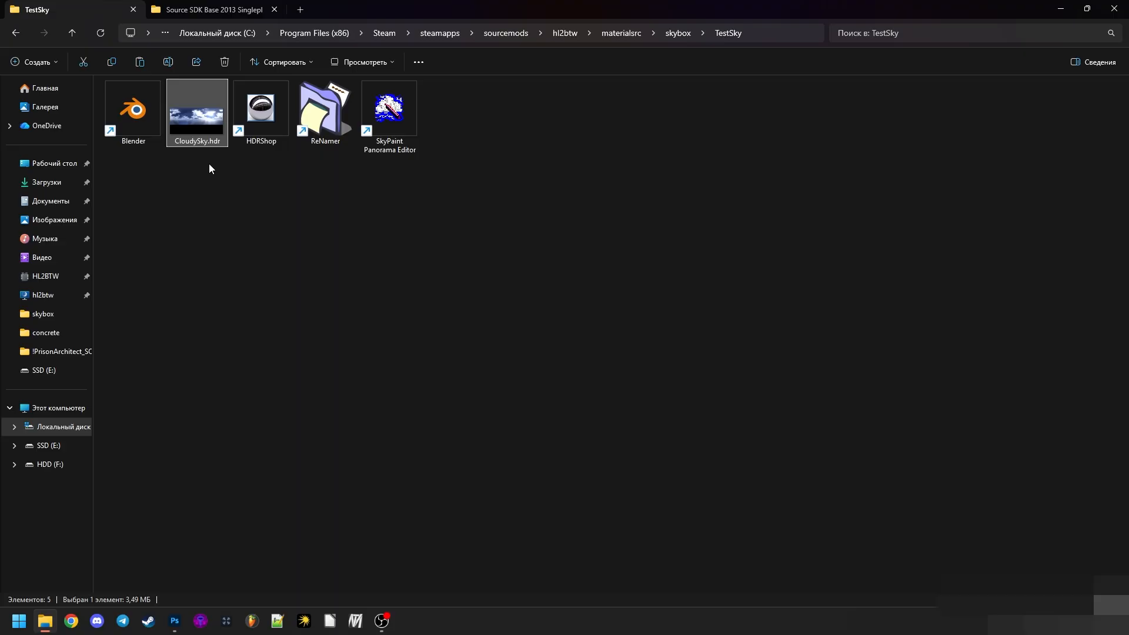
- Open CloudySky.hdr in Photoshop and inspect the sky panorama at different zoom levels
drag(206, 87, 141, 80)
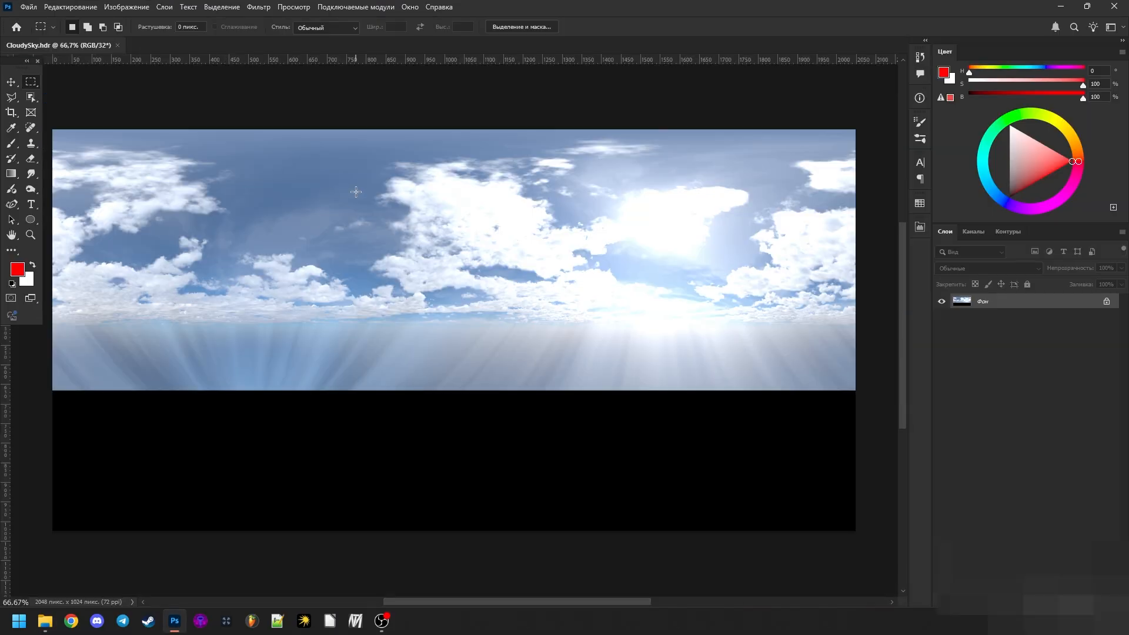
scroll(358, 193, down, 1)
scroll(337, 180, up, 1)
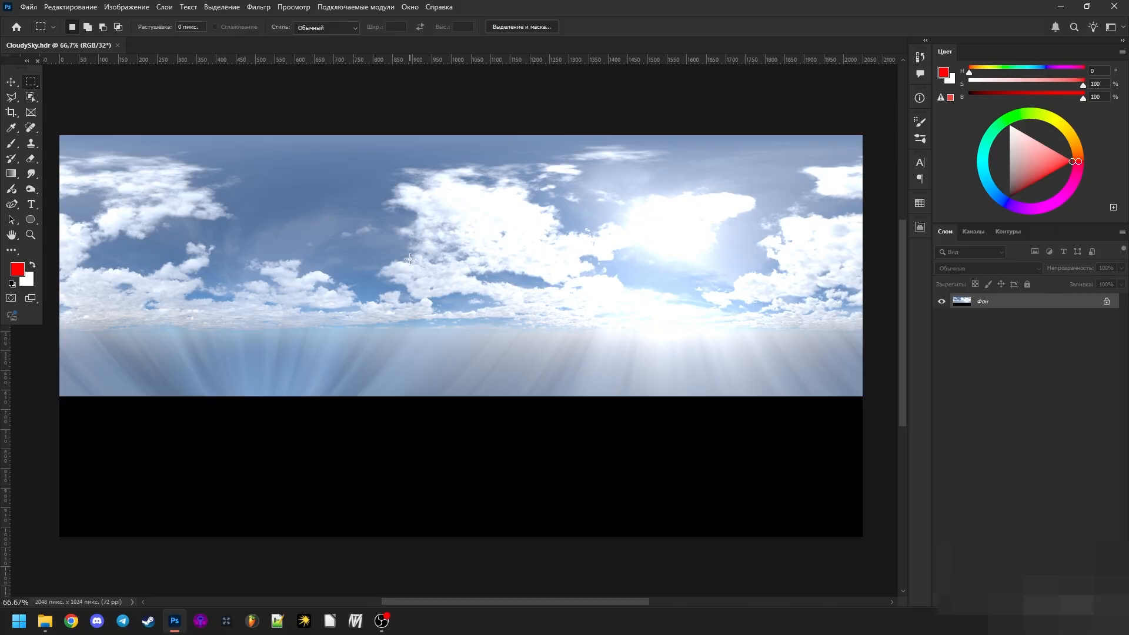
scroll(518, 254, down, 1)
scroll(747, 249, up, 3)
scroll(647, 250, down, 4)
scroll(421, 230, up, 3)
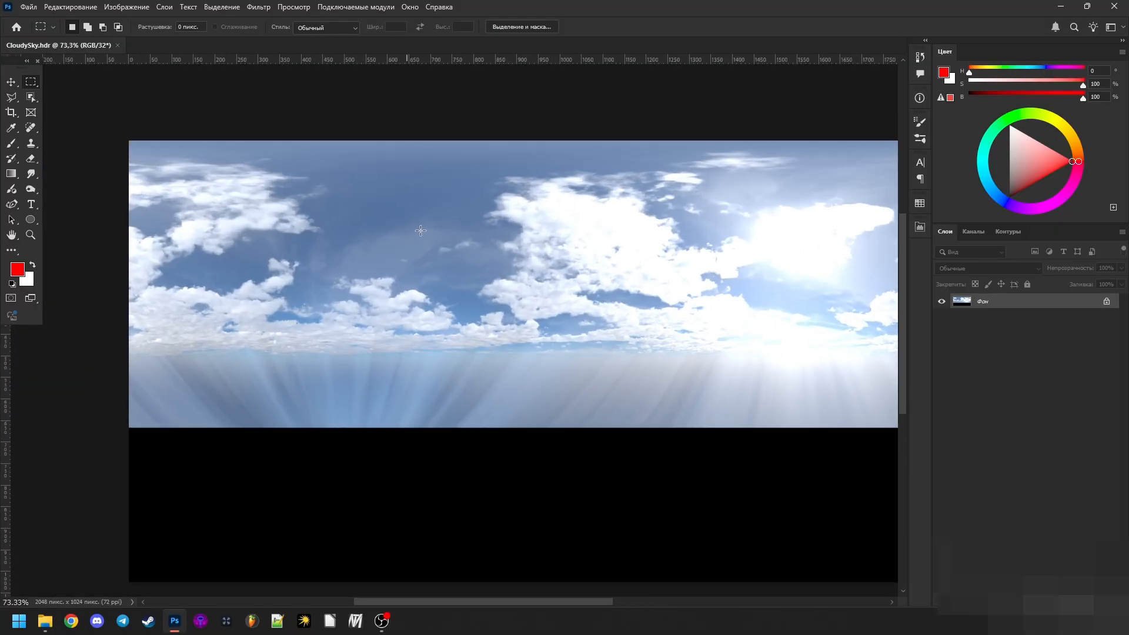
scroll(535, 242, down, 2)
scroll(465, 247, down, 1)
scroll(817, 254, up, 1)
scroll(673, 256, down, 1)
scroll(835, 257, up, 1)
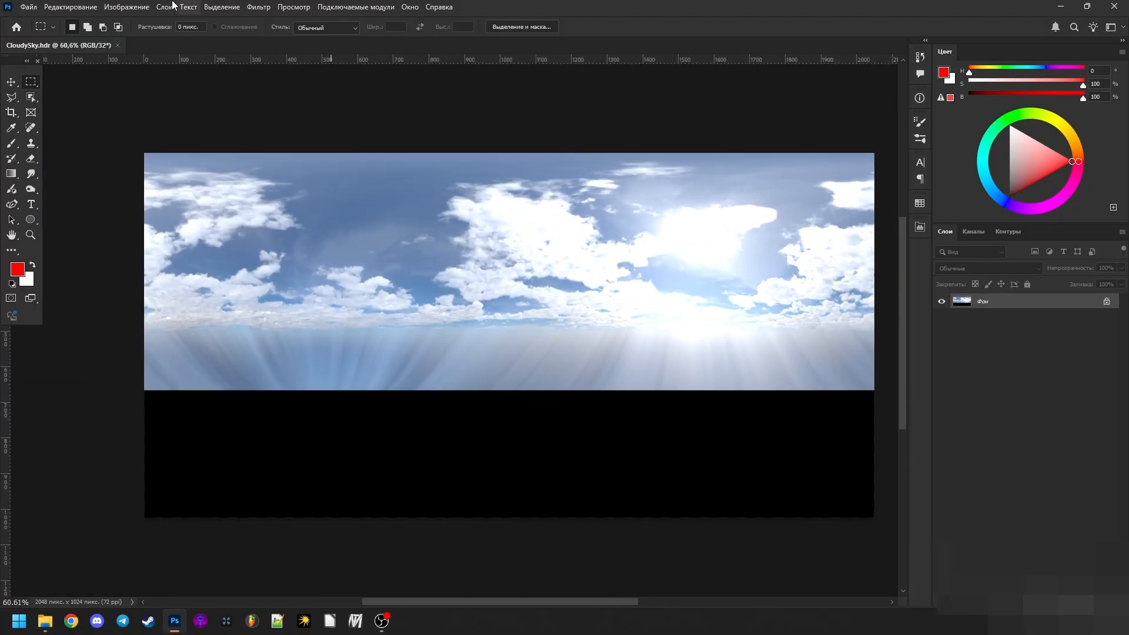
- Try an Exposure adjustment layer at -7.58 on the sky panorama, and delete that layer again
click(136, 8)
click(510, 97)
drag(554, 101, 516, 118)
click(1056, 598)
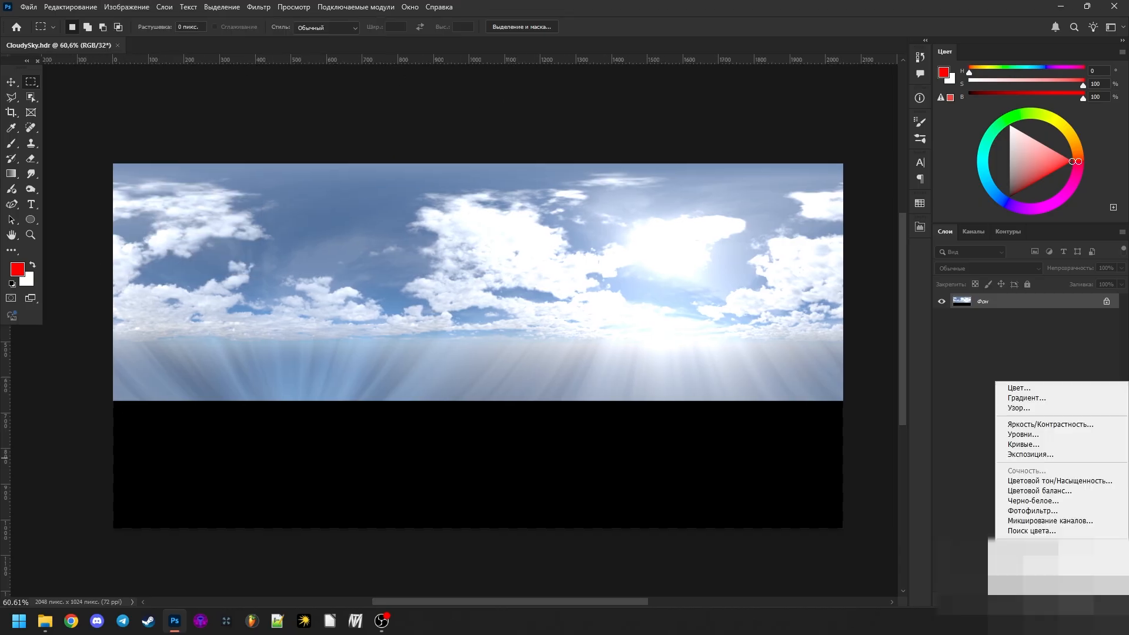
click(1044, 455)
drag(788, 287, 752, 298)
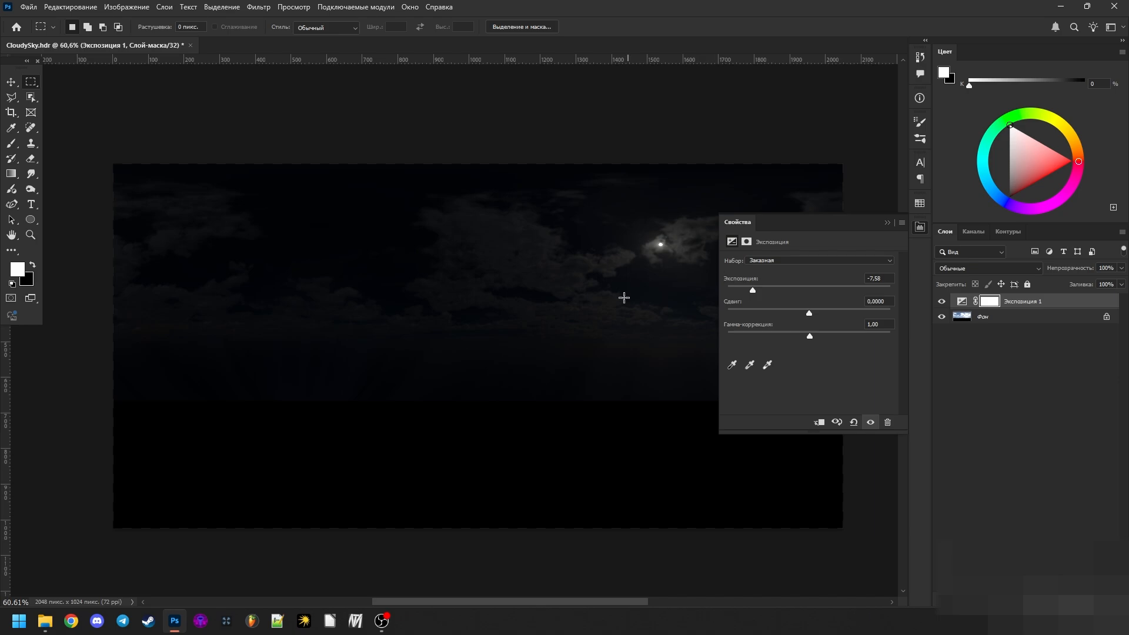
key(Delete)
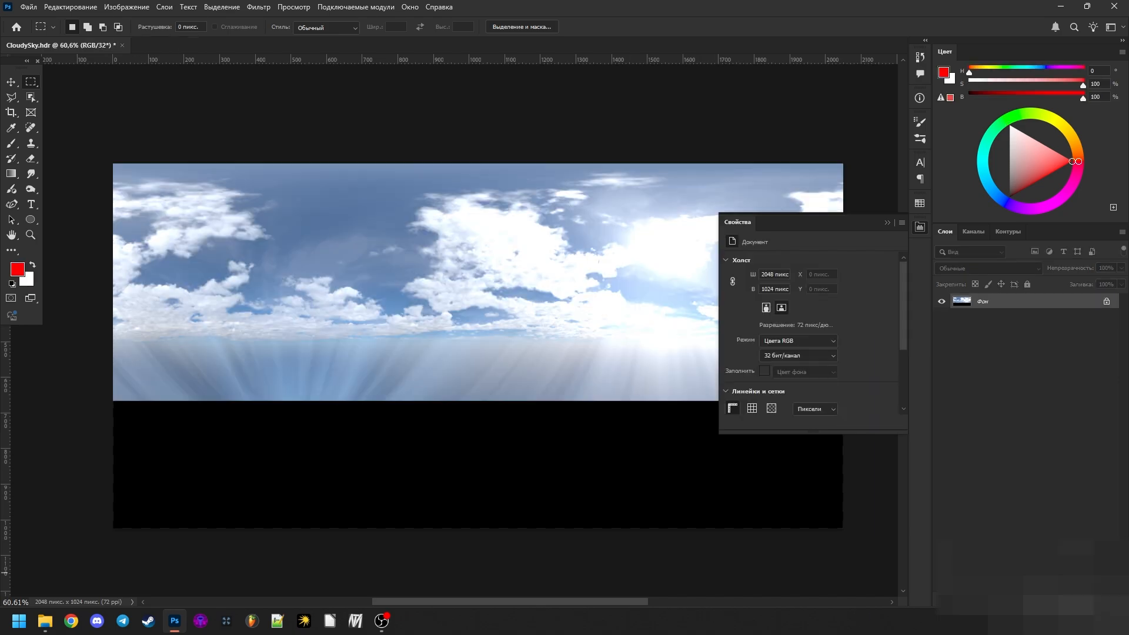
click(890, 221)
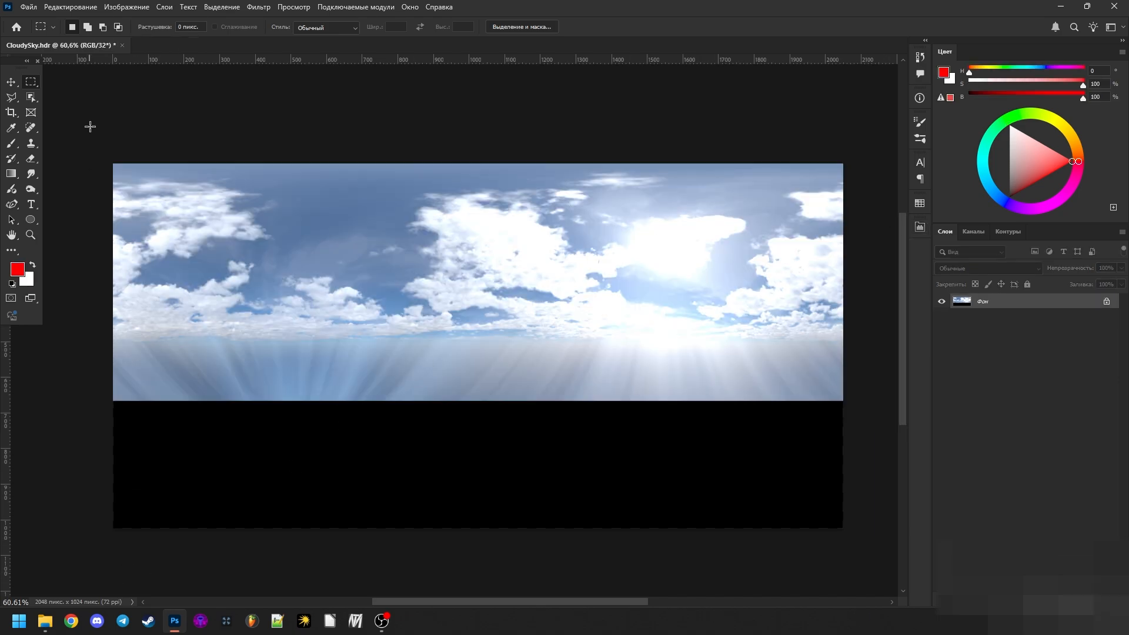
- Check the panorama's pixel width and height in the Image Size settings without changing them
click(126, 6)
click(147, 96)
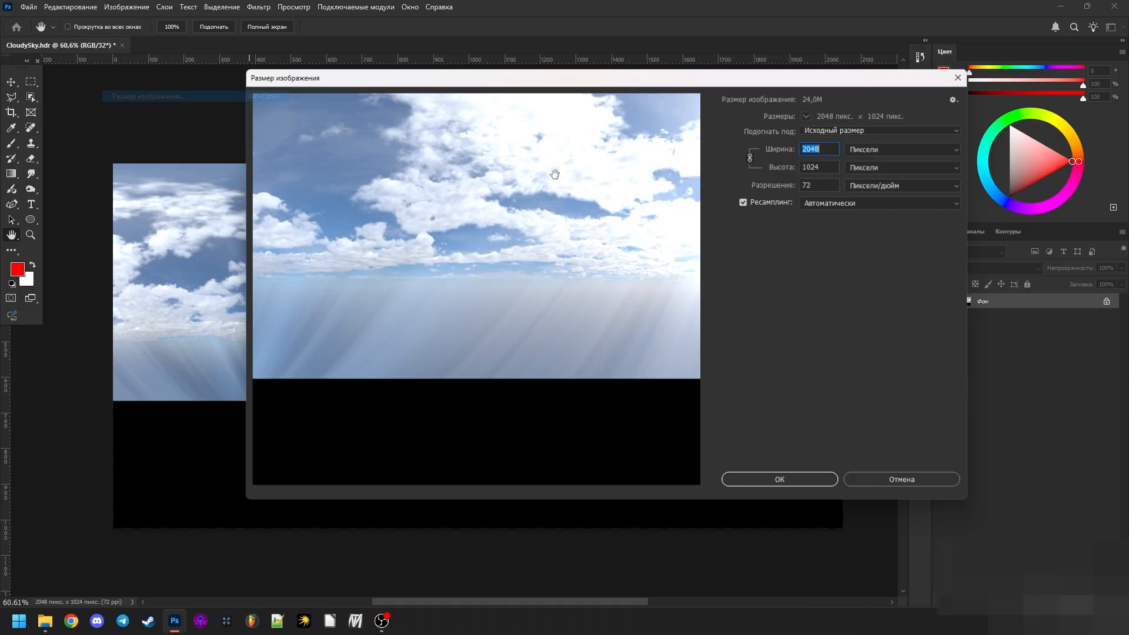
click(824, 167)
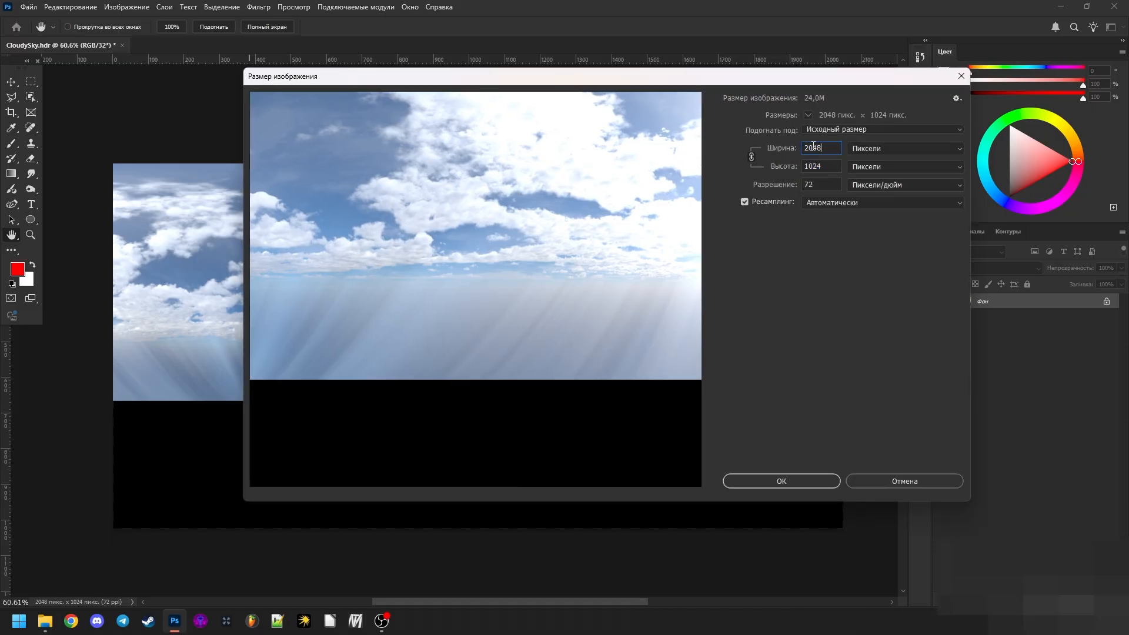
double_click(811, 147)
click(808, 151)
double_click(817, 161)
click(920, 491)
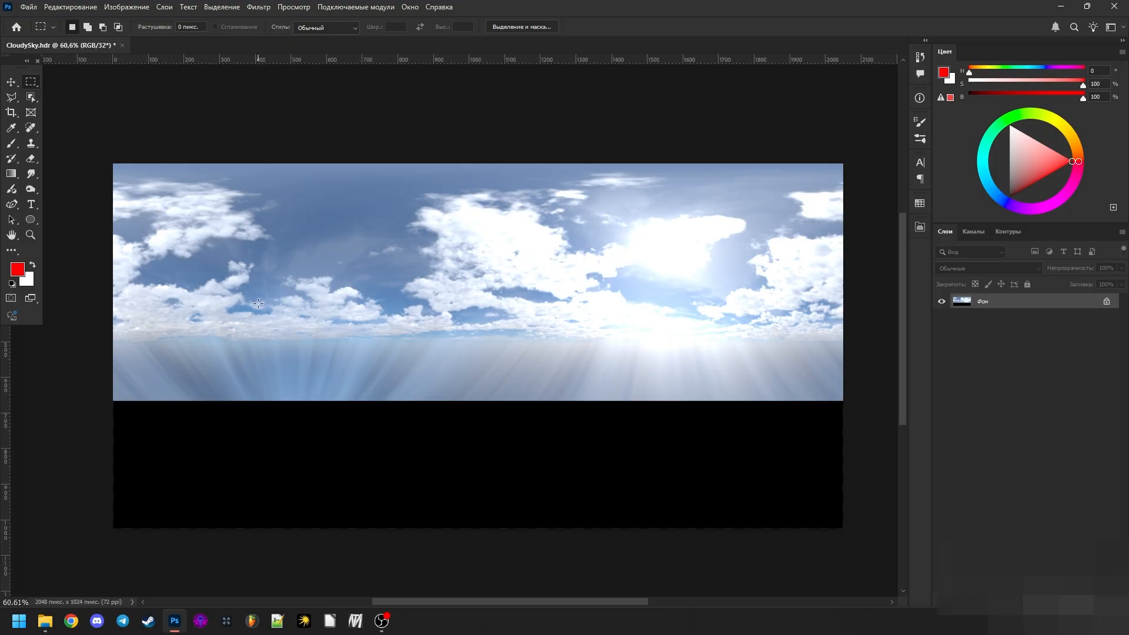
- Clear the trial selection on the panorama and close CloudySky.hdr without saving changes
drag(263, 238, 419, 397)
key(ctrl+d)
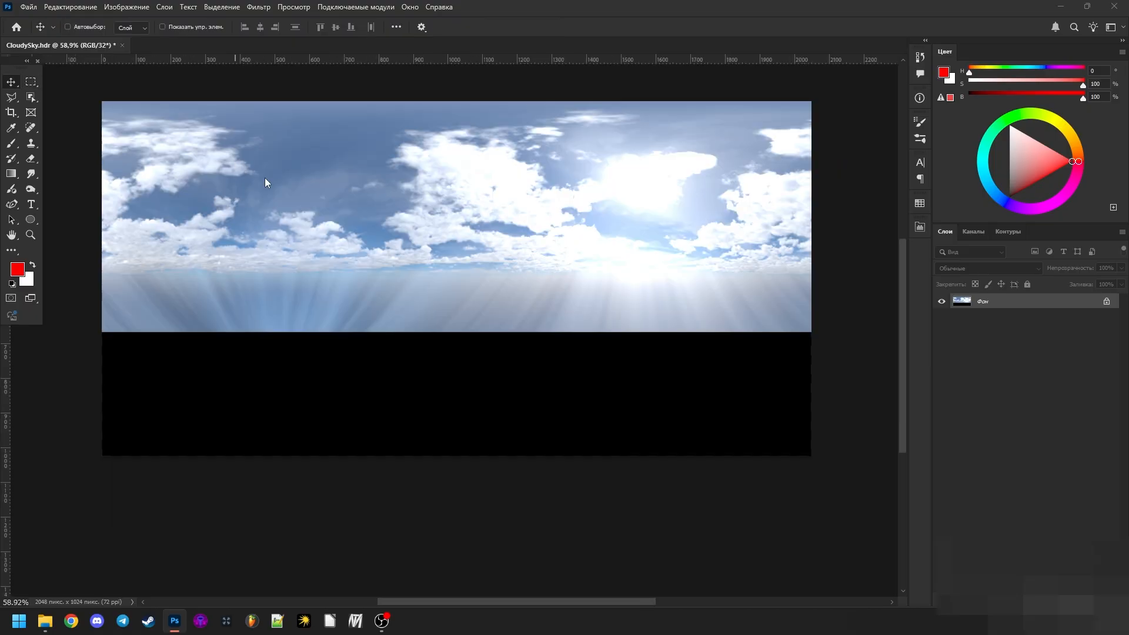
key(ctrl+w)
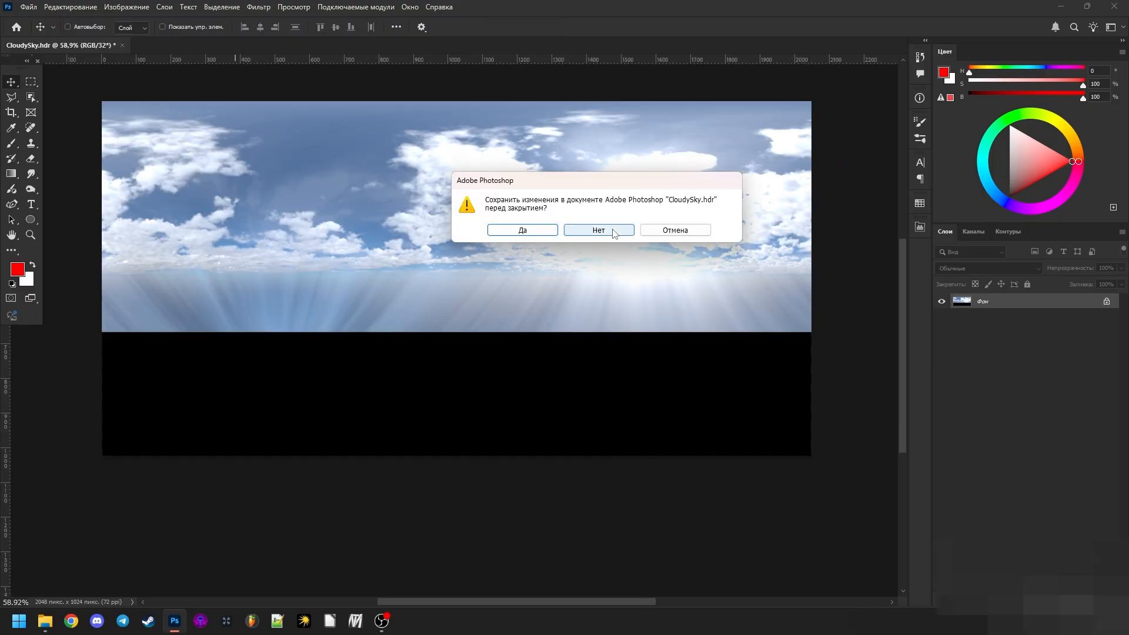
click(613, 234)
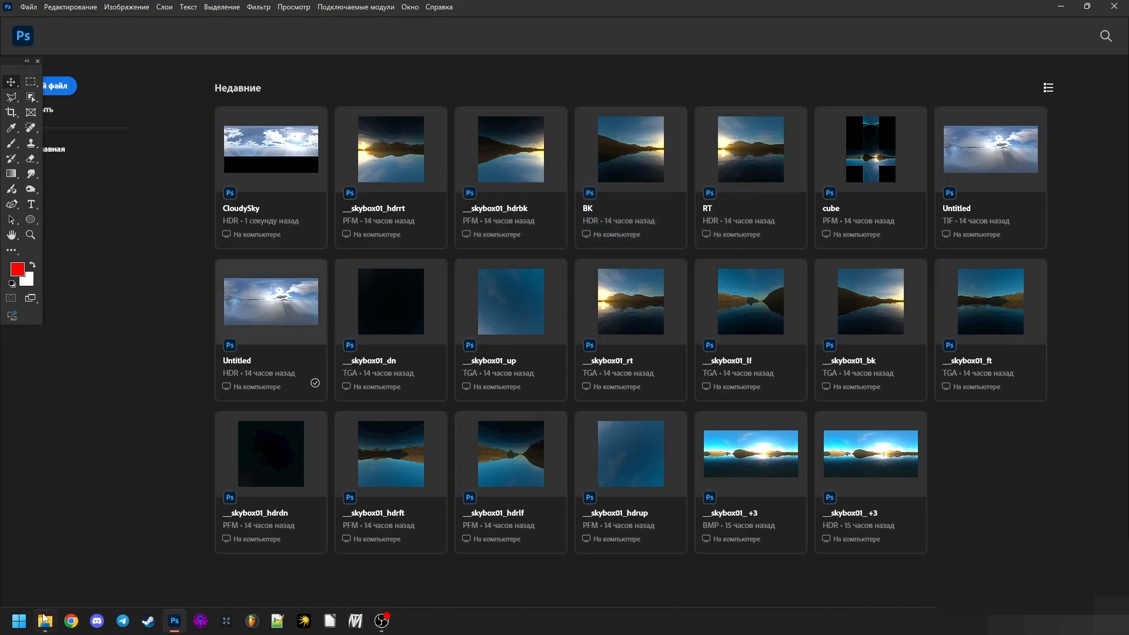
- Switch to File Explorer, look over the Blender, HDRShop, ReNamer and SkyPaint shortcuts in TestSky, and briefly view Notepad++
key(alt+Tab)
click(124, 146)
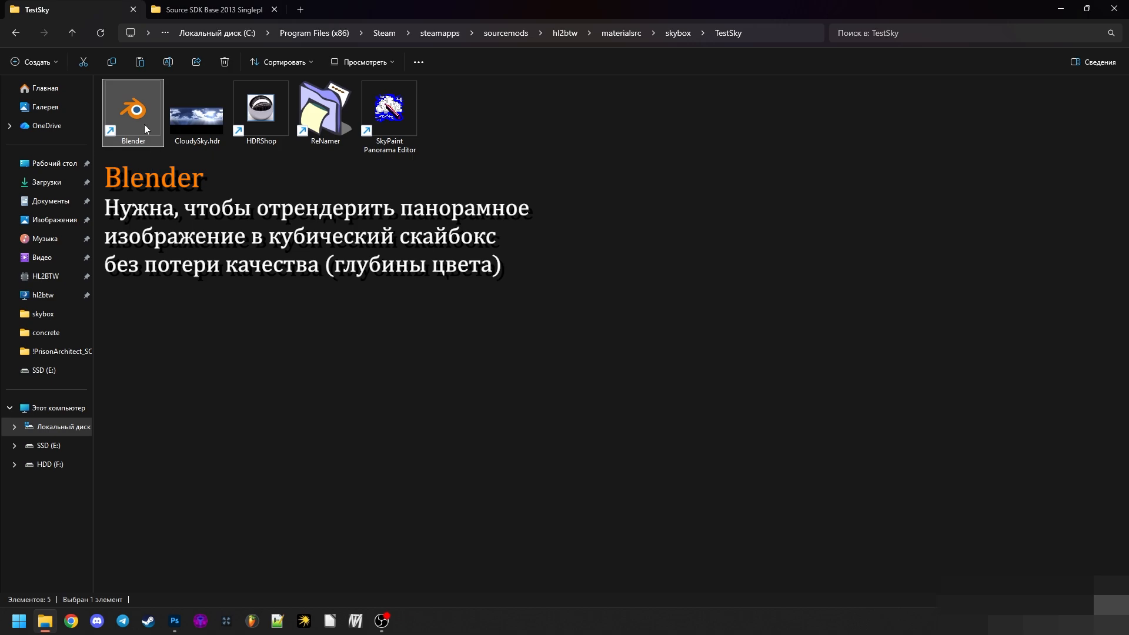
click(143, 166)
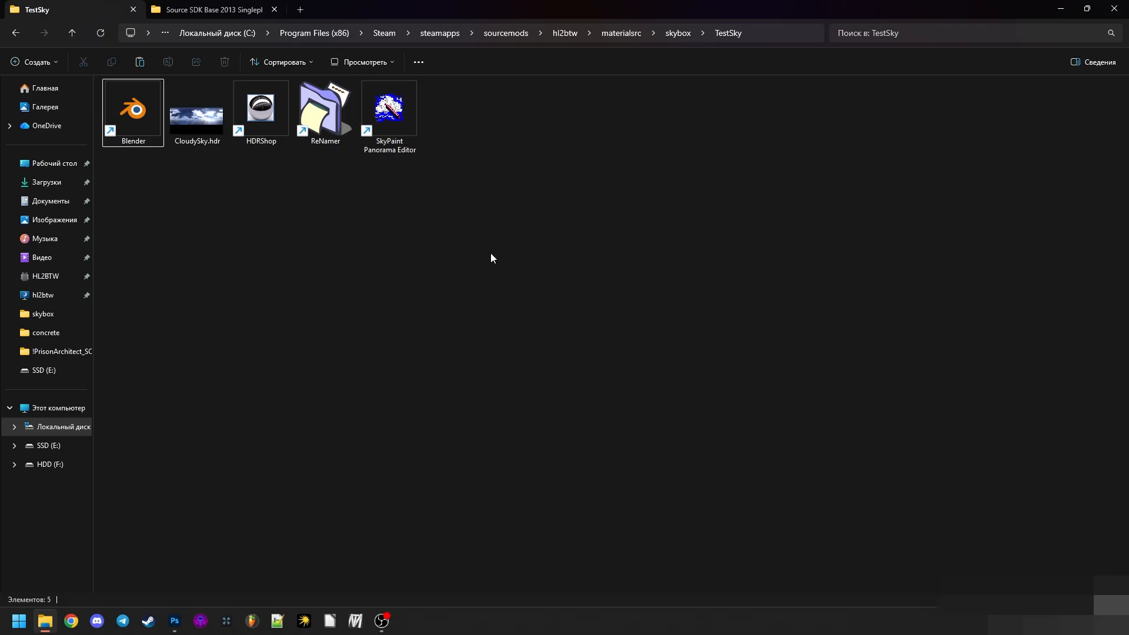
click(257, 126)
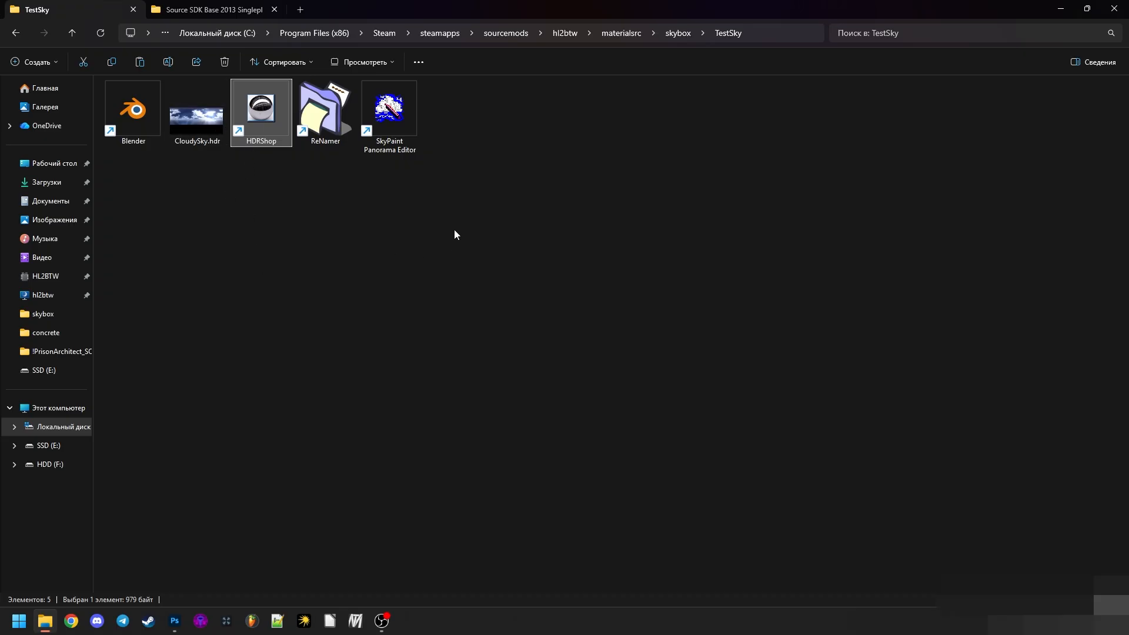
click(498, 266)
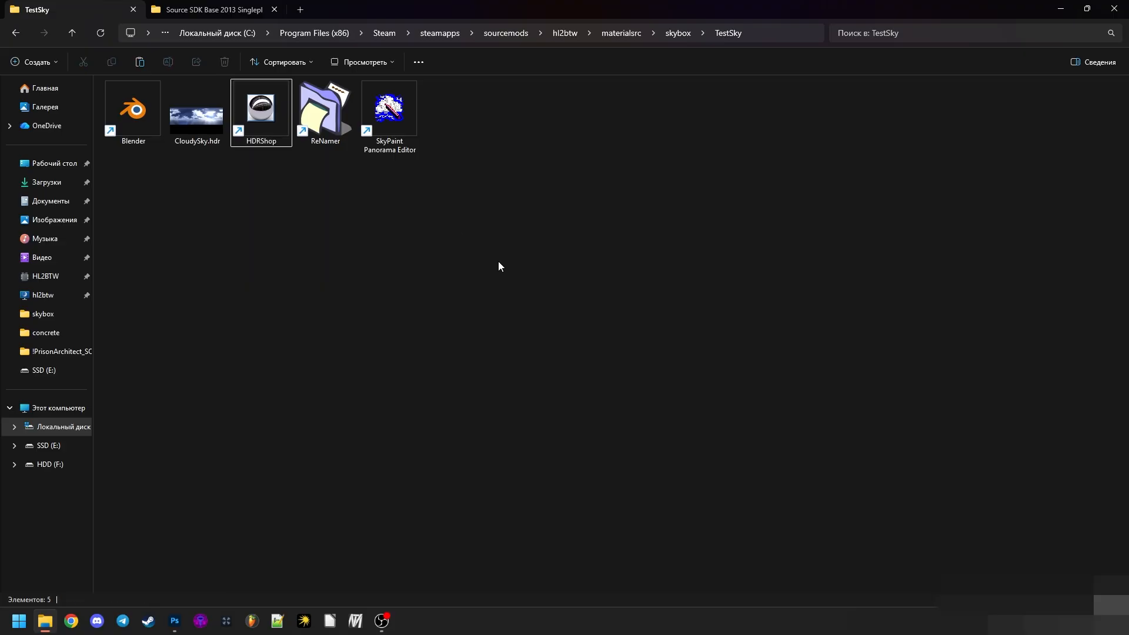
click(259, 131)
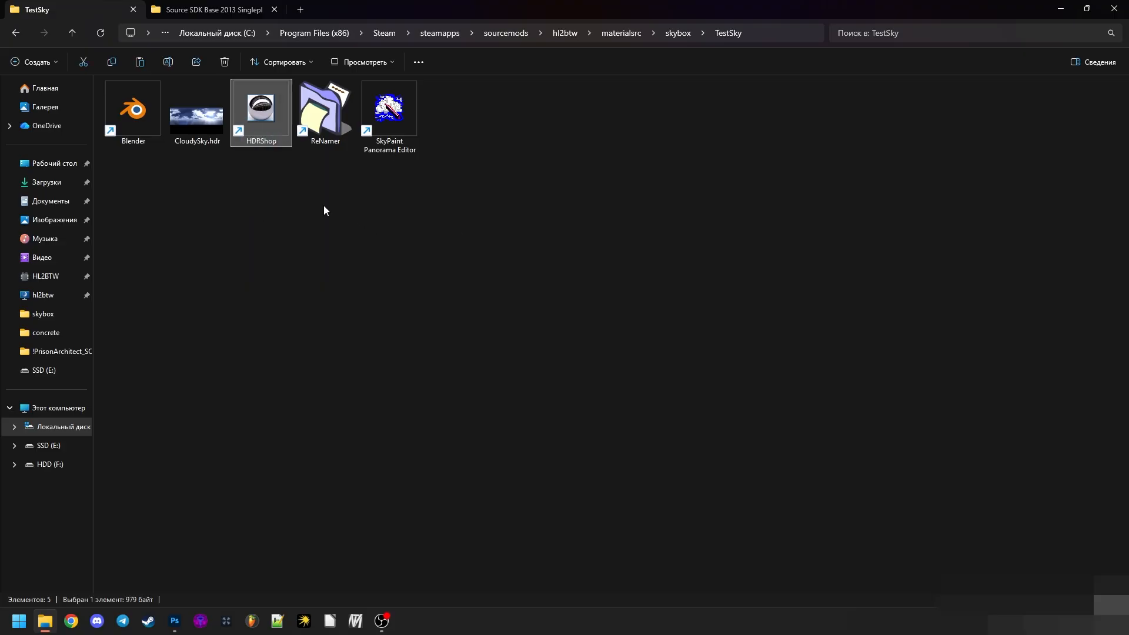
click(323, 206)
click(337, 121)
click(341, 198)
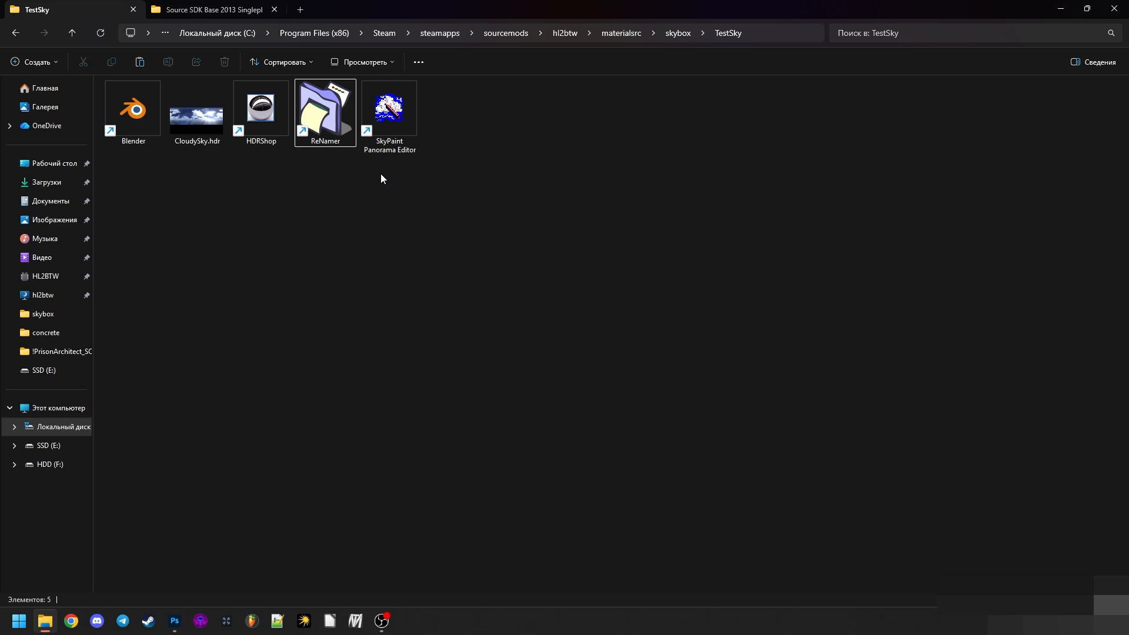
click(385, 144)
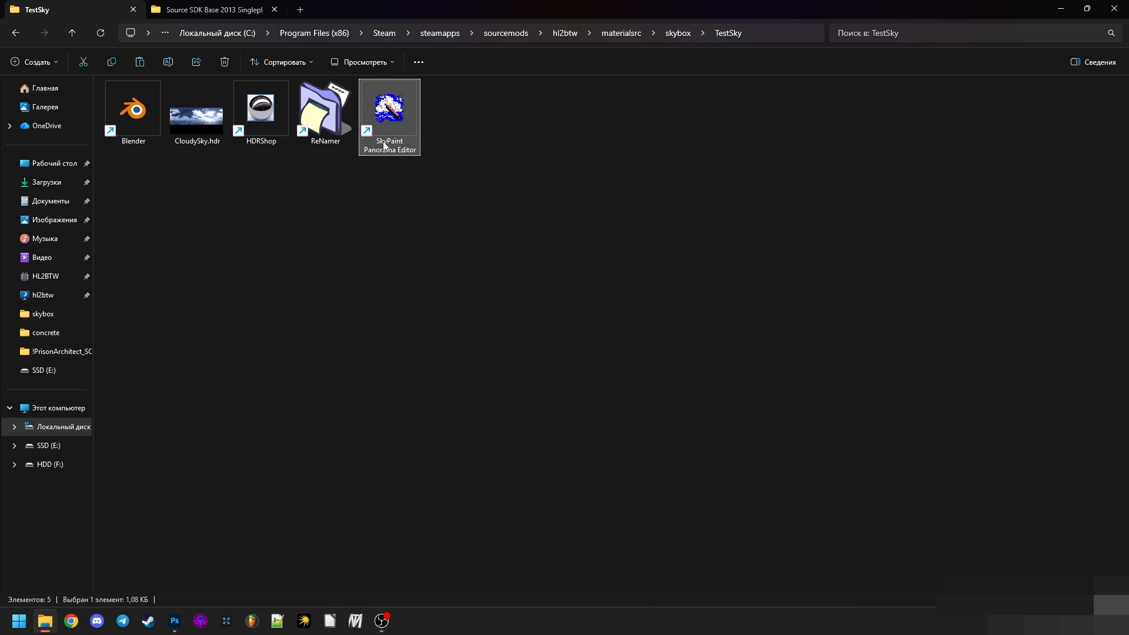
click(486, 179)
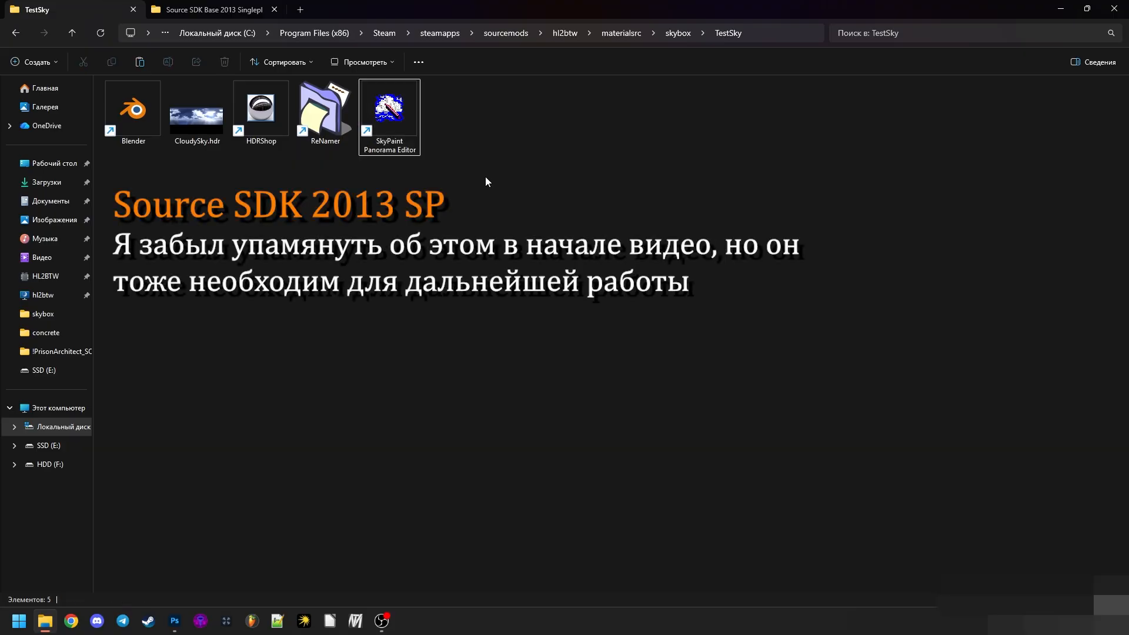
click(277, 620)
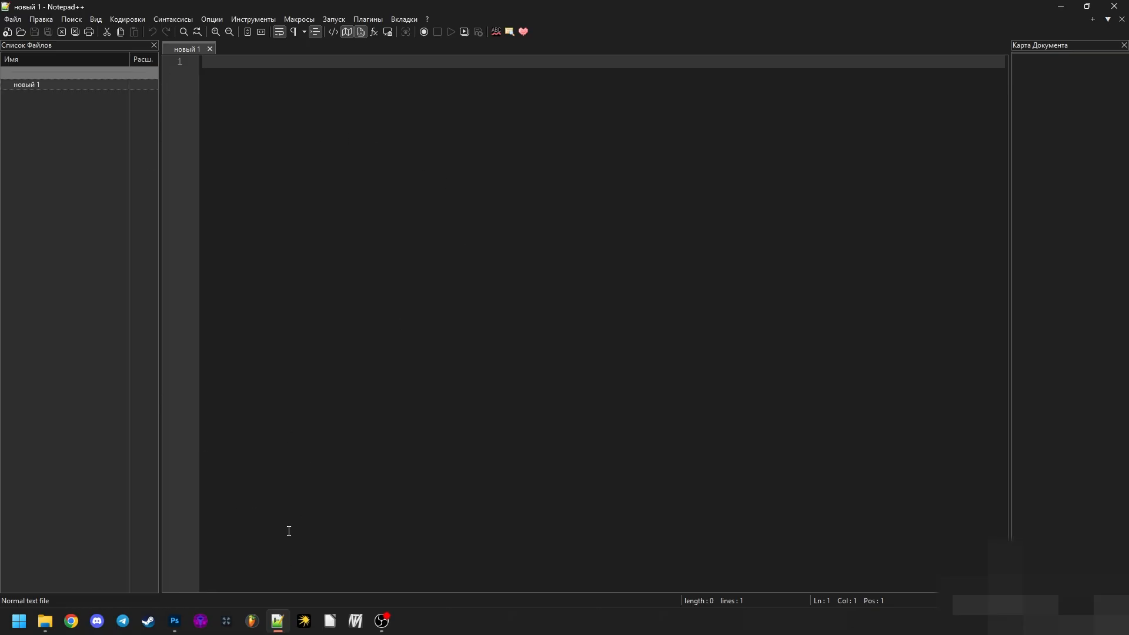
click(279, 625)
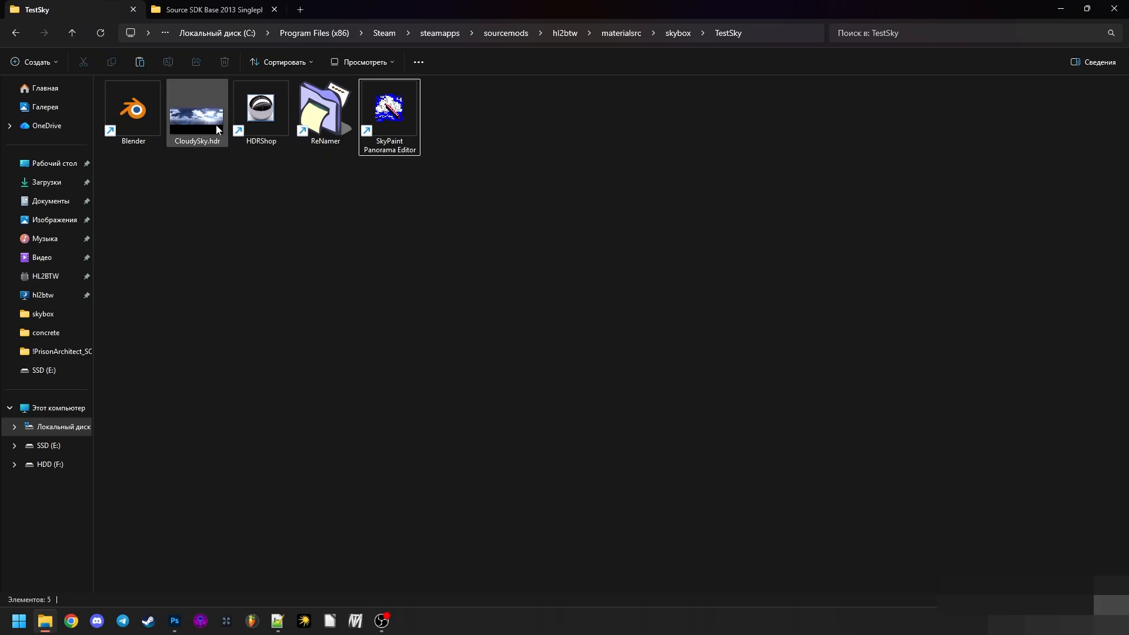
- Open CloudySky.hdr from the TestSky folder in Photoshop
drag(196, 123, 129, 93)
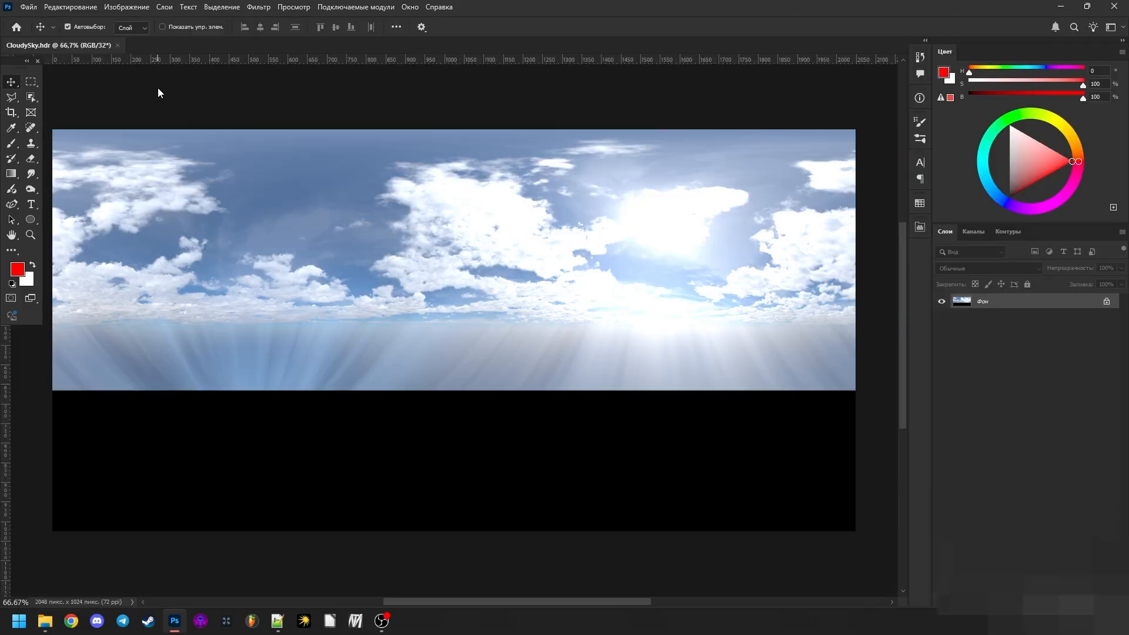
click(126, 7)
mouse_move(127, 23)
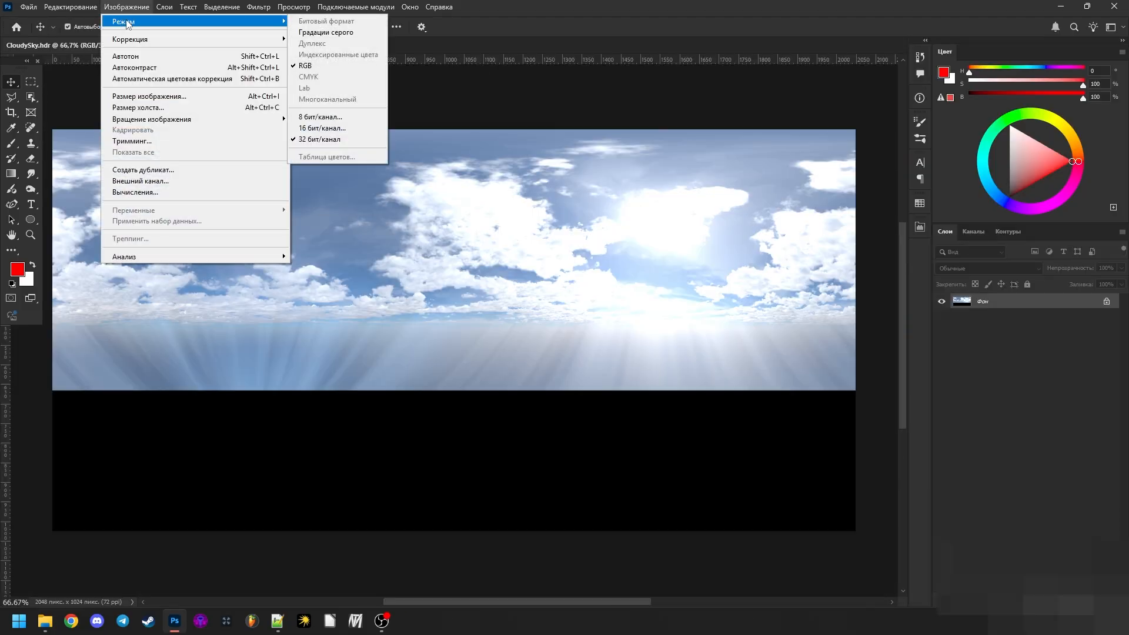
click(298, 117)
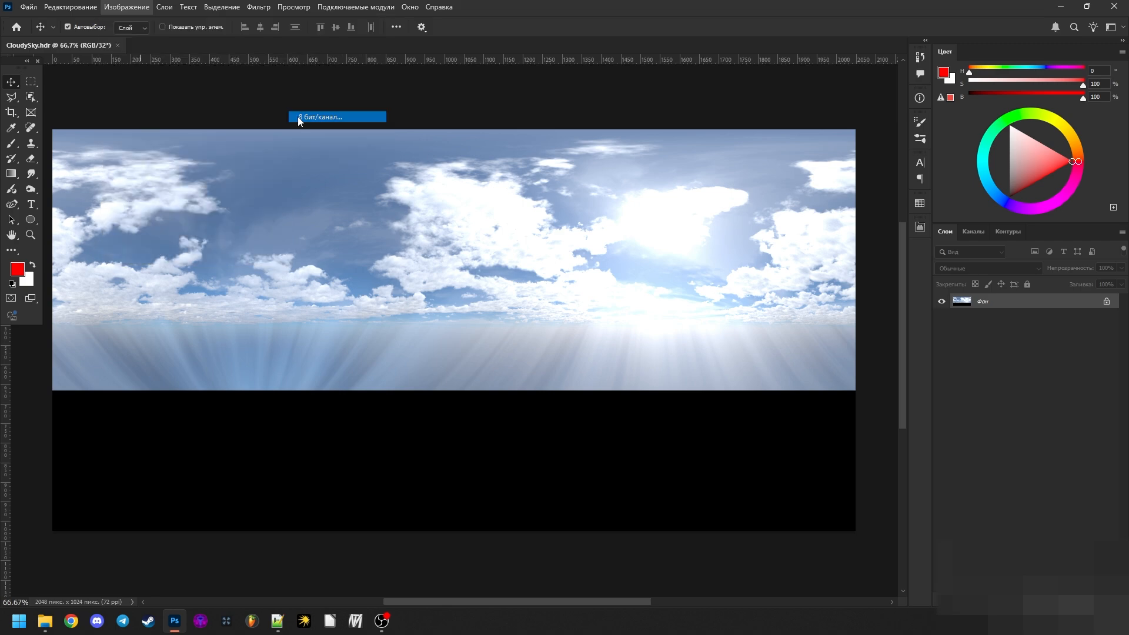
click(54, 630)
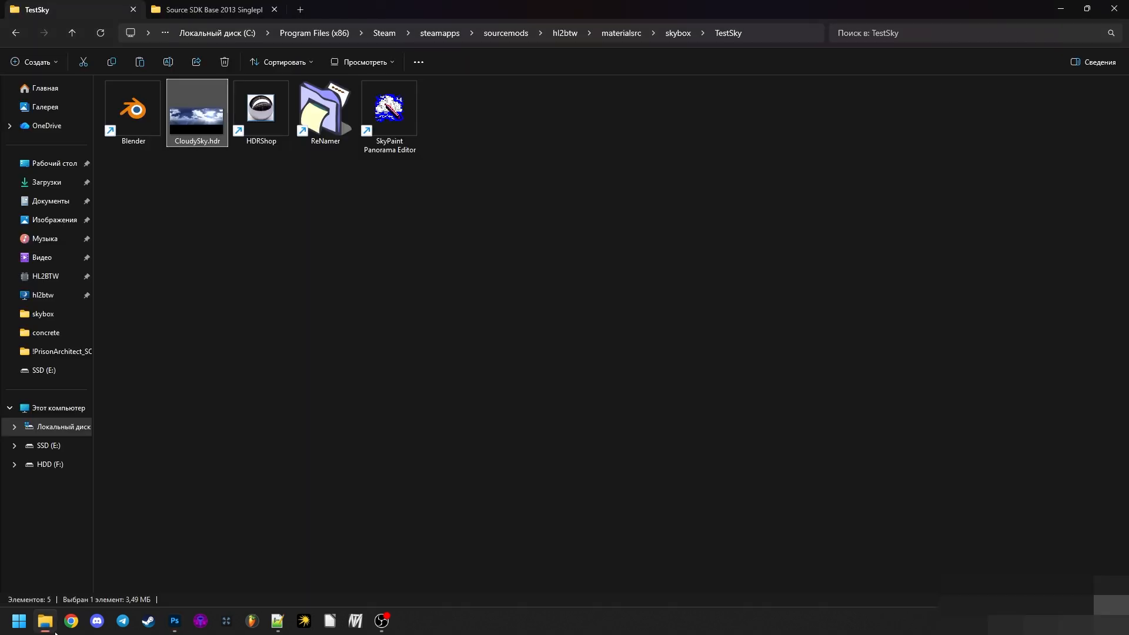
click(55, 622)
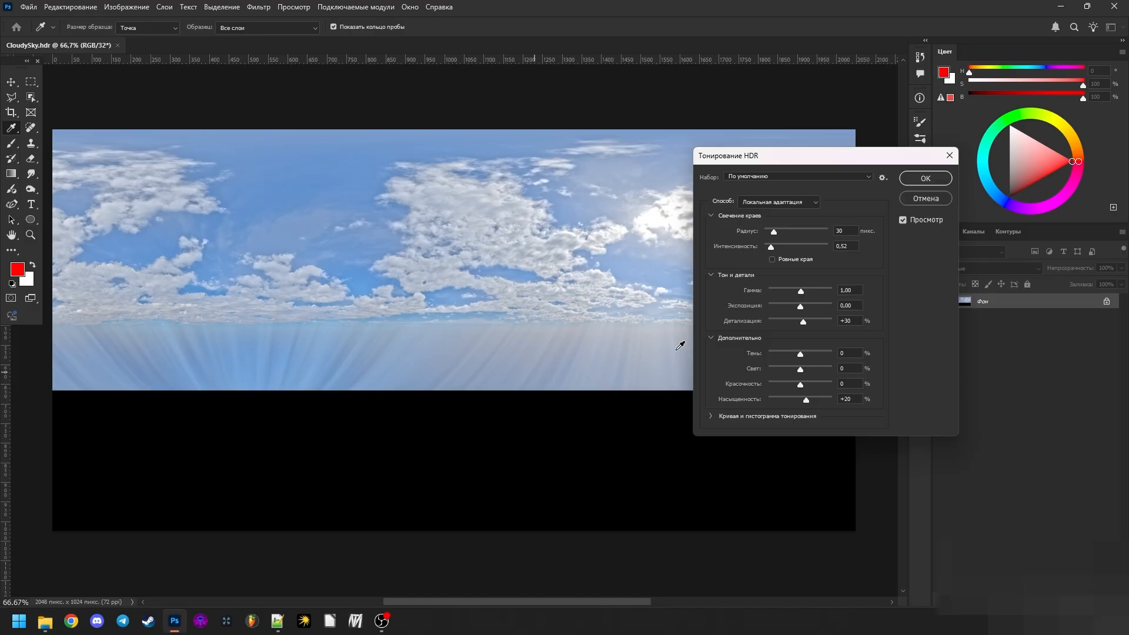
drag(755, 158, 678, 204)
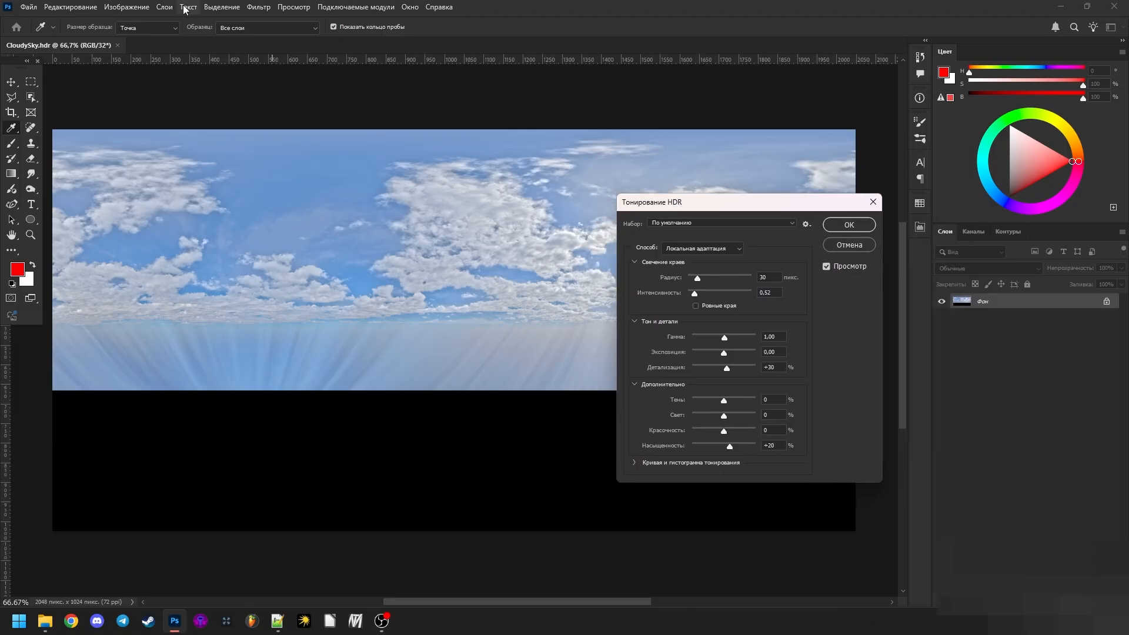
click(848, 246)
- Begin converting the panorama to 8 bits per channel, using Exposure and Gamma as the HDR Toning method
click(127, 7)
mouse_move(136, 21)
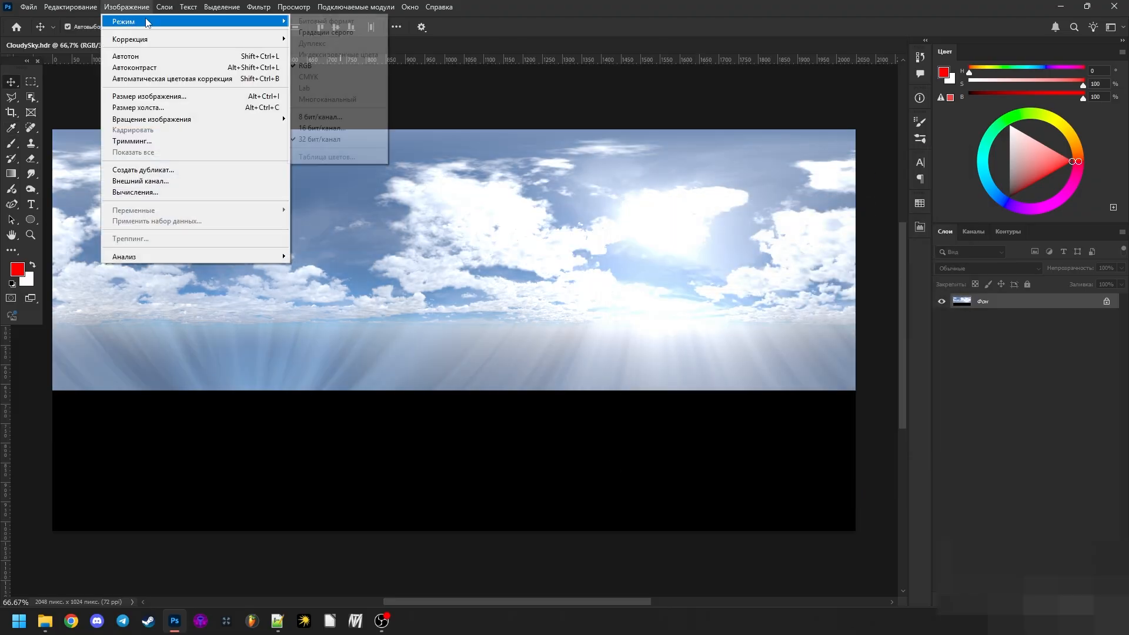
click(327, 117)
drag(756, 207, 764, 228)
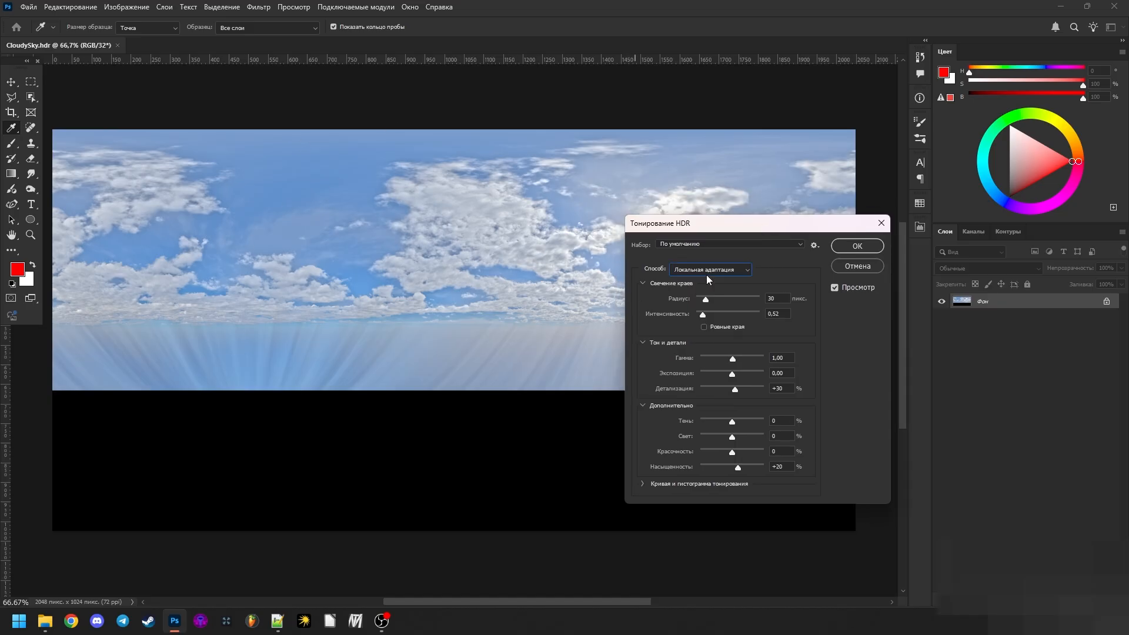
click(706, 274)
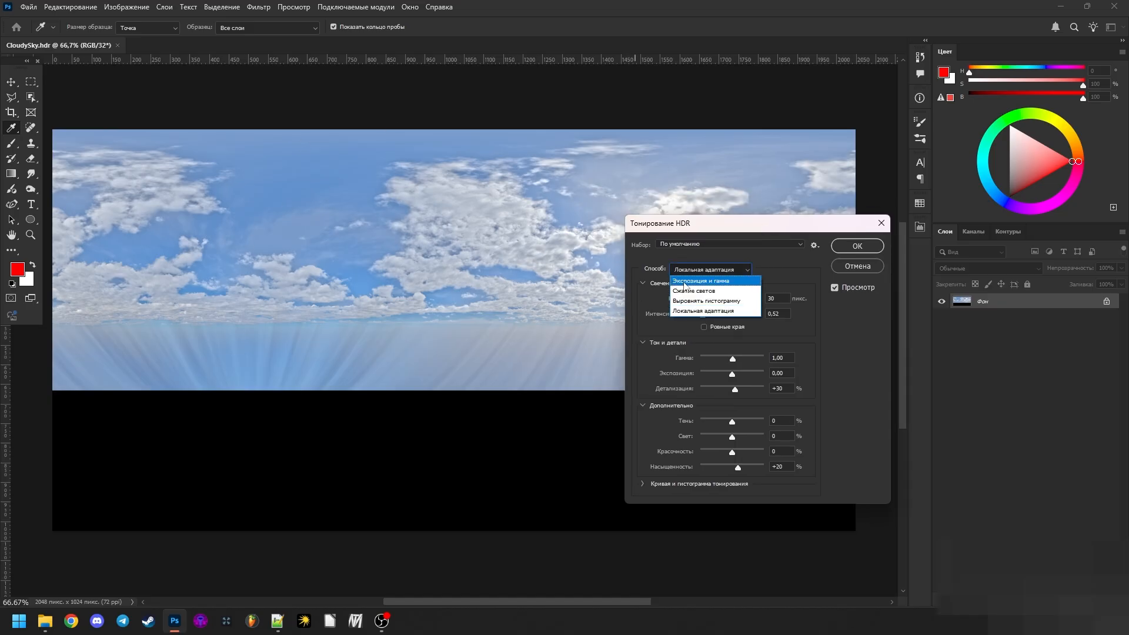
click(688, 282)
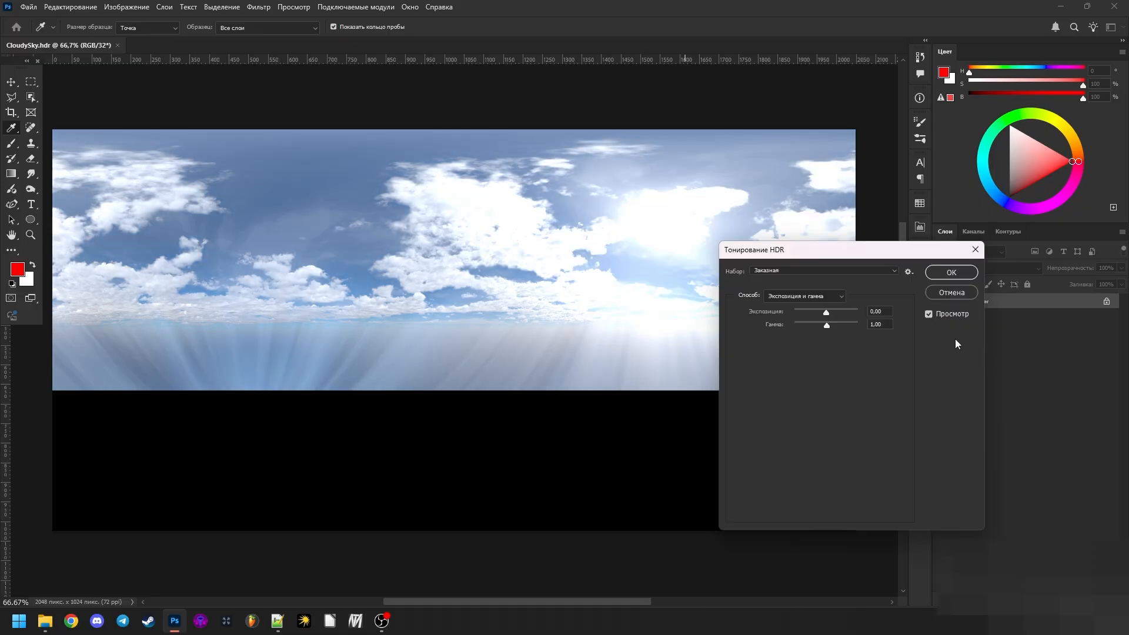
- Try a darker gamma in HDR Toning, set Gamma back to 1, and apply the conversion to 8 bits per channel
click(868, 310)
click(871, 323)
drag(838, 332, 804, 326)
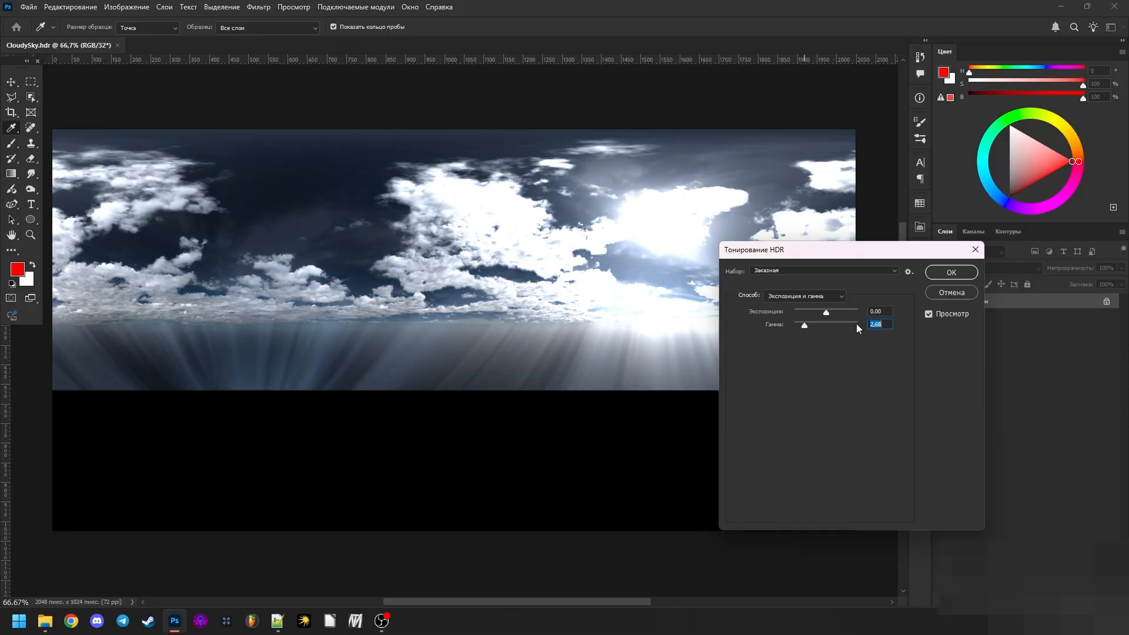
text(1)
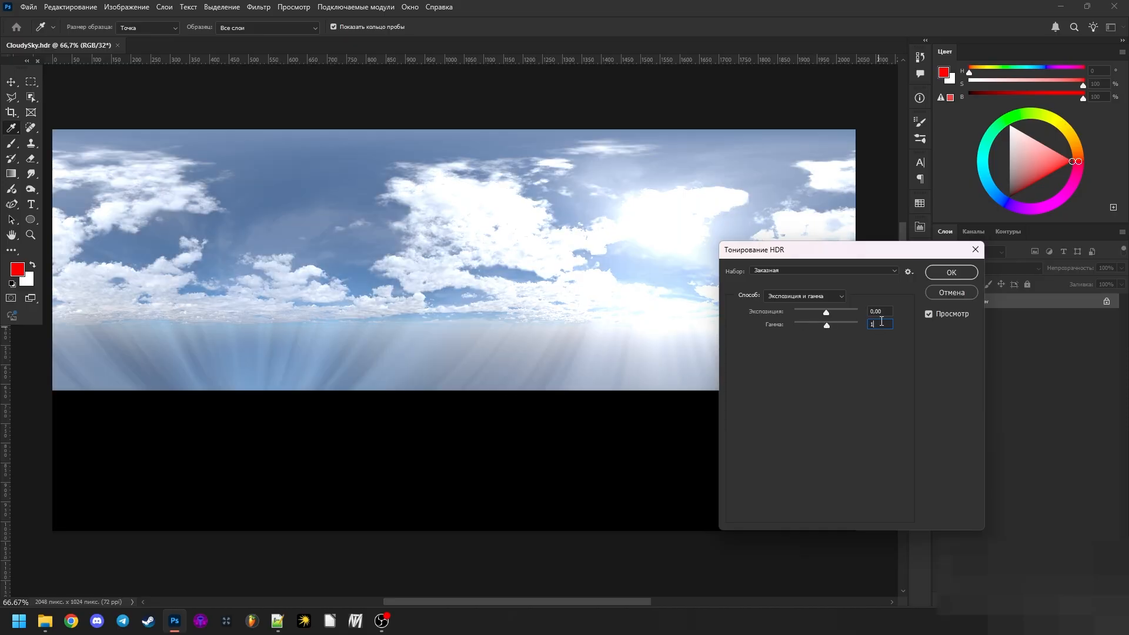
click(946, 271)
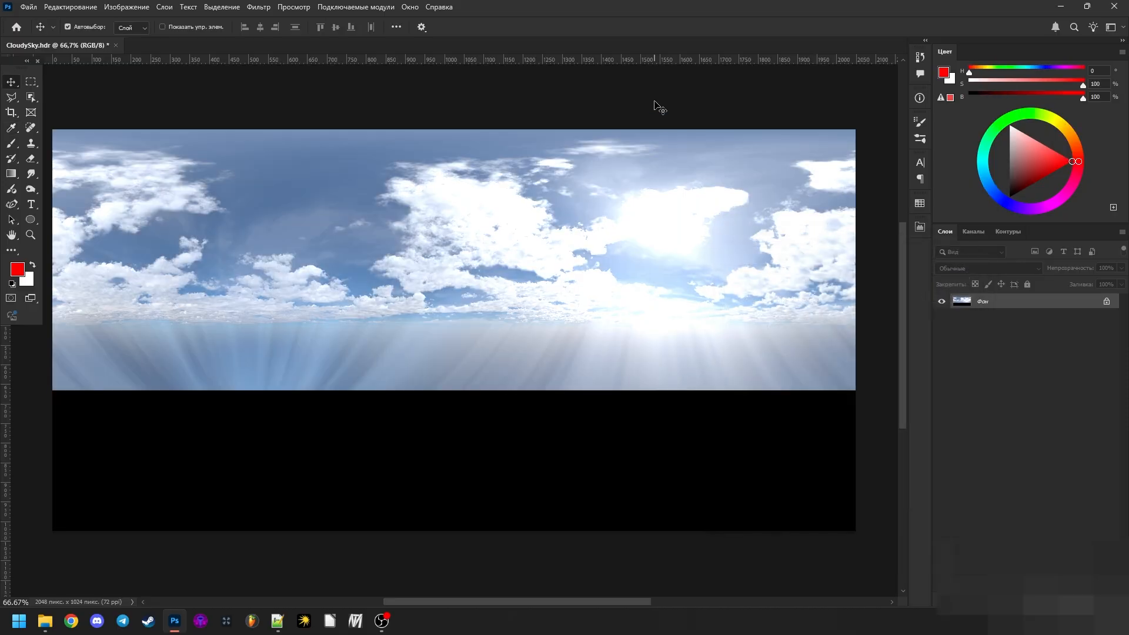
- Try darkening the 8-bit panorama with an Exposure adjustment layer at -1.81, and delete that layer
scroll(534, 183, down, 4)
scroll(511, 186, up, 18)
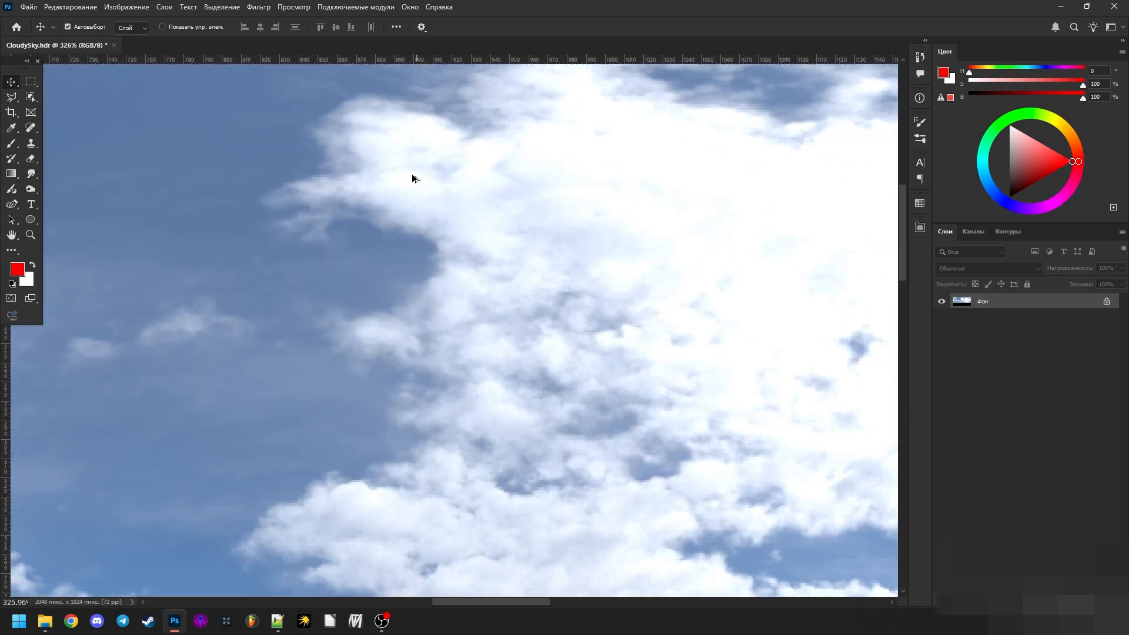
scroll(321, 178, down, 12)
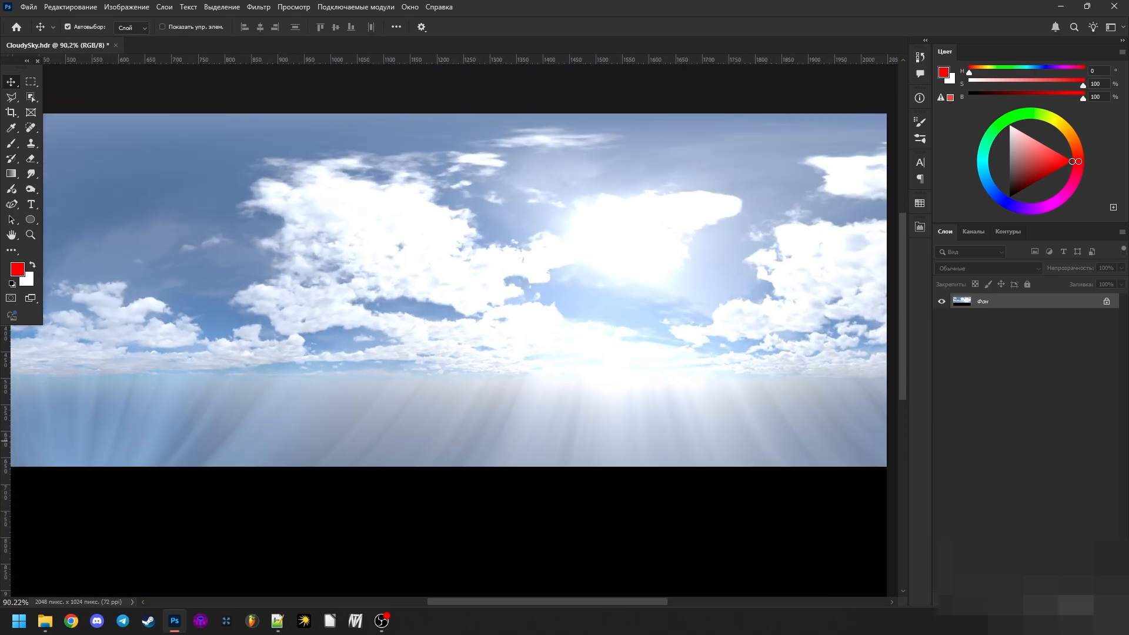
click(1031, 600)
click(1030, 457)
mouse_move(801, 289)
mouse_down()
mouse_move(844, 287)
mouse_move(786, 305)
mouse_up()
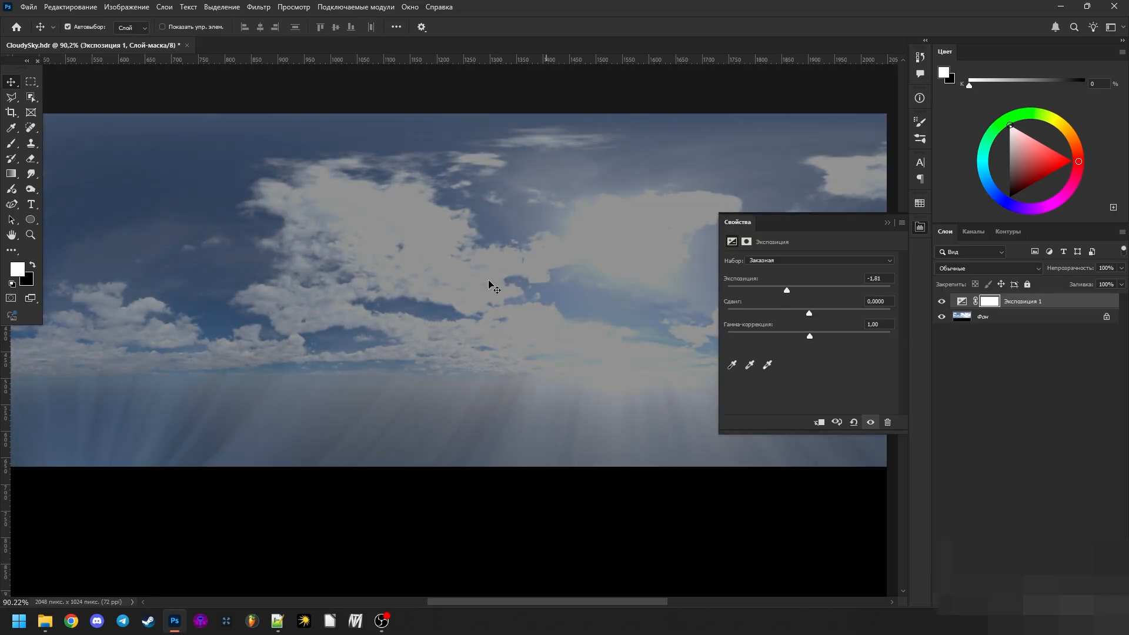
scroll(488, 288, down, 4)
key(Delete)
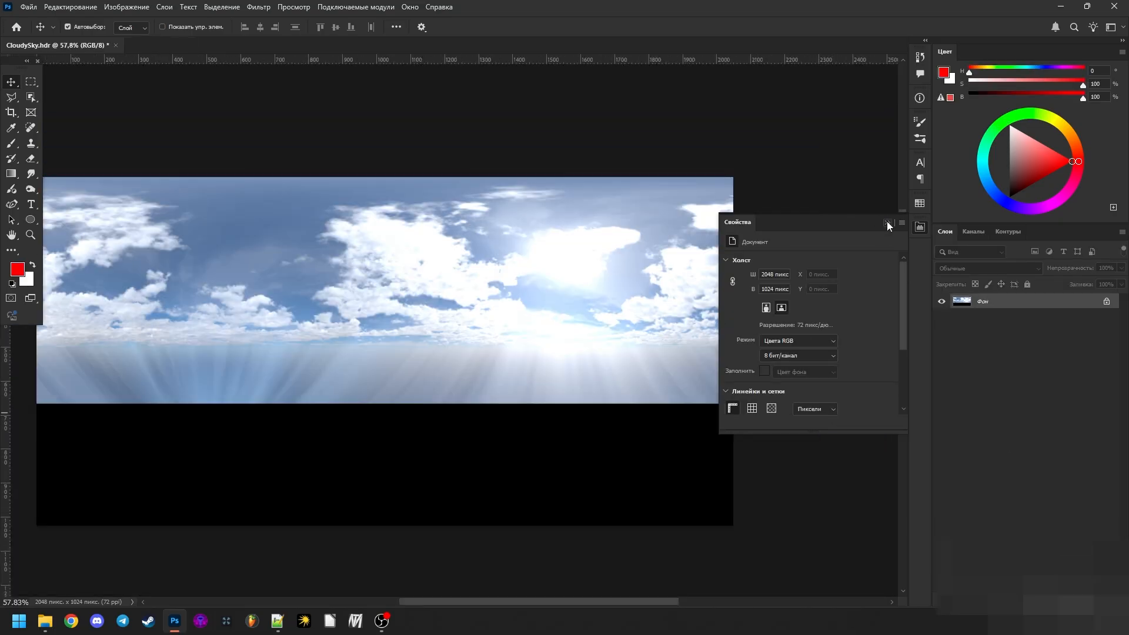
click(887, 222)
- Save the panorama as CloudySky.bmp in the TestSky folder, using the Windows BMP format at 24-bit depth
click(28, 6)
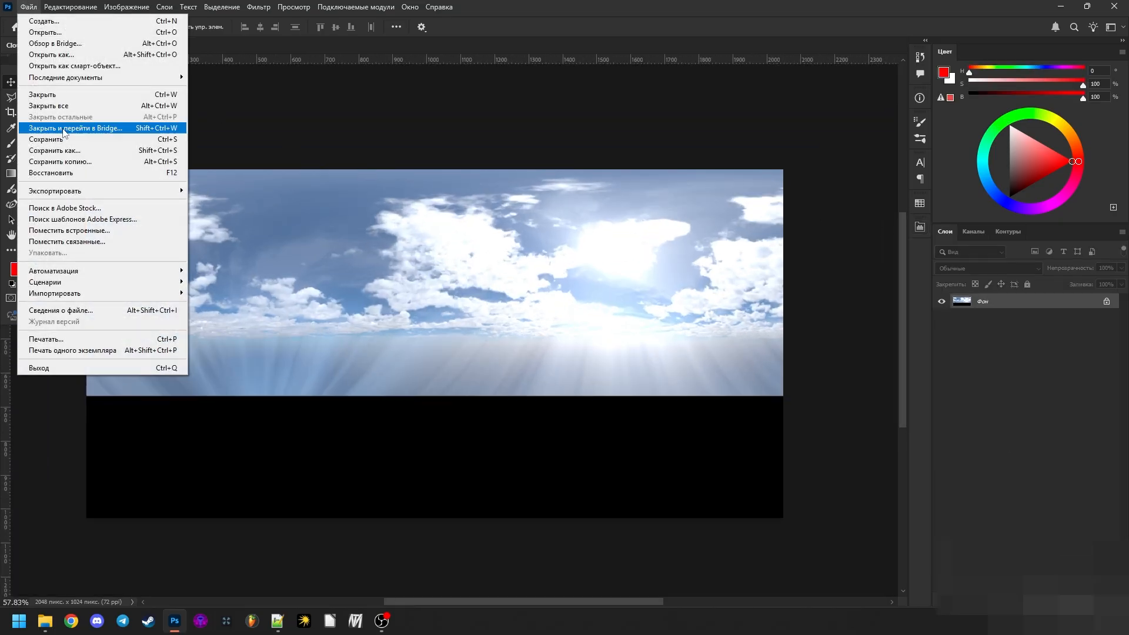
click(62, 150)
click(117, 433)
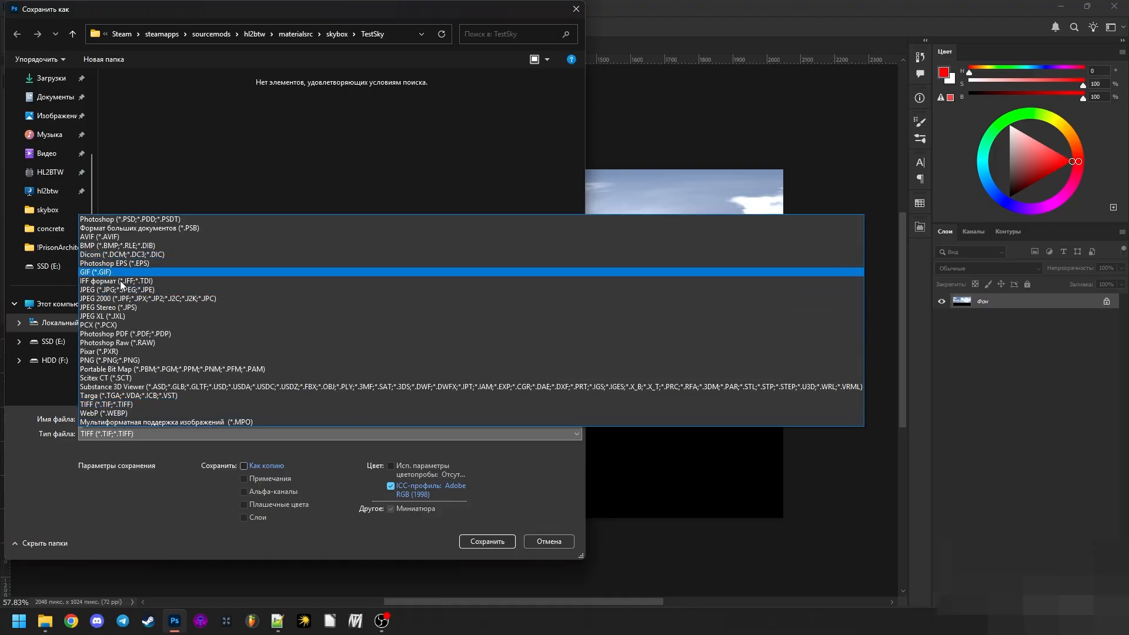
click(102, 246)
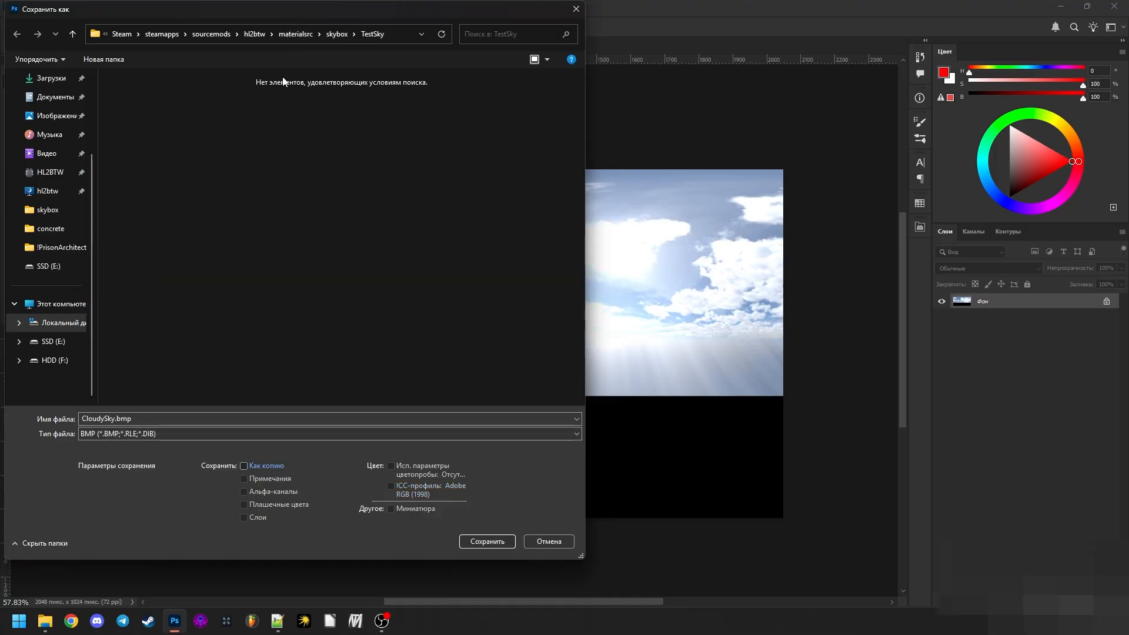
click(472, 543)
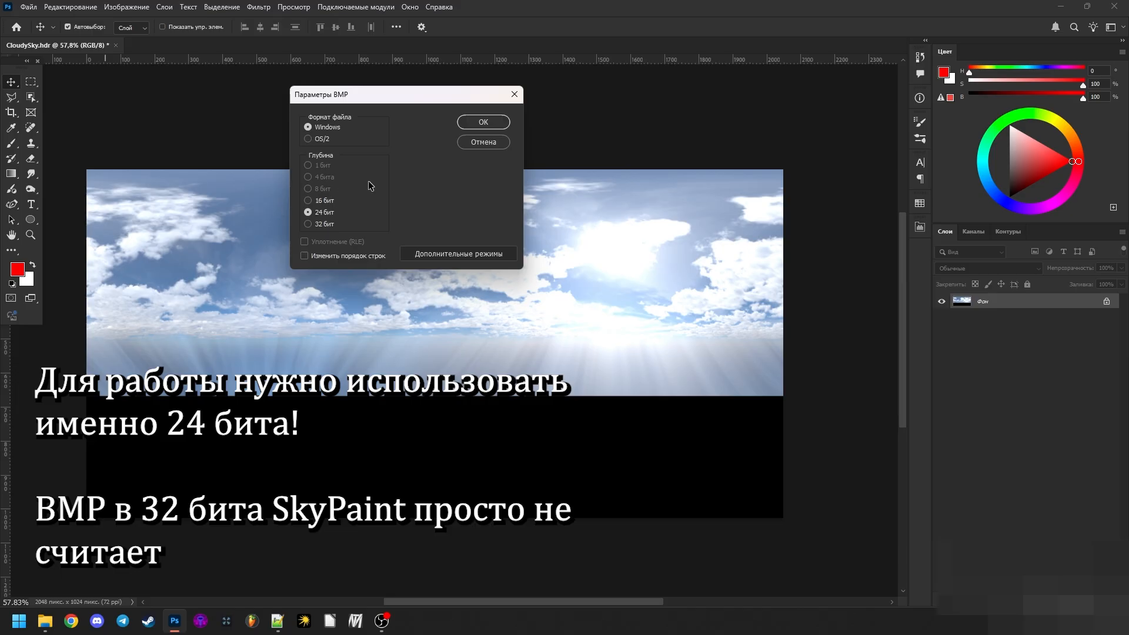
click(483, 122)
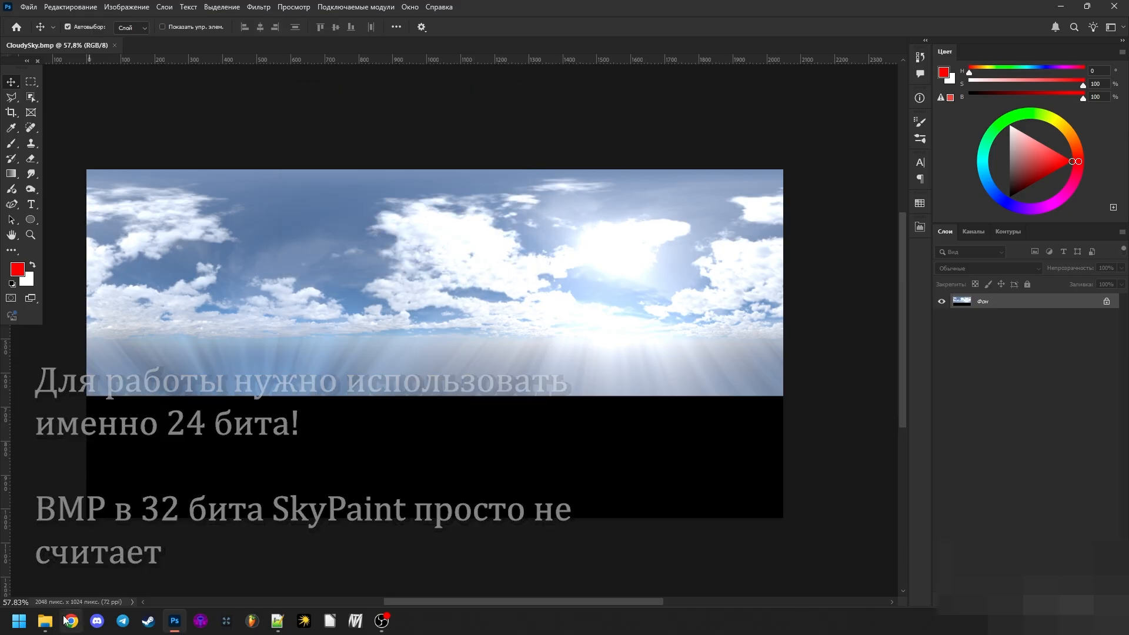
- Switch to File Explorer and select the saved CloudySky.bmp in the TestSky folder
key(alt+Tab)
click(241, 181)
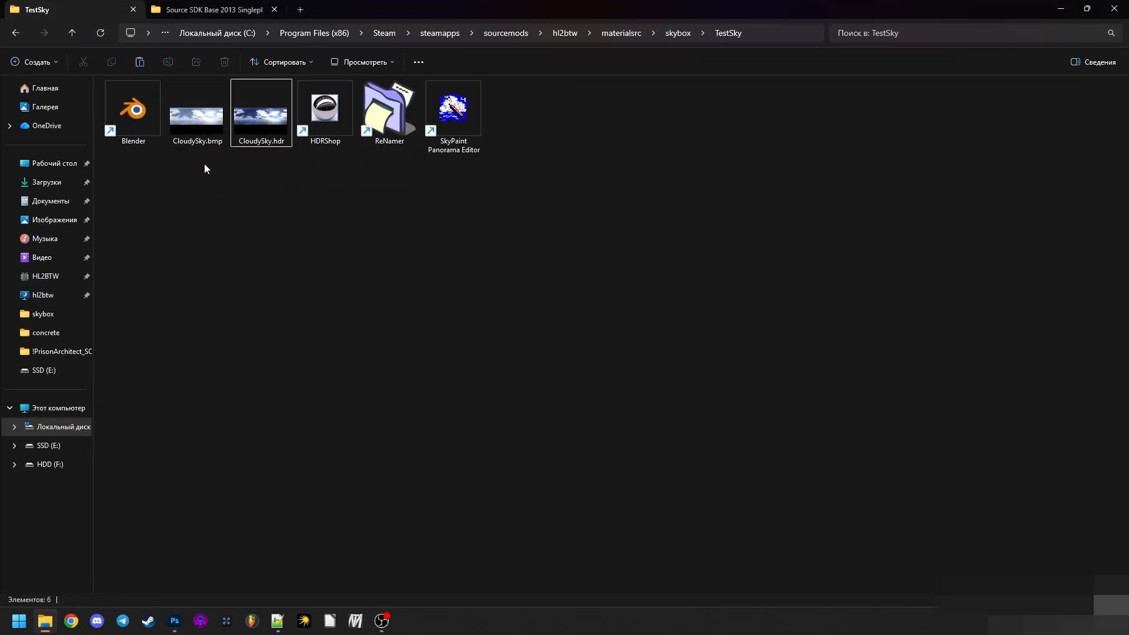
click(197, 150)
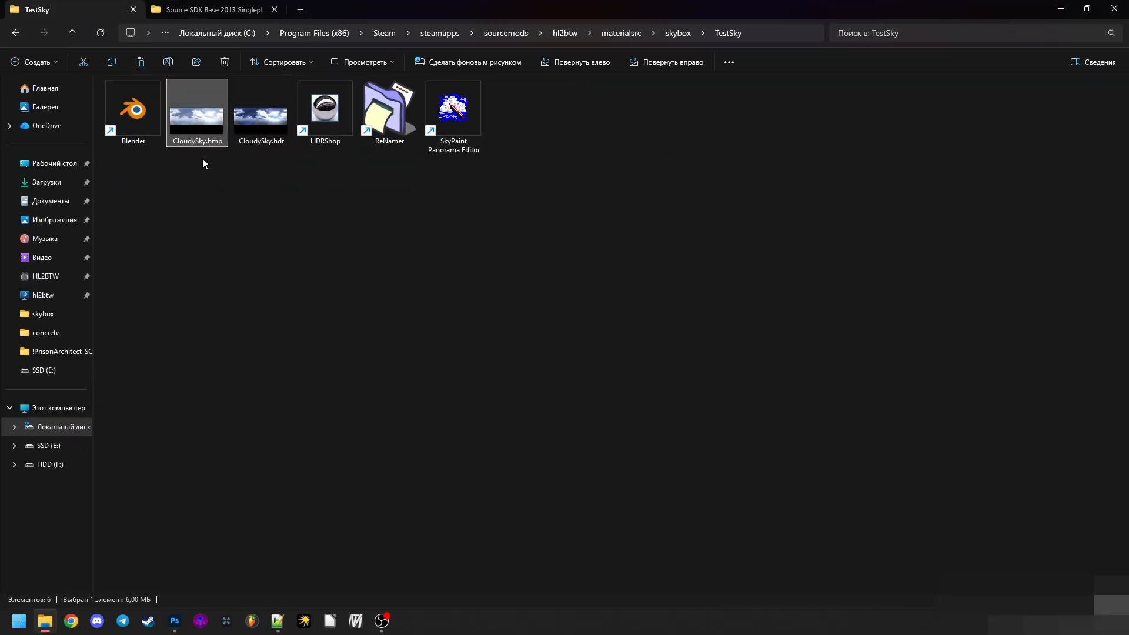
- Examine the TestSky folder's full path, highlighting its materialsrc, skybox and TestSky parts
click(783, 32)
click(688, 380)
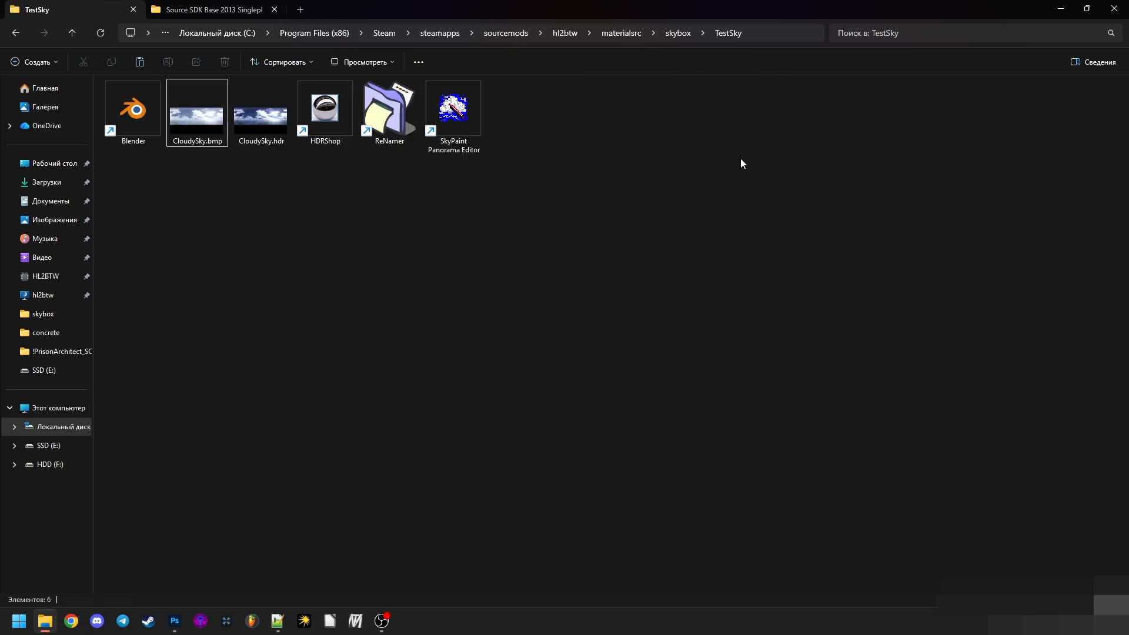
click(766, 29)
double_click(377, 33)
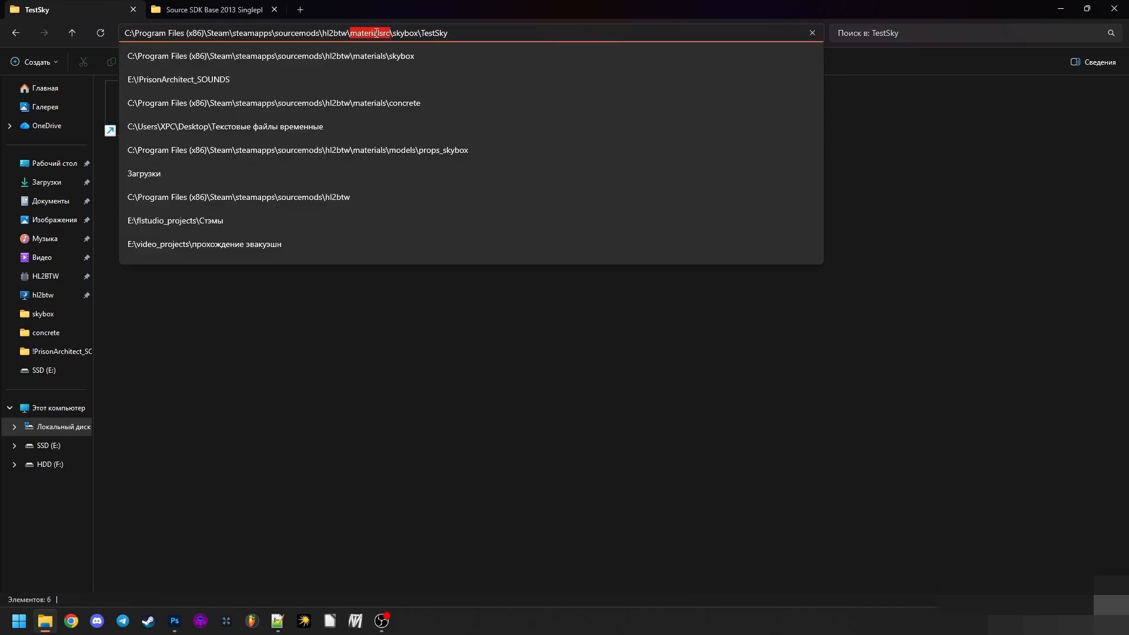
double_click(397, 33)
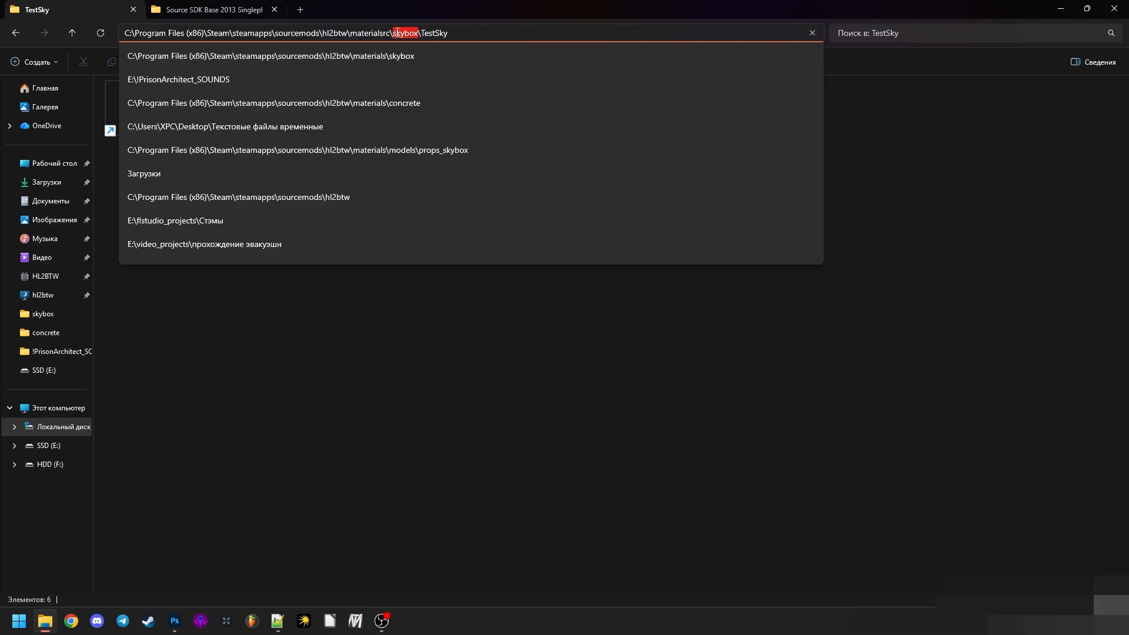
double_click(432, 33)
drag(471, 33, 350, 33)
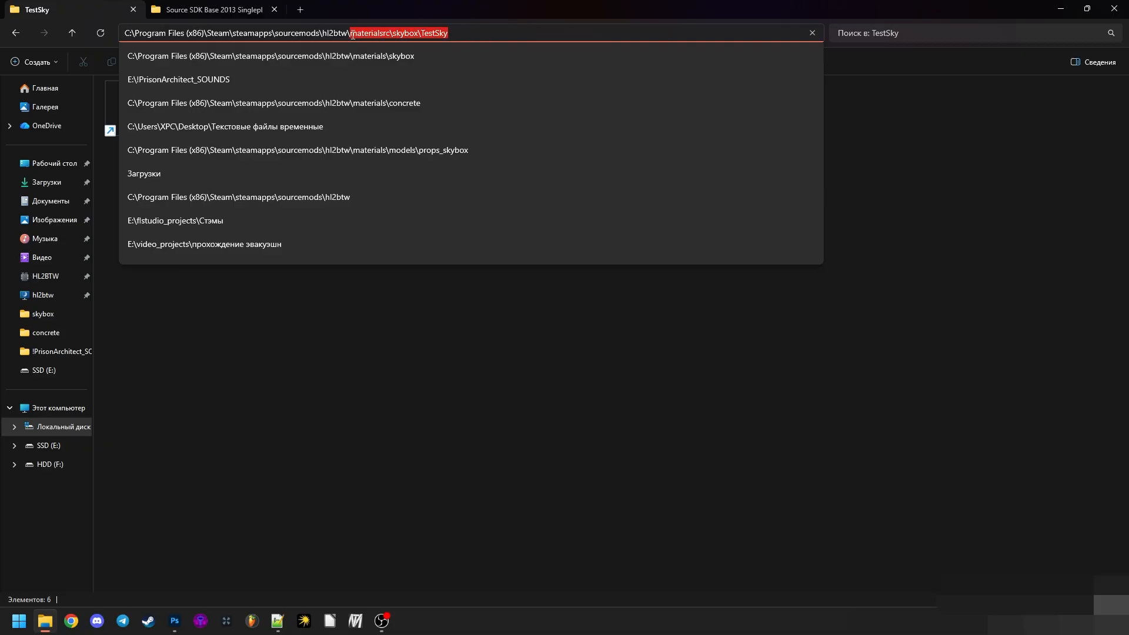
click(463, 273)
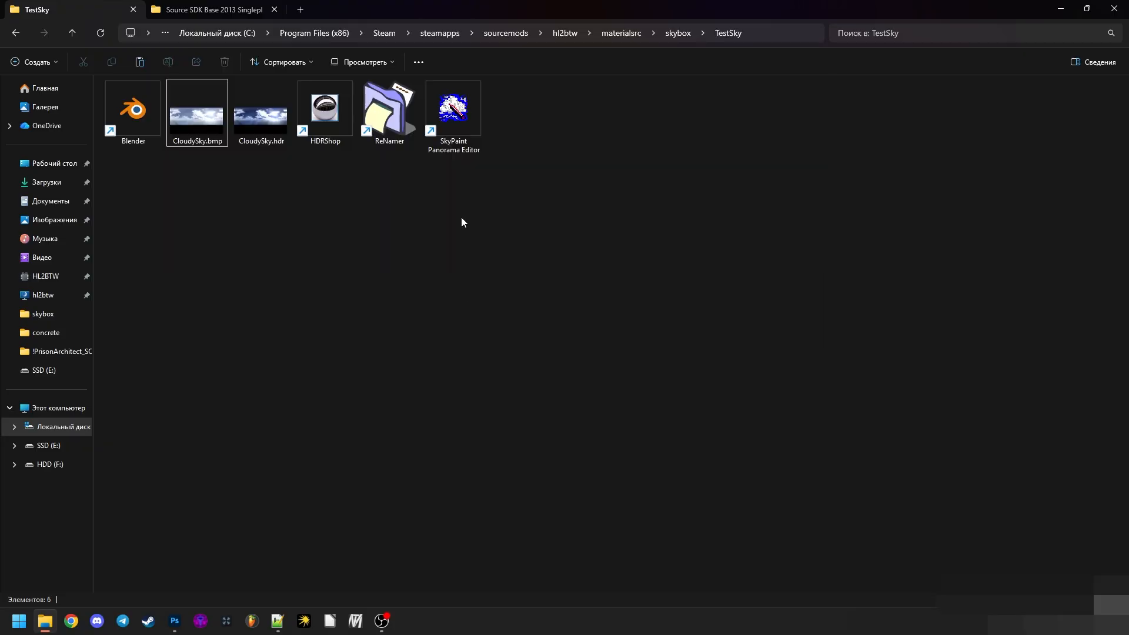
- Go up to the hl2btw folder to view materials and materialsrc, and return through materialsrc and skybox to TestSky
click(603, 33)
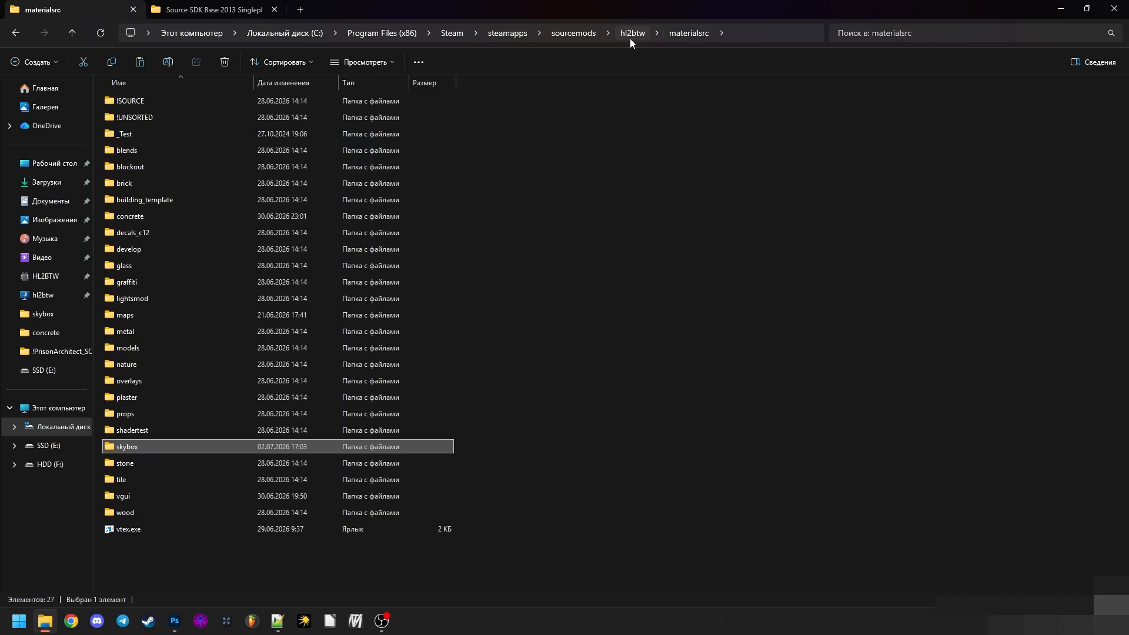
click(630, 35)
click(147, 216)
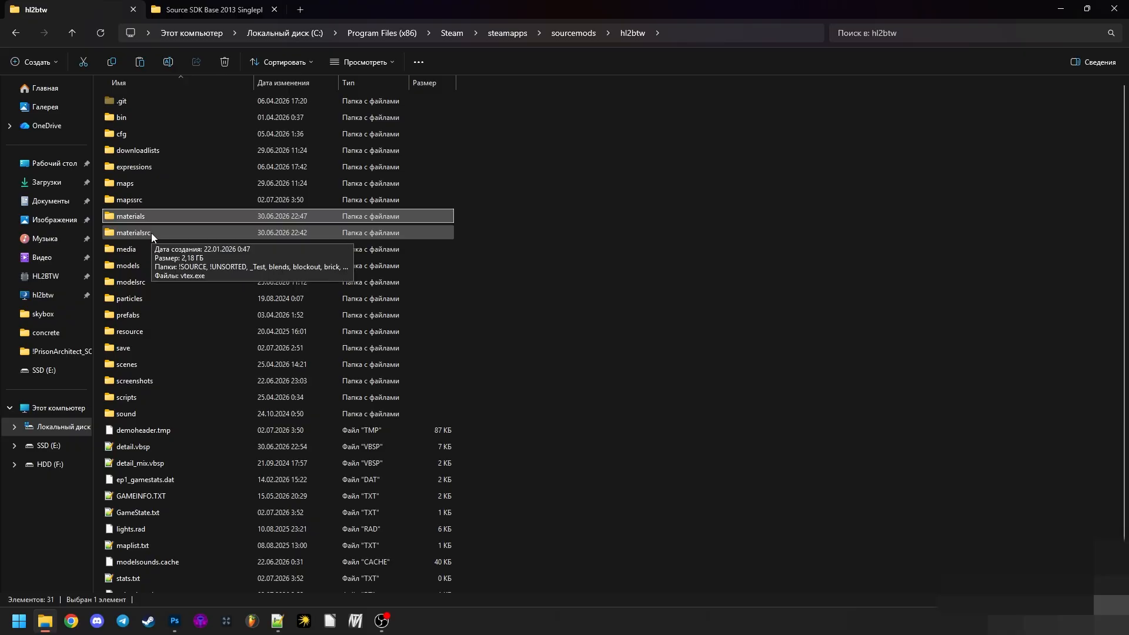
double_click(170, 232)
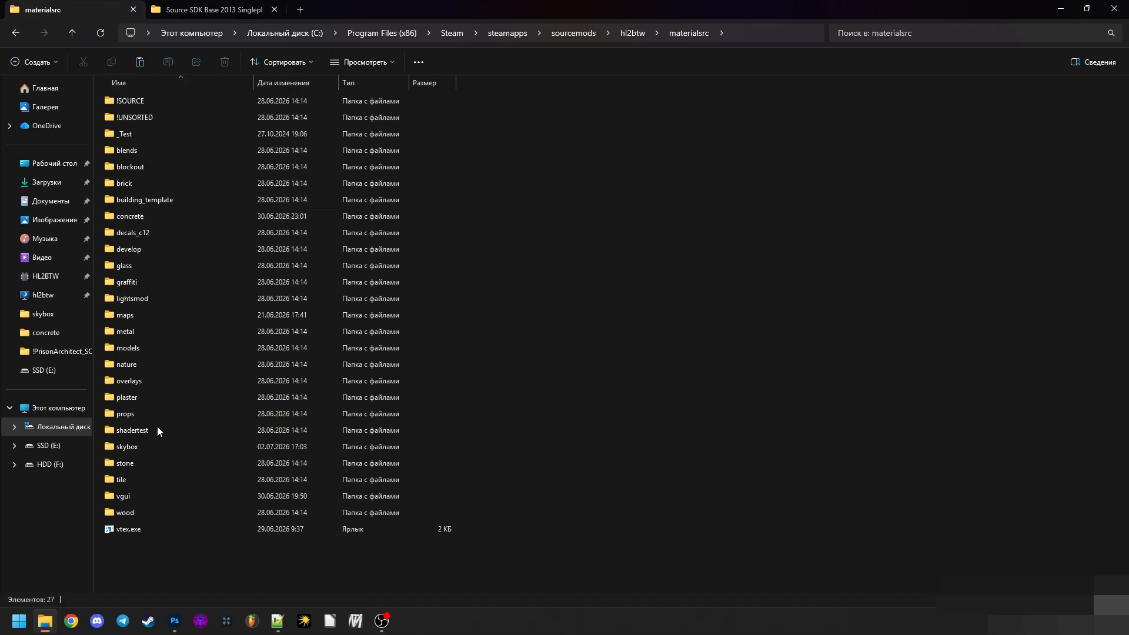
double_click(147, 445)
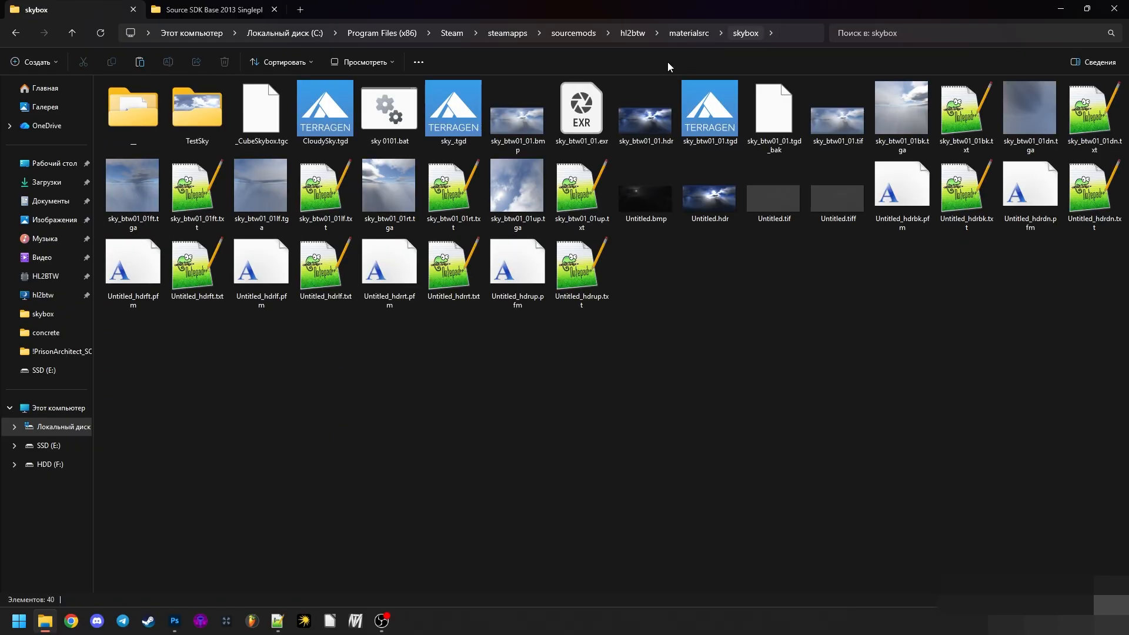
key(t)
key(Return)
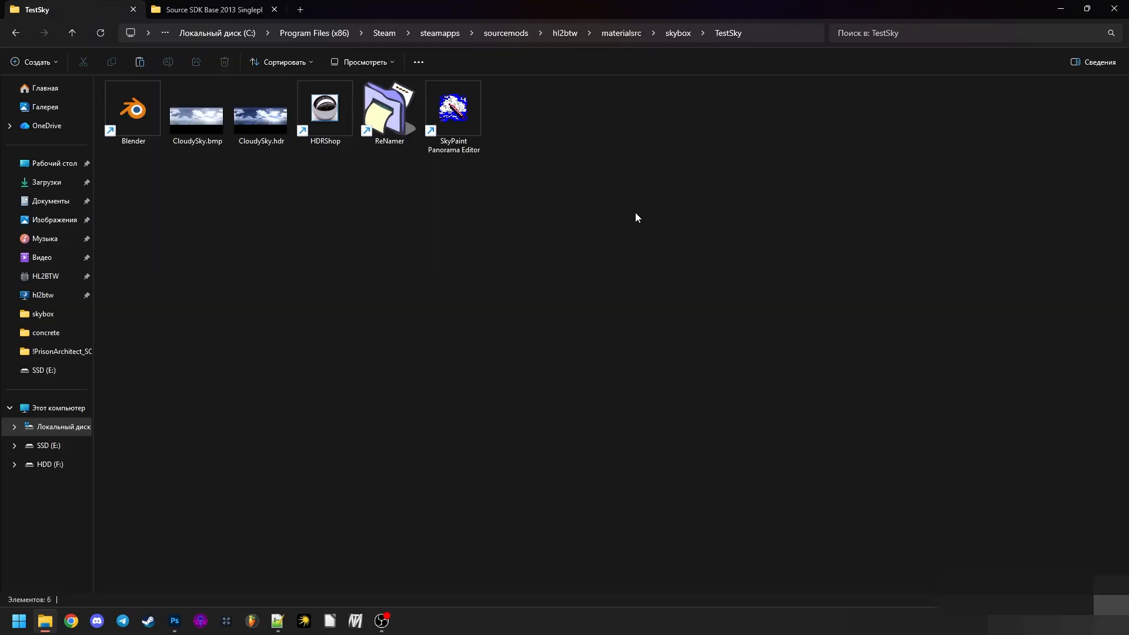
- Review the nesting of the TestSky folder once more by marking skybox and materialsrc in its full path
click(664, 35)
click(436, 33)
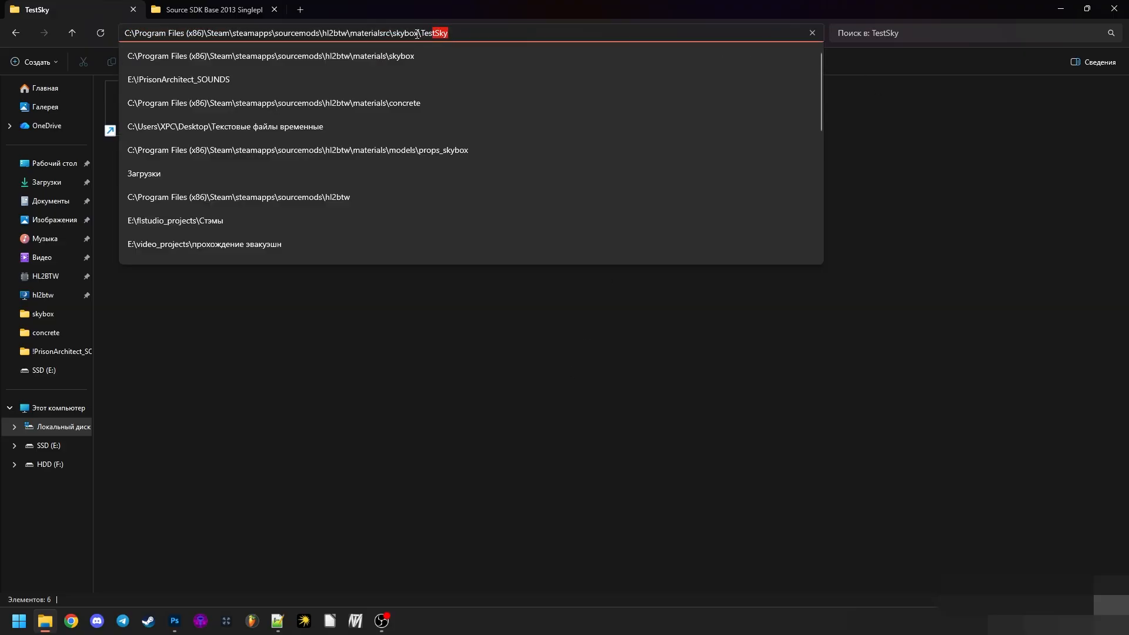
double_click(408, 33)
click(411, 35)
click(483, 377)
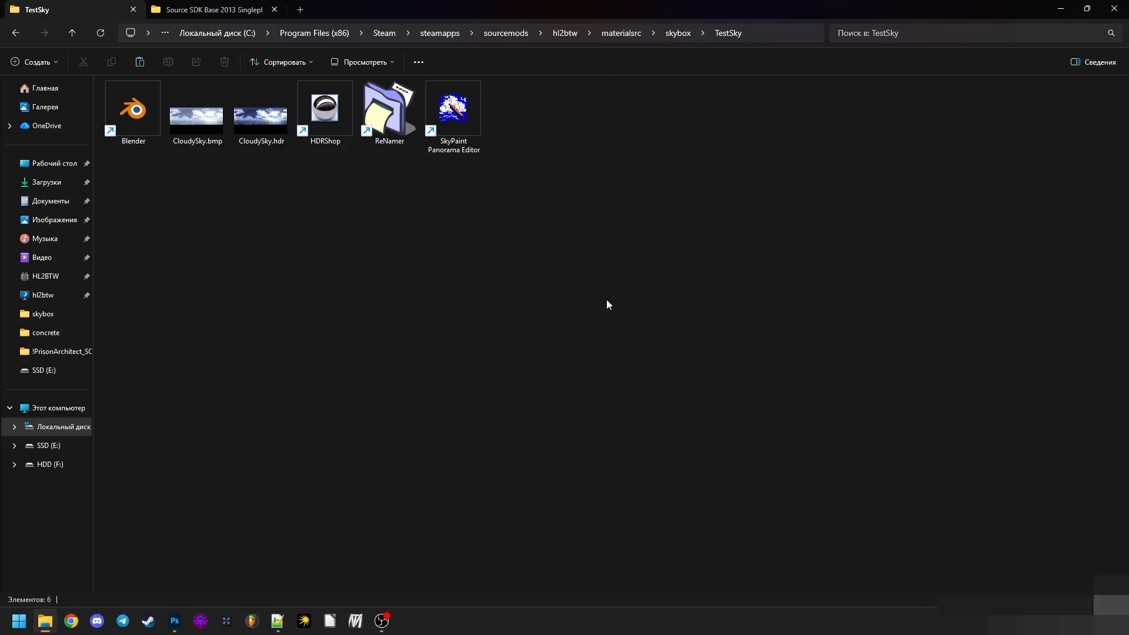
click(785, 32)
double_click(365, 33)
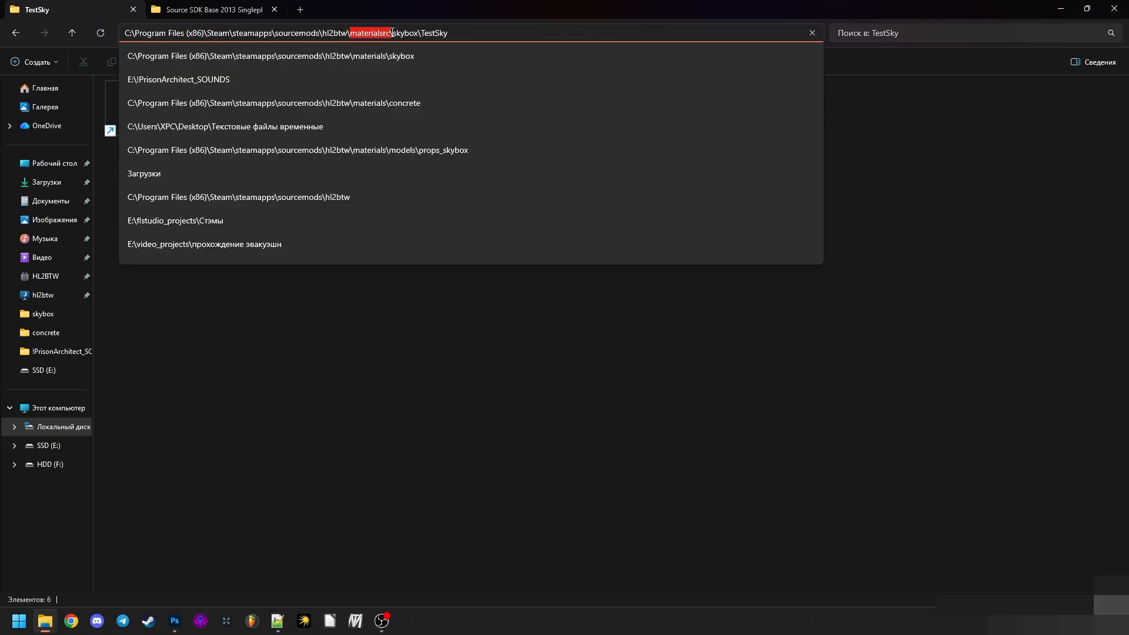
click(428, 291)
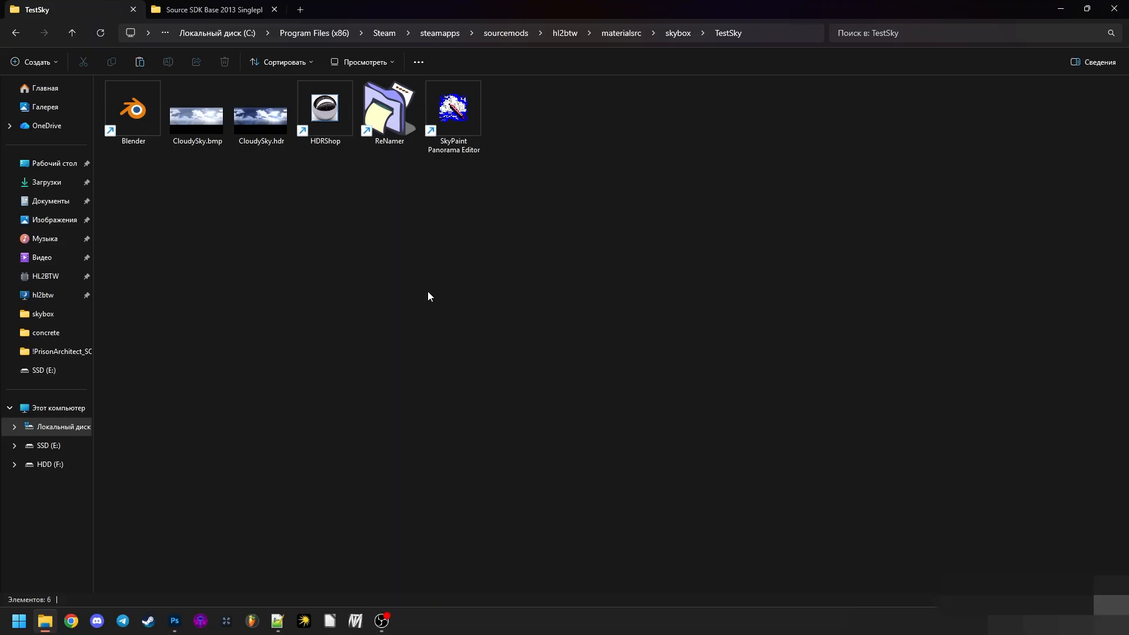
drag(110, 221, 555, 157)
drag(474, 220, 345, 118)
click(136, 139)
click(176, 241)
- Launch SkyPaint Panorama Editor from the TestSky folder, reposition its window and look around the default panorama
double_click(452, 100)
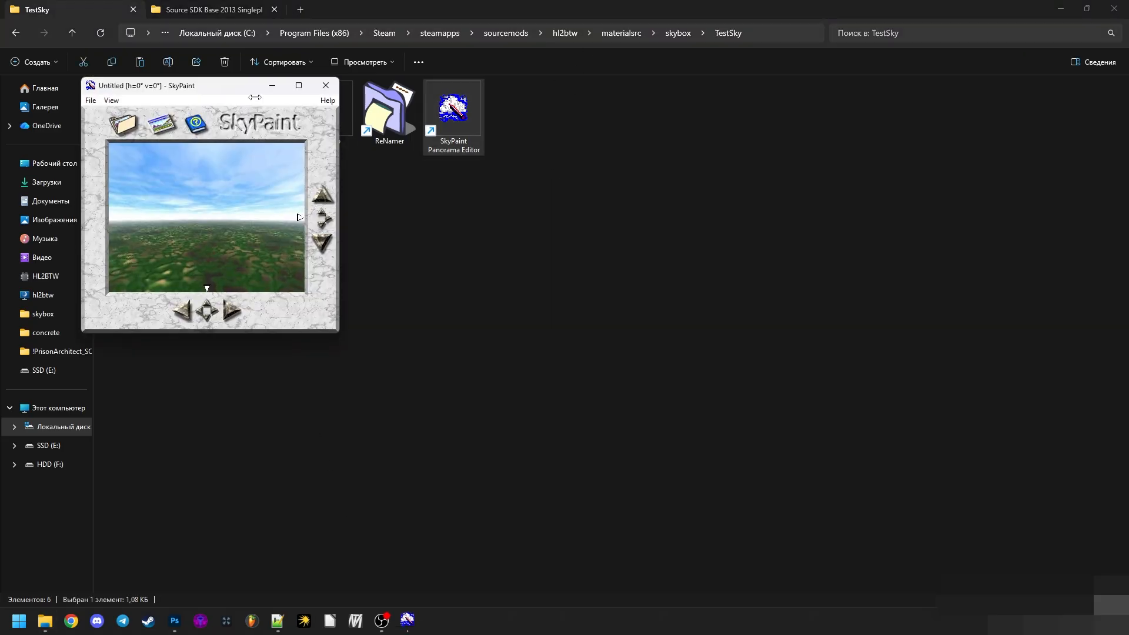
drag(221, 89, 540, 180)
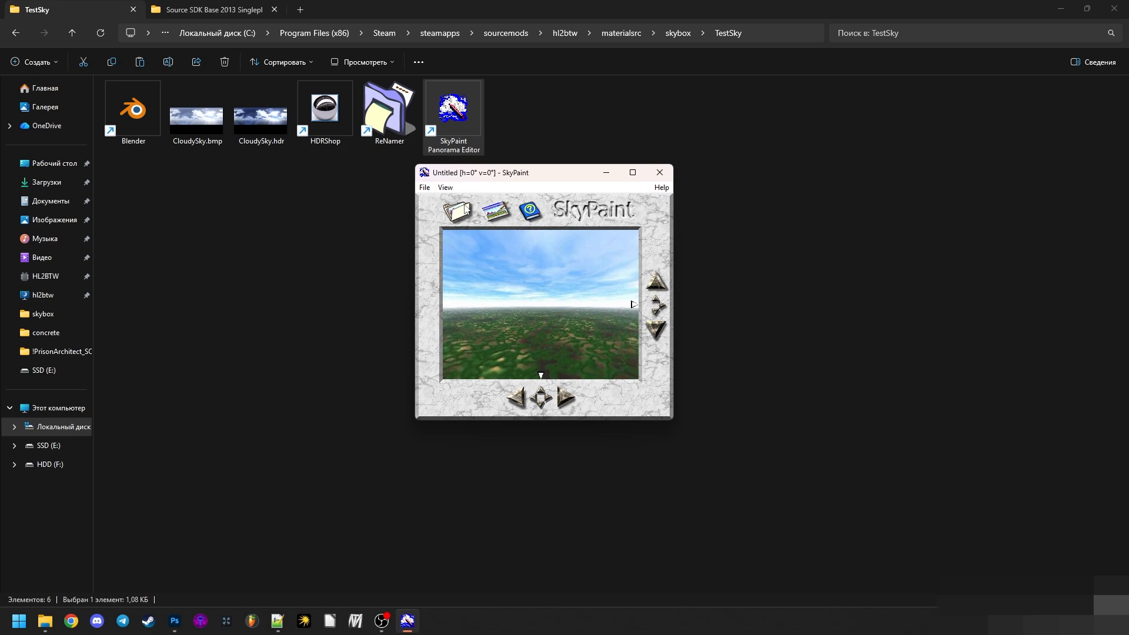
drag(482, 274, 746, 219)
drag(557, 365, 595, 402)
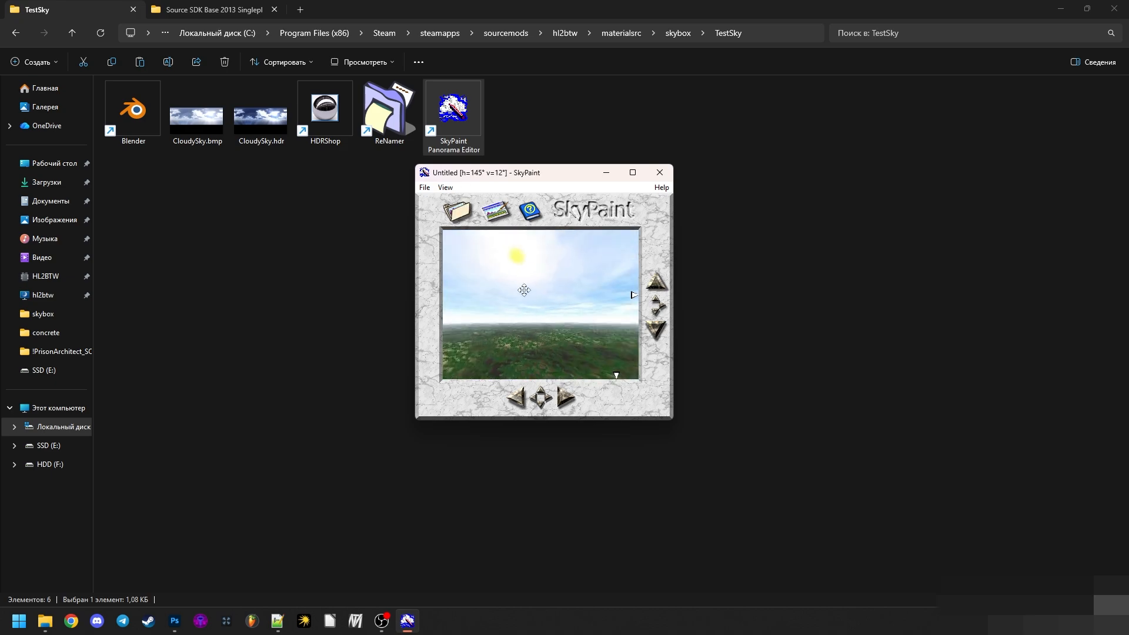
drag(524, 290, 510, 288)
- Open CloudySky.bmp from the skybox TestSky folder in SkyPaint using the LivePicture, SPHERE/CYLINDER, BMP format
click(424, 187)
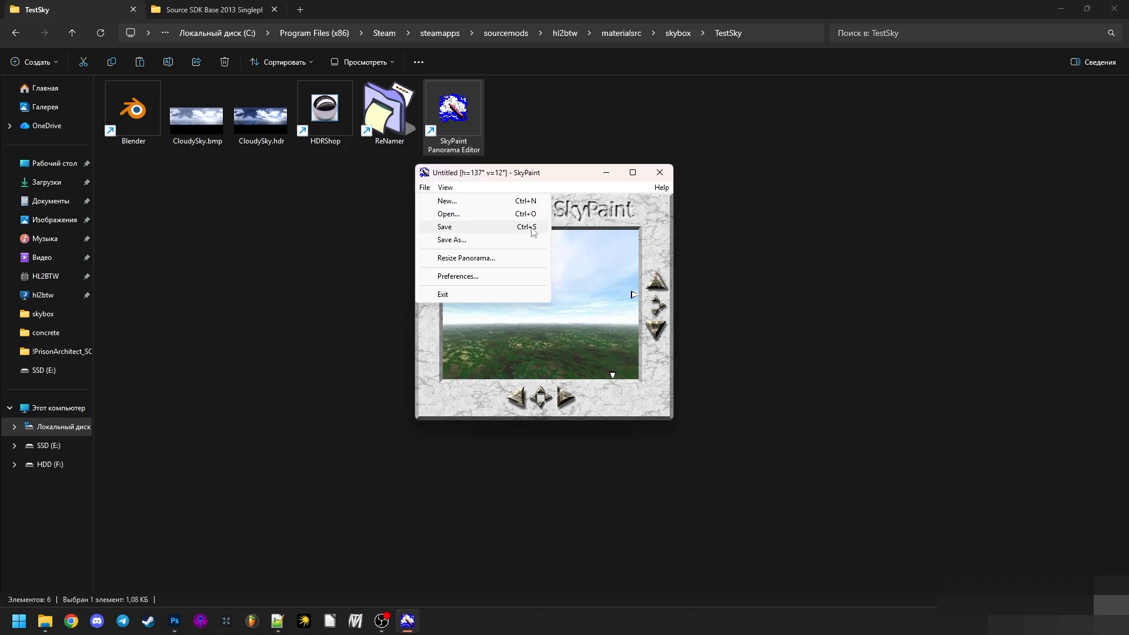
click(448, 213)
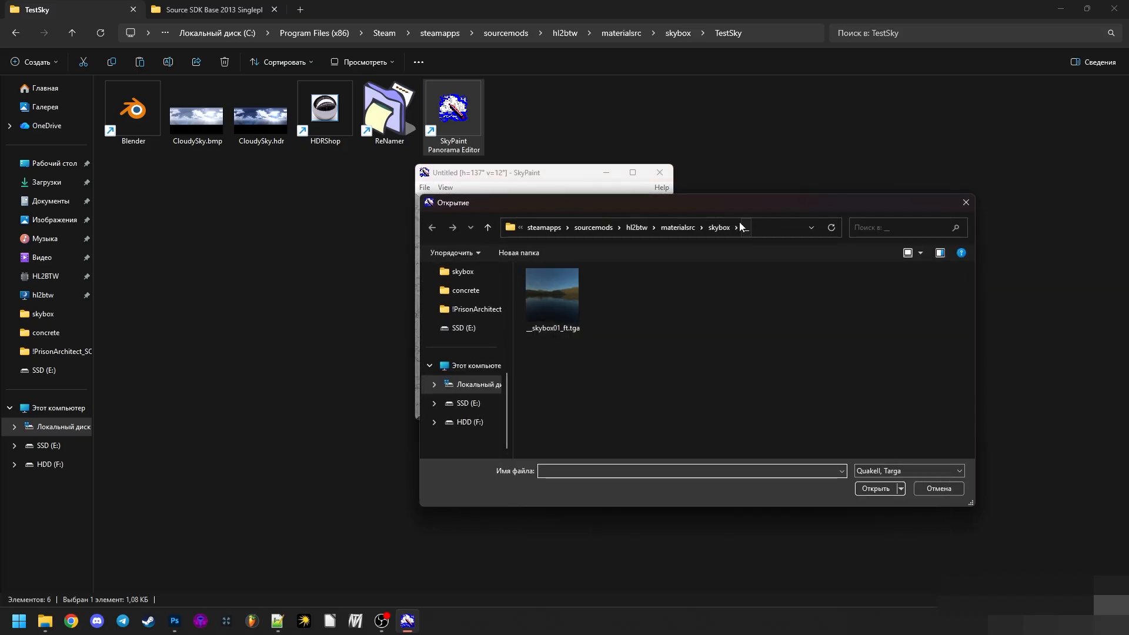
click(719, 228)
double_click(602, 305)
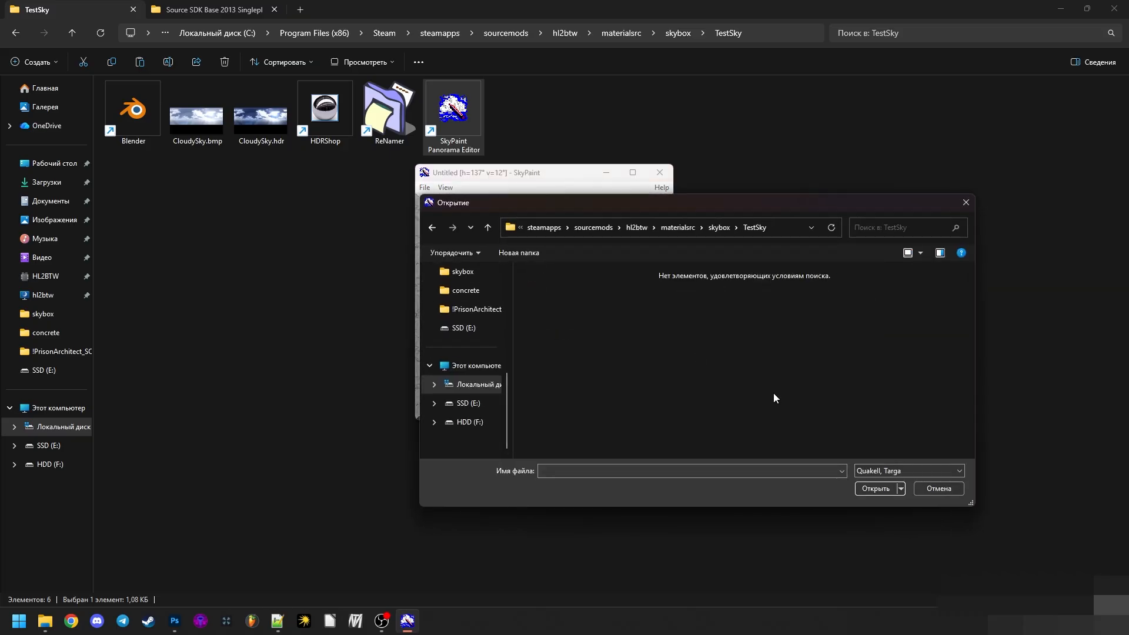
click(898, 470)
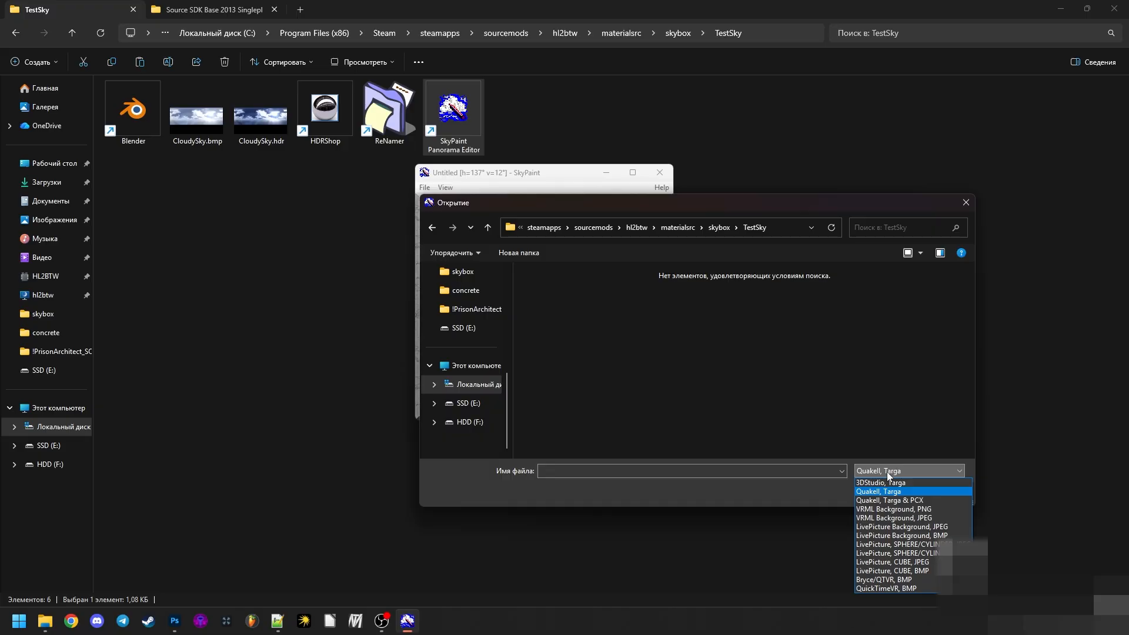
click(897, 553)
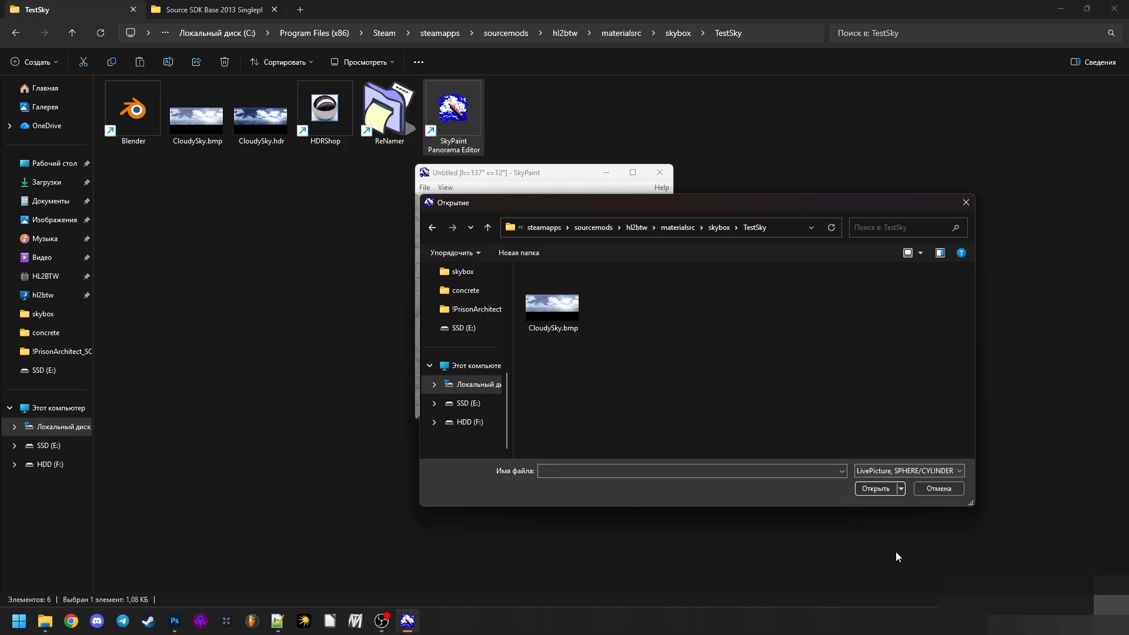
click(927, 475)
click(944, 553)
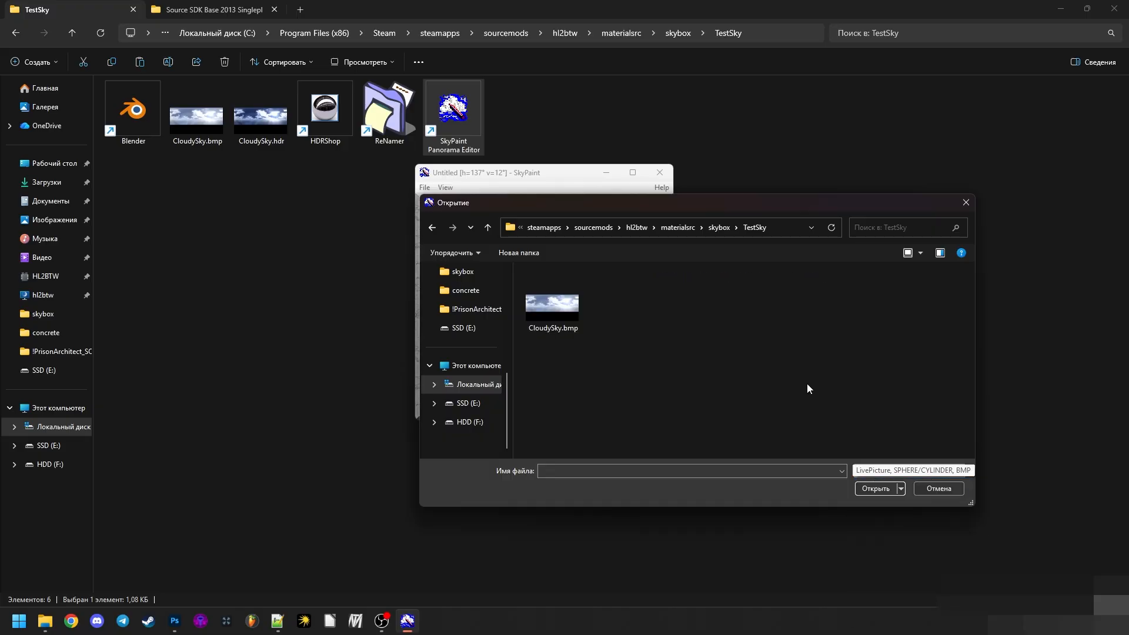
click(559, 318)
click(876, 488)
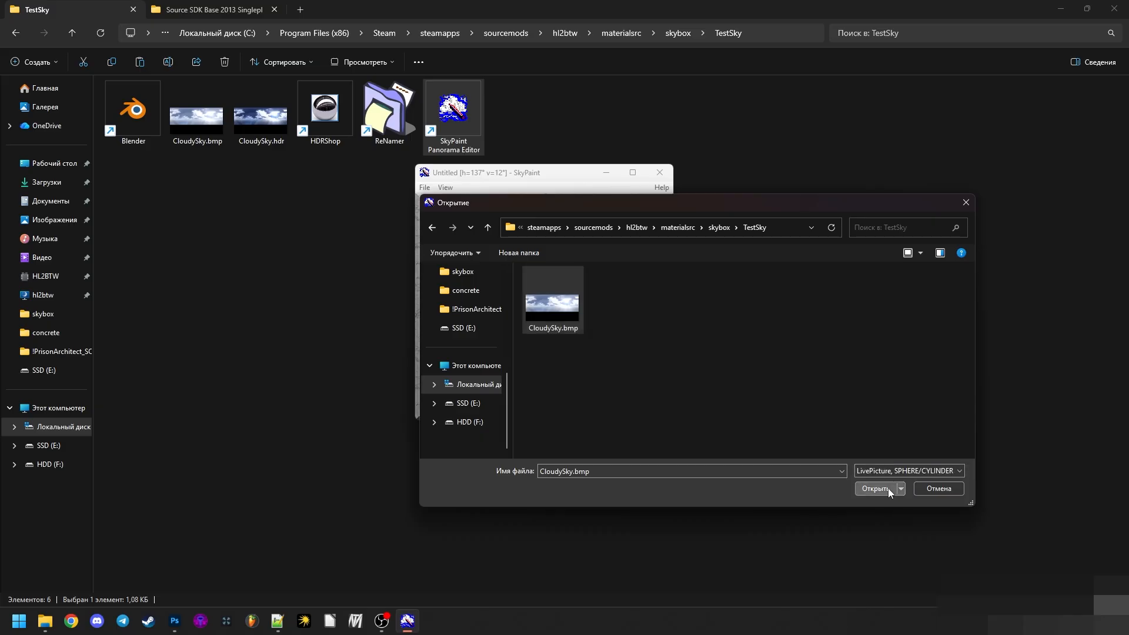
- Look around the loaded CloudySky panorama from the clouds to the sun and the horizon
drag(546, 297, 721, 388)
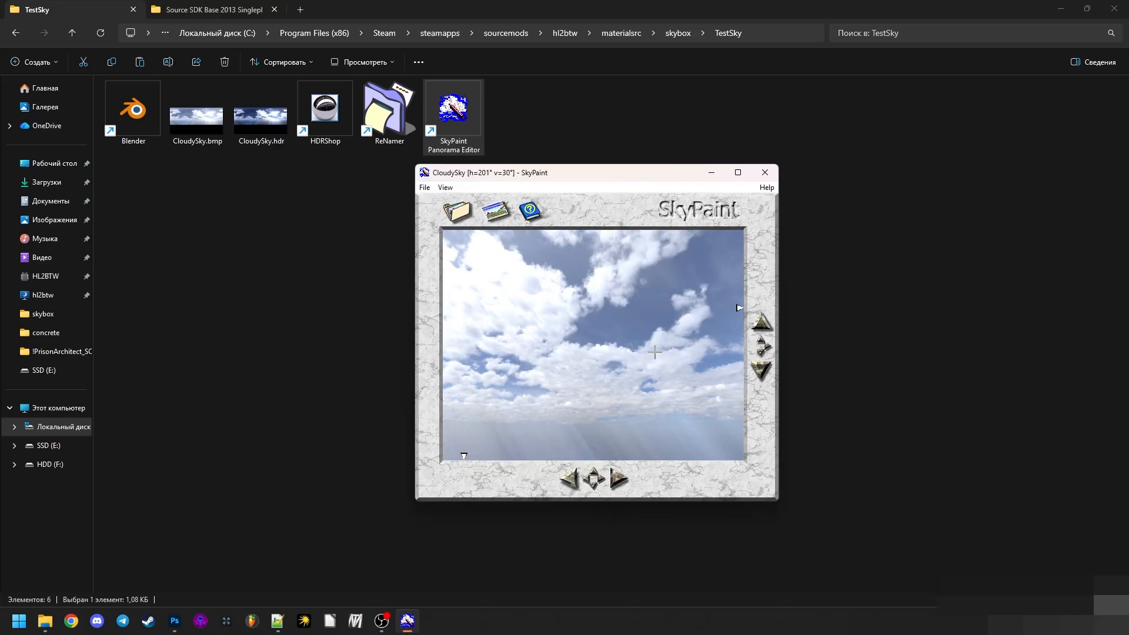
drag(655, 351, 612, 287)
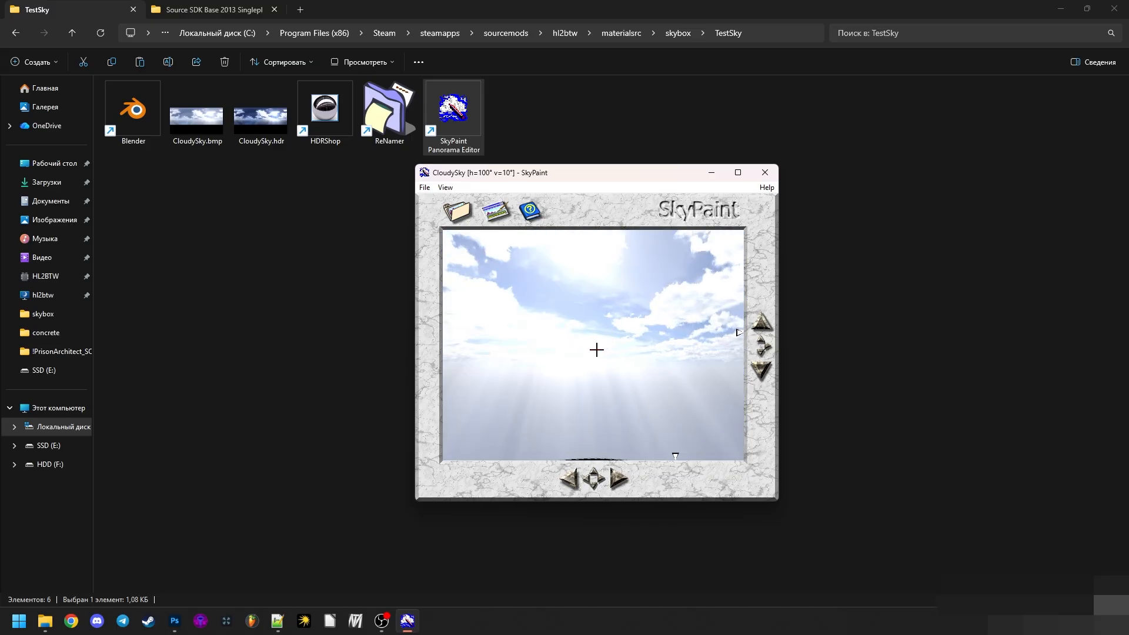
drag(597, 350, 617, 386)
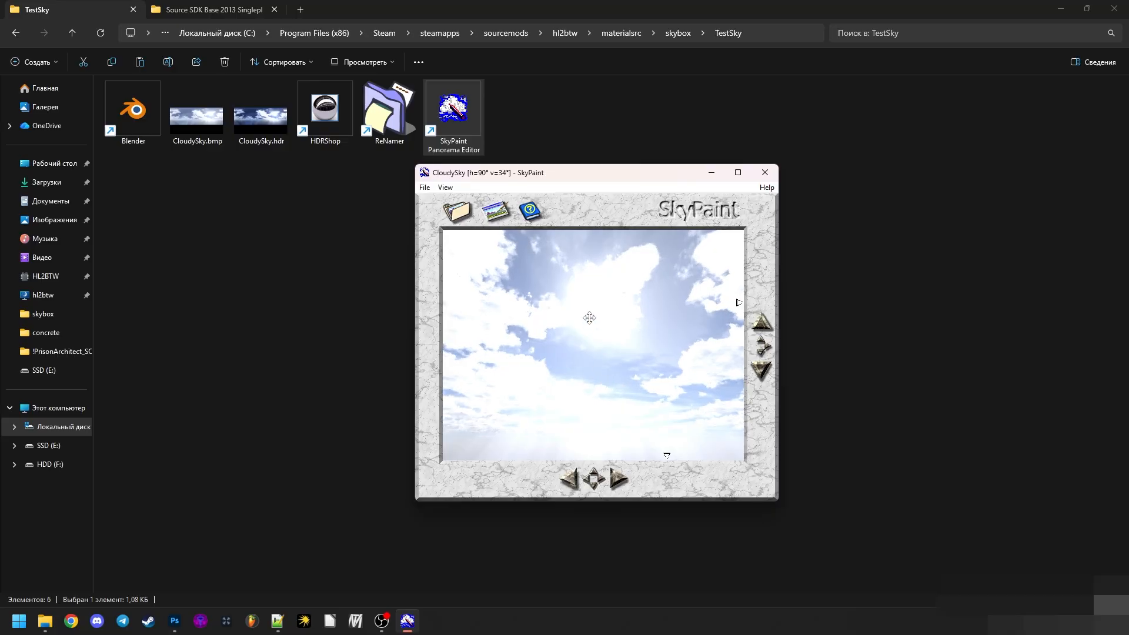
drag(587, 318, 582, 361)
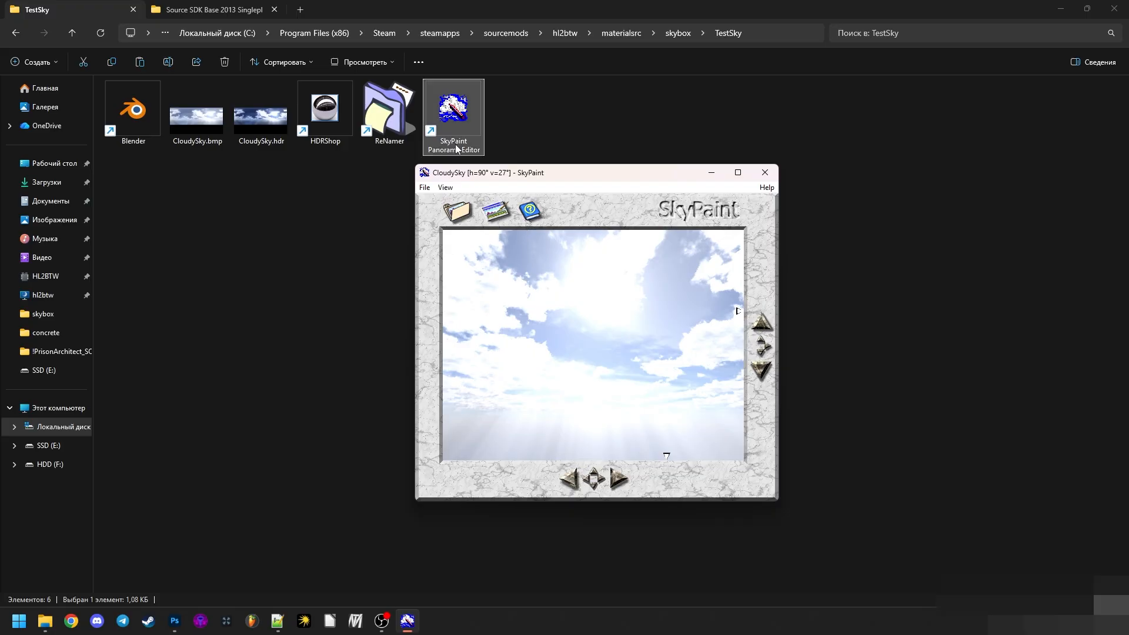
- Save the panorama as QQ_ in the TestSky folder using the QuakeII, Targa format
click(424, 187)
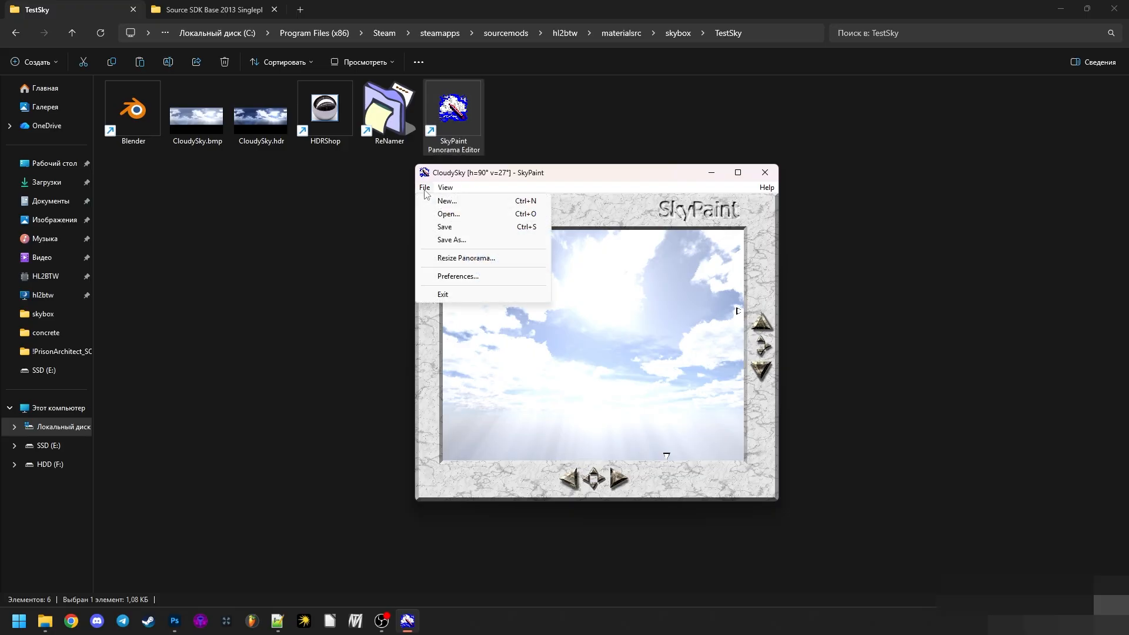
click(442, 237)
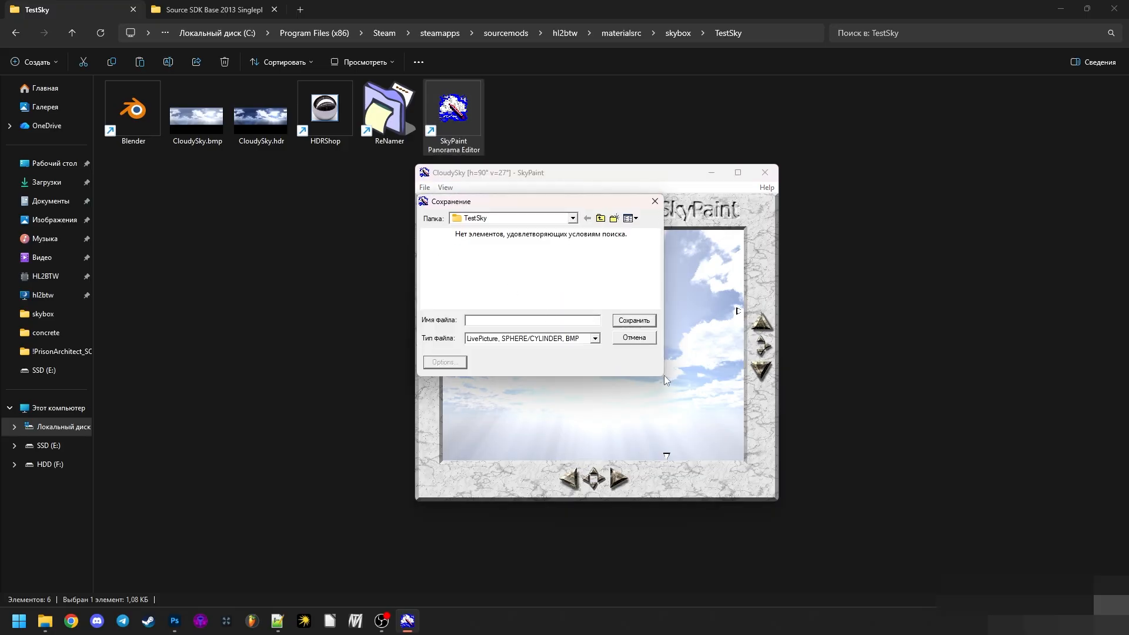
click(572, 218)
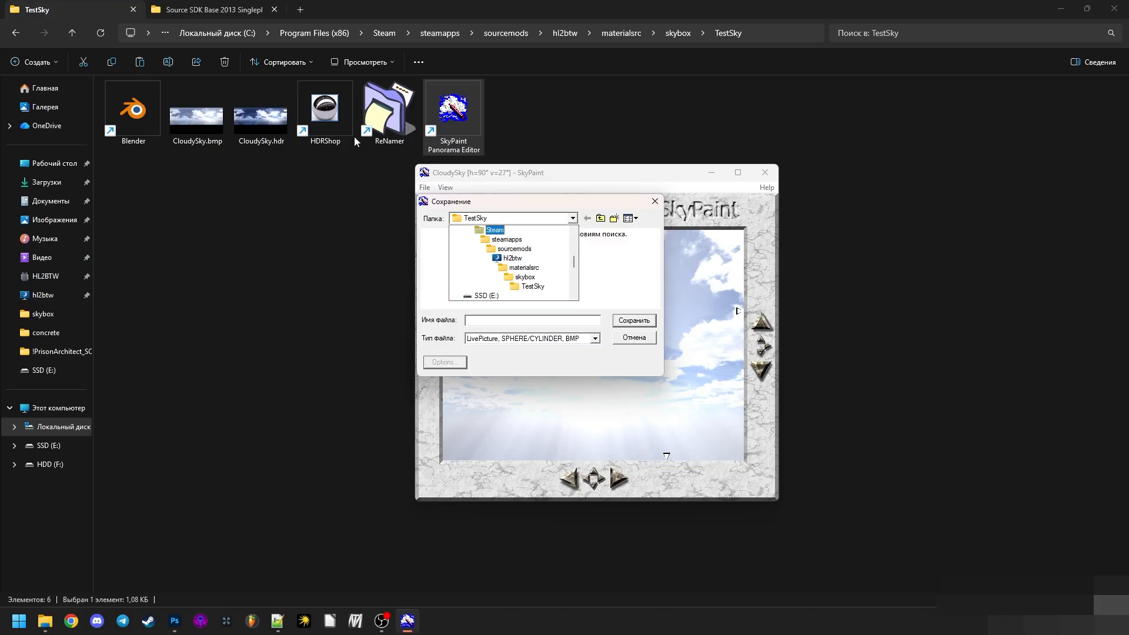
click(532, 287)
click(594, 340)
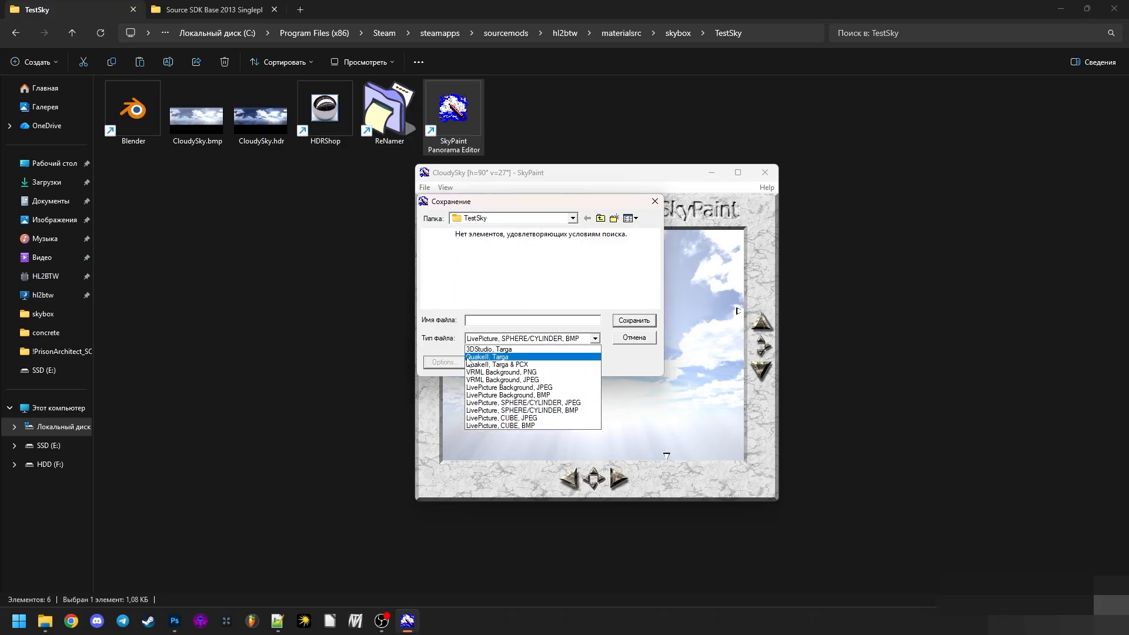
click(488, 357)
click(511, 320)
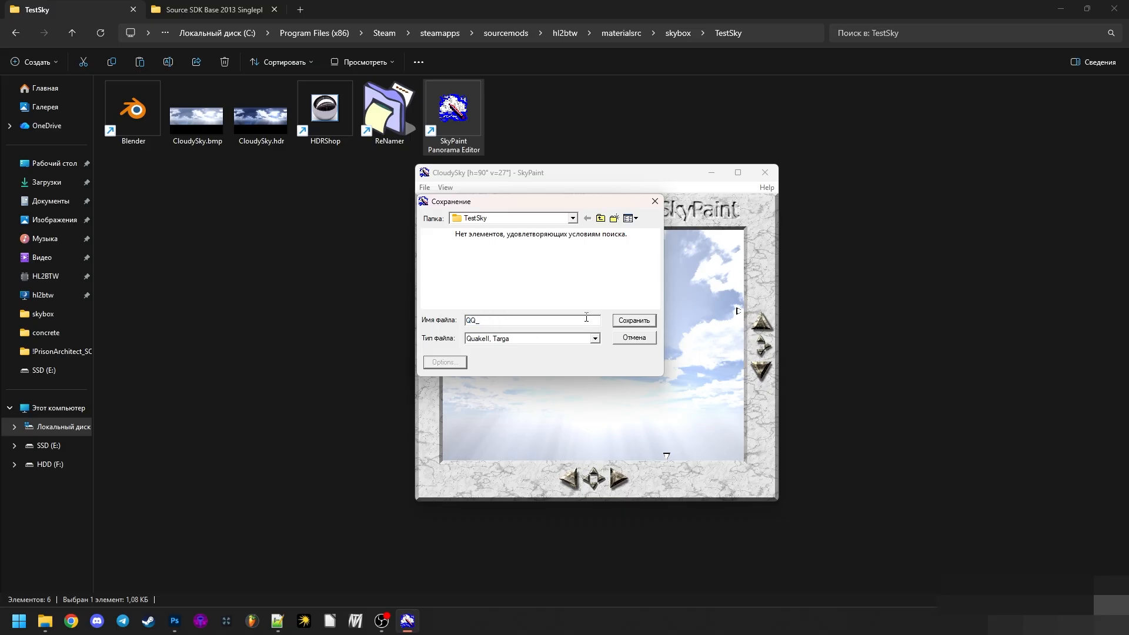
click(618, 325)
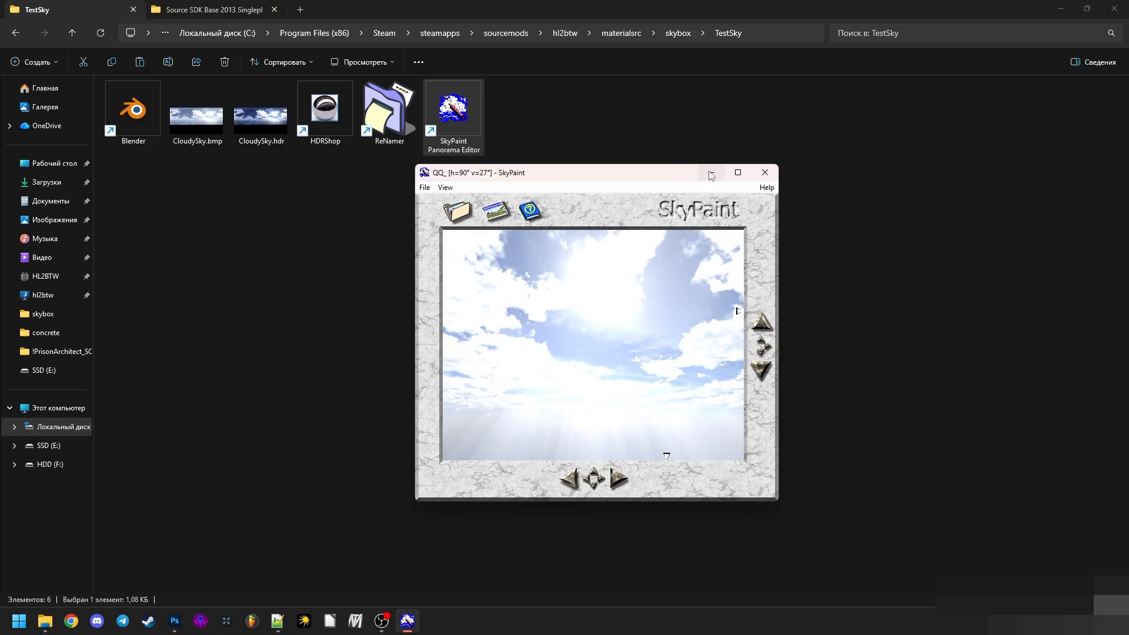
- Minimize SkyPaint and review the exported QQ_ TGA sky faces in the TestSky folder
drag(658, 176, 629, 196)
click(679, 191)
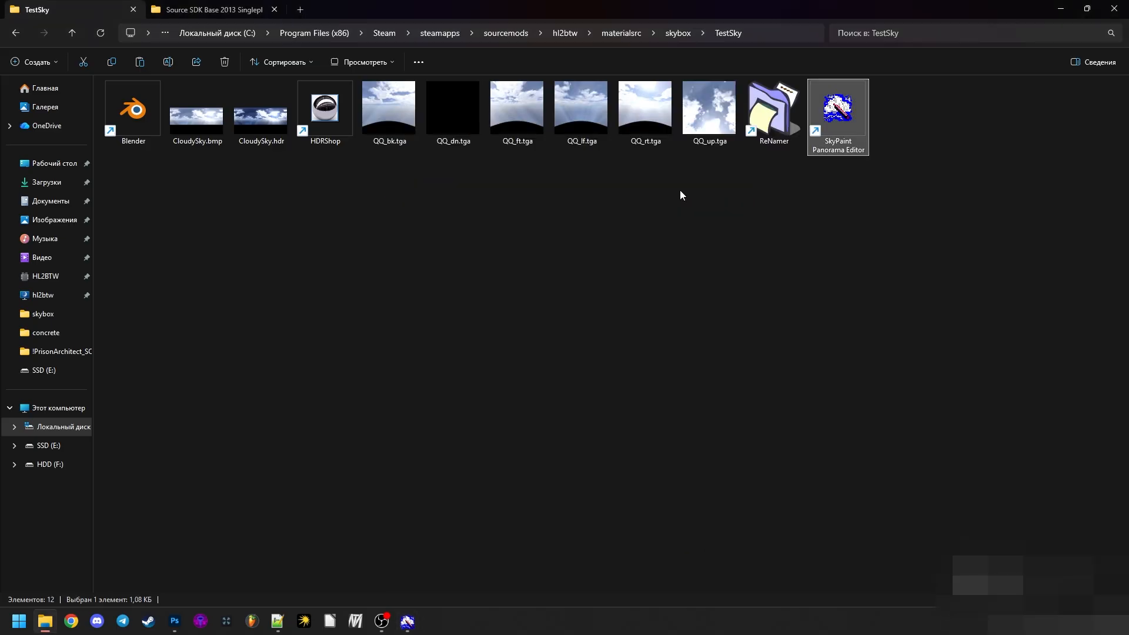
click(679, 190)
drag(398, 186, 727, 126)
click(663, 225)
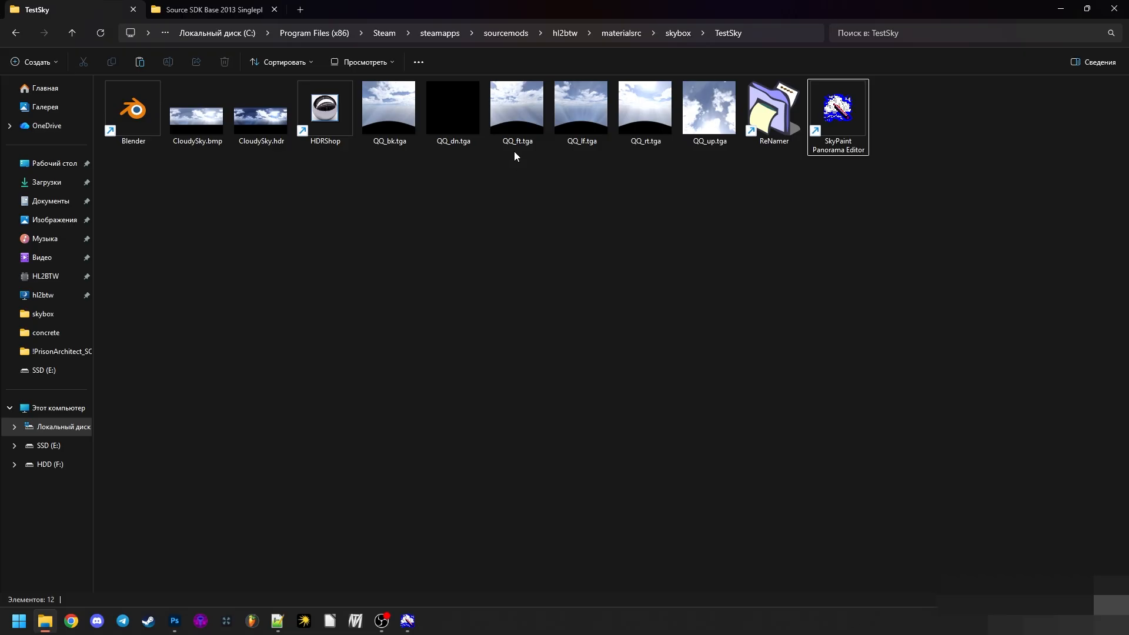
drag(514, 162, 416, 132)
click(478, 208)
drag(713, 165, 396, 120)
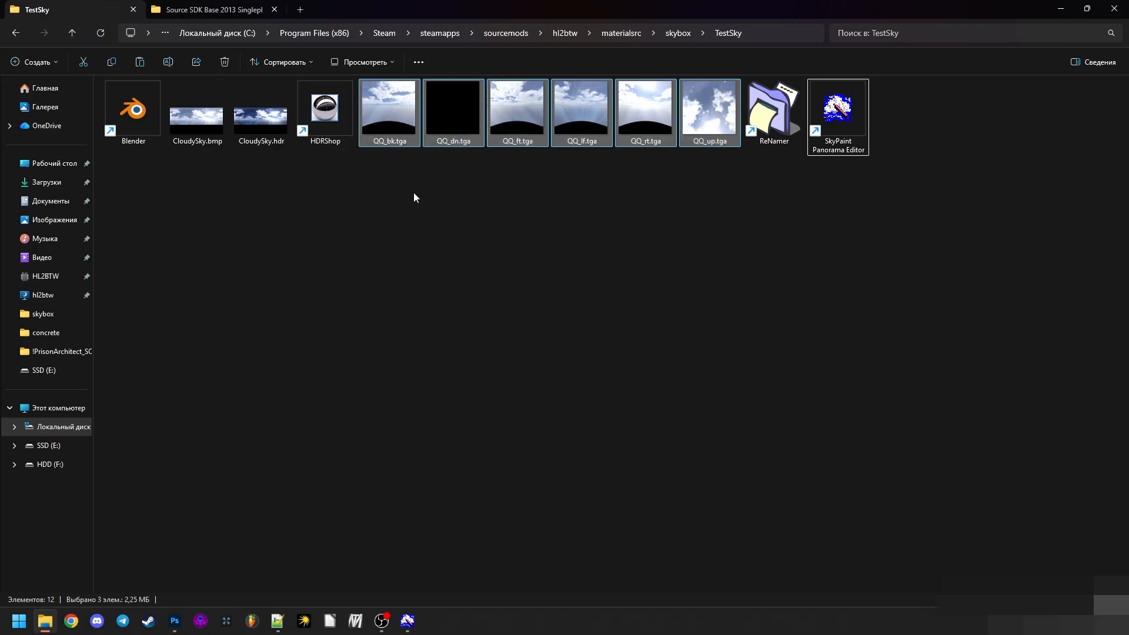
click(414, 197)
- Open QQ_up.tga in Photoshop and inspect the sky image up close
drag(709, 117, 200, 54)
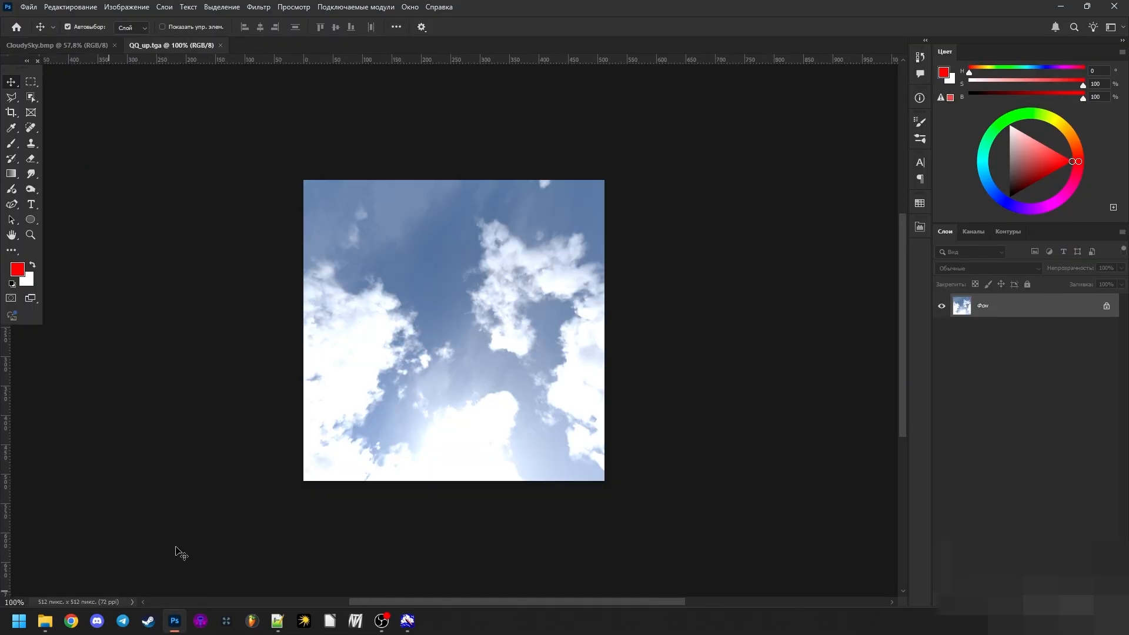
scroll(494, 453, up, 9)
scroll(343, 220, up, 4)
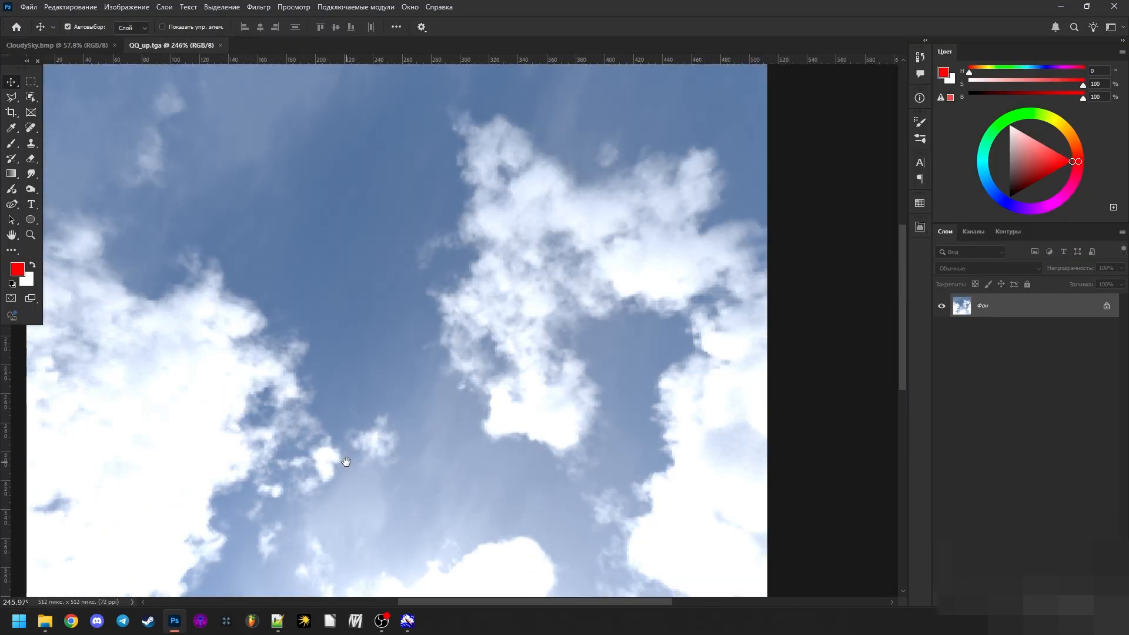
scroll(466, 171, up, 3)
scroll(355, 174, down, 2)
scroll(270, 178, down, 5)
scroll(272, 183, down, 7)
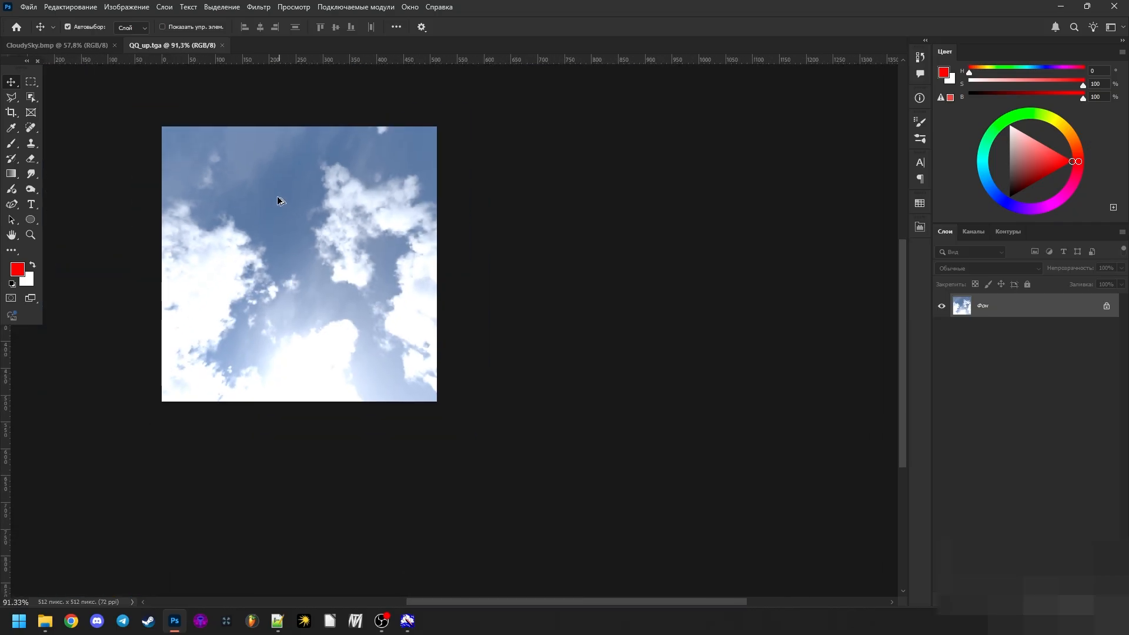
scroll(276, 191, up, 2)
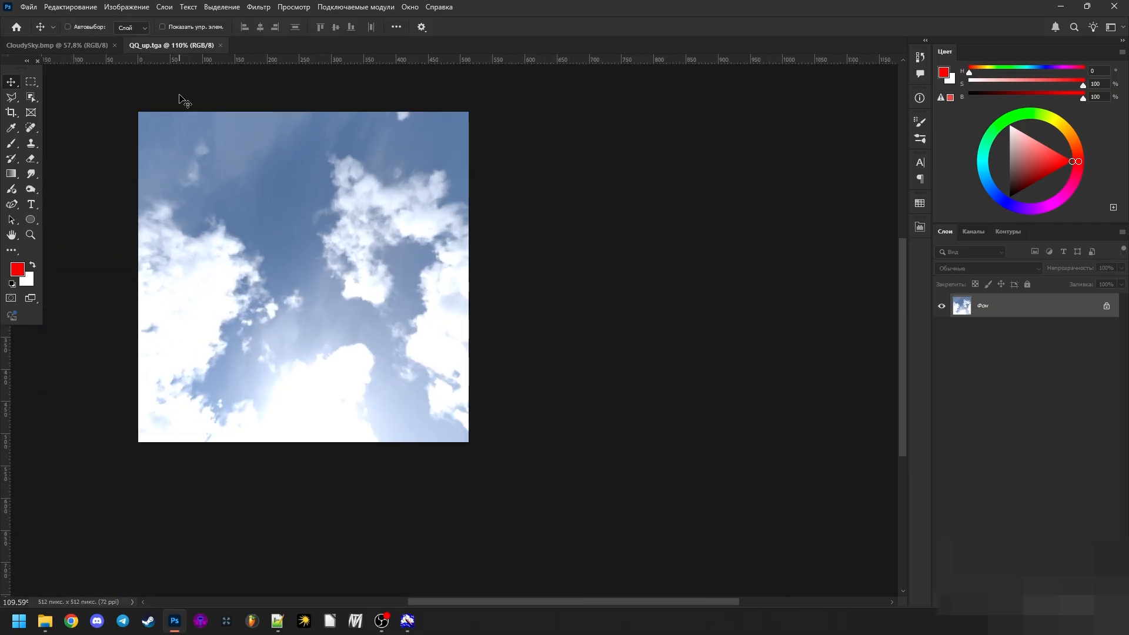
- Close the QQ_up.tga and CloudySky.bmp documents and switch back to the TestSky folder
key(ctrl+w)
key(ctrl+w)
click(175, 619)
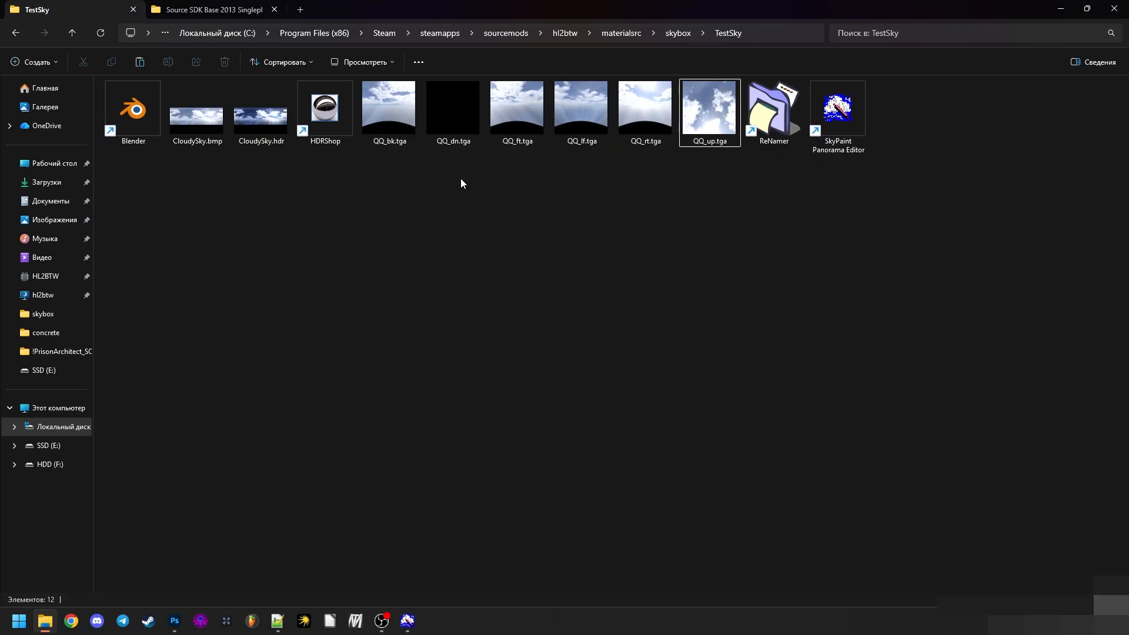
- Mark the exported QQ_ TGA images once more and launch HDRShop from the TestSky folder
drag(360, 173, 686, 80)
click(629, 195)
click(329, 130)
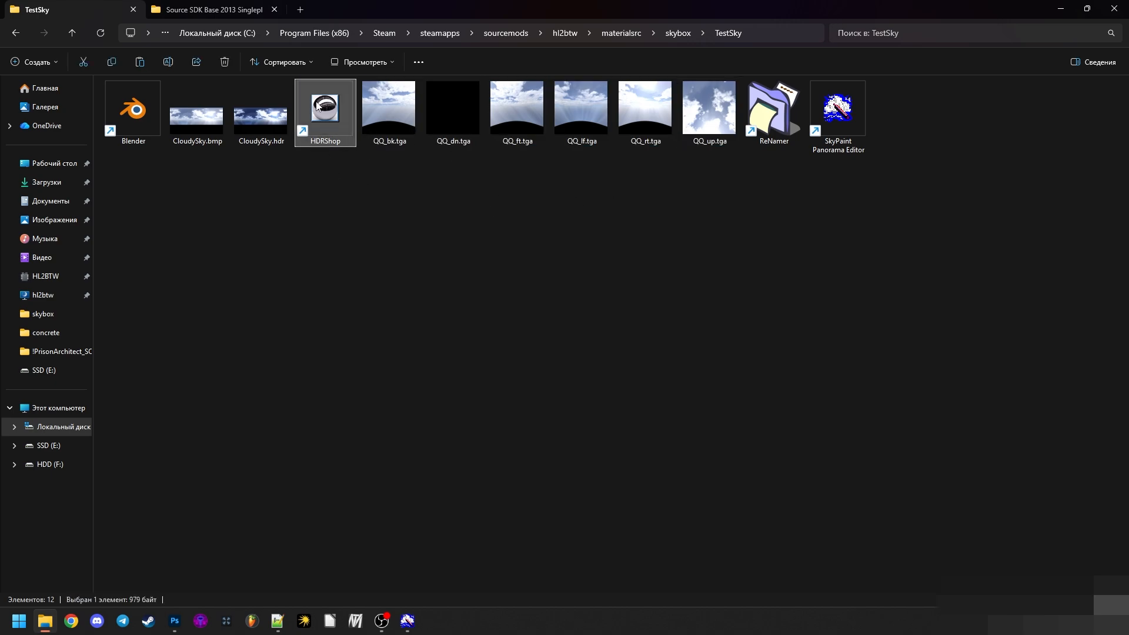
double_click(317, 106)
- Open all six QQ_ TGA images, bk, dn, ft, lf, rt and up, from the TestSky folder in HDR Shop
click(165, 164)
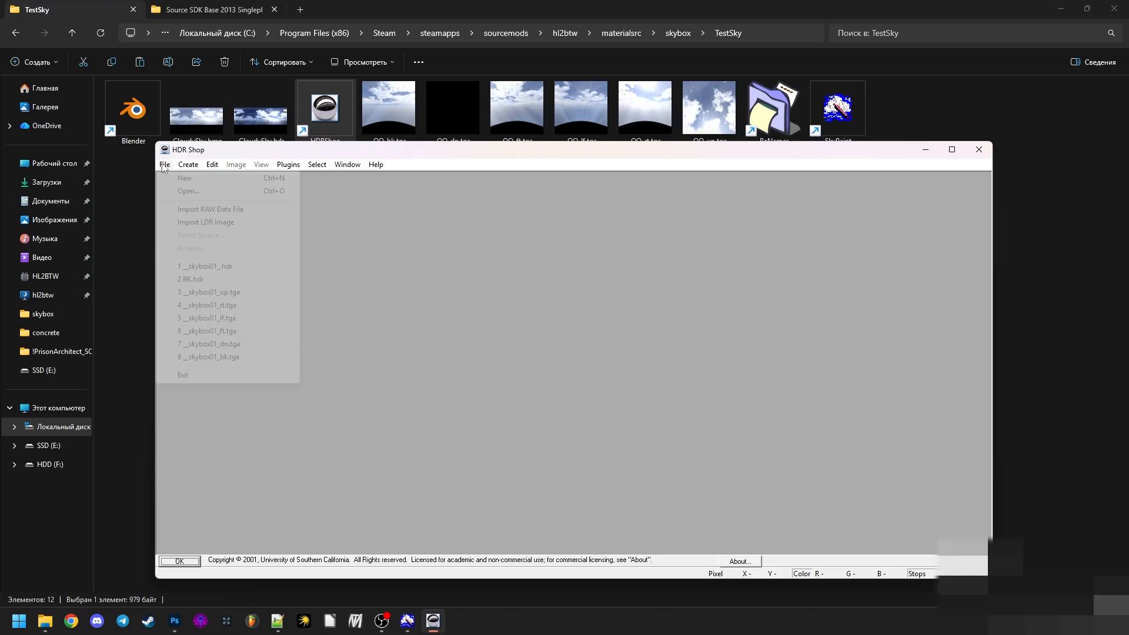
click(195, 190)
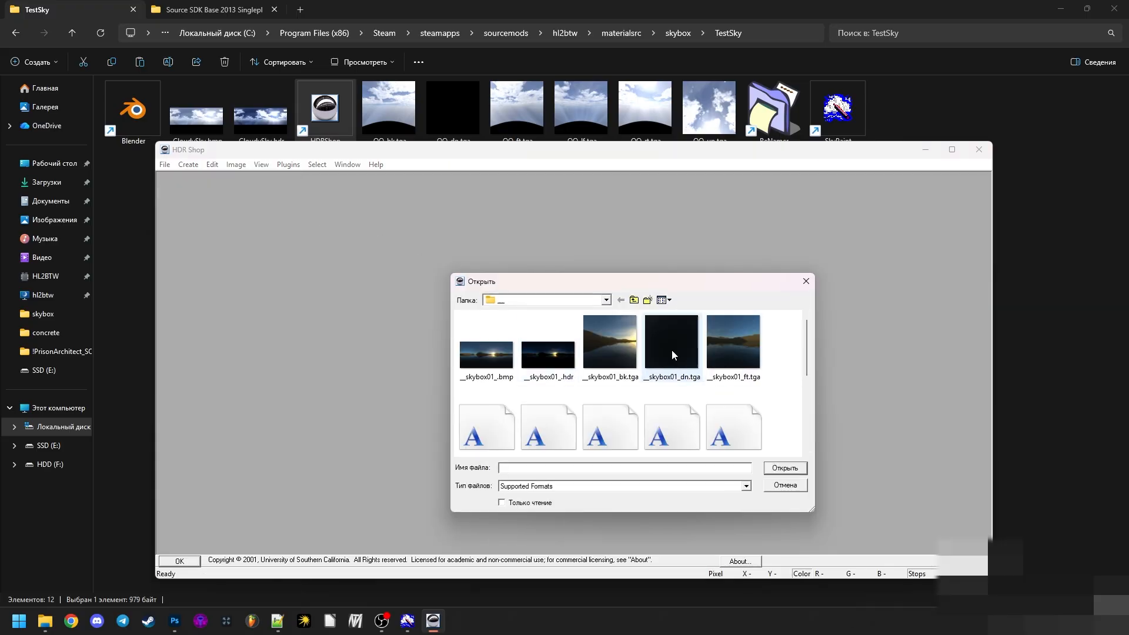
click(606, 300)
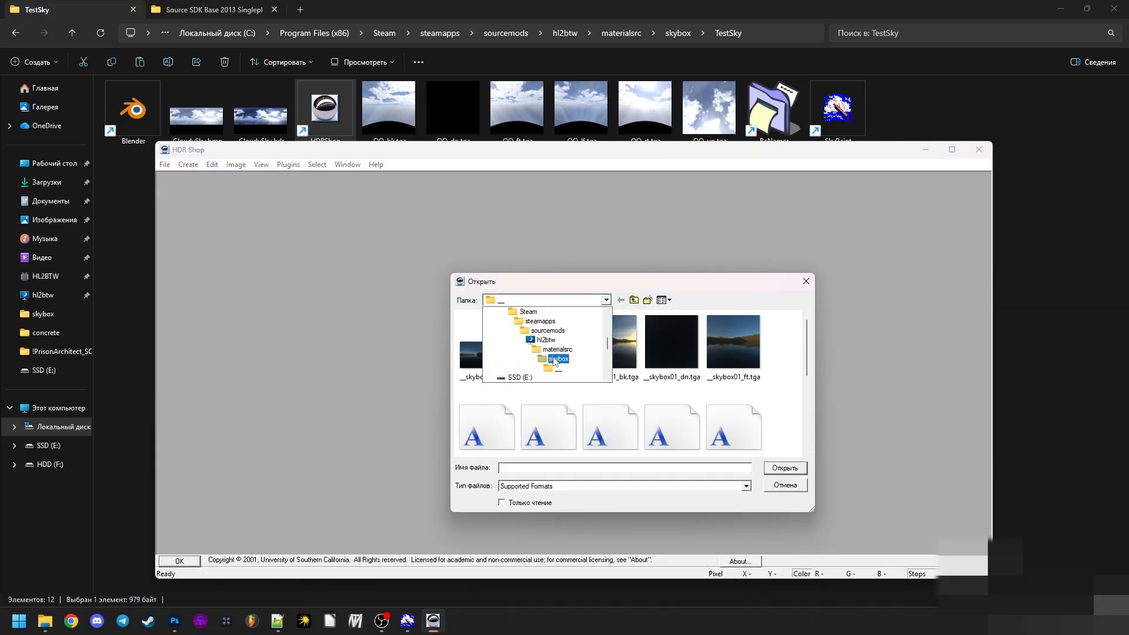
click(555, 359)
double_click(556, 331)
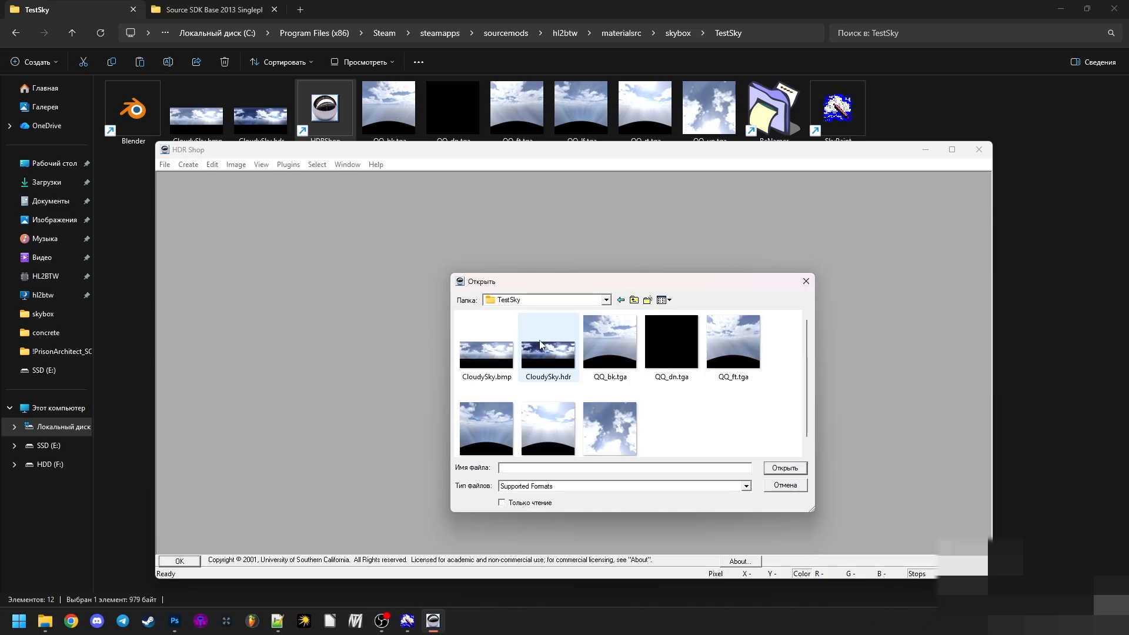
click(610, 343)
shift+click(610, 426)
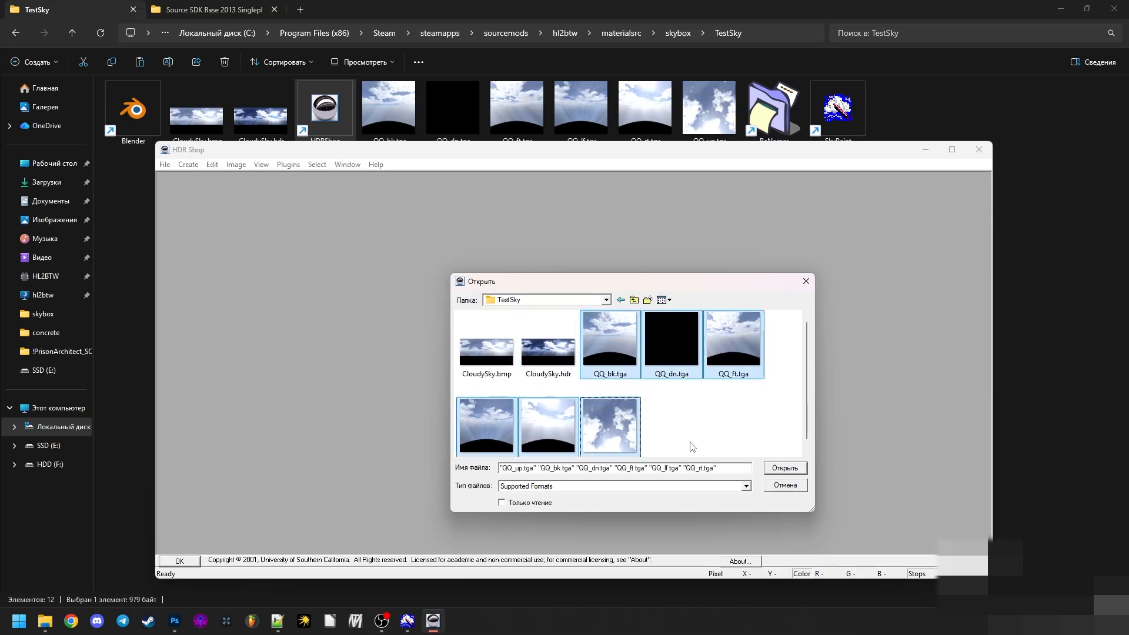
click(777, 468)
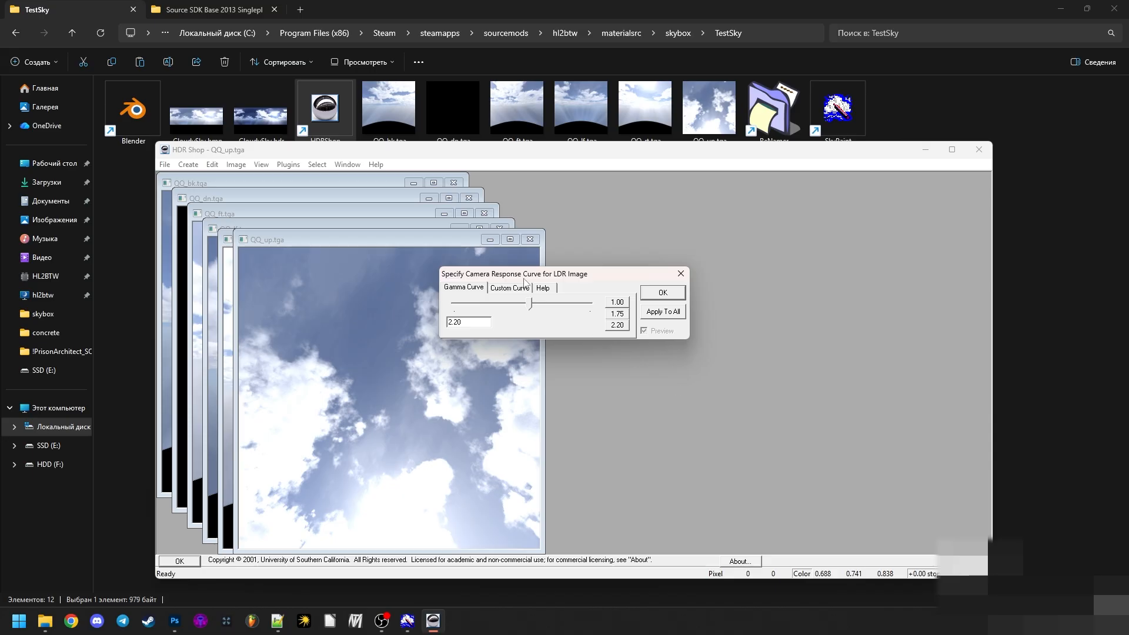
- Set the camera response gamma curve to 2.20 and apply it to all loaded LDR images
drag(524, 275, 587, 301)
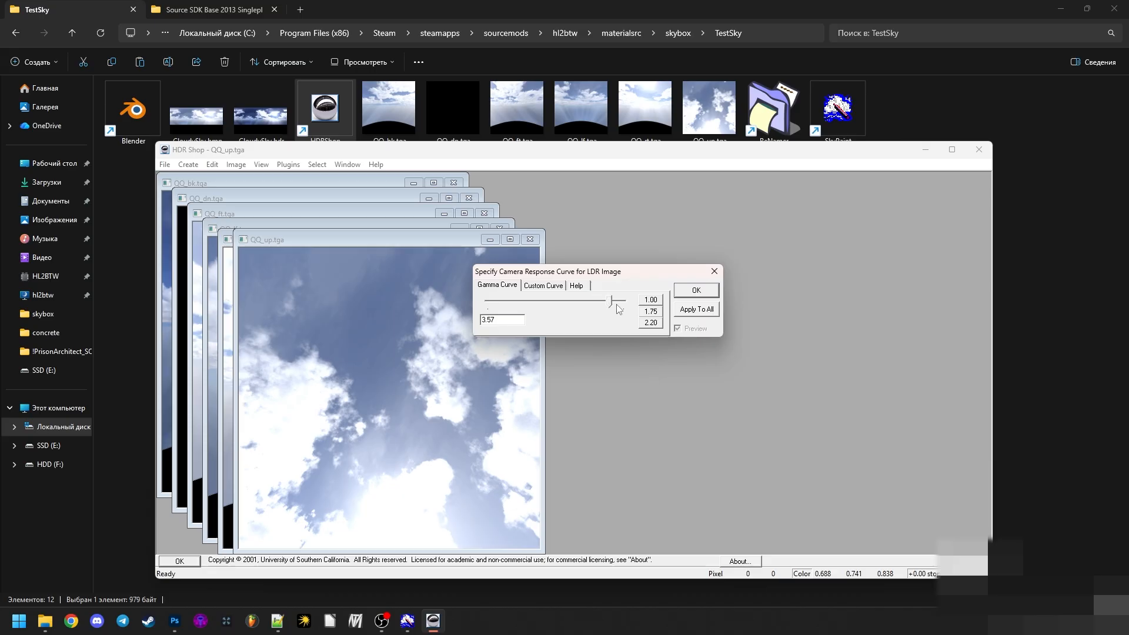
click(650, 323)
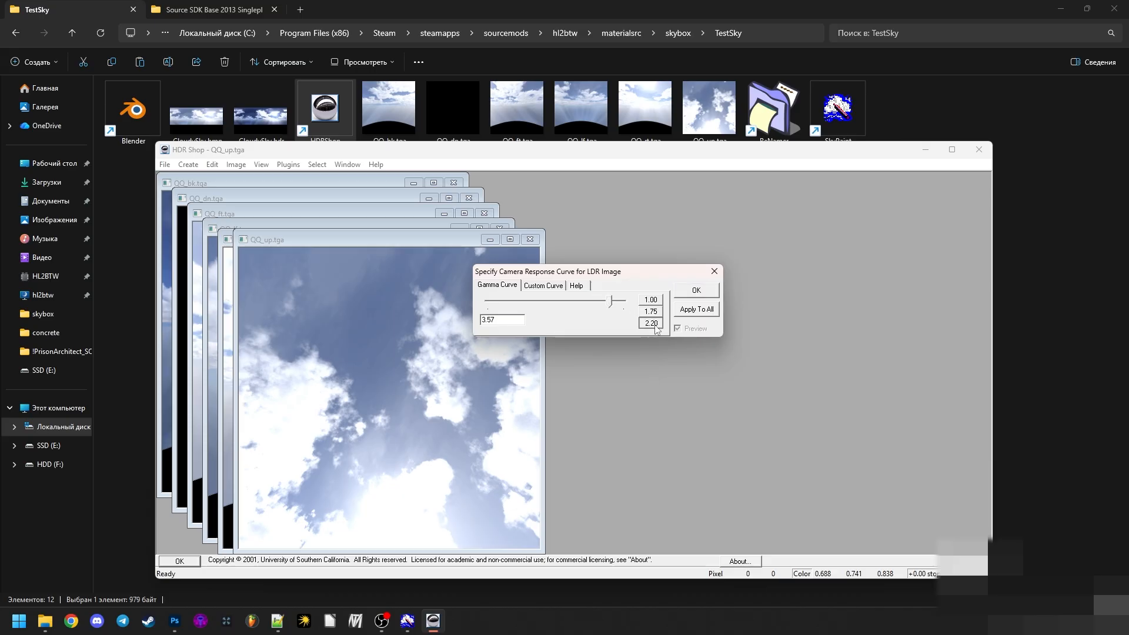
click(499, 321)
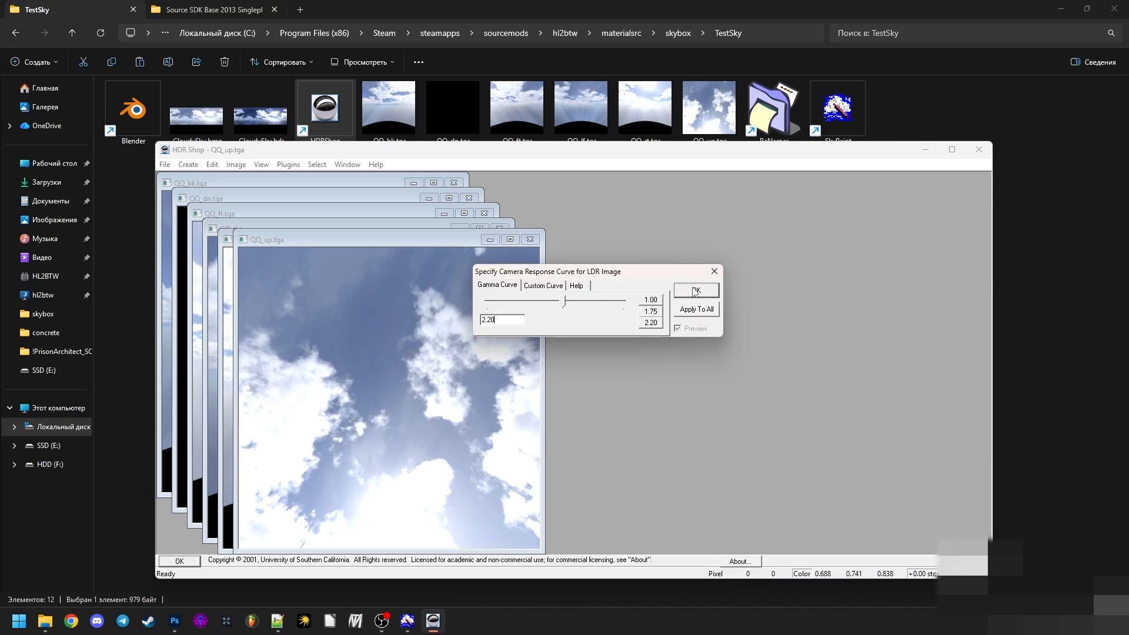
click(696, 311)
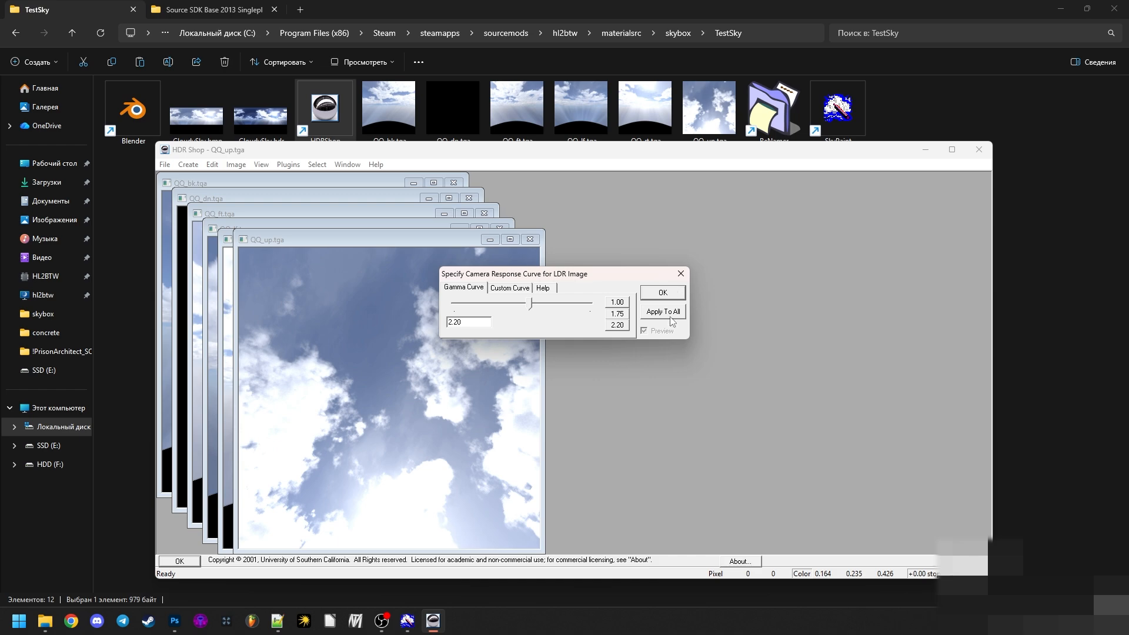
- Save QQ_up.tga as the Portable Floatmap file QQ_hdrup.pfm in the TestSky folder and close the image
drag(413, 242, 605, 213)
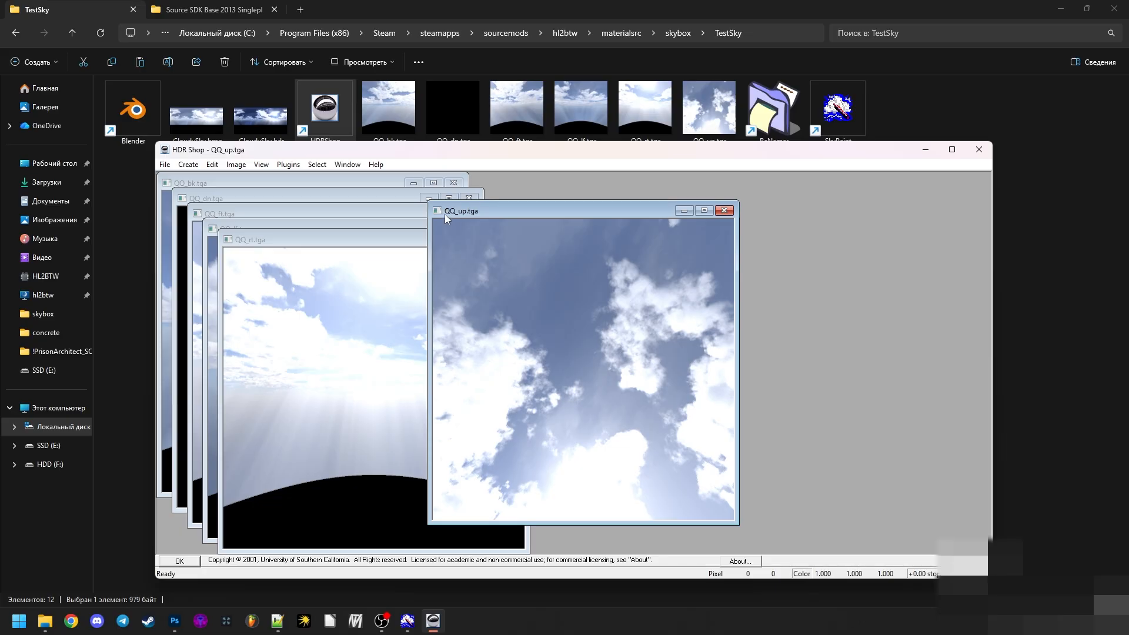
drag(468, 212, 462, 216)
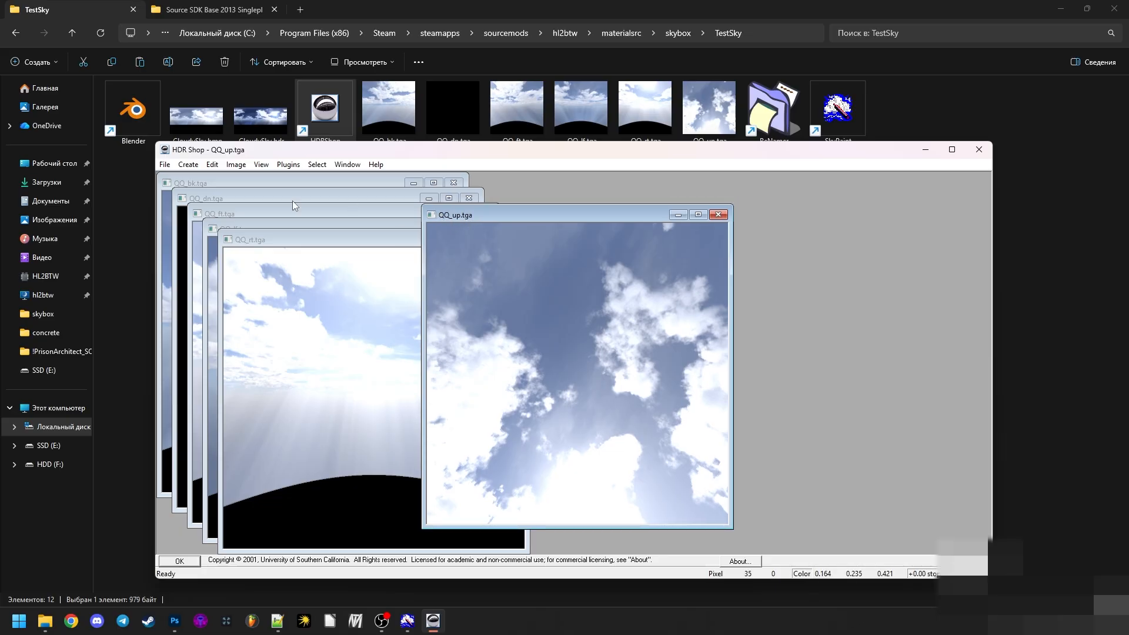
click(165, 165)
click(199, 235)
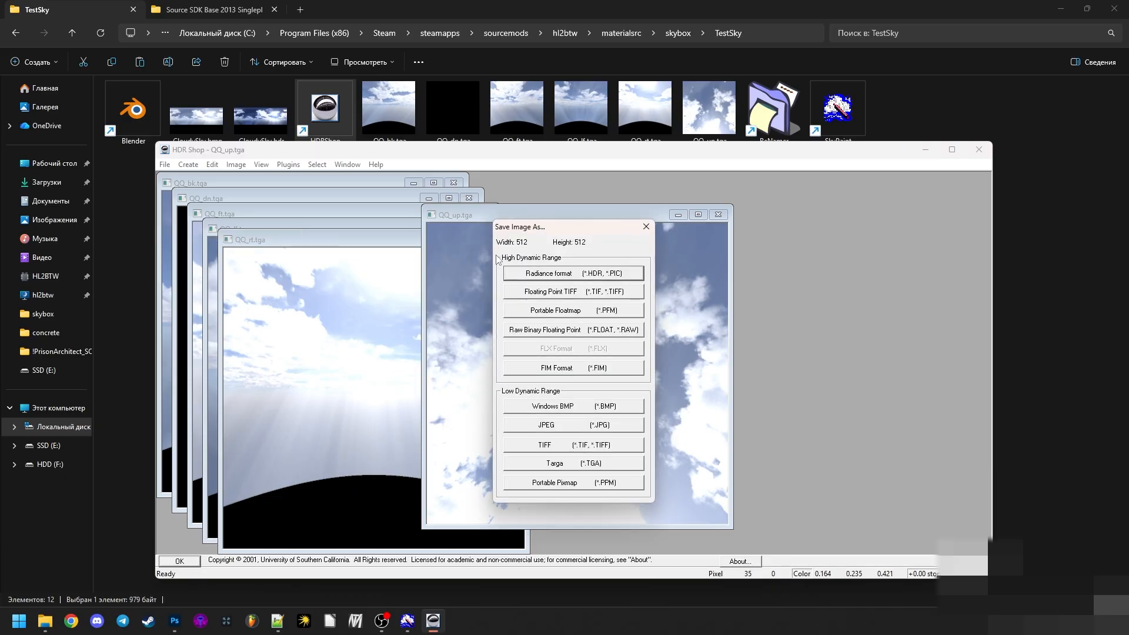
click(607, 316)
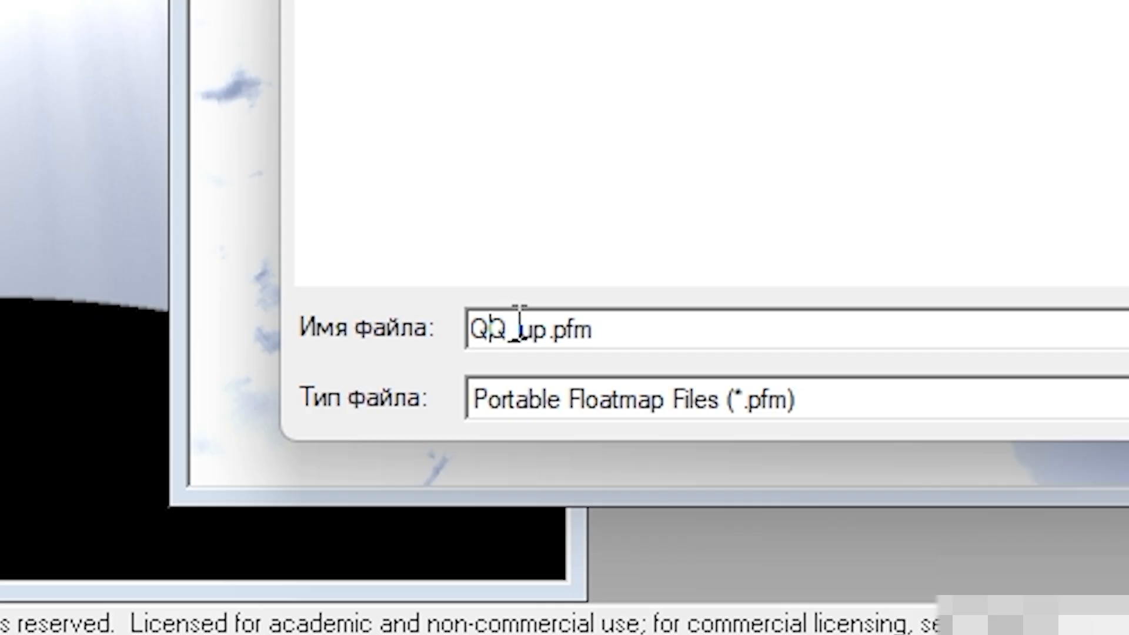
drag(513, 482, 522, 482)
drag(556, 324, 620, 333)
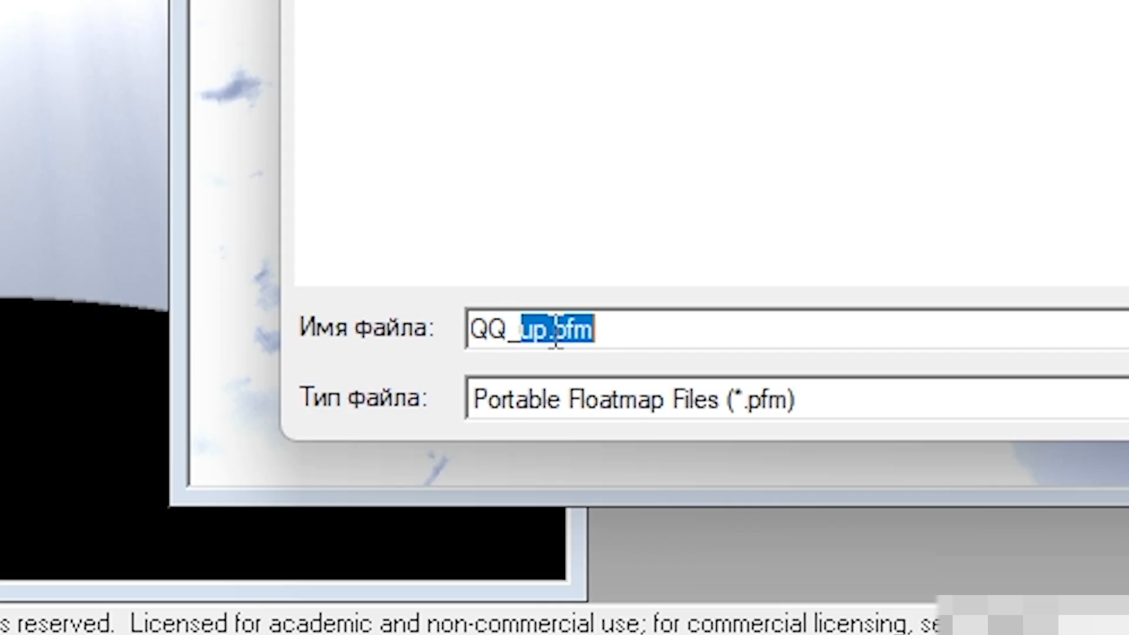
click(520, 330)
text(hdr)
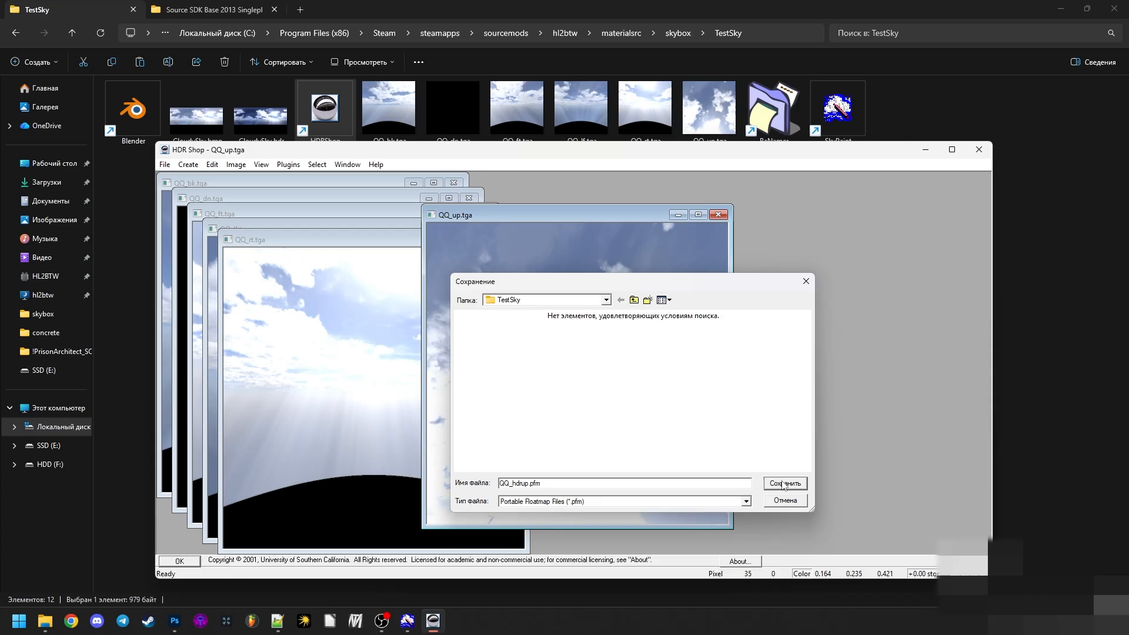
click(784, 483)
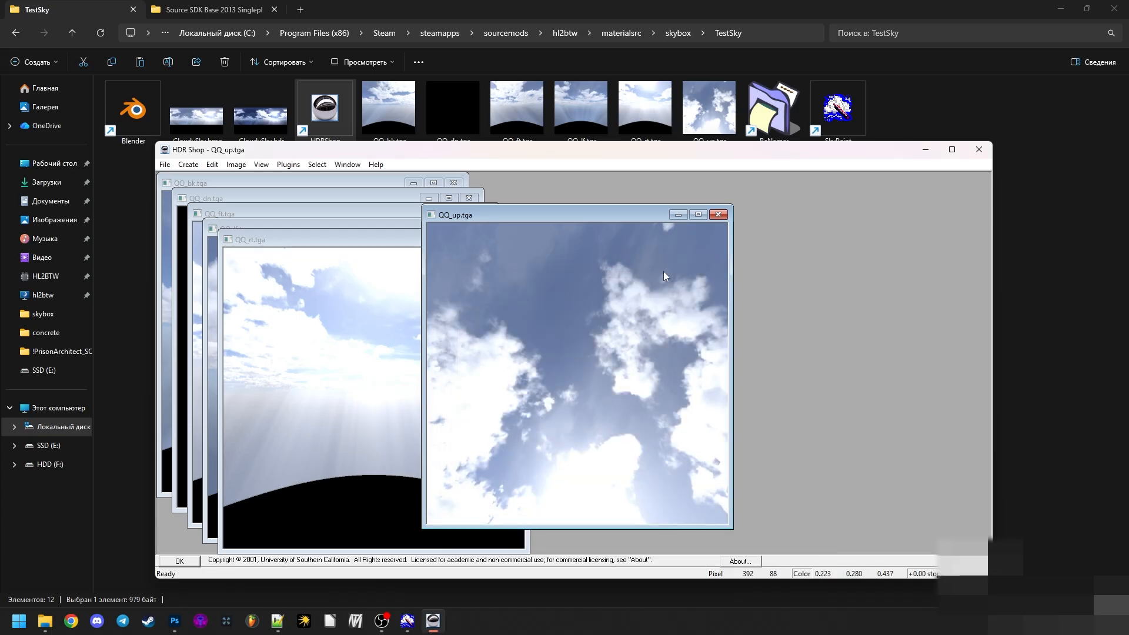
click(718, 215)
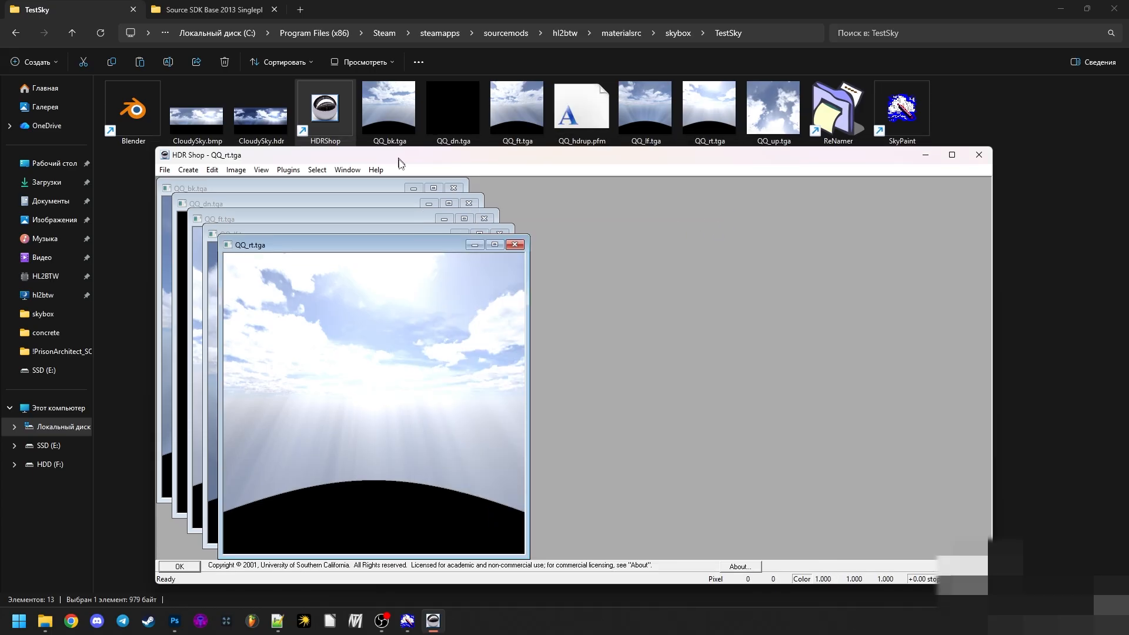
- Save QQ_rt.tga as the Portable Floatmap file QQ_hdrrt.pfm in the TestSky folder and close the image
drag(406, 150, 437, 180)
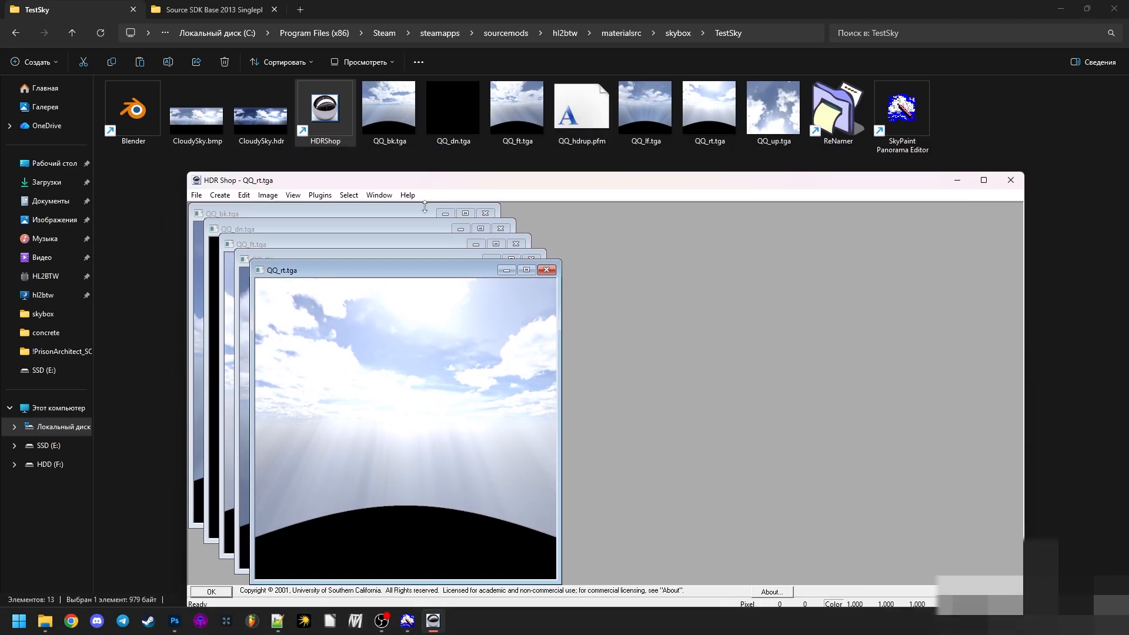
click(196, 196)
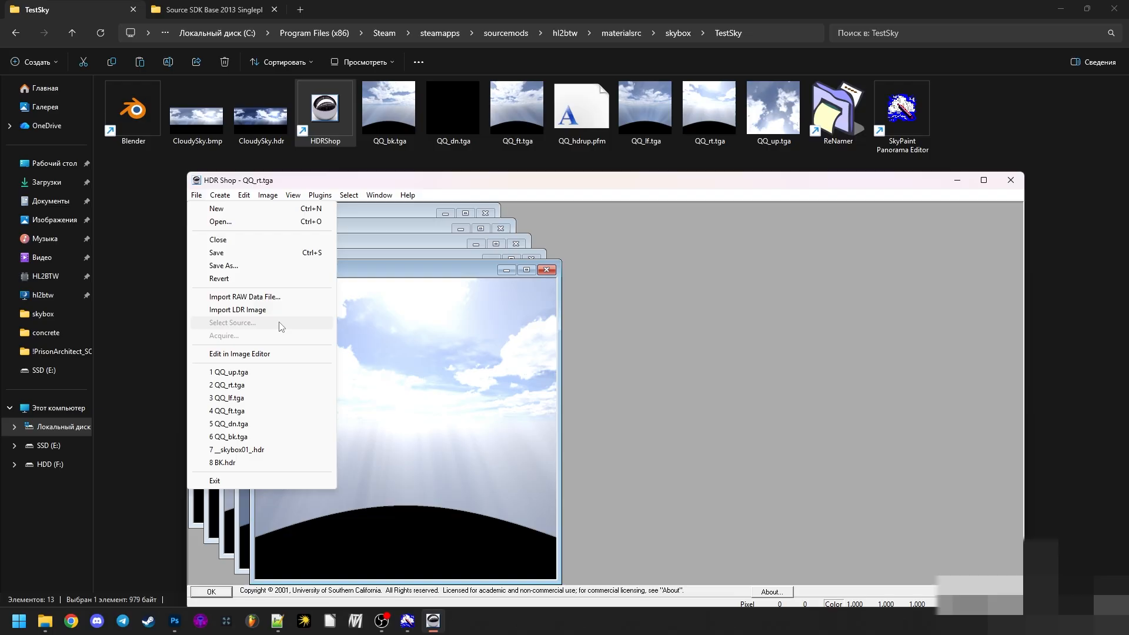
click(223, 266)
click(596, 340)
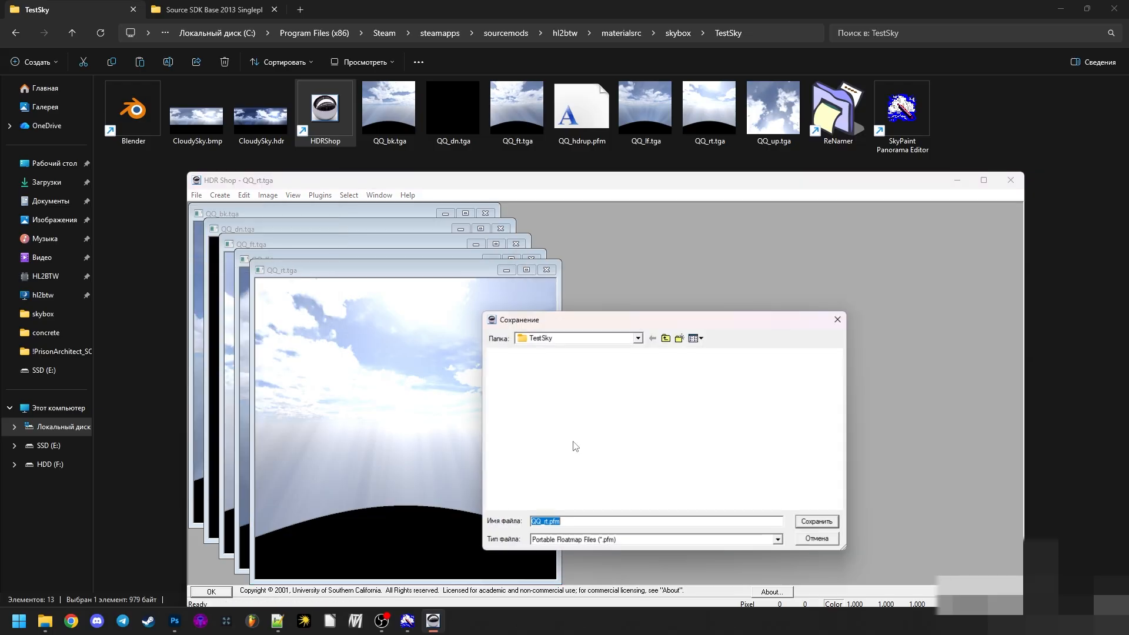
text(hdr)
key(Return)
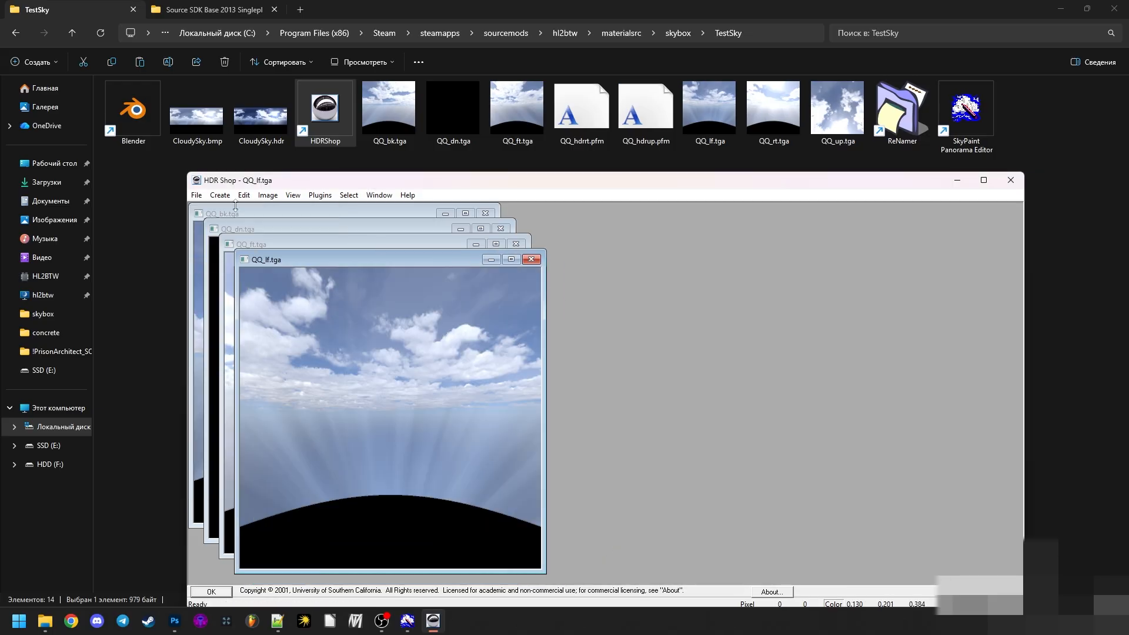
- Save QQ_lf.tga, QQ_ft.tga and QQ_dn.tga as Portable Floatmap files QQ_hdrf.pfm, QQ_hdrft.pfm and QQ_hdrdn.pfm, closing each image
key(Return)
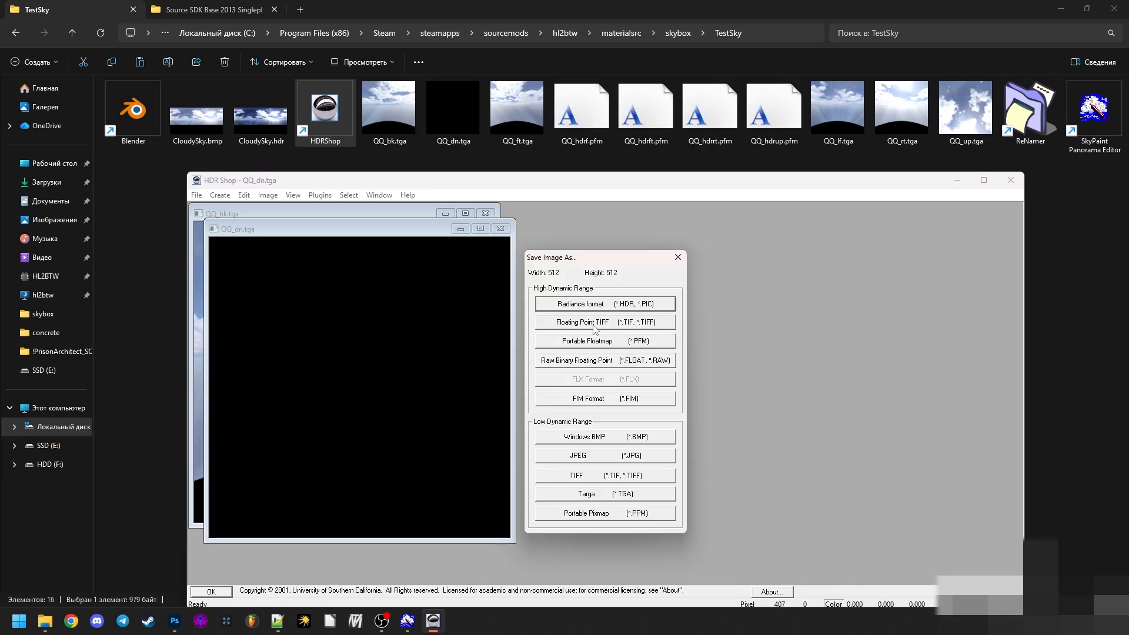
click(543, 522)
text(hdr)
key(Return)
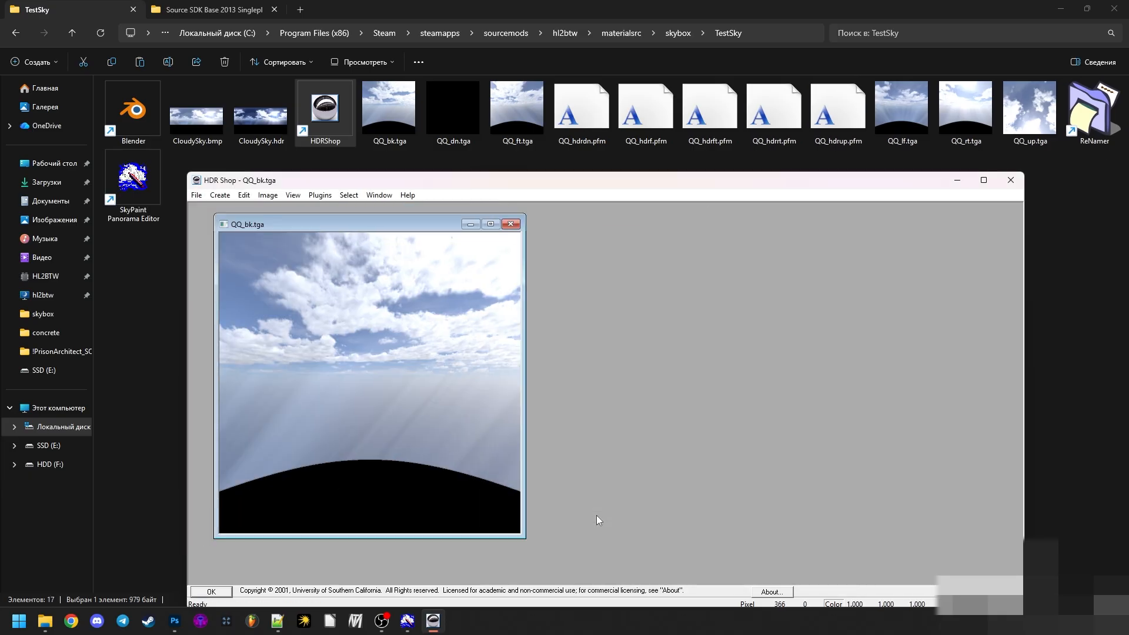
- Save QQ_bk.tga as the Portable Floatmap file QQ_hdrbk.pfm, and close the image and HDR Shop
mouse_move(508, 187)
mouse_down()
mouse_move(534, 193)
mouse_move(518, 185)
mouse_up()
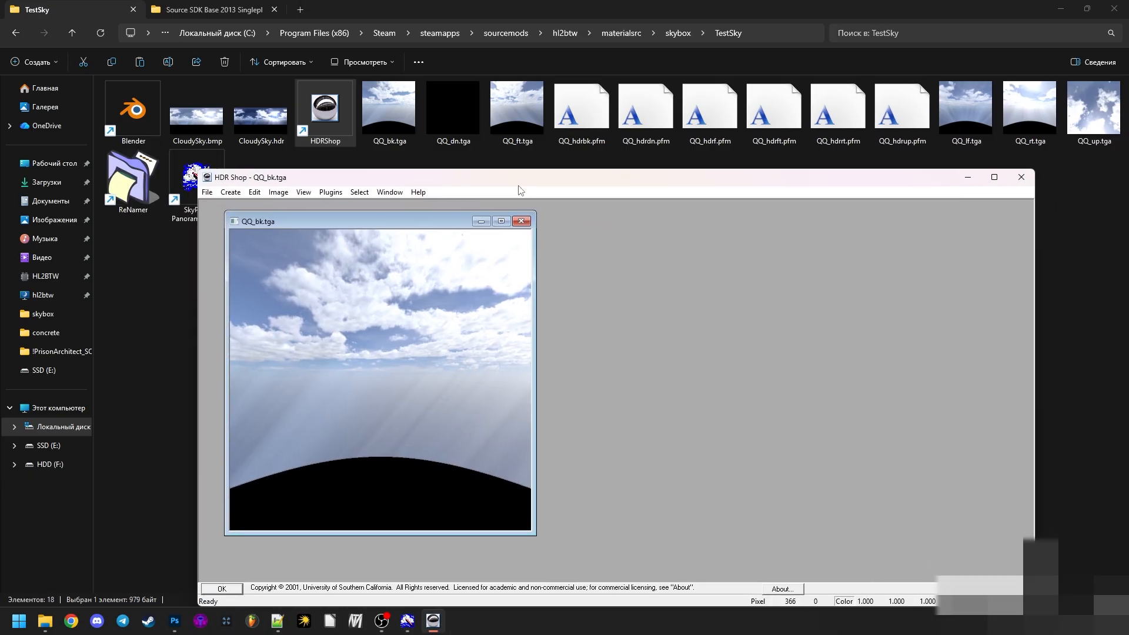
click(522, 222)
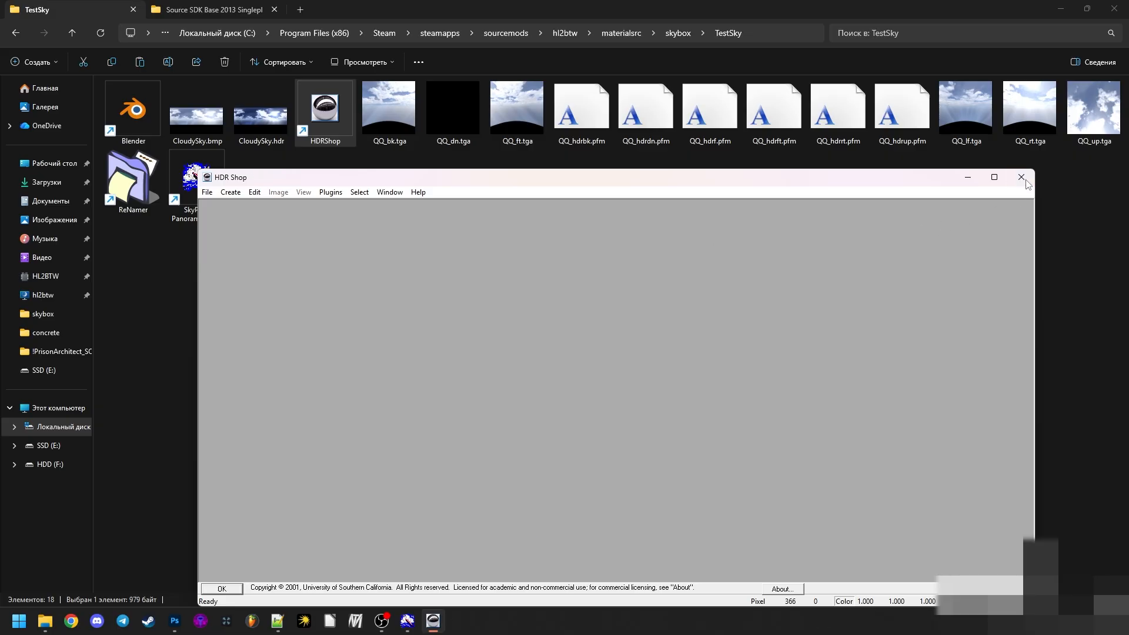
click(1022, 177)
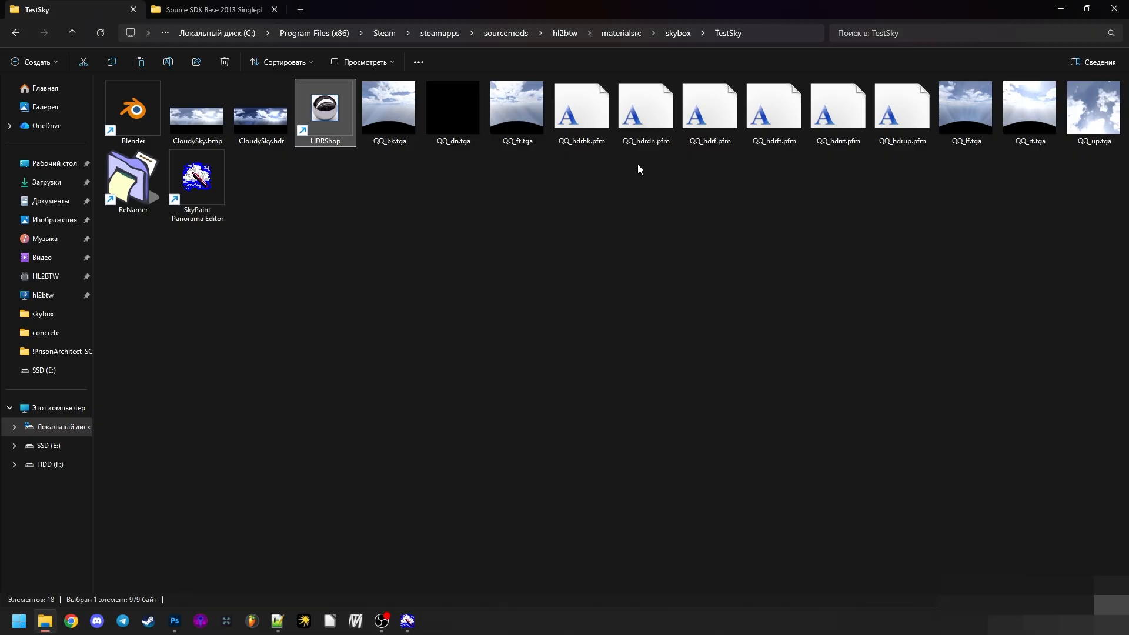
- Open QQ_hdrbk.pfm from the TestSky folder in Photoshop and examine the face's orientation and cloud detail
click(412, 127)
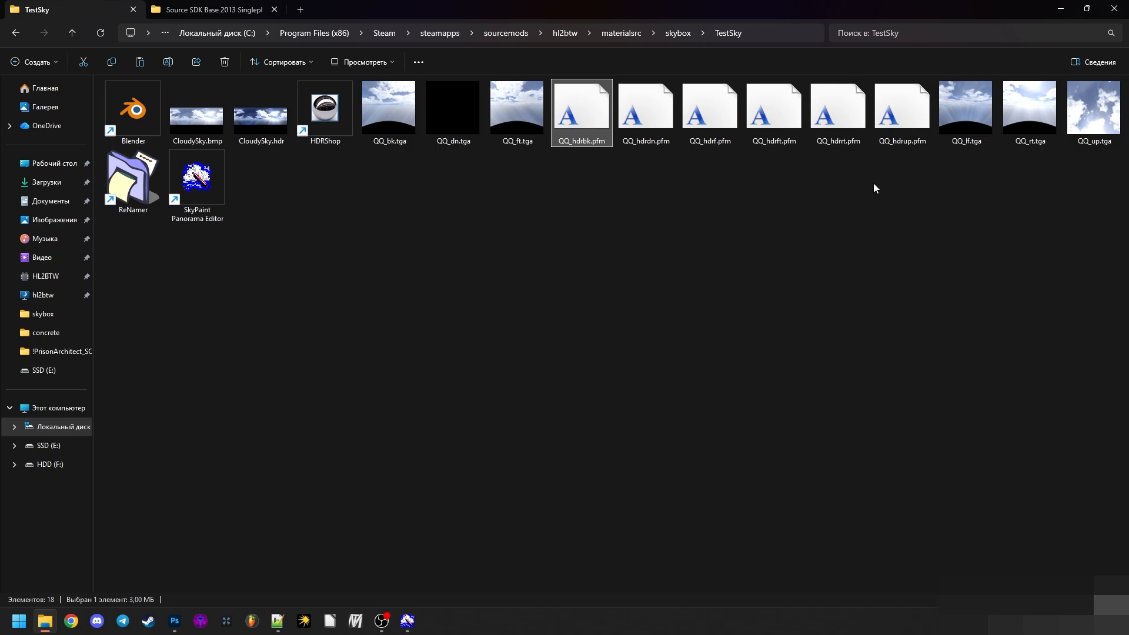
drag(602, 147, 113, 445)
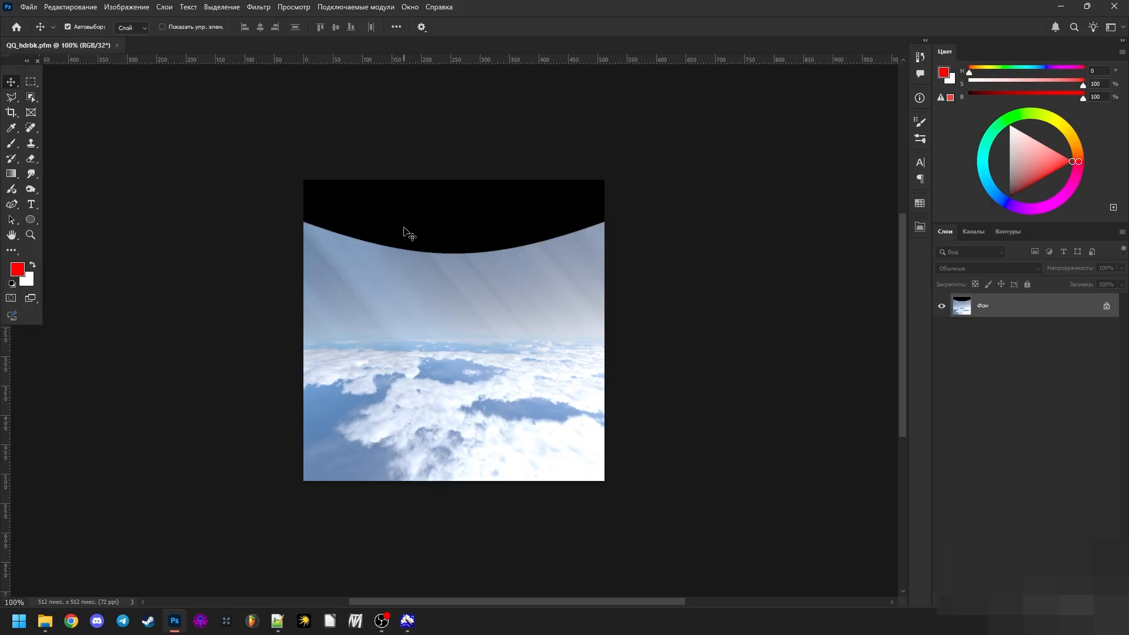
scroll(406, 232, up, 5)
scroll(418, 513, down, 5)
scroll(373, 364, up, 5)
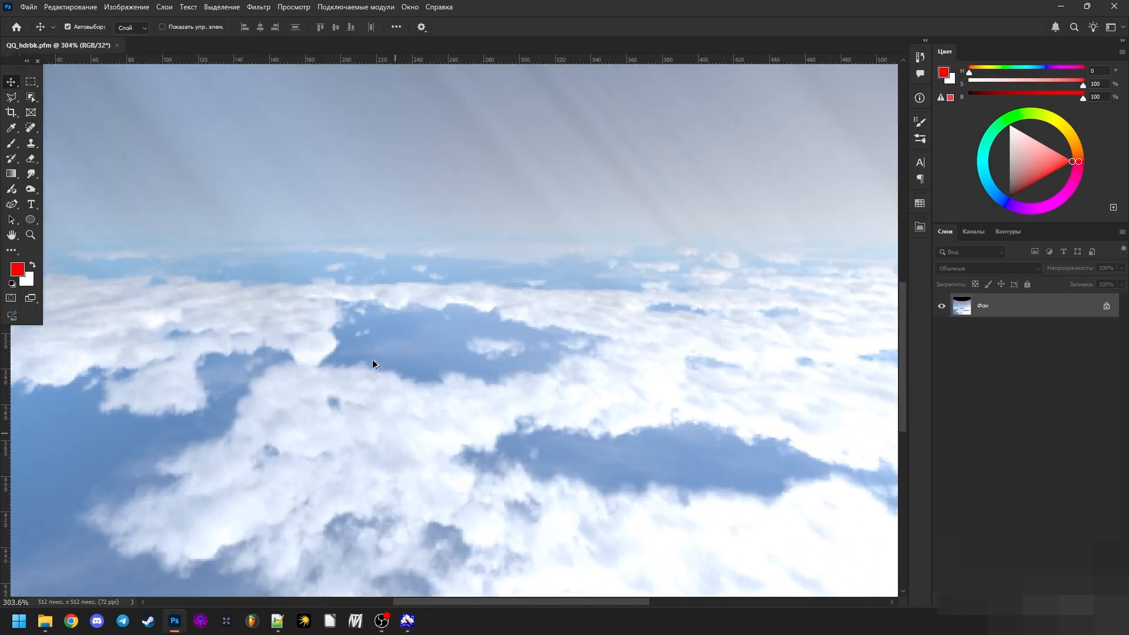
scroll(353, 367, down, 4)
scroll(375, 167, up, 2)
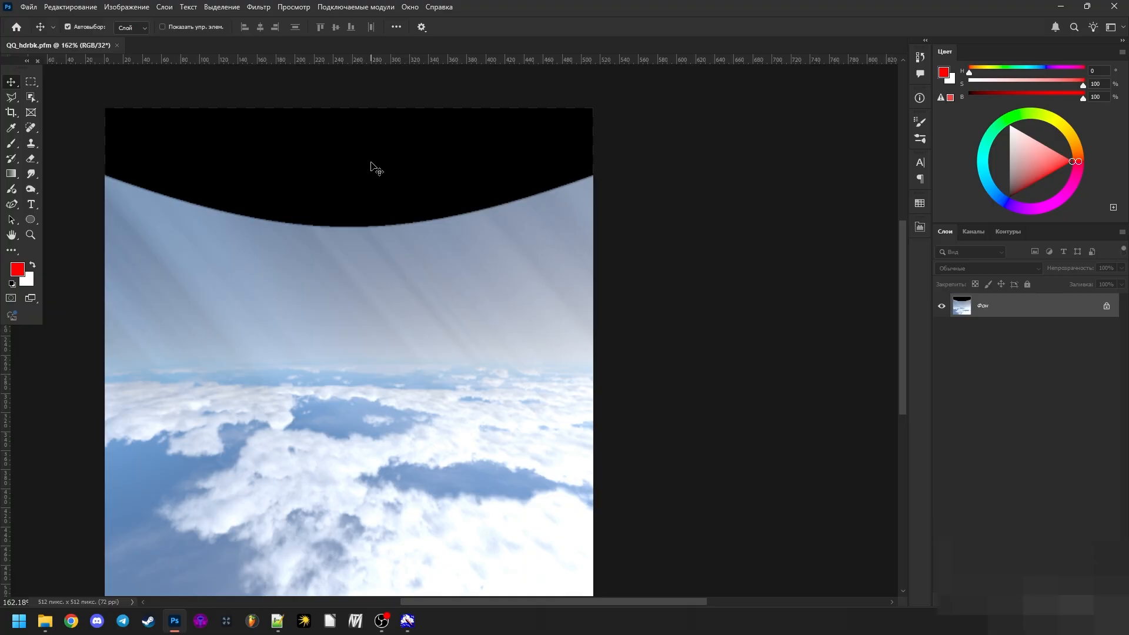
scroll(446, 390, down, 2)
scroll(438, 392, up, 1)
click(126, 6)
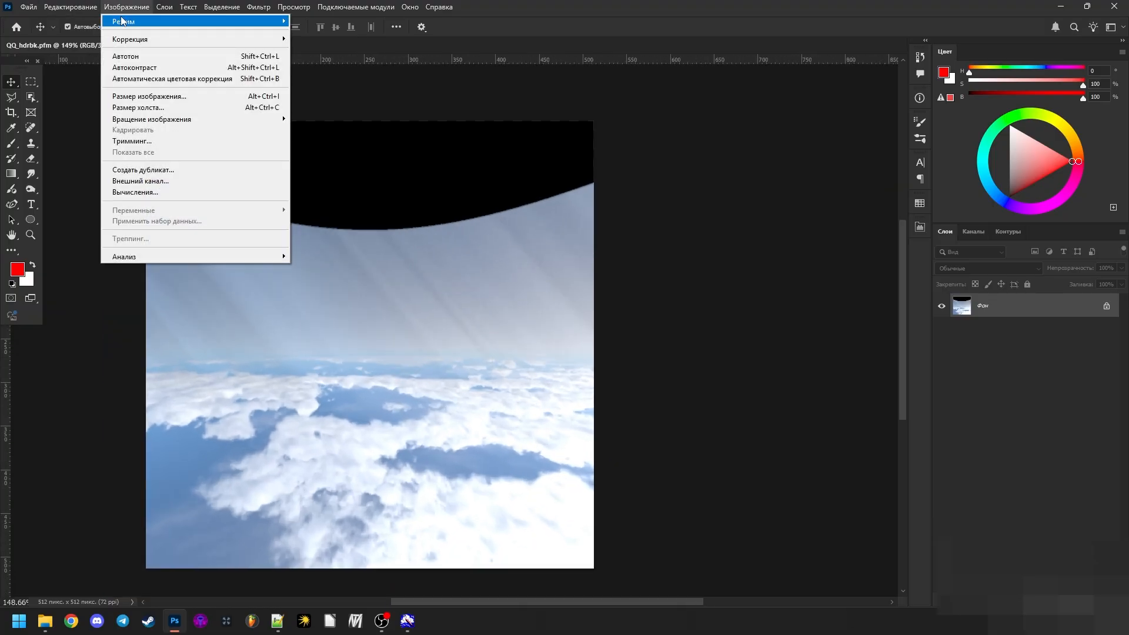
click(1030, 415)
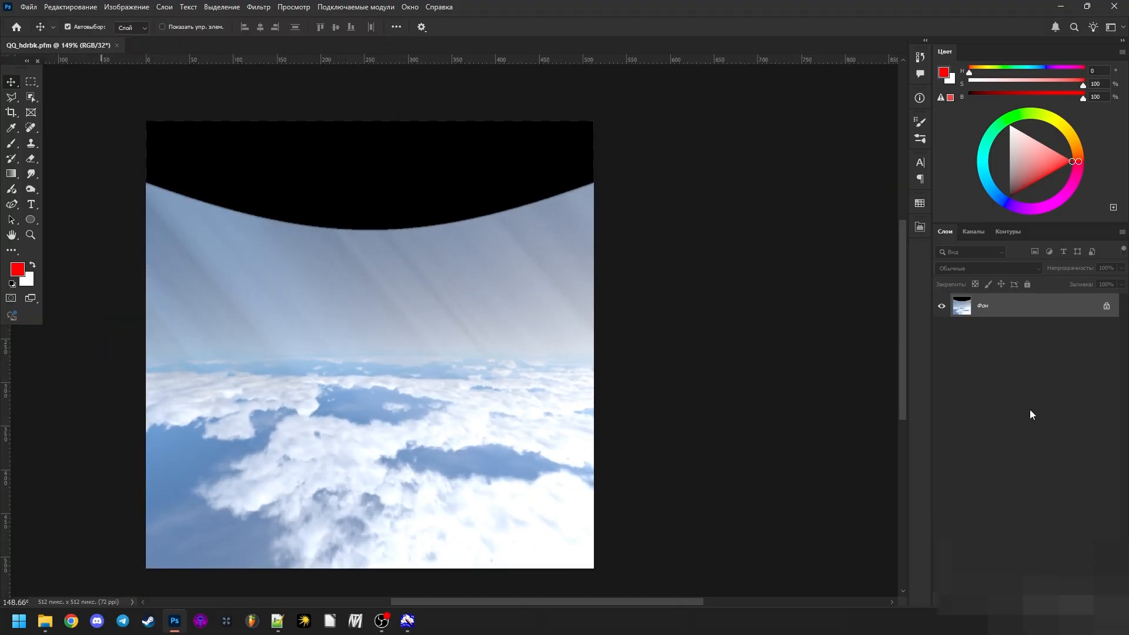
- Add an Exposure adjustment layer over QQ_hdrbk.pfm and lower the exposure to -2.33 to test its dynamic range
click(1049, 601)
click(1065, 463)
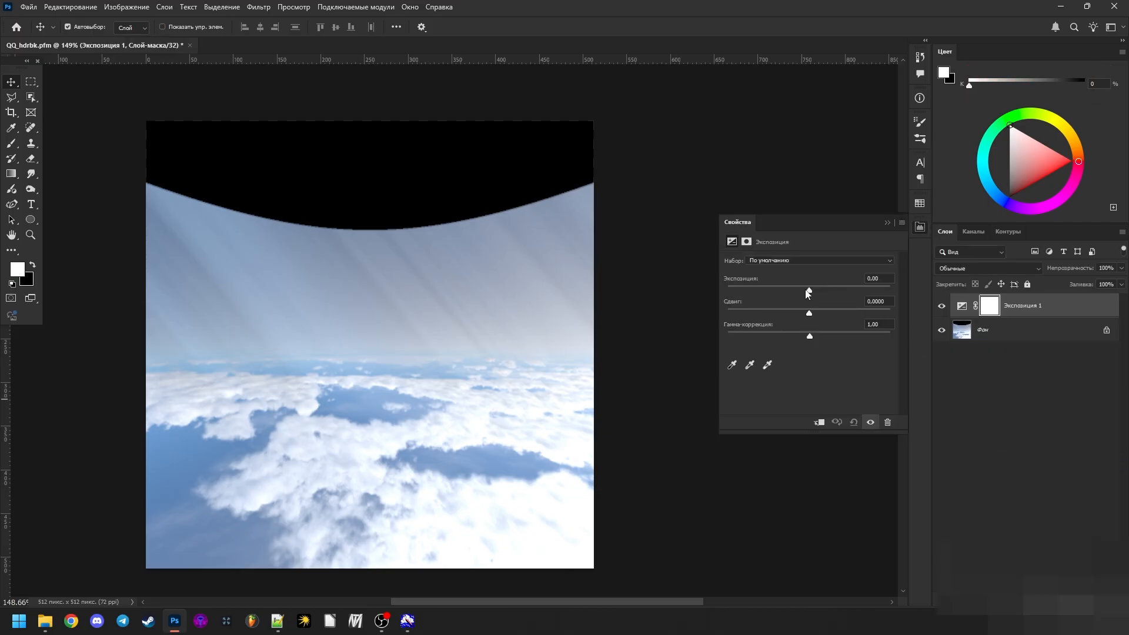
drag(807, 291, 780, 289)
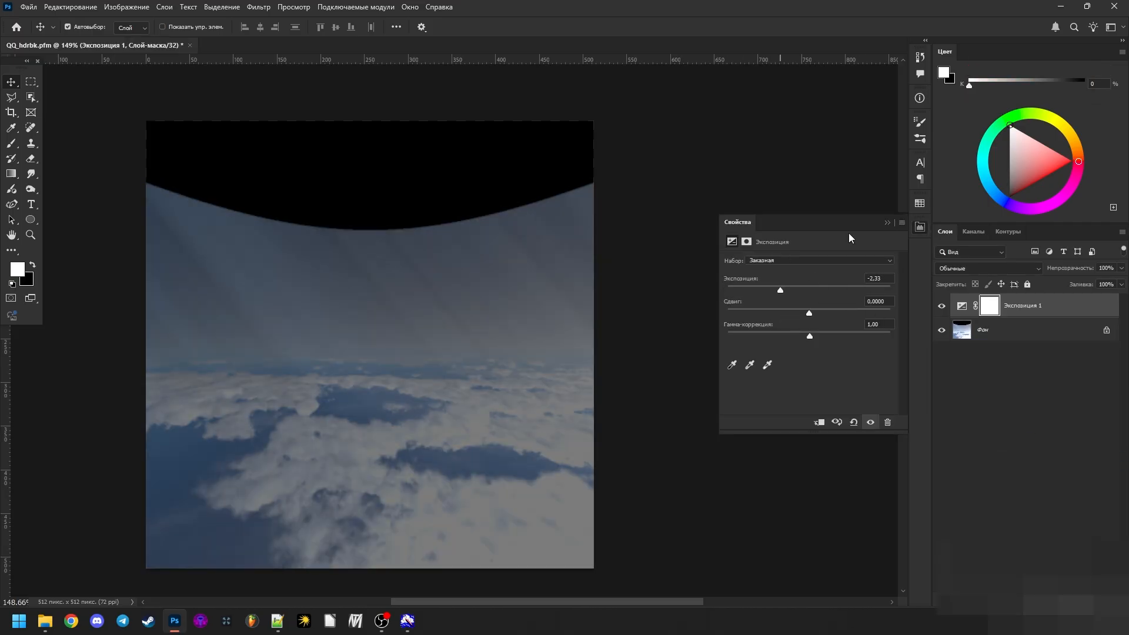
click(888, 223)
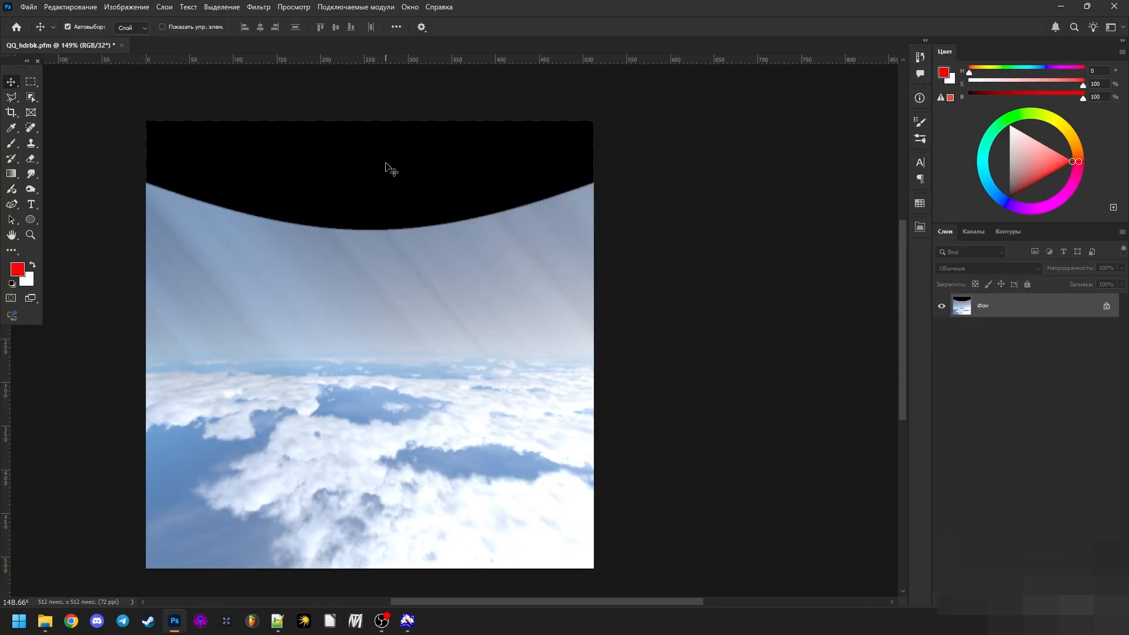
scroll(385, 169, down, 1)
- Close QQ_hdrbk.pfm without saving the changes and return to the TestSky folder
key(ctrl+w)
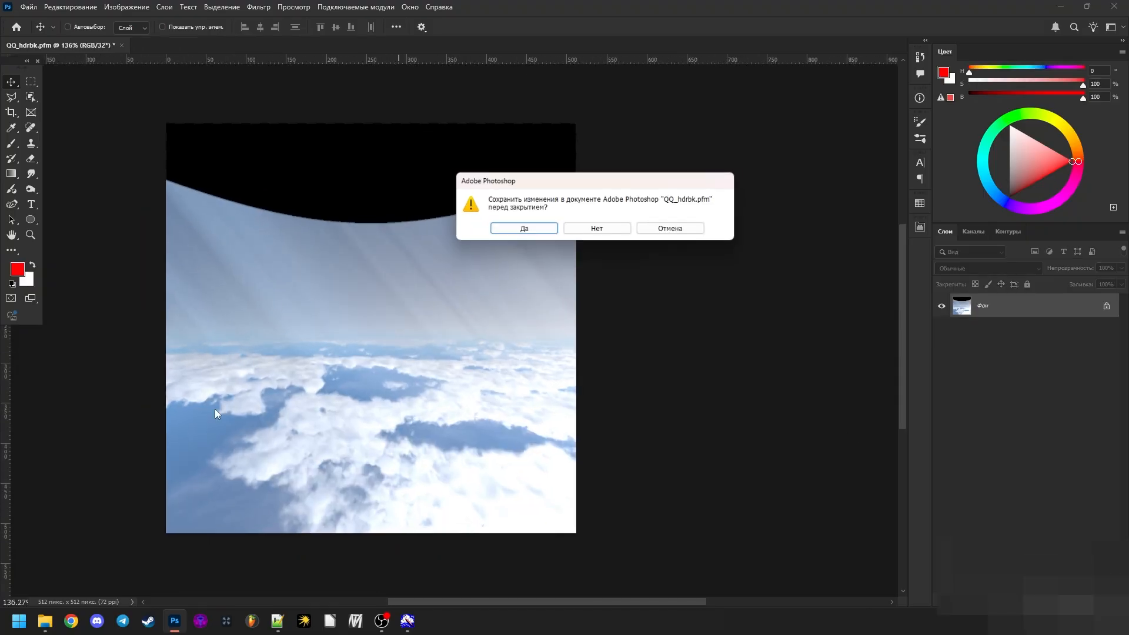
click(596, 228)
click(45, 621)
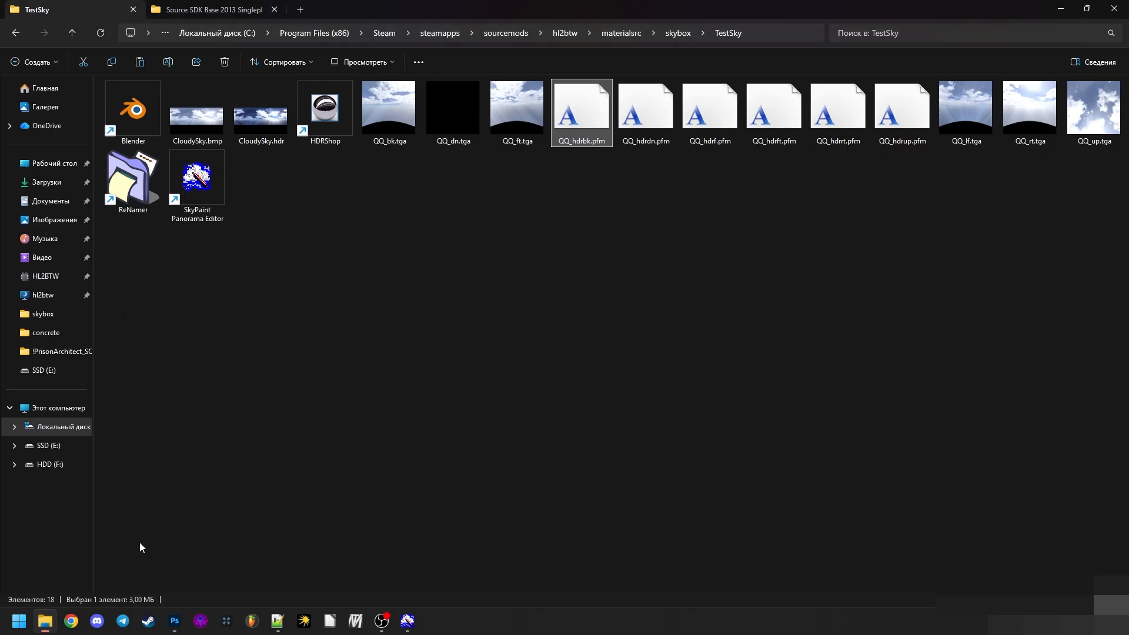
- Open CloudySky.hdr and QQ_hdrup.pfm together from the TestSky folder in Photoshop
click(493, 317)
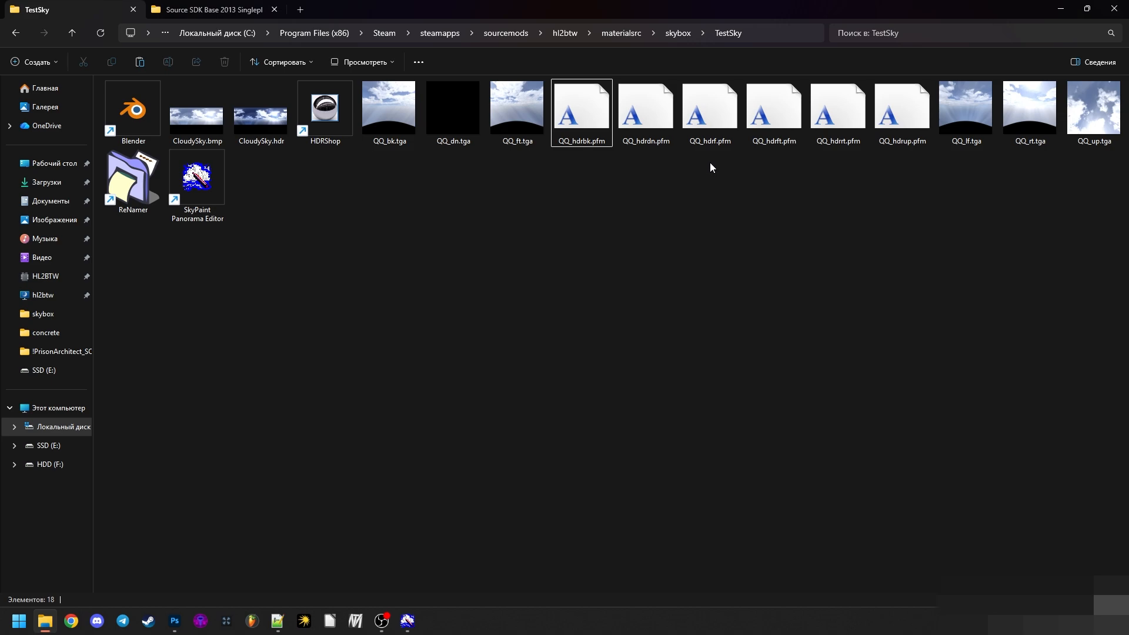
click(1016, 108)
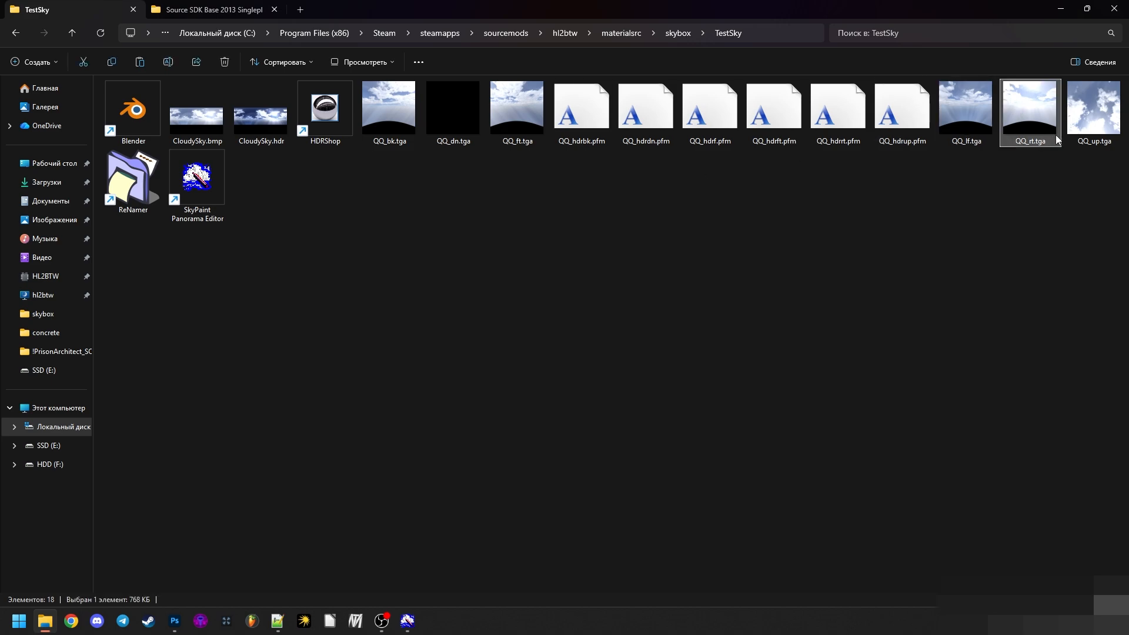
click(1087, 146)
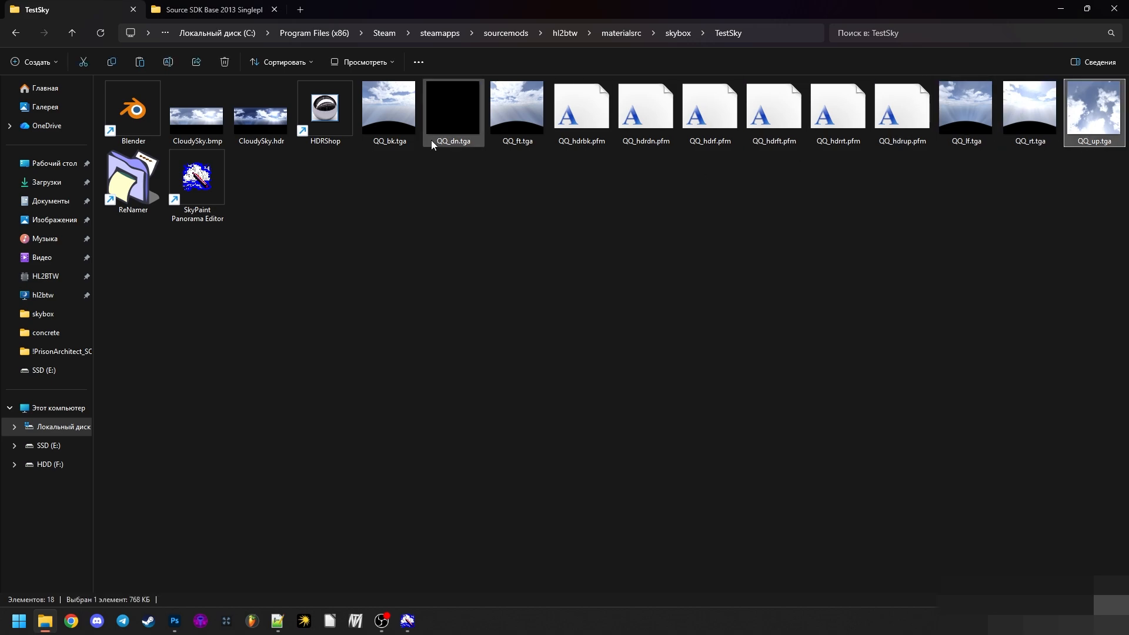
click(278, 119)
ctrl+click(902, 109)
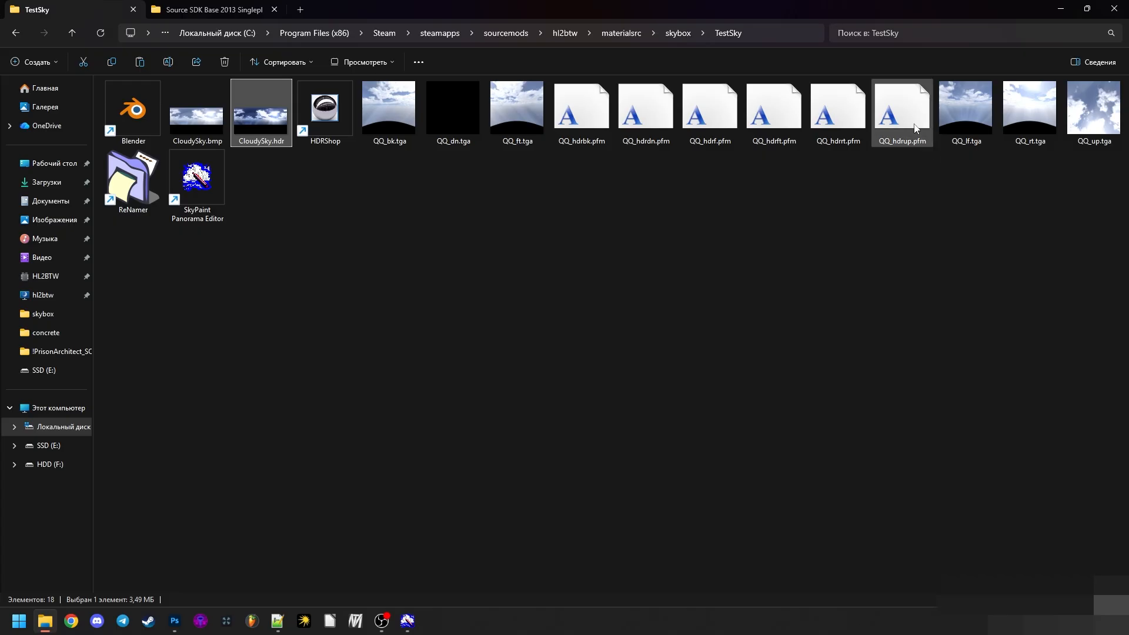
drag(248, 104, 146, 274)
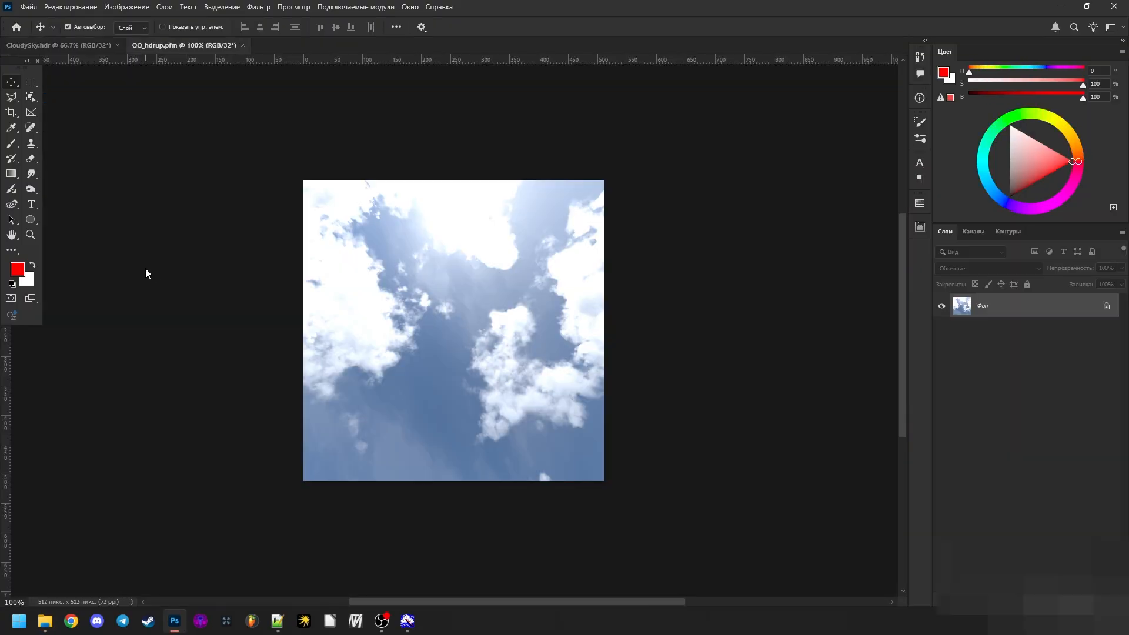
- Add an Exposure adjustment layer over CloudySky.hdr, lower the exposure to about -7.3 to test its dynamic range, and delete it
click(39, 45)
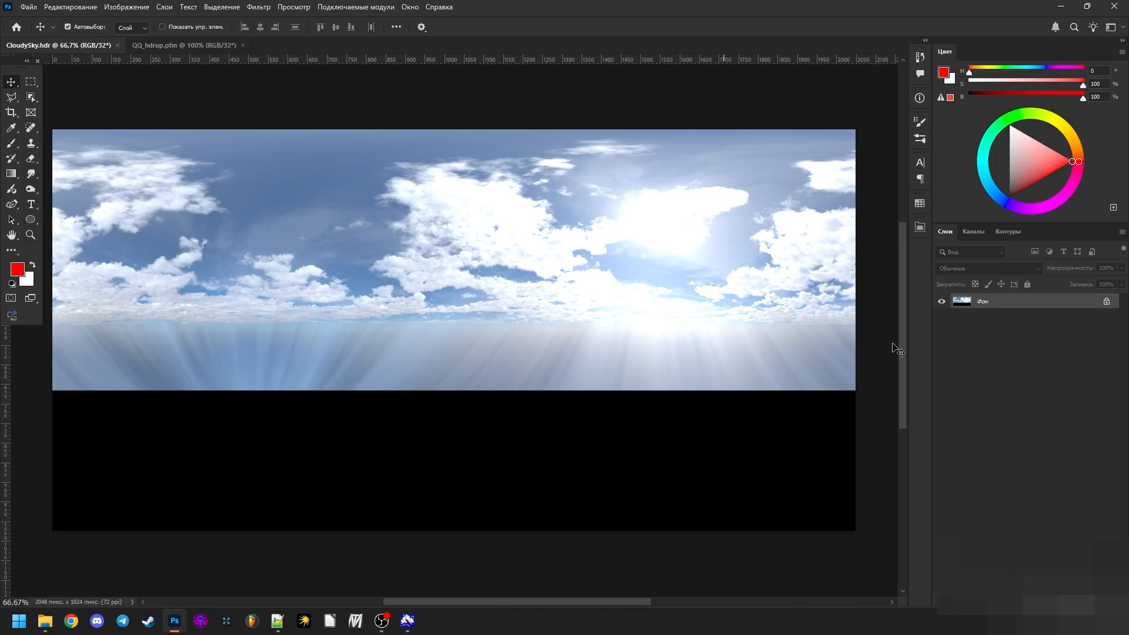
click(1031, 599)
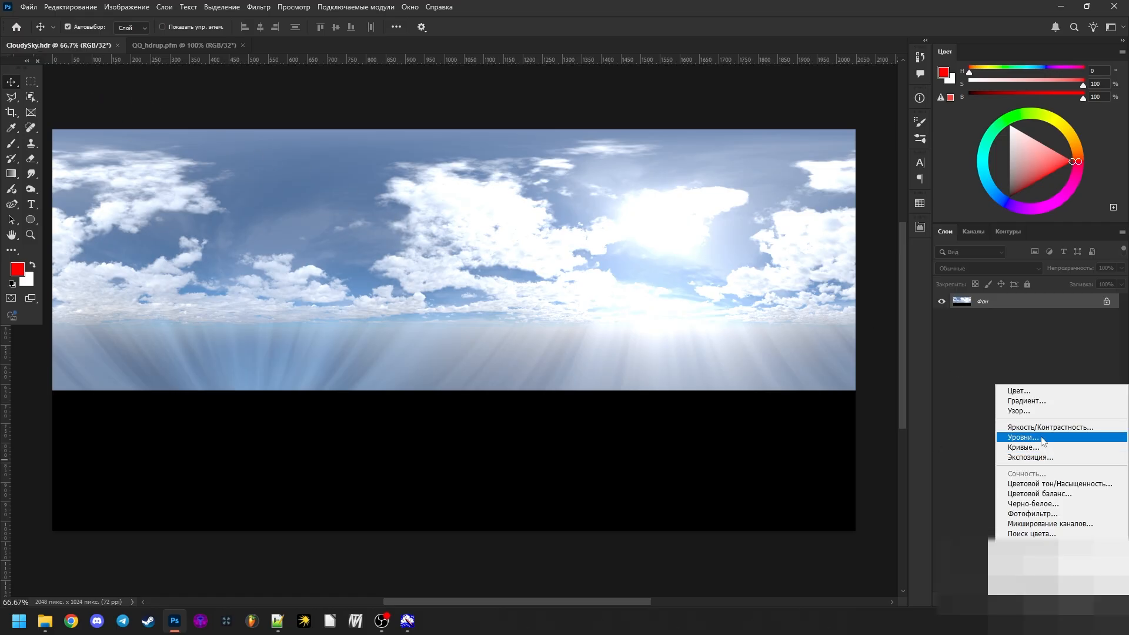
click(1043, 457)
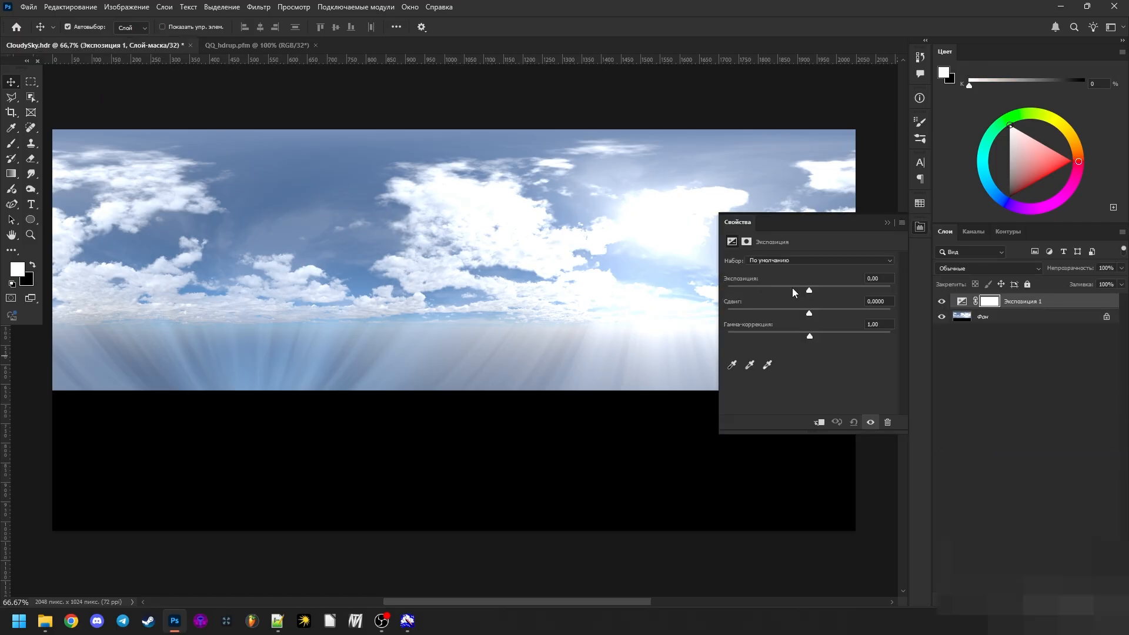
drag(792, 288, 754, 294)
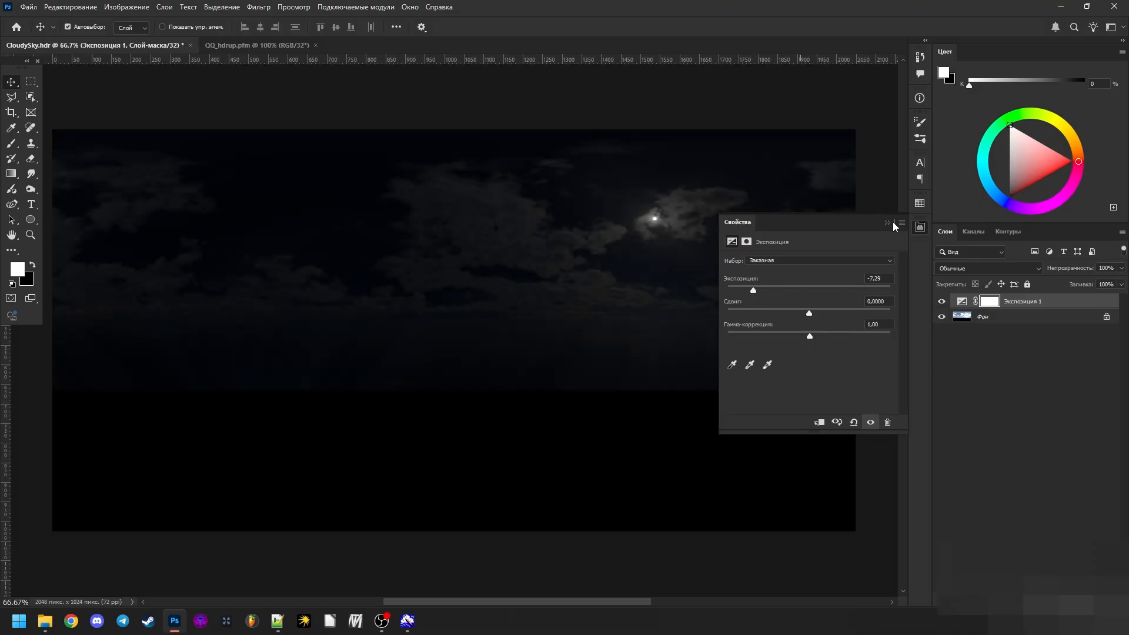
click(892, 222)
key(Delete)
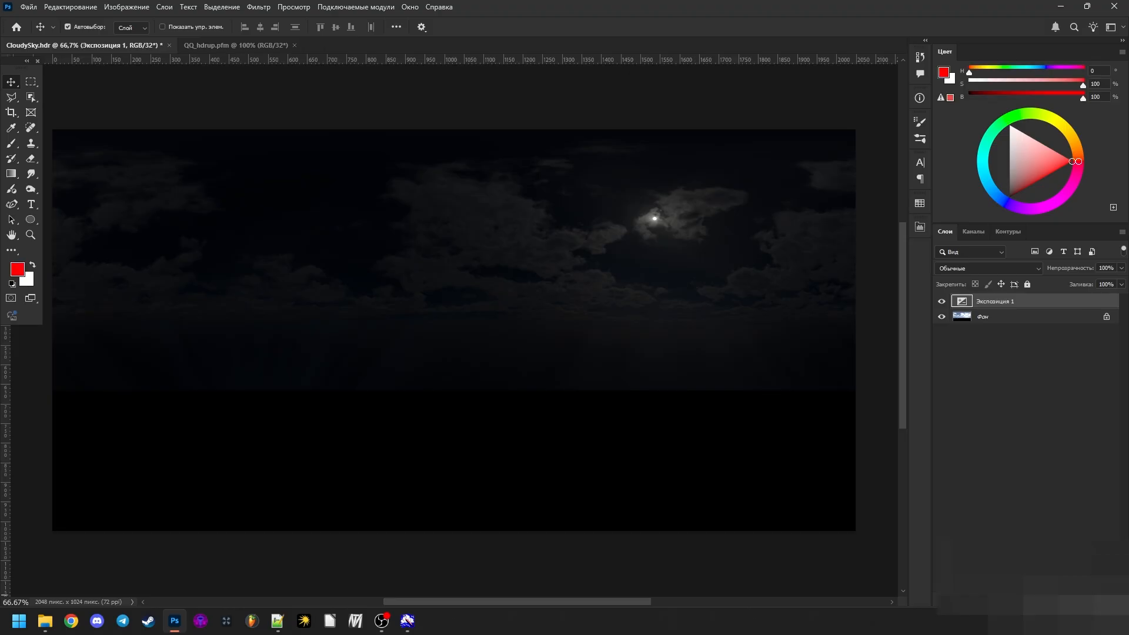
- Add an Exposure adjustment layer over QQ_hdrup.pfm and lower the exposure to -1.66 to compare its highlights with the panorama
click(169, 46)
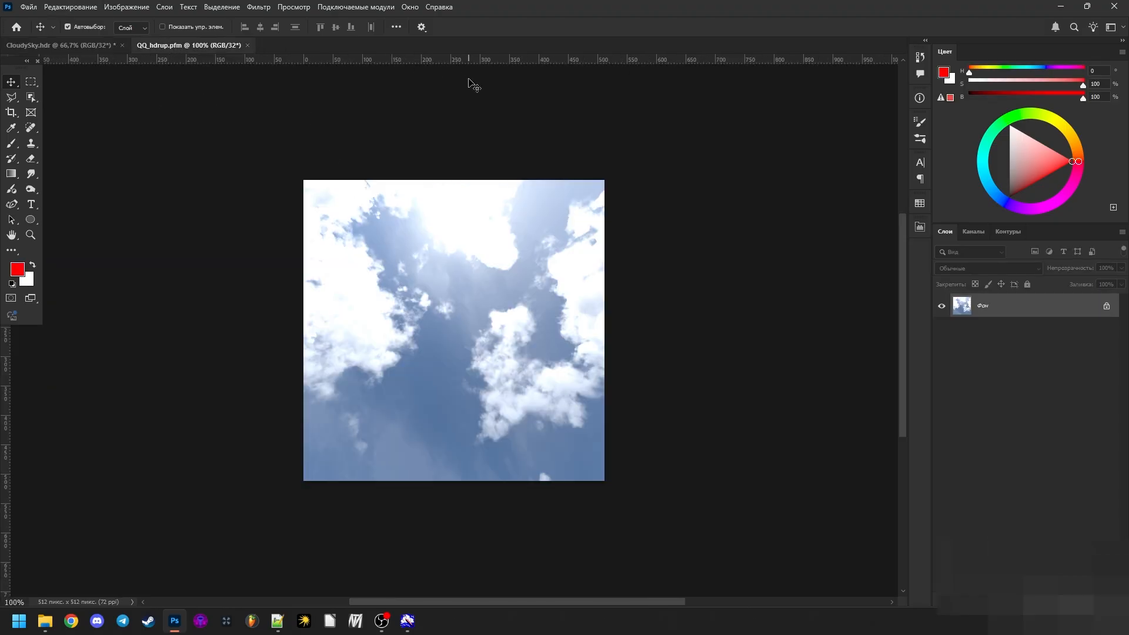
click(990, 605)
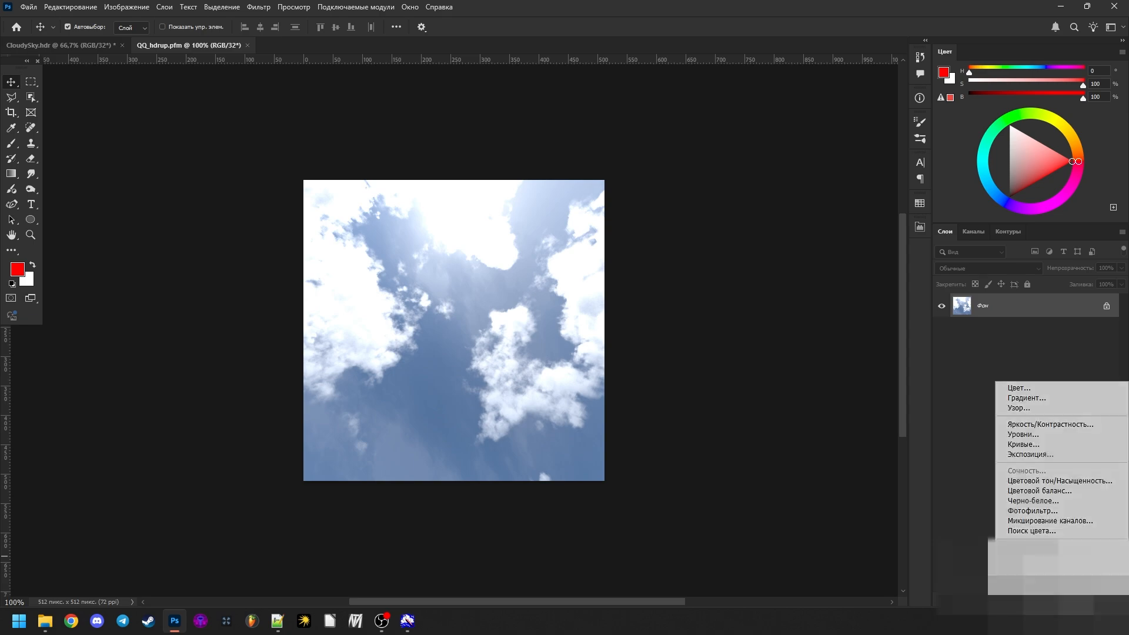
click(1056, 455)
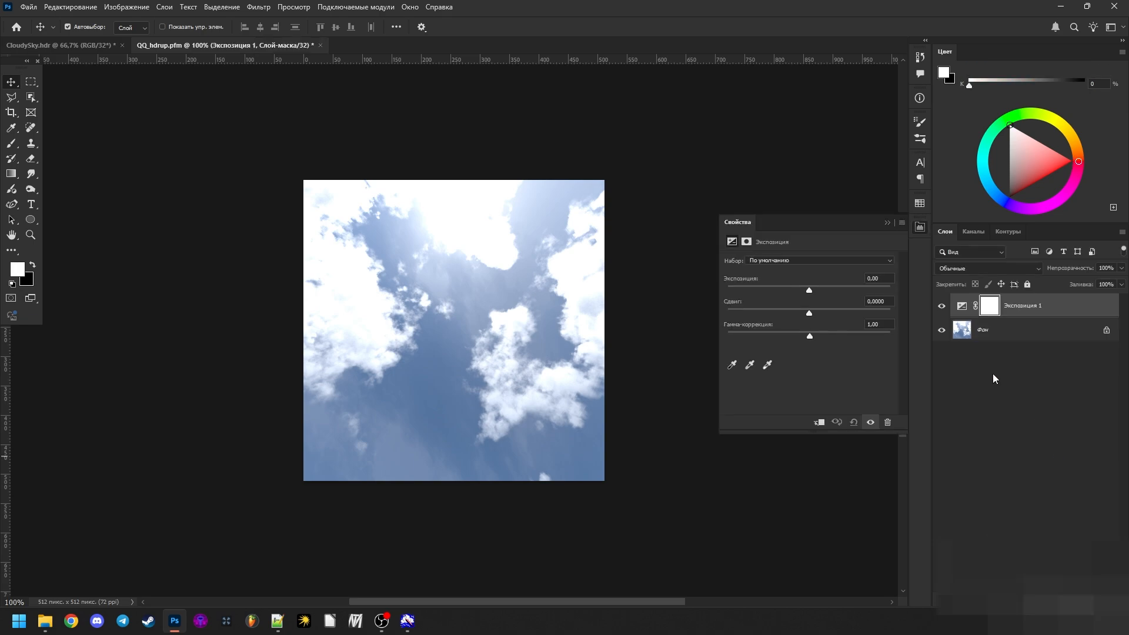
mouse_move(794, 288)
mouse_down()
mouse_move(757, 289)
mouse_move(786, 304)
mouse_up()
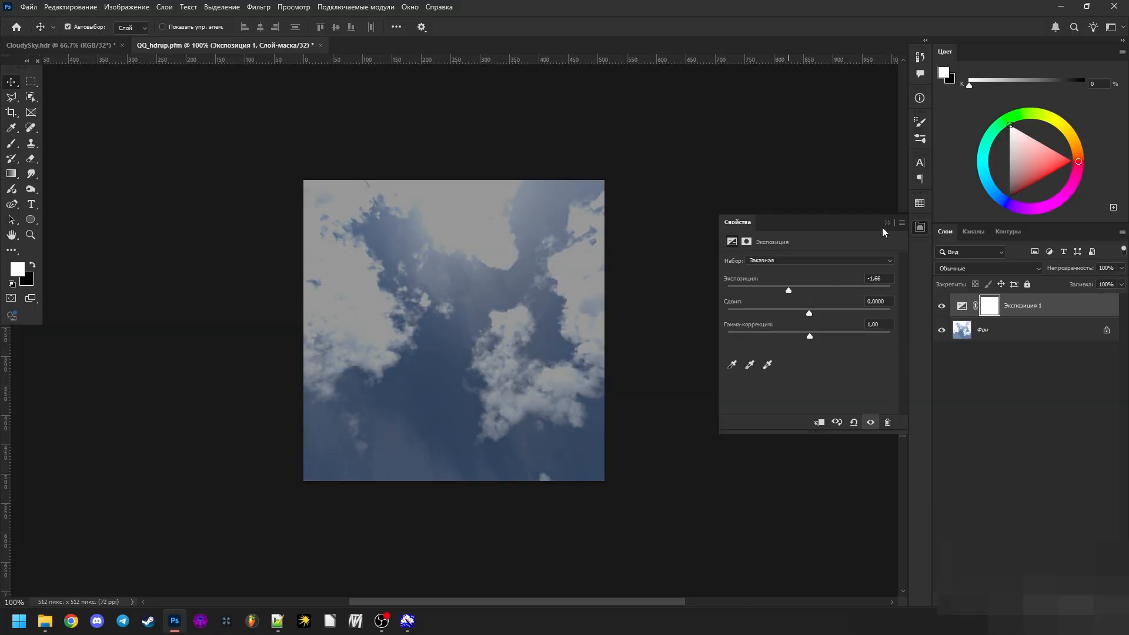
click(888, 222)
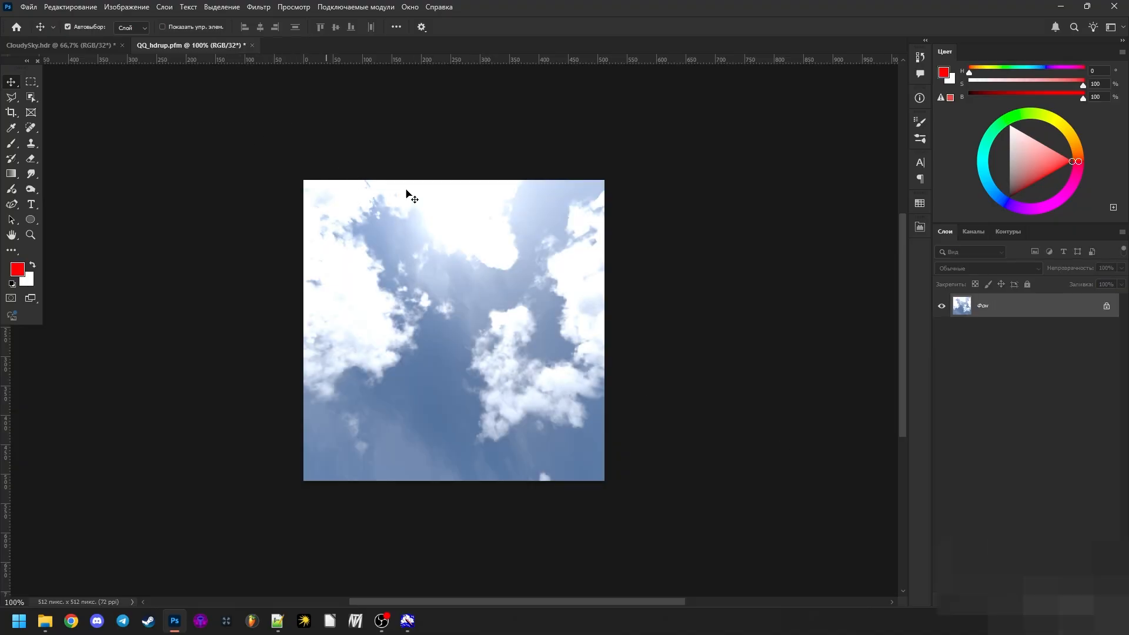
- Close QQ_hdrup.pfm and CloudySky.hdr without saving the changes and return to the TestSky folder
key(ctrl+w)
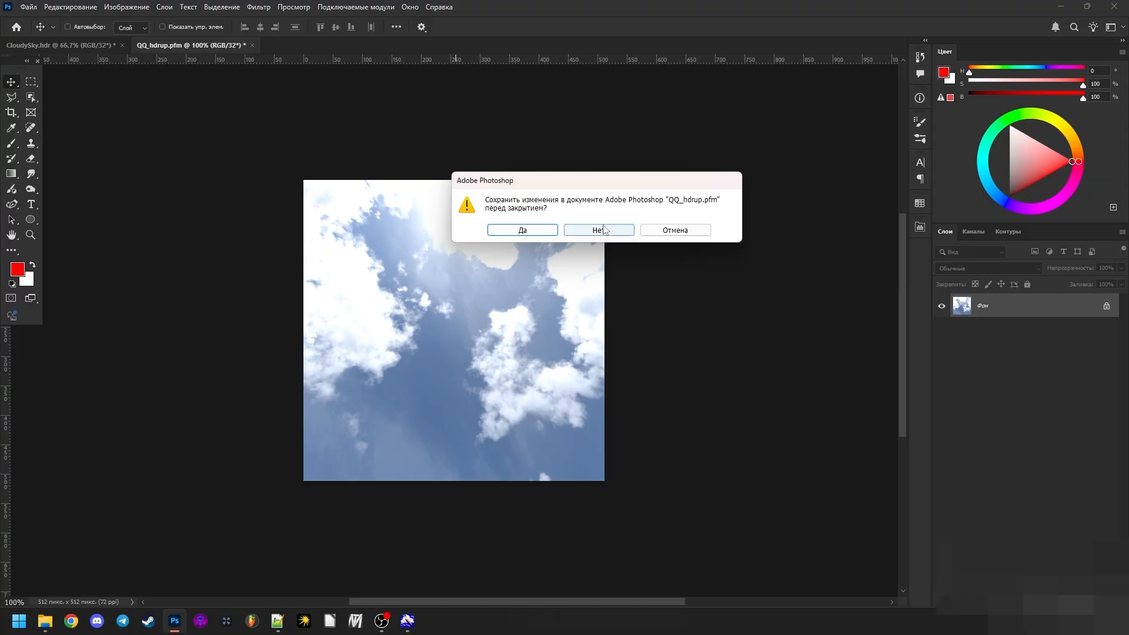
click(607, 238)
key(ctrl+w)
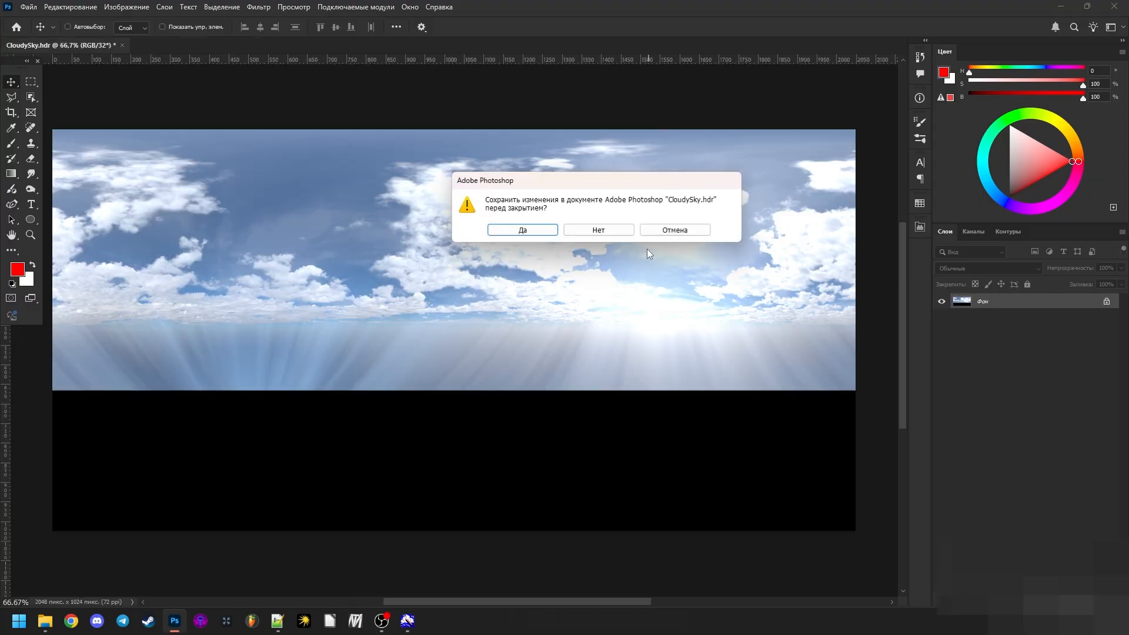
click(589, 231)
click(174, 621)
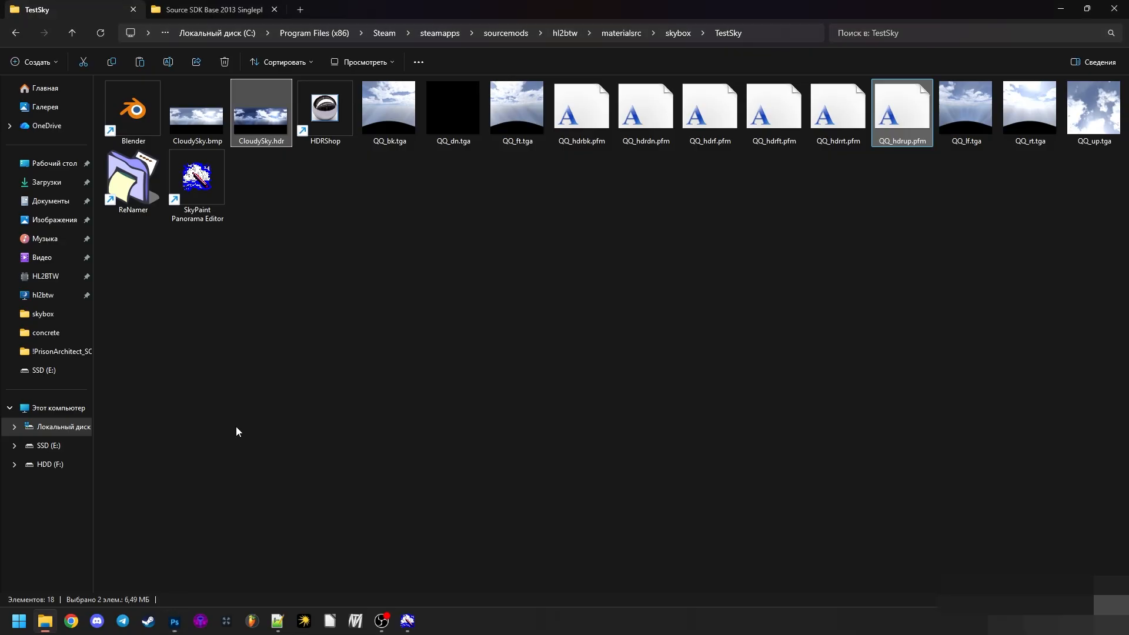
- Launch Blender from its shortcut in the TestSky folder and dismiss the splash screen
click(221, 406)
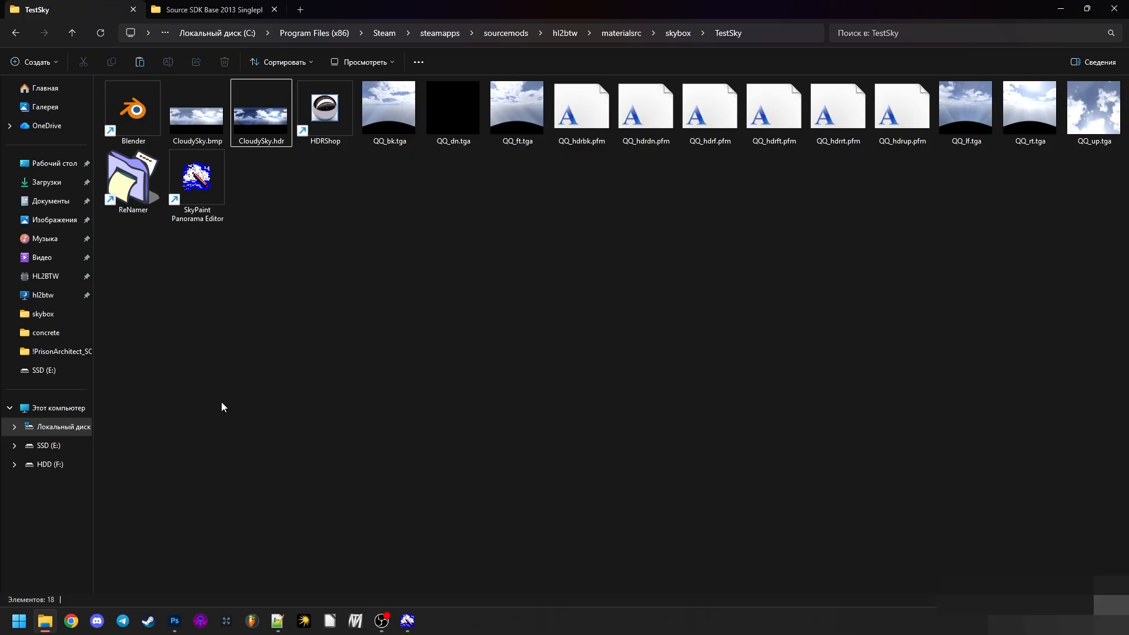
click(127, 123)
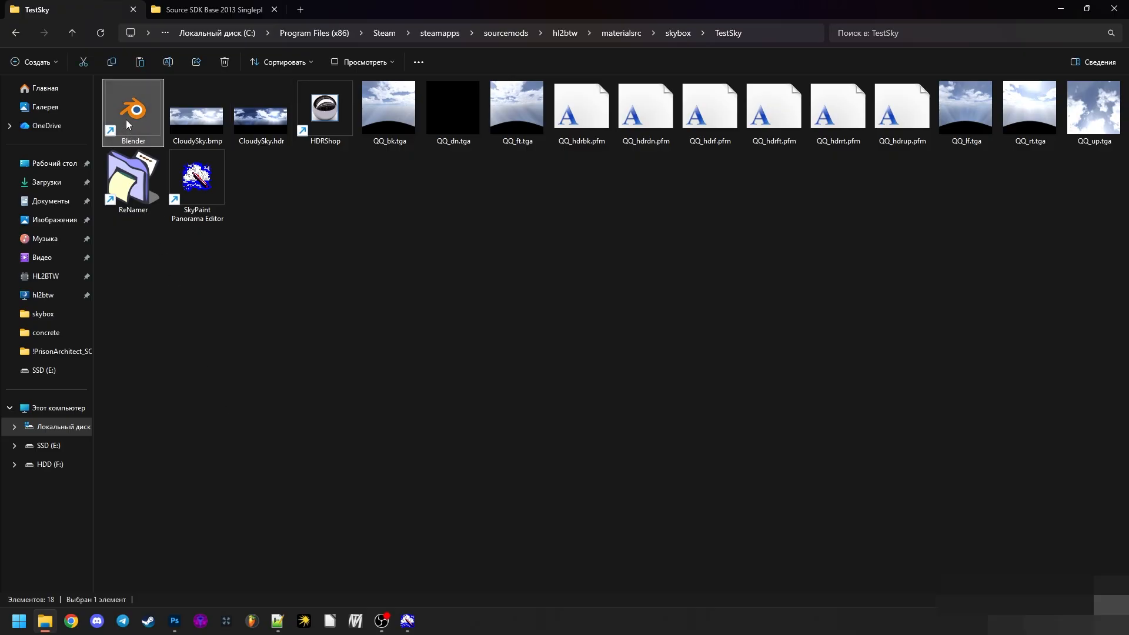
double_click(127, 124)
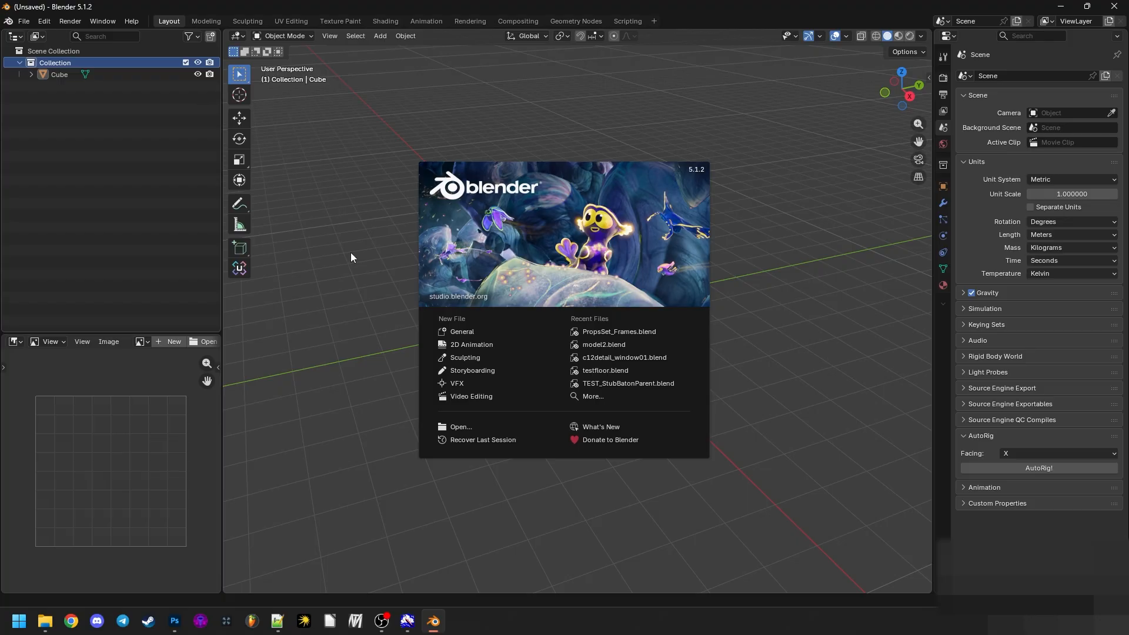
click(351, 253)
- Delete the default cube from the Blender scene
drag(601, 292, 627, 279)
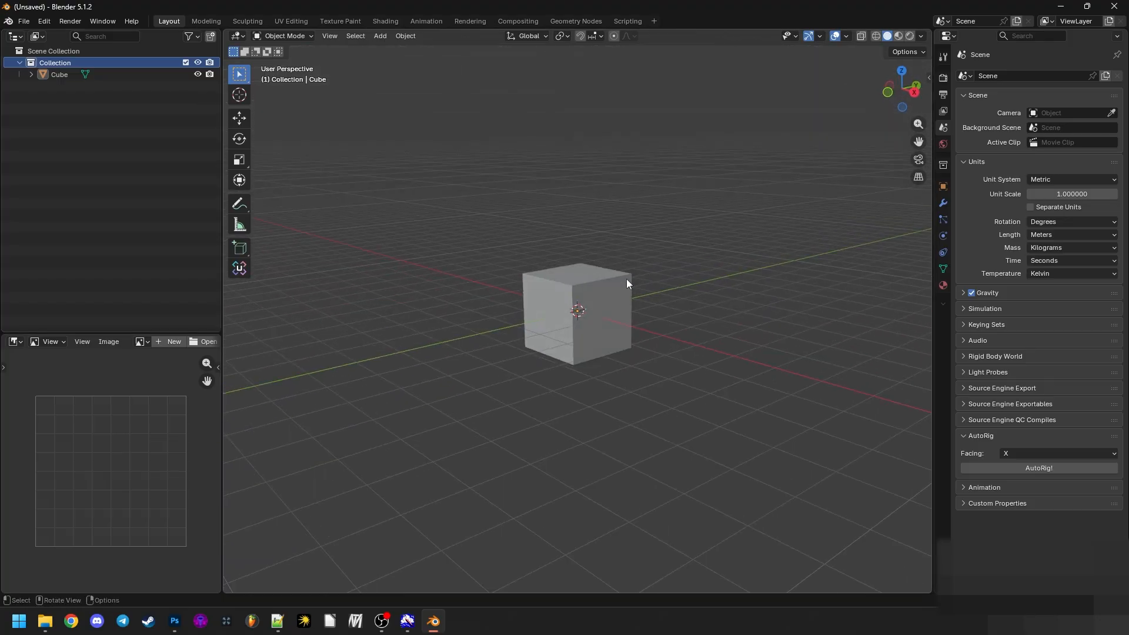
click(626, 280)
key(x)
click(627, 280)
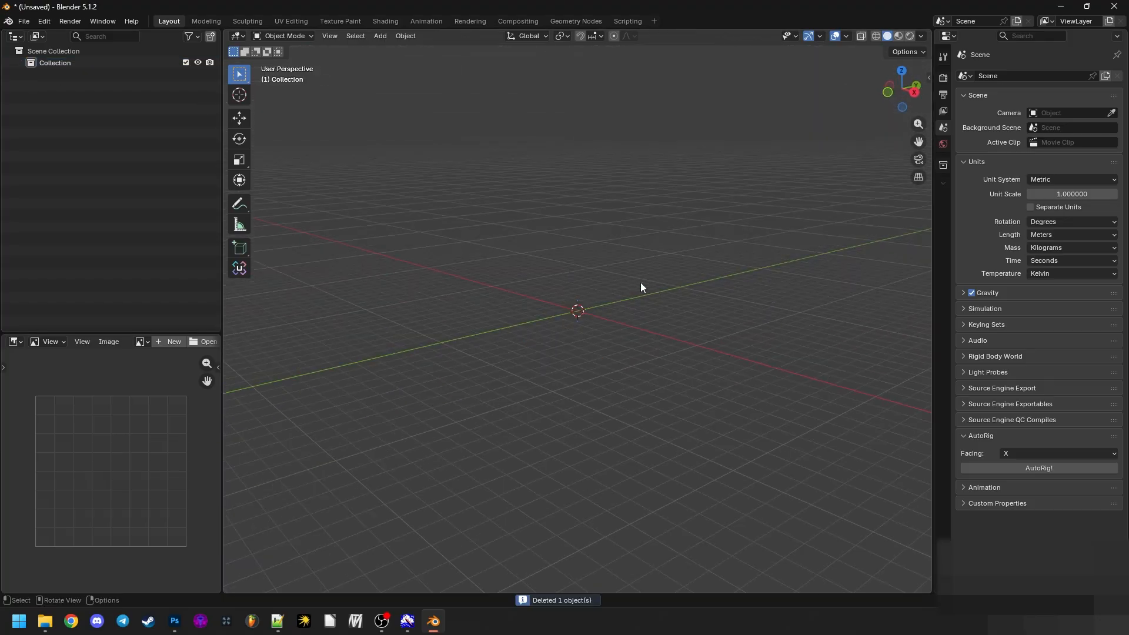
- Add a camera at the world origin of the empty scene
key(shift+a)
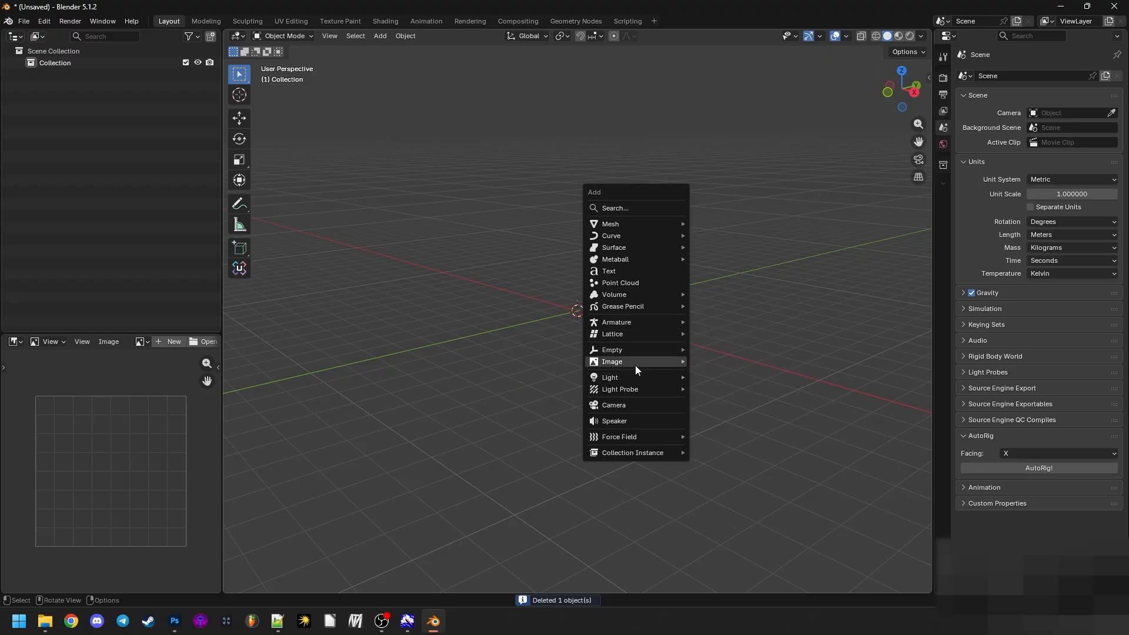
click(411, 37)
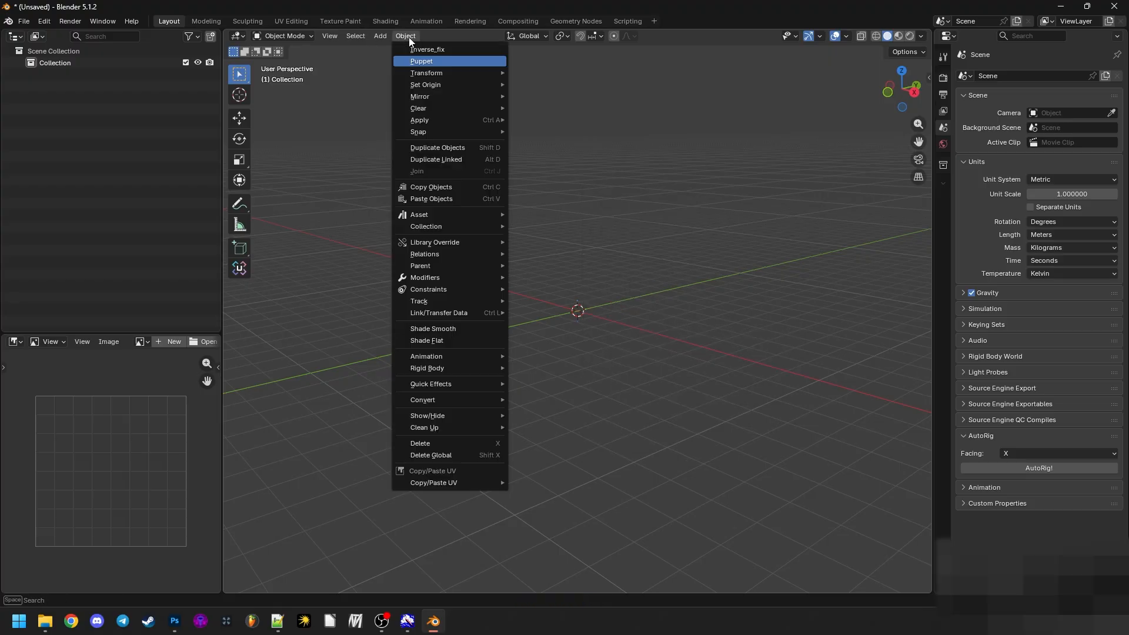
mouse_move(380, 38)
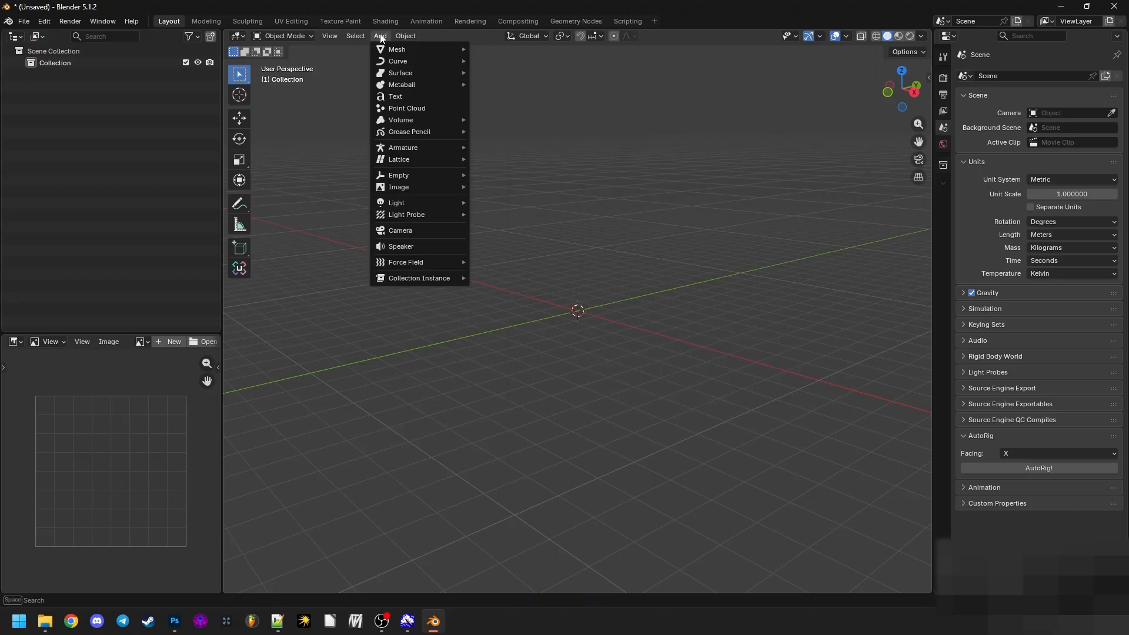
click(428, 230)
drag(524, 296, 753, 252)
scroll(753, 252, up, 3)
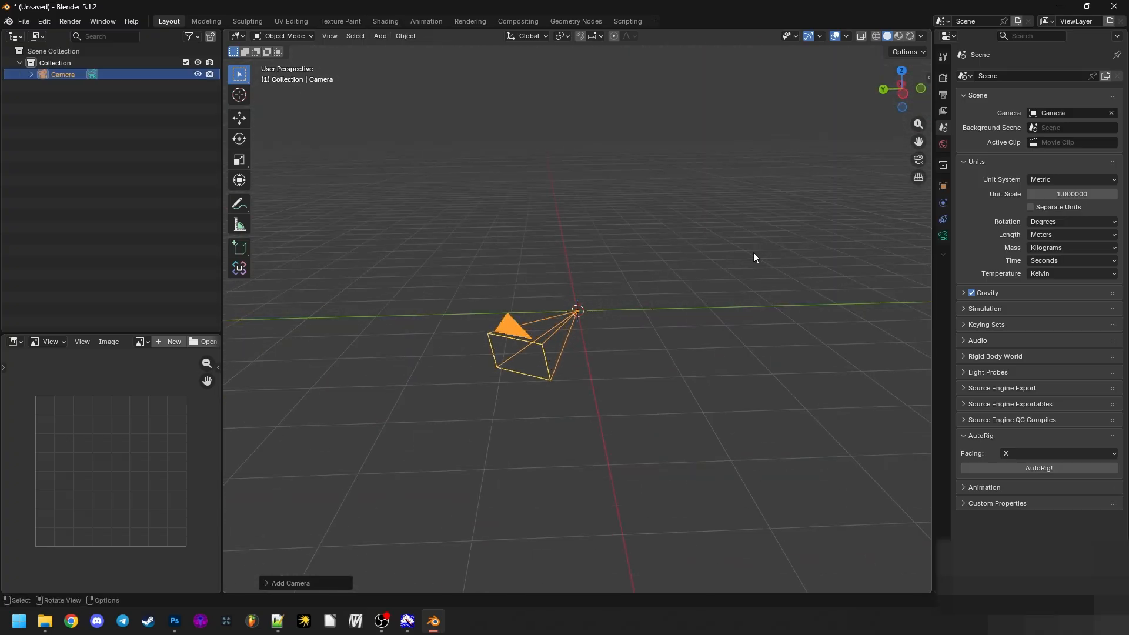
scroll(753, 252, down, 3)
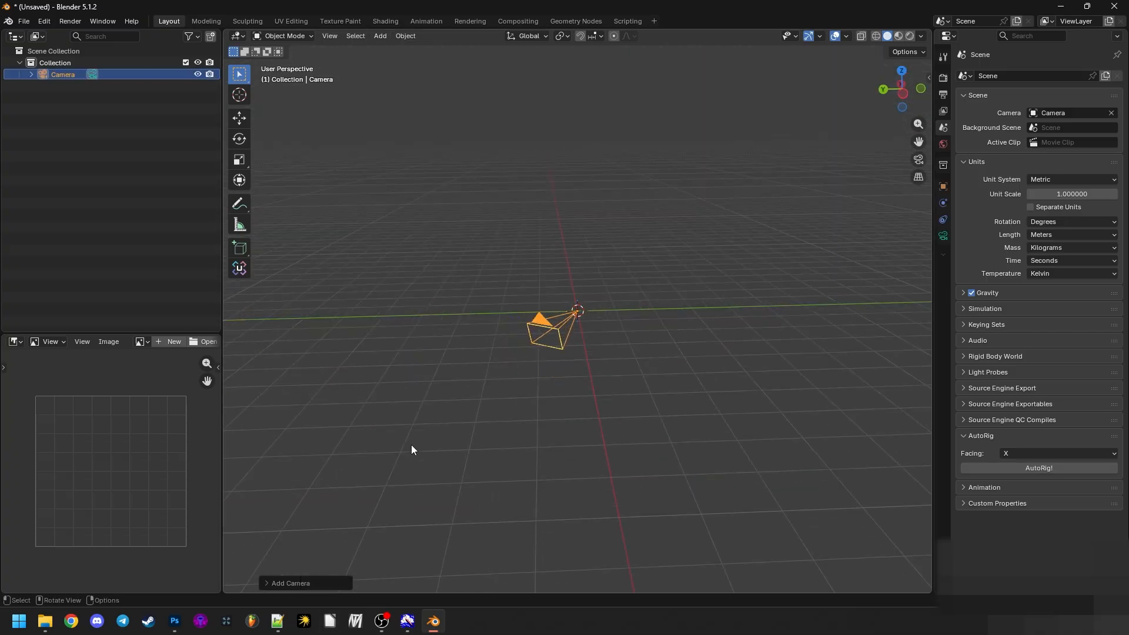
- Show the camera's transform values and set its X, Y and Z rotation to 0°
key(n)
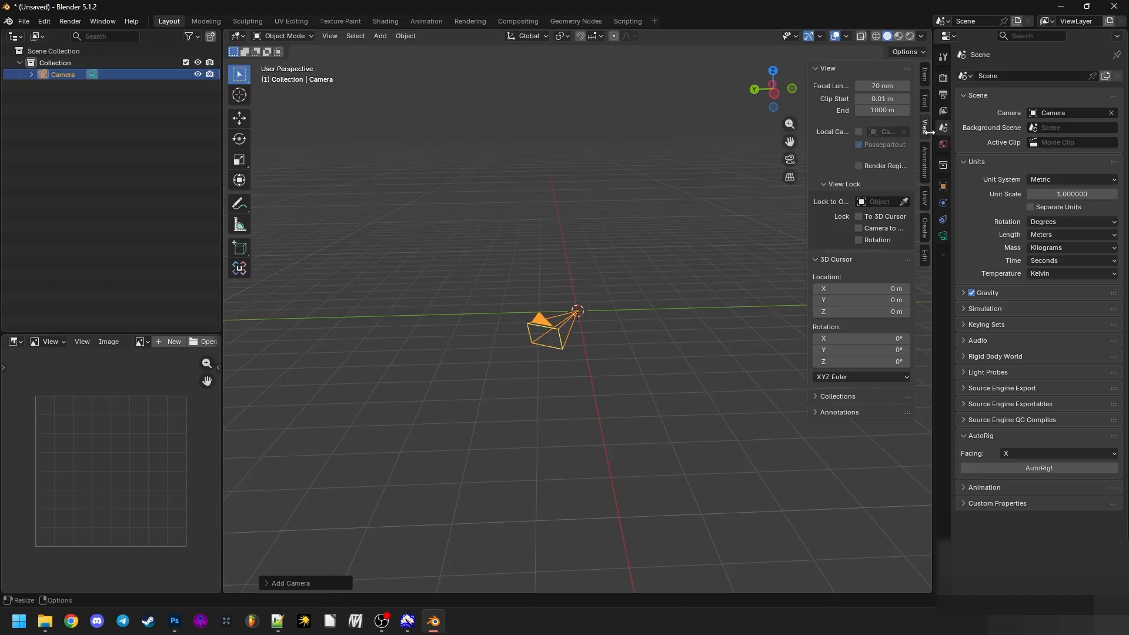
click(925, 75)
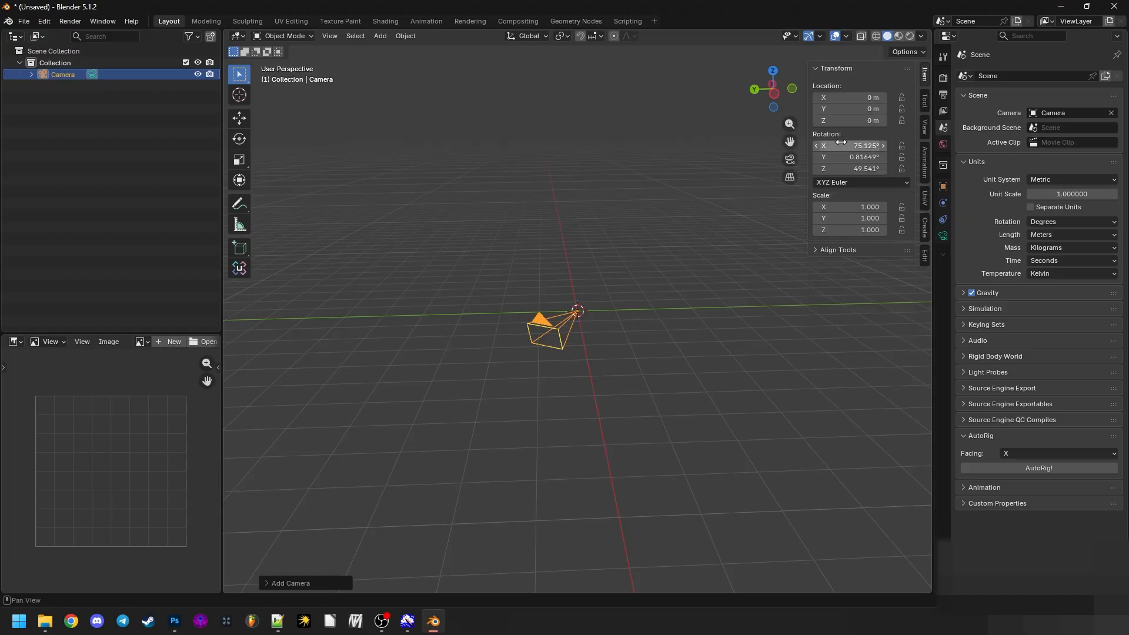
click(308, 585)
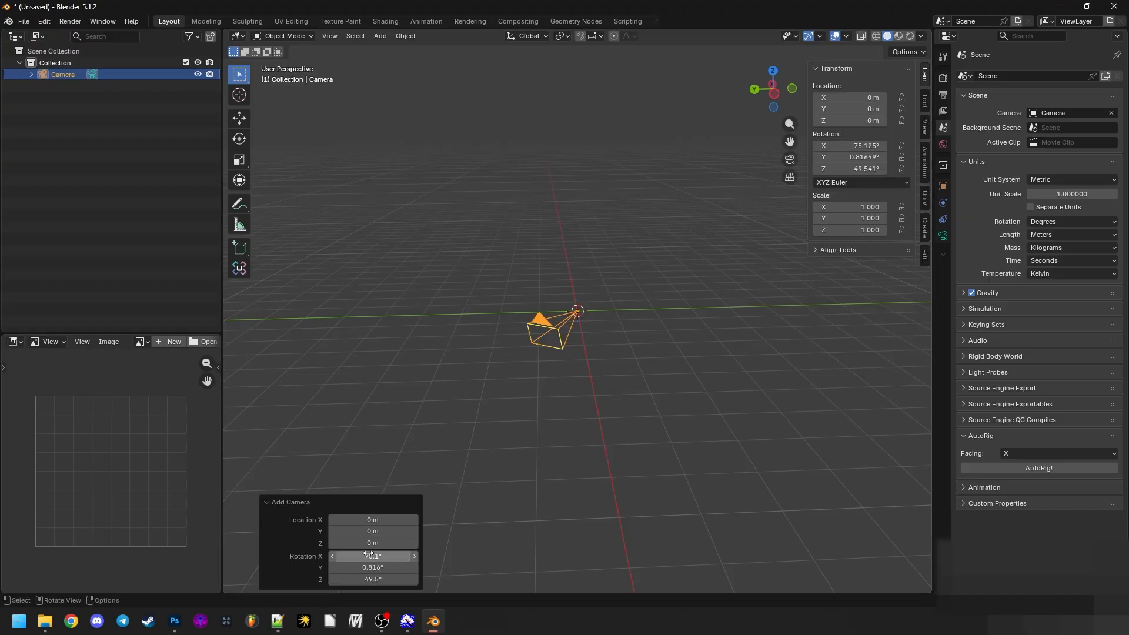
drag(369, 556, 369, 579)
text(0)
key(Return)
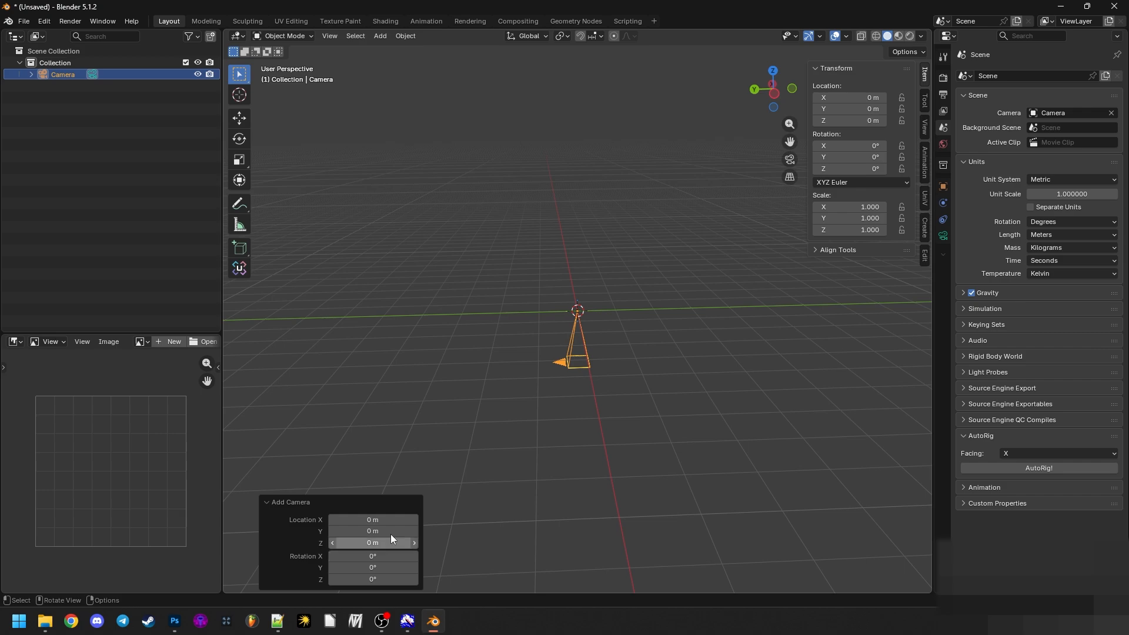
- Rotate the camera 90° about the global X axis so it faces the horizon
drag(595, 397, 482, 379)
click(494, 323)
drag(495, 319, 594, 267)
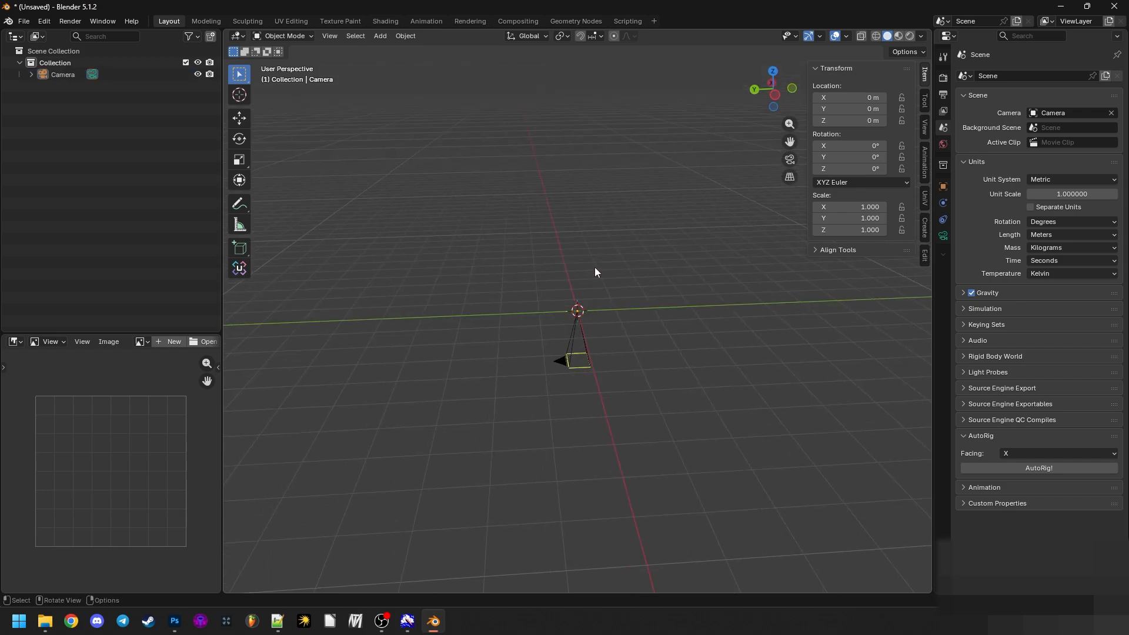
click(579, 347)
drag(555, 448, 572, 400)
drag(591, 341, 603, 350)
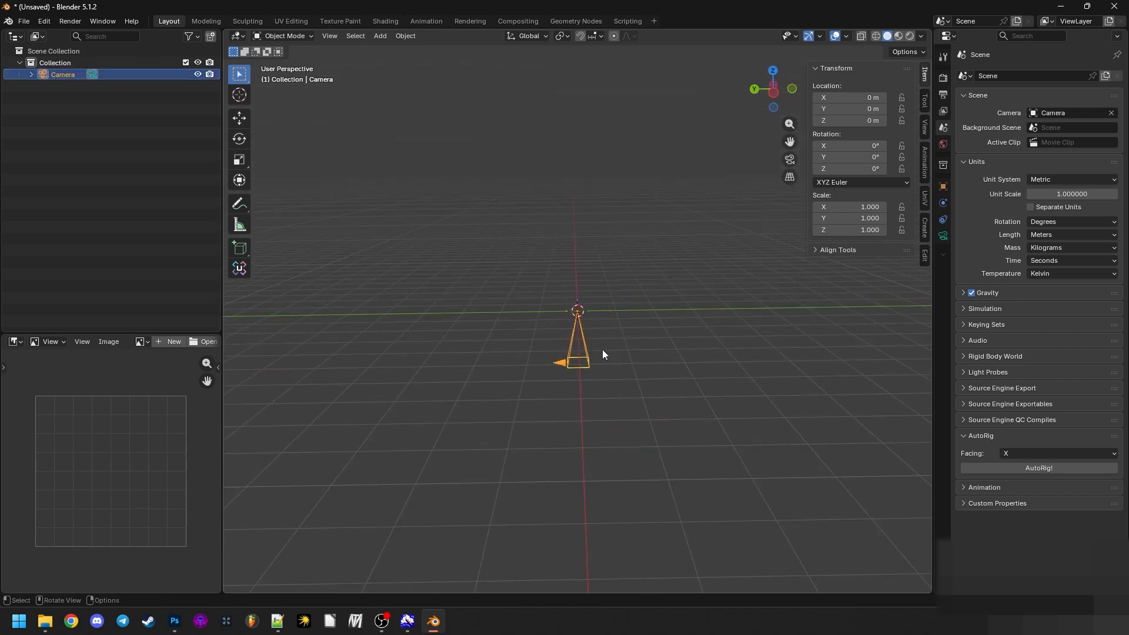
key(r)
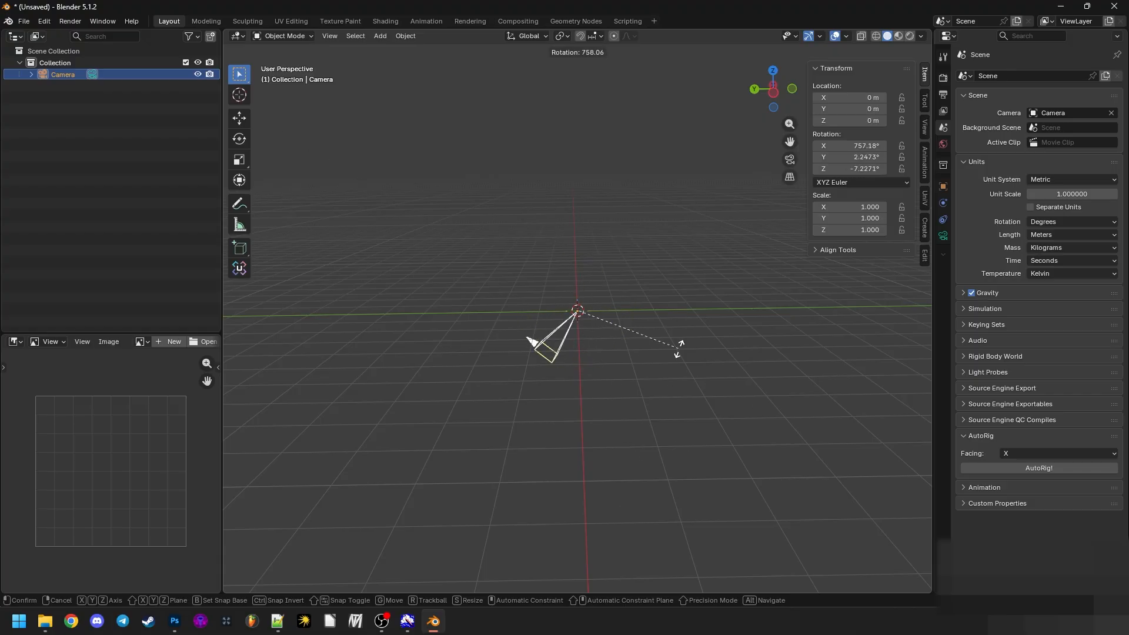
text(x)
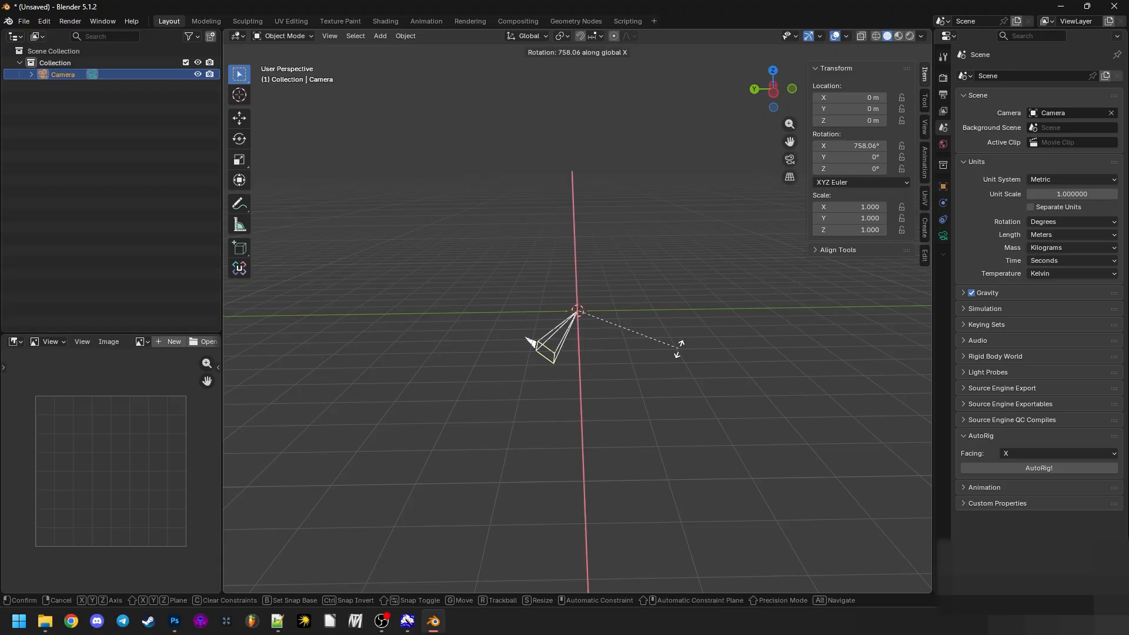
text(90)
key(Return)
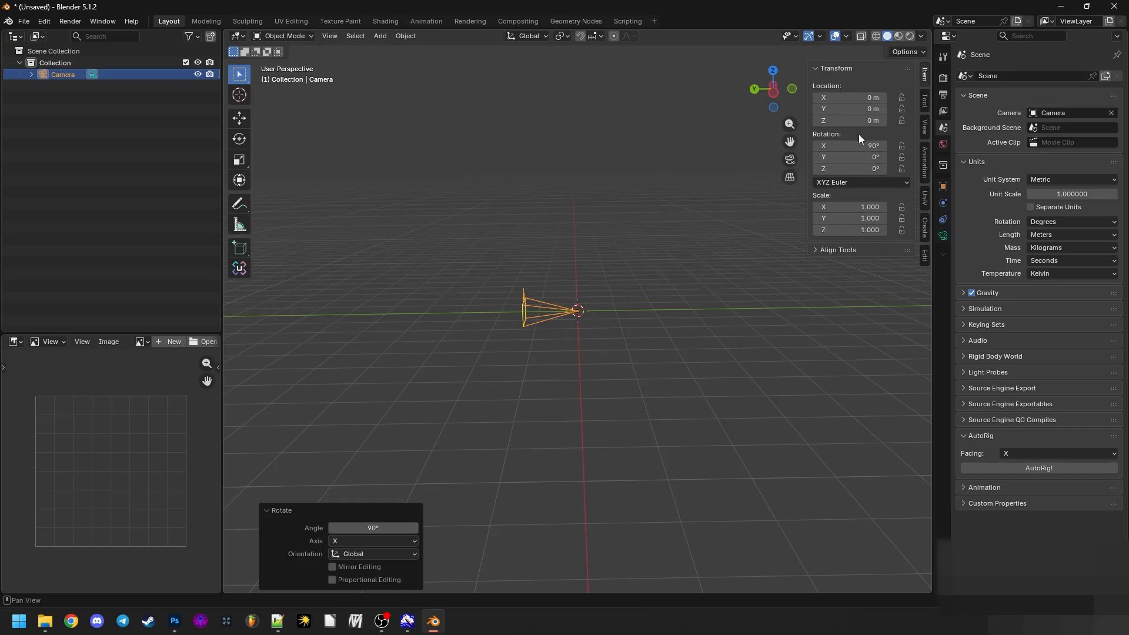
mouse_move(854, 145)
mouse_down()
mouse_move(835, 146)
mouse_move(867, 146)
mouse_up()
key(ctrl+z)
- Deselect the camera, hide the viewport's transform values and examine the camera's orientation from another angle
click(714, 223)
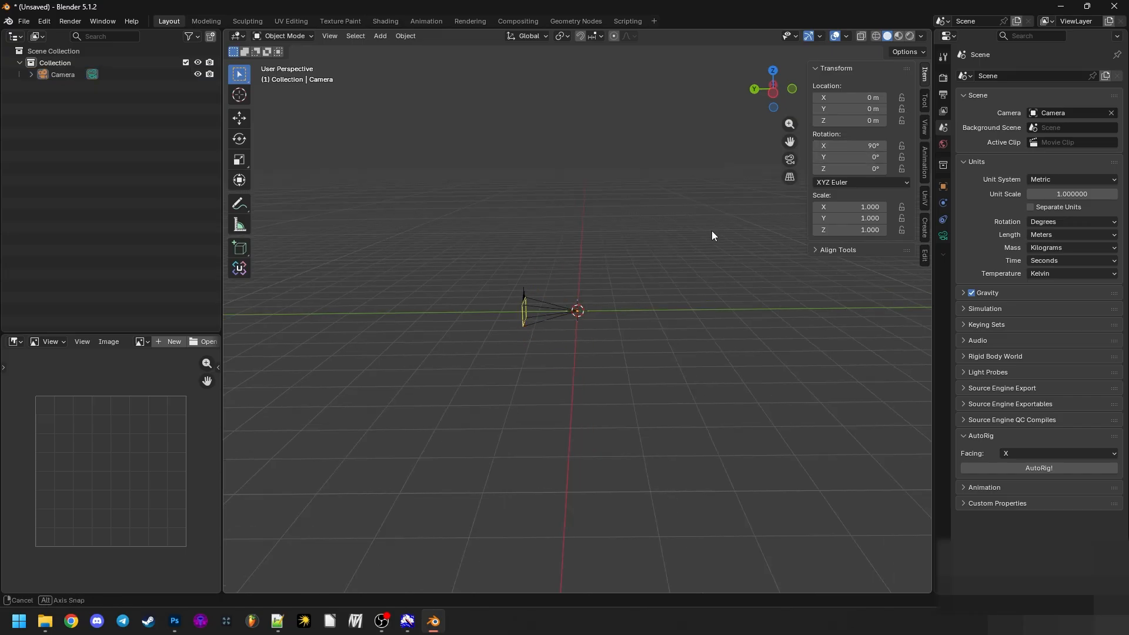
drag(711, 235, 698, 292)
scroll(699, 293, down, 2)
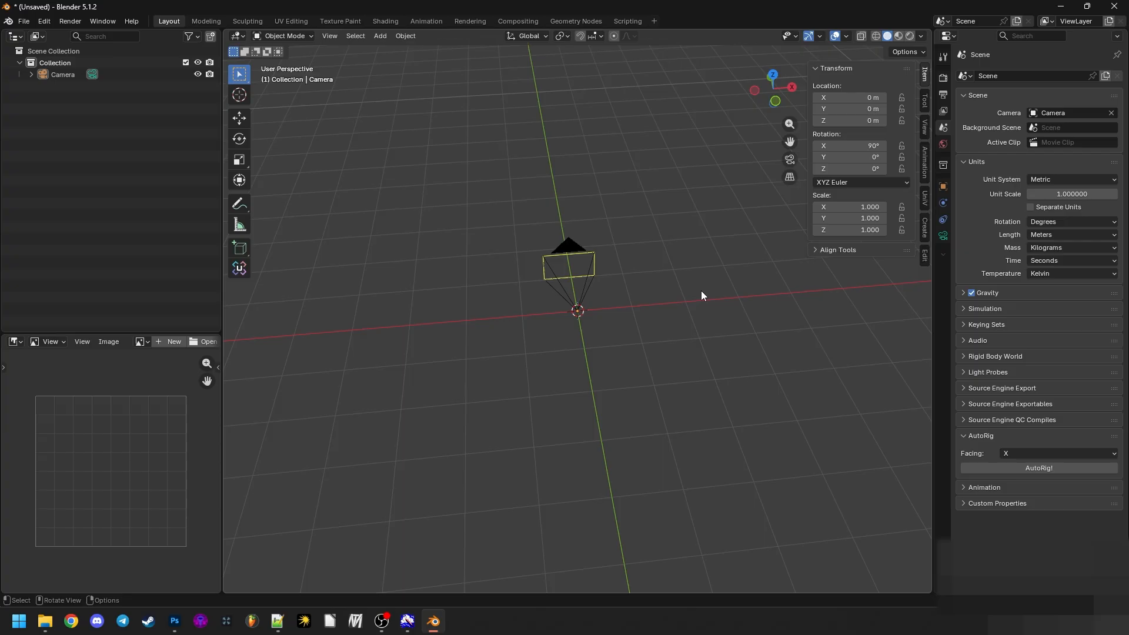
key(n)
drag(468, 358, 491, 331)
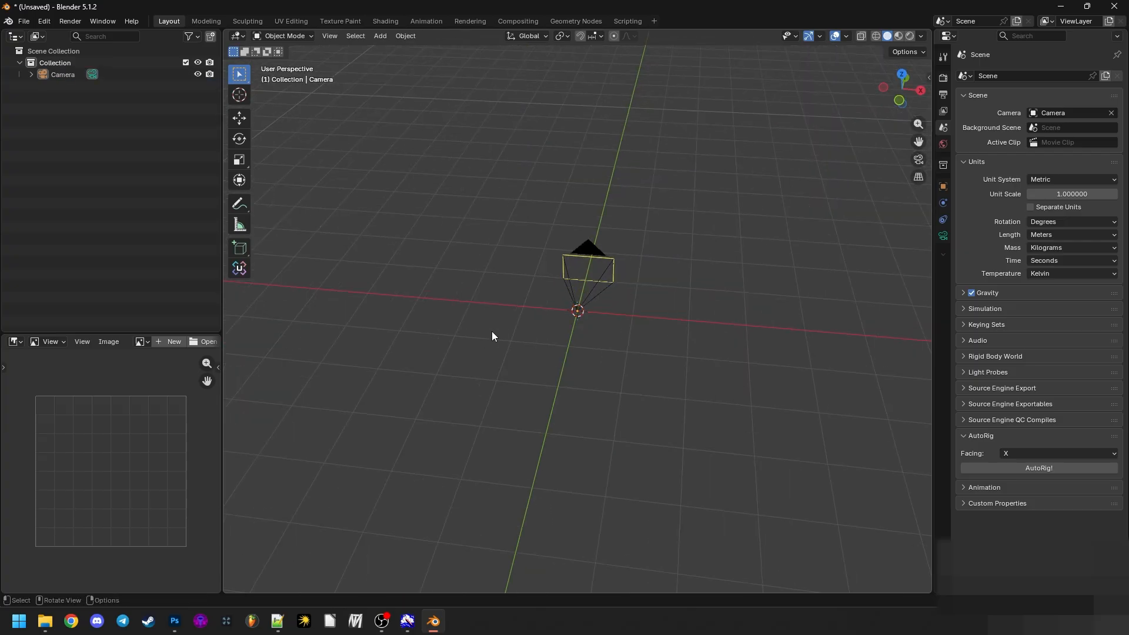
drag(609, 252, 690, 261)
drag(341, 417, 659, 335)
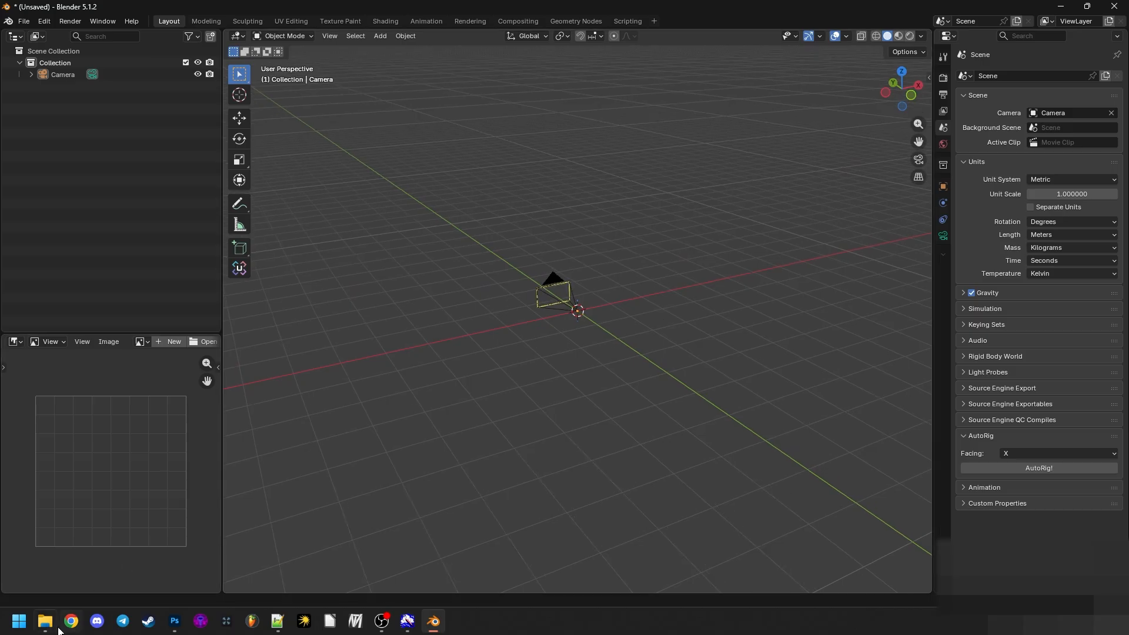
click(44, 620)
click(47, 621)
drag(708, 325, 697, 272)
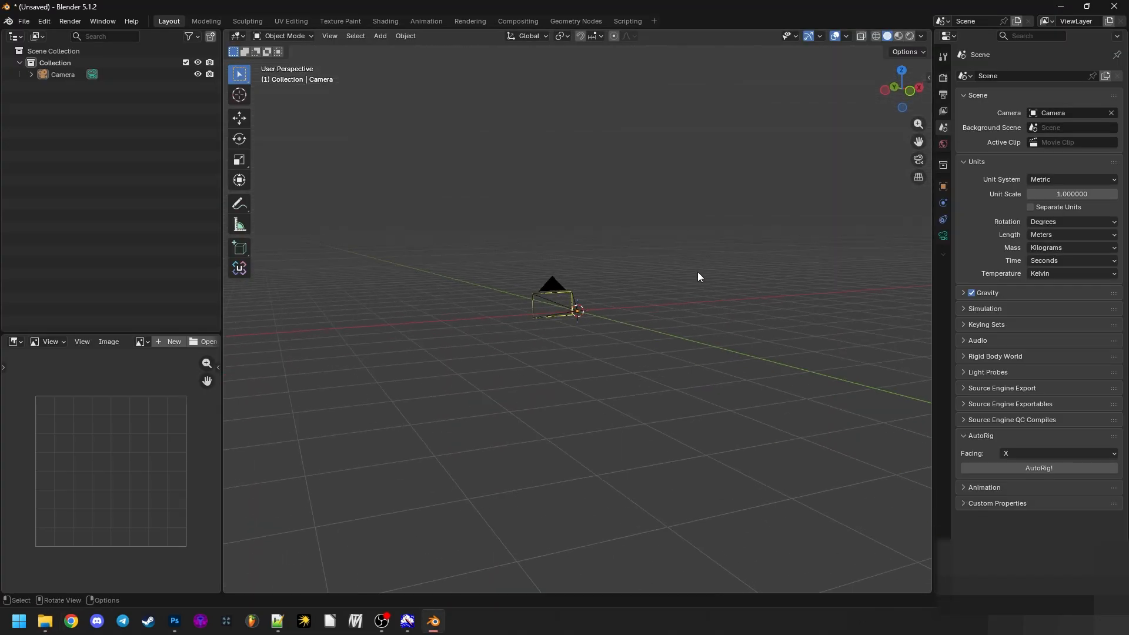
drag(636, 238, 630, 219)
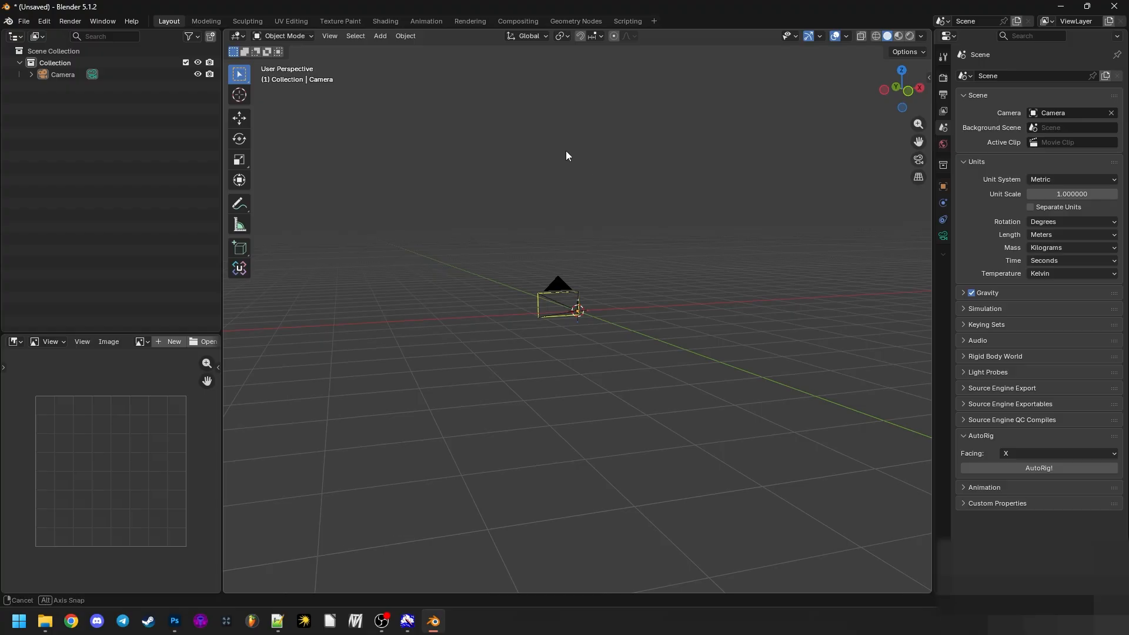
drag(566, 151, 563, 151)
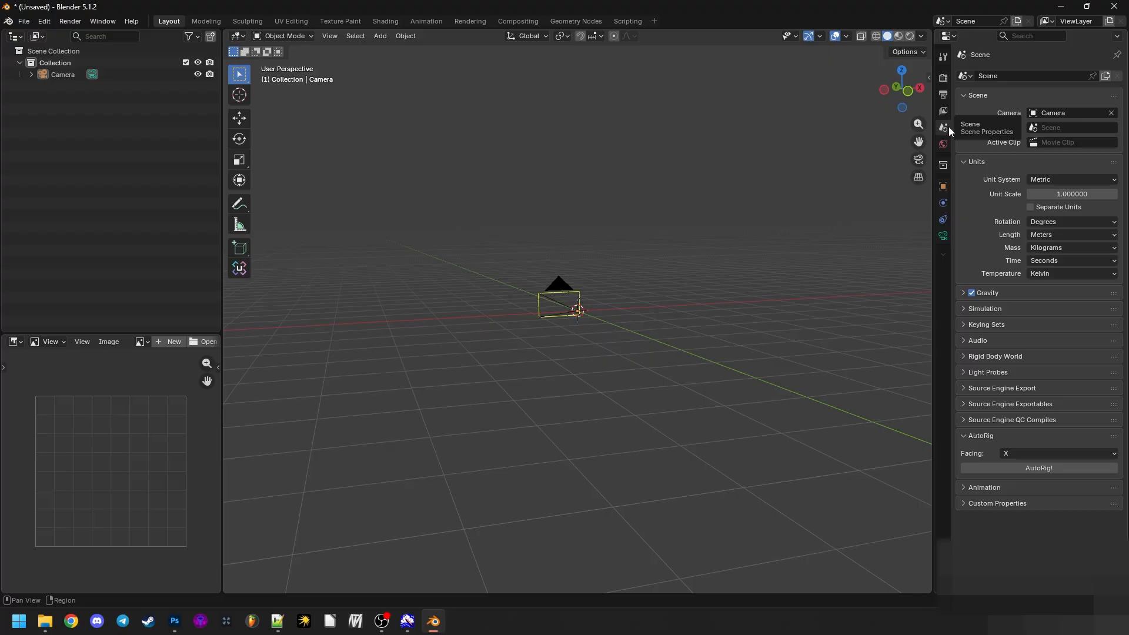
- Tint the world's background color purple and switch the viewport to rendered shading
click(942, 143)
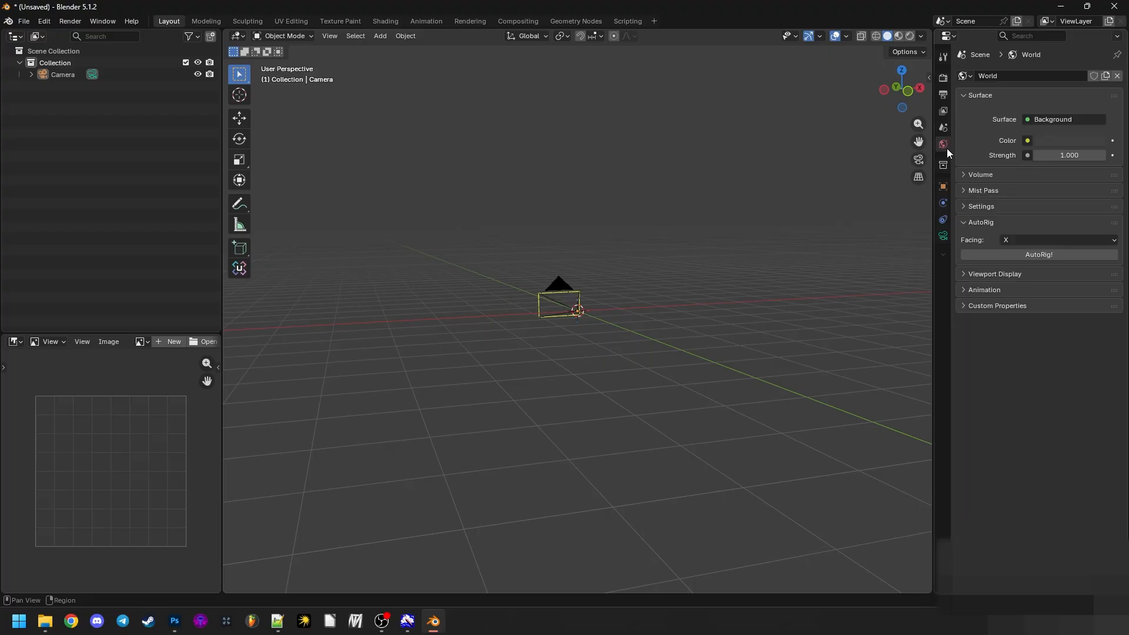
click(967, 95)
click(966, 95)
click(1039, 136)
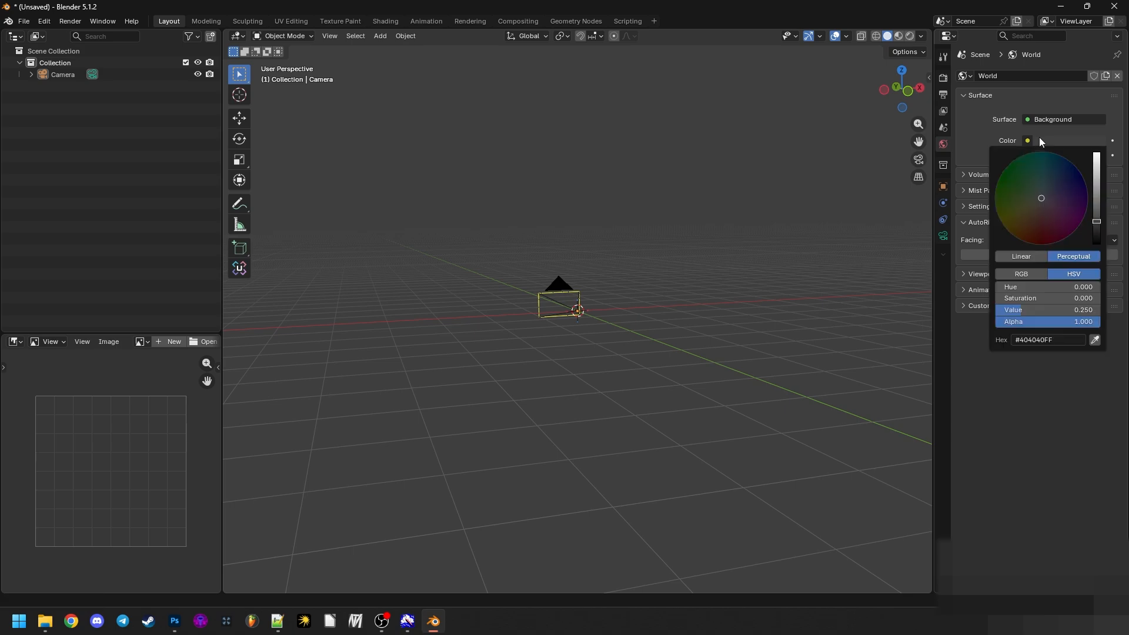
mouse_move(1026, 191)
mouse_down()
mouse_move(1048, 175)
mouse_move(1096, 175)
mouse_move(1097, 195)
mouse_up()
drag(1037, 189, 1065, 194)
click(909, 36)
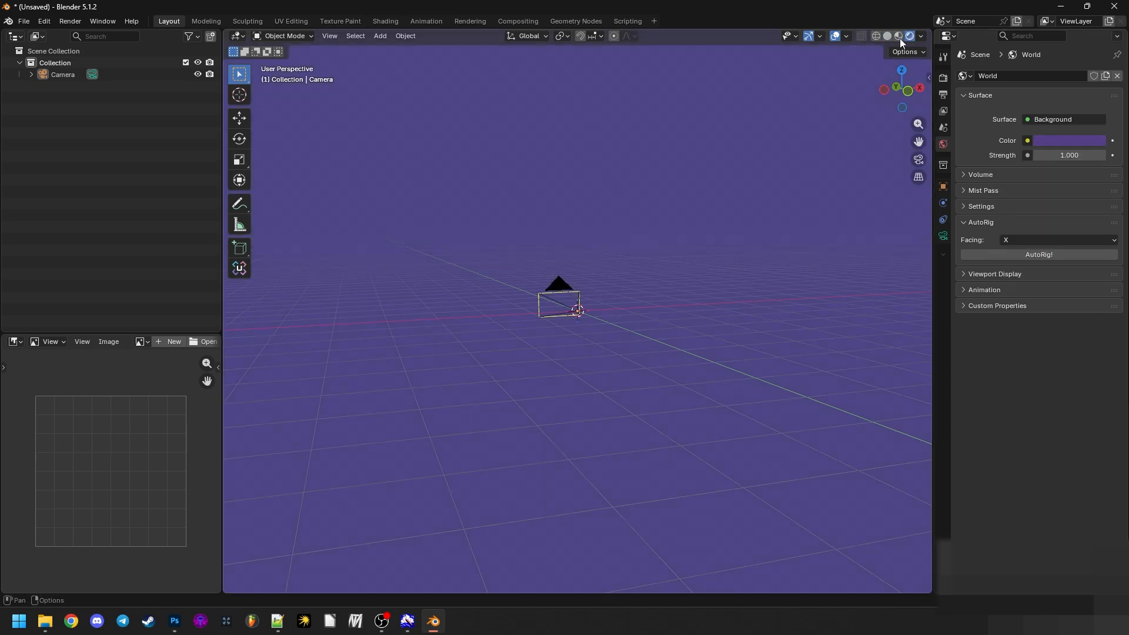
- Change the world's background color to a brownish tan
click(1040, 141)
mouse_move(1045, 164)
mouse_down()
mouse_move(1017, 212)
mouse_move(1030, 215)
mouse_up()
mouse_move(739, 237)
mouse_down()
mouse_move(712, 252)
mouse_move(728, 255)
mouse_up()
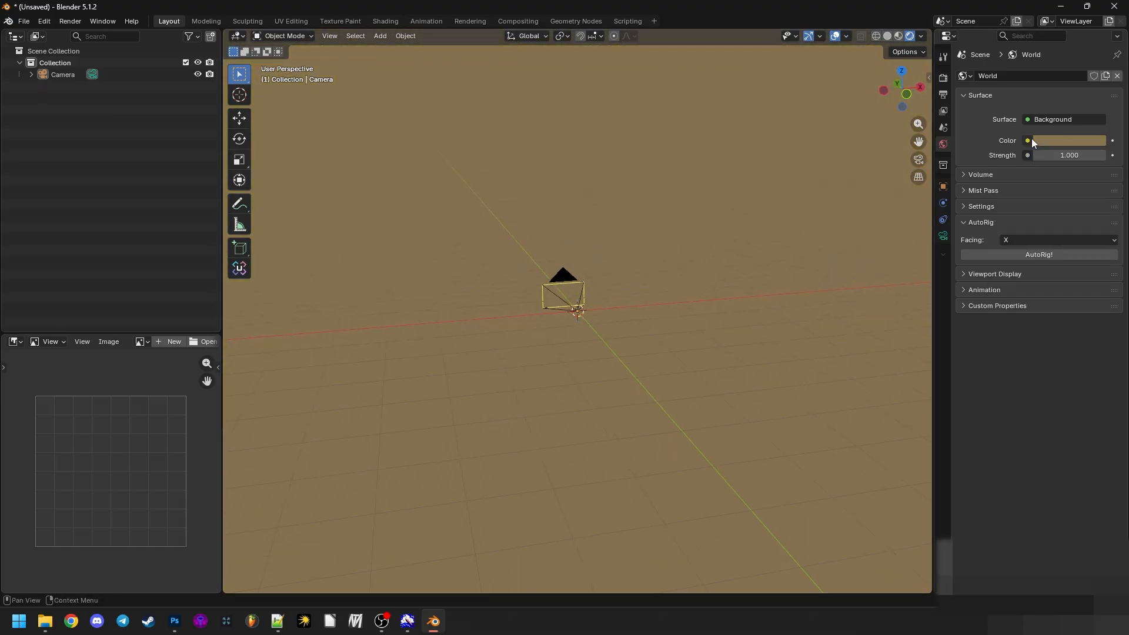
- Use an Environment Texture as the source of the world's background color
mouse_move(1026, 141)
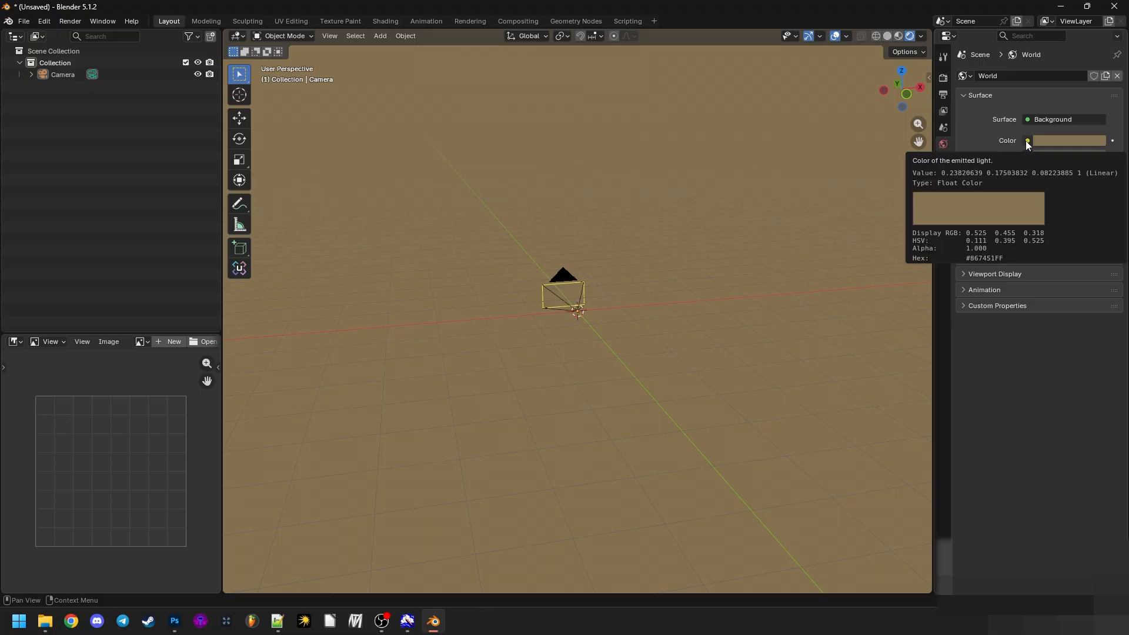
click(1027, 141)
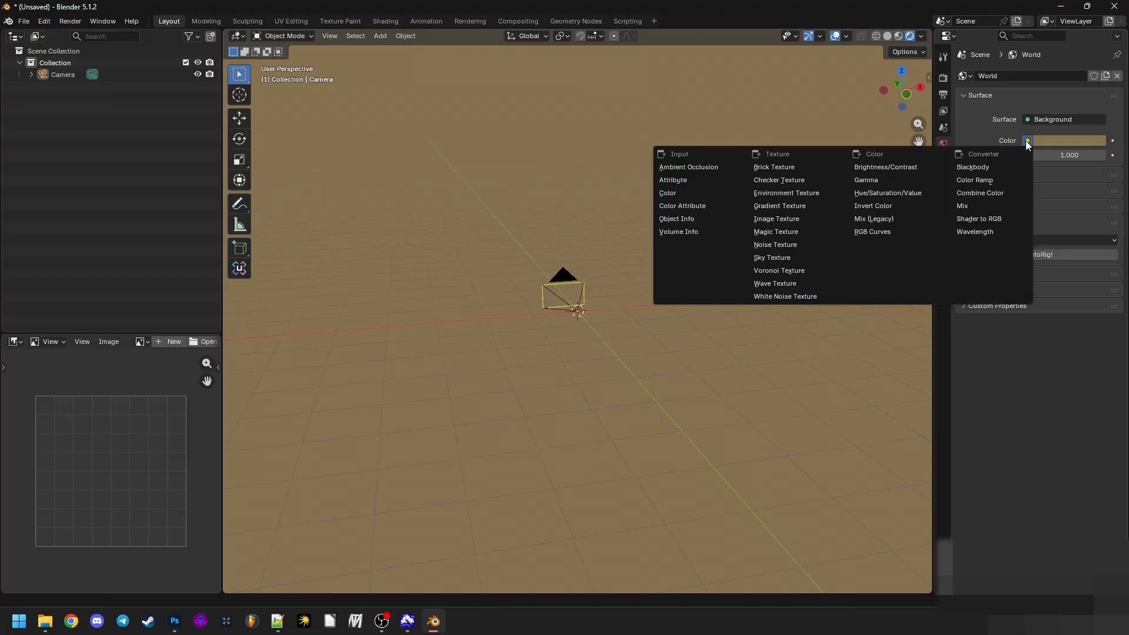
click(759, 191)
drag(558, 272, 594, 184)
drag(716, 345, 653, 353)
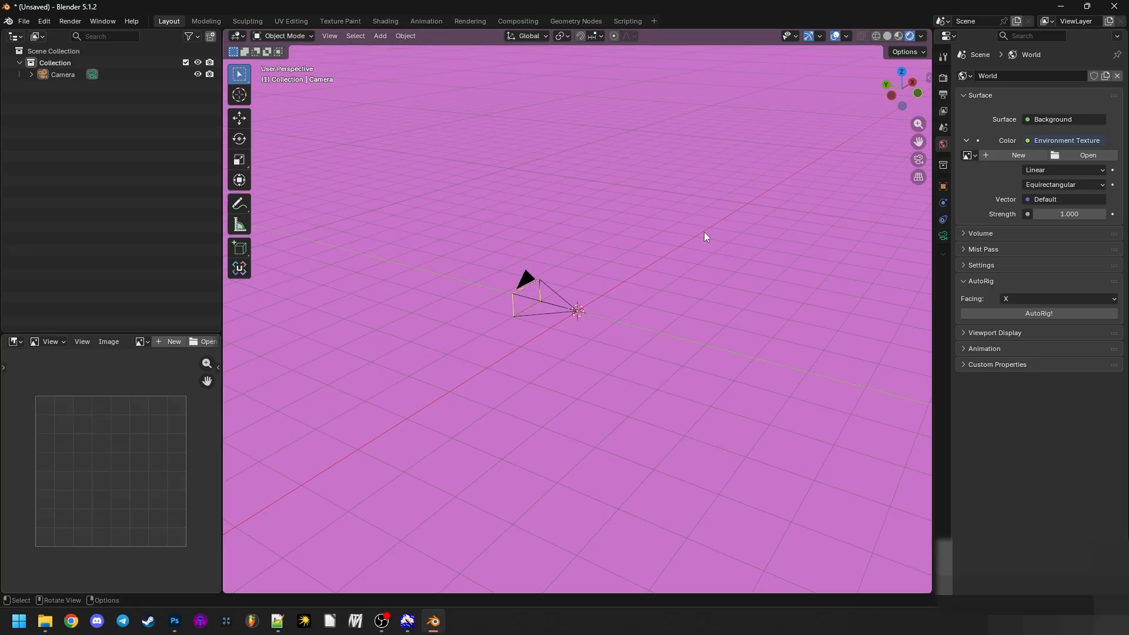
- Start opening an image for the environment texture and copy the TestSky folder's path from File Explorer
click(1067, 153)
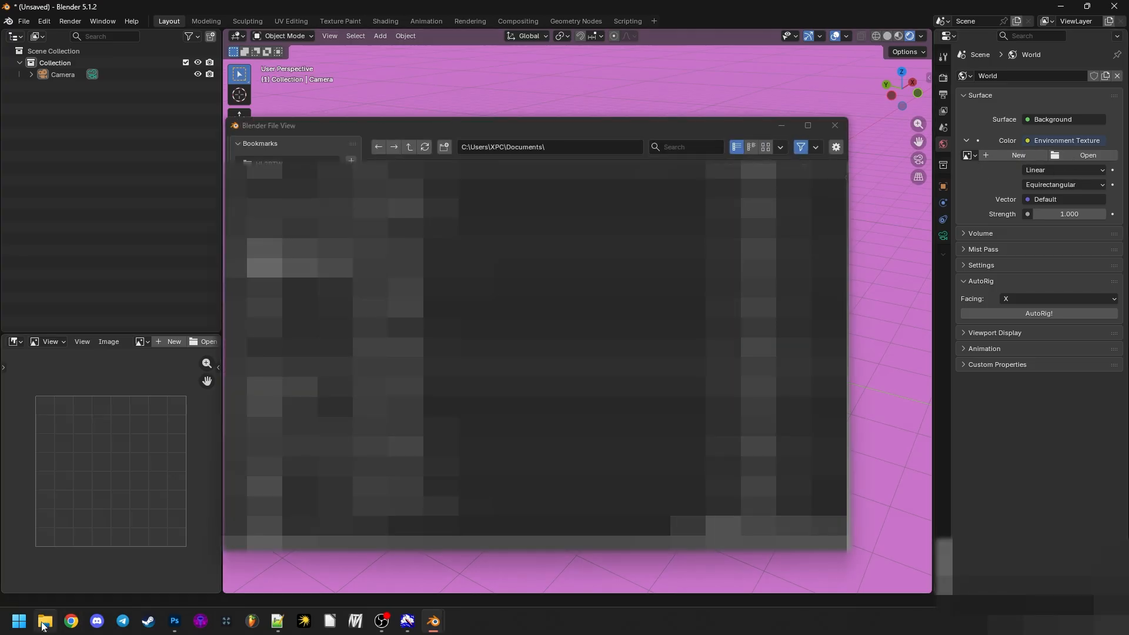
click(45, 620)
click(767, 30)
key(ctrl+c)
click(360, 341)
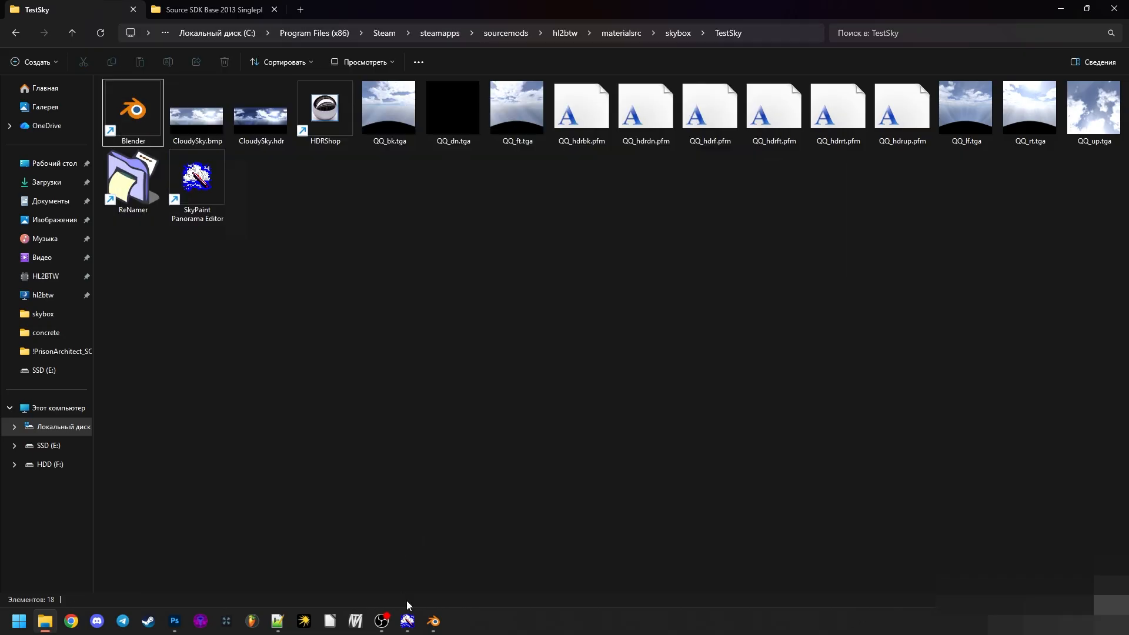
- Switch back to Blender, go to the copied TestSky folder path and load CloudySky.hdr as the environment texture
click(433, 621)
click(496, 573)
click(559, 147)
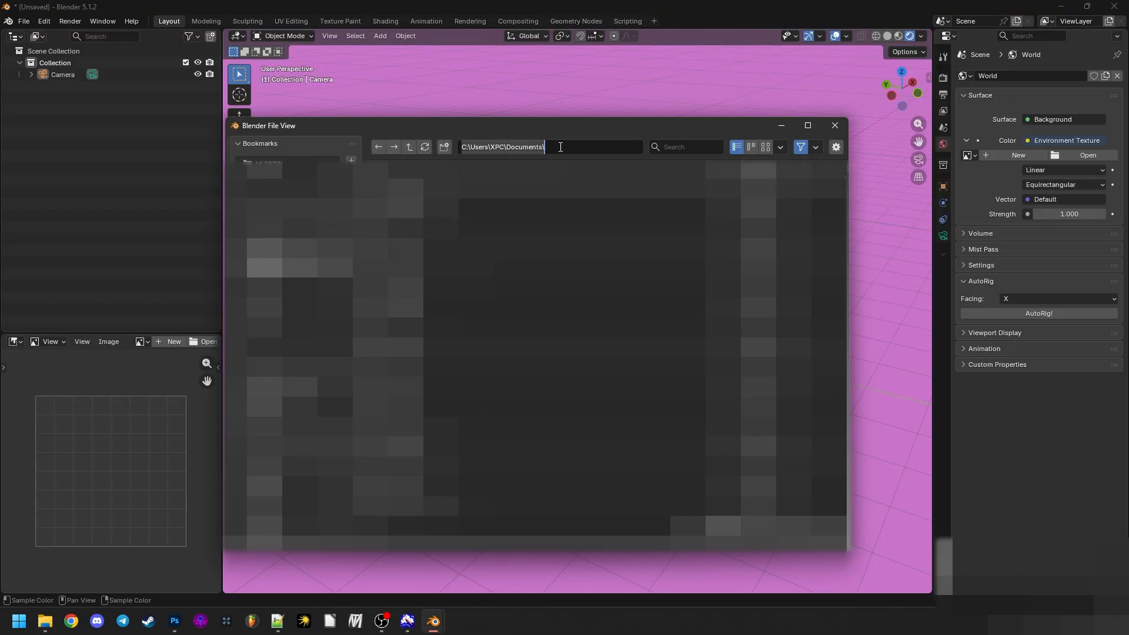
key(ctrl+v)
key(Return)
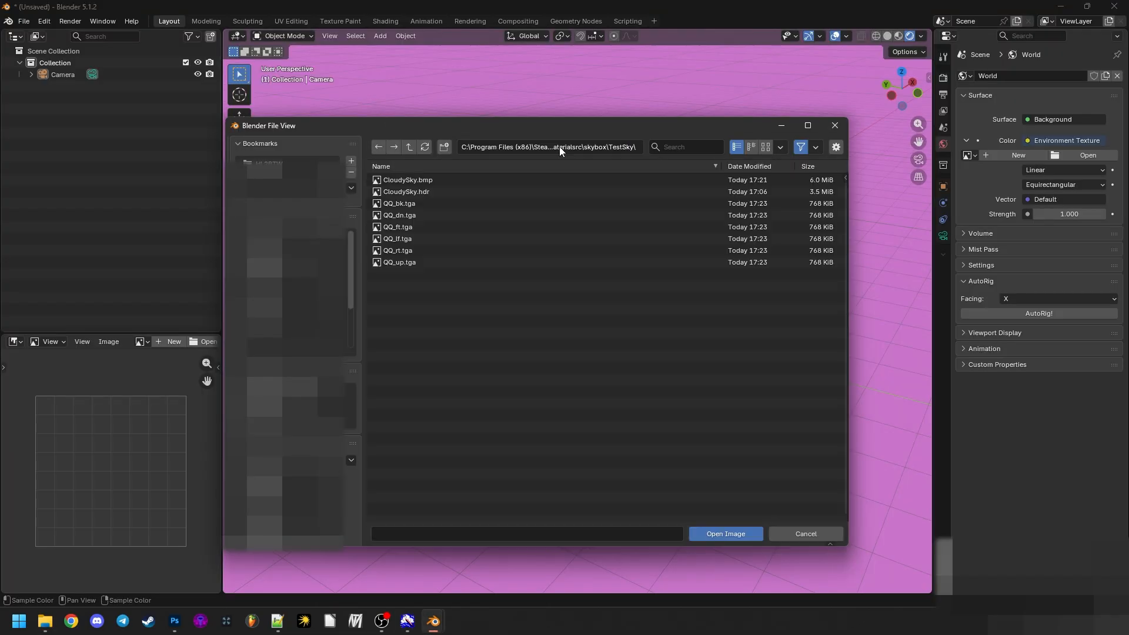
click(440, 192)
click(729, 532)
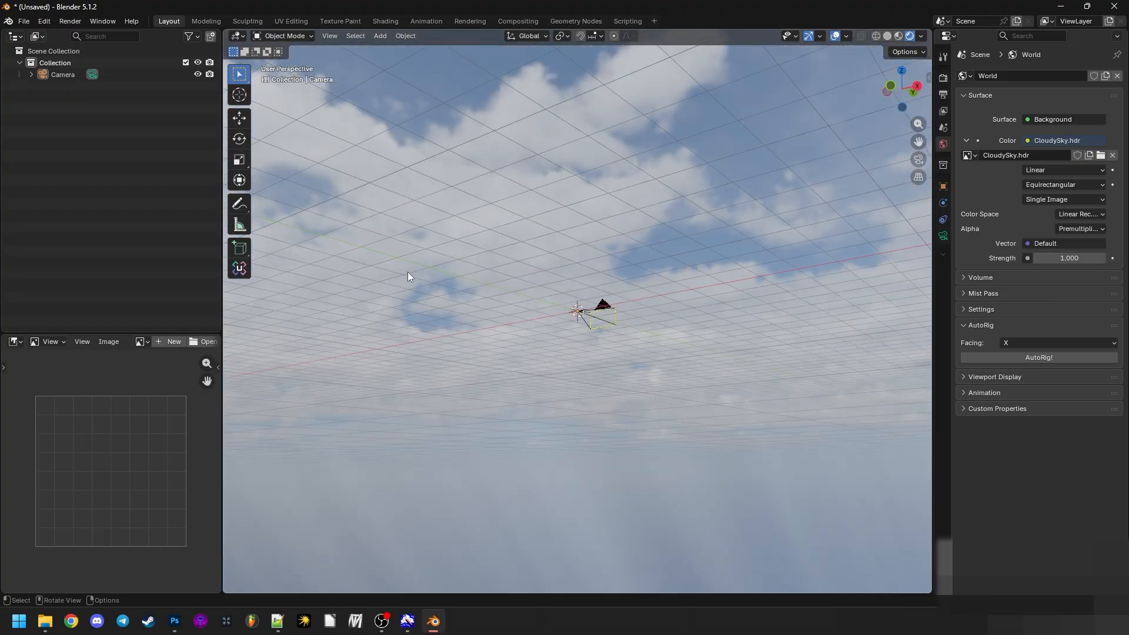
- Examine the sky panorama around the camera, including the clouds overhead and the area below the horizon
drag(410, 276, 612, 274)
key(a)
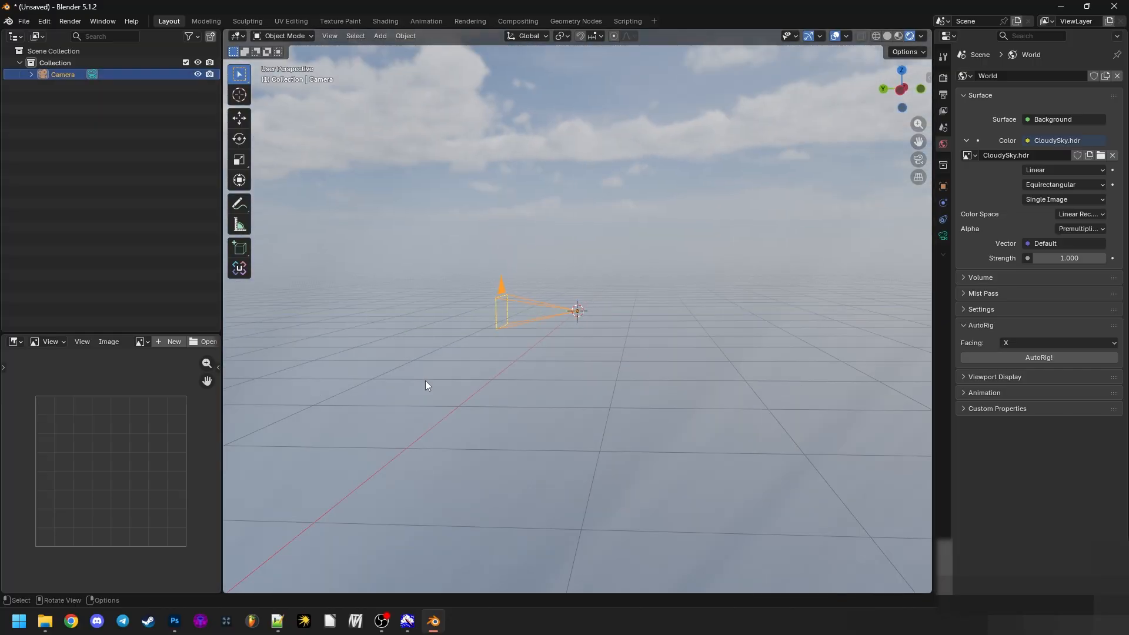
click(682, 404)
drag(682, 411, 584, 132)
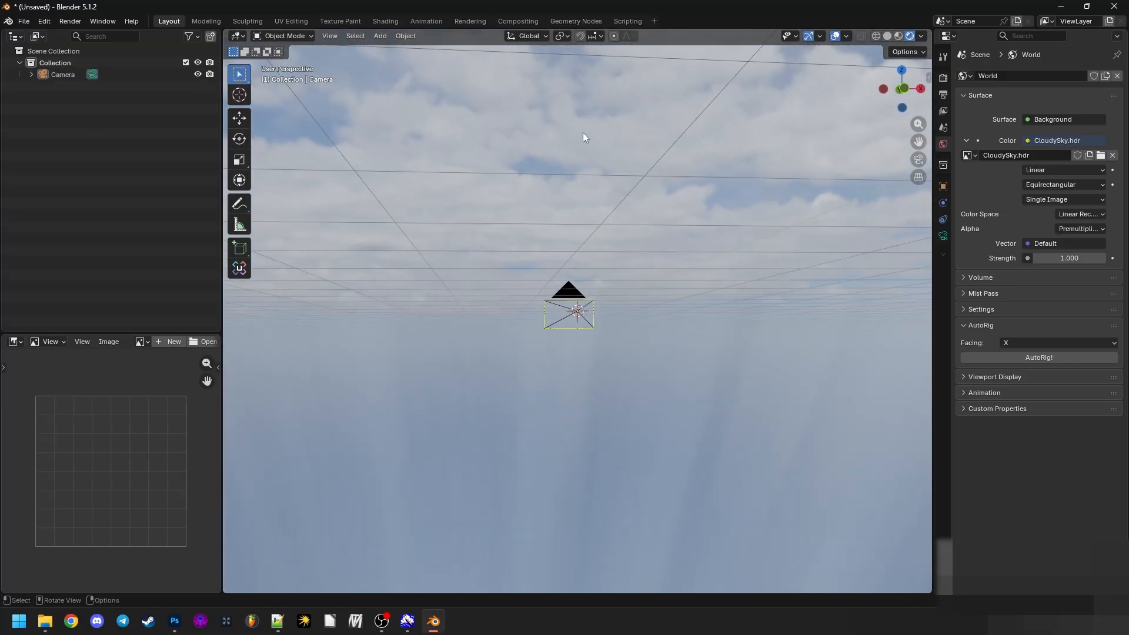
drag(439, 199, 590, 391)
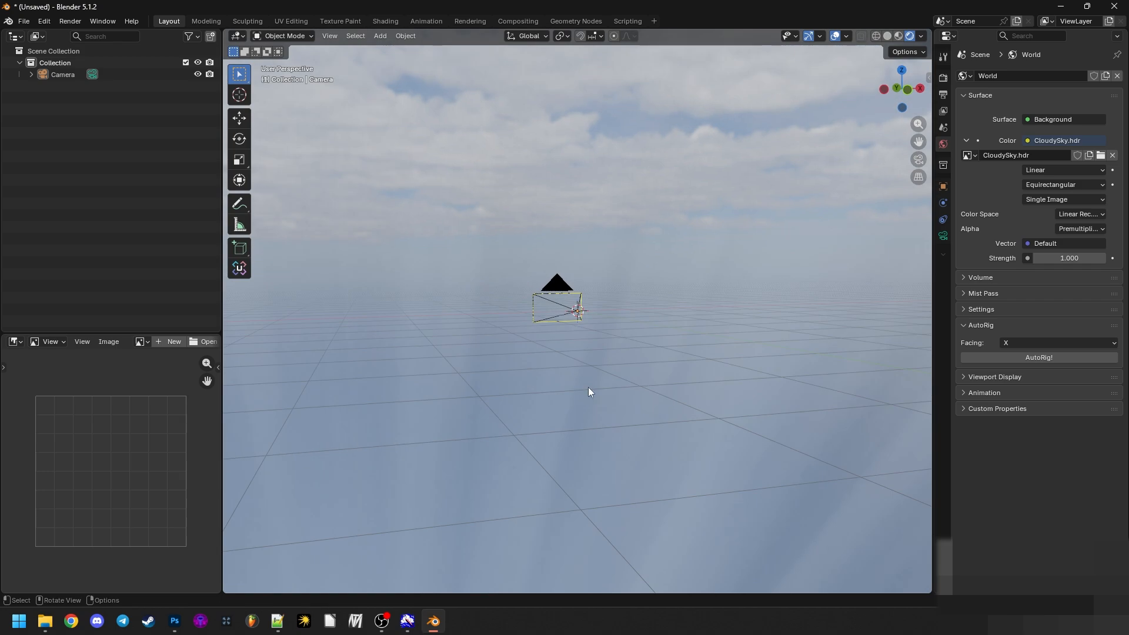
drag(493, 289, 478, 345)
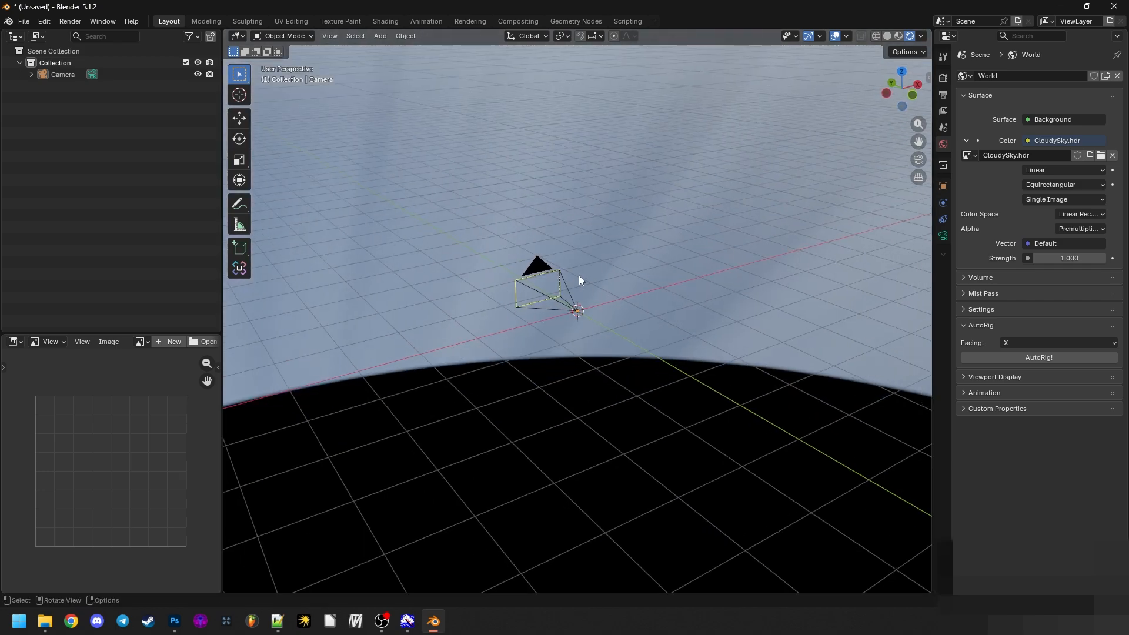
- Select the camera and check its location and rotation values, then hide the transform values again
click(570, 292)
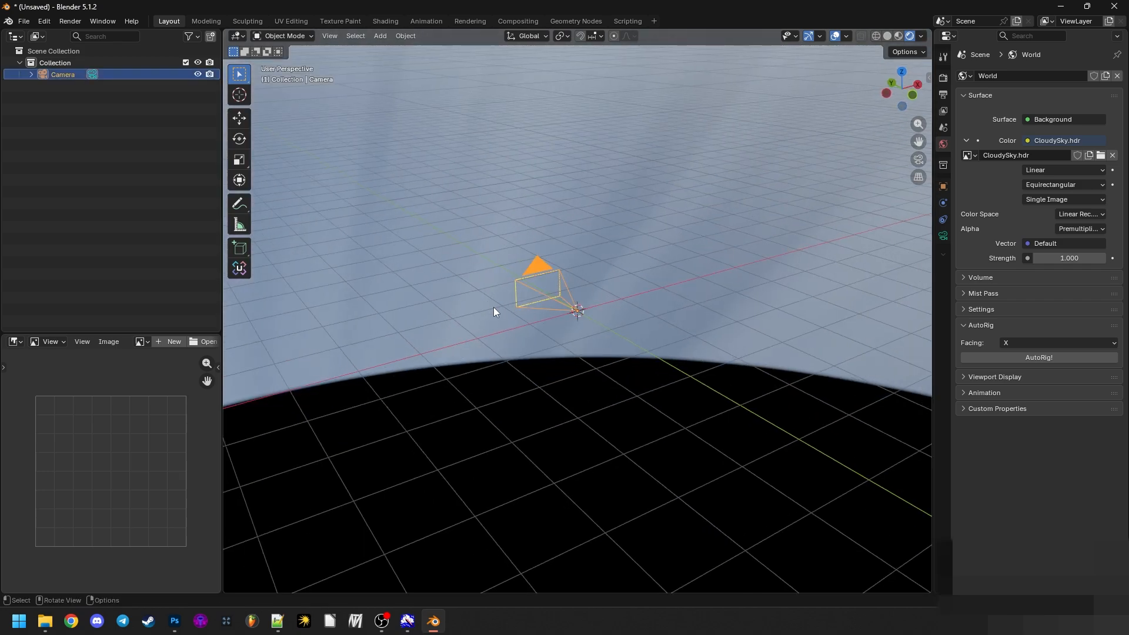
key(n)
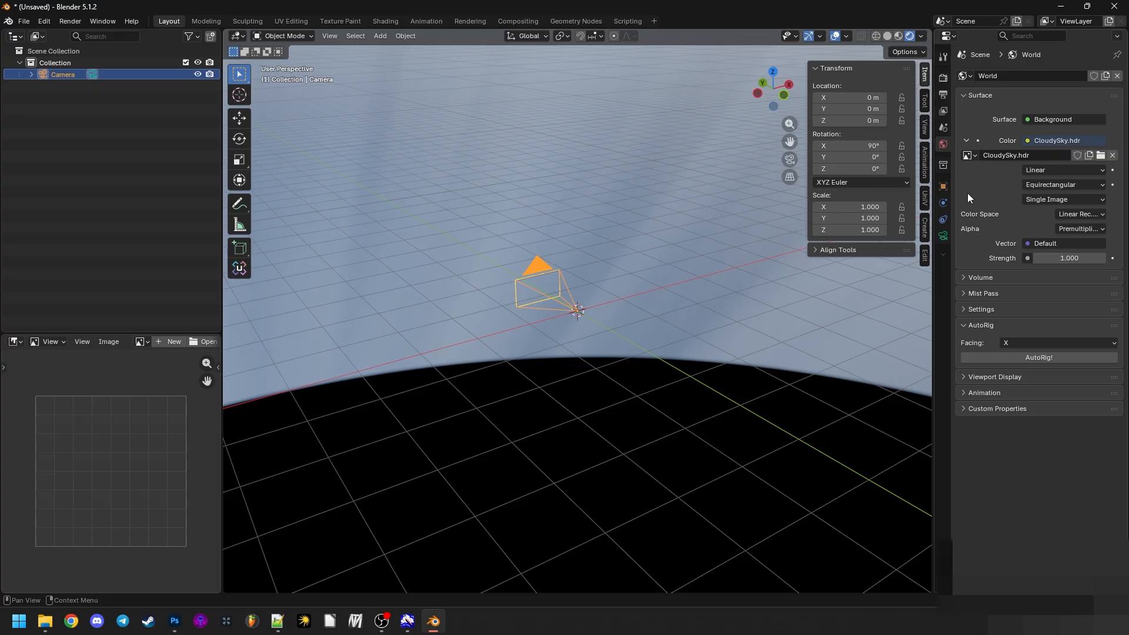
key(n)
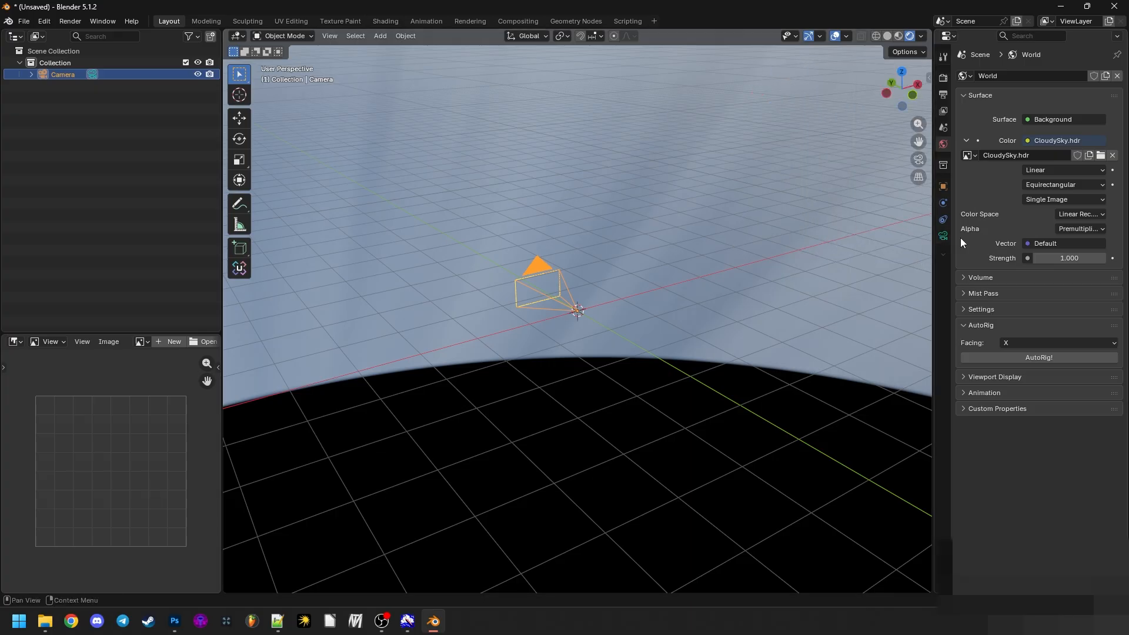
- Show the selected camera's lens settings and choose Perspective as its type
click(588, 272)
click(573, 287)
click(942, 237)
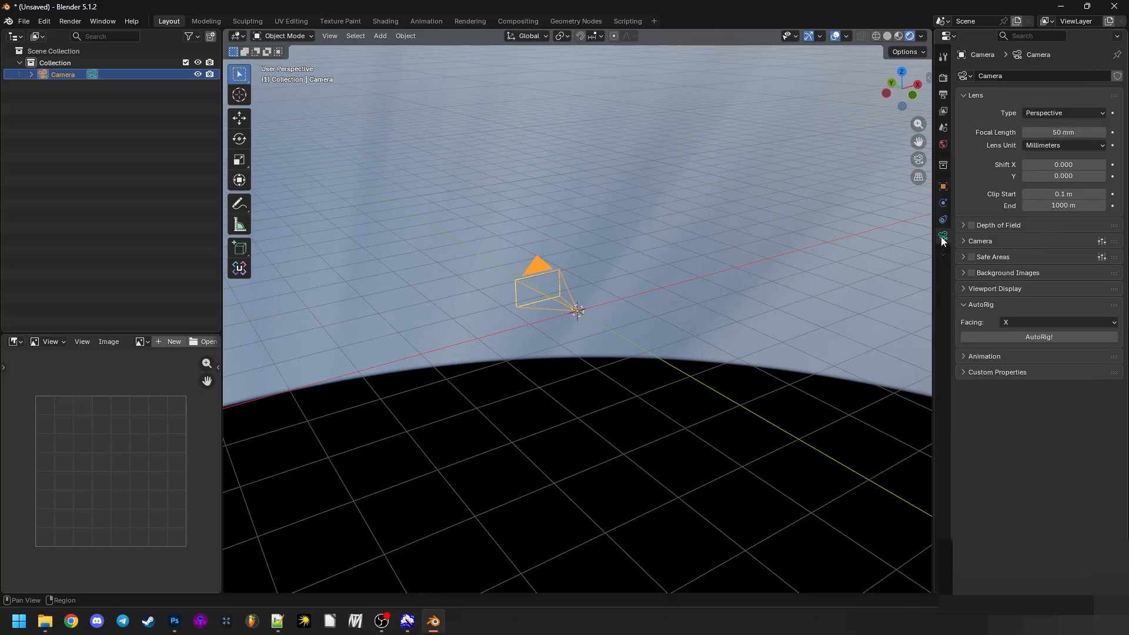
drag(378, 210, 426, 191)
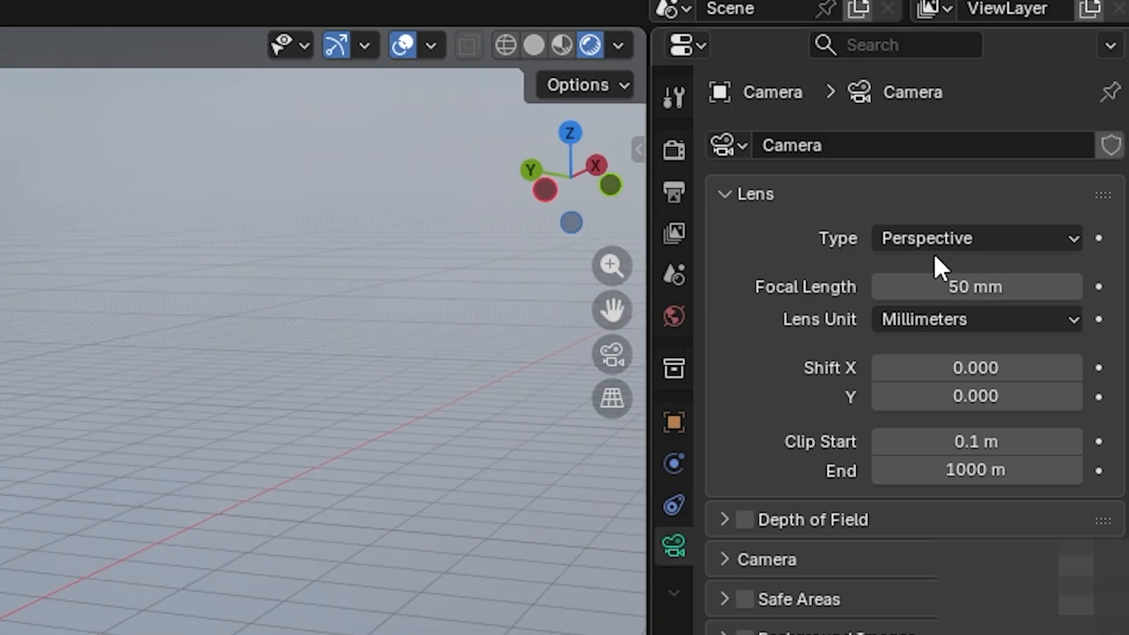
click(924, 239)
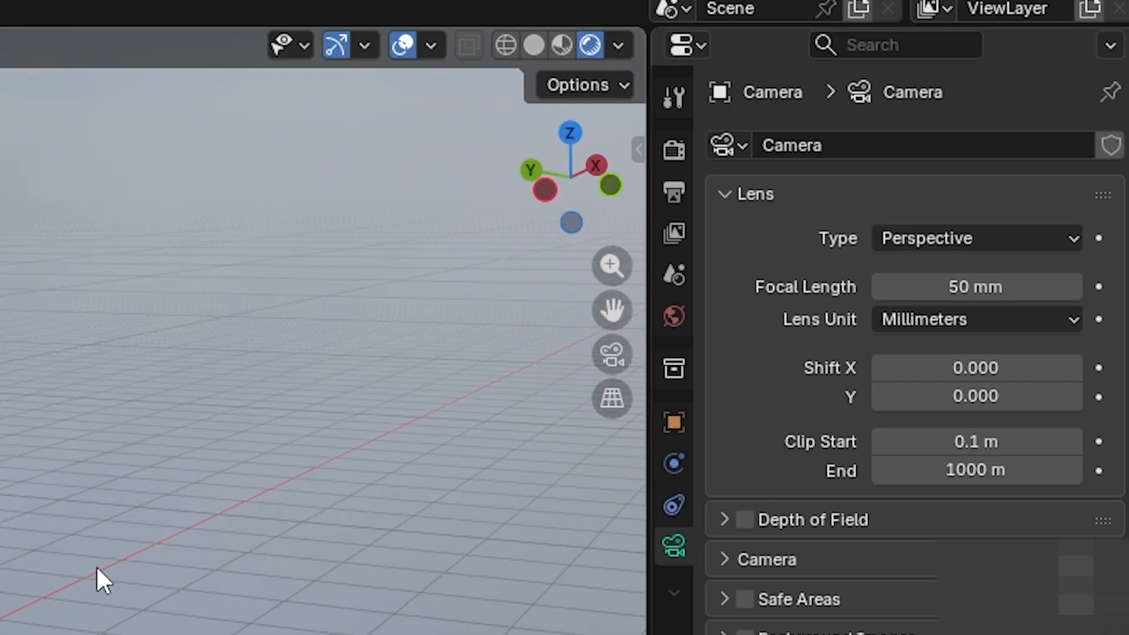
click(940, 237)
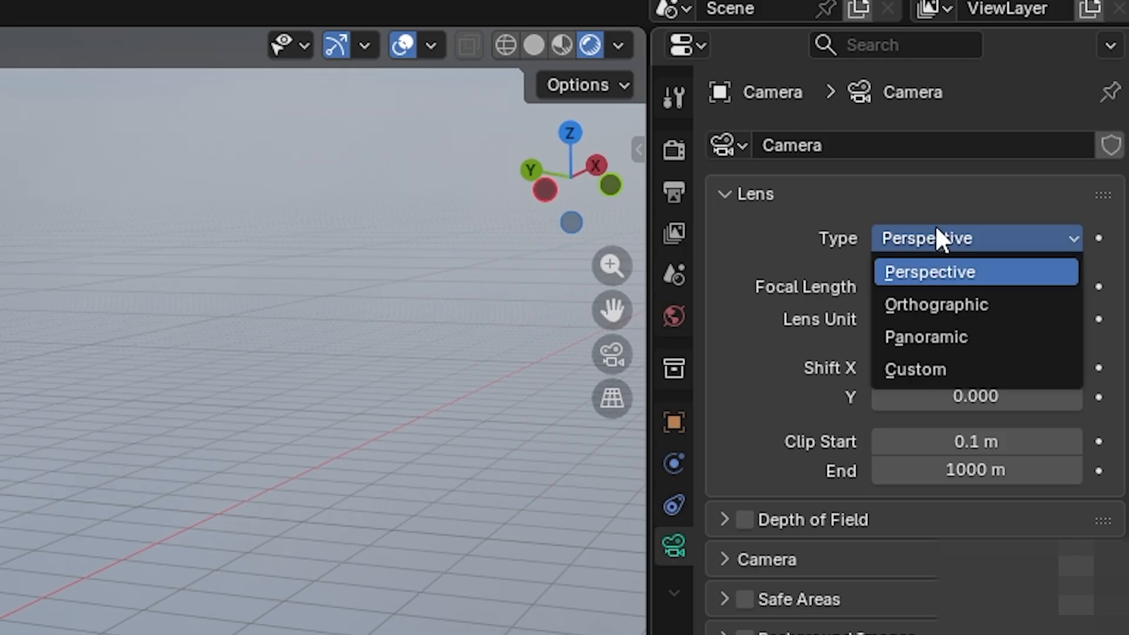
click(919, 266)
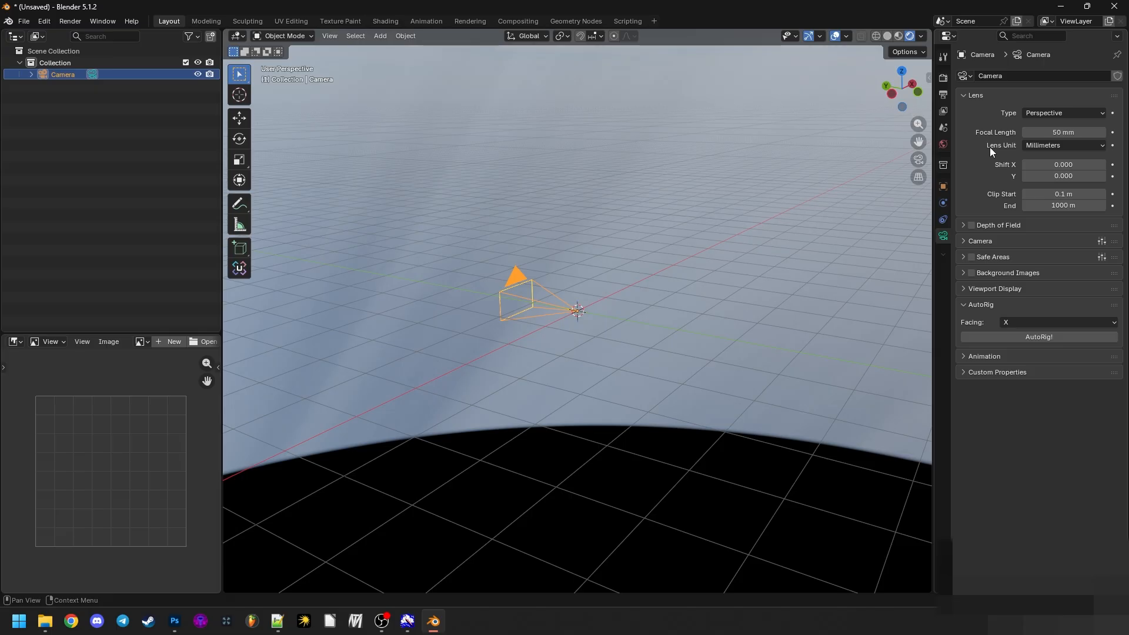
- Set the camera's lens unit to Field of View and its field of view to 90°
click(940, 319)
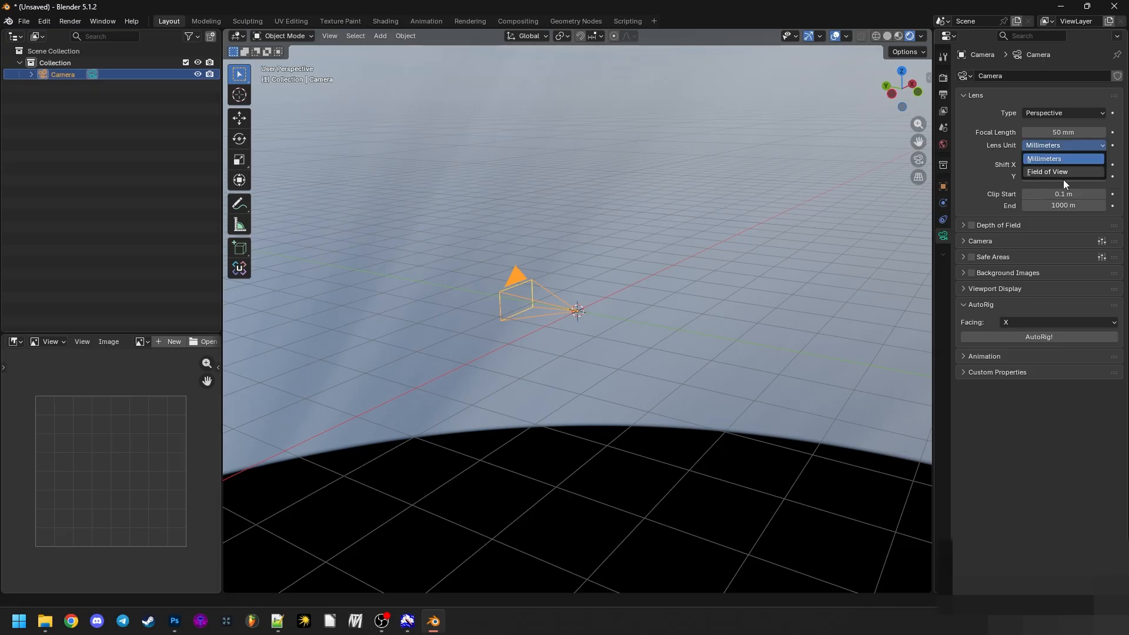
click(1061, 175)
drag(538, 311, 495, 322)
click(1068, 131)
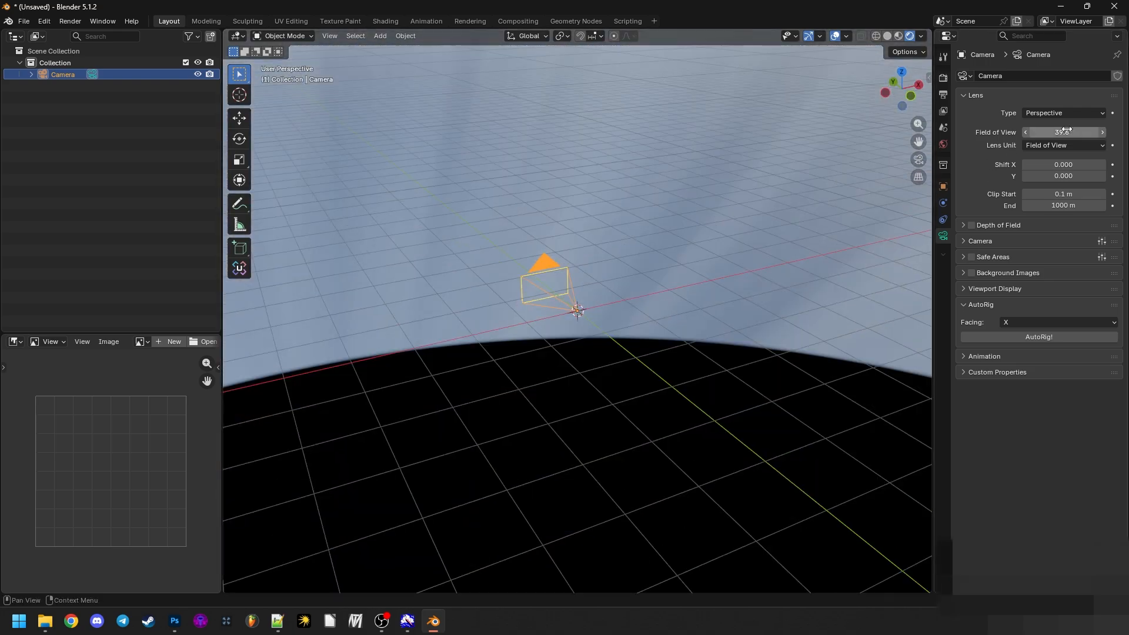
text(90)
key(Return)
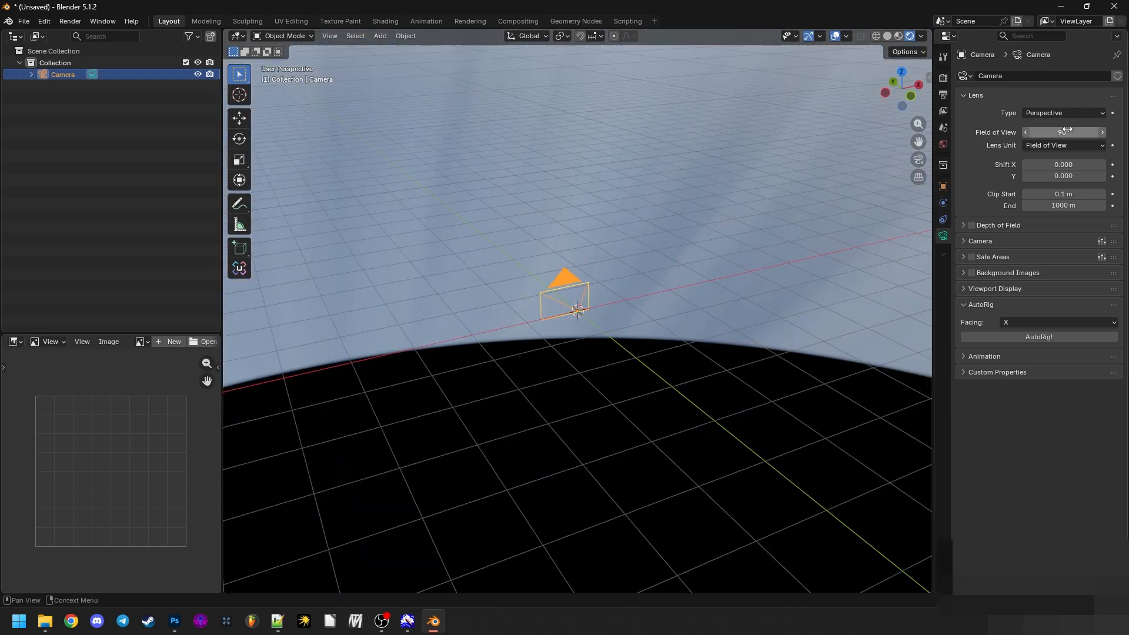
- Review the camera's depth of field and sensor settings, inspect it from other angles and deselect it
drag(743, 241, 588, 288)
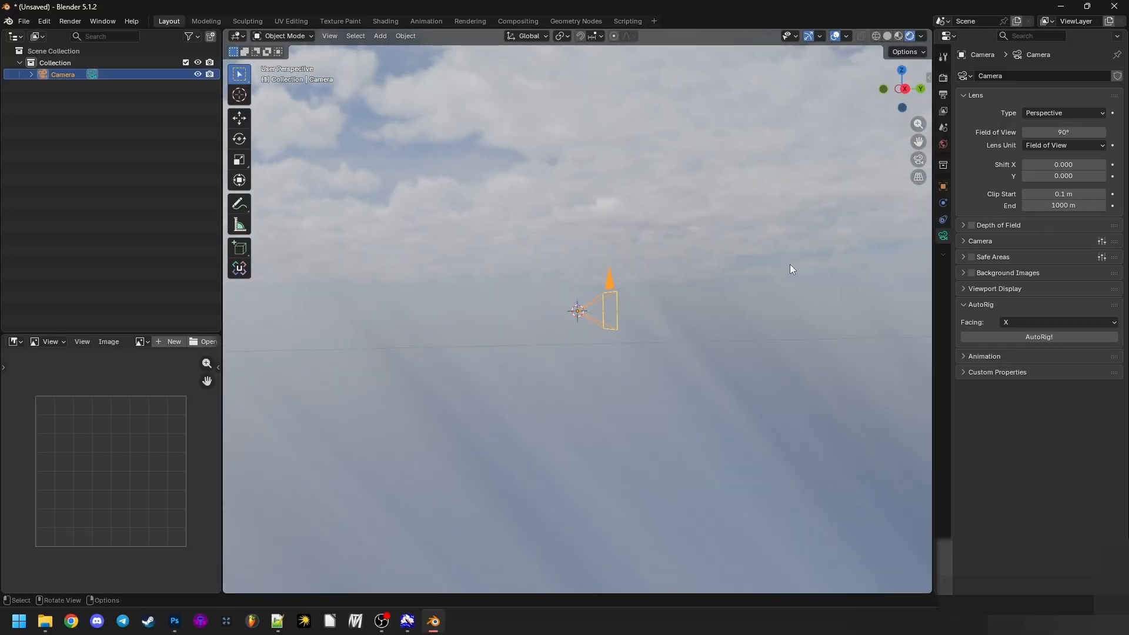
click(962, 225)
click(962, 226)
click(970, 241)
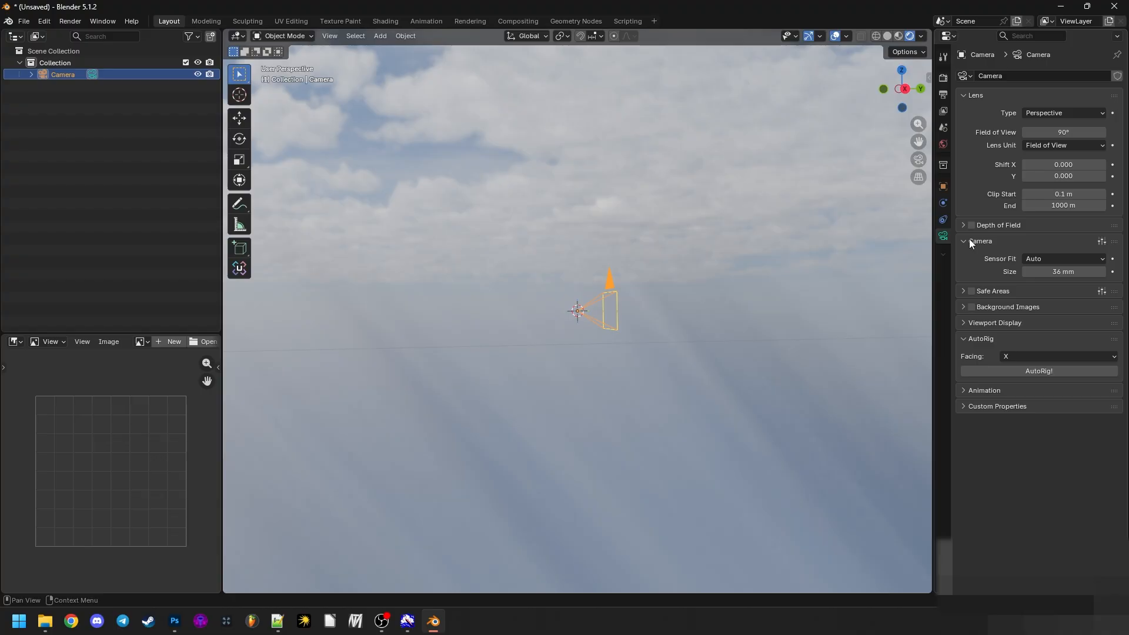
click(968, 240)
drag(529, 238, 664, 224)
drag(297, 417, 456, 448)
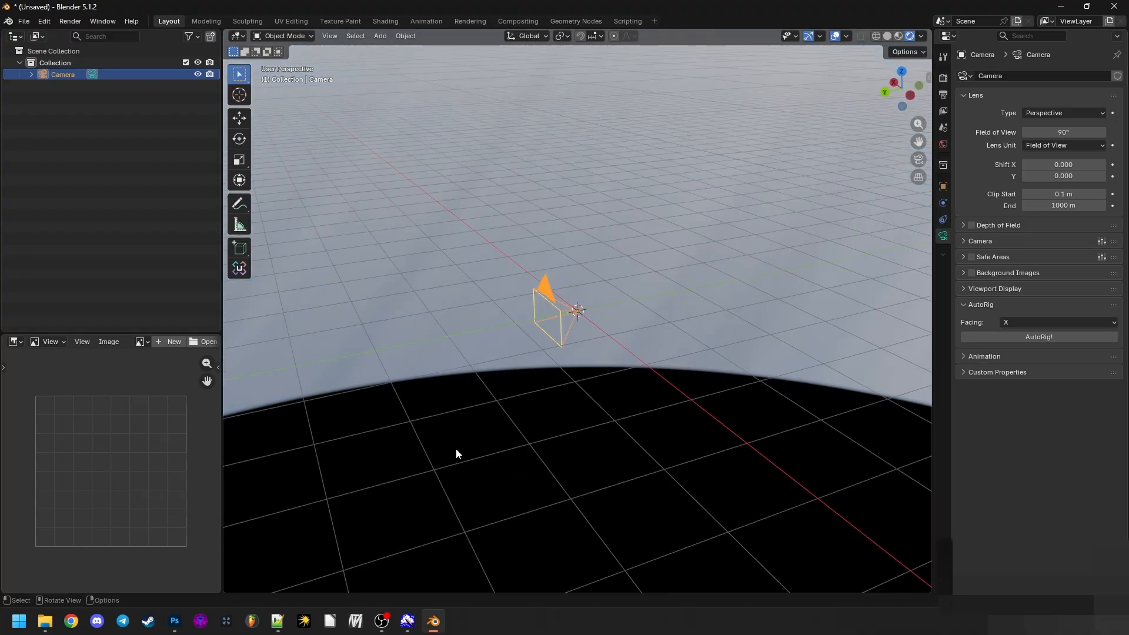
click(456, 448)
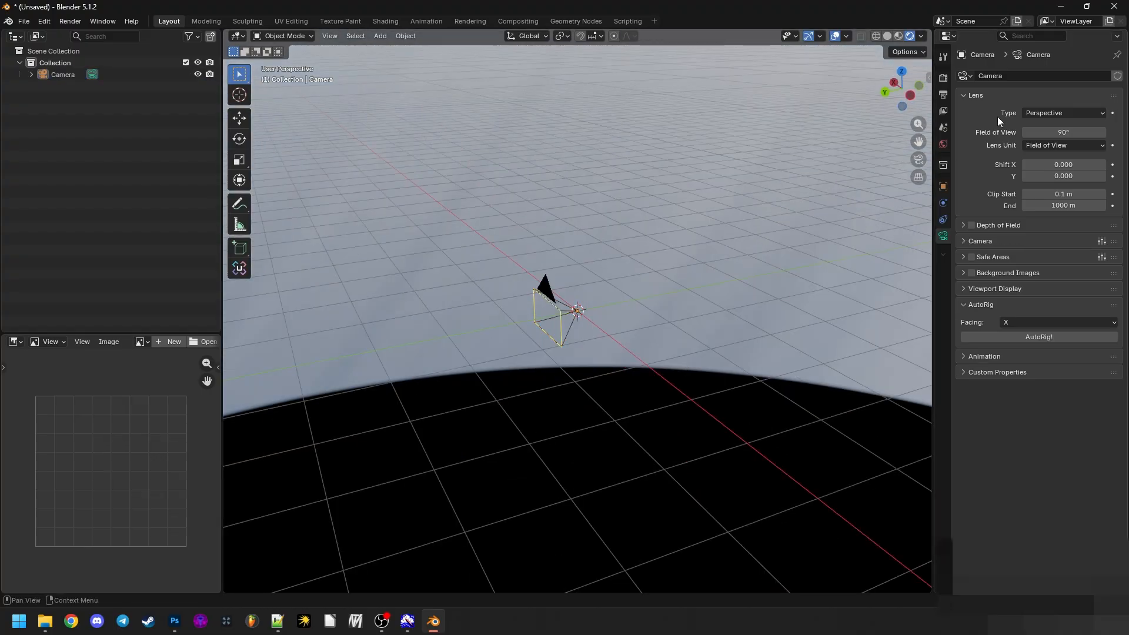
- Set the scene's output resolution to 512 px in both X and Y so the camera frame is square
drag(634, 219, 500, 207)
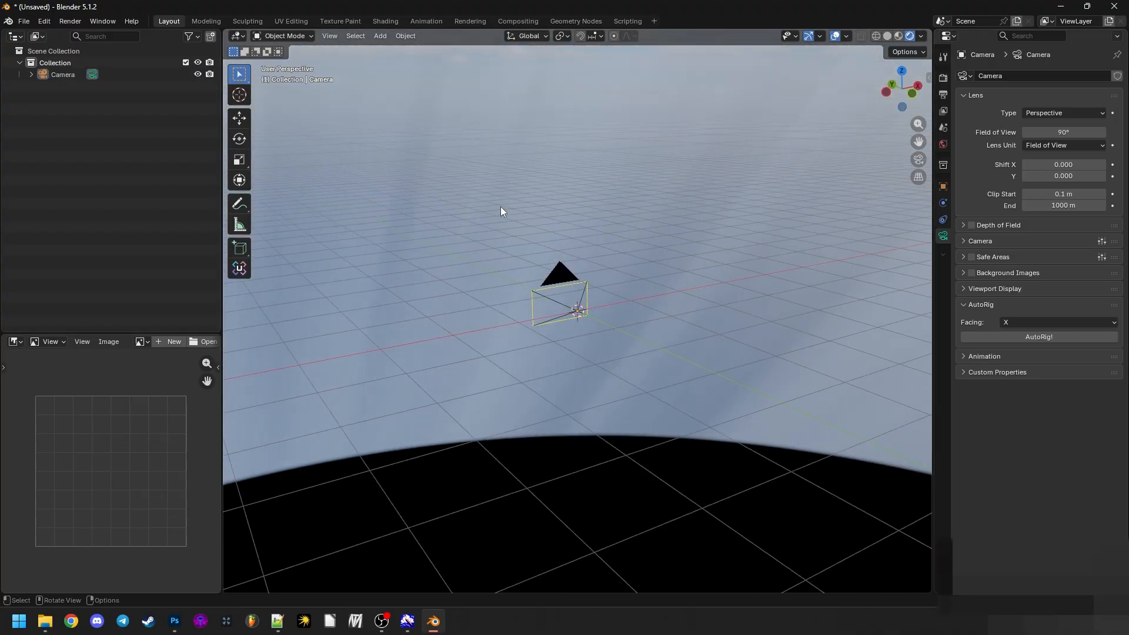
click(943, 78)
click(943, 94)
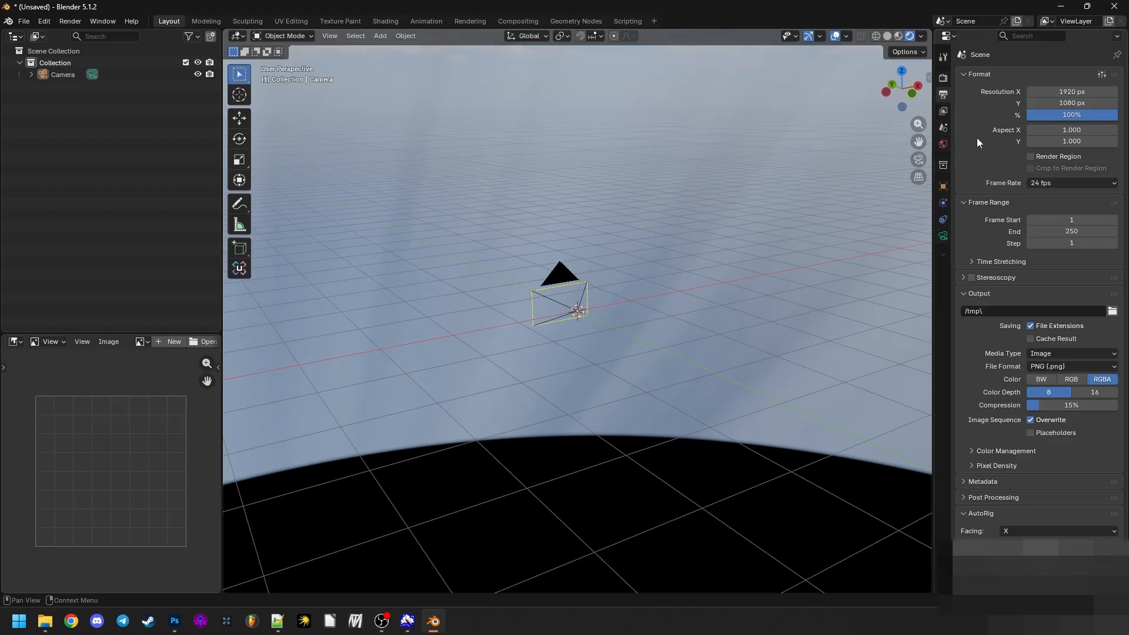
drag(611, 299, 653, 223)
click(602, 291)
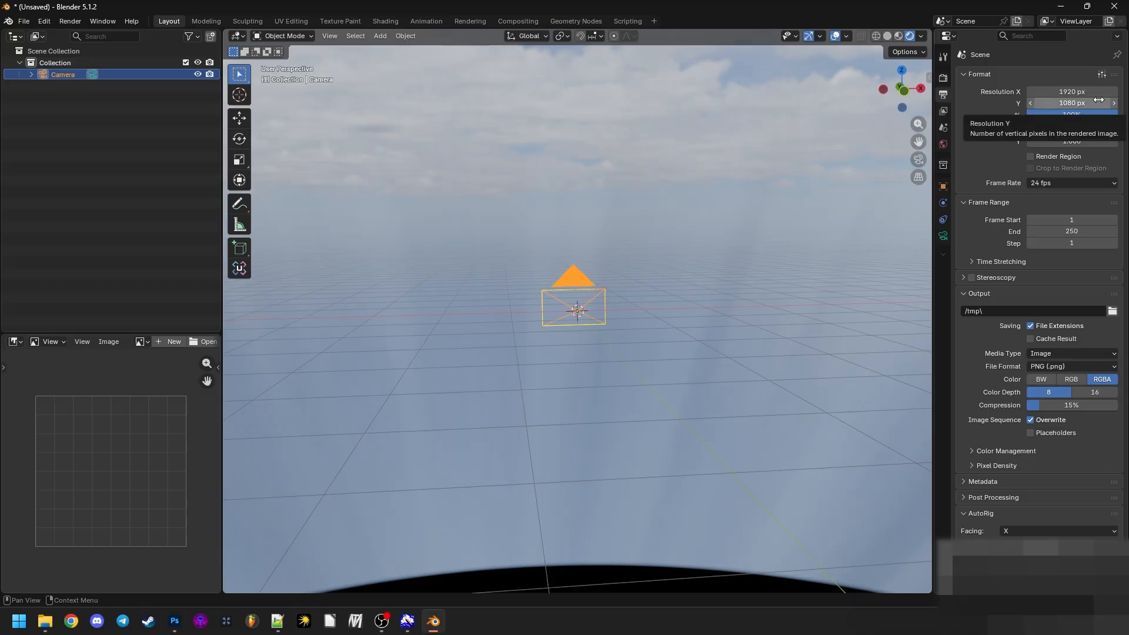
click(1098, 100)
text(512)
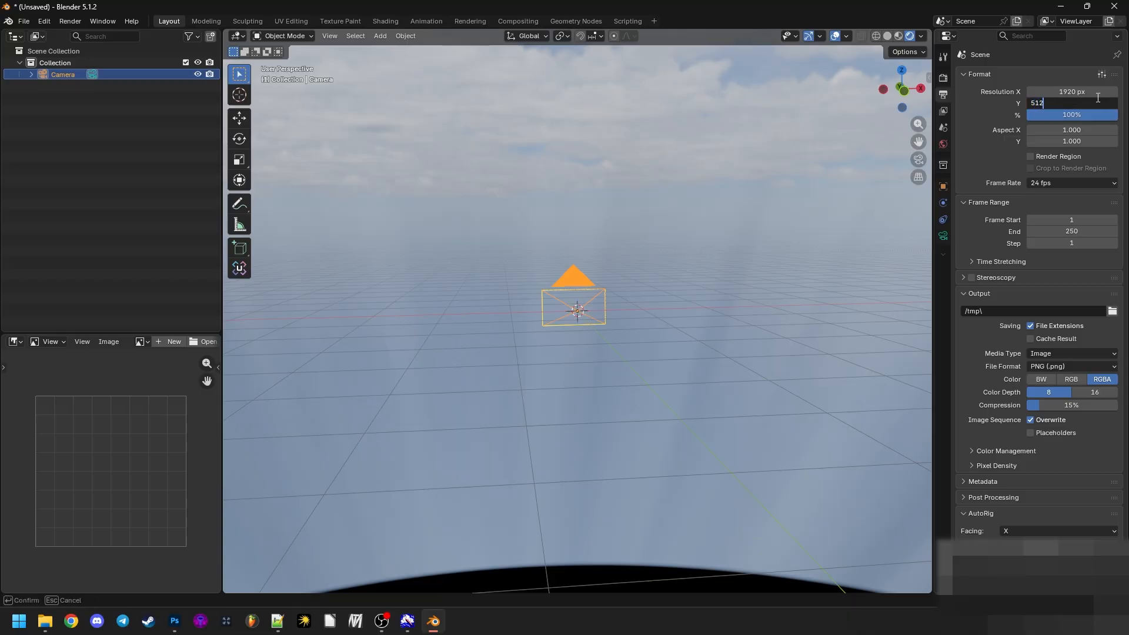
key(Return)
click(1081, 90)
text(512)
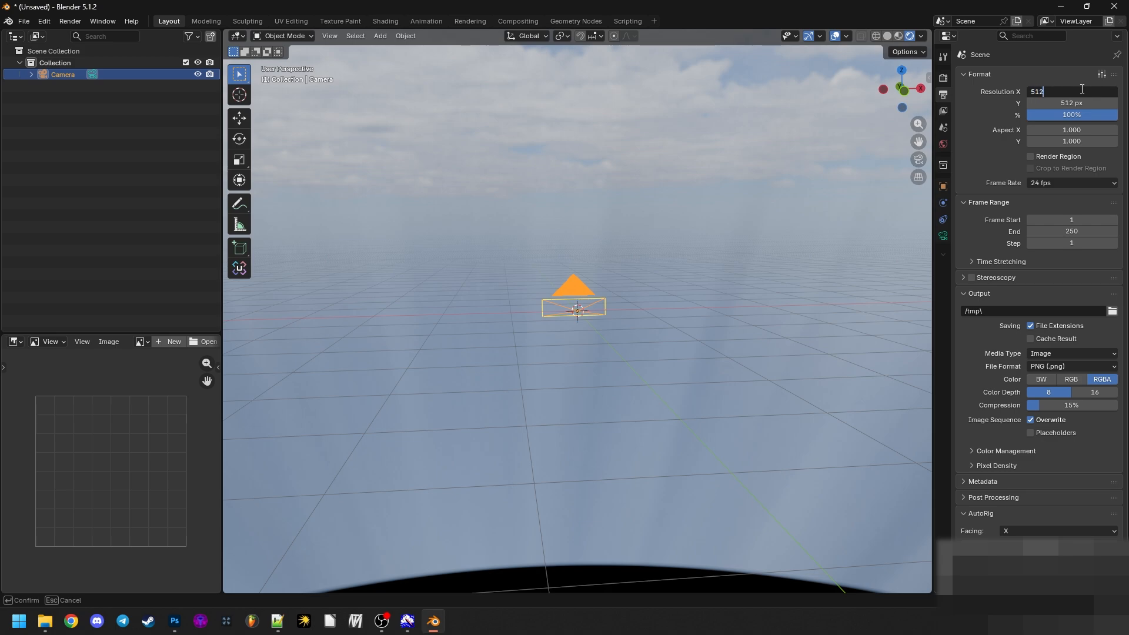
key(Return)
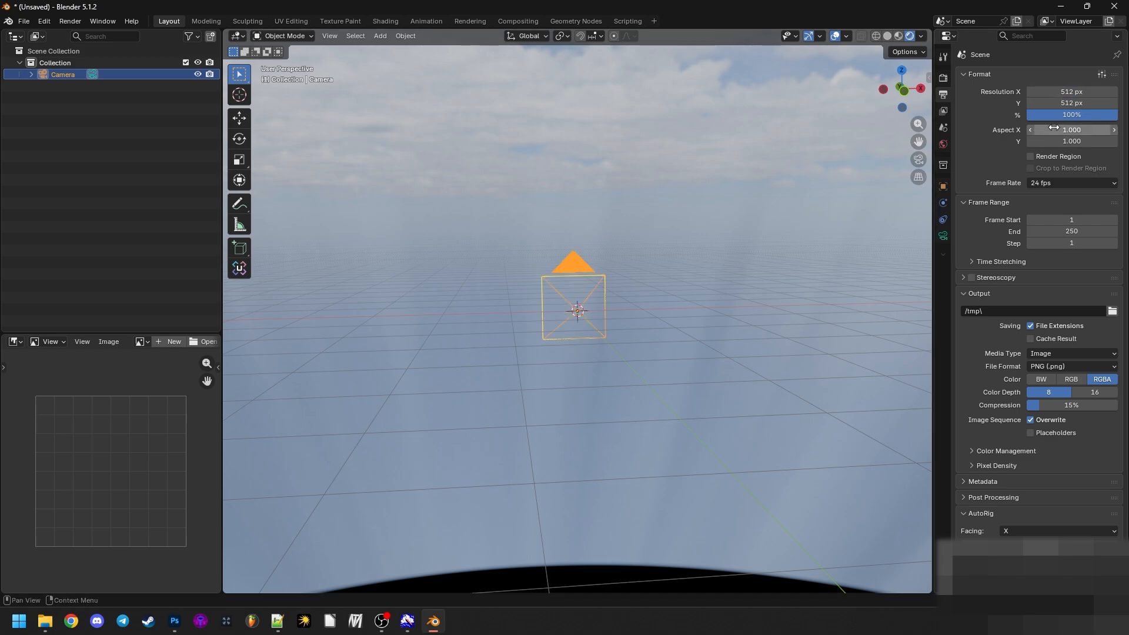
- Set the render output's file format to Radiance HDR (.hdr) with Image as the media type, and deselect the camera
click(1014, 293)
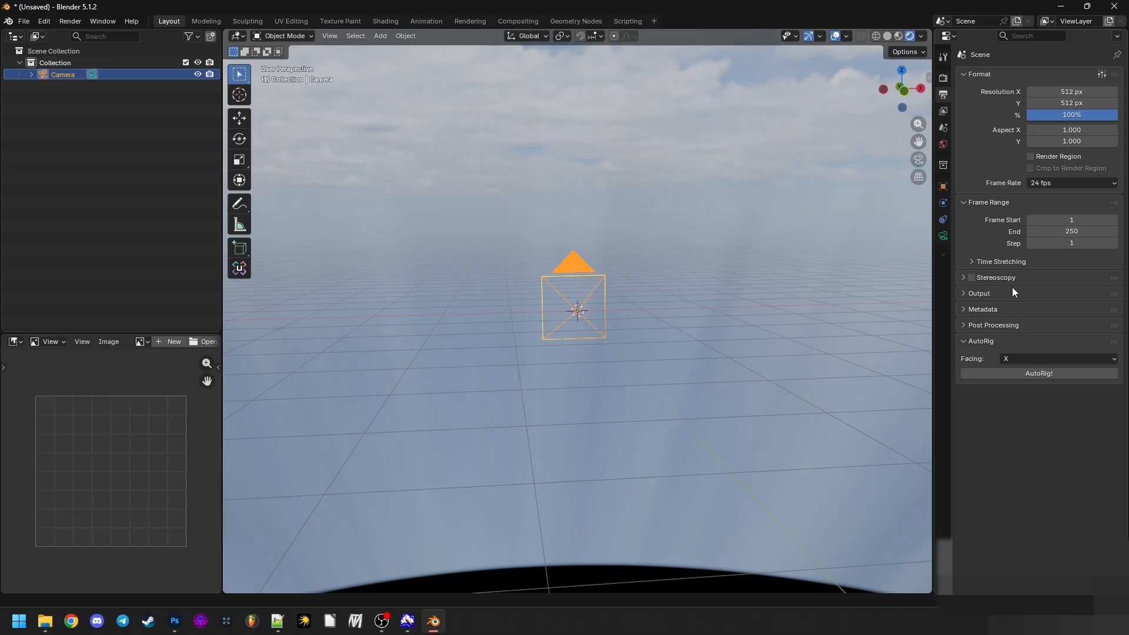
click(1013, 293)
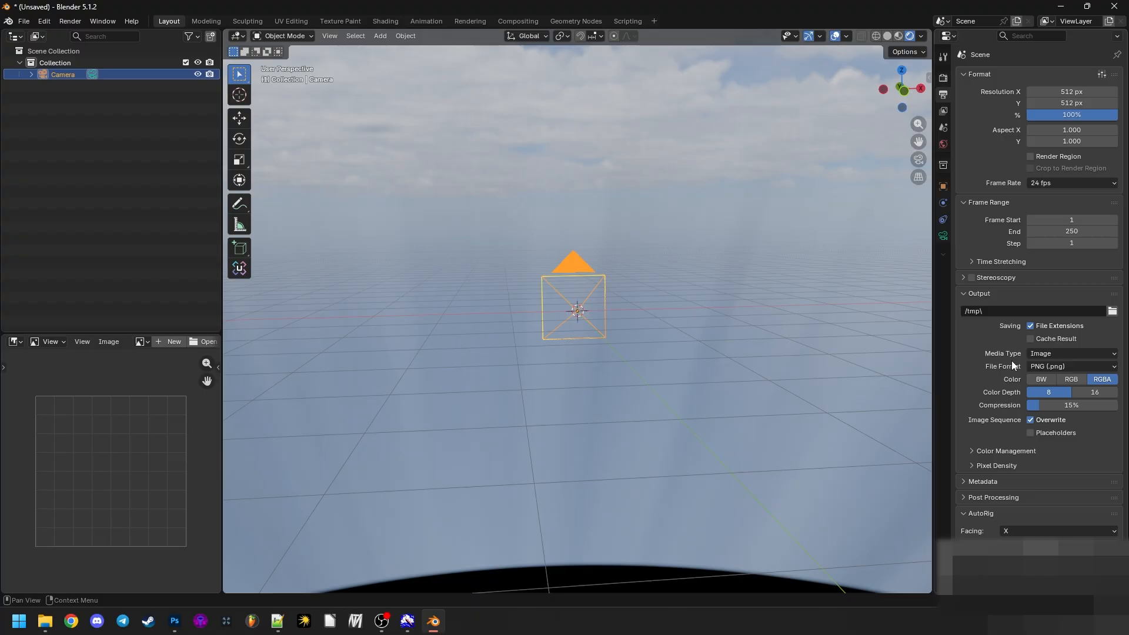
click(1033, 354)
click(1035, 355)
click(1078, 365)
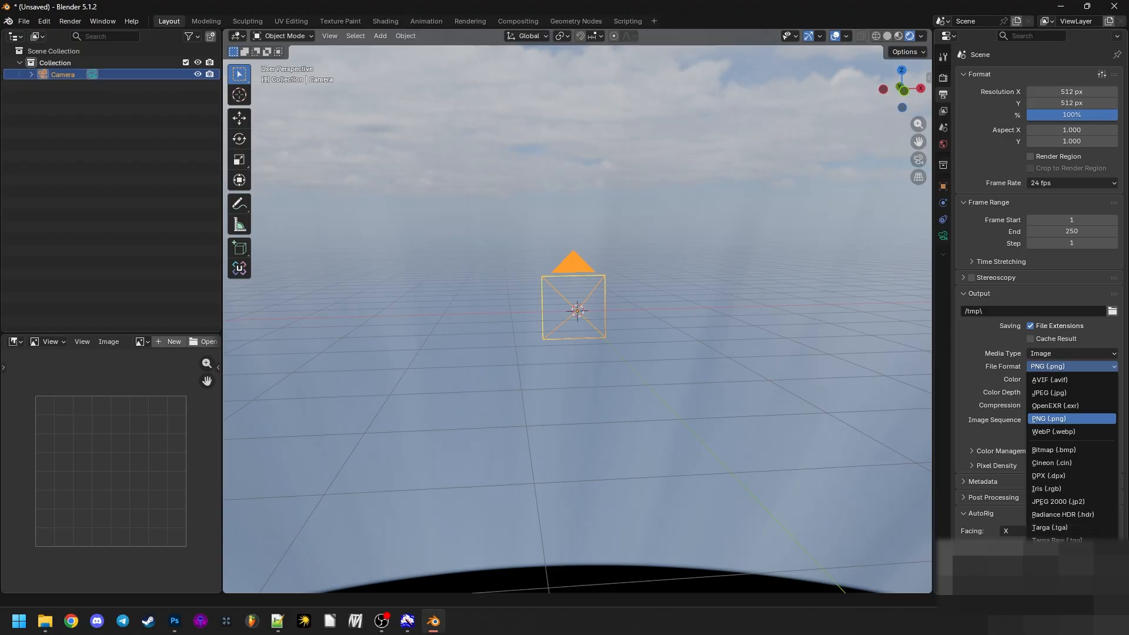
click(1050, 513)
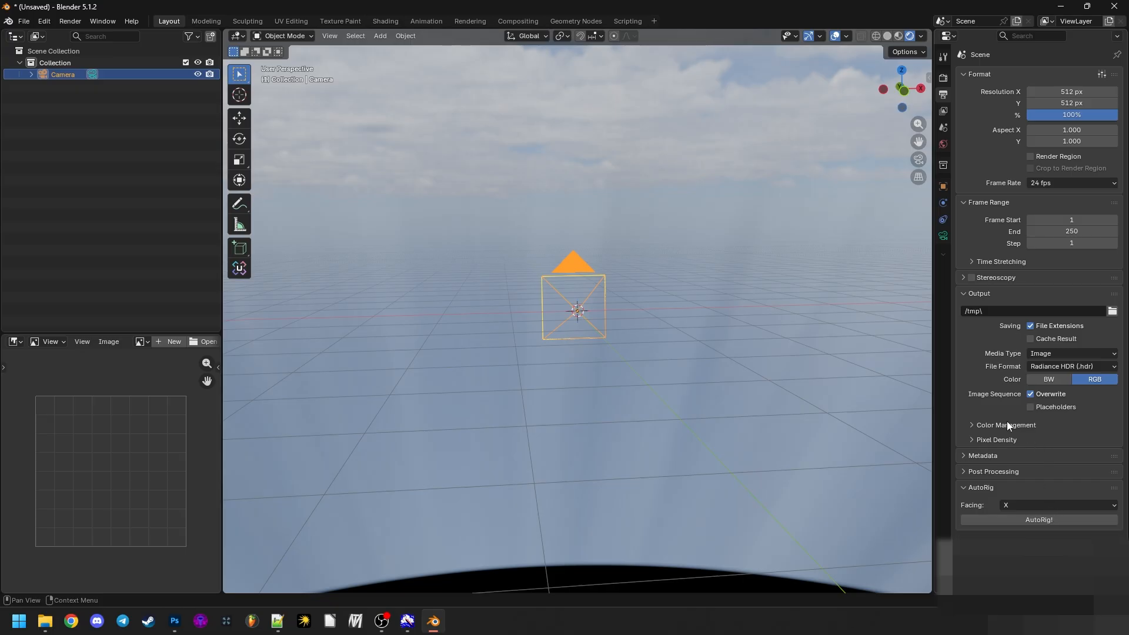
drag(639, 355, 572, 342)
scroll(594, 347, up, 4)
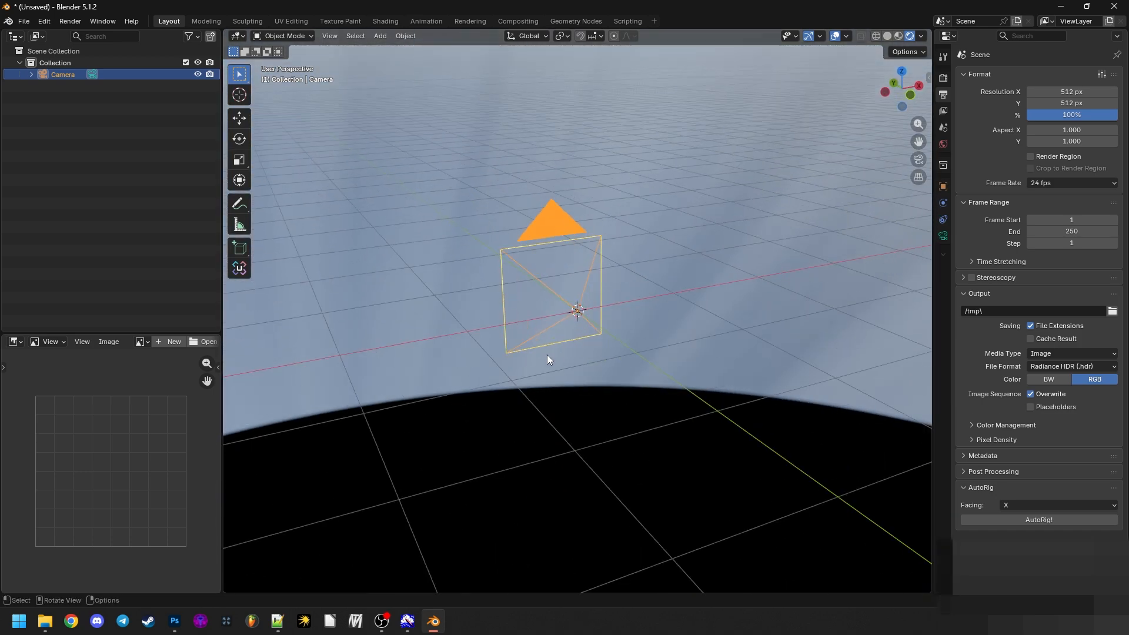
click(547, 354)
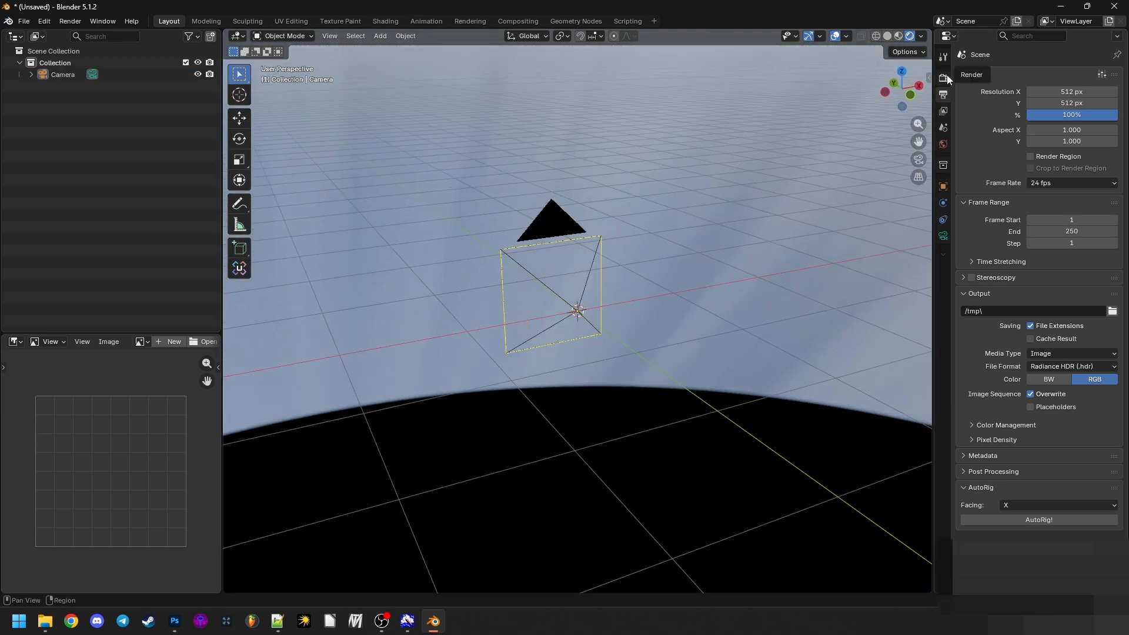
- Open the system preferences and check which Cycles render device type and hardware are enabled
click(47, 21)
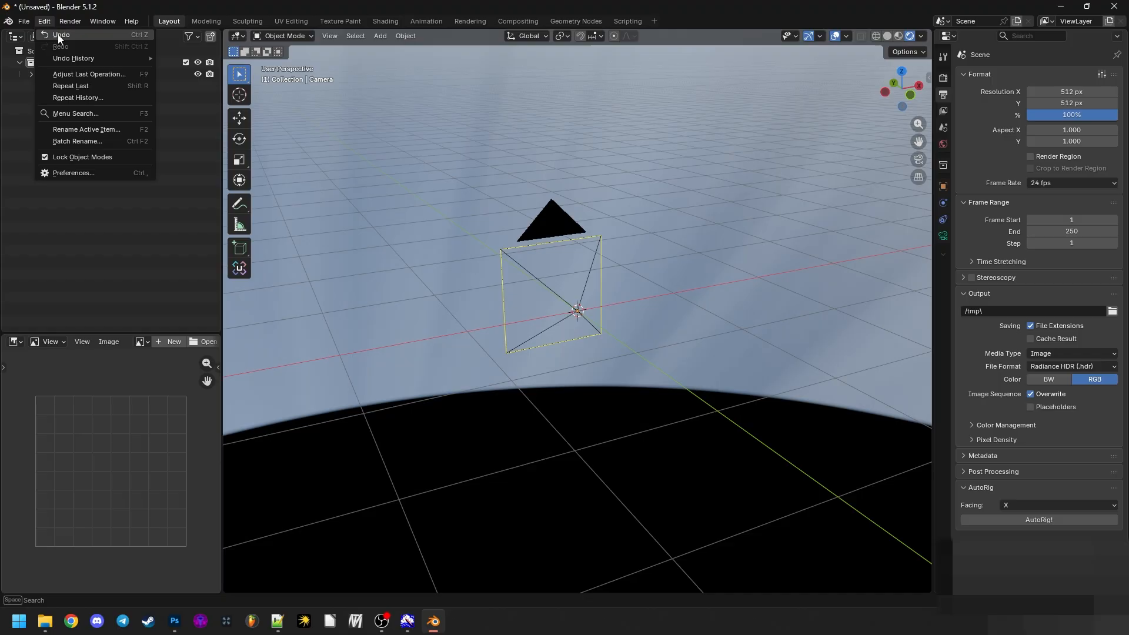
click(83, 172)
drag(327, 172, 647, 172)
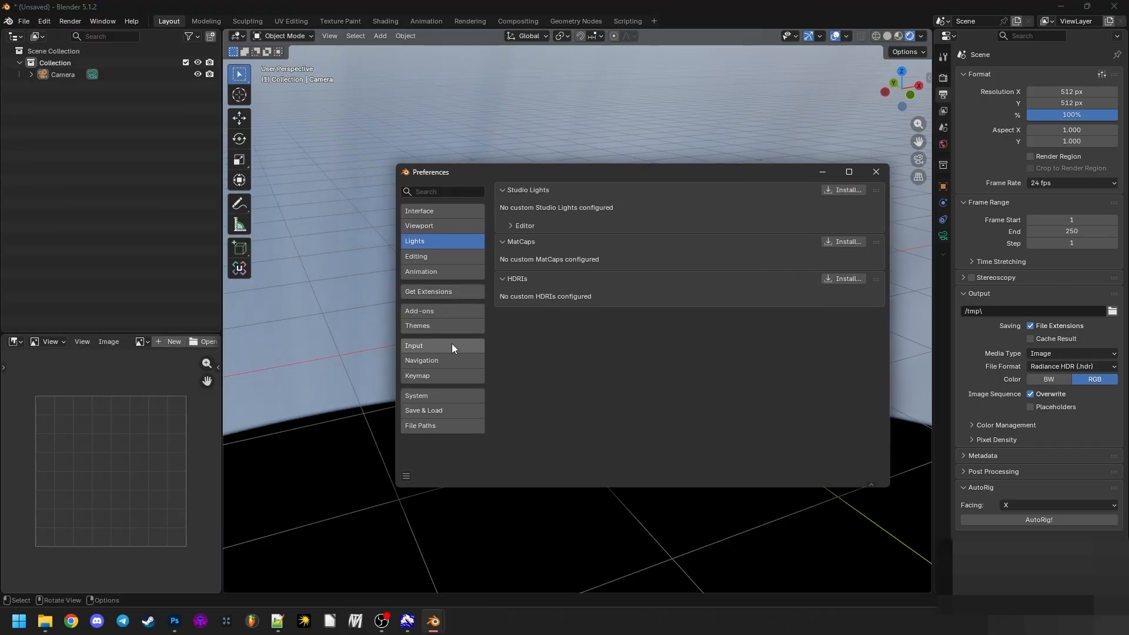
click(442, 224)
click(438, 256)
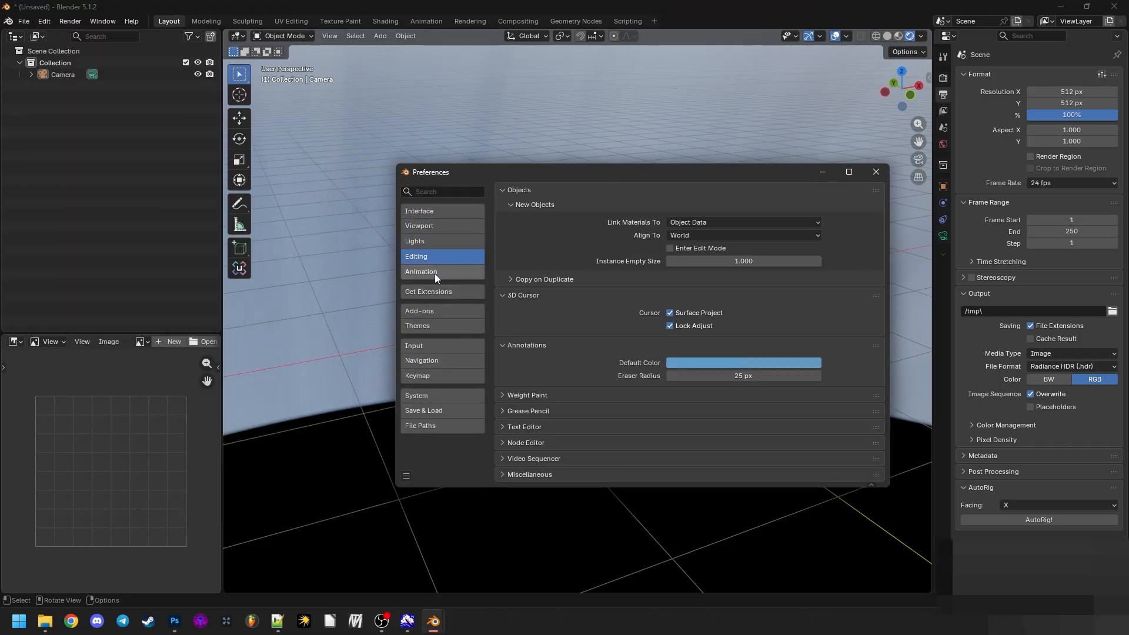
click(435, 292)
click(436, 311)
click(438, 325)
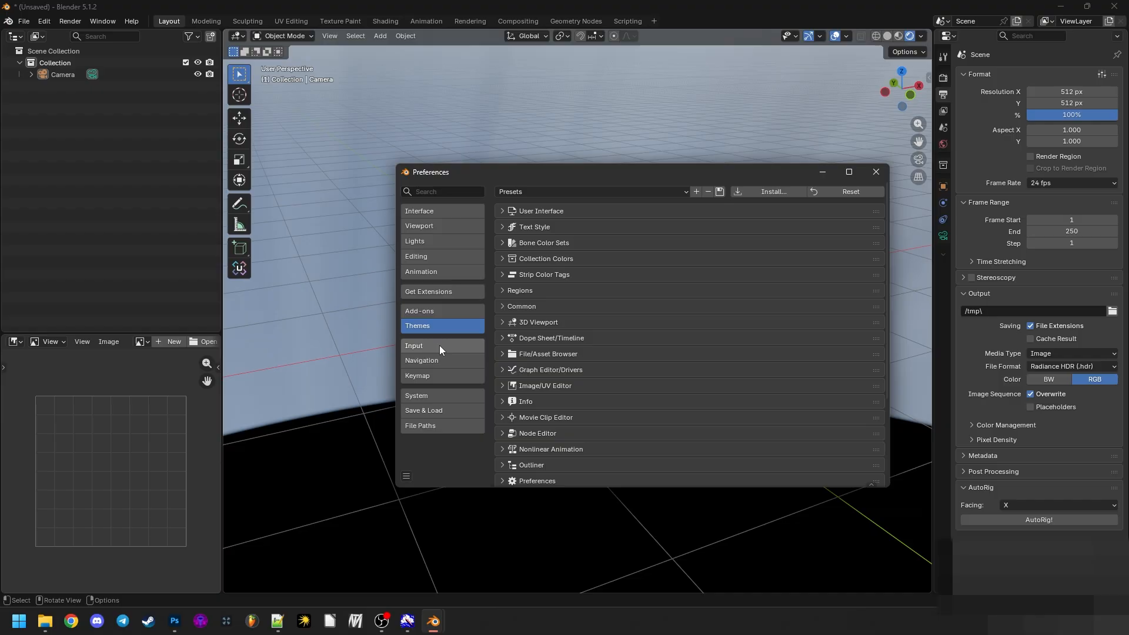
click(448, 395)
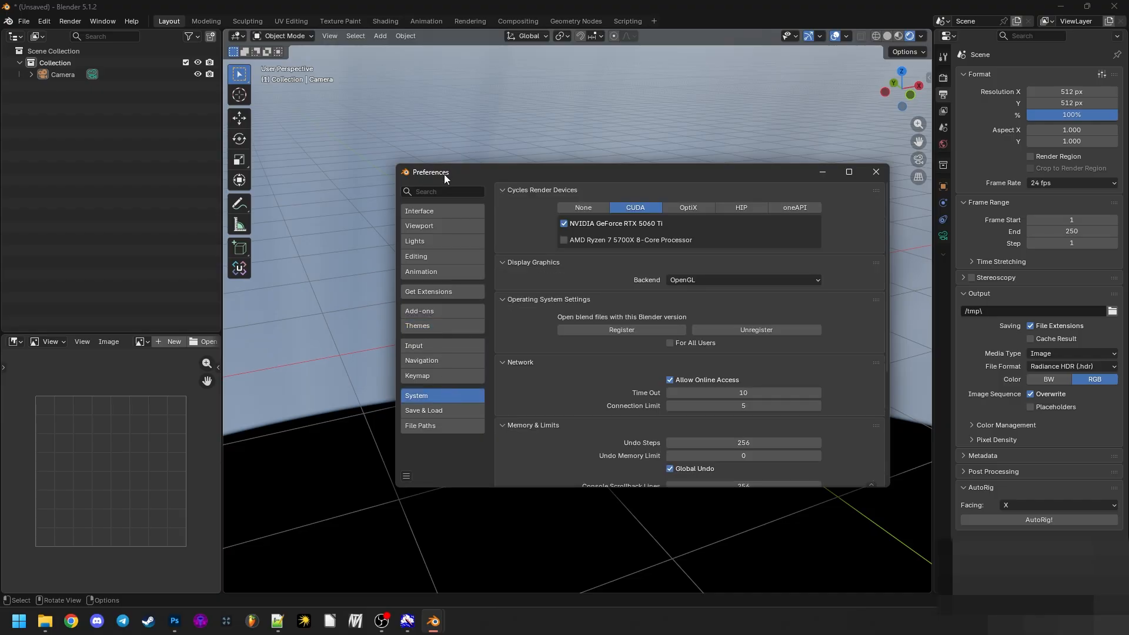
drag(444, 174, 421, 168)
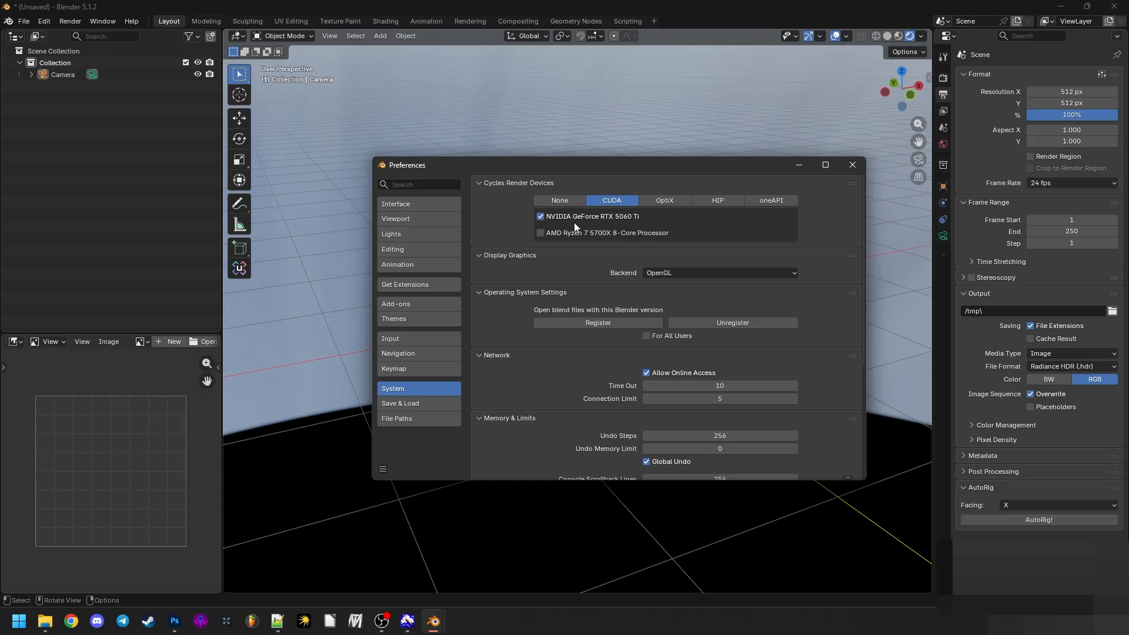
- Close the preferences and set the render engine to Cycles with GPU Compute as the device
click(853, 164)
click(950, 77)
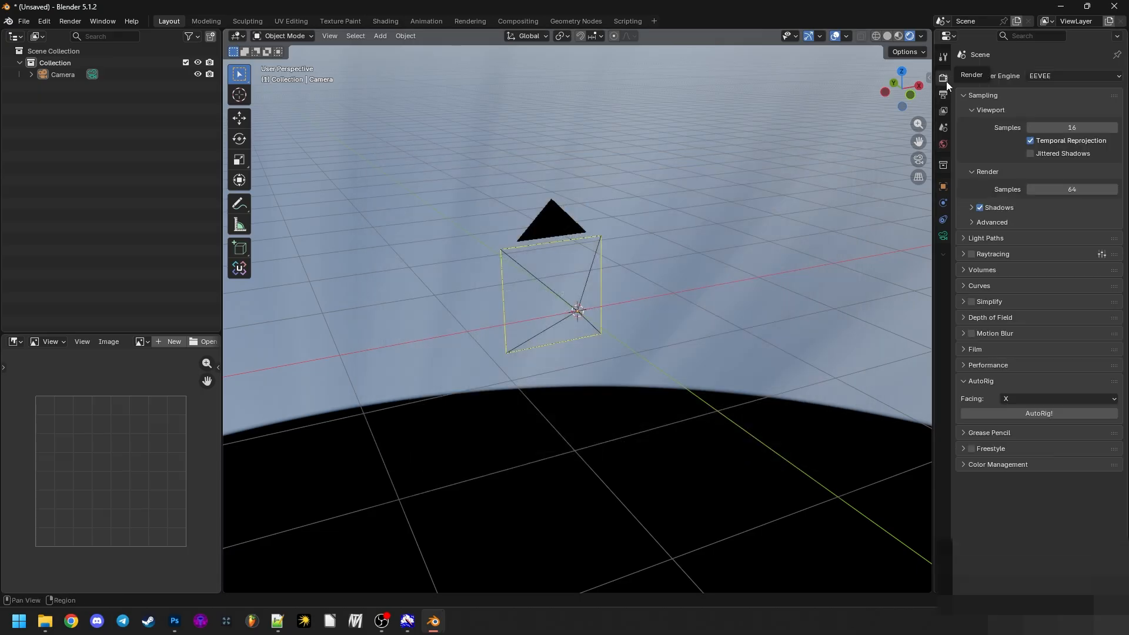
drag(901, 105, 792, 184)
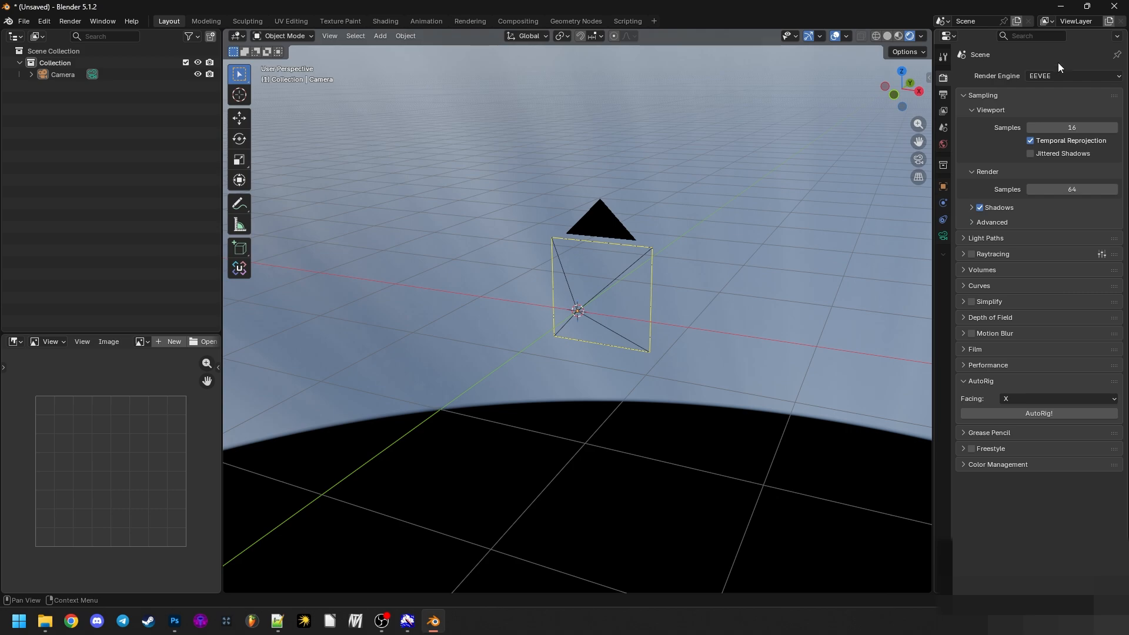
click(1050, 76)
click(1049, 115)
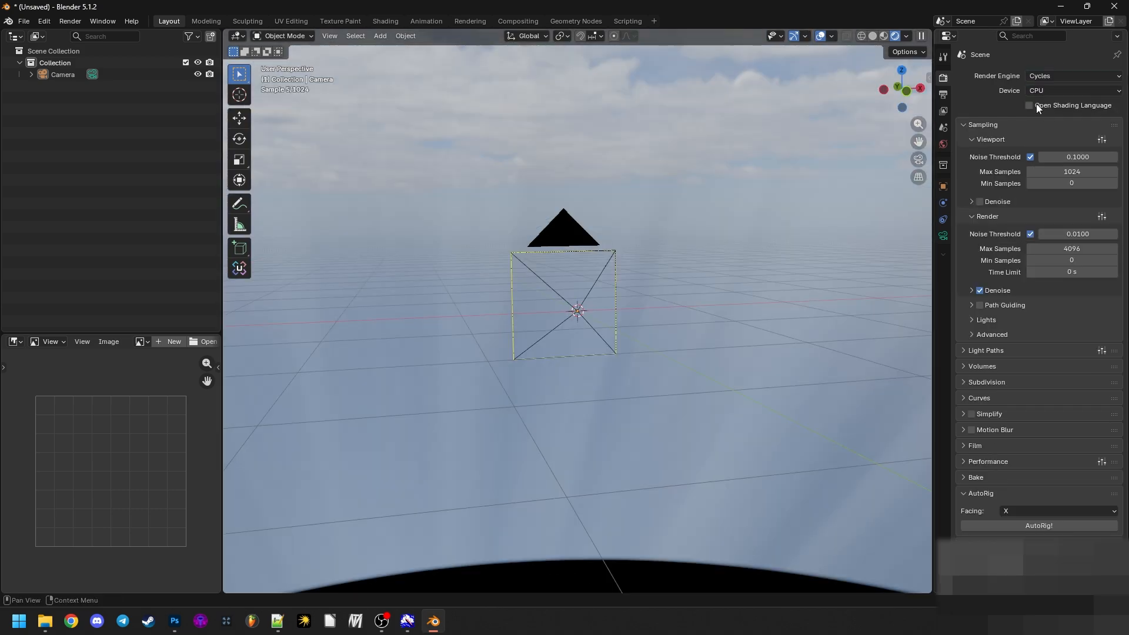
click(1037, 91)
click(1039, 119)
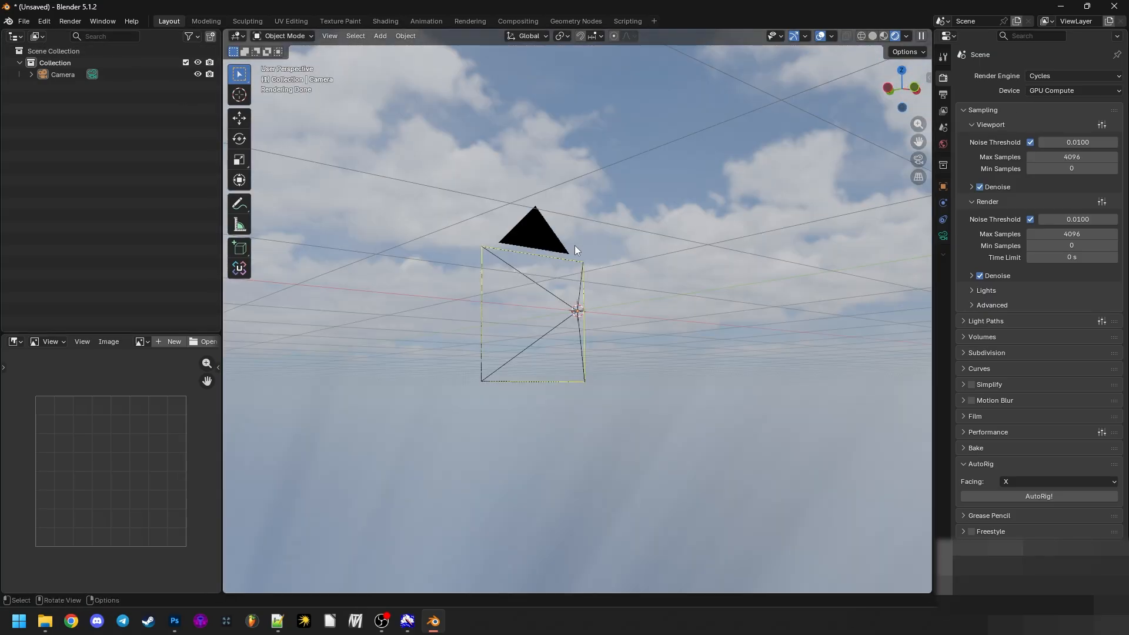
- Render a still image from the camera and inspect the full frame of the result
drag(651, 223, 429, 456)
click(70, 21)
click(45, 22)
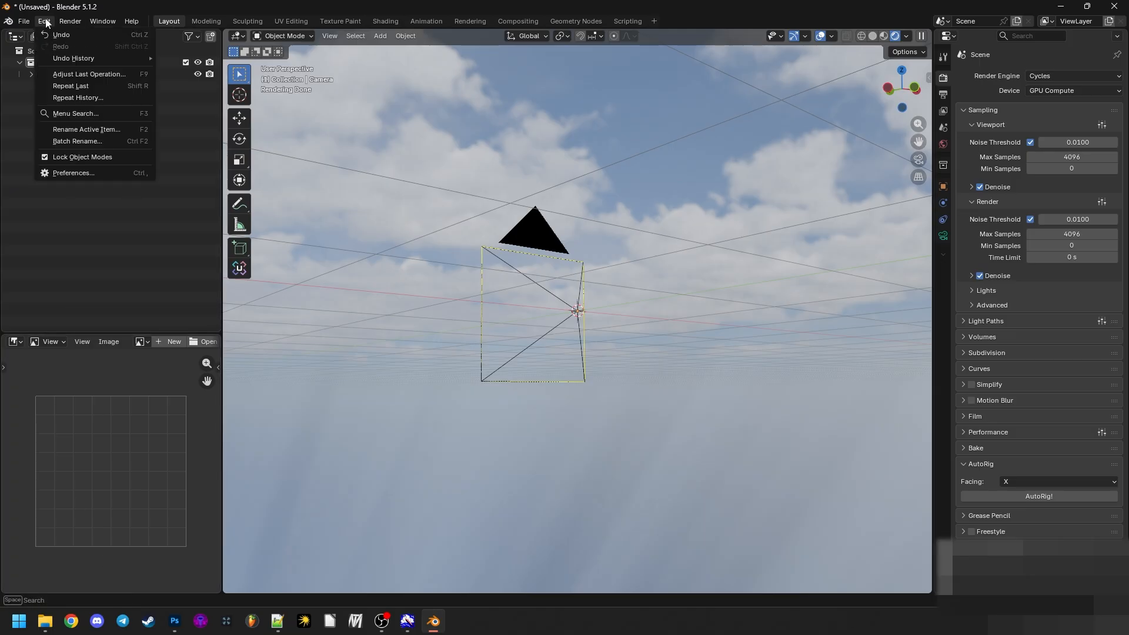
mouse_move(70, 22)
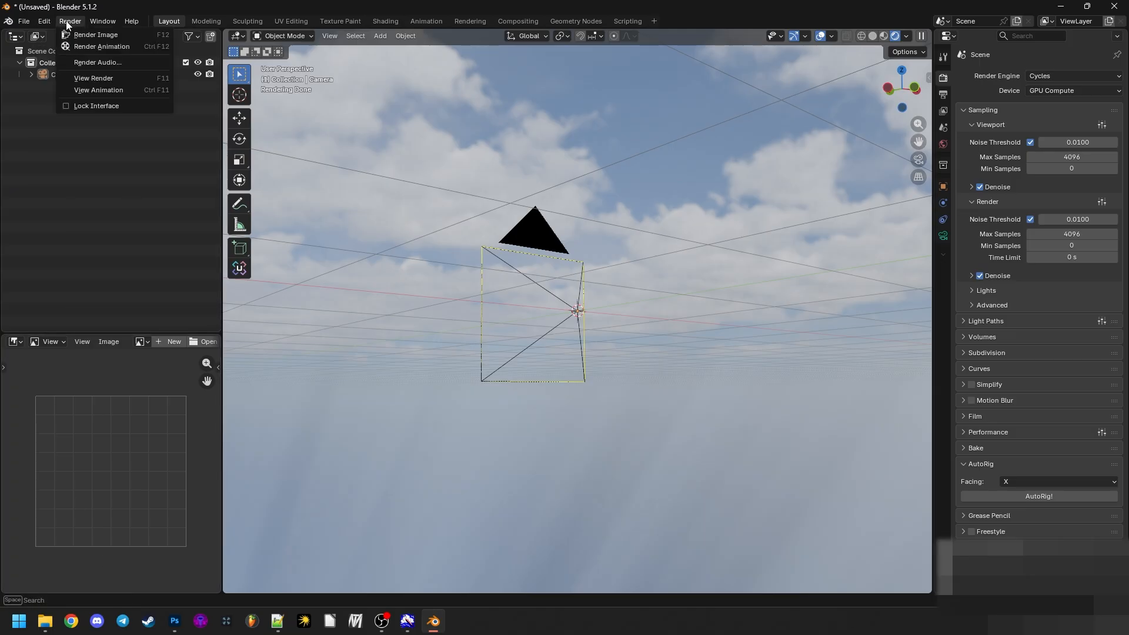
click(160, 35)
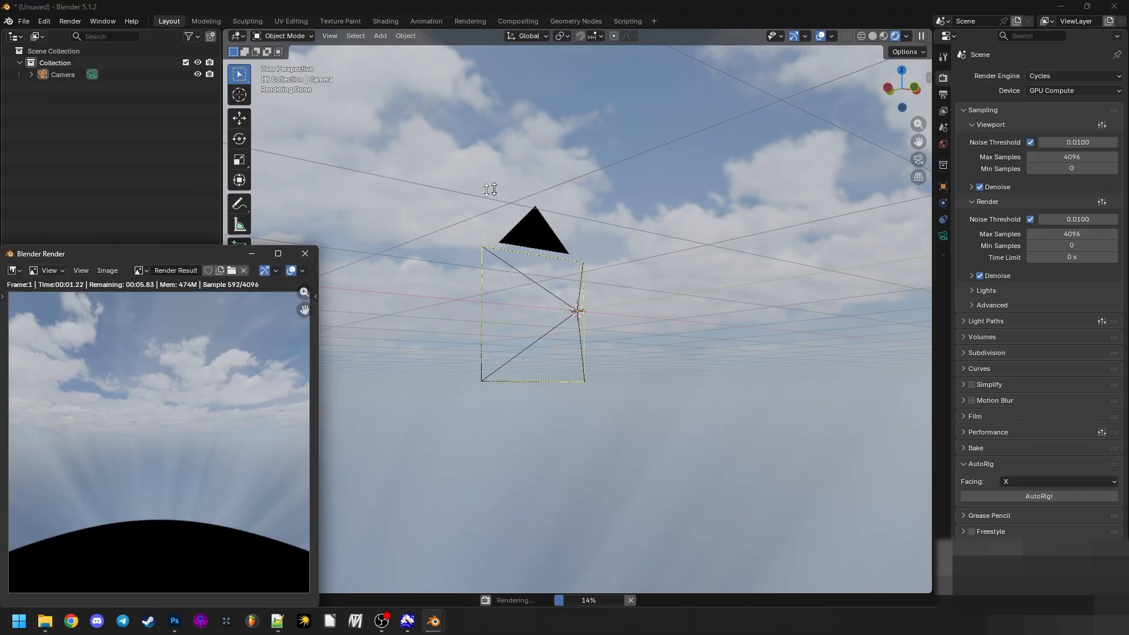
drag(198, 257, 620, 127)
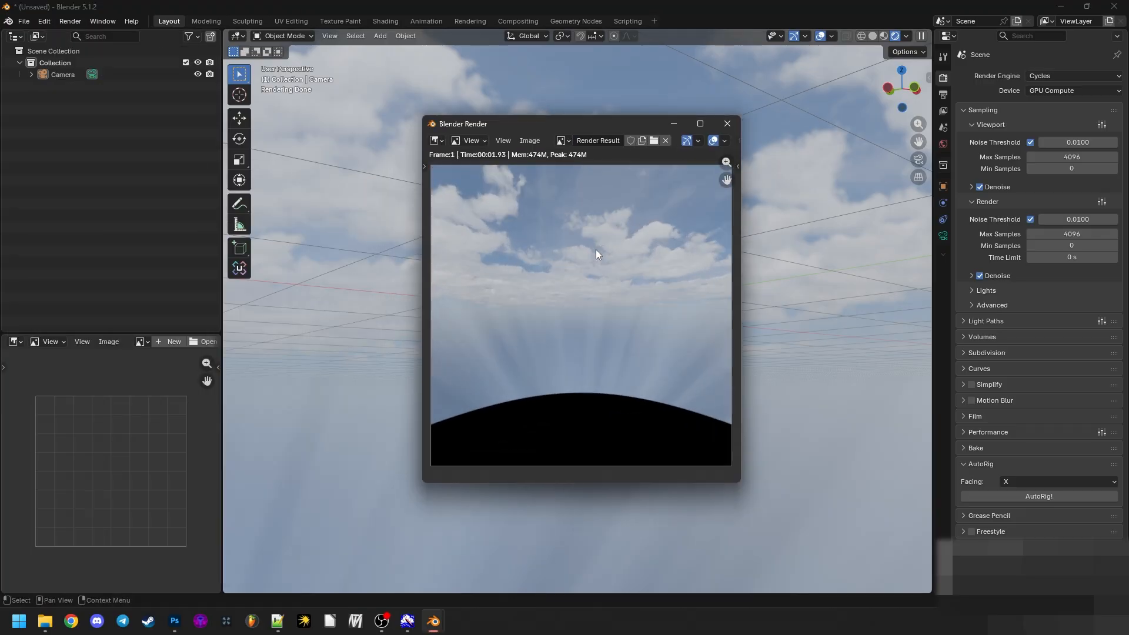
scroll(595, 249, down, 2)
scroll(590, 249, up, 1)
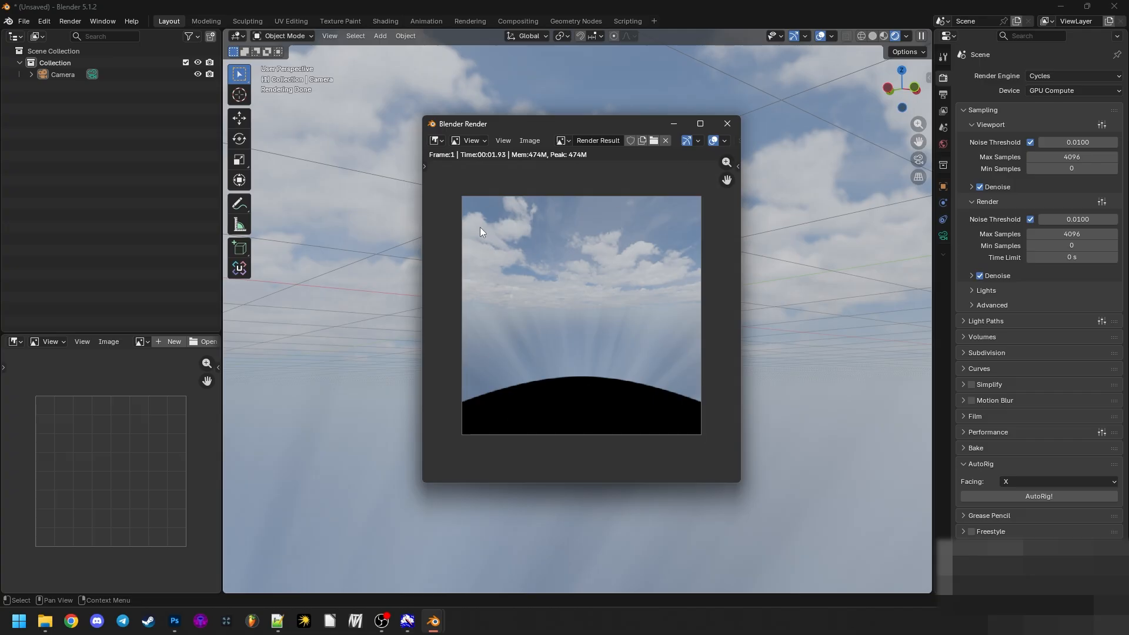
drag(497, 128, 498, 127)
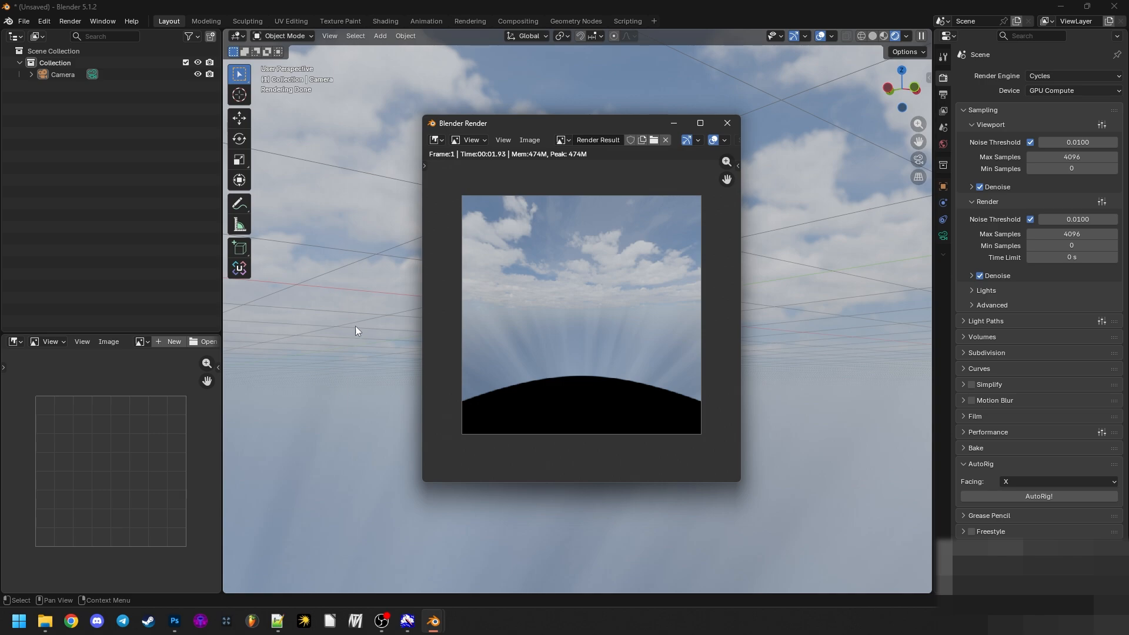
- Open QQ_bk.tga from the TestSky folder in Photoshop to compare it with the render, close it and return to the folder
click(47, 621)
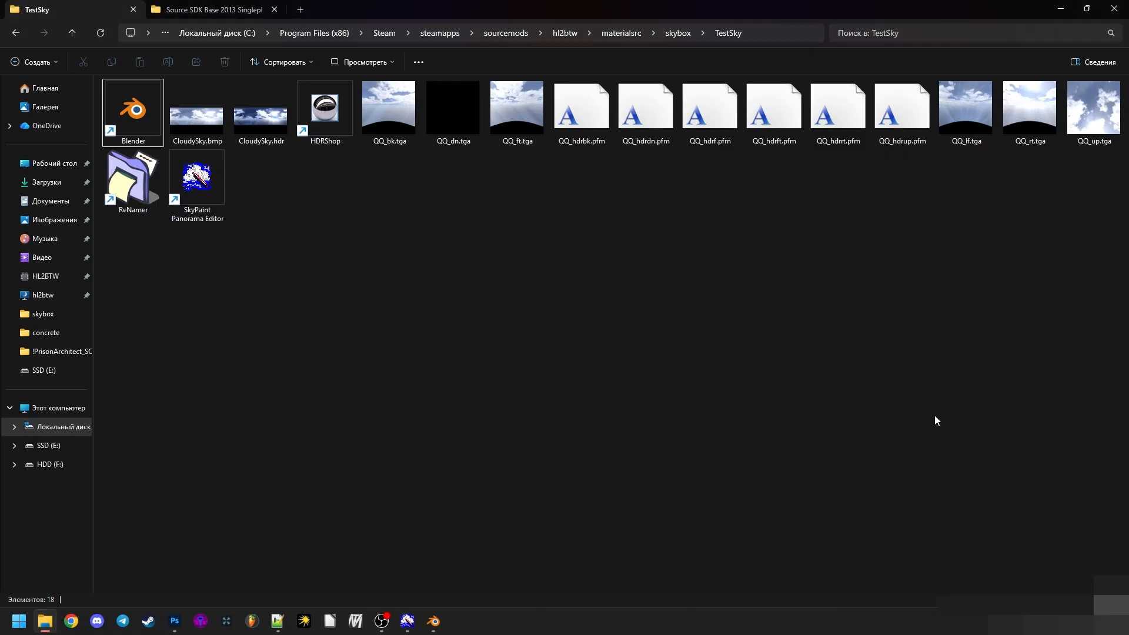
click(444, 104)
key(Right)
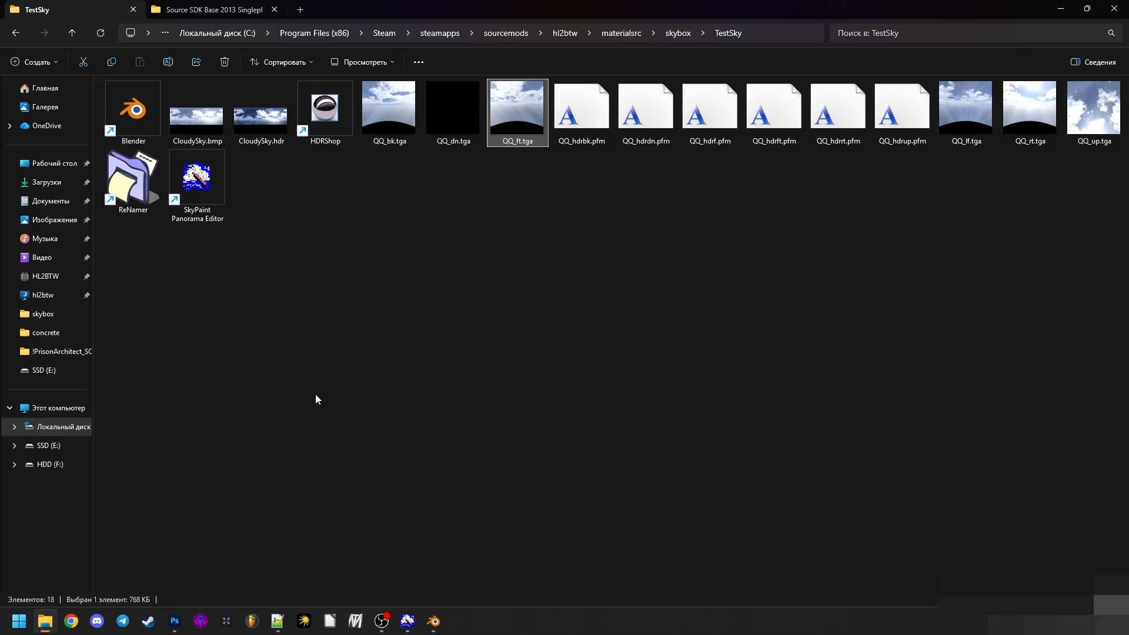
drag(388, 109, 206, 81)
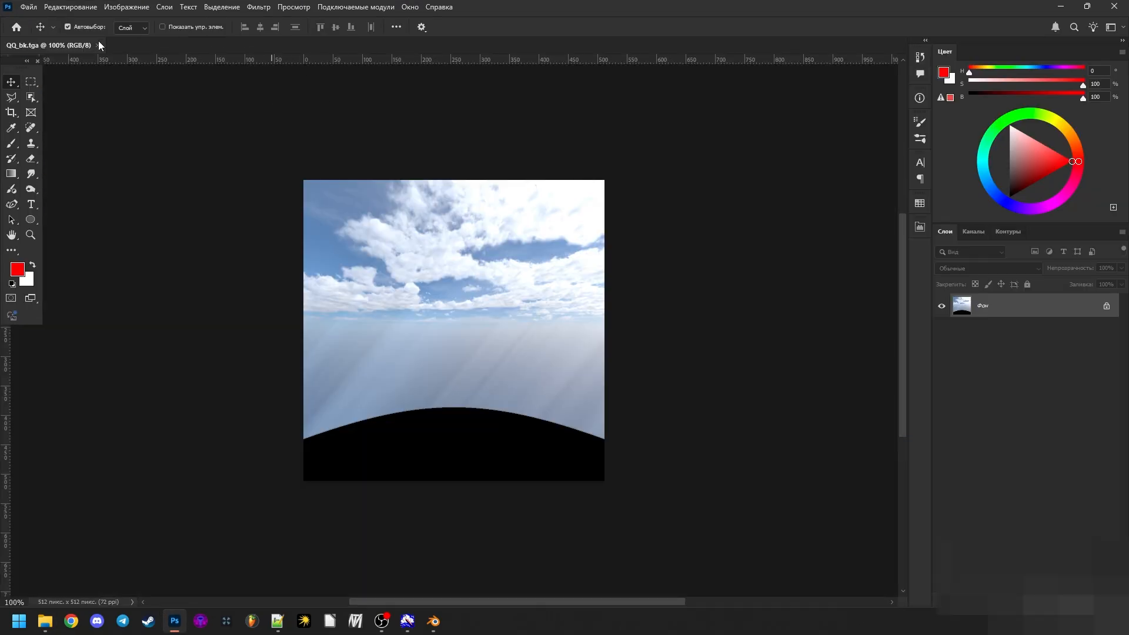
click(97, 45)
click(45, 620)
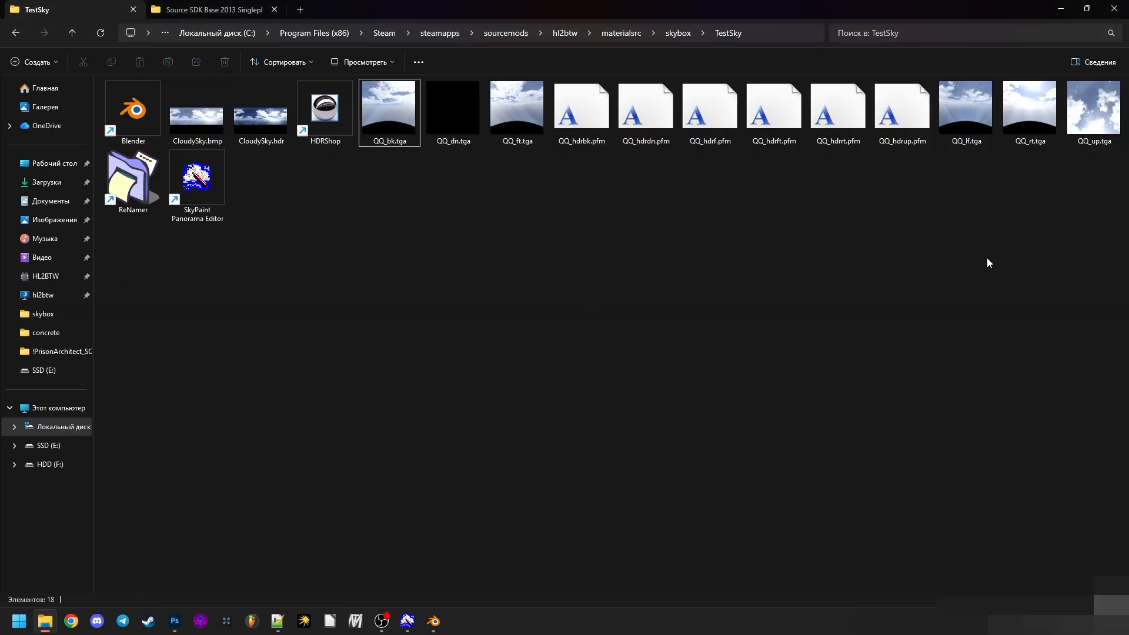
- Switch back to Blender's render result and place it over the TestSky folder to compare it with the QQ face textures
click(433, 621)
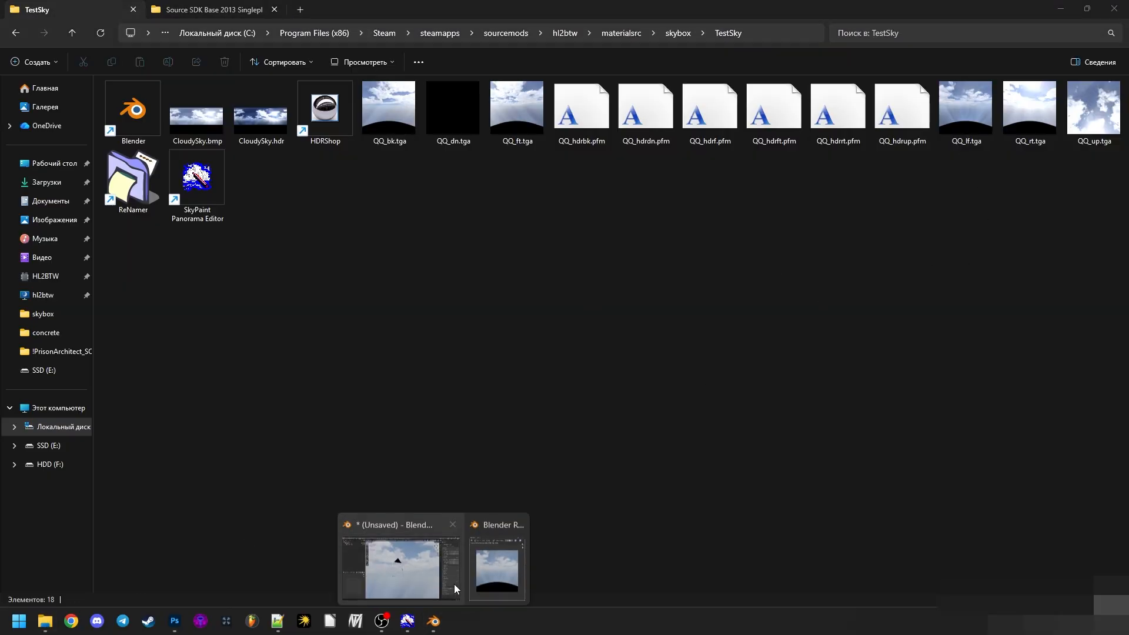
click(478, 569)
drag(526, 122, 723, 169)
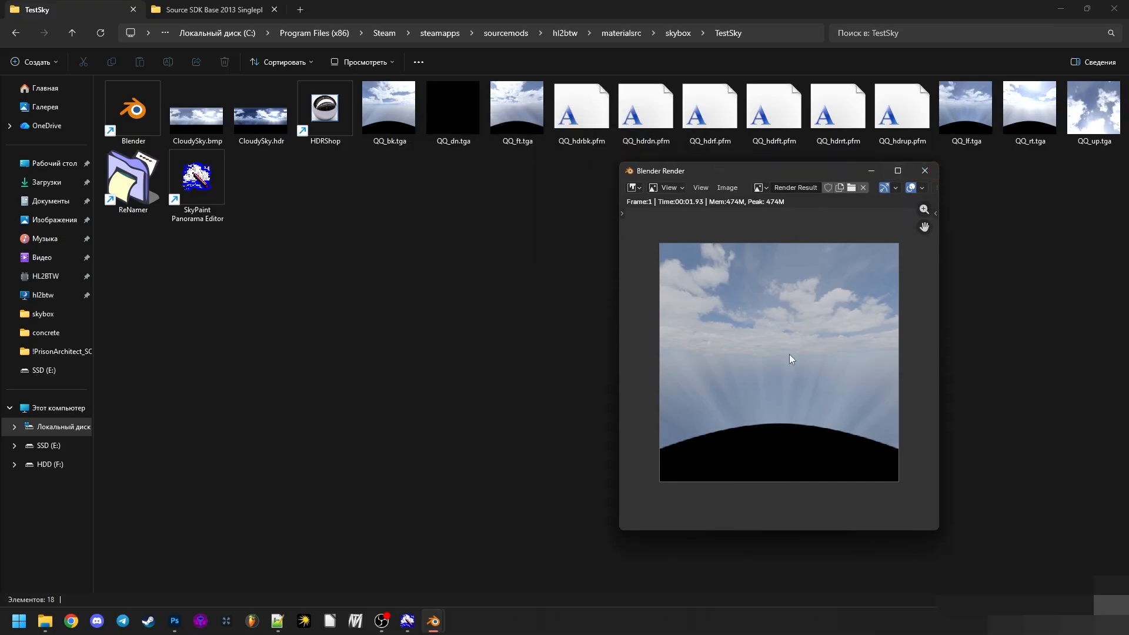
drag(707, 173, 370, 176)
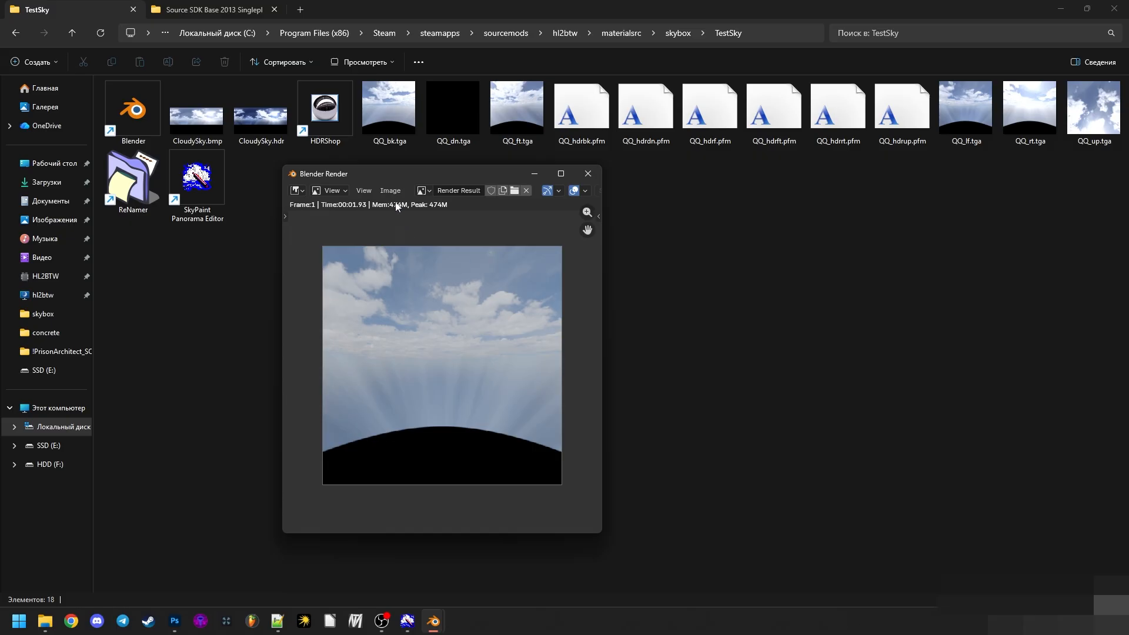
- Start saving the render result and set the destination to the skybox\TestSky folder
click(390, 190)
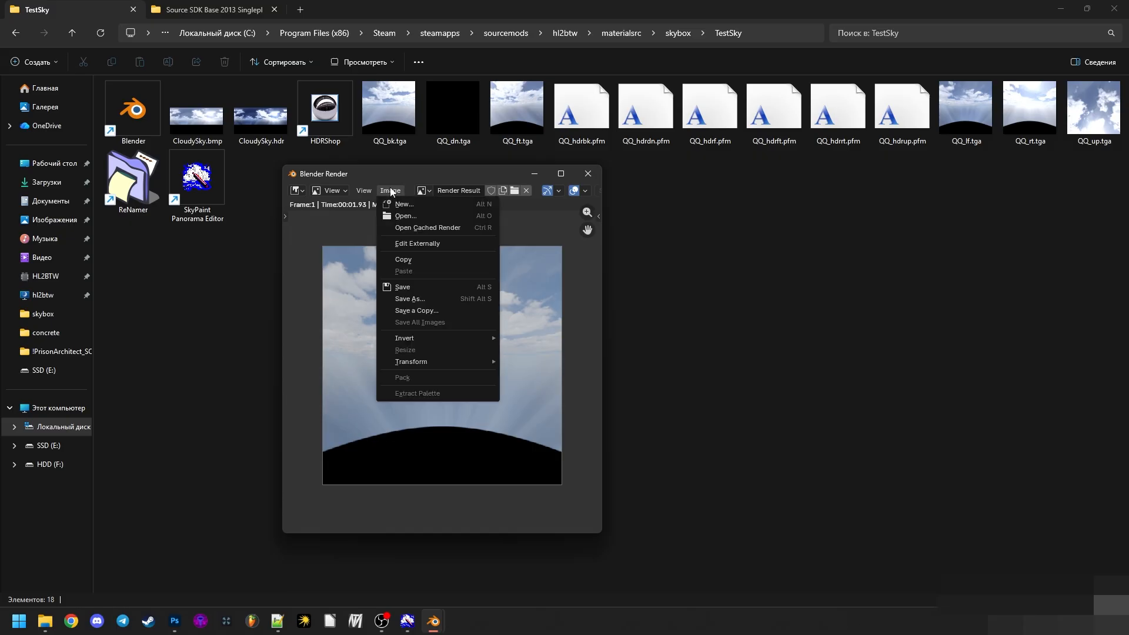
click(426, 288)
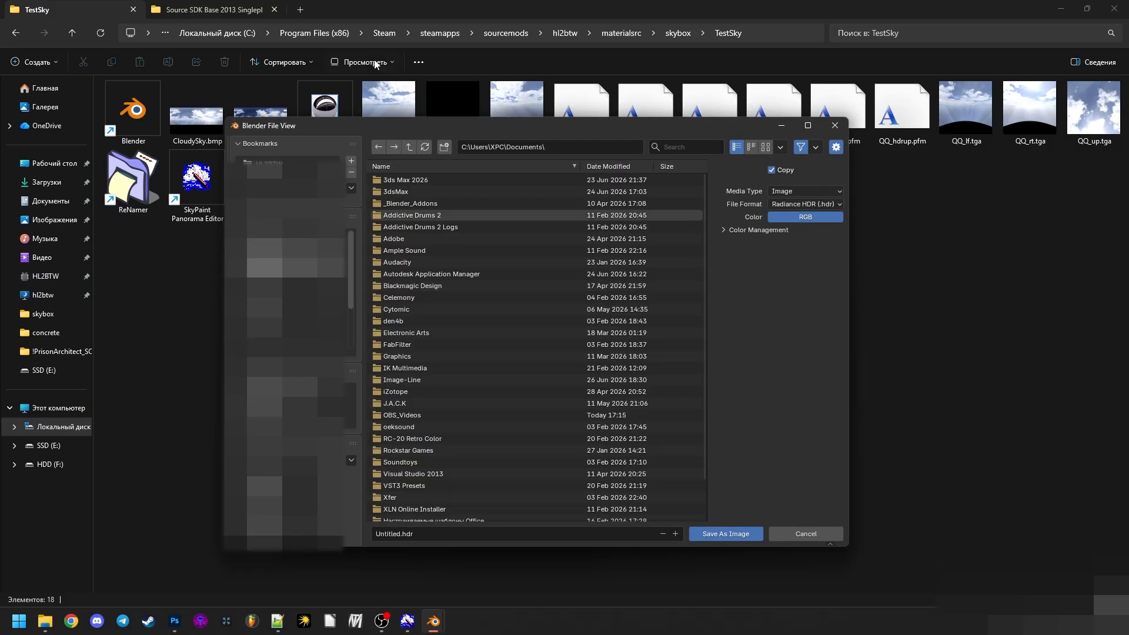
click(565, 147)
text(C:\Program Files (x86)\Steam\steamapps\sourcemods\hl2btw\materialsrc\skybox\TestSky)
key(Return)
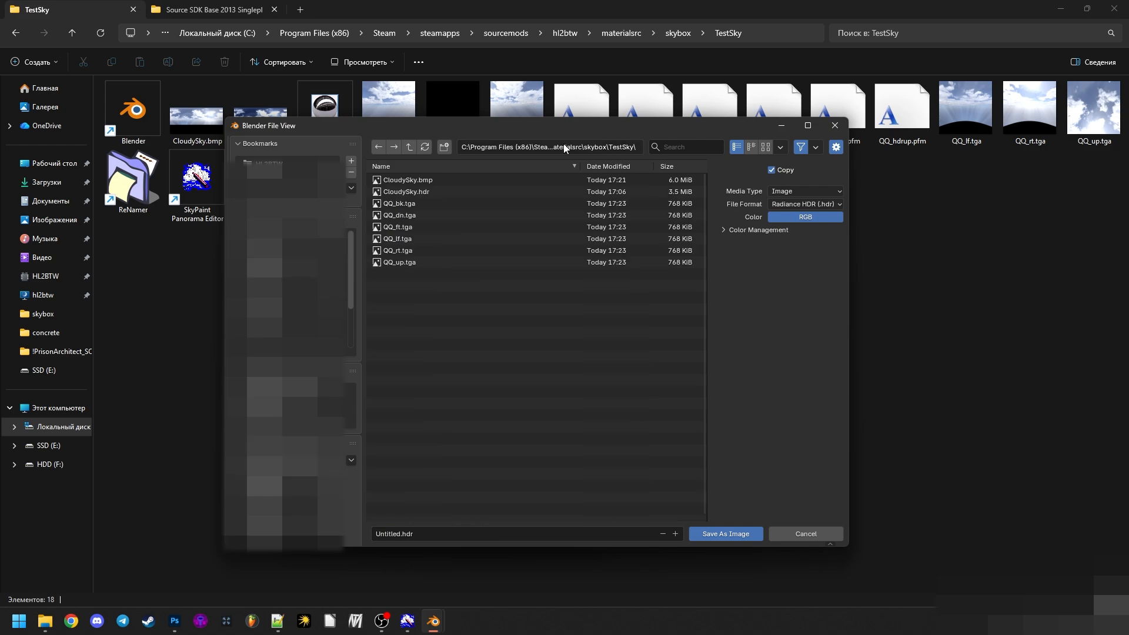
- Save the render as LF.hdr with media type Image and format Radiance HDR, and minimize the render window
click(444, 526)
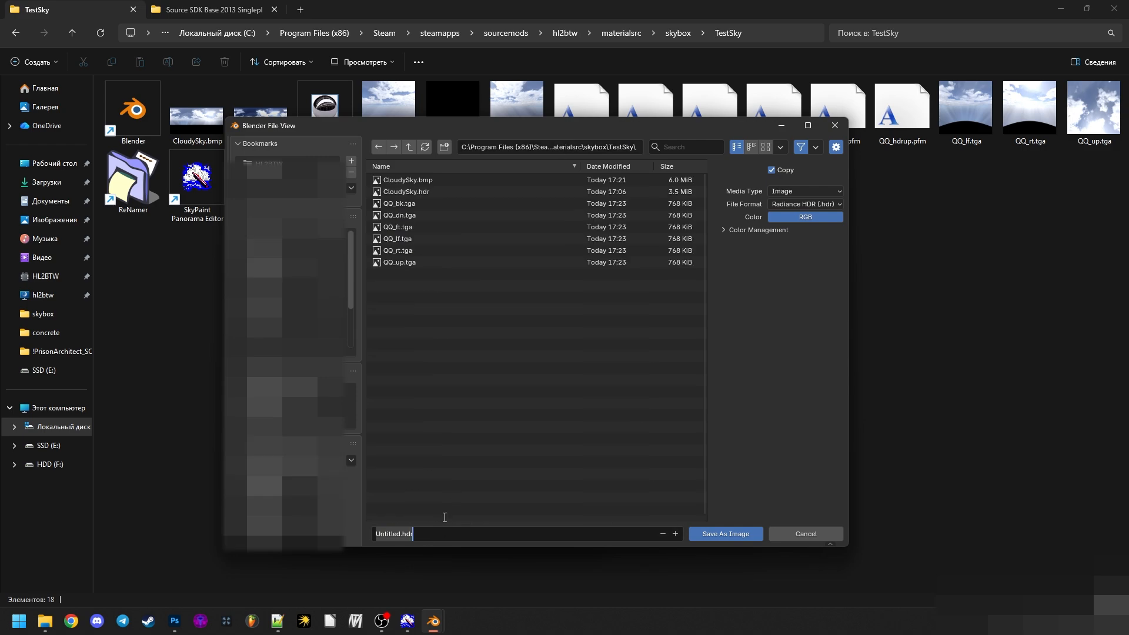
text(LF)
key(Return)
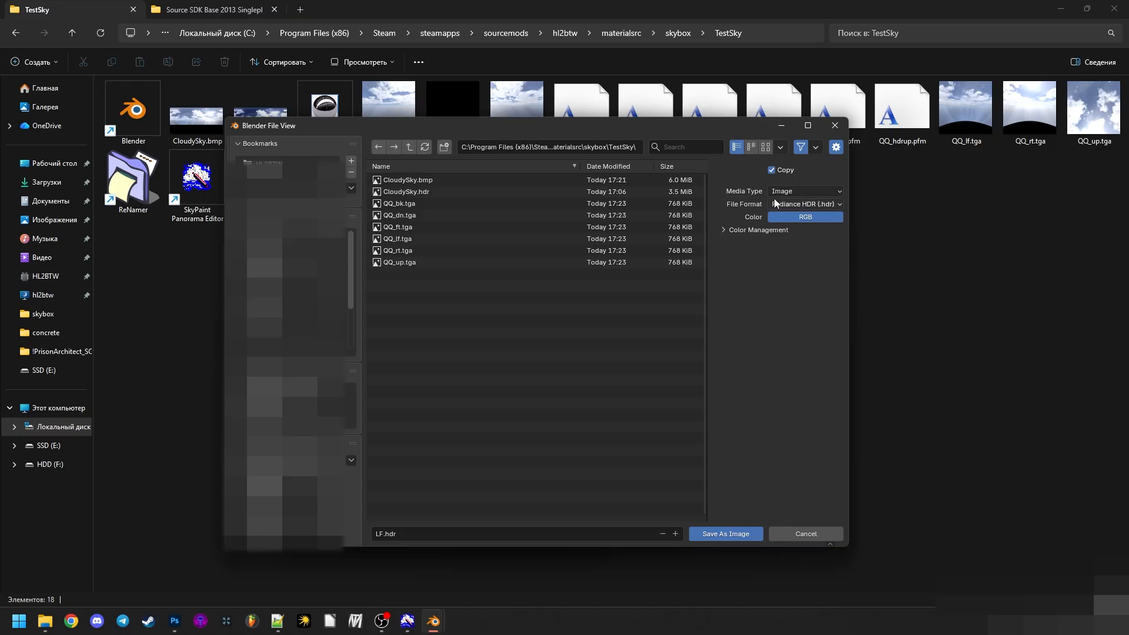
click(801, 192)
click(796, 205)
click(742, 534)
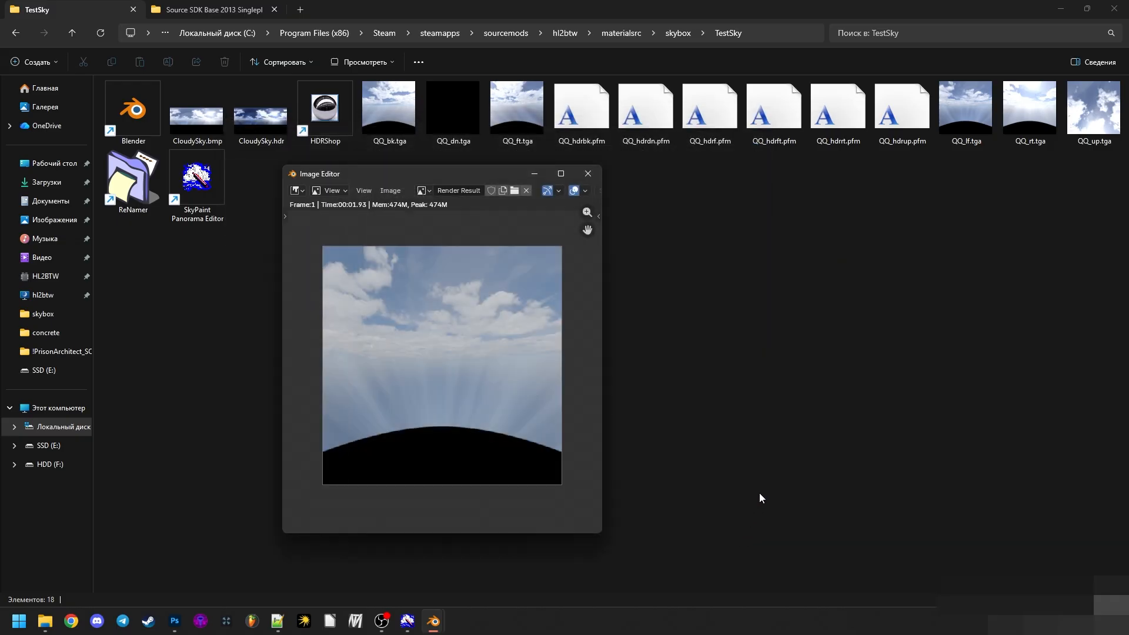
click(533, 173)
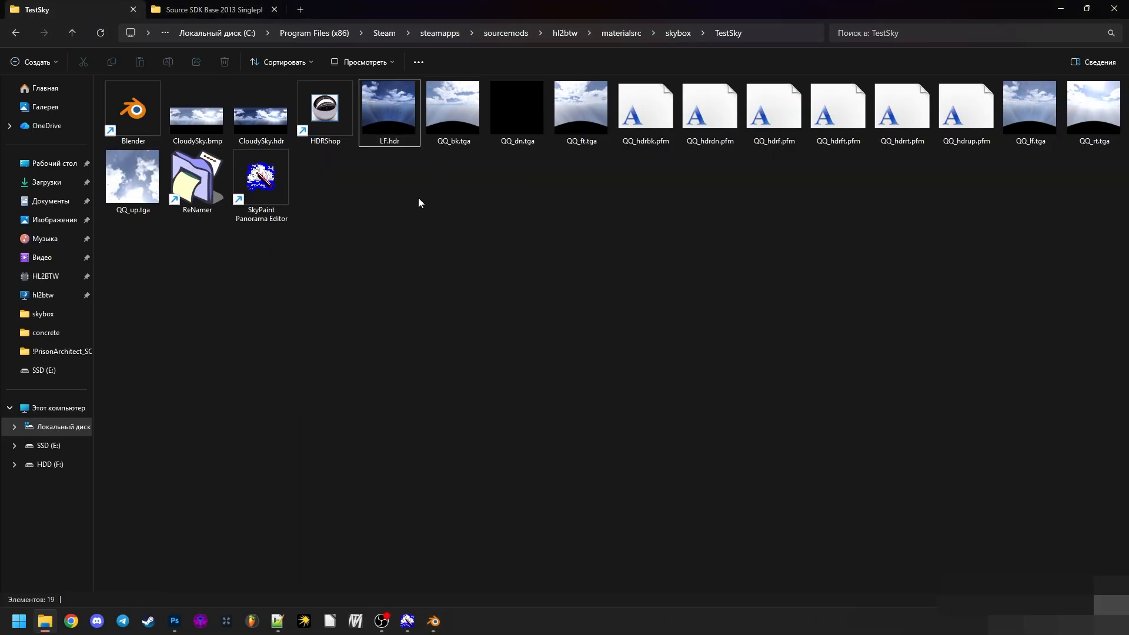
- Open LF.hdr in Photoshop and add an Exposure adjustment layer lowered to -6.71 to check the image's dynamic range
drag(405, 145, 298, 70)
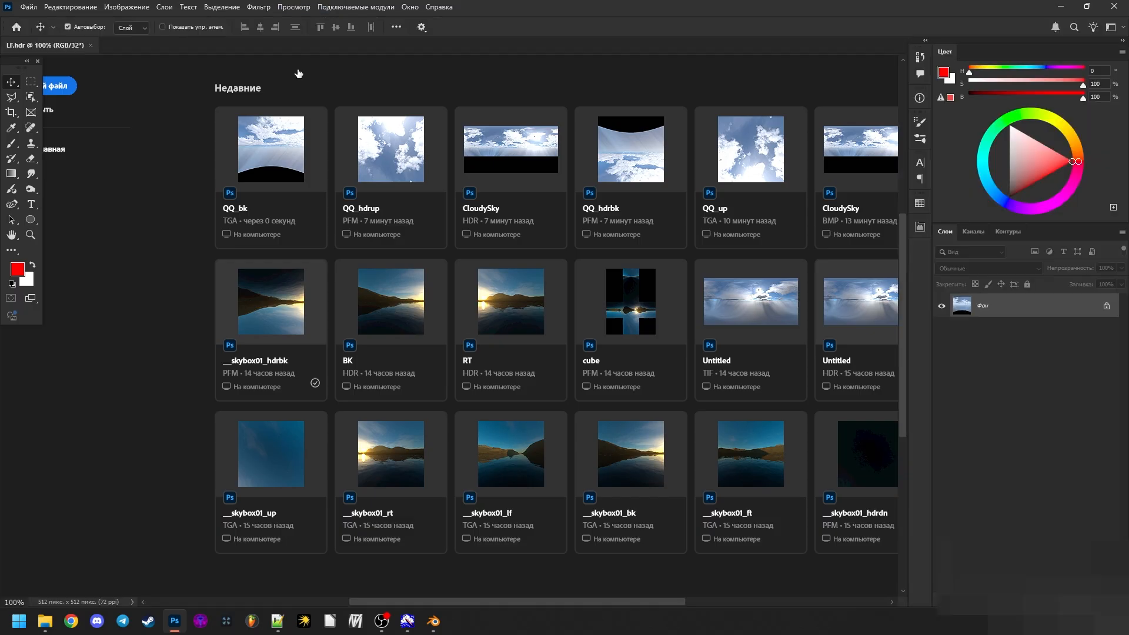
click(1030, 601)
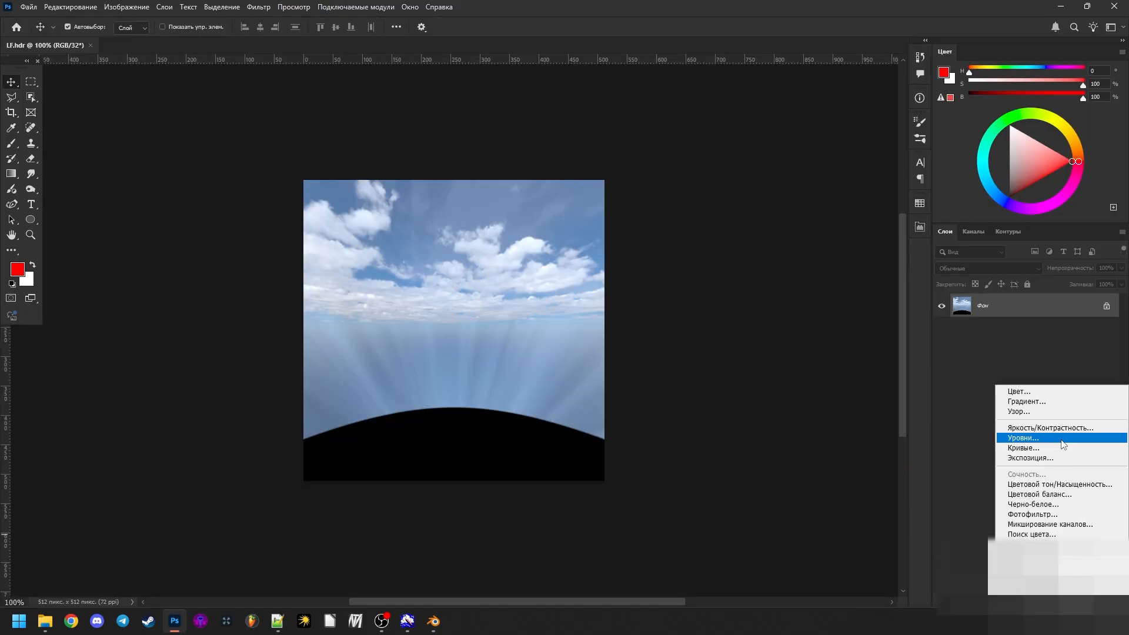
click(1041, 458)
drag(808, 290, 754, 277)
- Delete the Exposure adjustment layer, close LF.hdr without saving and return to the TestSky folder
key(Delete)
key(Delete)
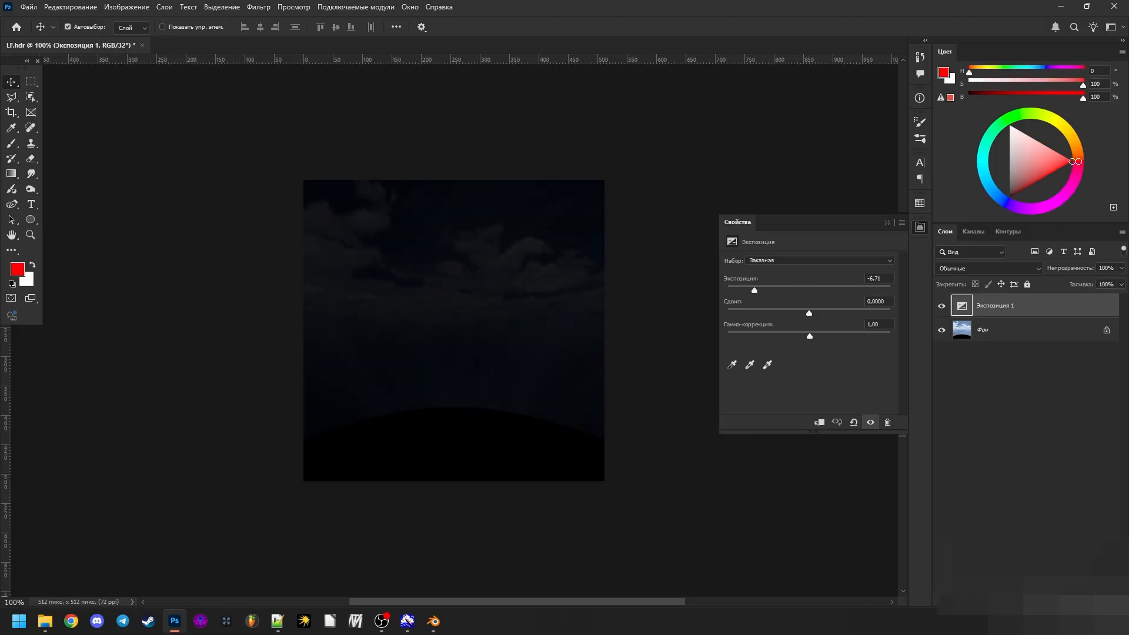
click(887, 222)
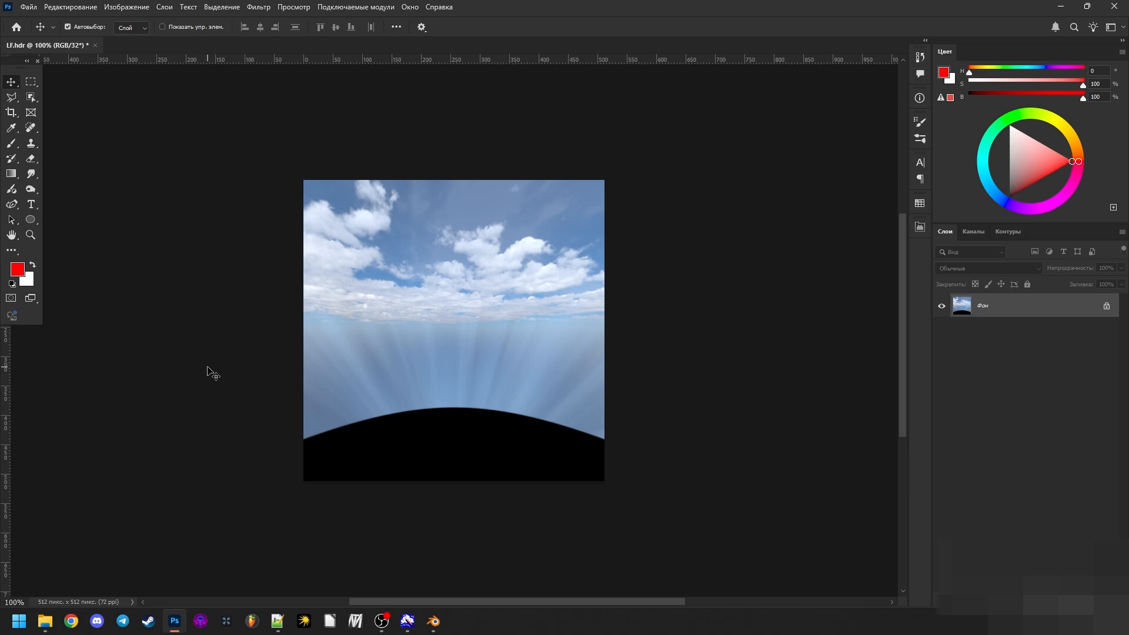
key(ctrl+w)
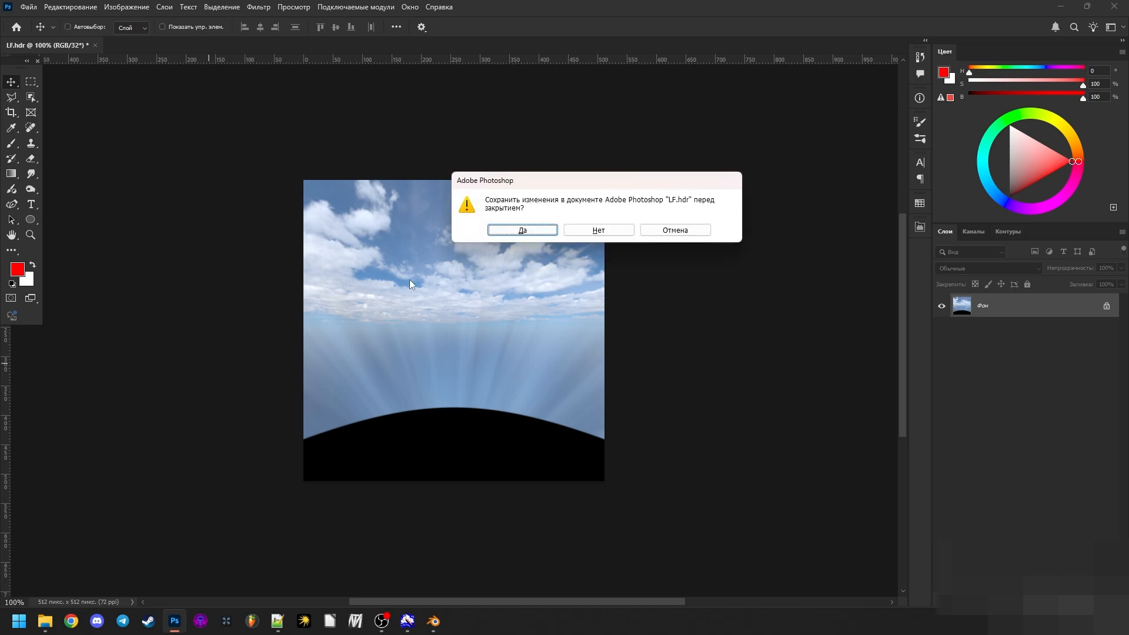
click(597, 229)
click(50, 612)
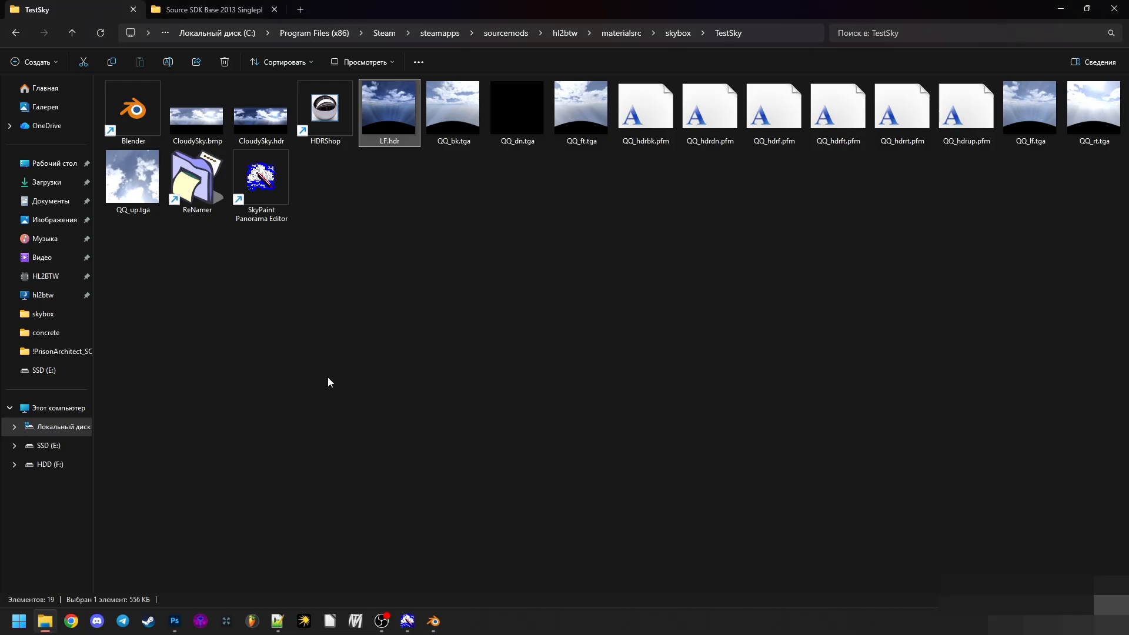
click(643, 124)
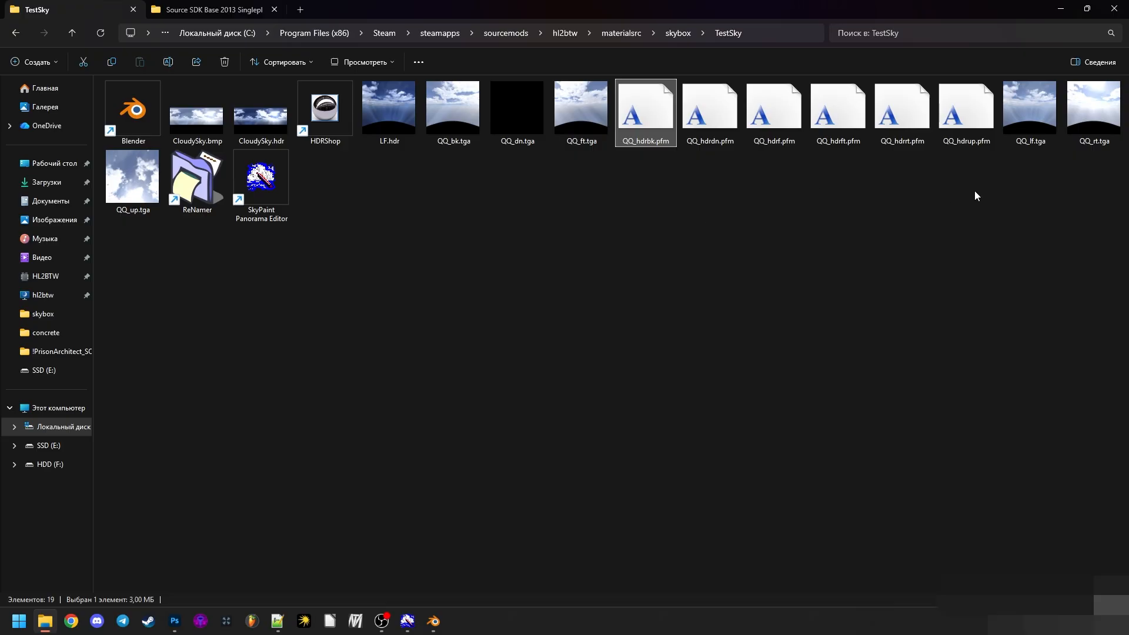
drag(976, 195, 655, 213)
click(383, 113)
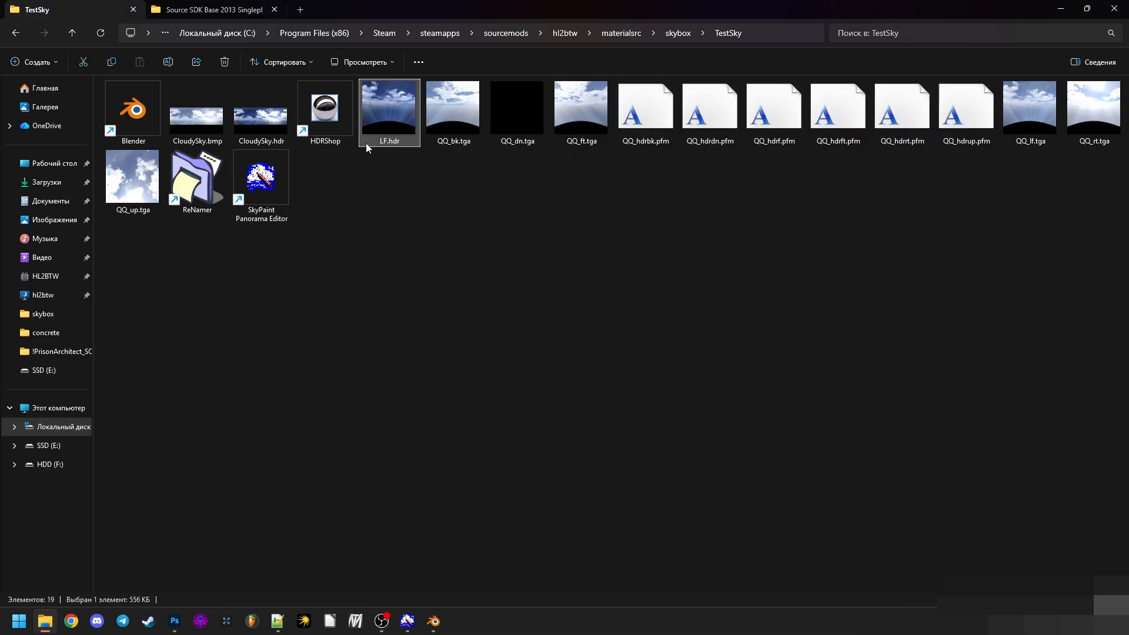
click(604, 170)
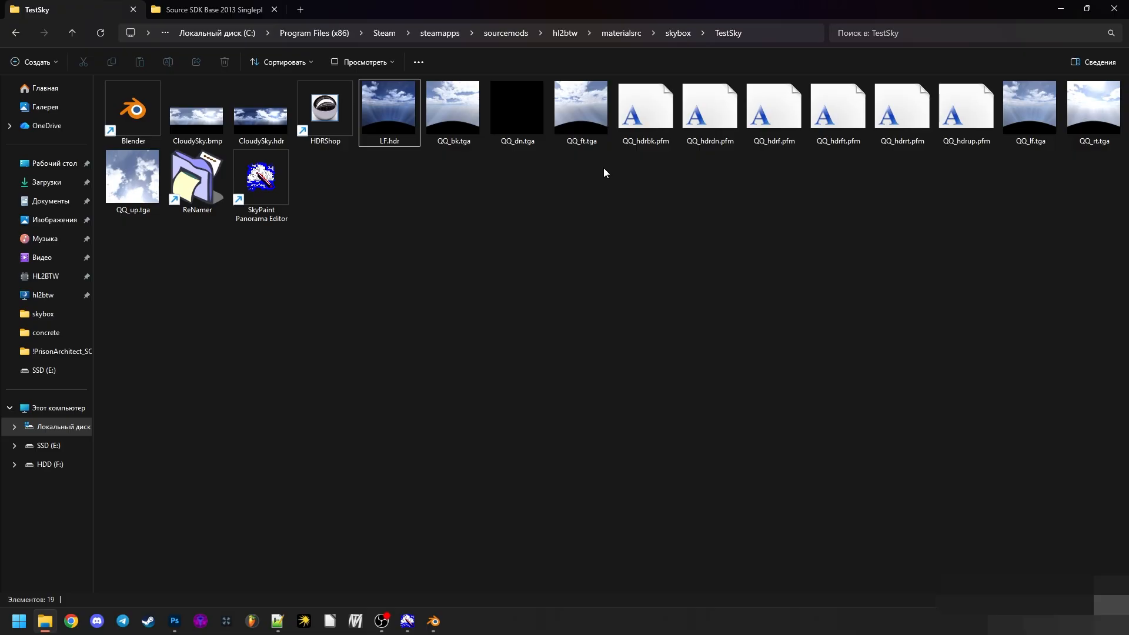
drag(634, 174, 943, 121)
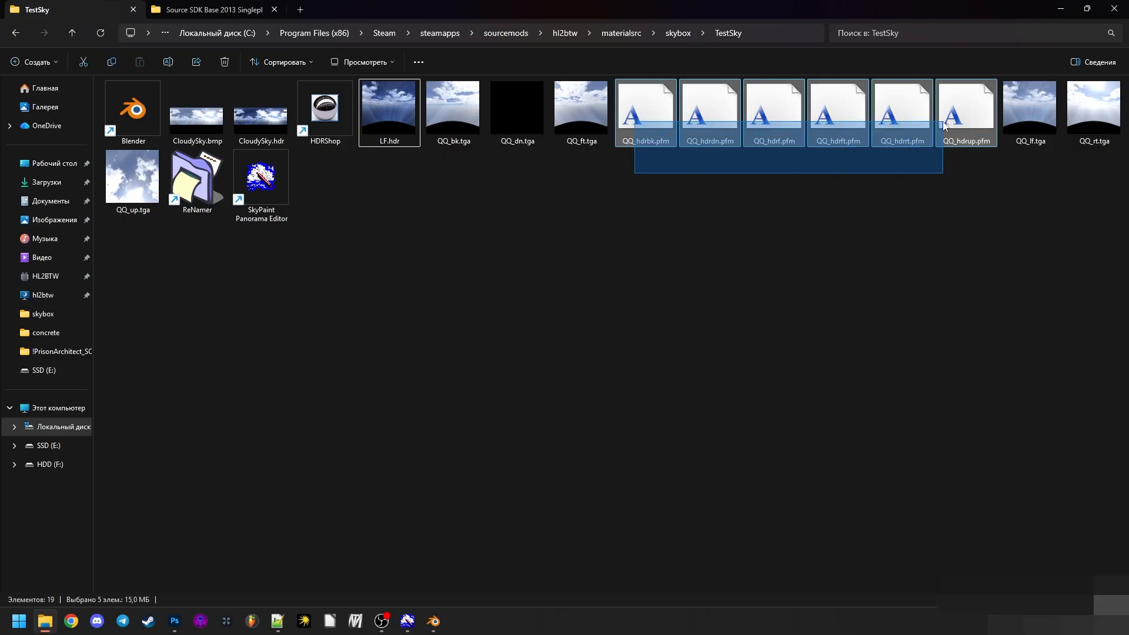
click(973, 199)
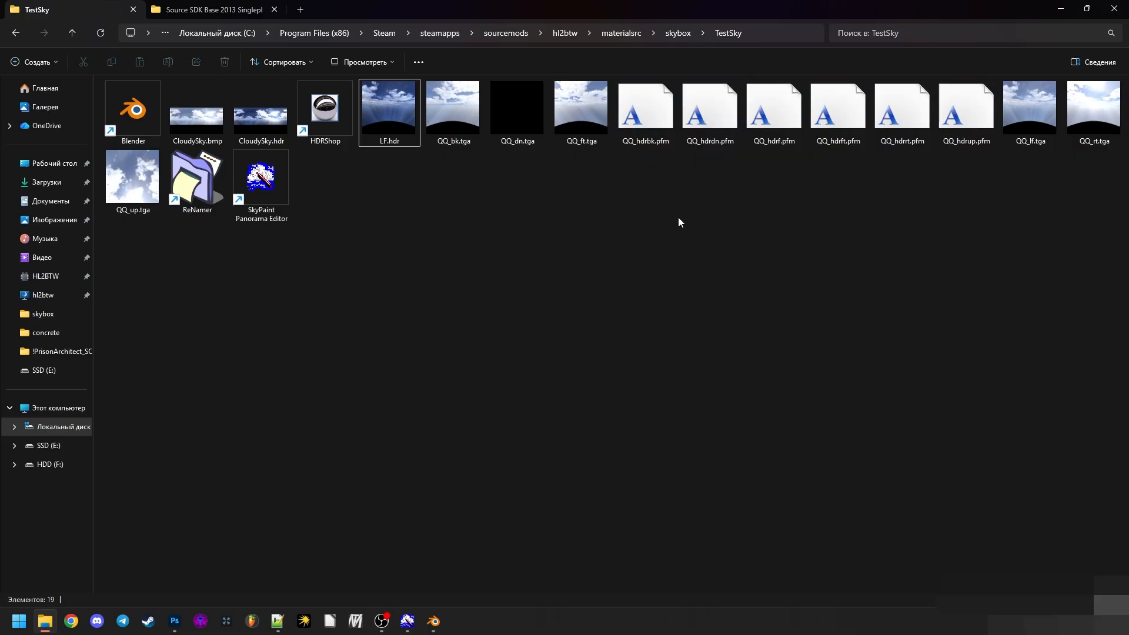
drag(668, 180, 993, 118)
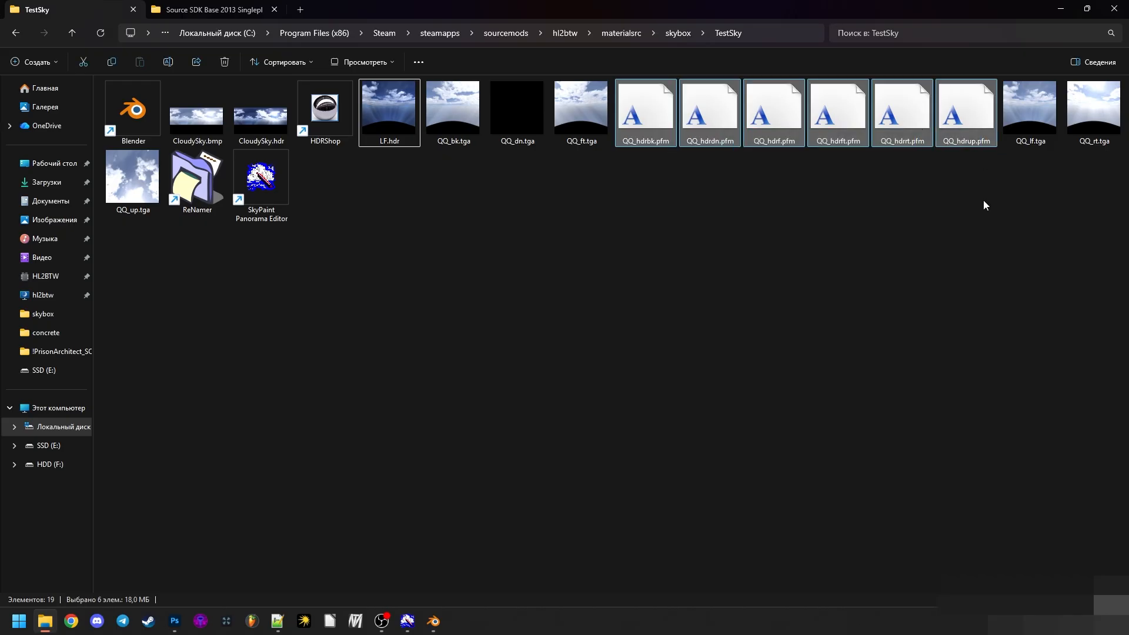
click(983, 201)
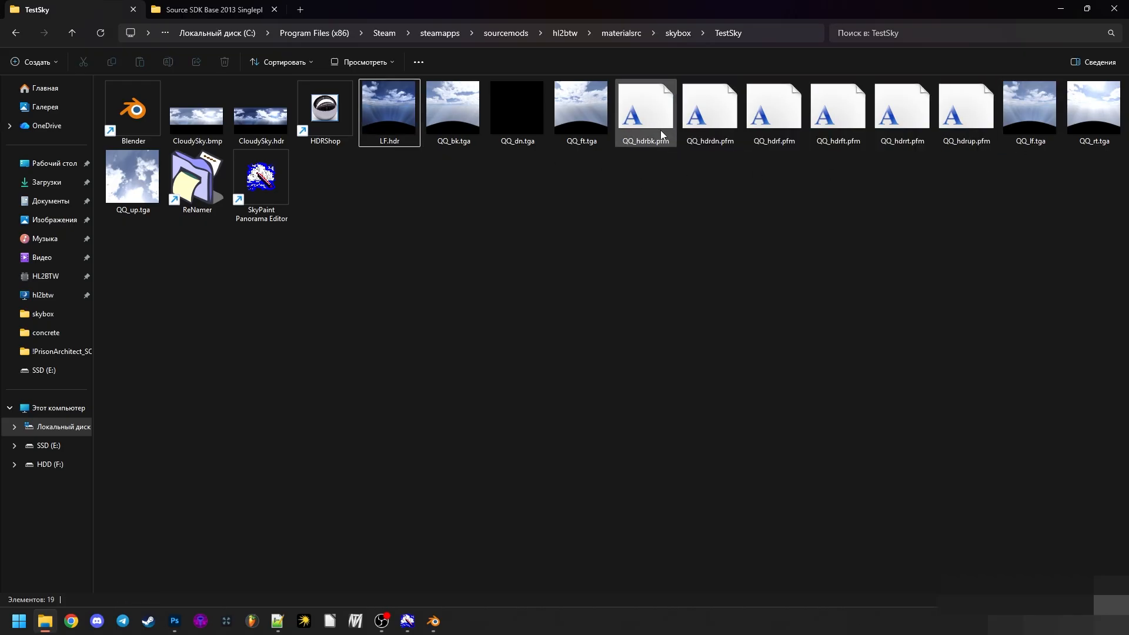
click(390, 126)
click(403, 197)
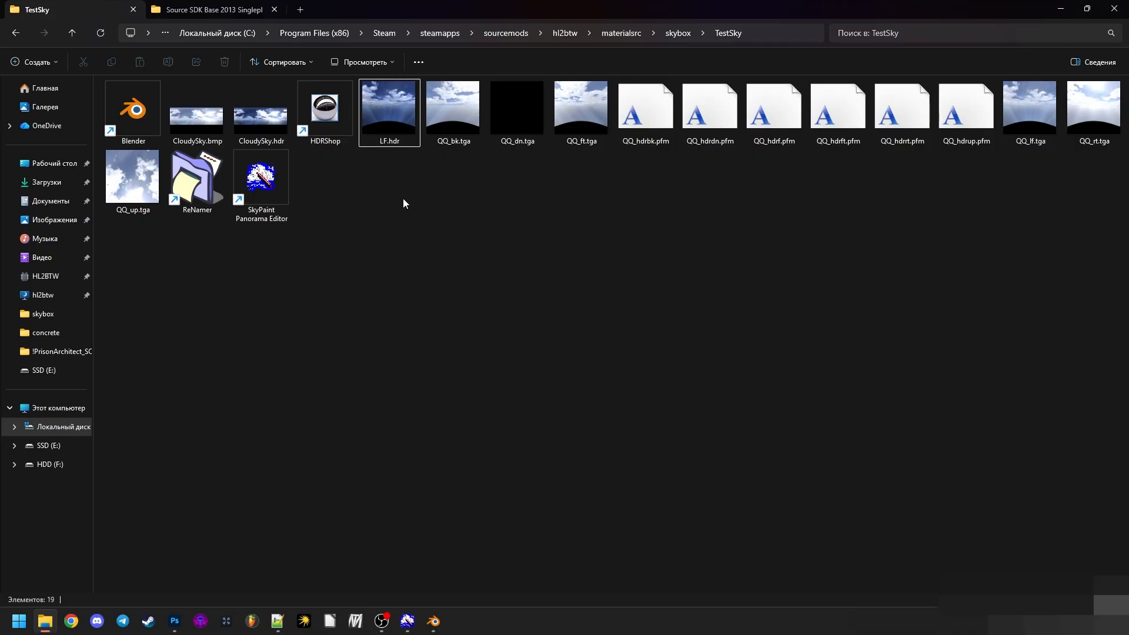
- Switch to the main Blender window, select the camera at the origin and rotate it 90° about the global Z axis
mouse_move(434, 620)
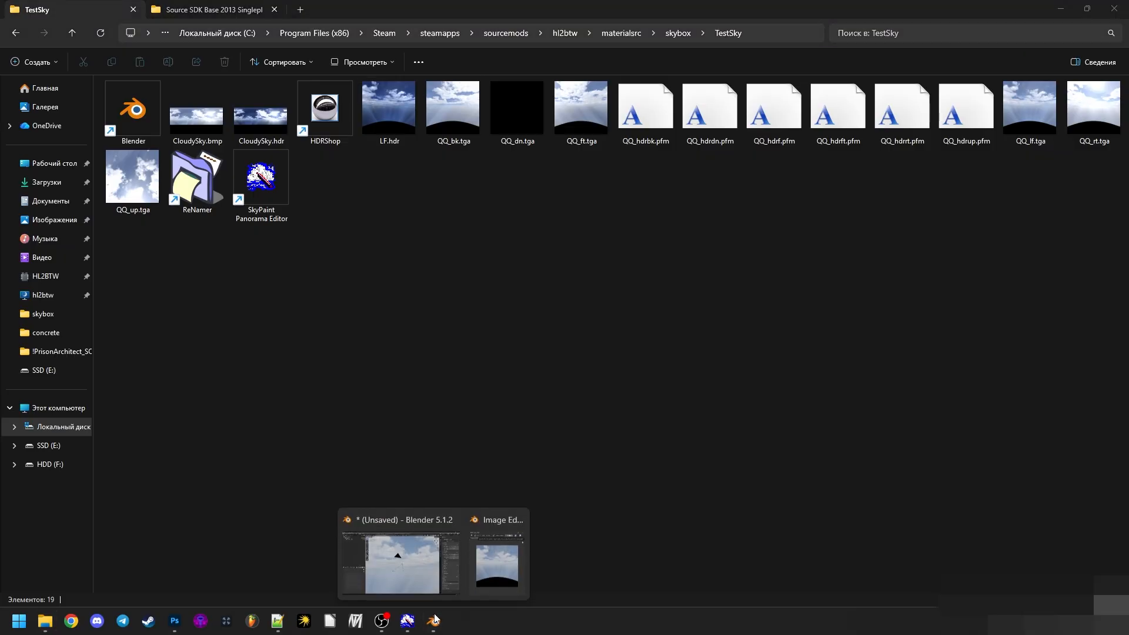
mouse_move(471, 560)
click(419, 545)
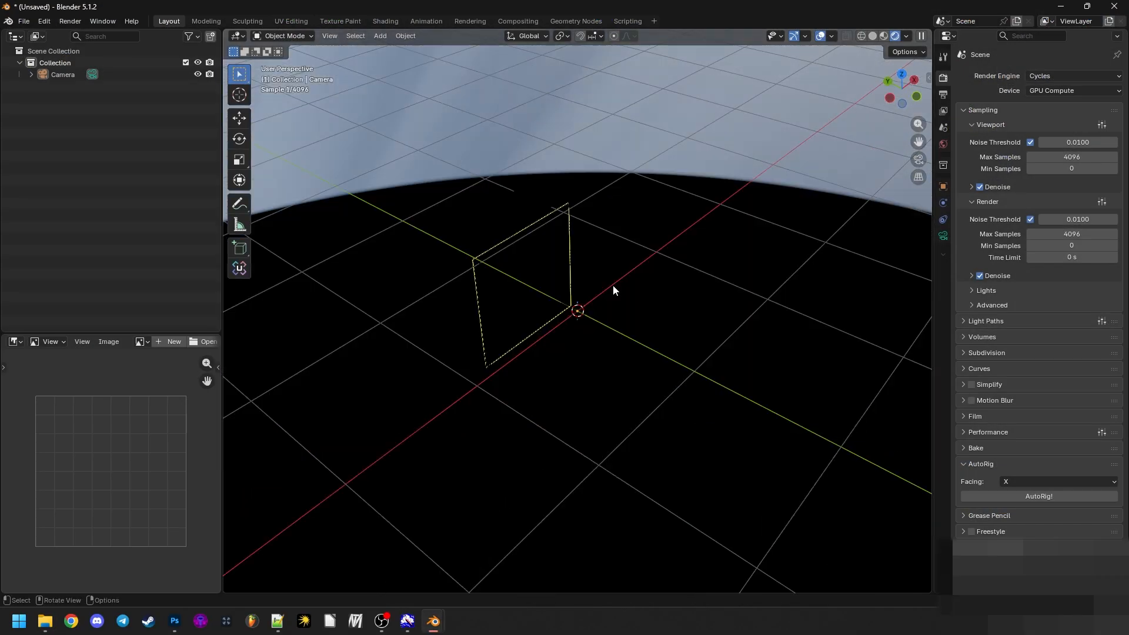
click(579, 310)
scroll(579, 310, down, 4)
drag(619, 356, 650, 301)
scroll(619, 345, down, 1)
scroll(619, 345, up, 1)
key(n)
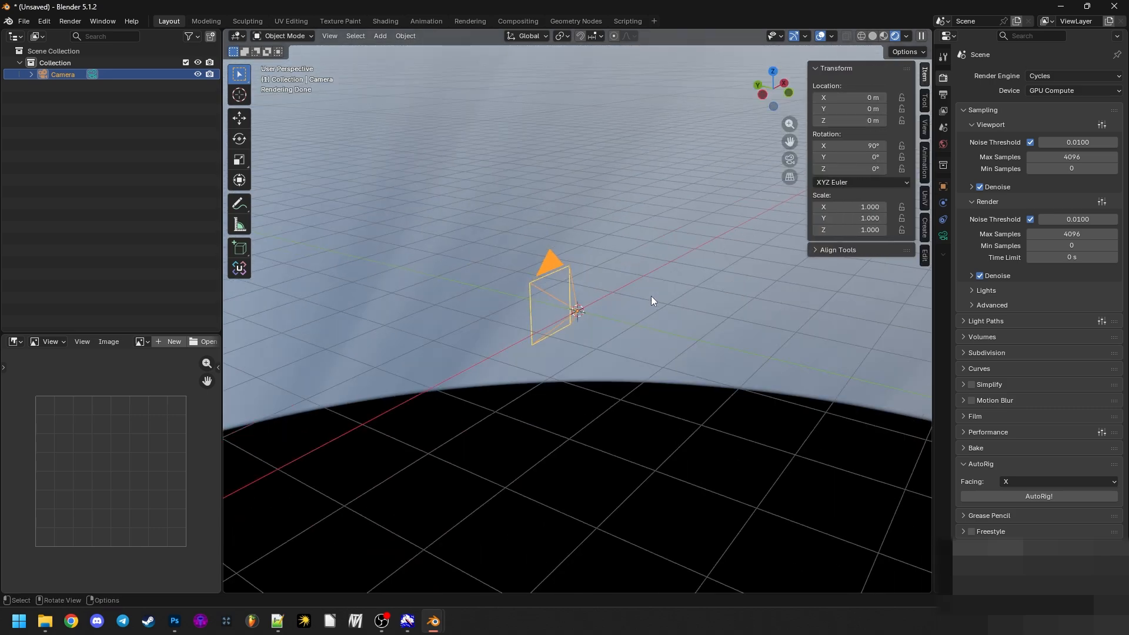
key(m)
key(n)
drag(760, 334, 724, 348)
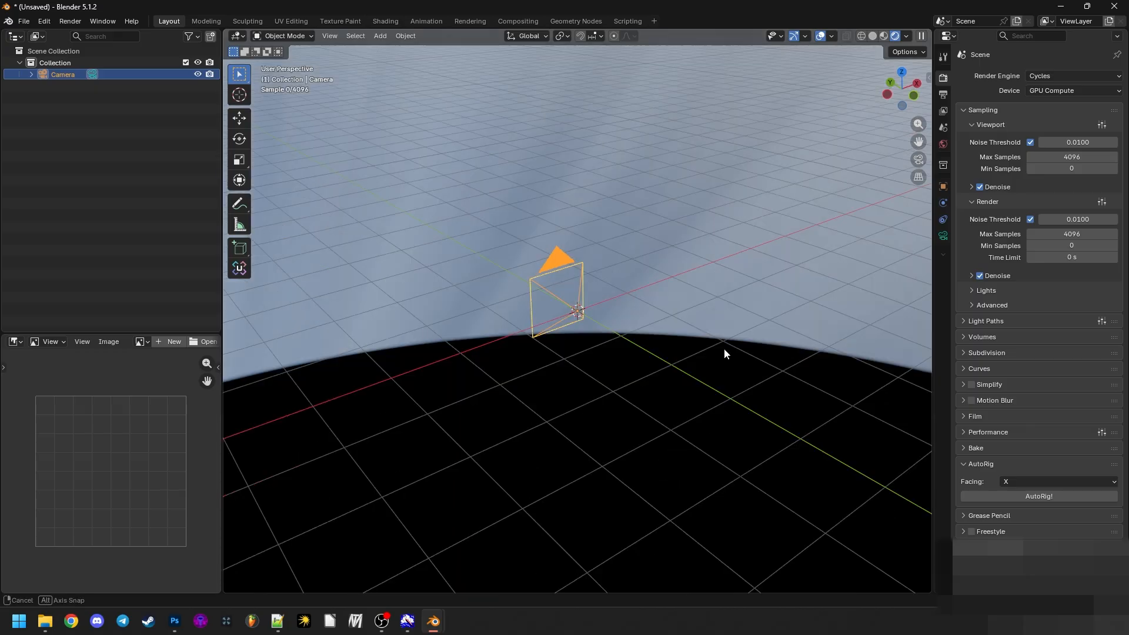
key(r)
key(z)
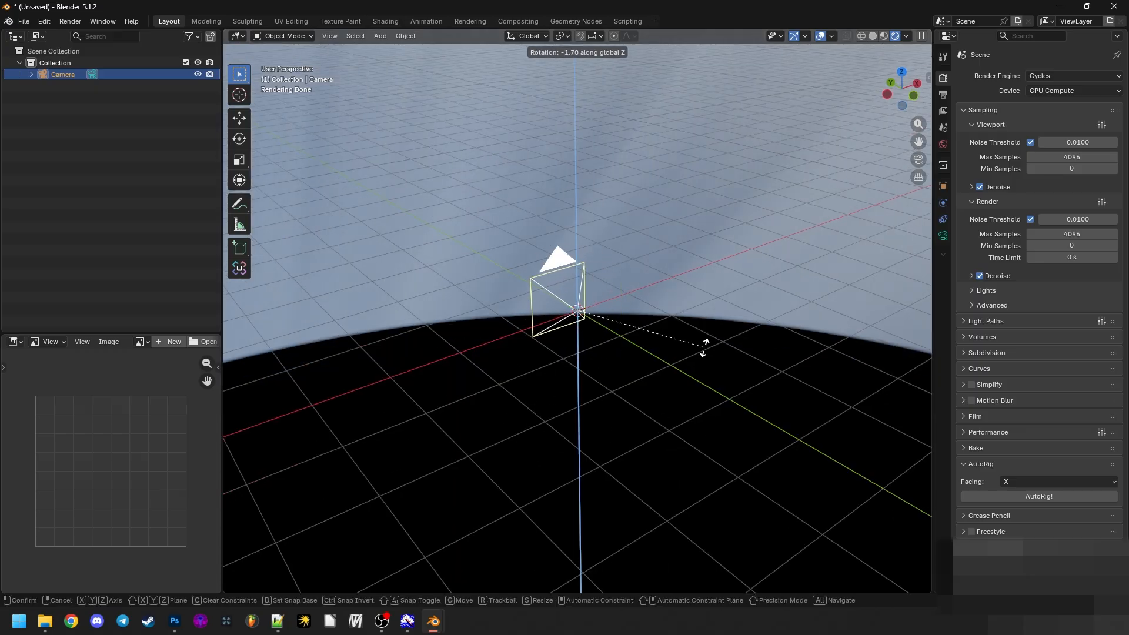
text(90)
key(Return)
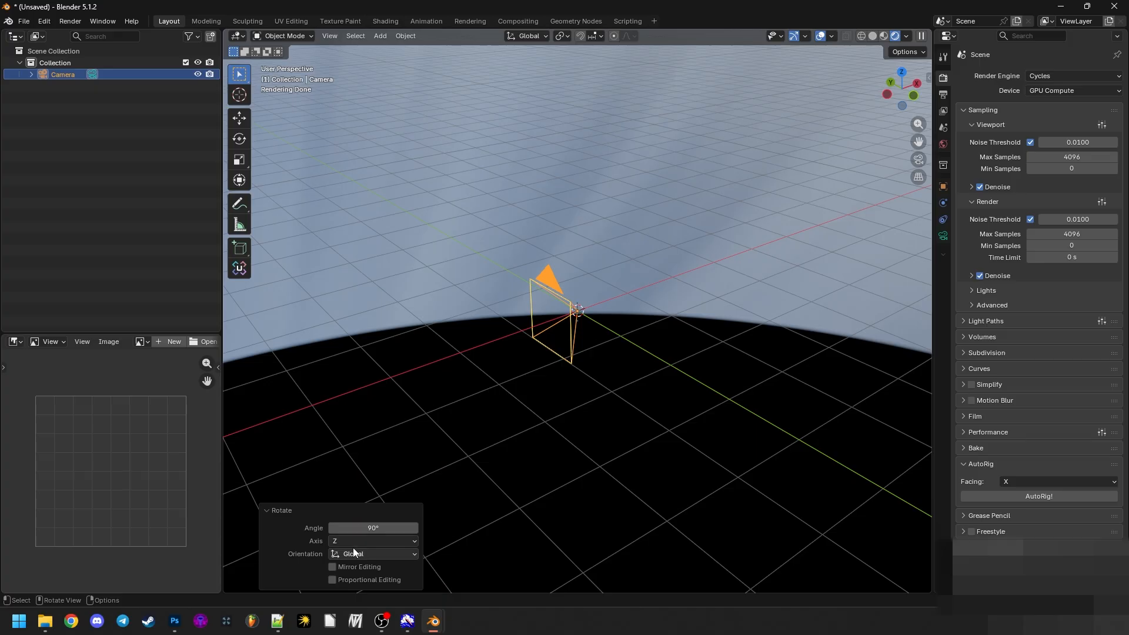
drag(753, 411, 584, 265)
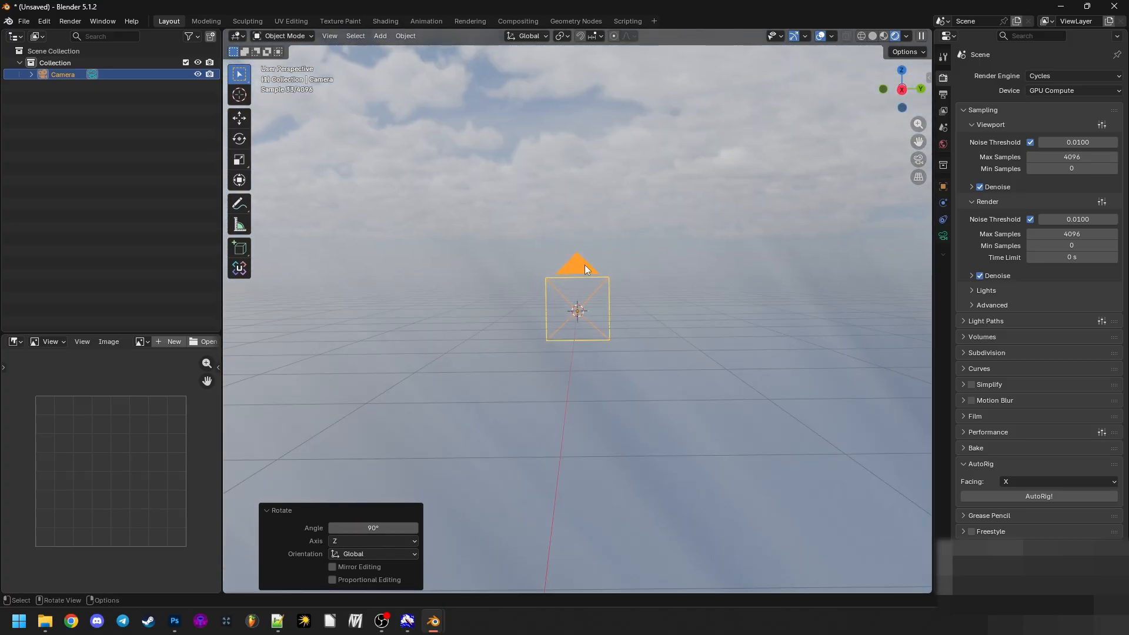
- Render a still image from the rotated camera
click(655, 370)
click(45, 22)
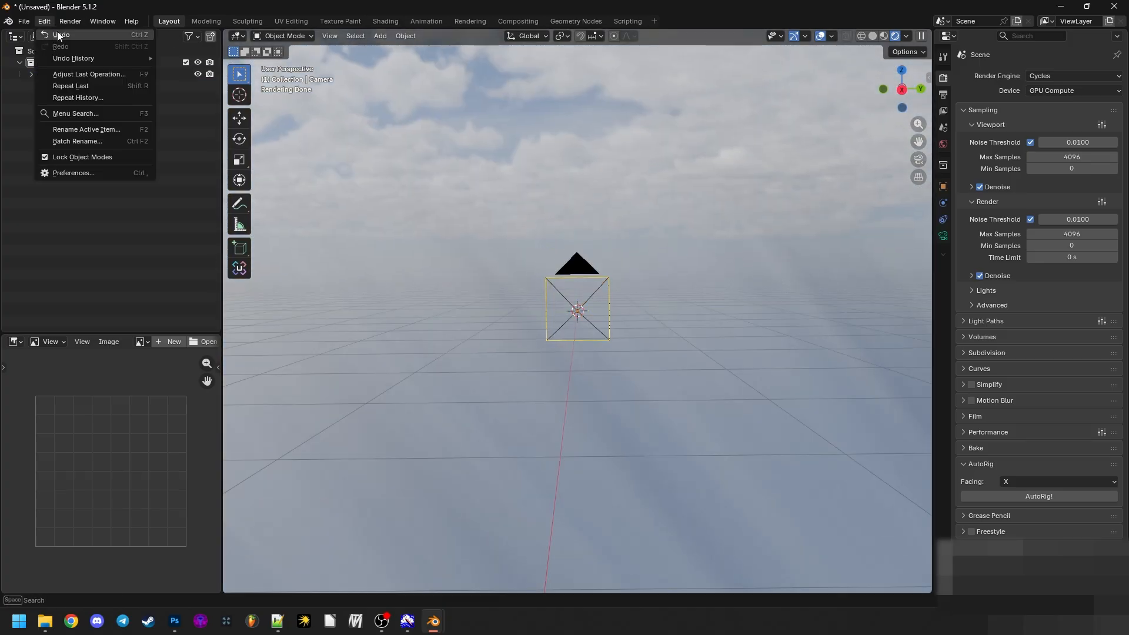
click(70, 22)
click(75, 36)
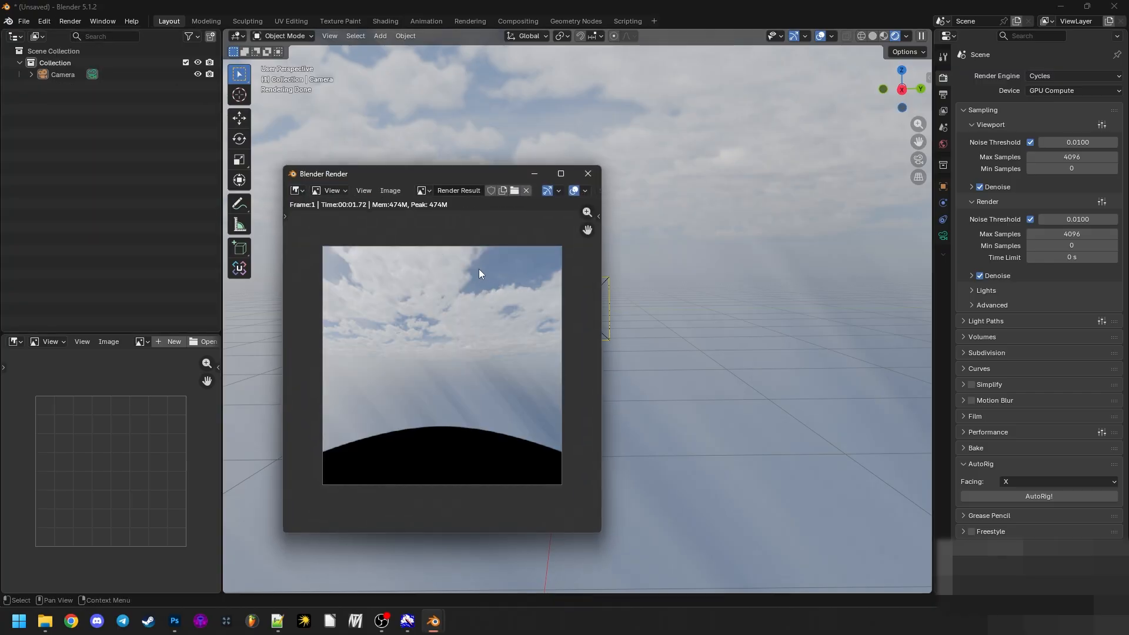
click(399, 194)
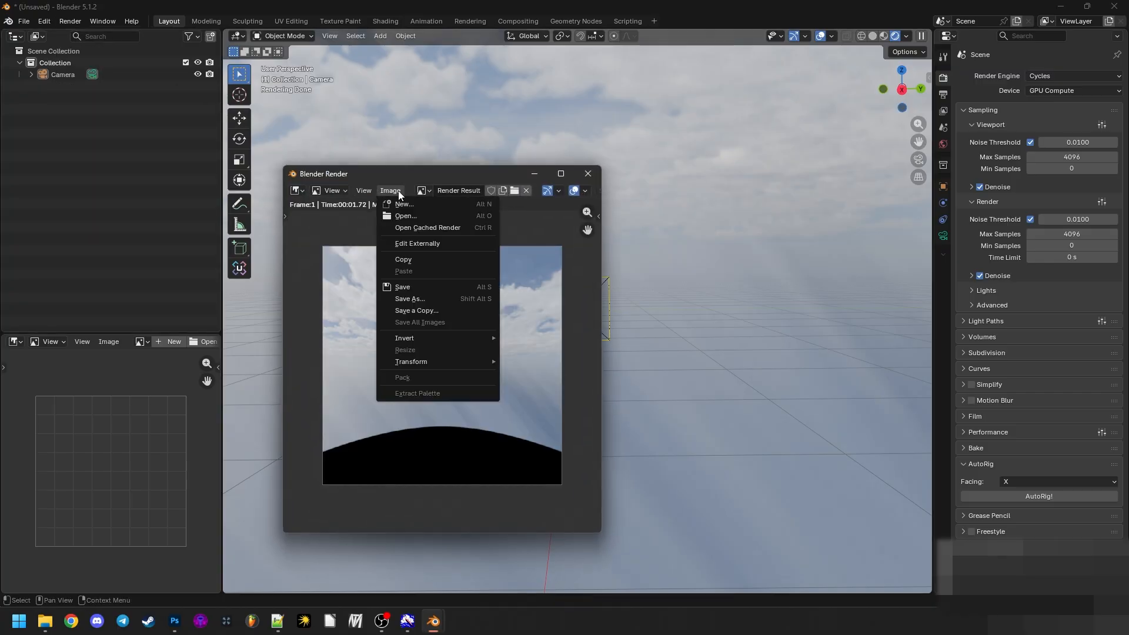
click(422, 295)
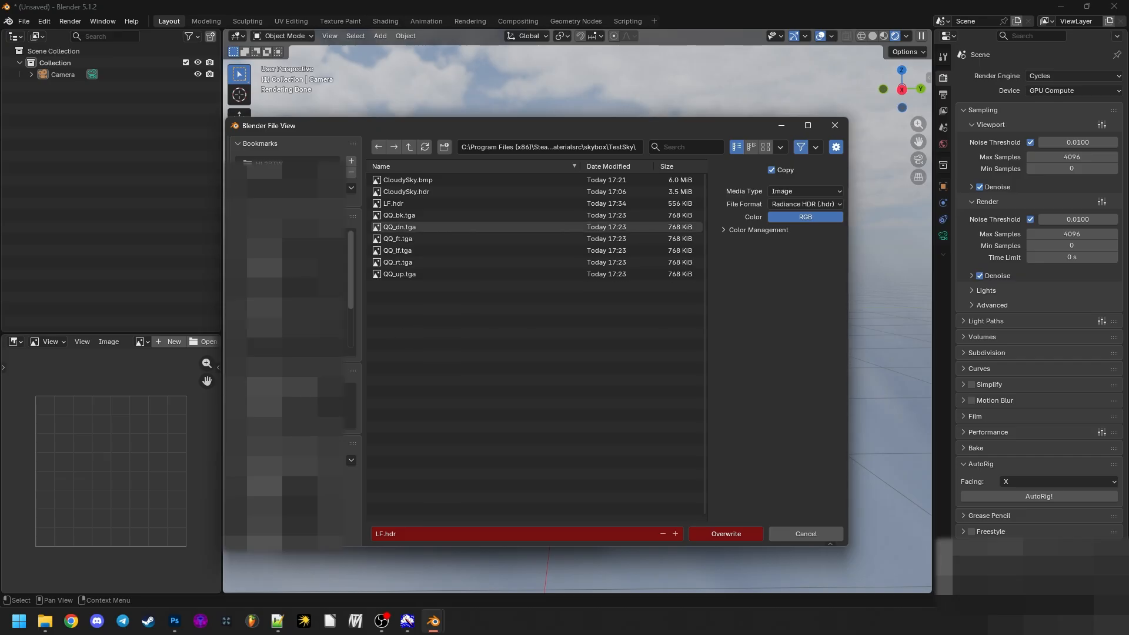
click(45, 621)
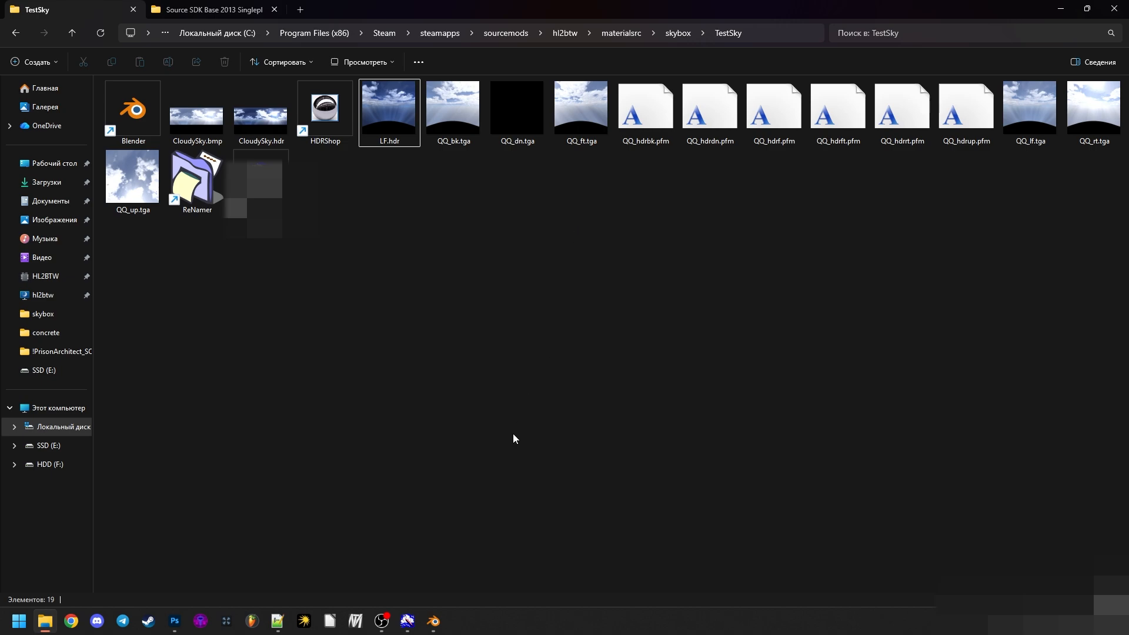
click(435, 621)
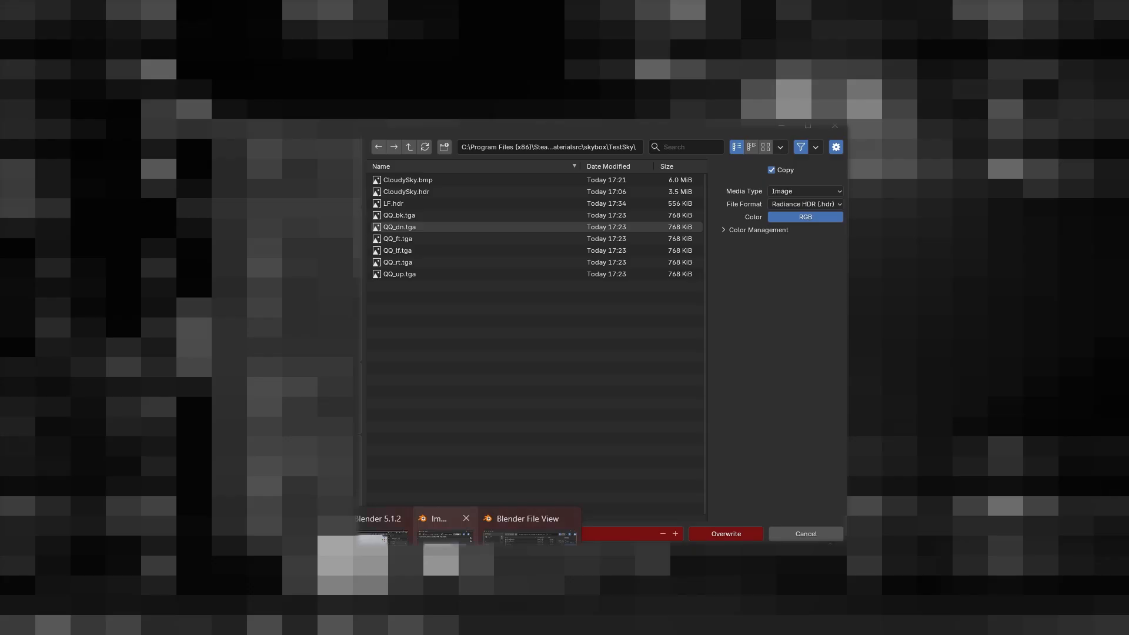
click(477, 557)
mouse_move(442, 613)
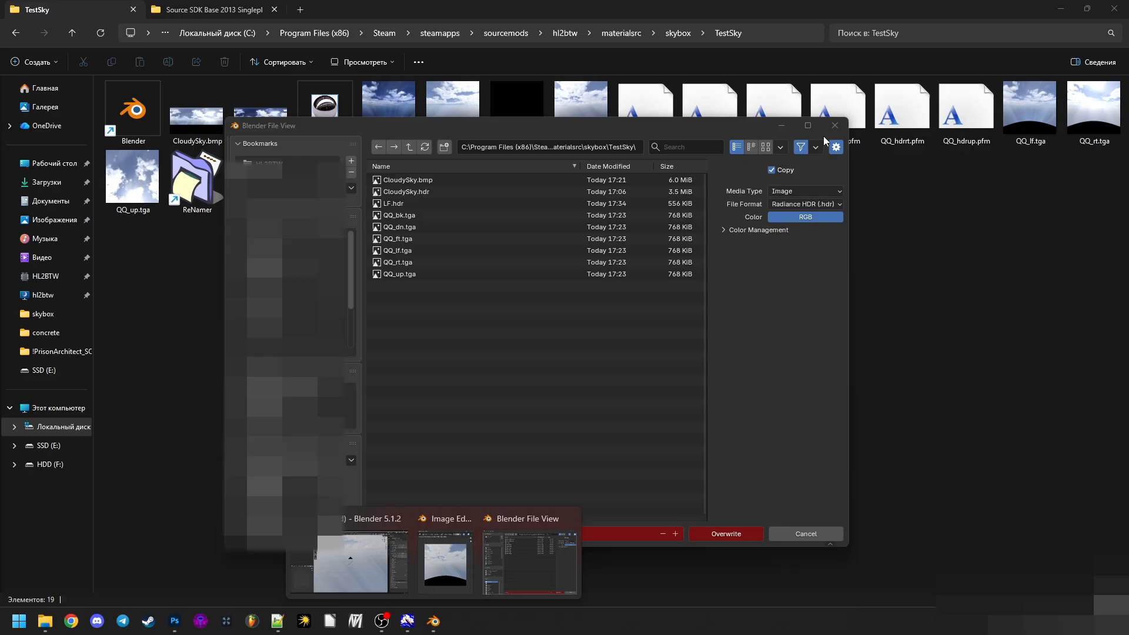
click(835, 125)
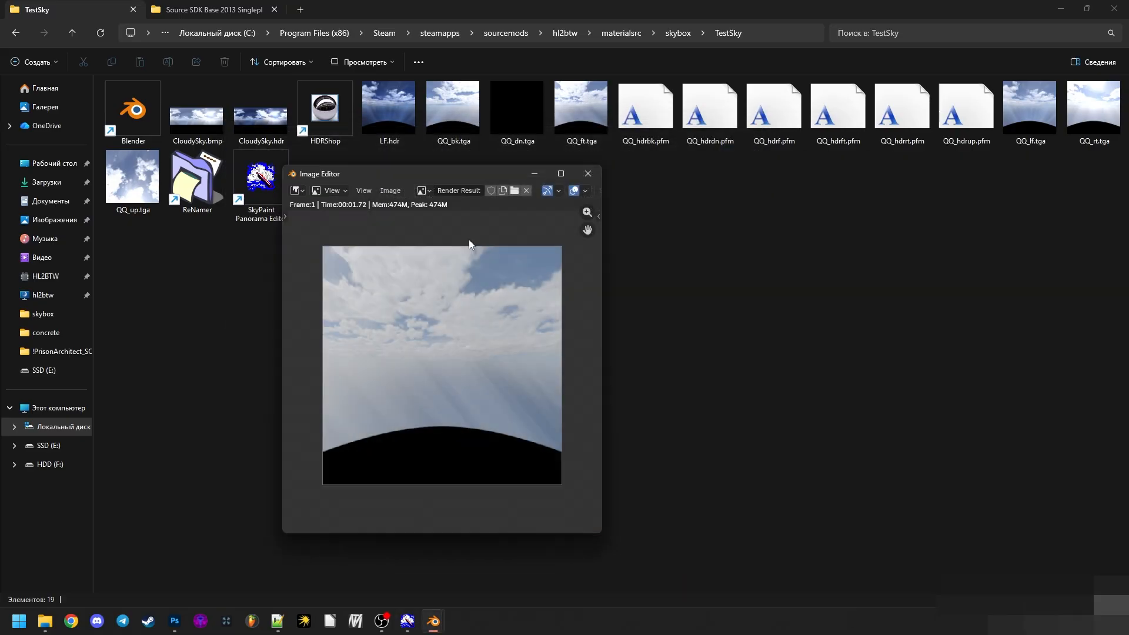
- Save the render result as FT.hdr in the TestSky folder, using the Radiance HDR format
click(392, 190)
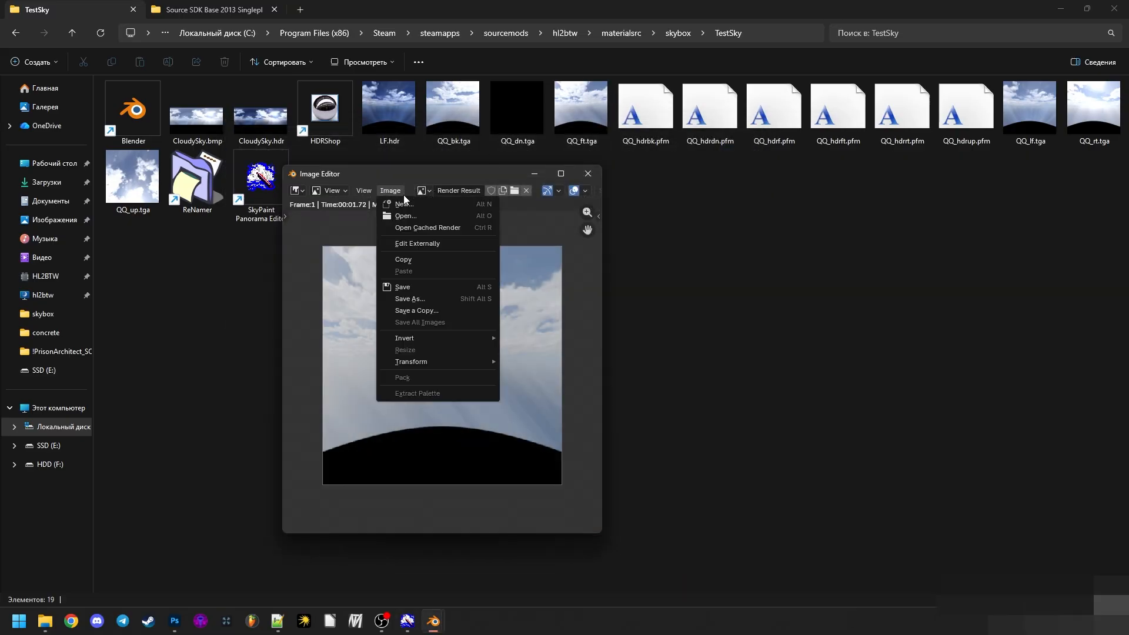
click(404, 294)
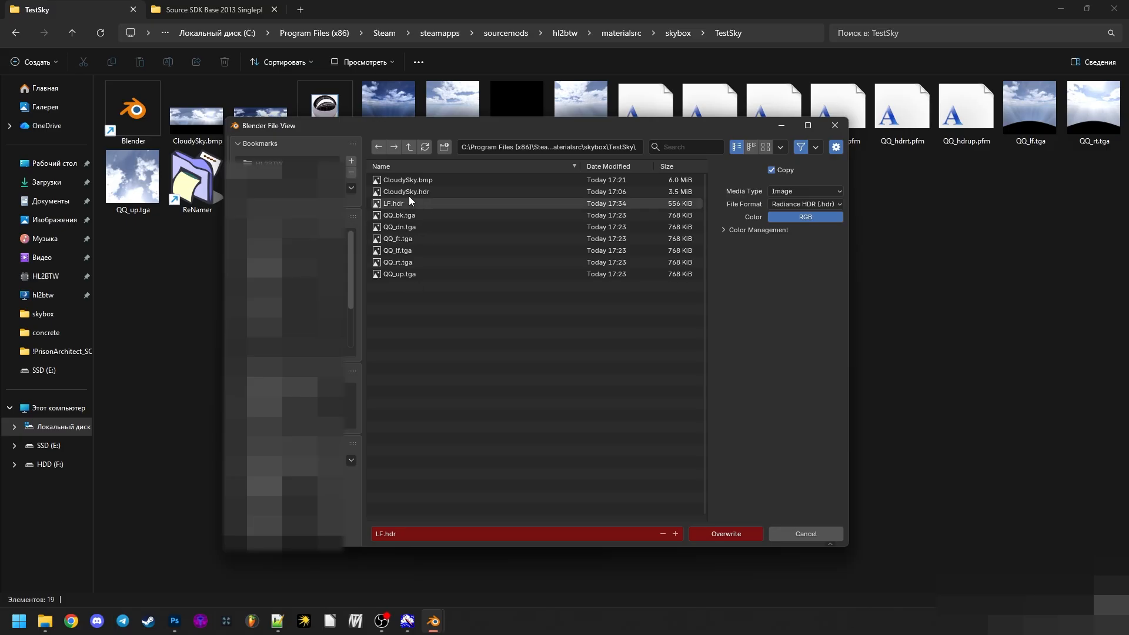
click(422, 532)
text(F)
key(Return)
key(Return)
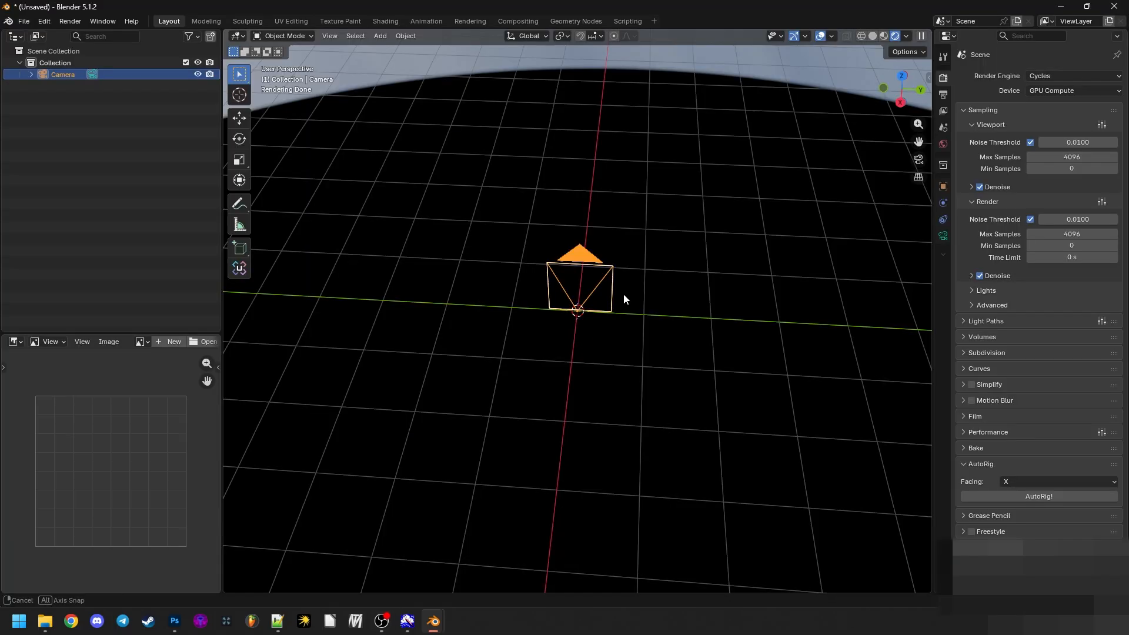
- Turn the camera to the remaining directions, render each and save BK.hdr, RT.hdr and UP.hdr in TestSky, and close the render window
drag(624, 294, 598, 306)
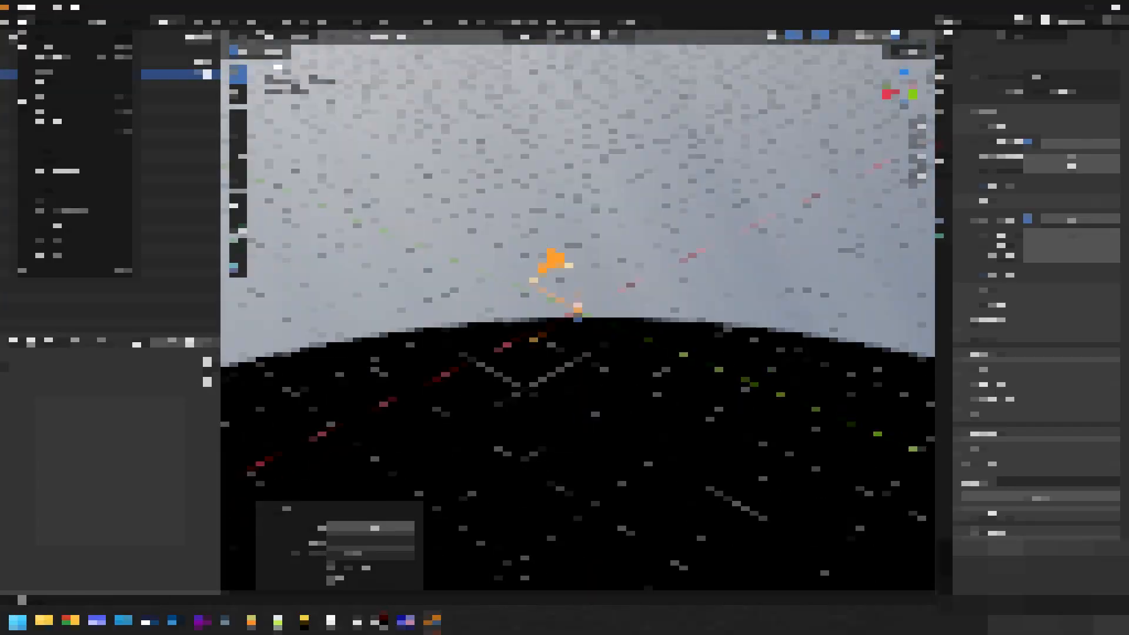
key(F12)
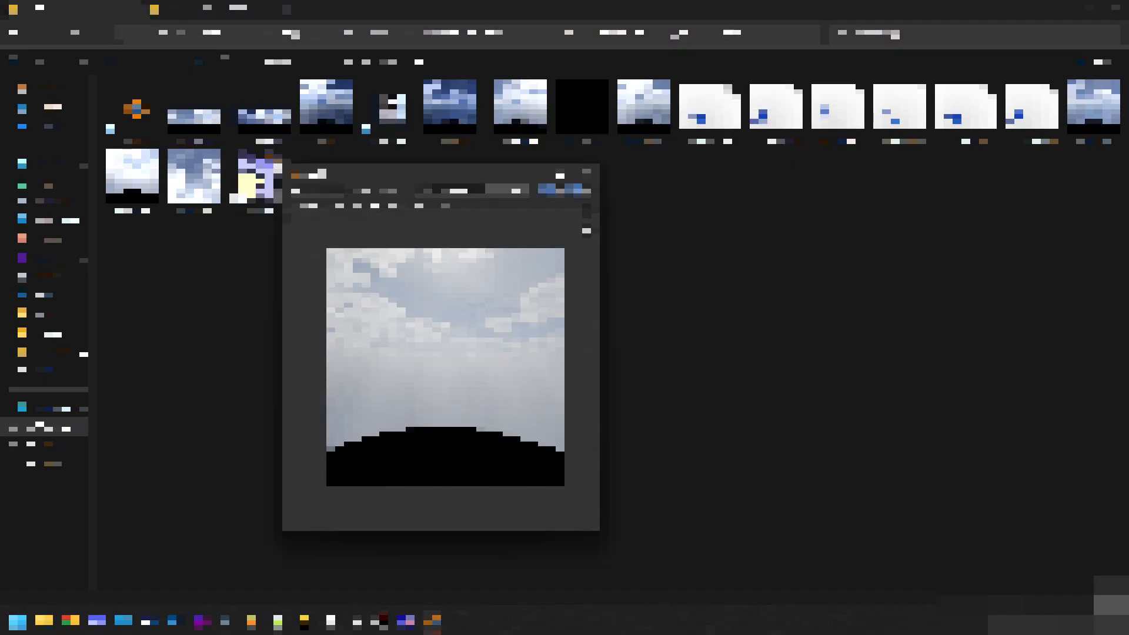
drag(365, 174, 497, 166)
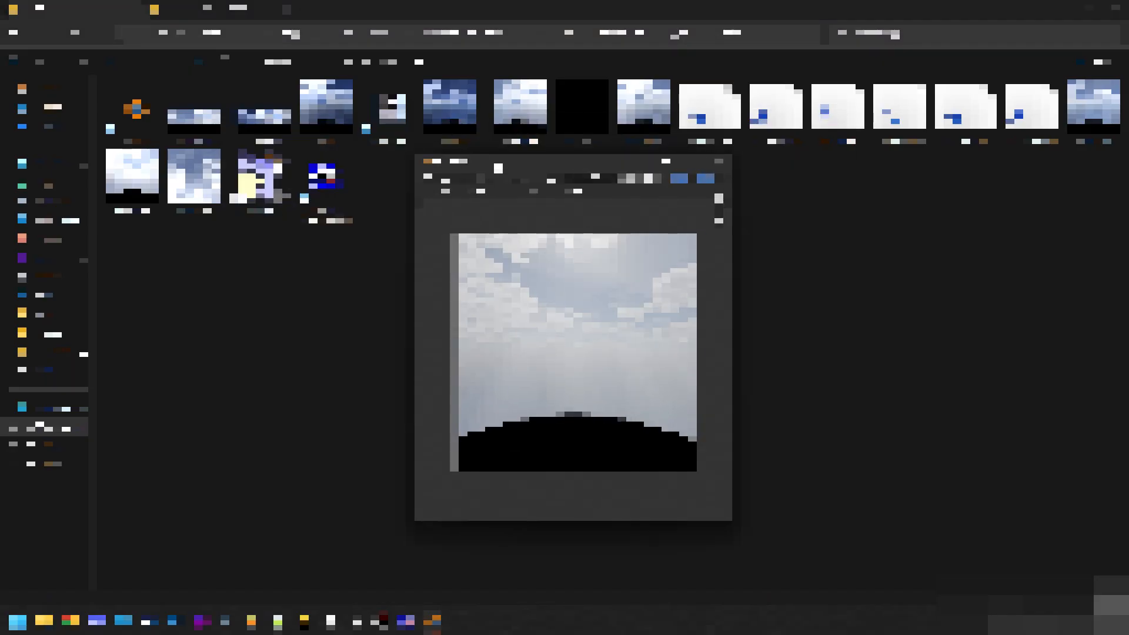
click(522, 179)
click(538, 288)
click(26, 21)
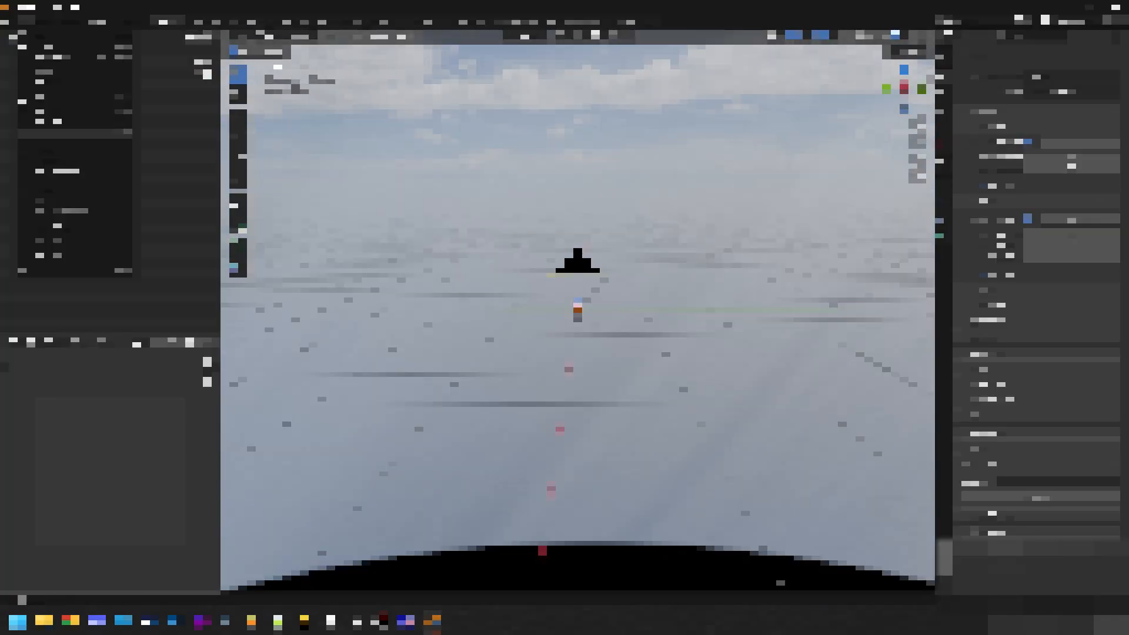
click(56, 136)
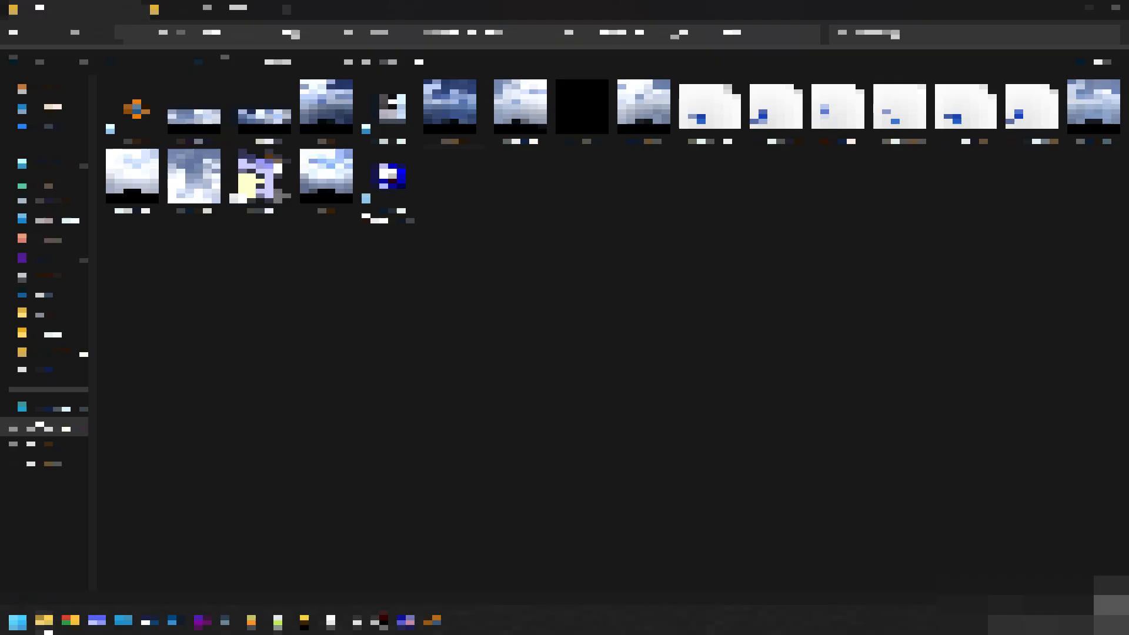
click(432, 622)
click(480, 556)
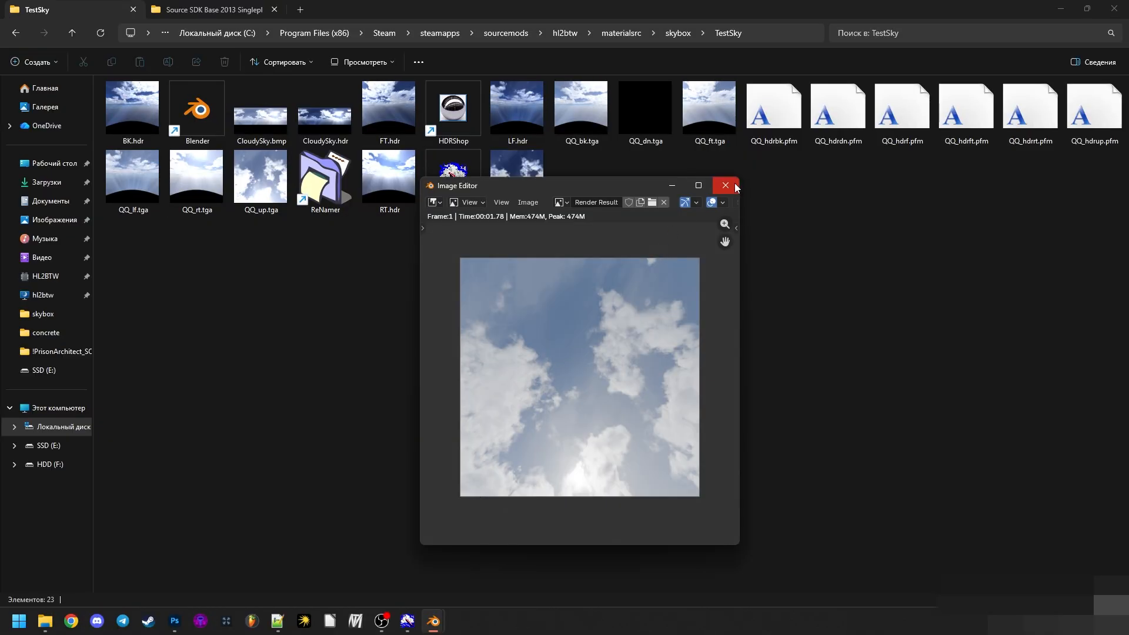
click(727, 187)
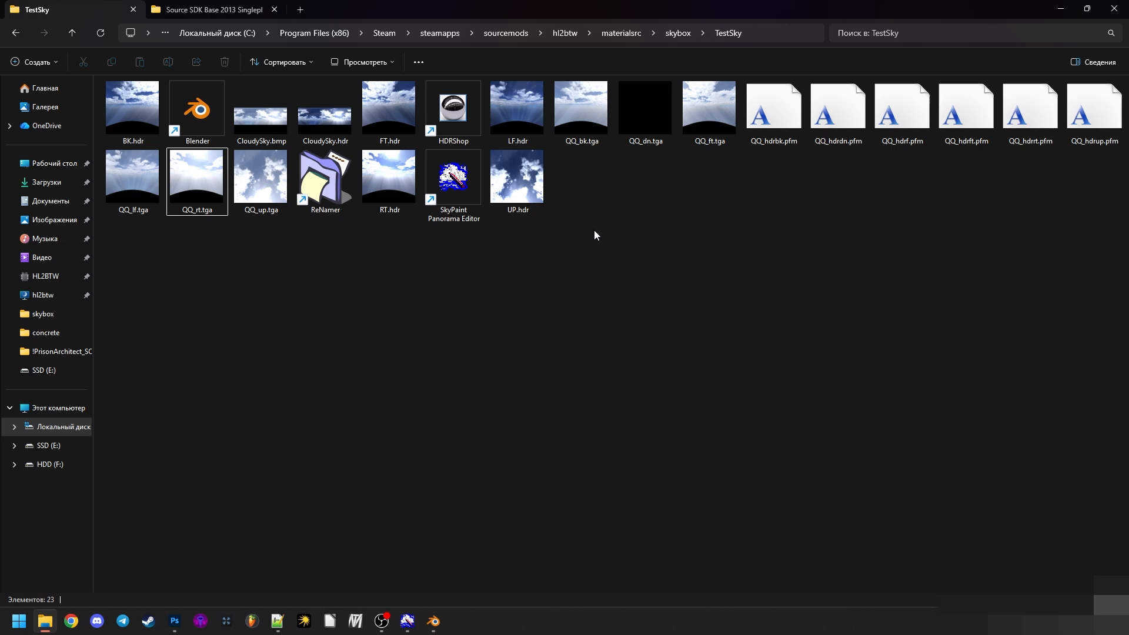
- Open UP.hdr in Photoshop and add an Exposure adjustment layer lowered to -8.16 to check its dynamic range
click(529, 206)
drag(521, 197, 232, 60)
click(1031, 601)
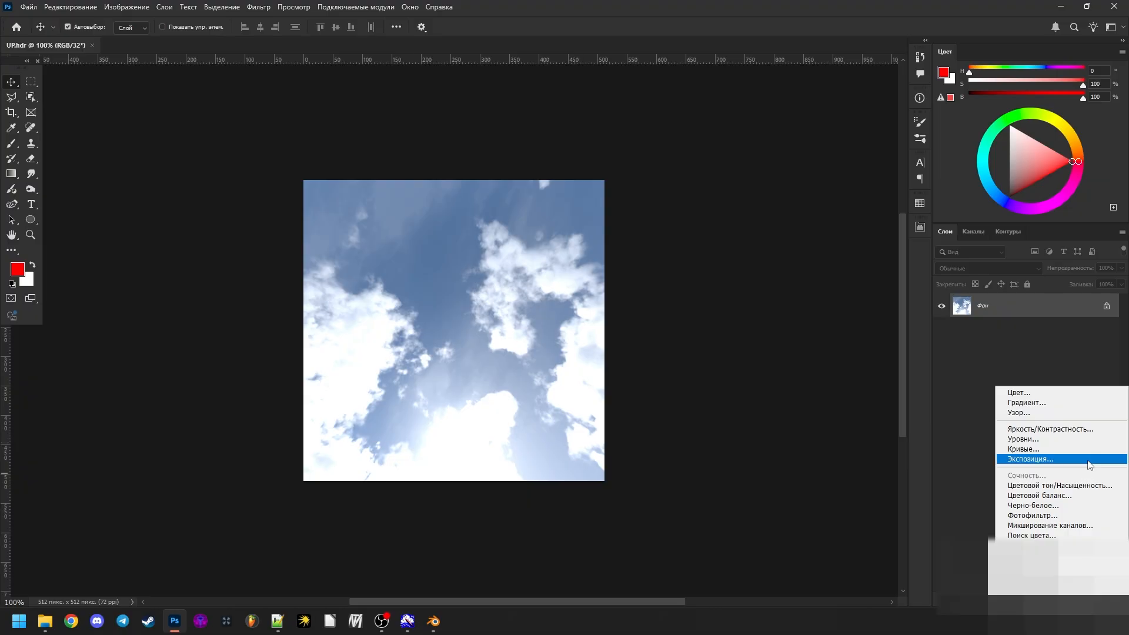
click(1052, 458)
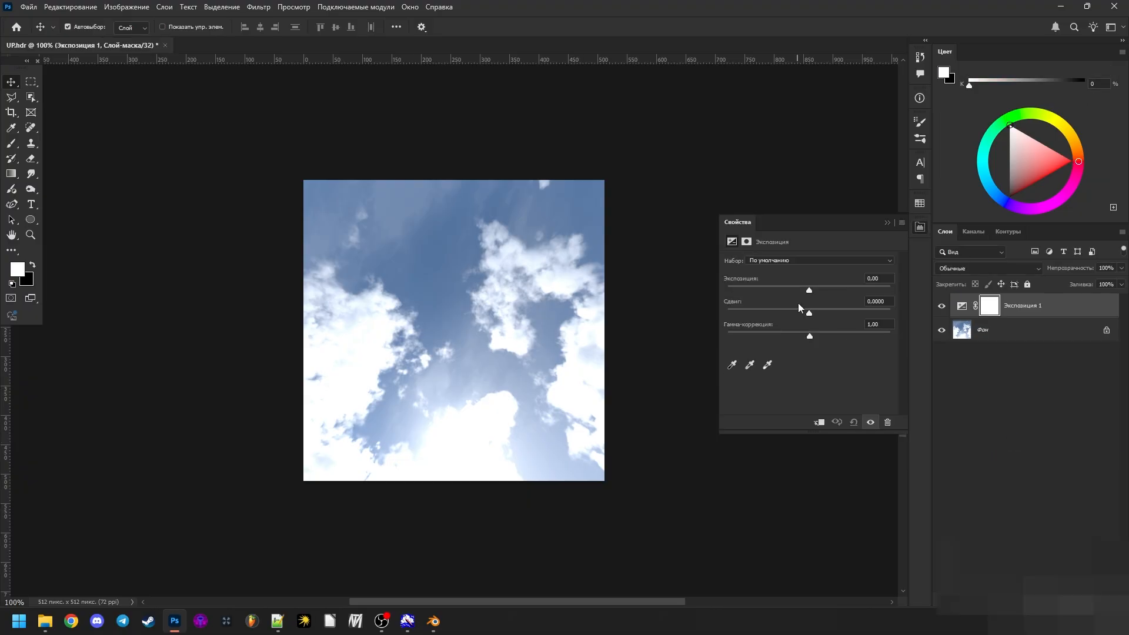
drag(809, 288, 752, 289)
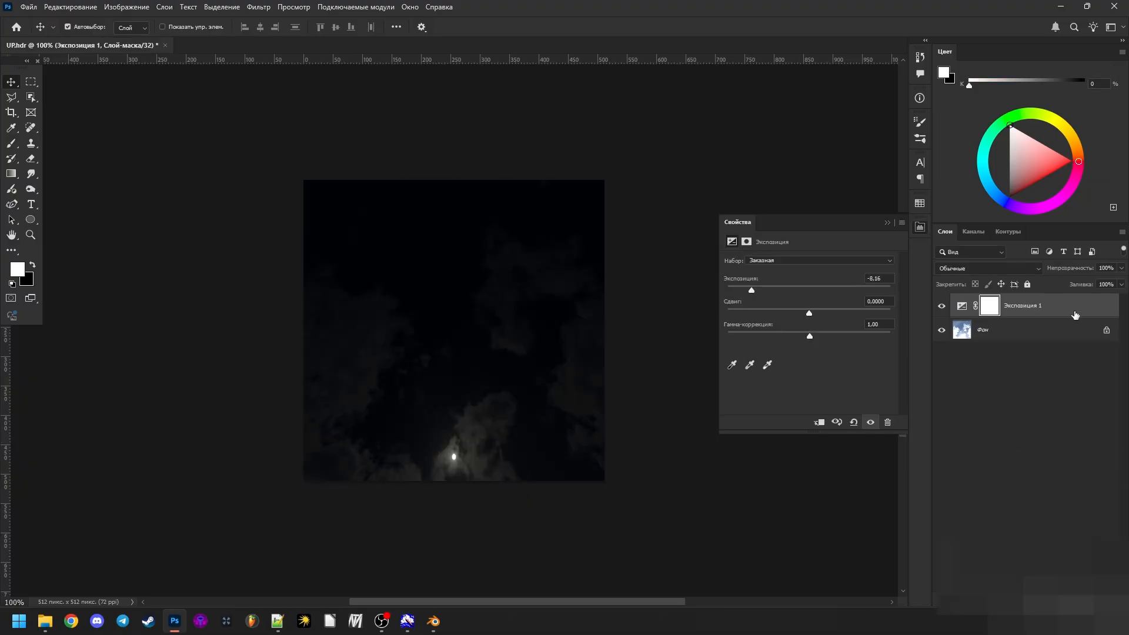
- Delete the Exposure adjustment layer, close UP.hdr without saving and return to the TestSky folder
key(Delete)
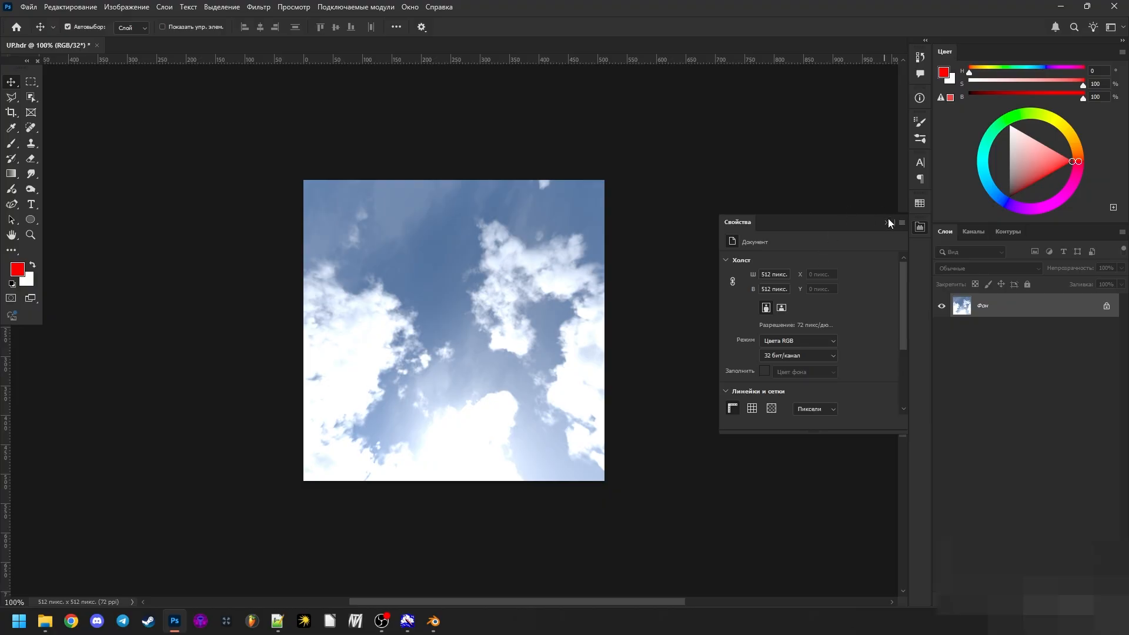
click(887, 223)
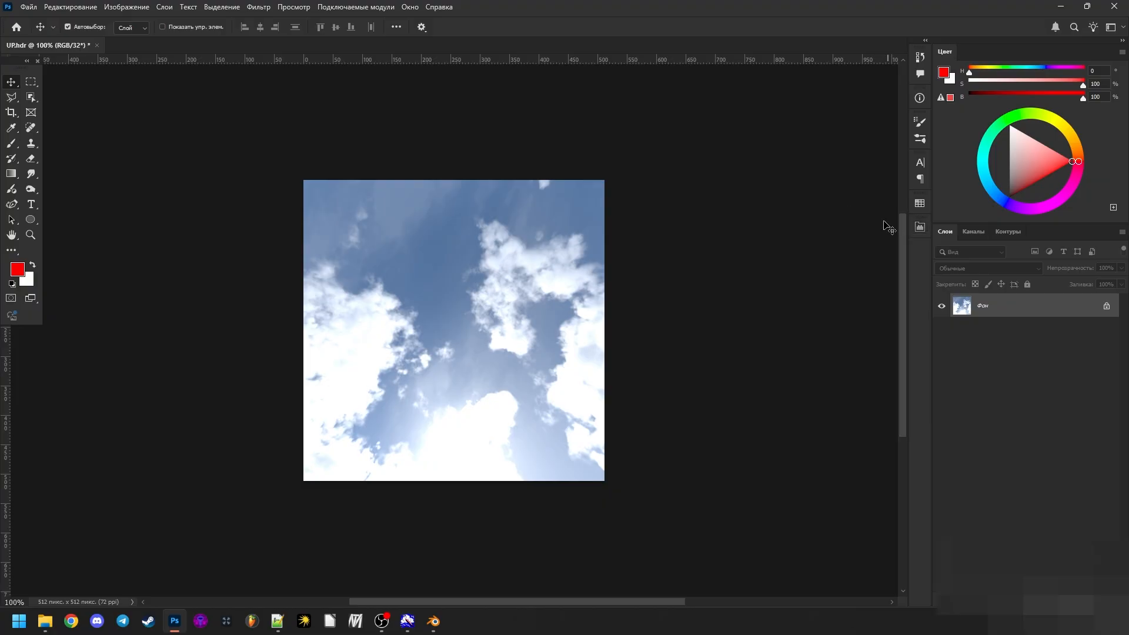
click(97, 45)
click(570, 229)
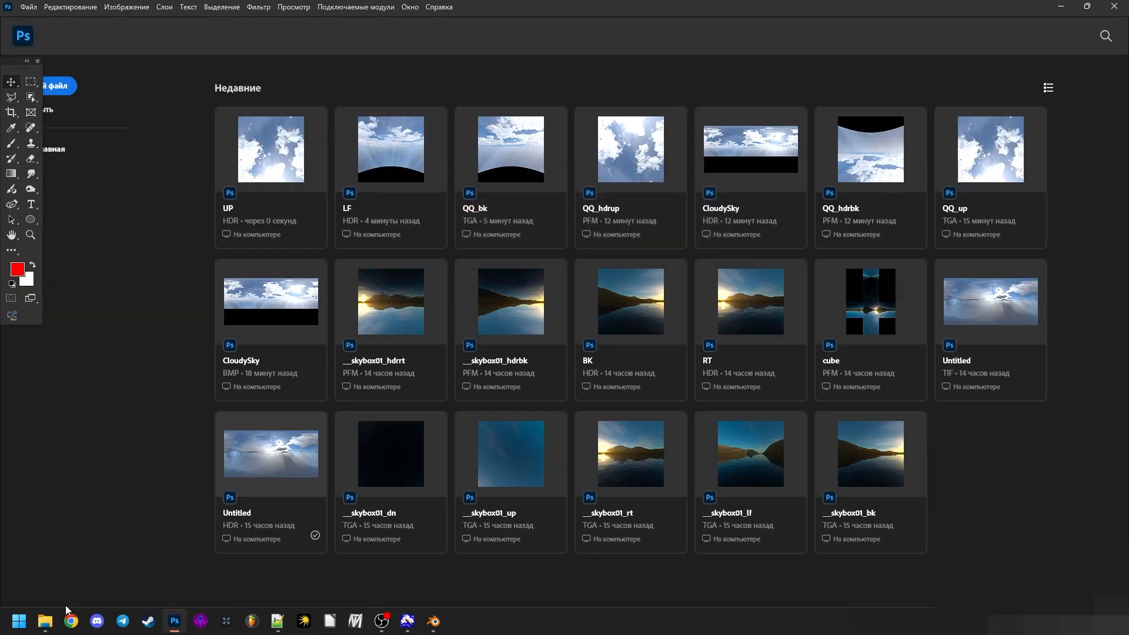
key(alt+Tab)
- Select the six PFM files from QQ_hdrbk.pfm to QQ_hdrup.pfm and open them all in Photoshop
click(774, 109)
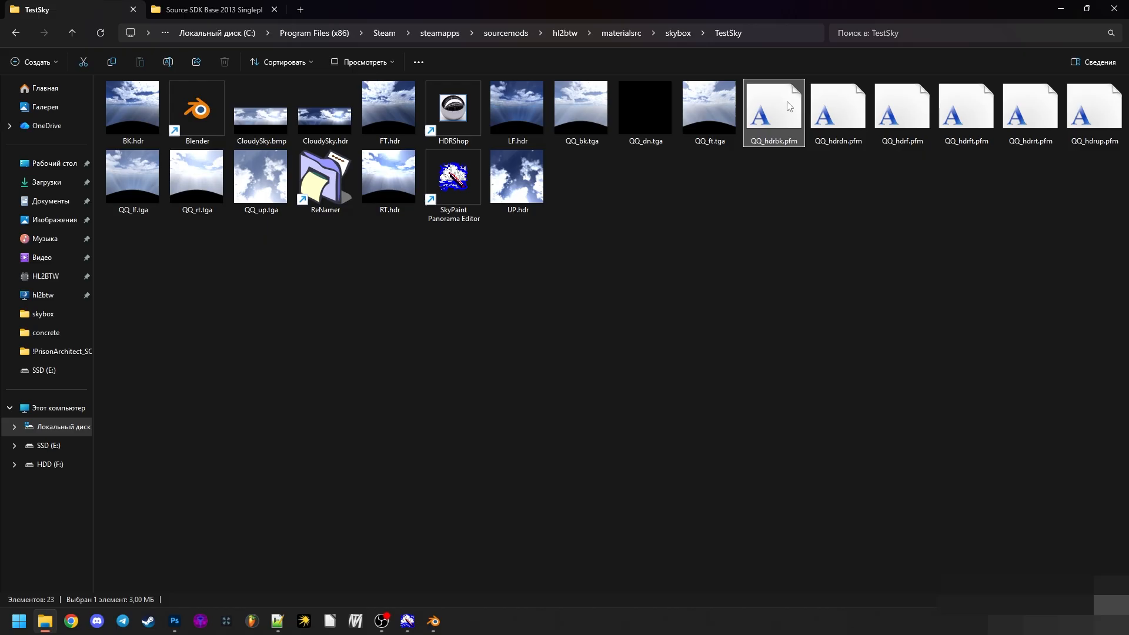
shift+click(1094, 112)
drag(870, 113, 136, 430)
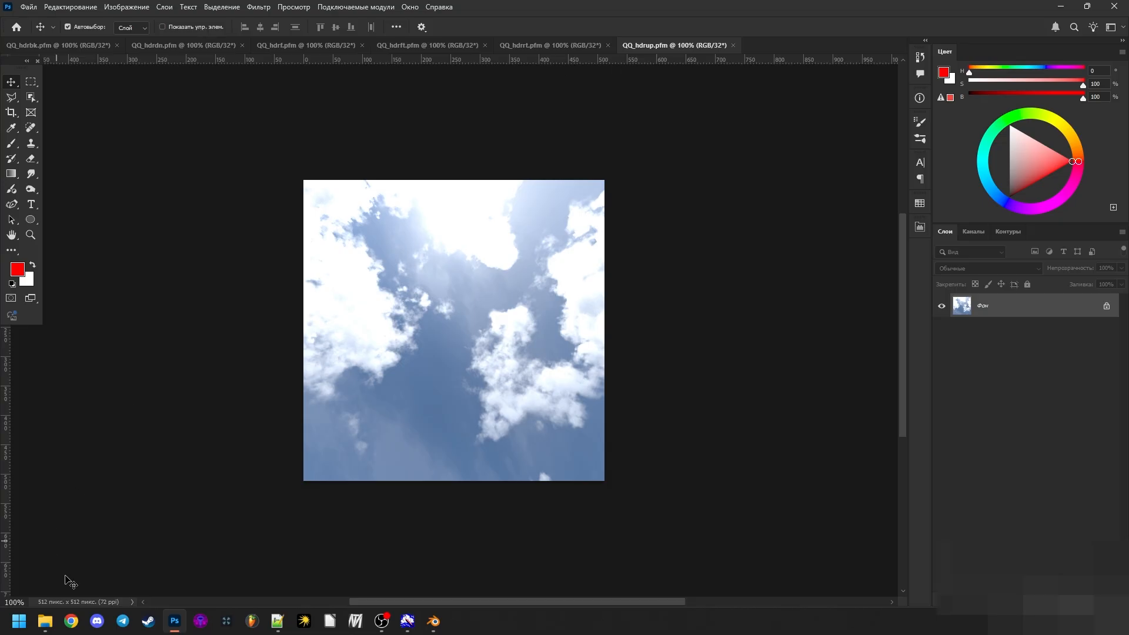
- Place UP.hdr from the TestSky folder into QQ_hdrup.pfm at its original size and commit the placement
click(45, 621)
drag(547, 177, 509, 285)
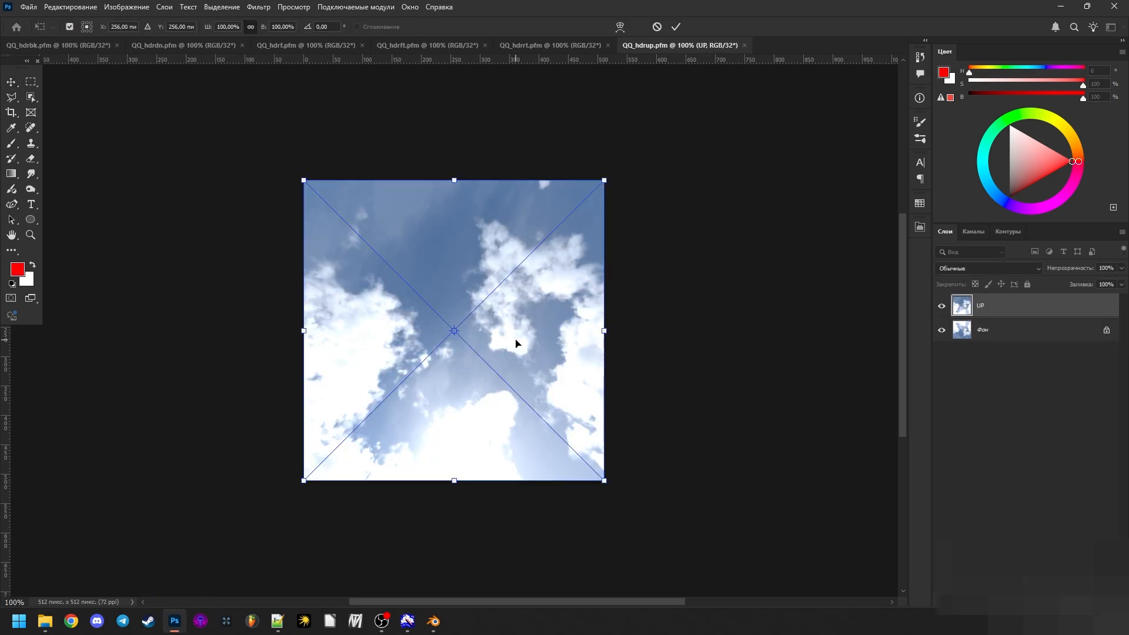
click(126, 7)
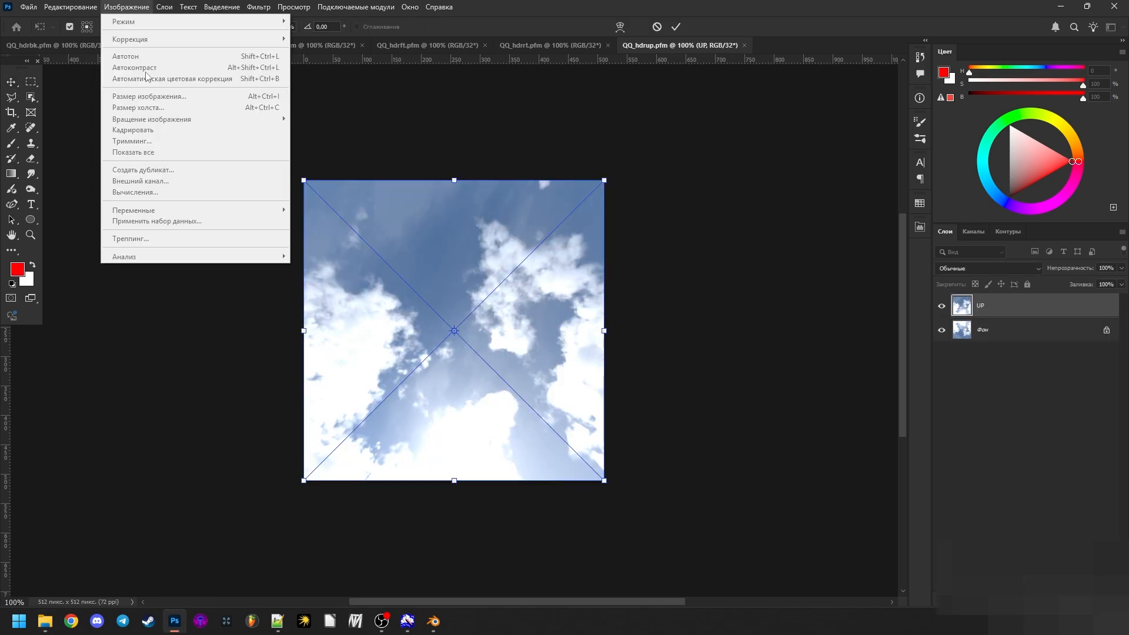
click(420, 197)
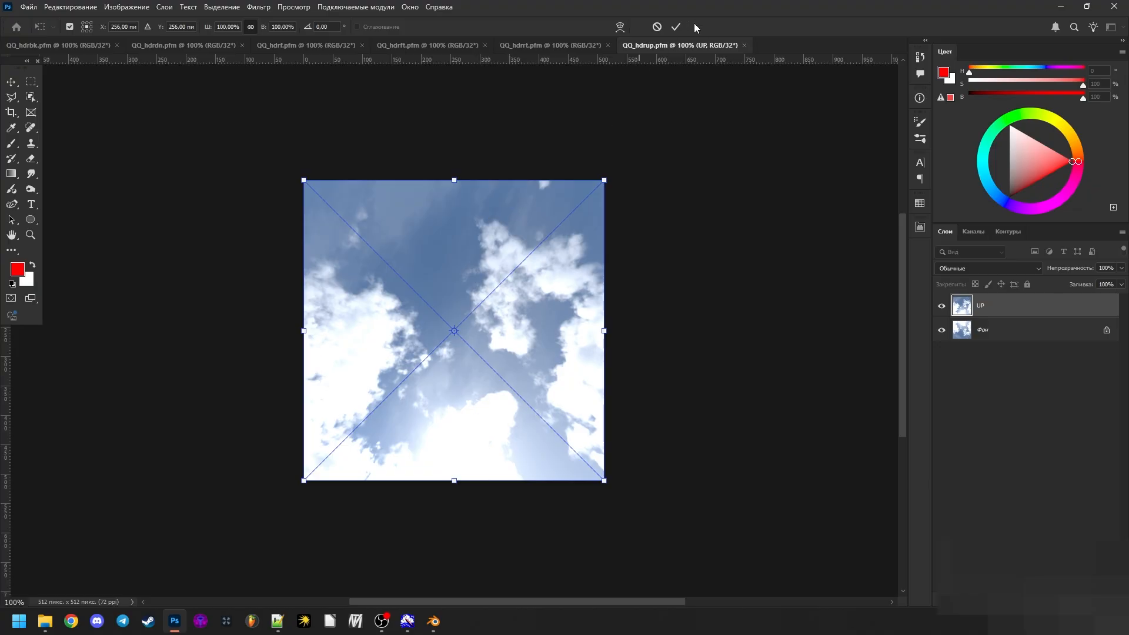
click(676, 27)
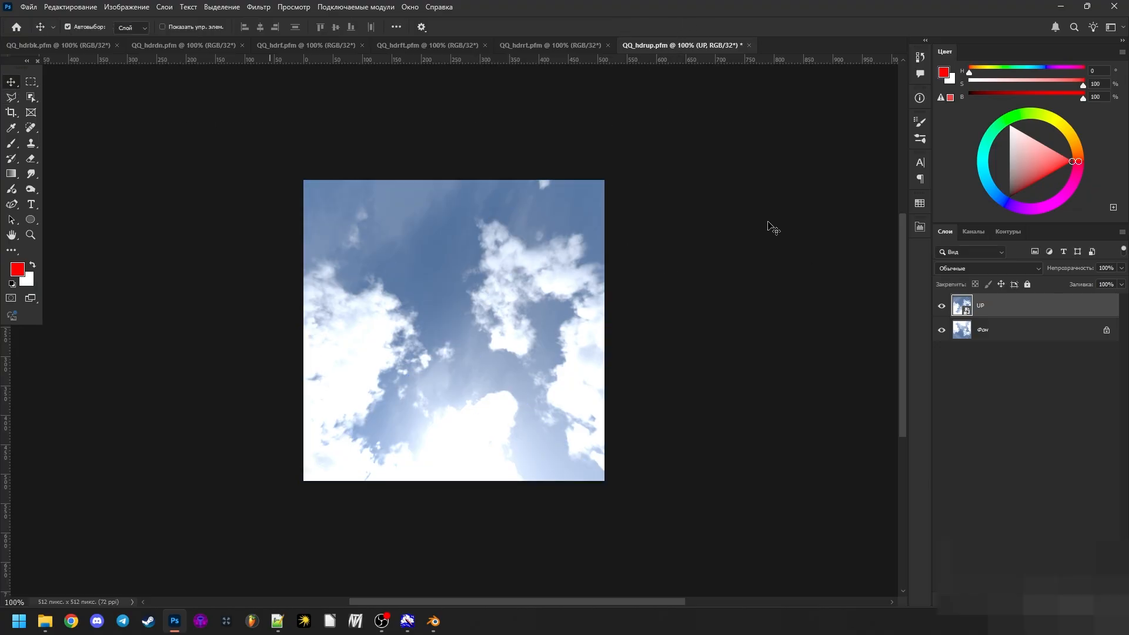
- Compare the UP layer with the background, and flip it vertically with Free Transform so its height is -100%
click(941, 306)
click(941, 306)
key(ctrl+t)
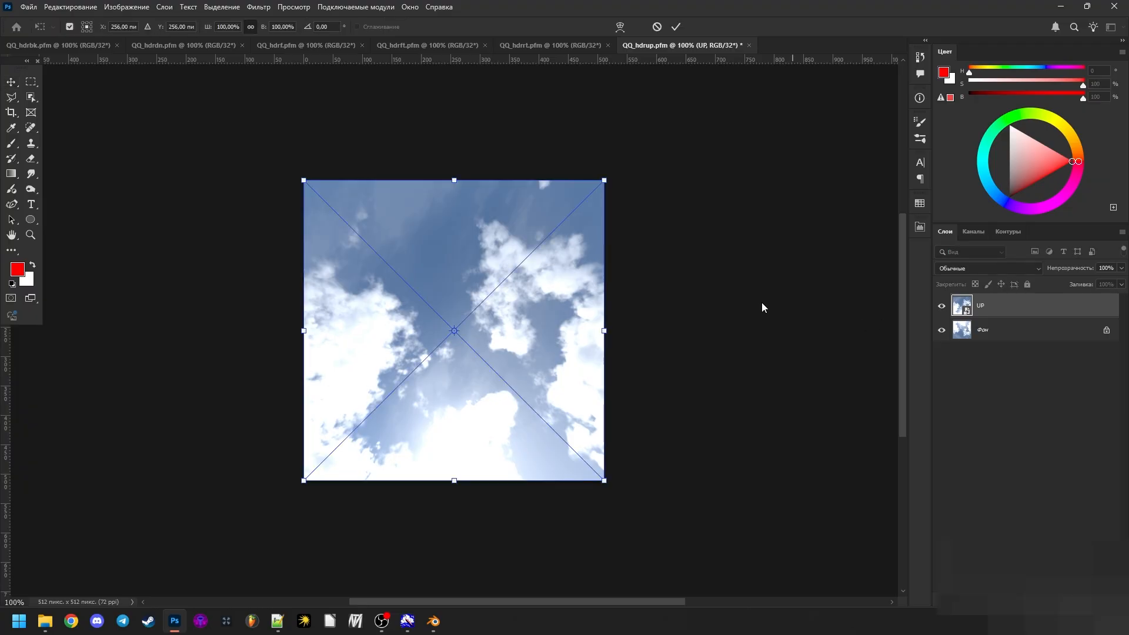
drag(455, 480, 522, 370)
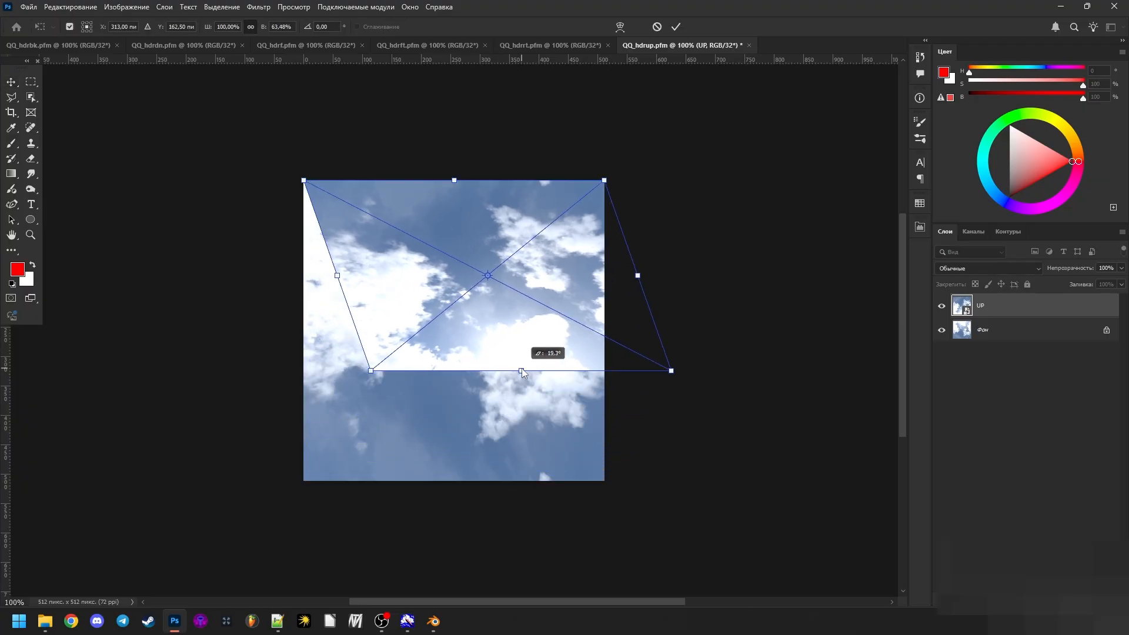
key(ctrl+z)
drag(455, 481, 505, 370)
drag(463, 402, 456, 181)
drag(455, 292, 455, 486)
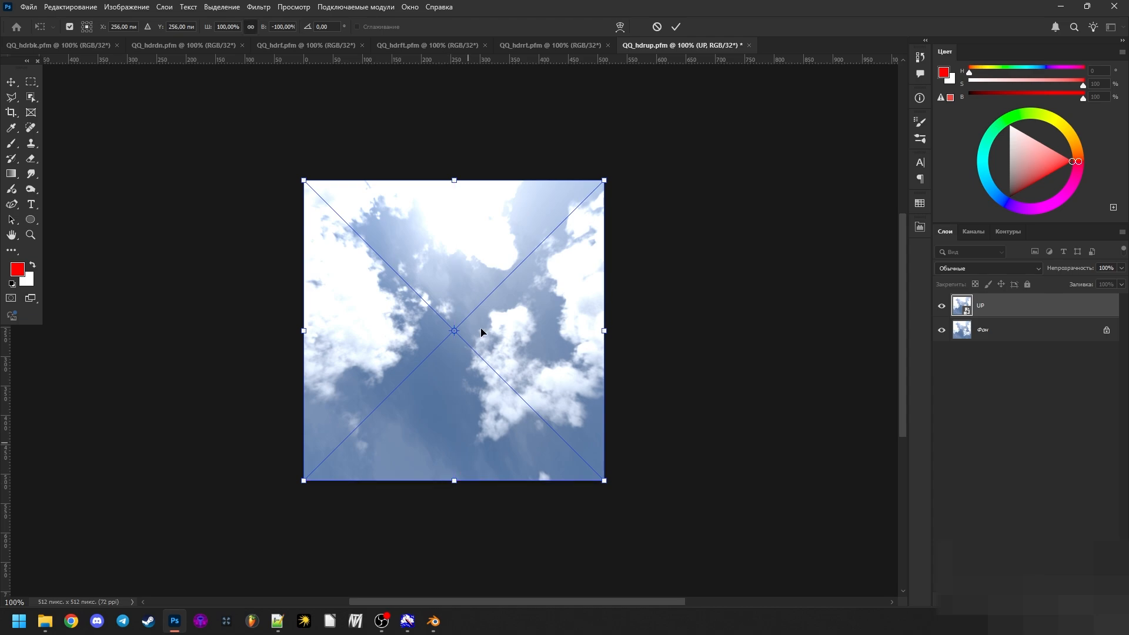
click(675, 26)
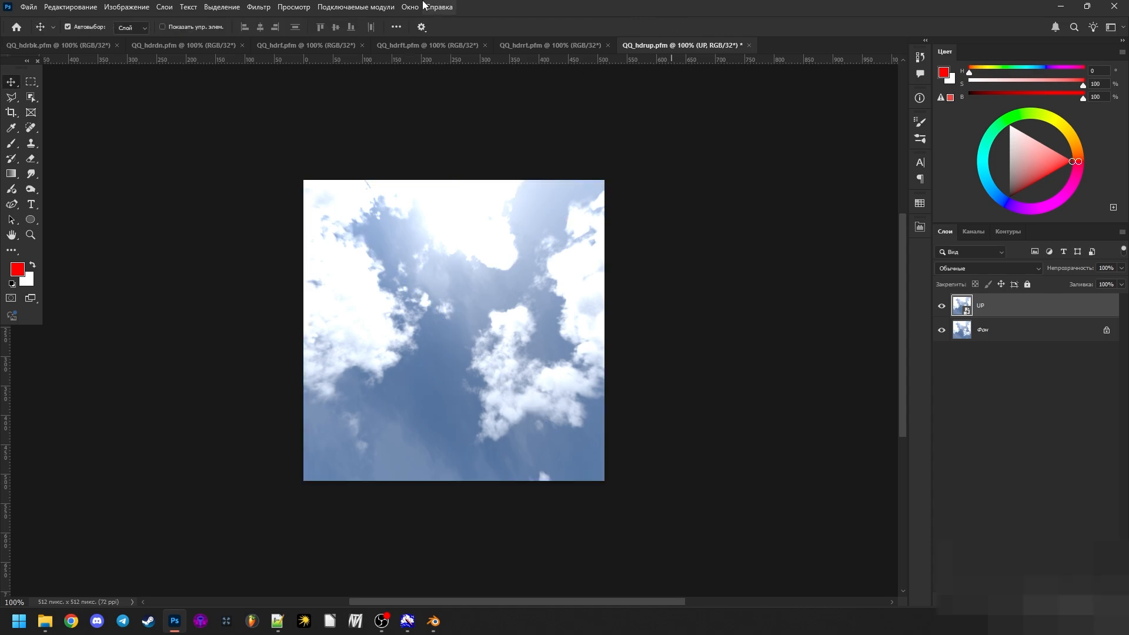
- Add an Exposure adjustment layer at -9.03, compare the UP layer with the background under it, and delete the adjustment
click(301, 6)
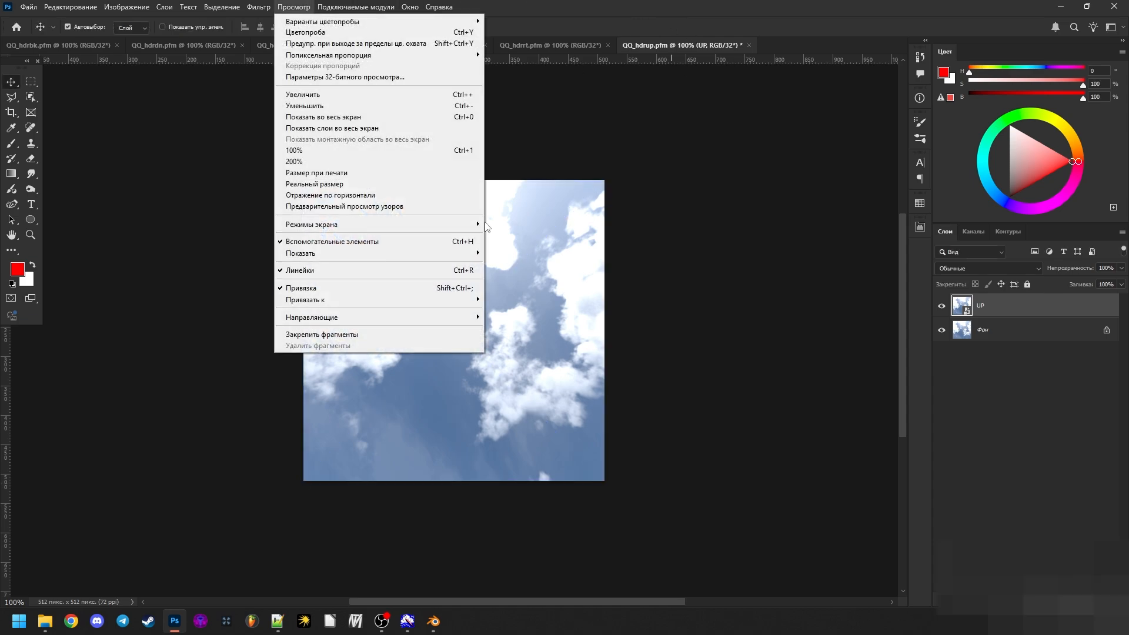
click(1050, 388)
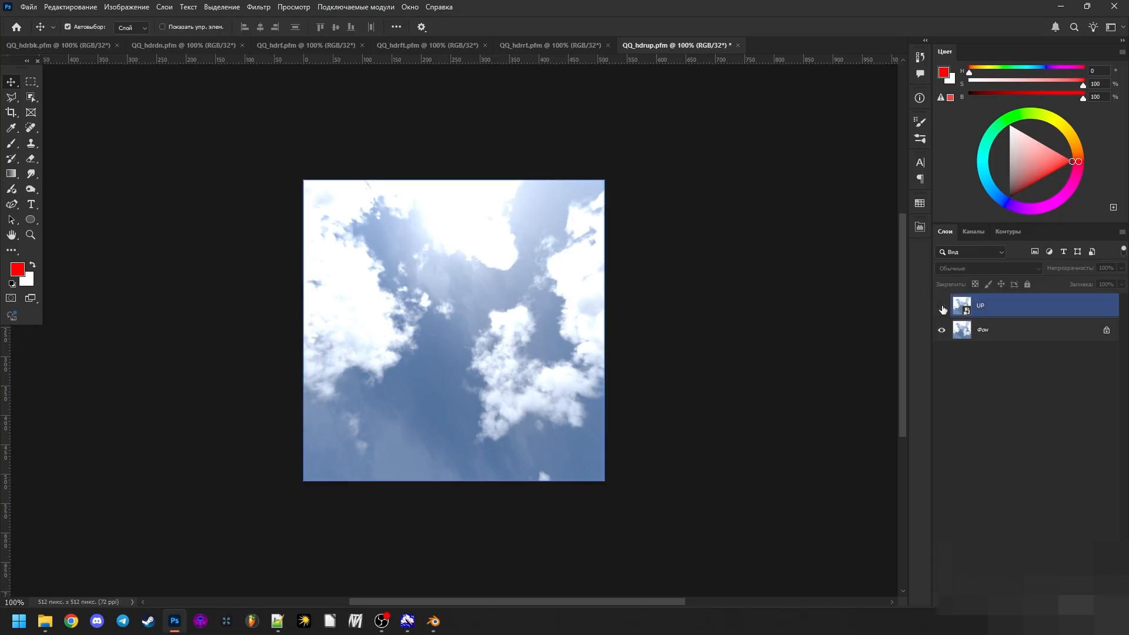
click(1030, 600)
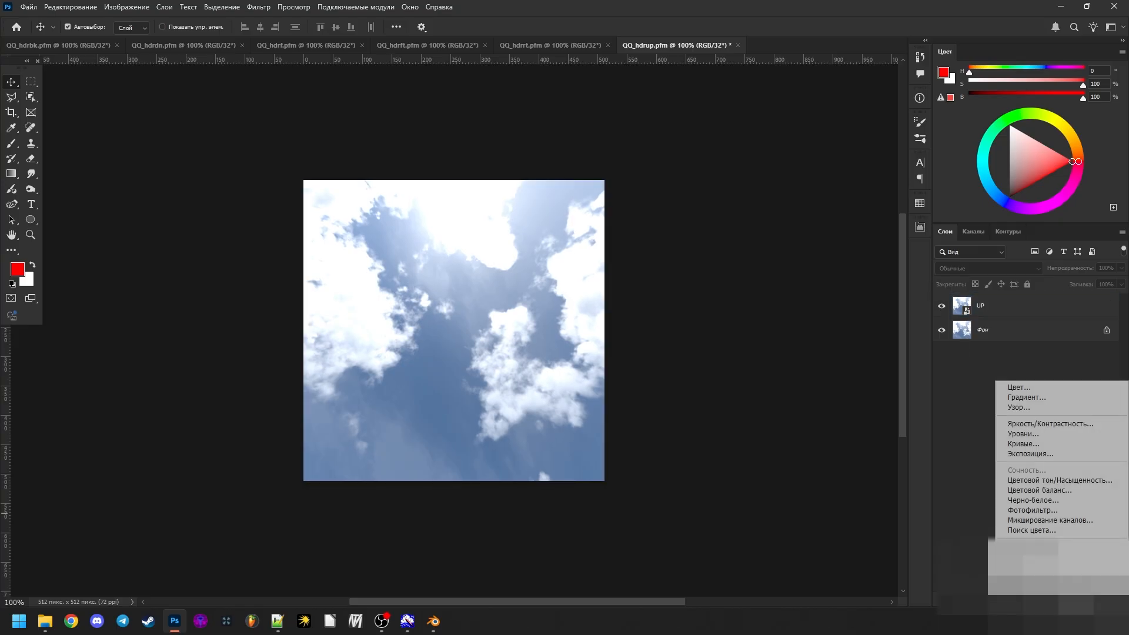
click(1056, 453)
drag(809, 291, 756, 295)
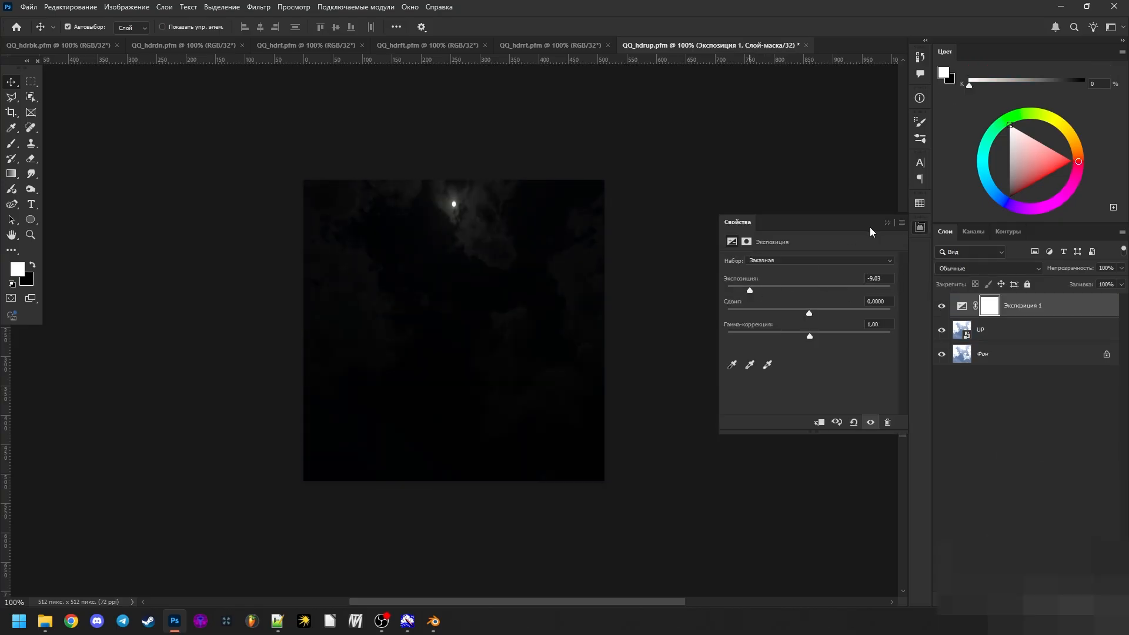
click(887, 221)
click(940, 332)
click(940, 333)
click(940, 332)
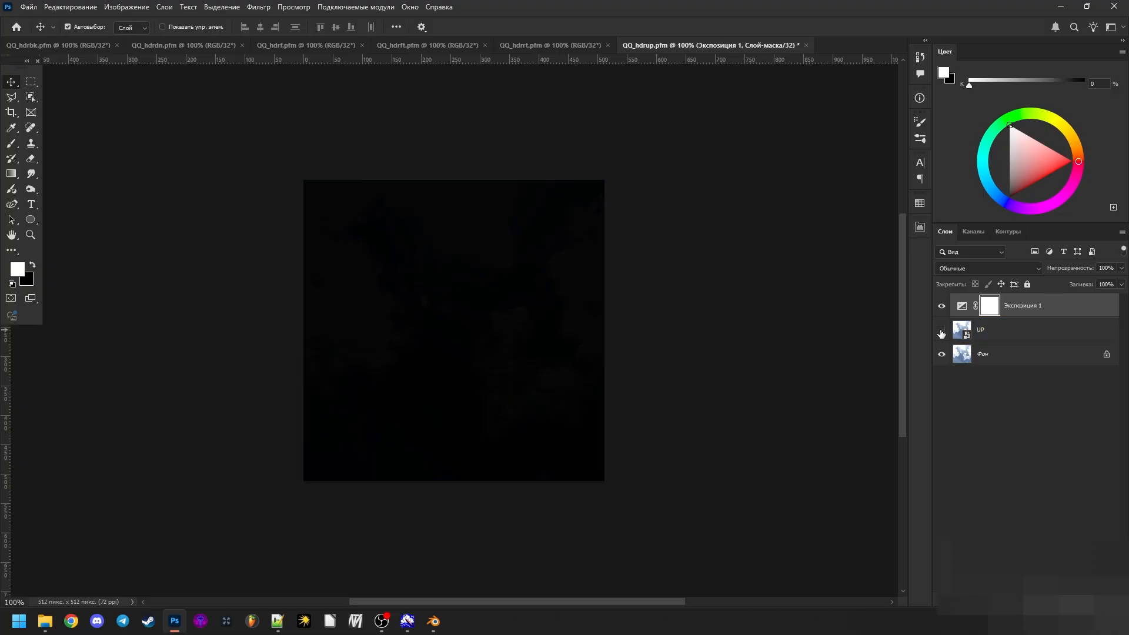
click(941, 332)
click(941, 332)
click(941, 333)
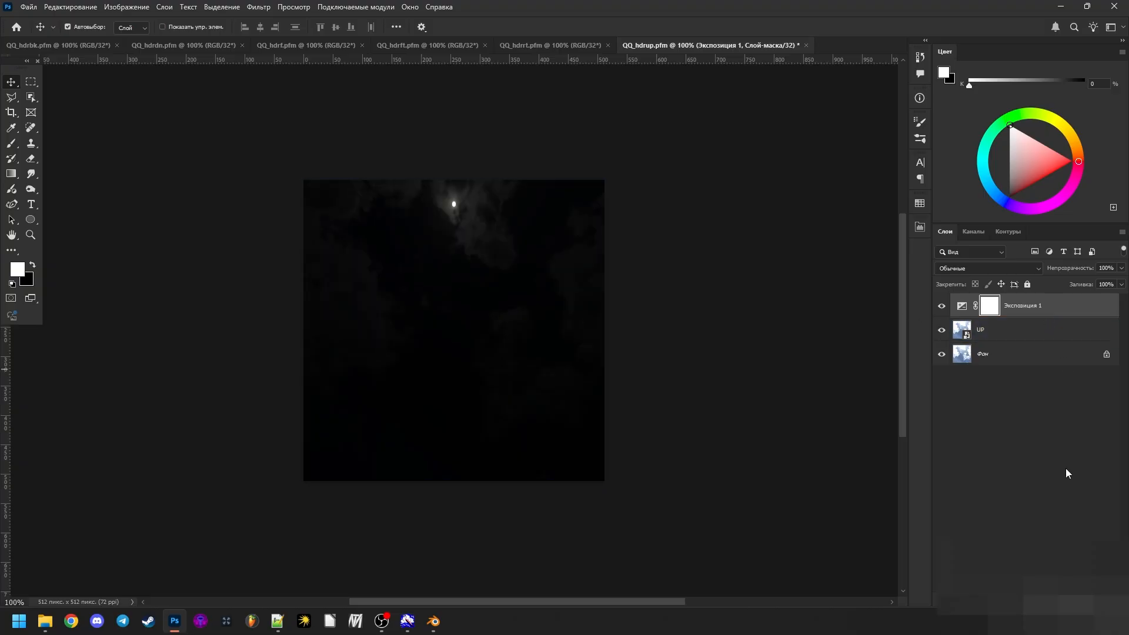
key(Delete)
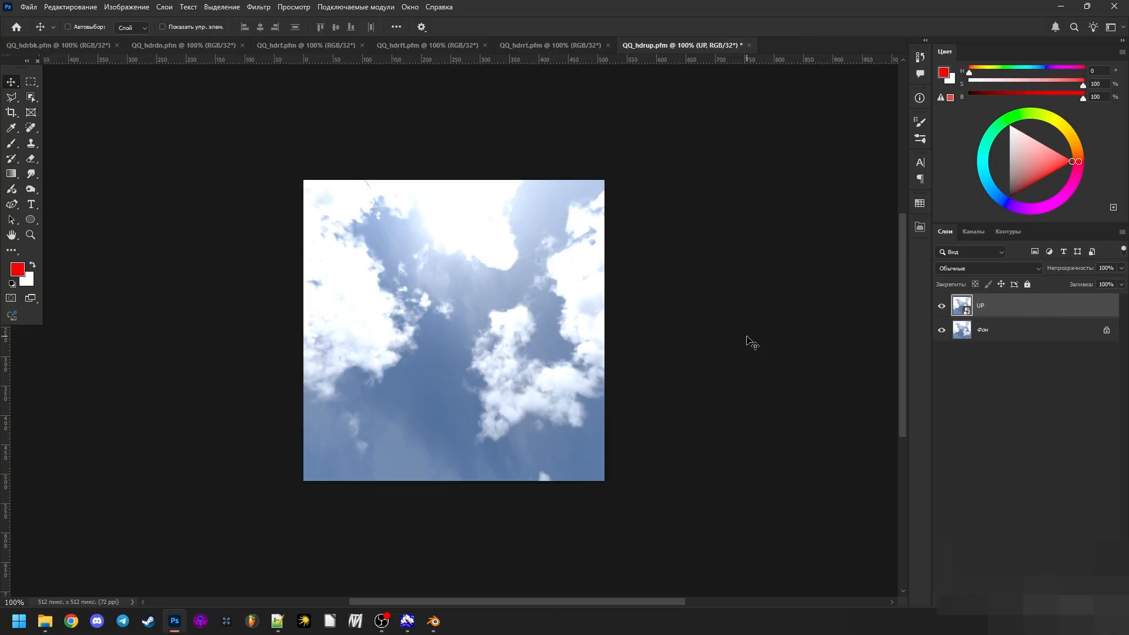
- Merge the flipped UP layer into the background, save QQ_hdrup.pfm, and flip the next placed face vertically
key(ctrl+e)
key(ctrl+s)
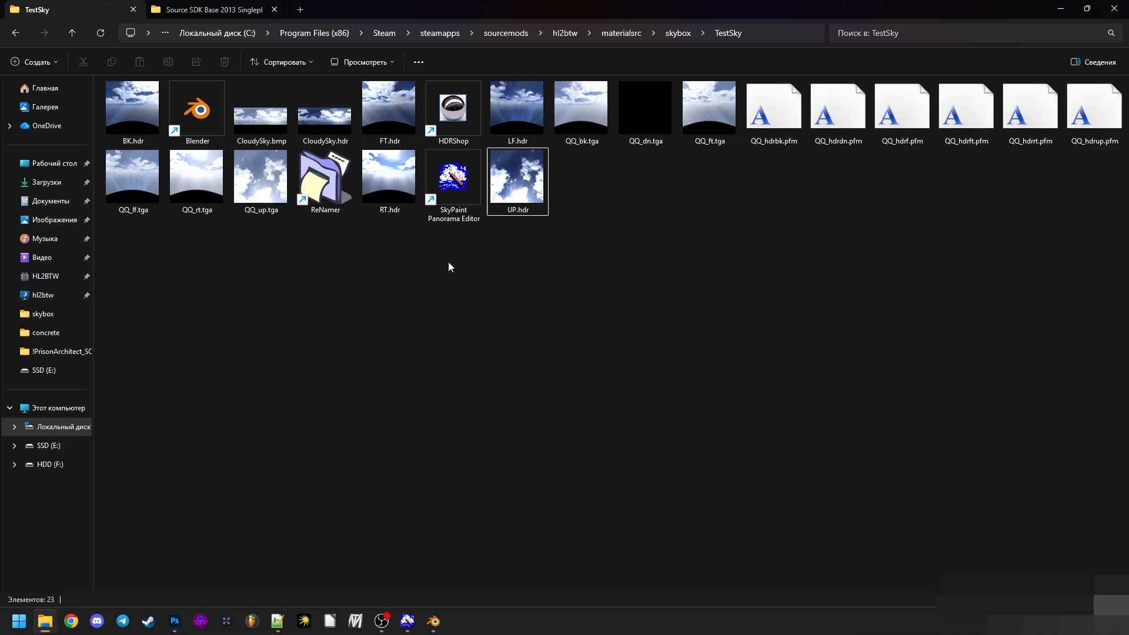
drag(389, 179, 387, 495)
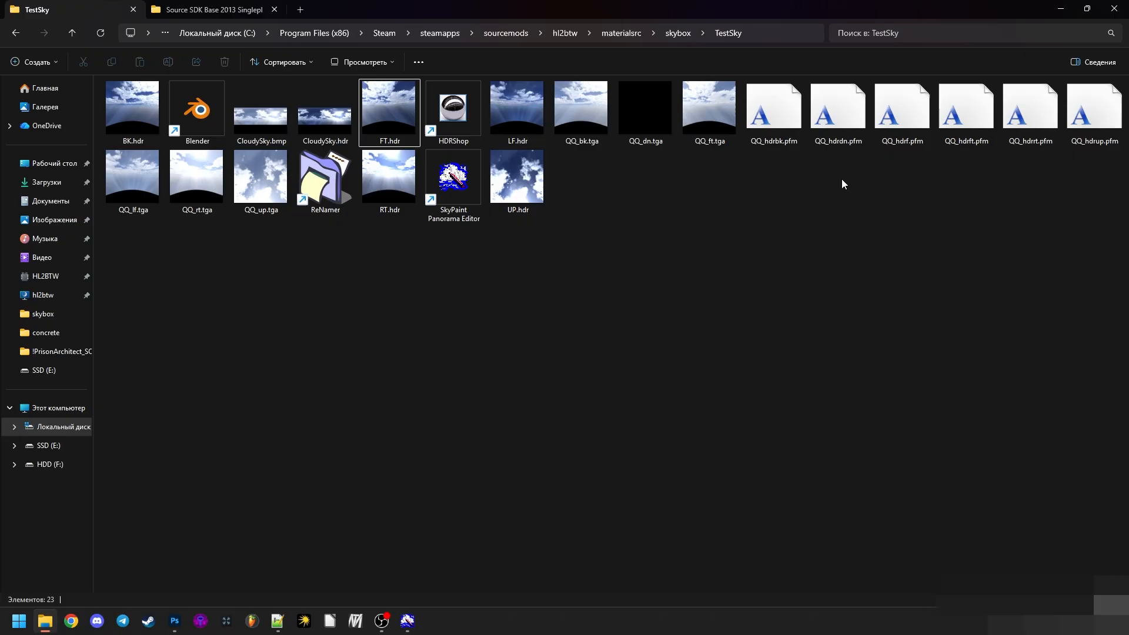
click(882, 141)
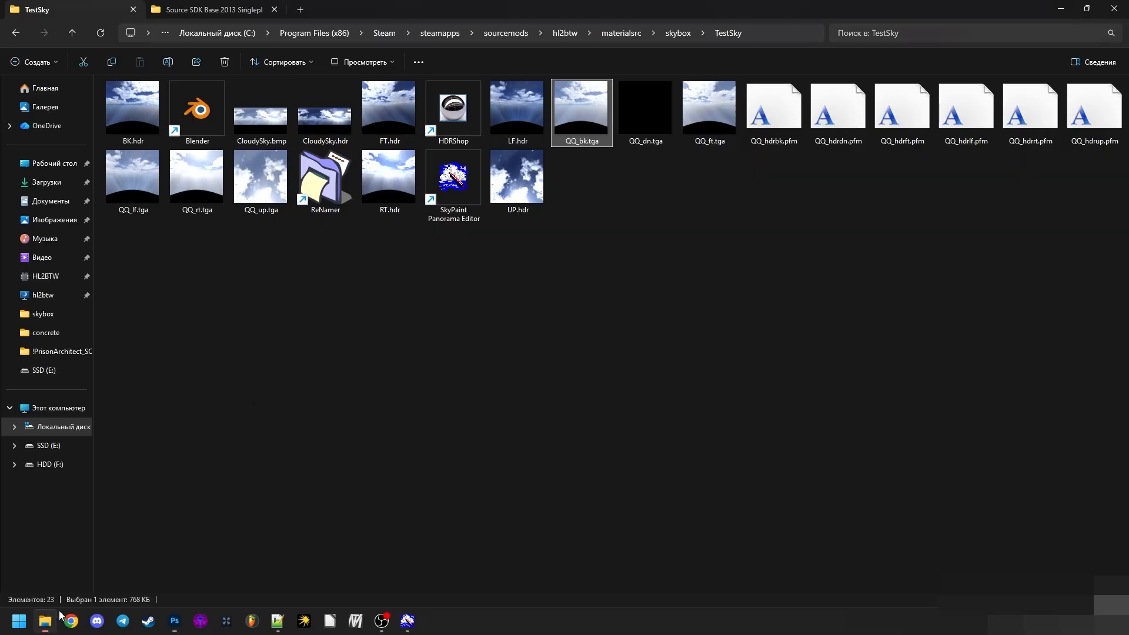
click(784, 126)
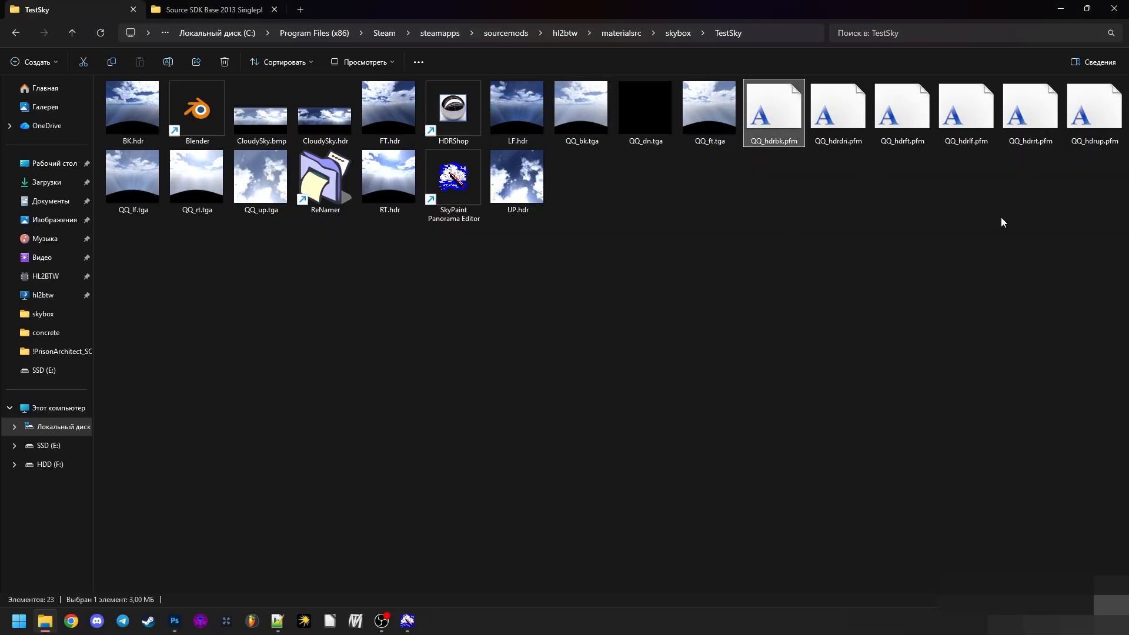
click(1000, 219)
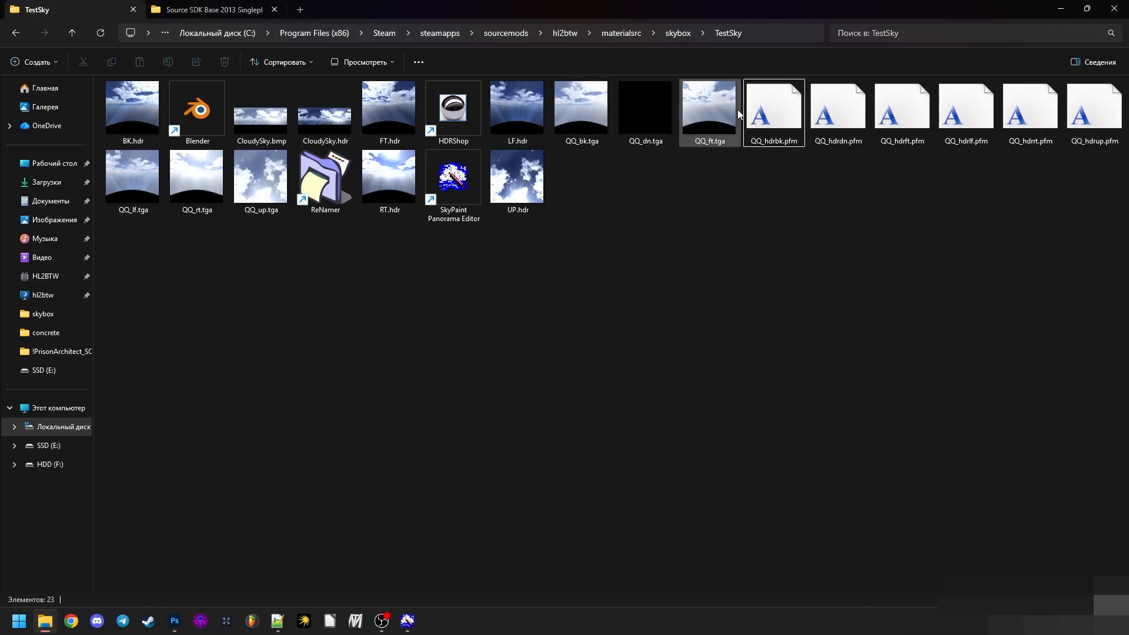
click(770, 138)
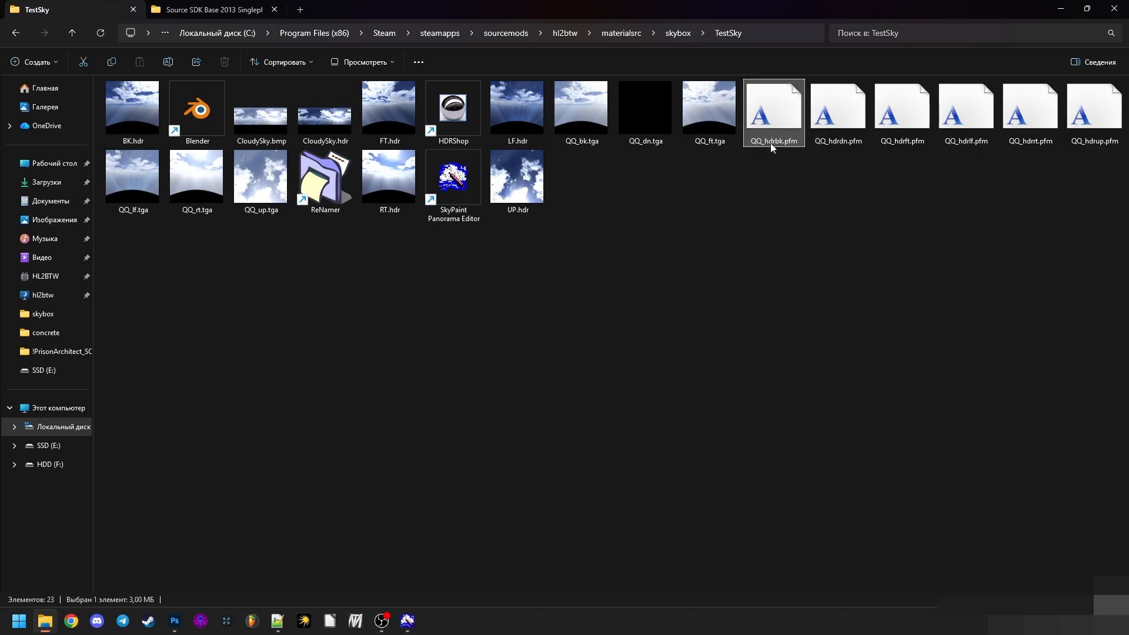
click(761, 196)
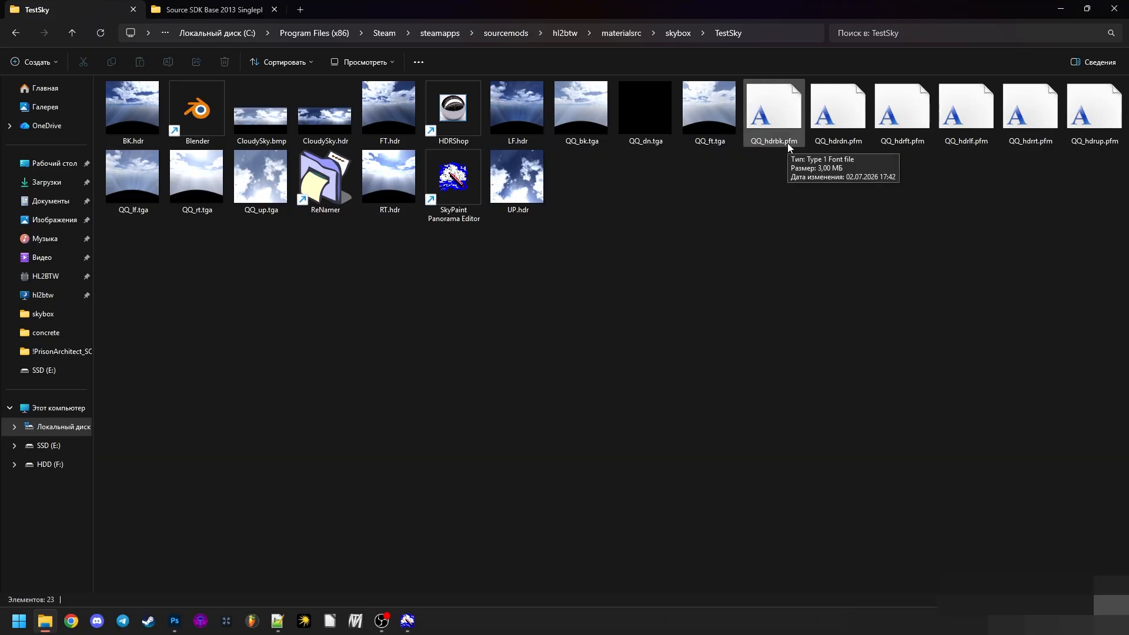
click(693, 106)
click(647, 126)
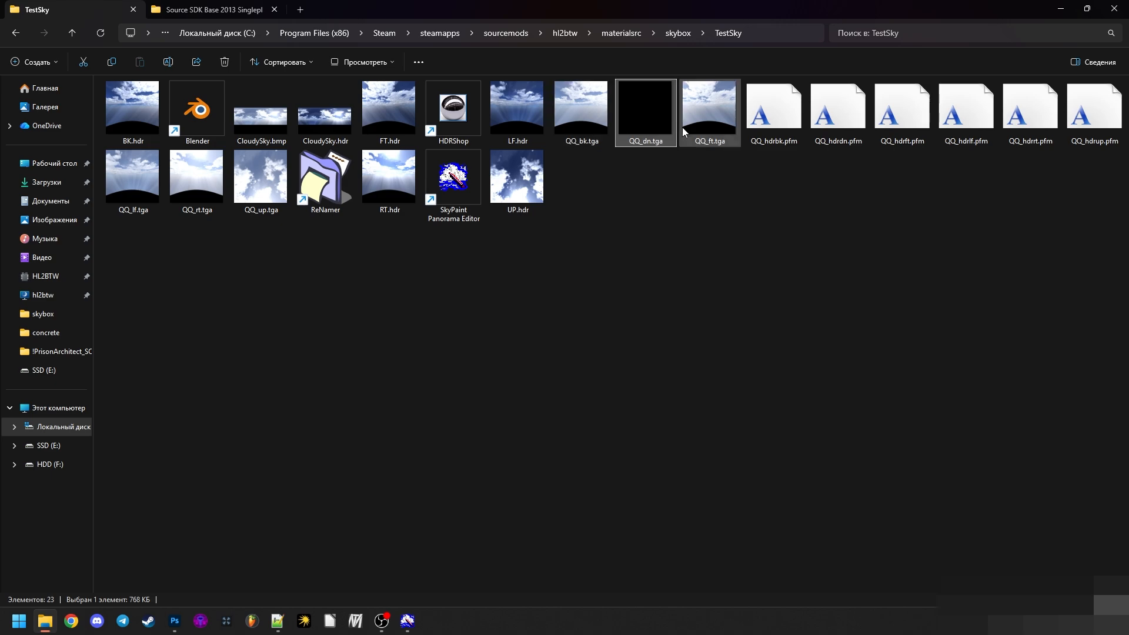
click(682, 127)
click(675, 198)
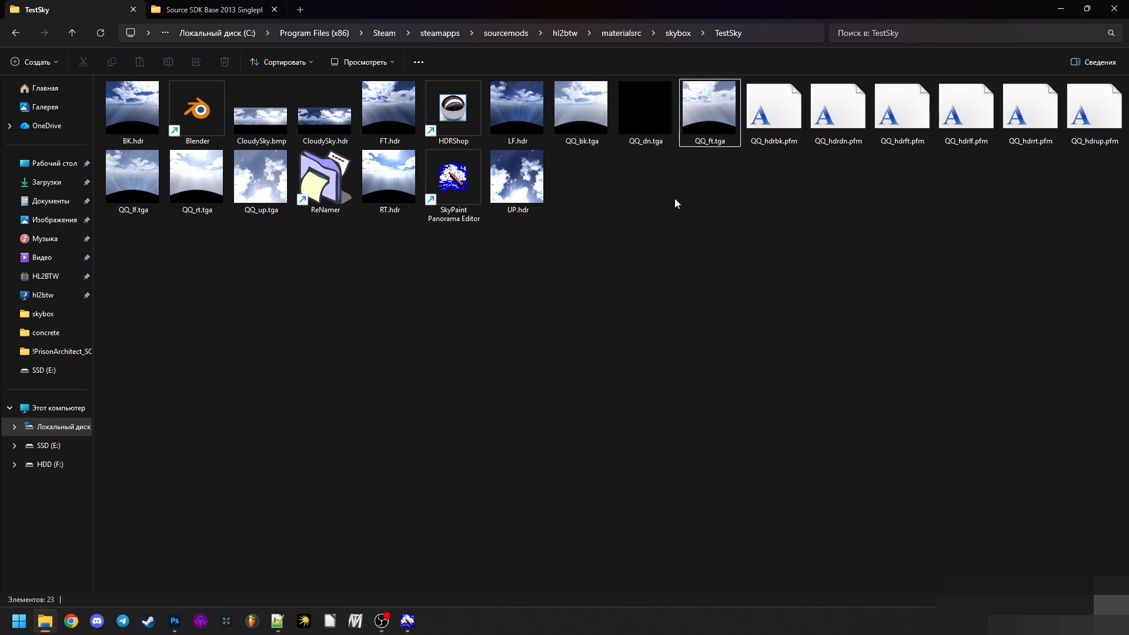
click(763, 140)
click(813, 184)
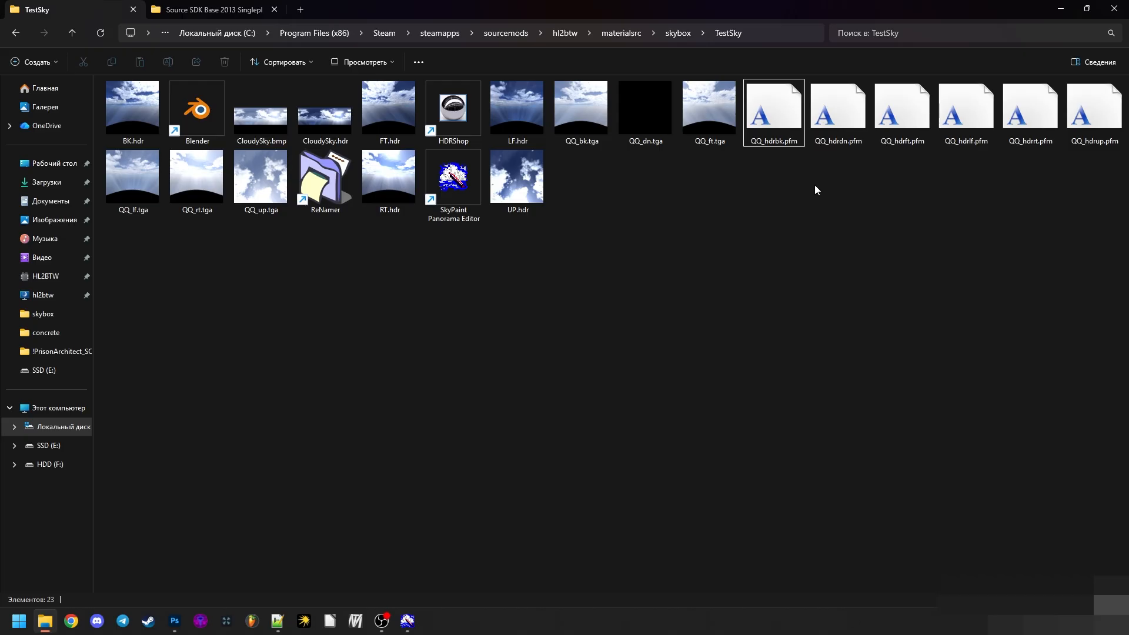
drag(718, 178, 533, 110)
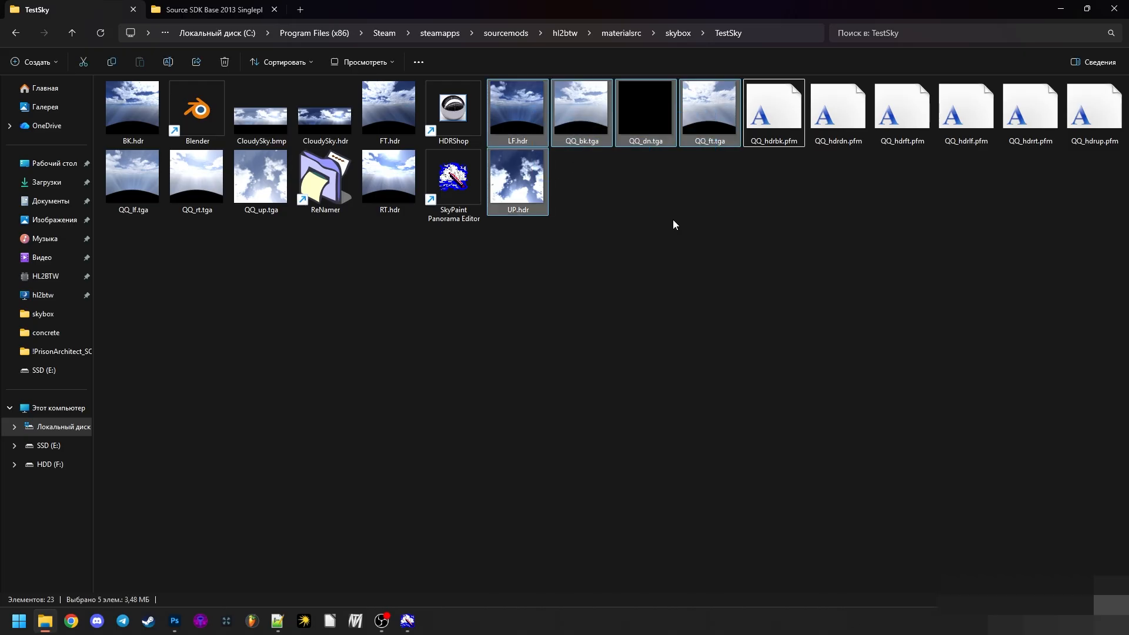
drag(767, 181, 1076, 131)
click(932, 231)
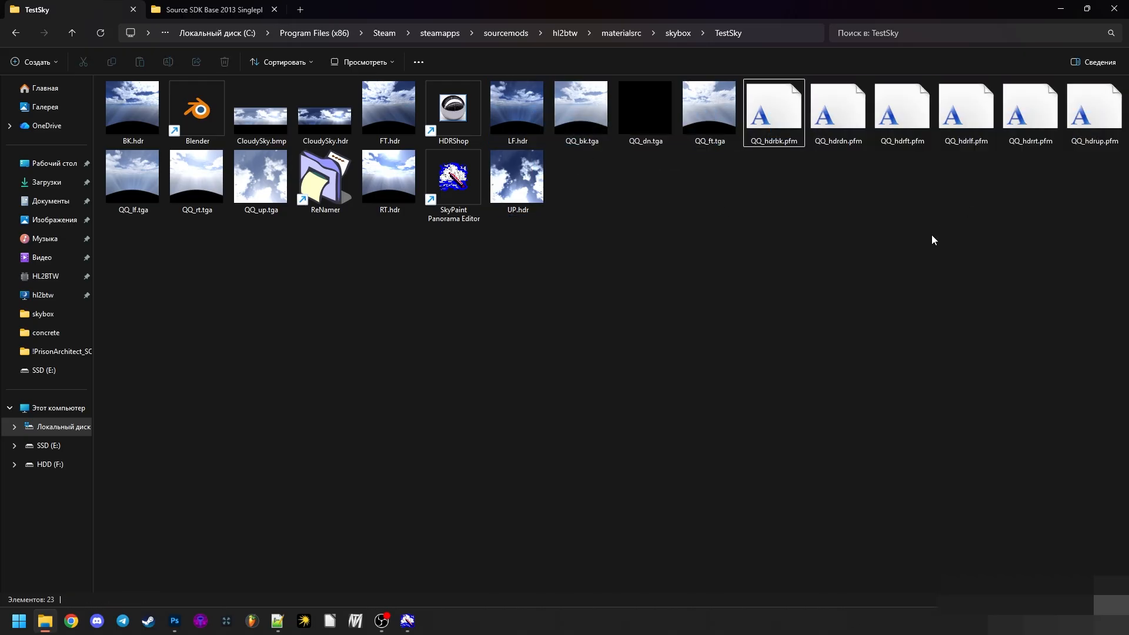
click(534, 130)
click(663, 193)
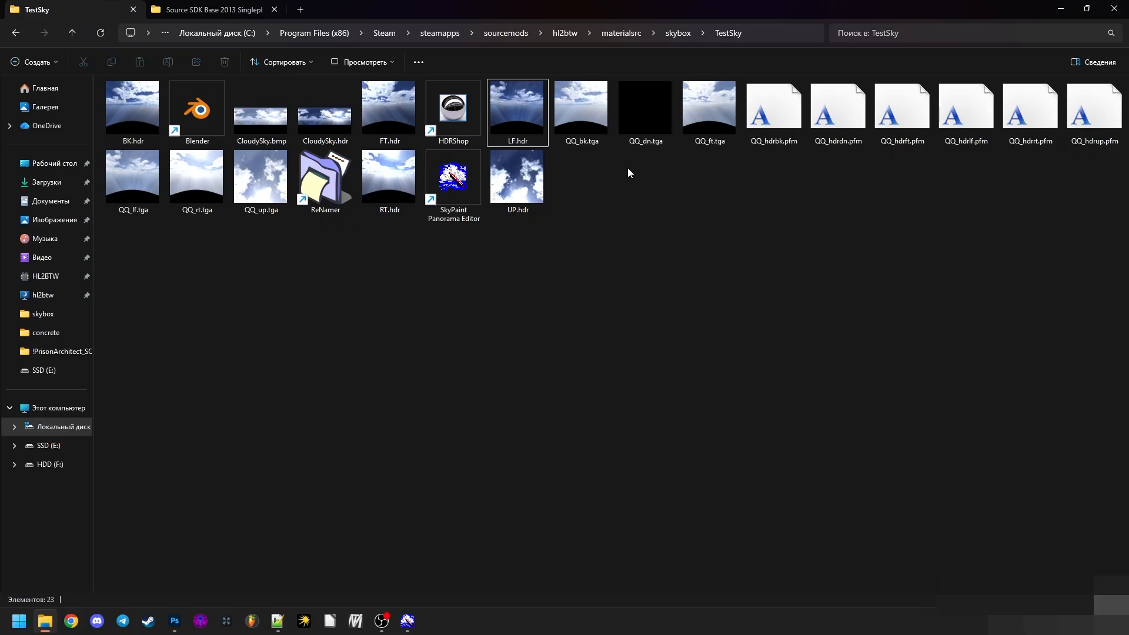
- Open the hl2btw mod folder in a new Explorer tab and go to its materials\skybox folder
middle_click(37, 295)
drag(341, 6, 153, 214)
drag(80, 6, 317, 10)
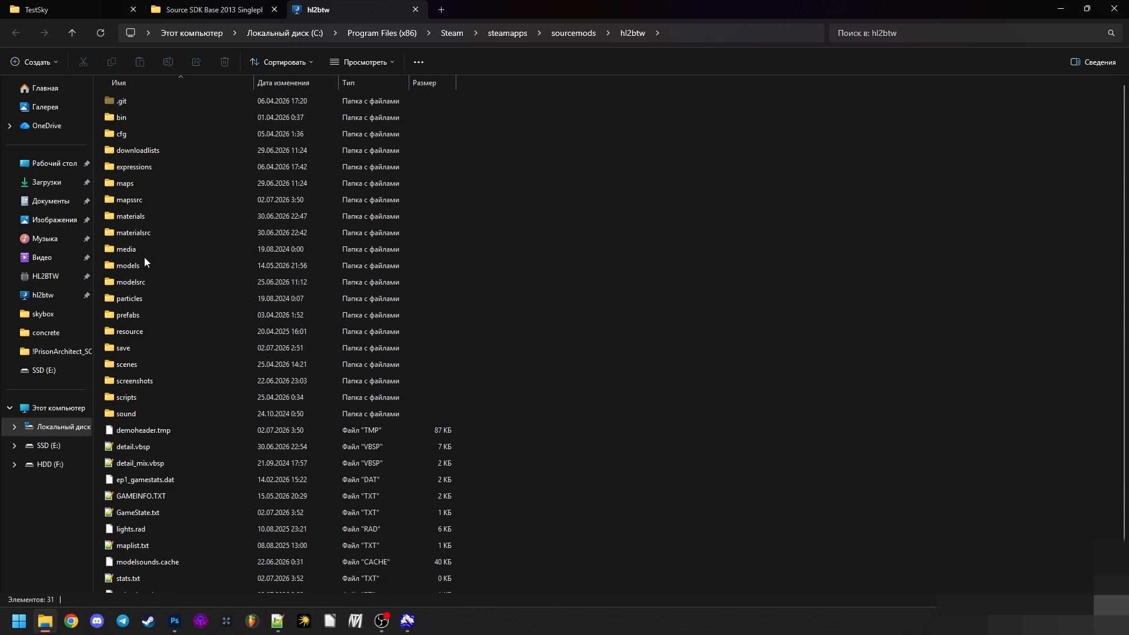
double_click(146, 221)
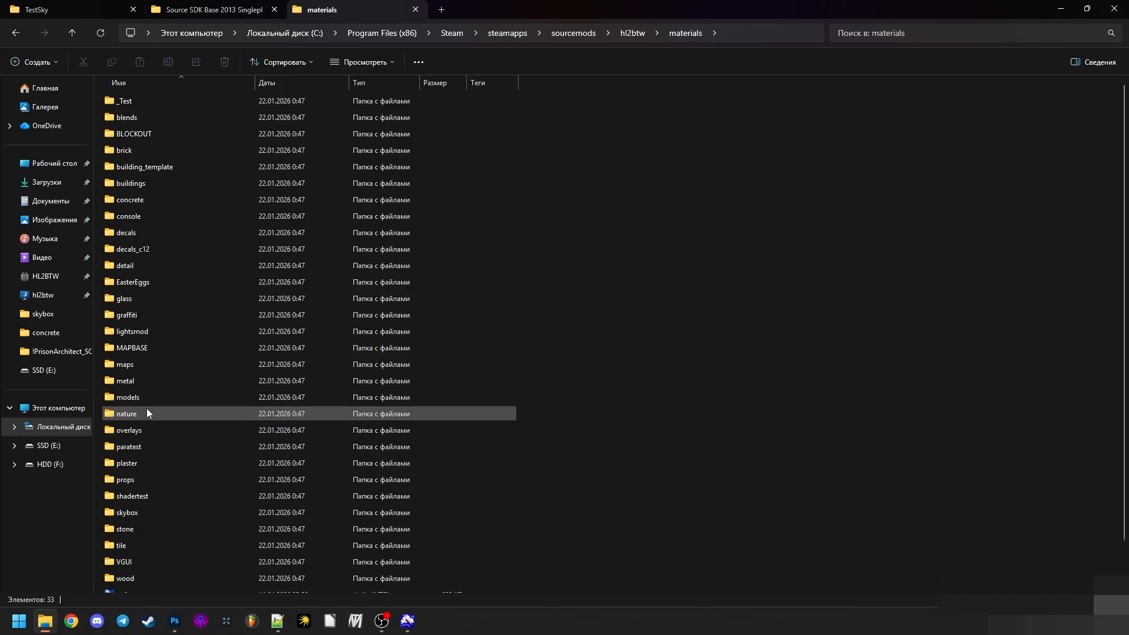
double_click(135, 514)
- Try creating a new folder in materials\skybox with the name copied from the materialsrc TestSky folder
click(88, 7)
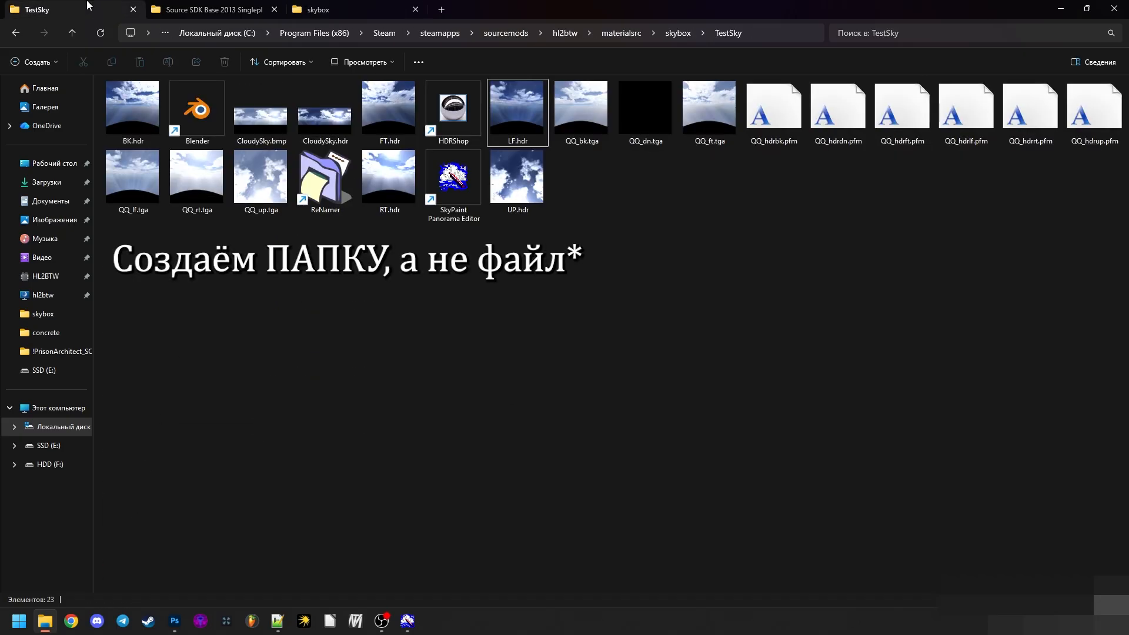
click(750, 31)
click(451, 31)
double_click(439, 32)
key(ctrl+c)
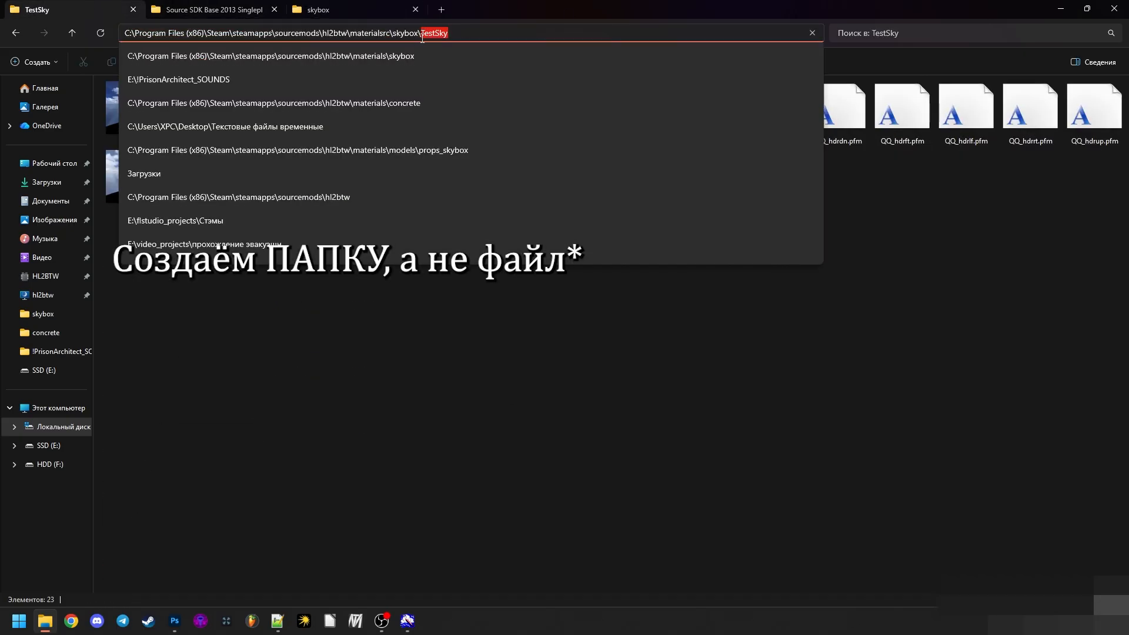
click(358, 10)
right_click(368, 352)
mouse_move(446, 546)
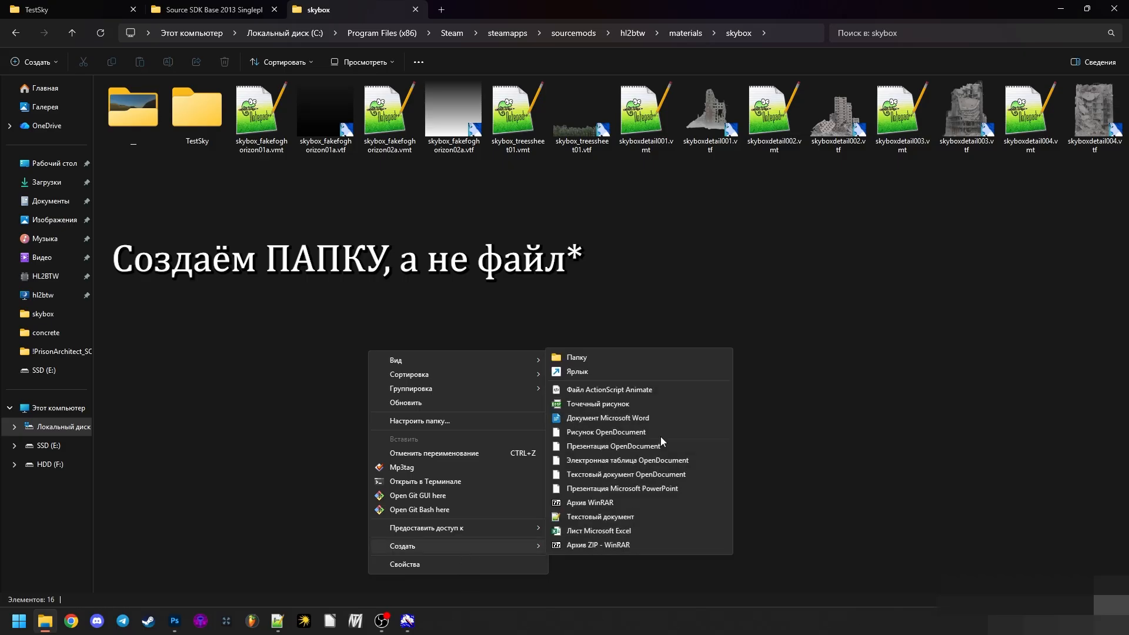
click(587, 354)
key(ctrl+v)
key(Escape)
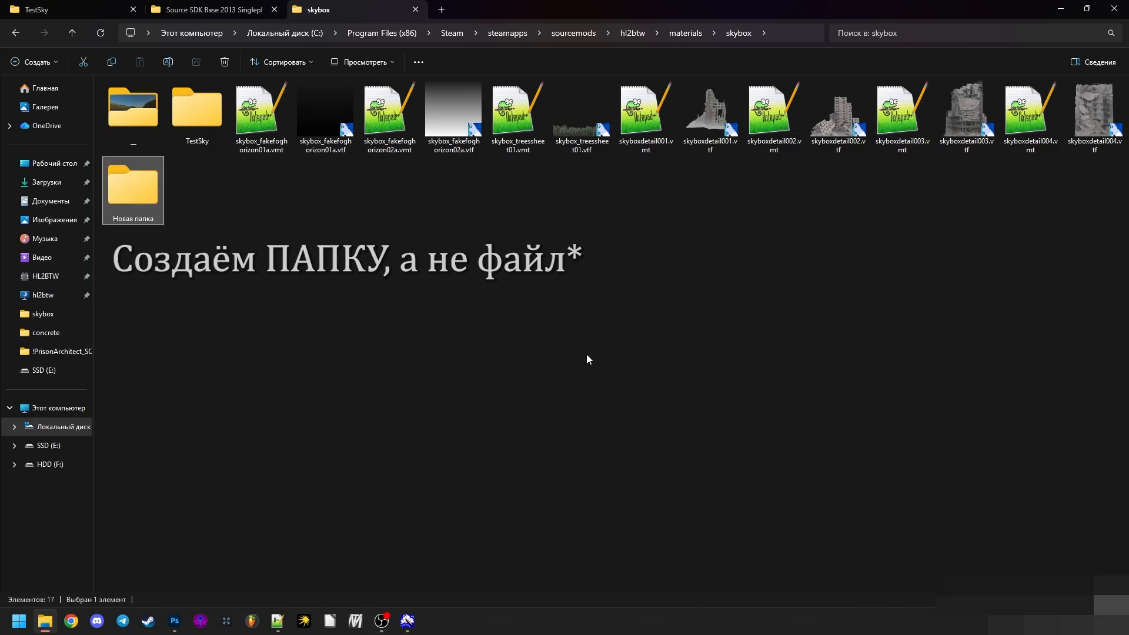
key(Delete)
- Open the existing TestSky folder inside materials\skybox
double_click(220, 120)
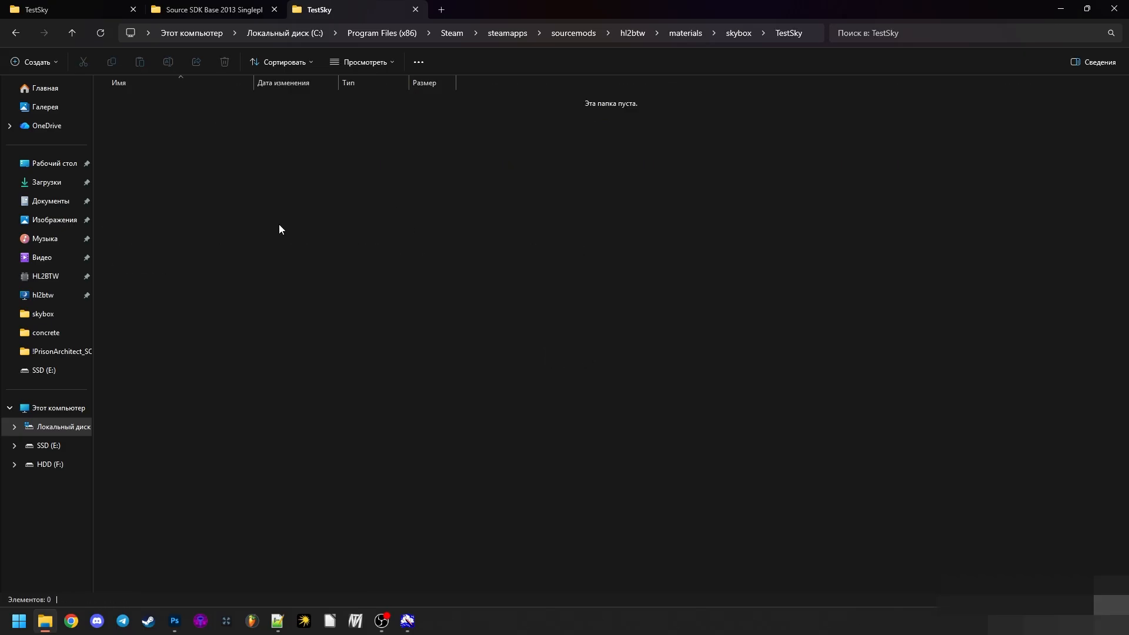
- Create a new text document in the materialsrc\skybox\TestSky folder
key(ctrl+Tab)
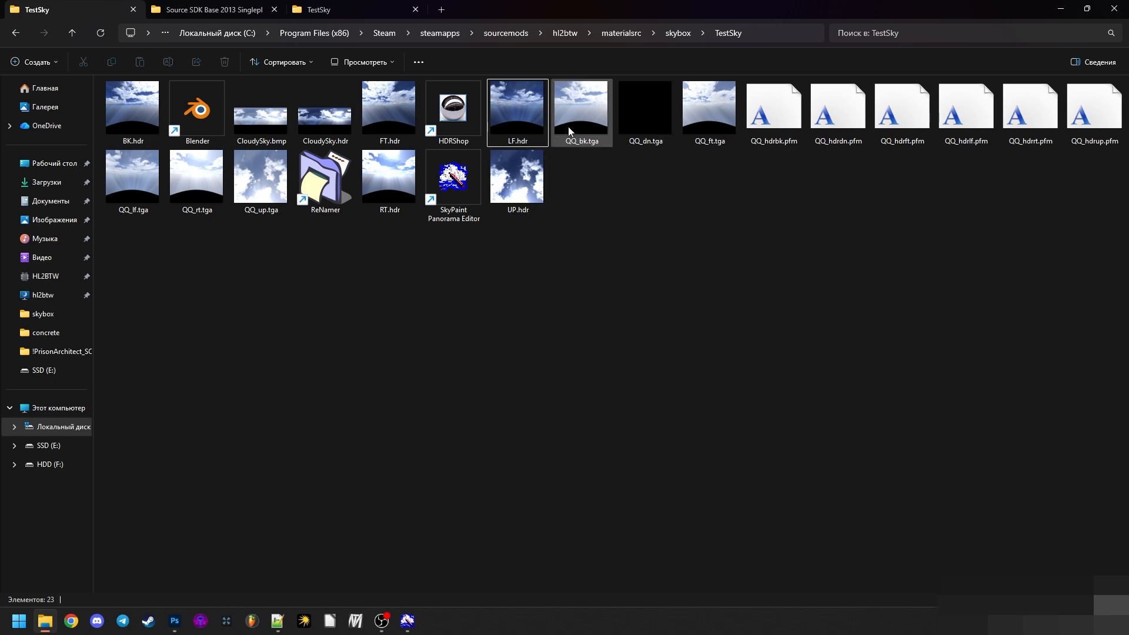
click(579, 140)
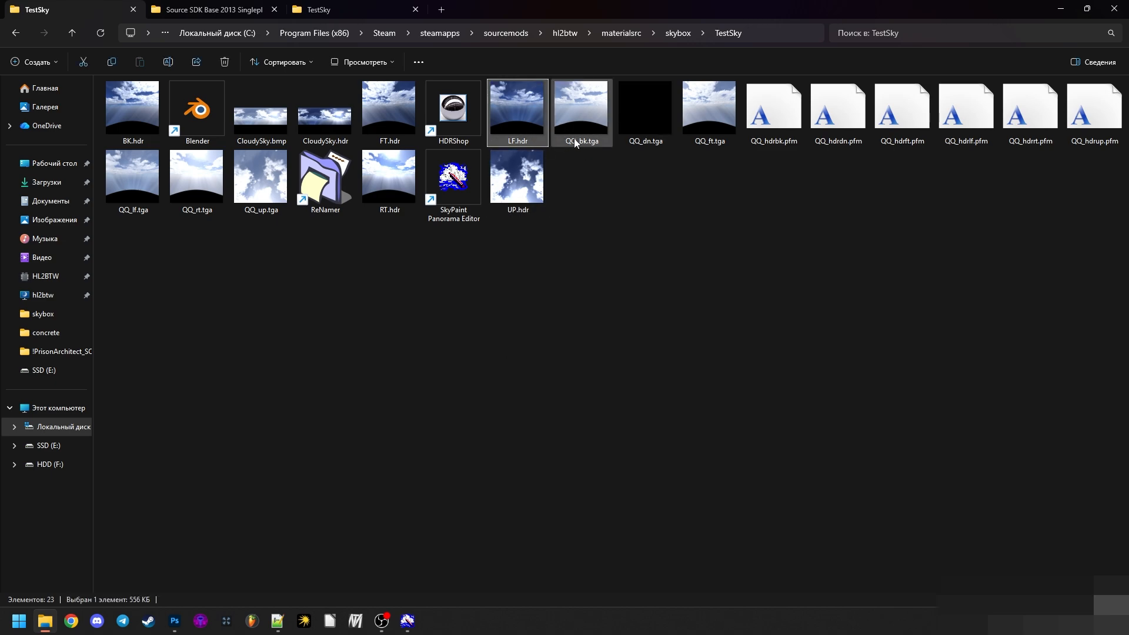
right_click(596, 217)
mouse_move(647, 412)
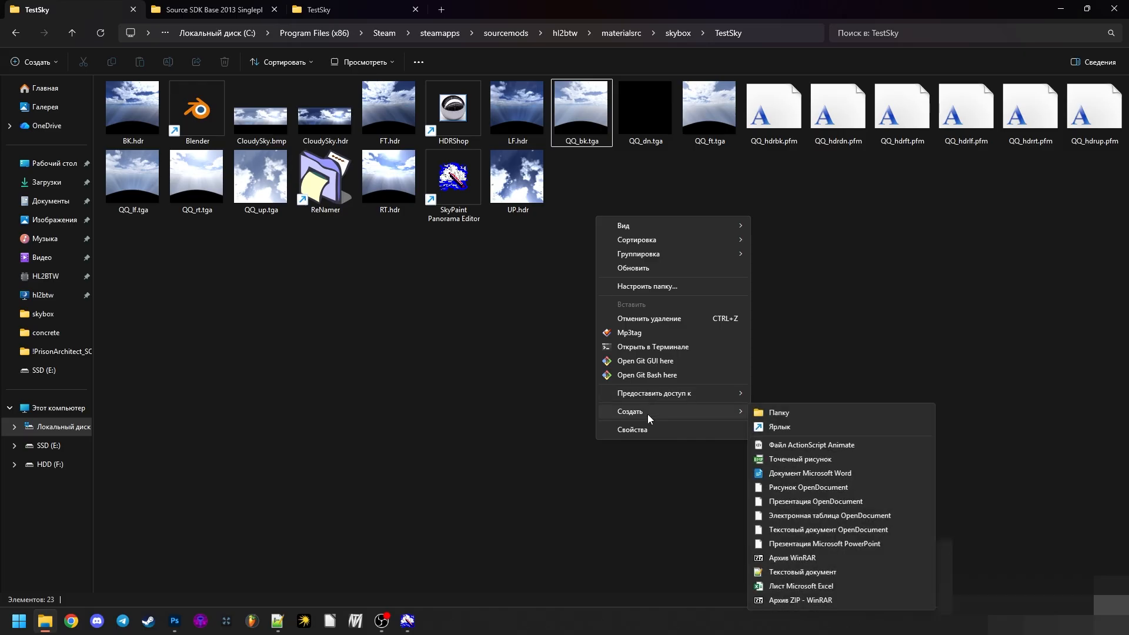
click(834, 572)
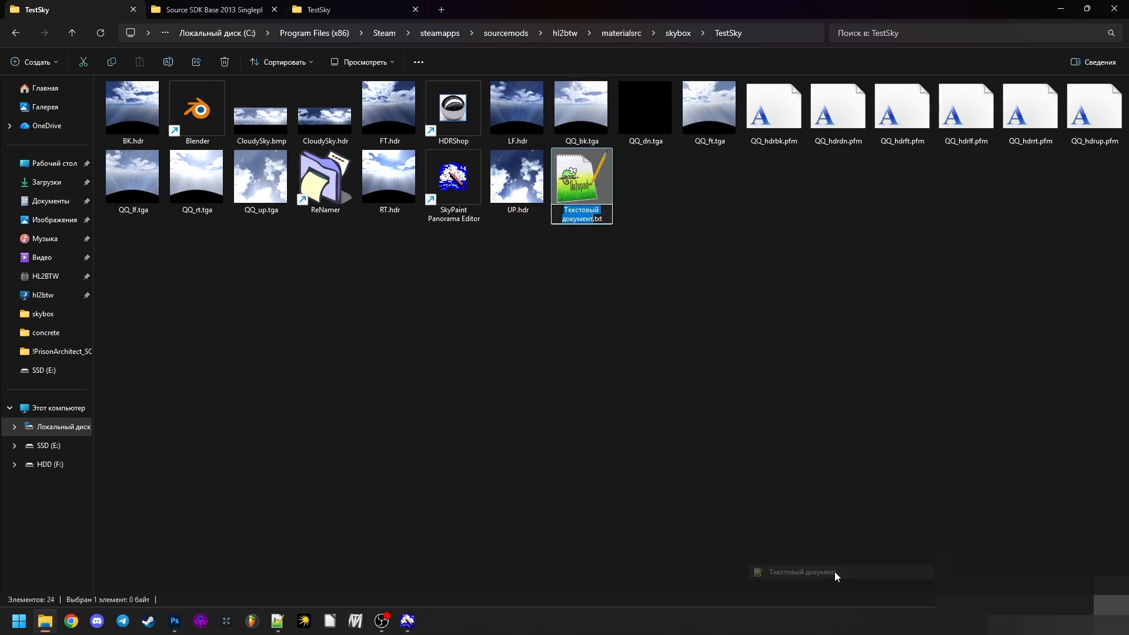
- Rename the new text document QQ_bk.txt, copying the base name from QQ_bk.tga
click(590, 143)
key(F2)
key(ctrl+c)
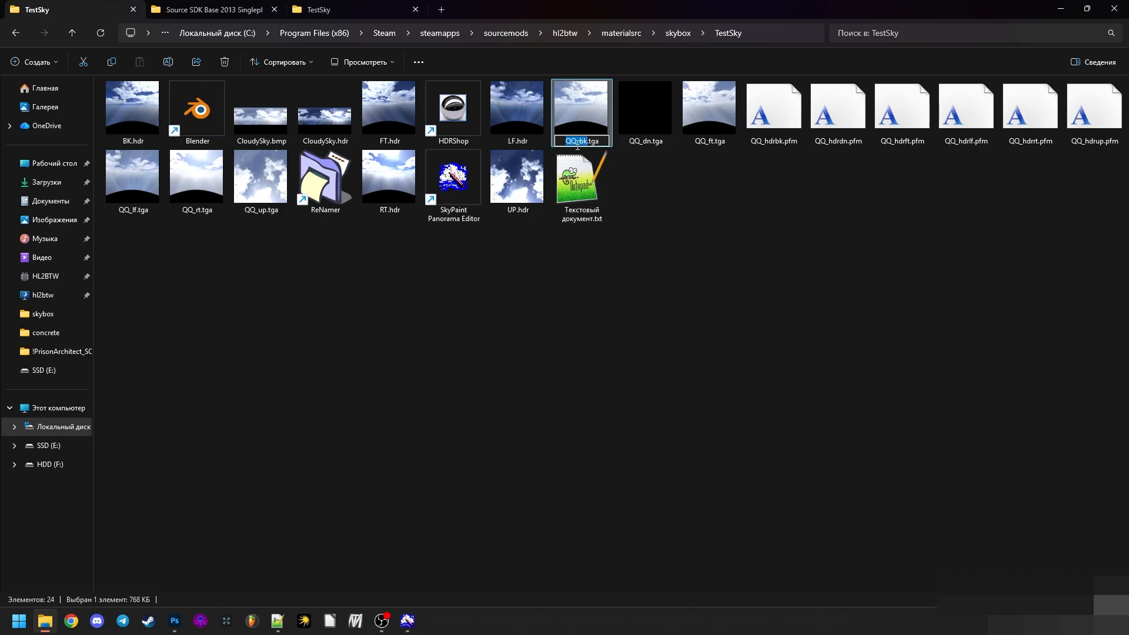
click(593, 184)
key(F2)
key(ctrl+v)
key(Return)
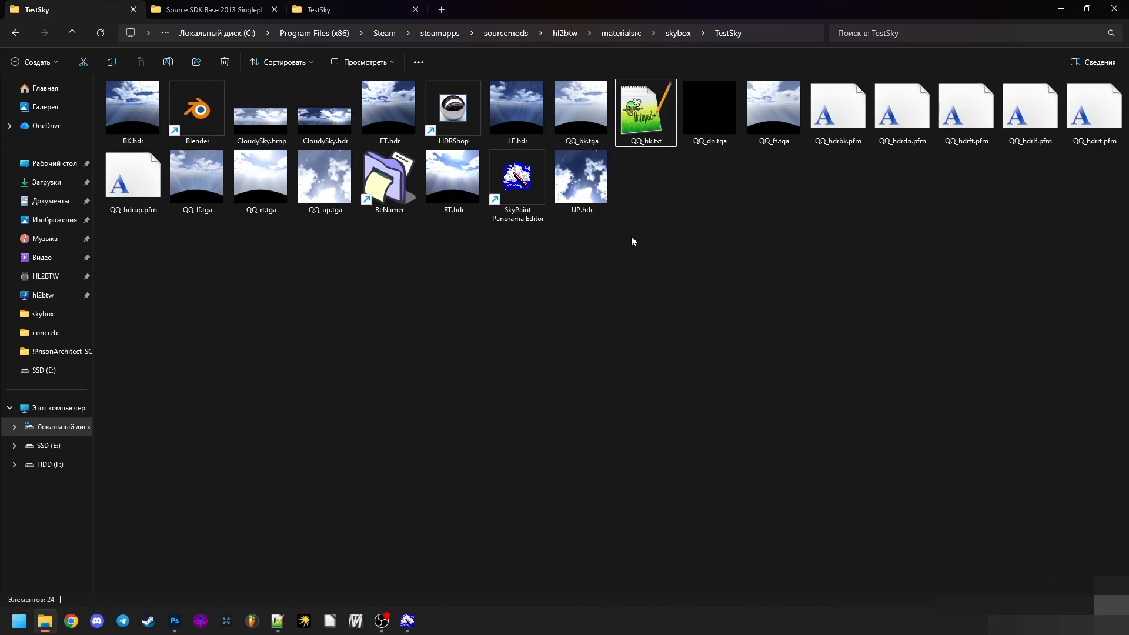
- Open QQ_bk.txt and the reference __skybox01_hdrrt.txt from the skybox\__ folder in Notepad++, and close sky_btw01_01rt.txt
double_click(638, 111)
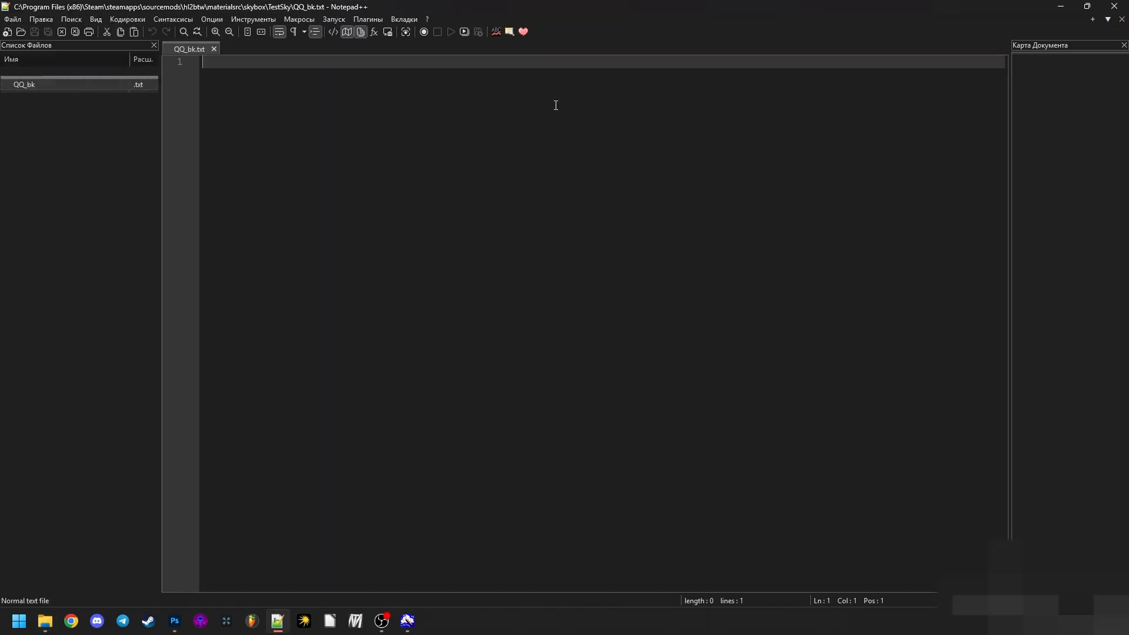
click(45, 620)
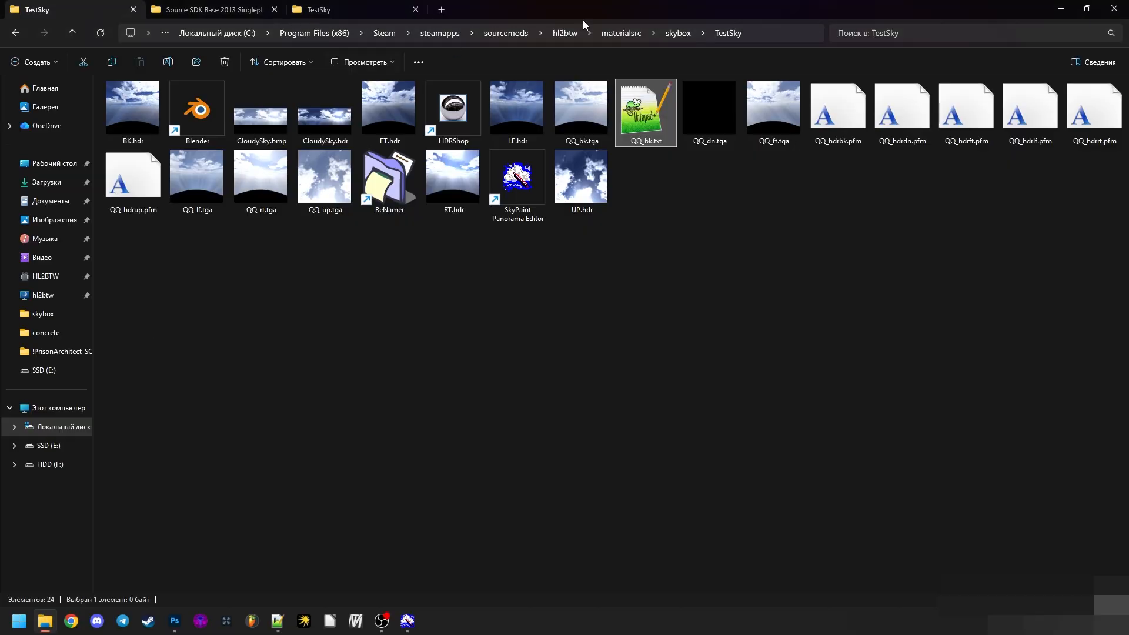
click(678, 33)
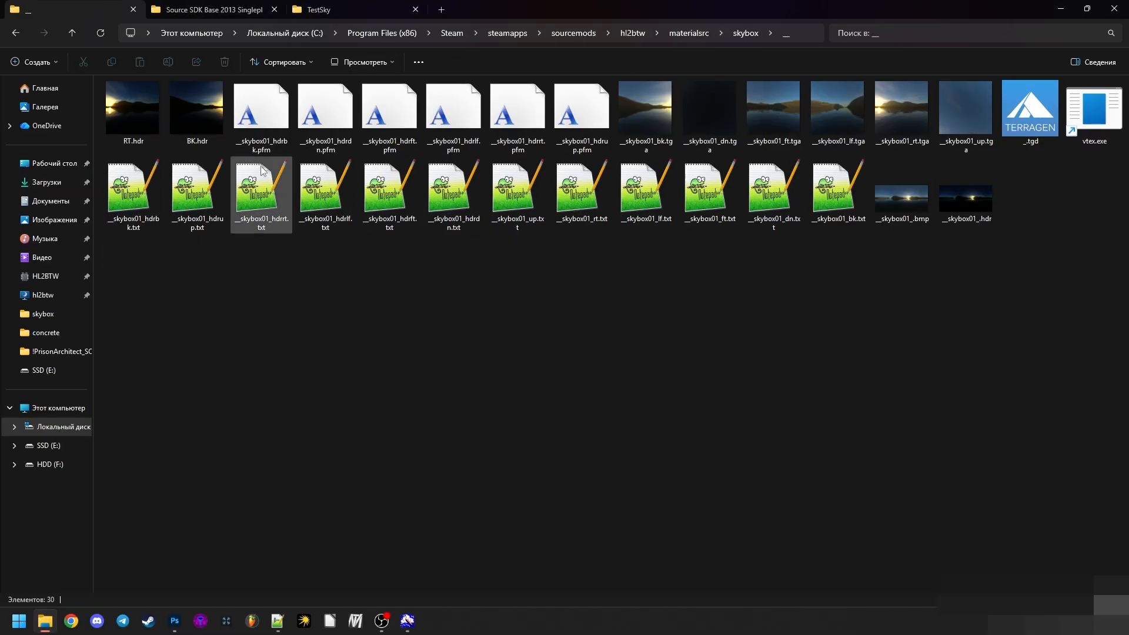
double_click(259, 194)
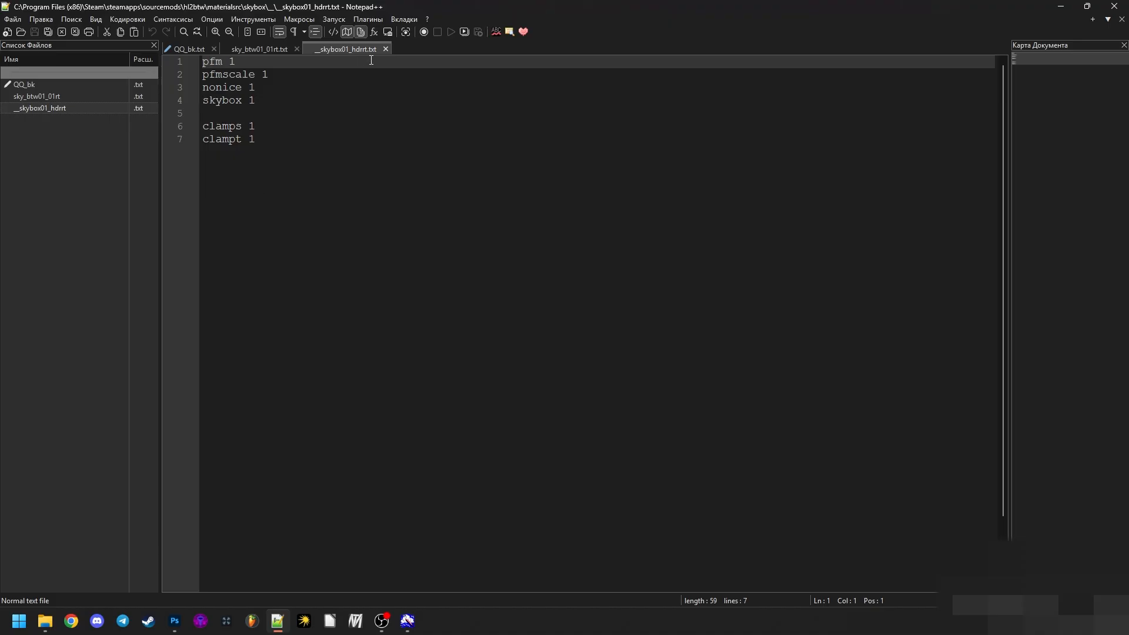
click(32, 99)
right_click(41, 102)
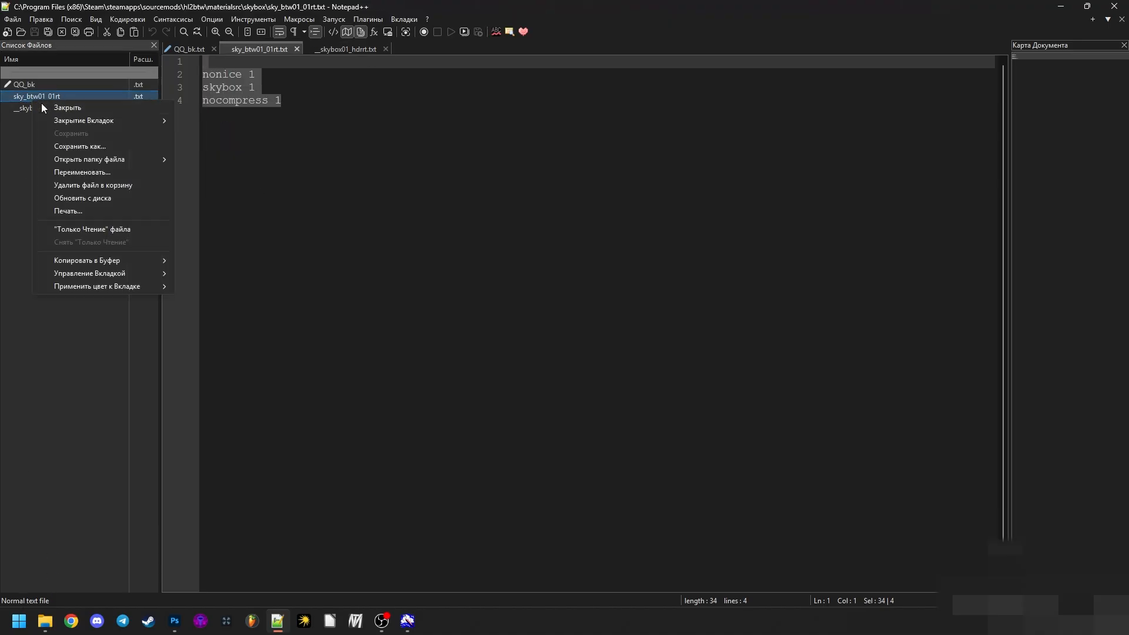
click(52, 108)
- Open __skybox01_dn.txt from the skybox\__ folder and copy its entire contents into QQ_bk.txt
click(46, 621)
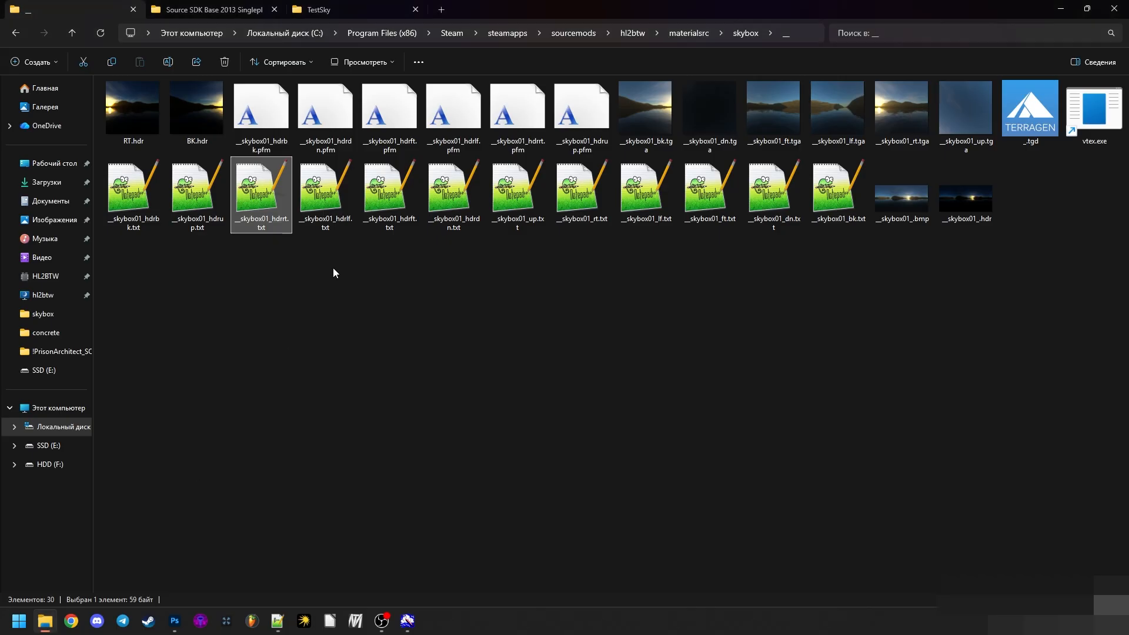
double_click(774, 191)
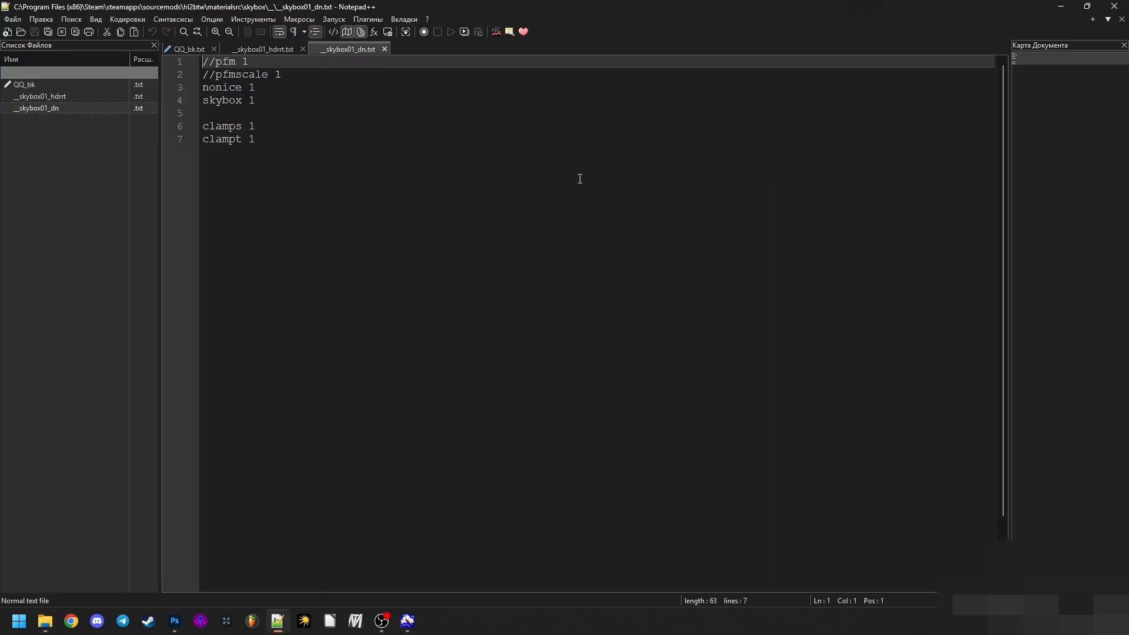
key(ctrl+a)
key(ctrl+c)
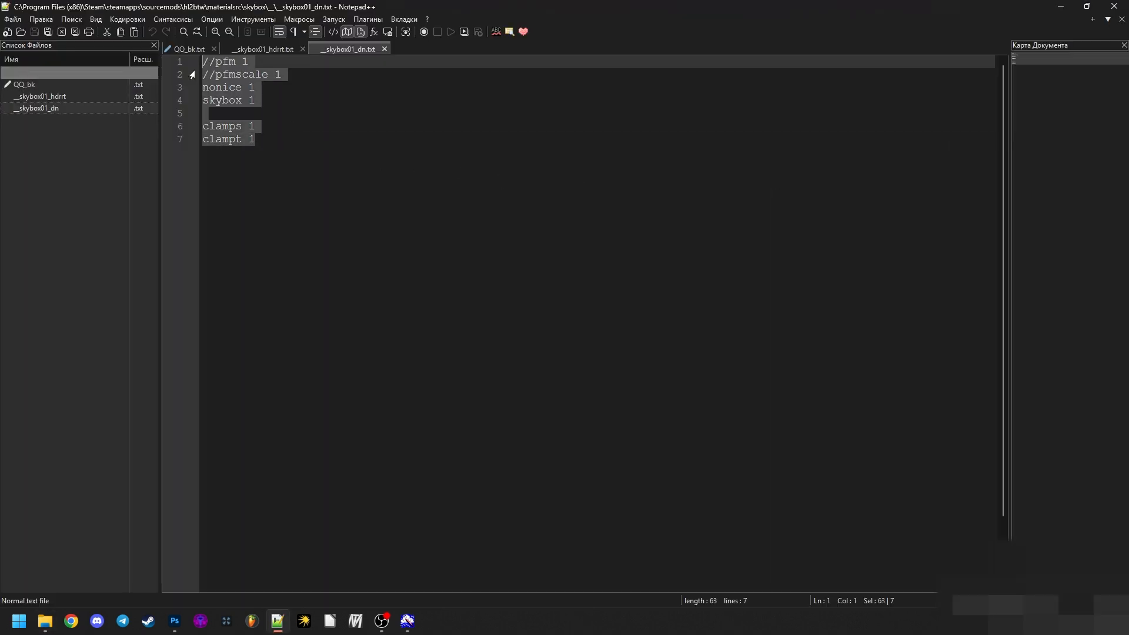
click(185, 49)
key(ctrl+v)
key(ctrl+a)
key(ctrl+v)
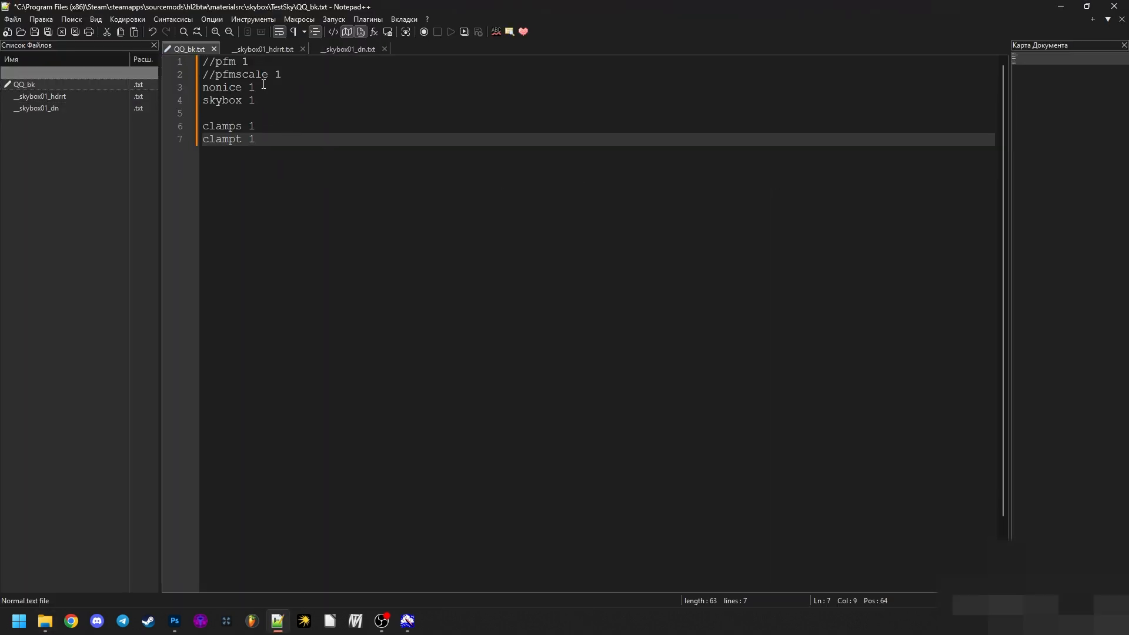
- Delete the commented-out pfm and pfmscale lines from QQ_bk.txt
drag(284, 75, 185, 62)
key(BackSpace)
click(289, 102)
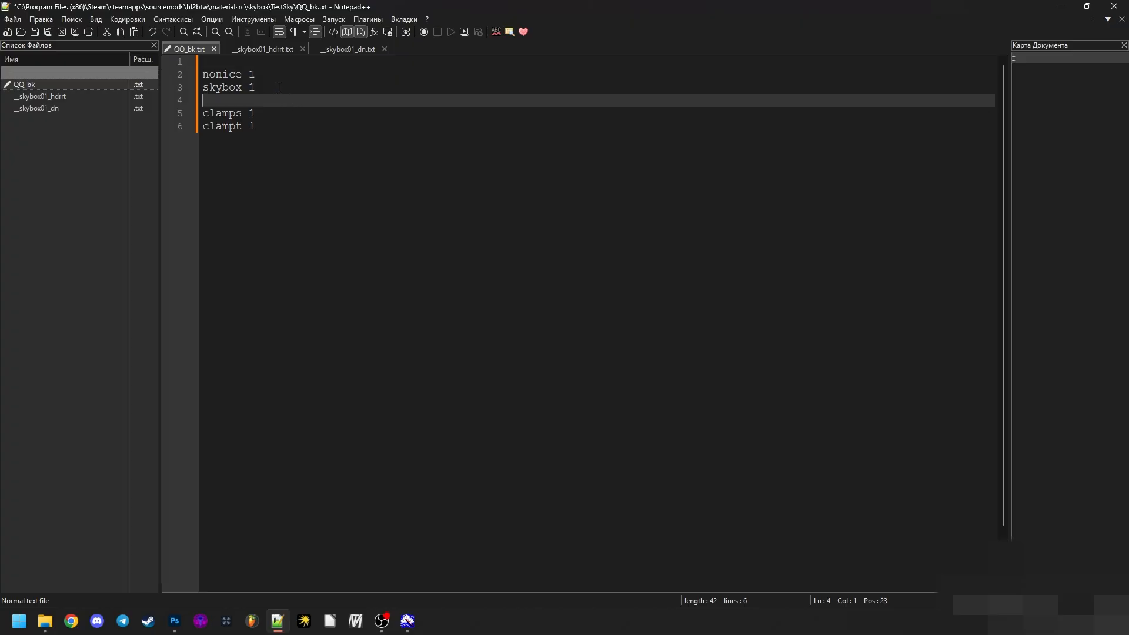
- Examine the nonice, skybox, clamps and clampt parameters in QQ_bk.txt
click(250, 75)
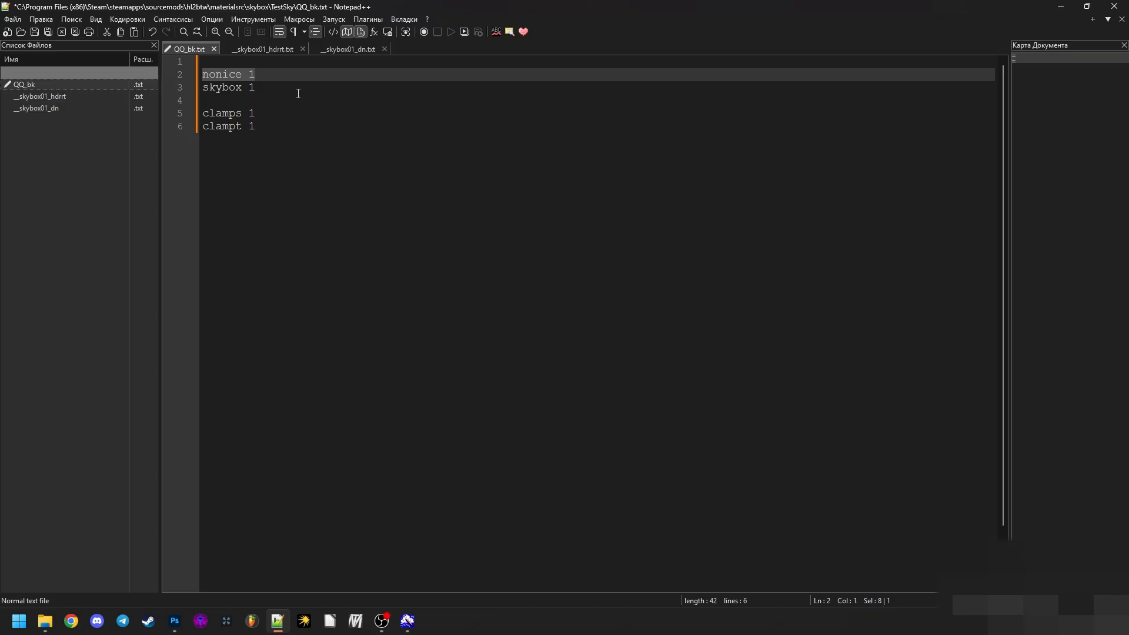
drag(298, 90, 191, 87)
drag(272, 115, 183, 119)
click(275, 140)
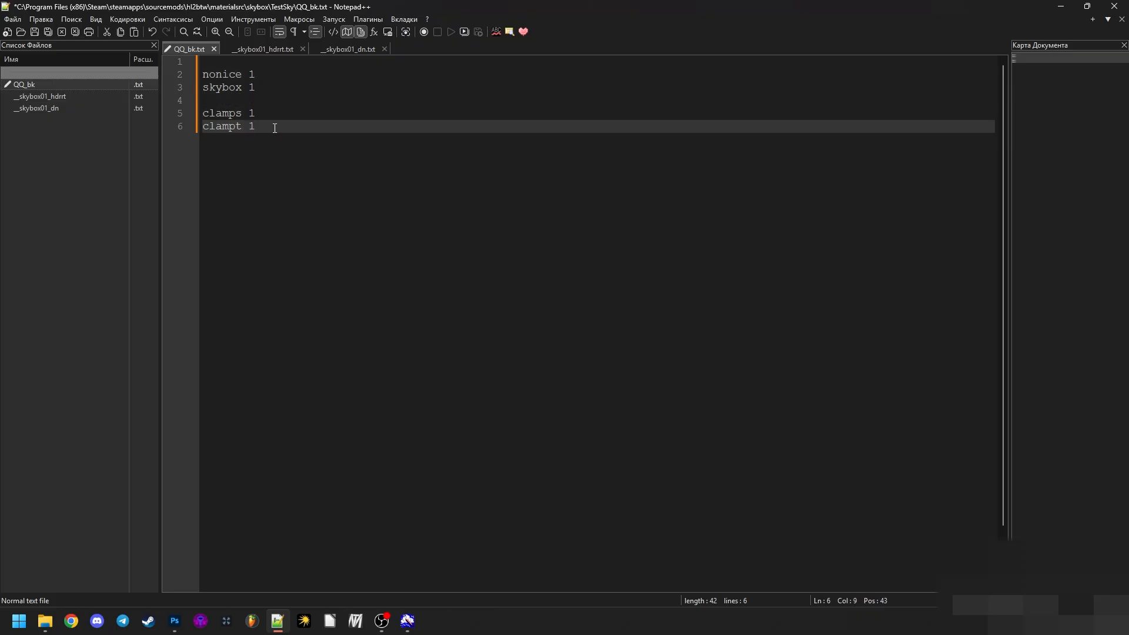
click(265, 88)
drag(270, 75, 178, 70)
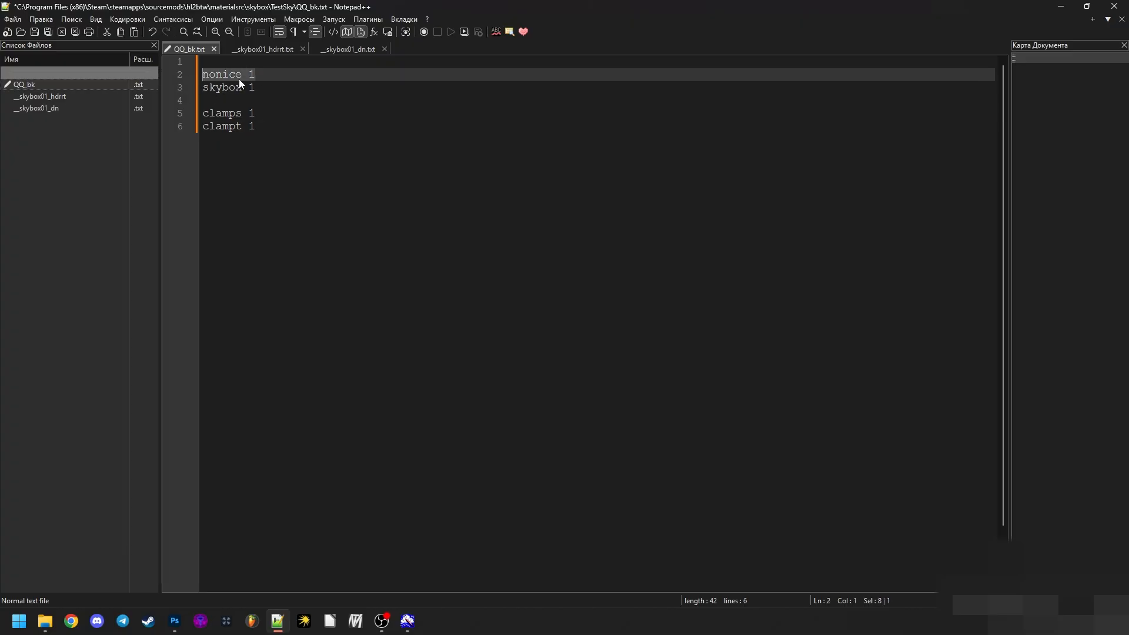
drag(259, 88, 179, 73)
drag(263, 88, 204, 79)
click(274, 104)
drag(258, 127, 190, 122)
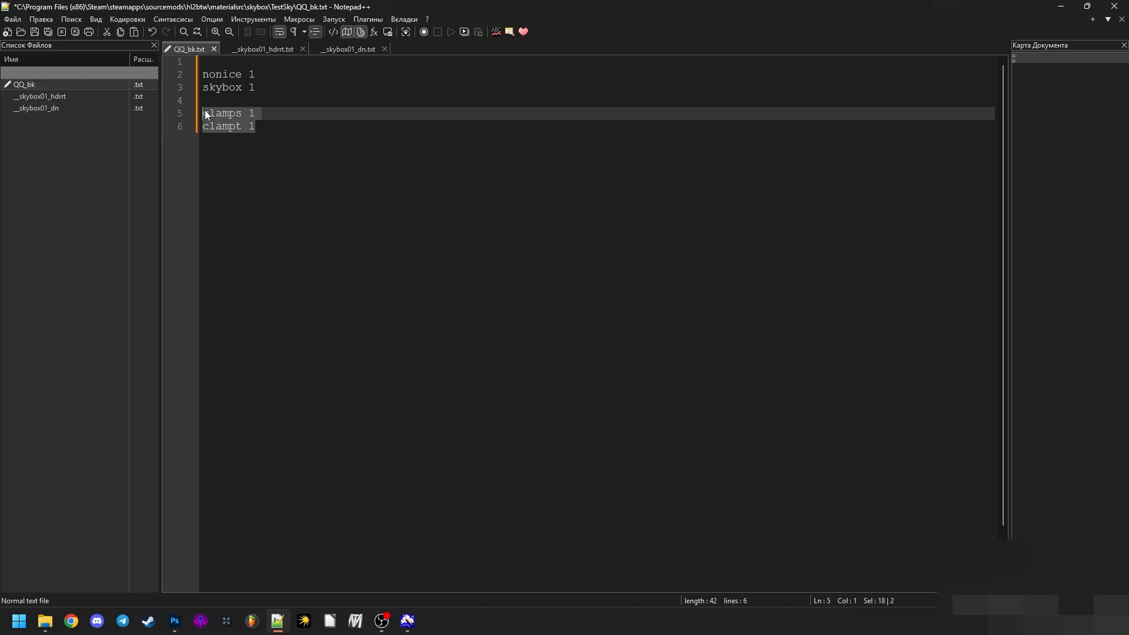
click(295, 164)
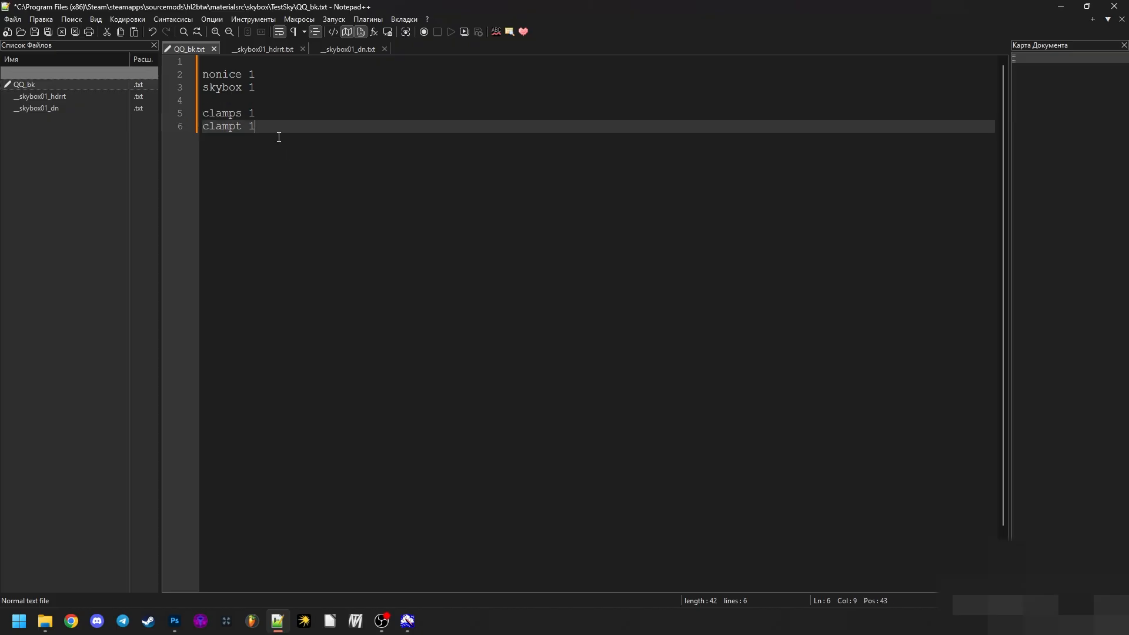
drag(276, 128, 167, 122)
click(320, 152)
drag(323, 153, 176, 101)
drag(246, 115, 203, 114)
- Save QQ_bk.txt and return to the materialsrc\skybox\TestSky folder in Explorer
key(ctrl+s)
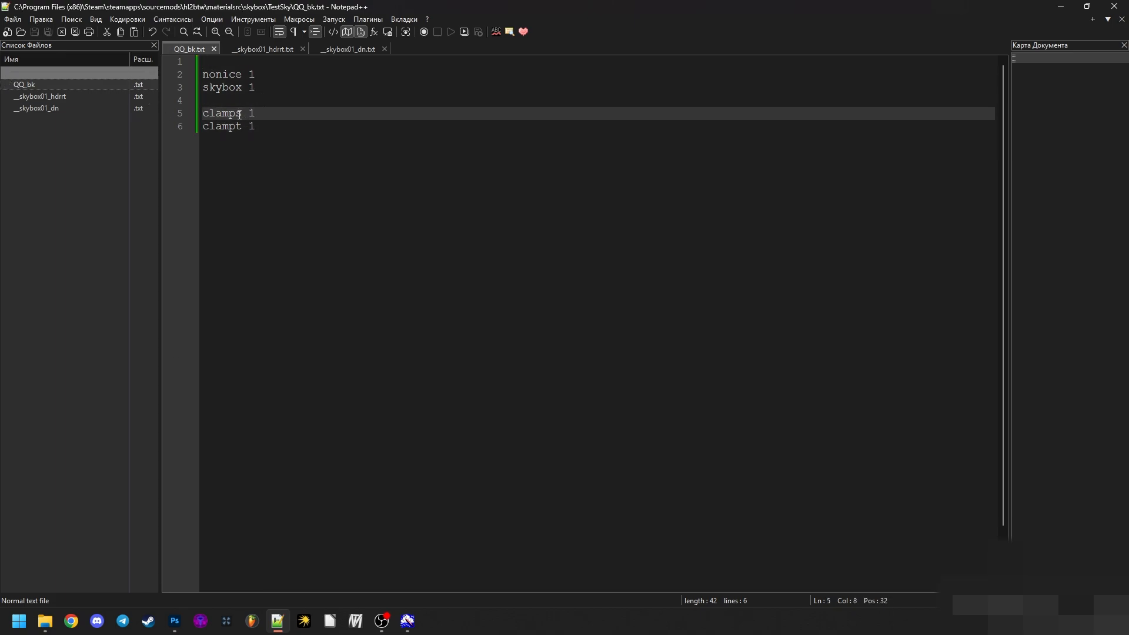
click(44, 621)
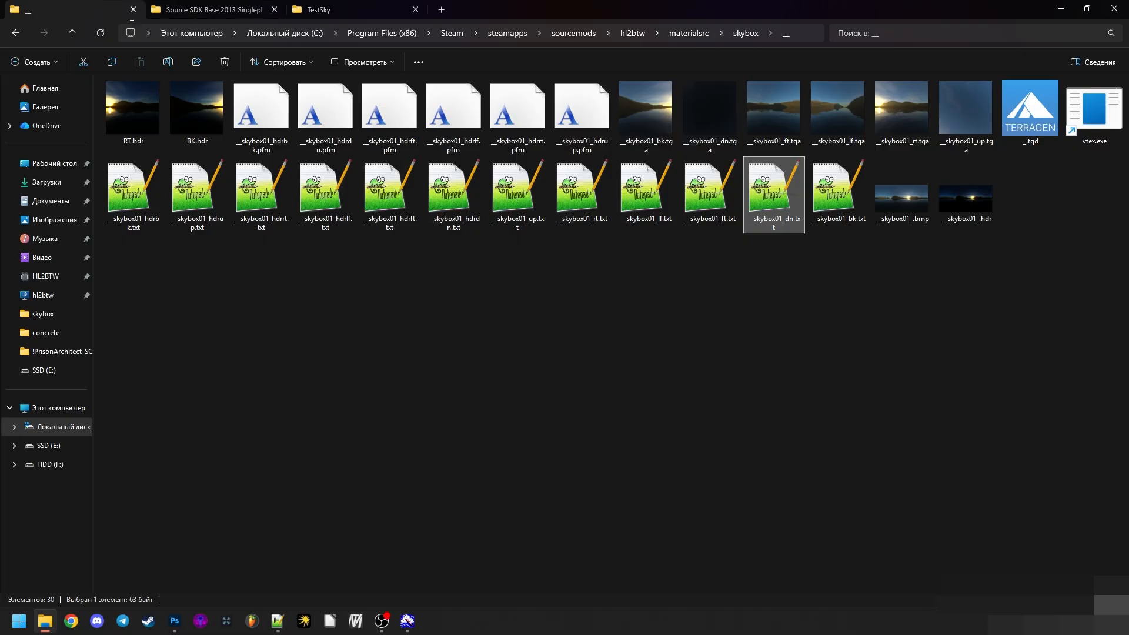
click(15, 35)
click(803, 317)
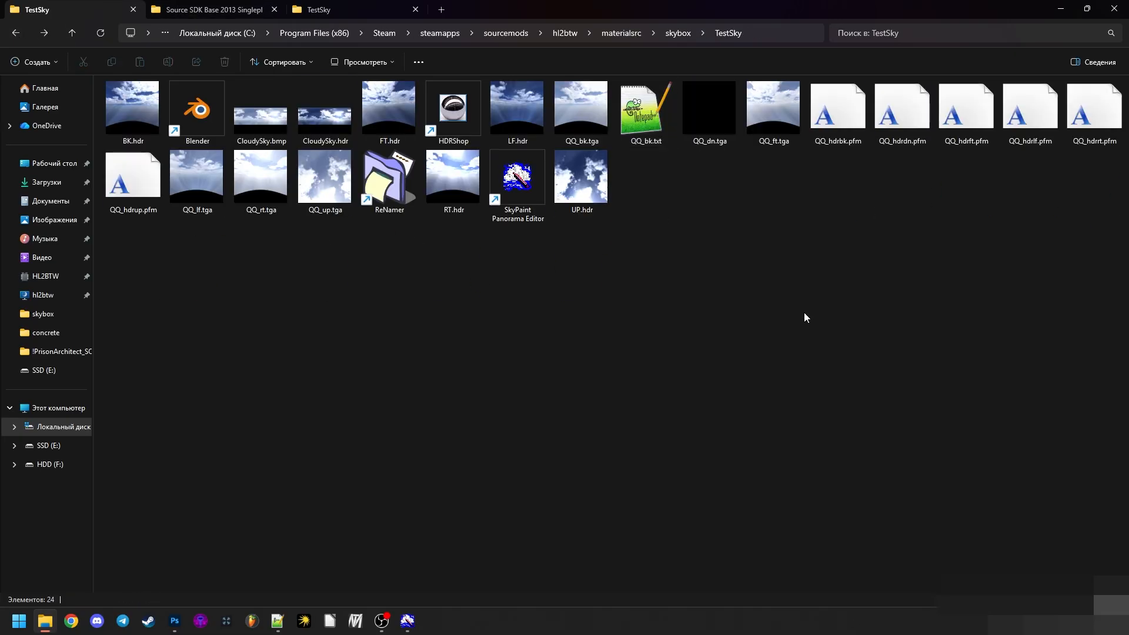
- Duplicate QQ_bk.txt five times in the TestSky folder
click(654, 132)
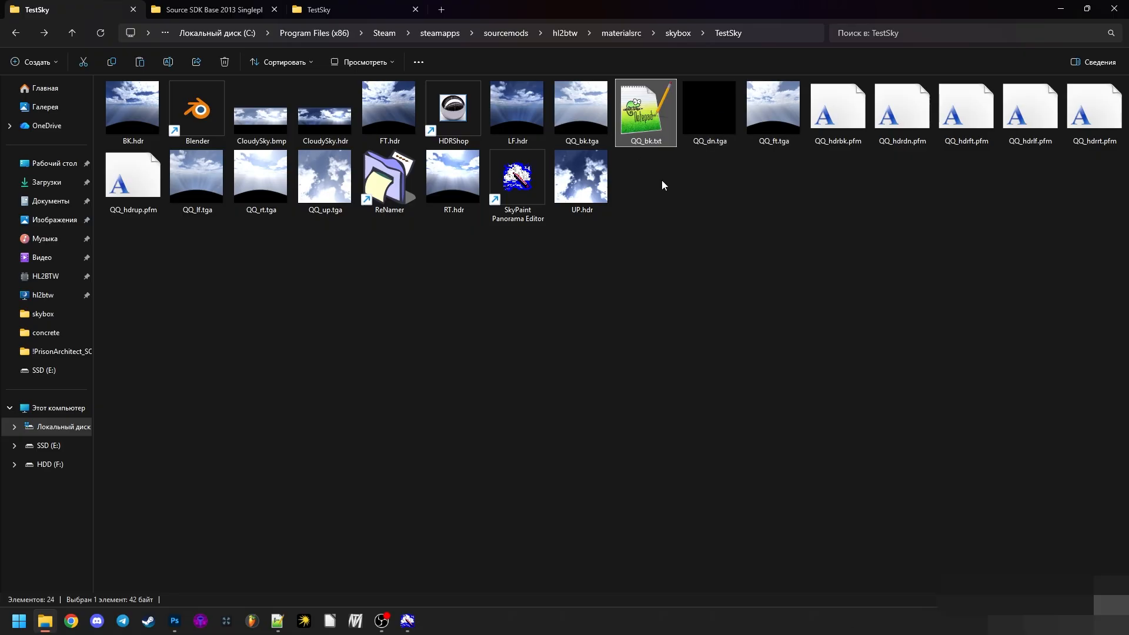
key(ctrl+v)
key(ctrl+v)
key(ctrl+v)
key(ctrl+v)
key(ctrl+v)
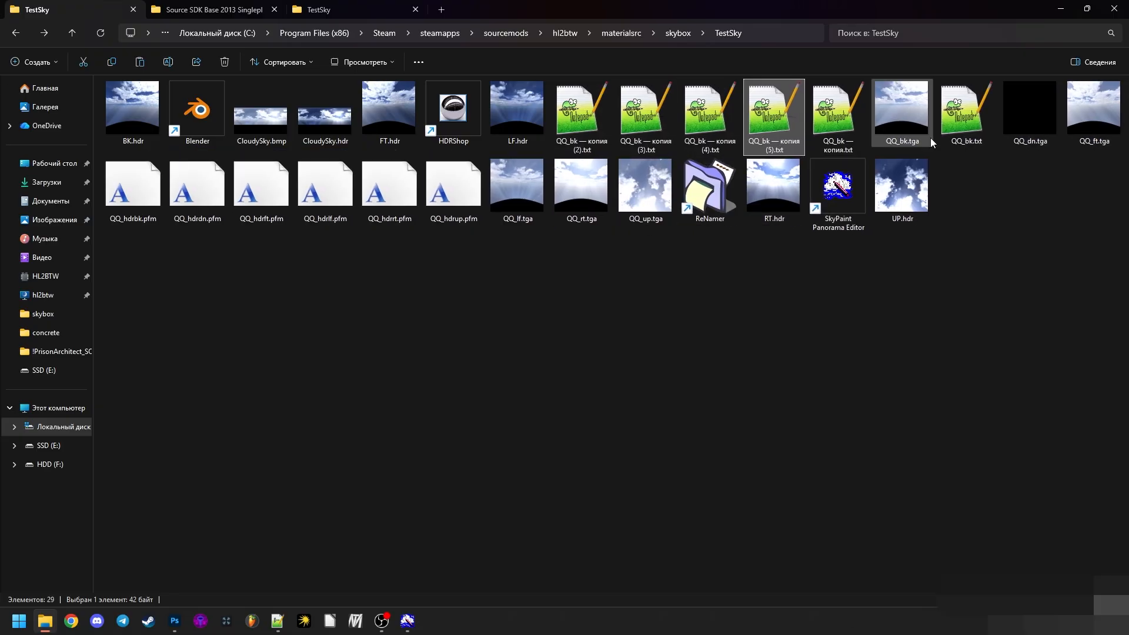
- Rename two of the QQ_bk.txt copies QQ_ft.txt and QQ_lf.txt
click(847, 131)
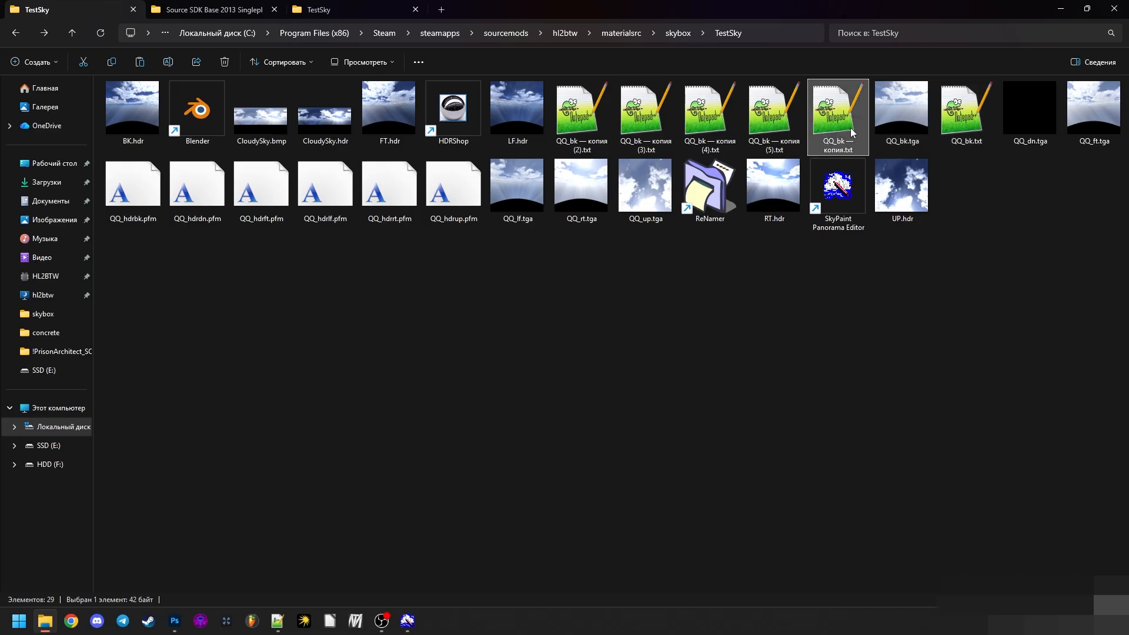
key(F2)
drag(835, 141, 839, 147)
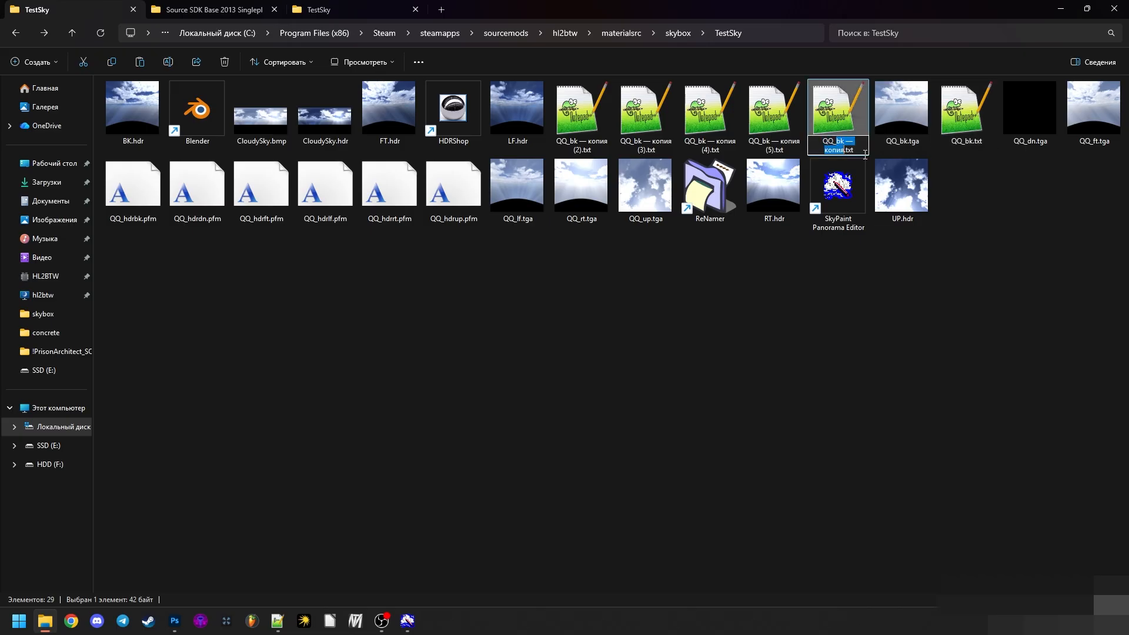
text(ft)
click(776, 139)
key(F2)
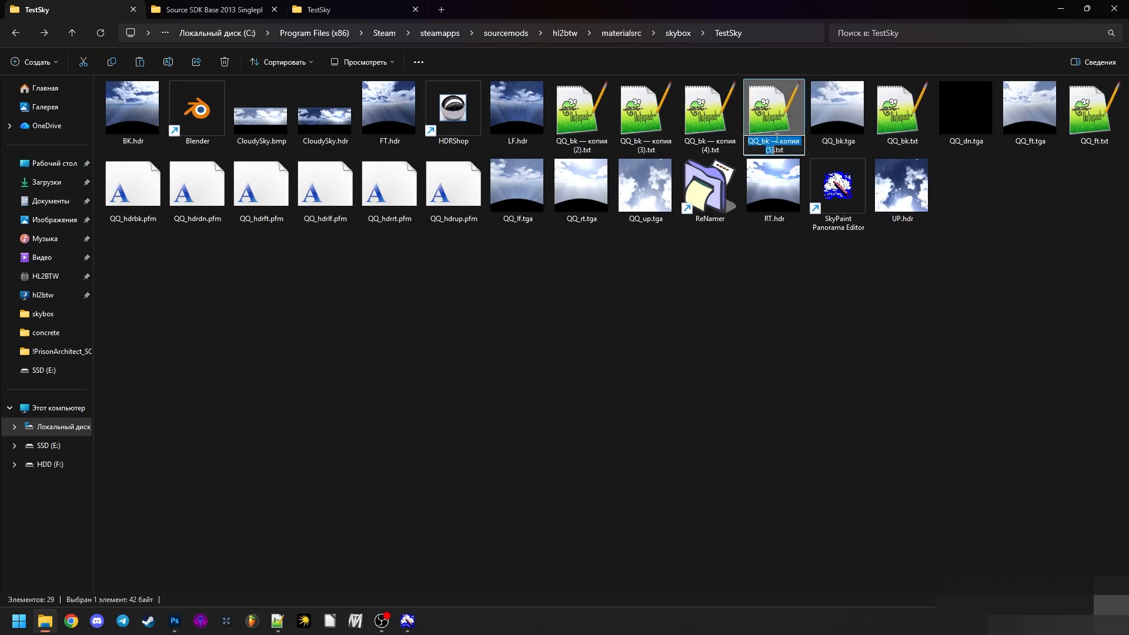
drag(763, 141, 772, 150)
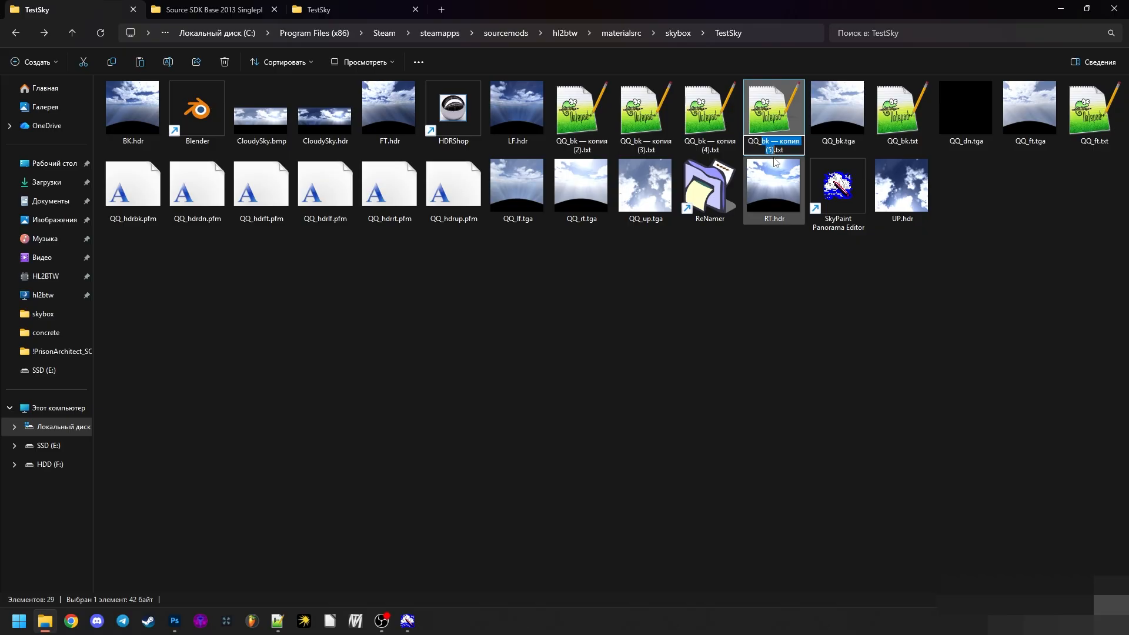
text(lf)
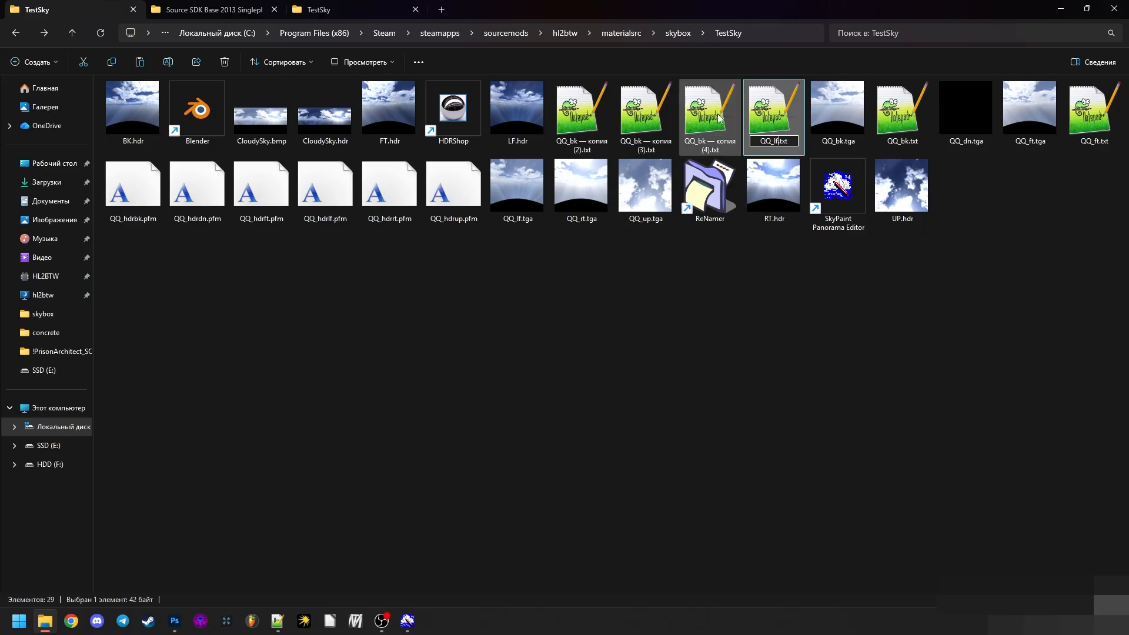
- Rename QQ_bk copies (4) and (3) as QQ_rt.txt and QQ_up.txt
click(705, 141)
key(F2)
drag(699, 144, 711, 150)
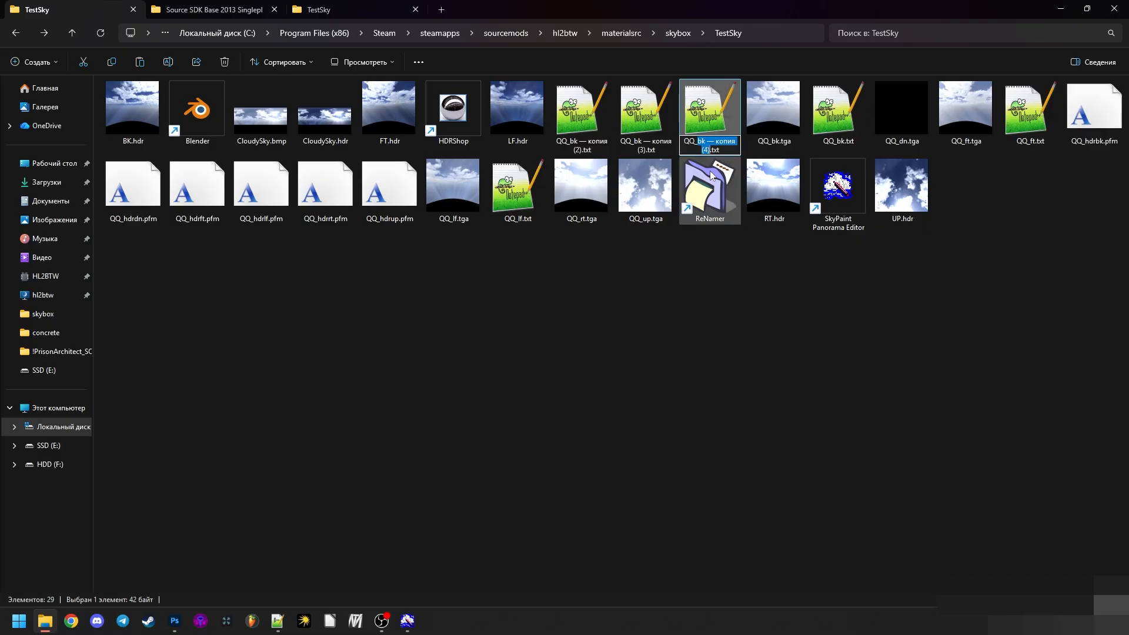
text(rt)
click(646, 114)
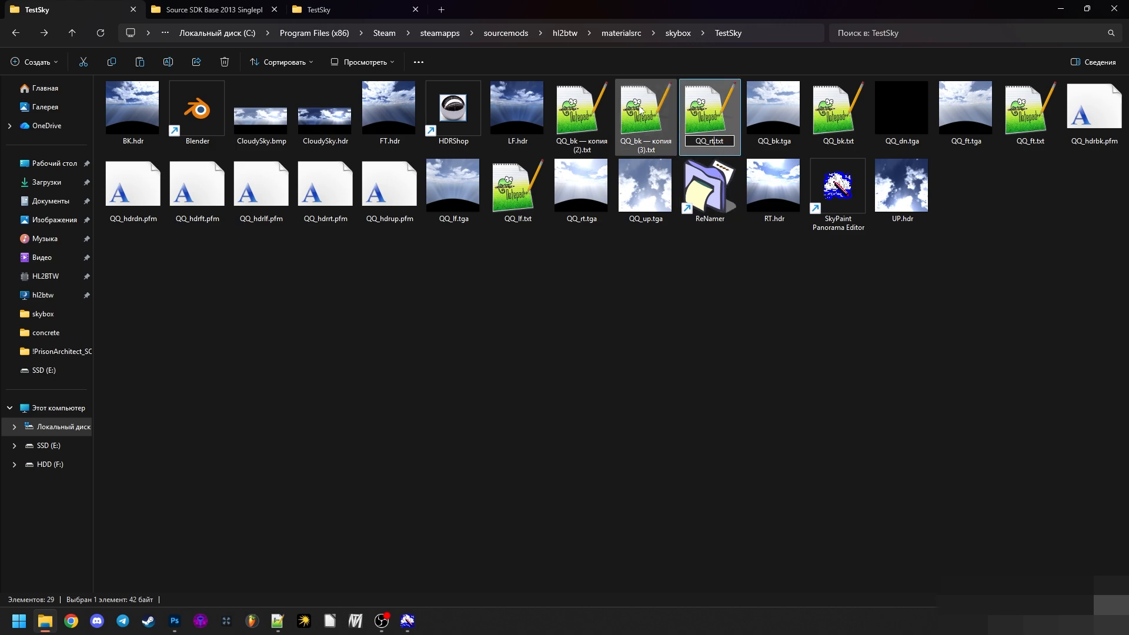
key(F2)
drag(634, 141, 643, 156)
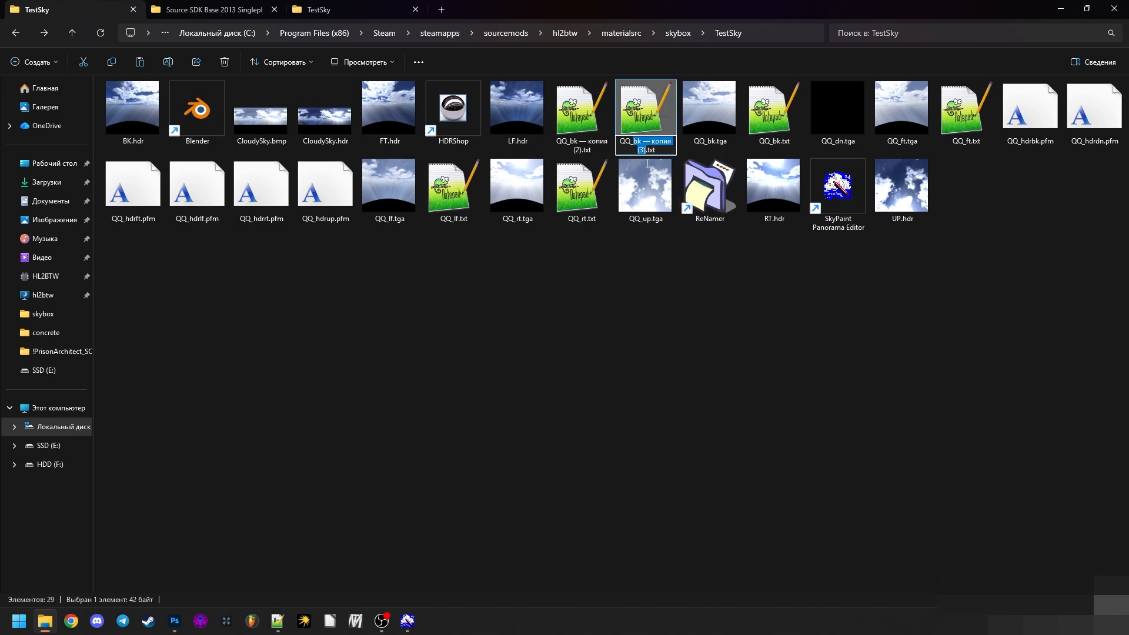
text(up)
- Rename the remaining QQ_bk copy (2) as QQ_dn.txt and refresh the TestSky folder
click(581, 141)
key(F2)
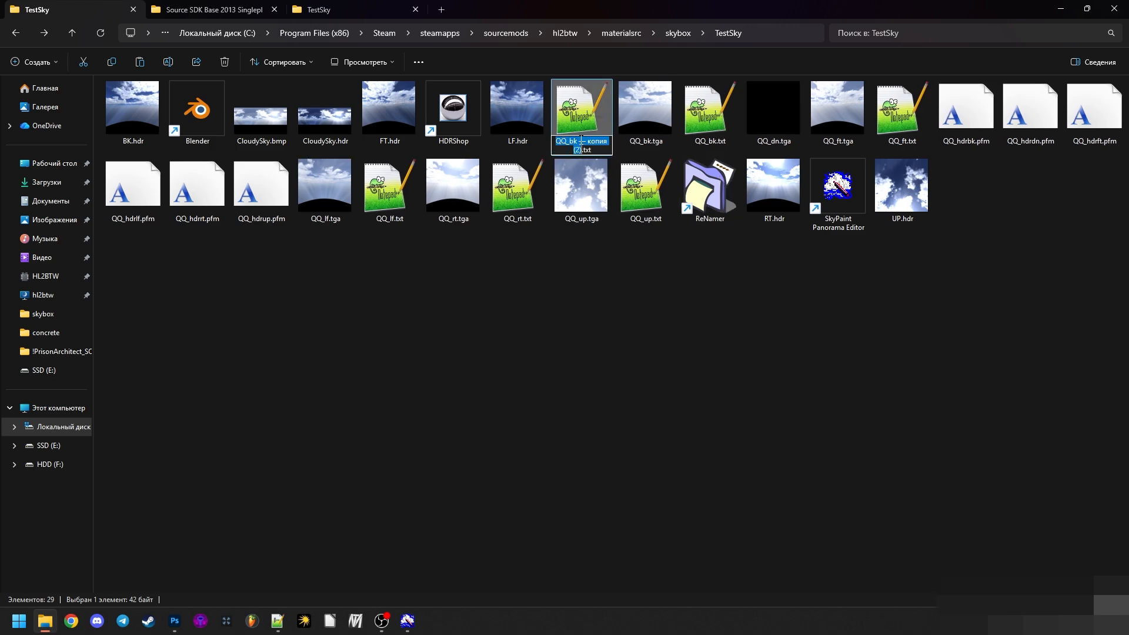
drag(569, 144, 582, 151)
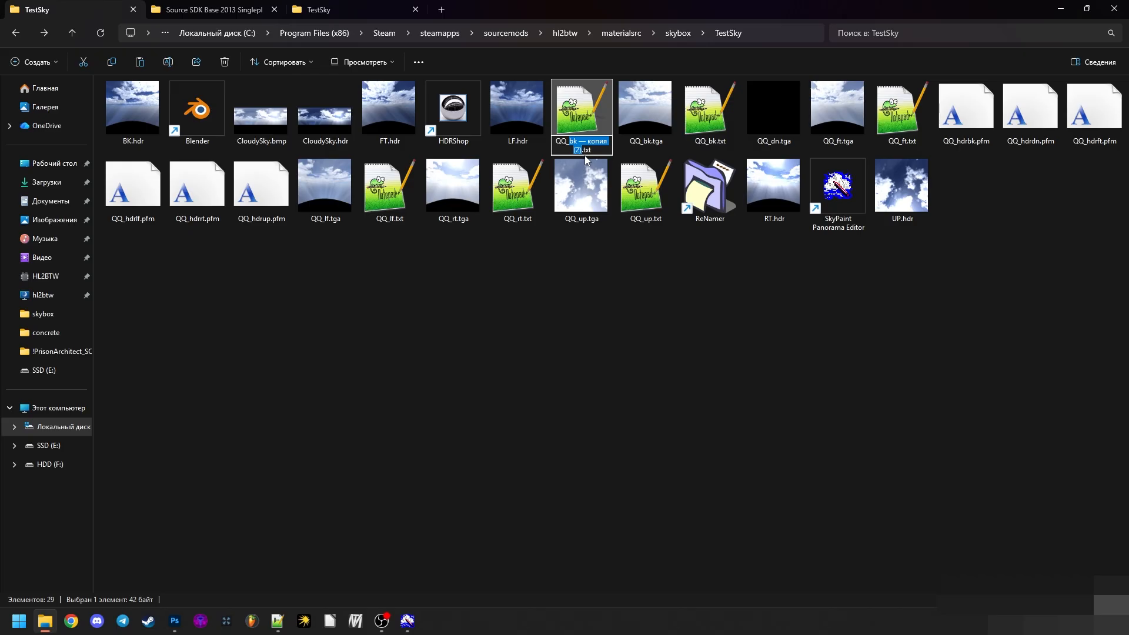
text(dn)
key(Return)
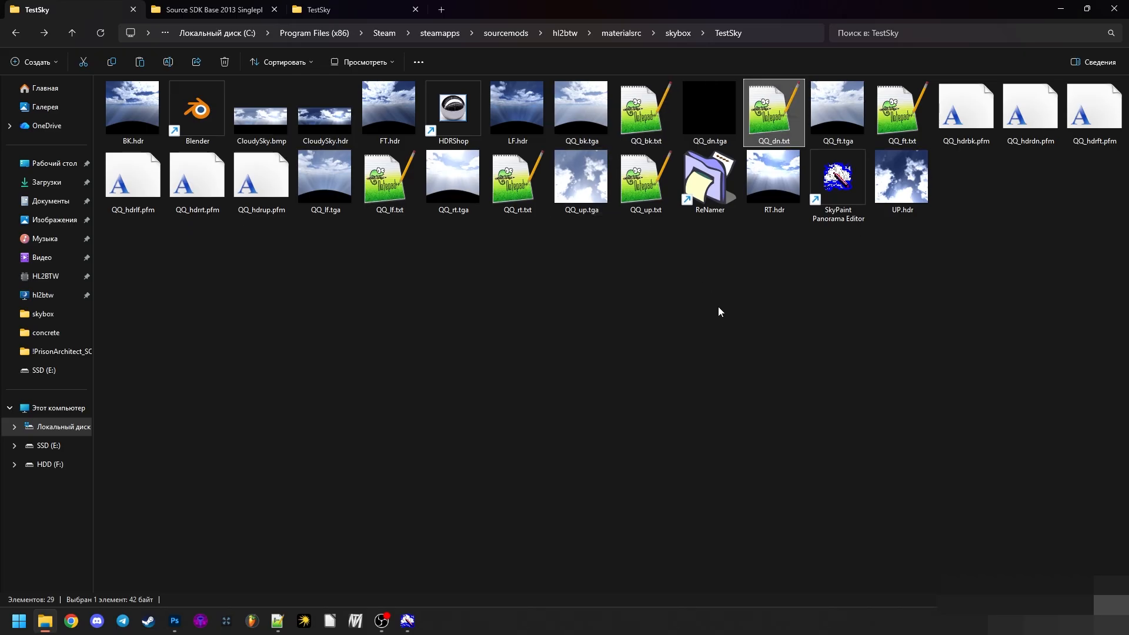
right_click(718, 306)
click(760, 361)
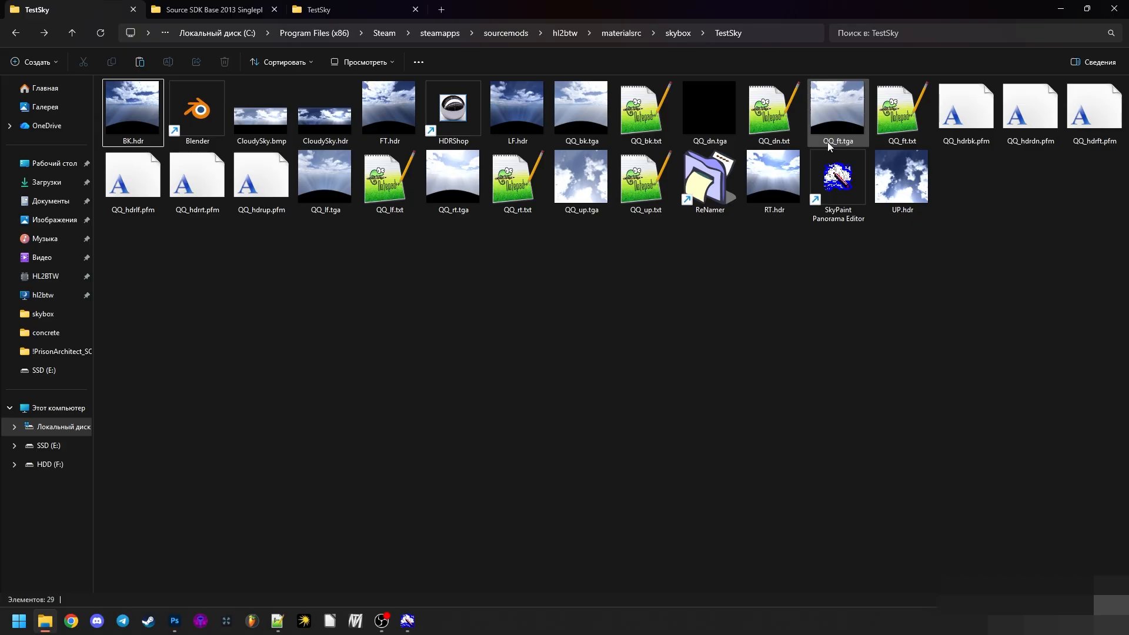
key(ctrl+shift+6)
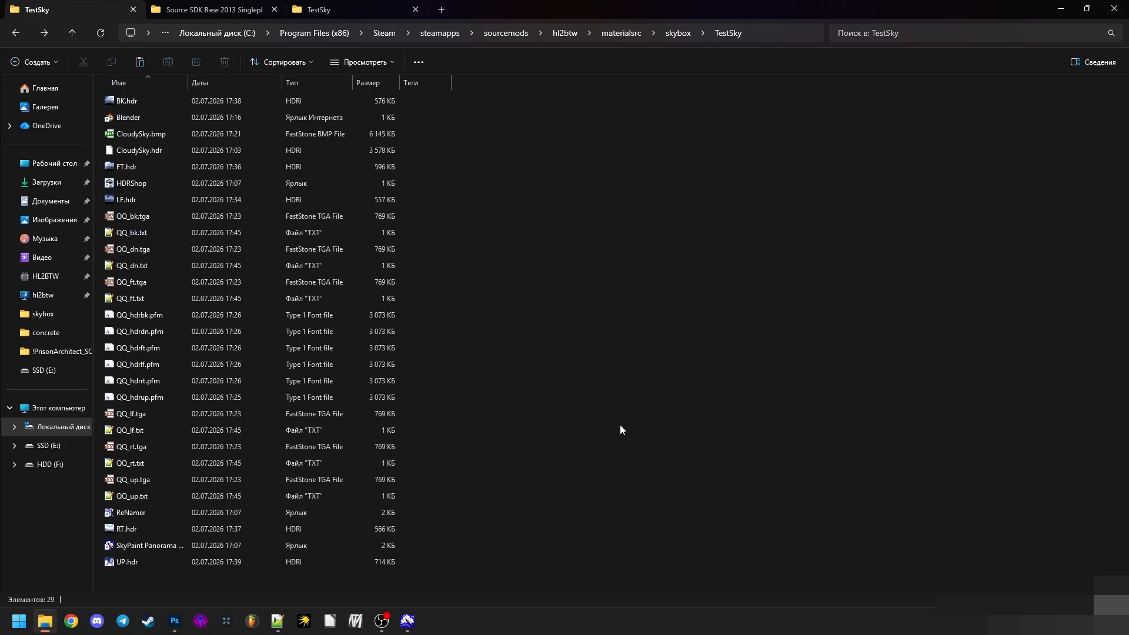
click(127, 432)
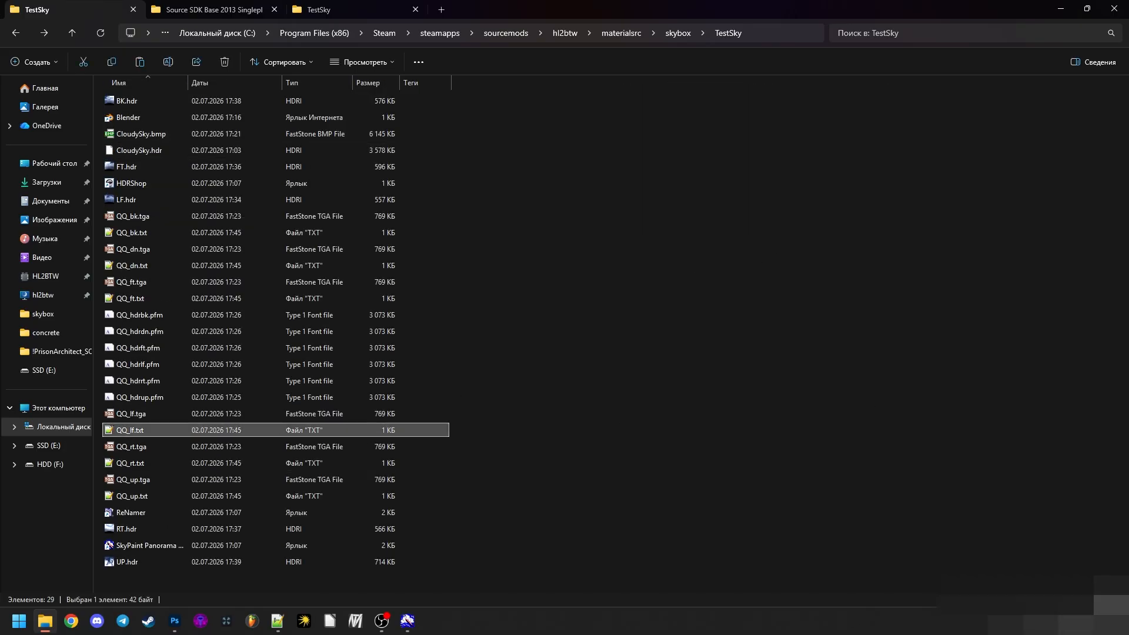
key(ctrl+shift+2)
click(780, 367)
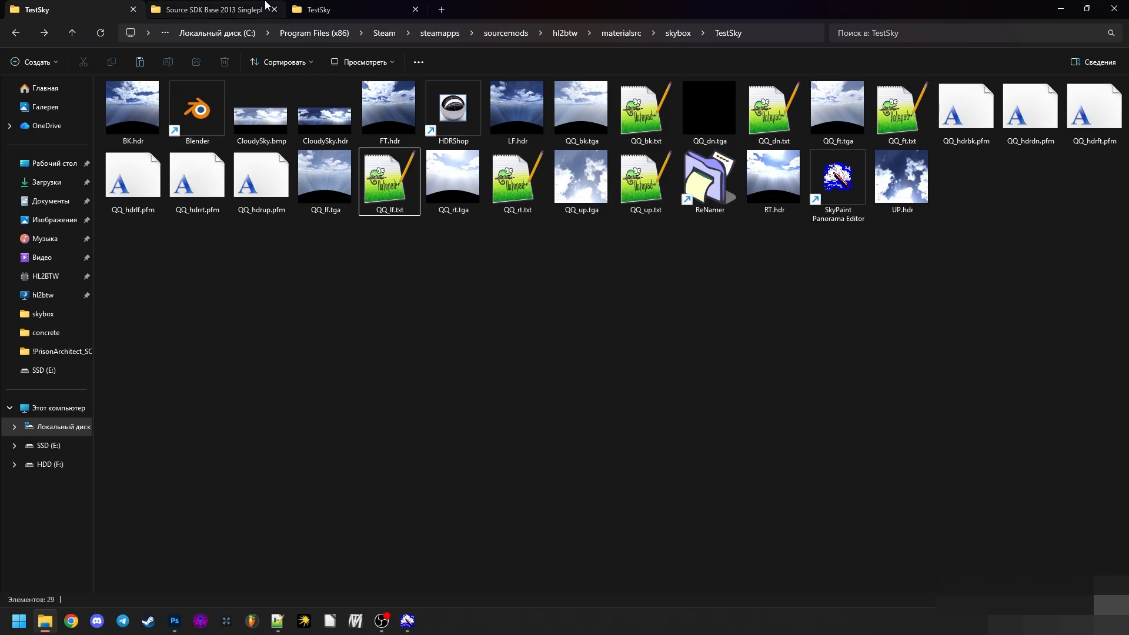
- Open the bin folder of Source SDK Base 2013 Singleplayer and select vtex.exe
click(213, 10)
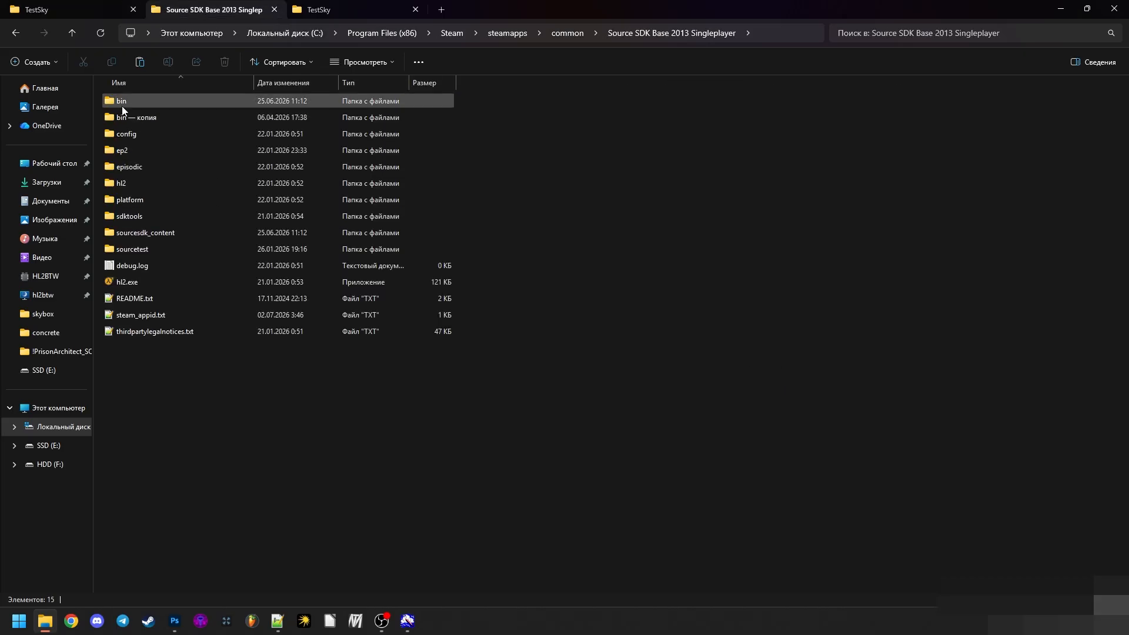
mouse_move(124, 110)
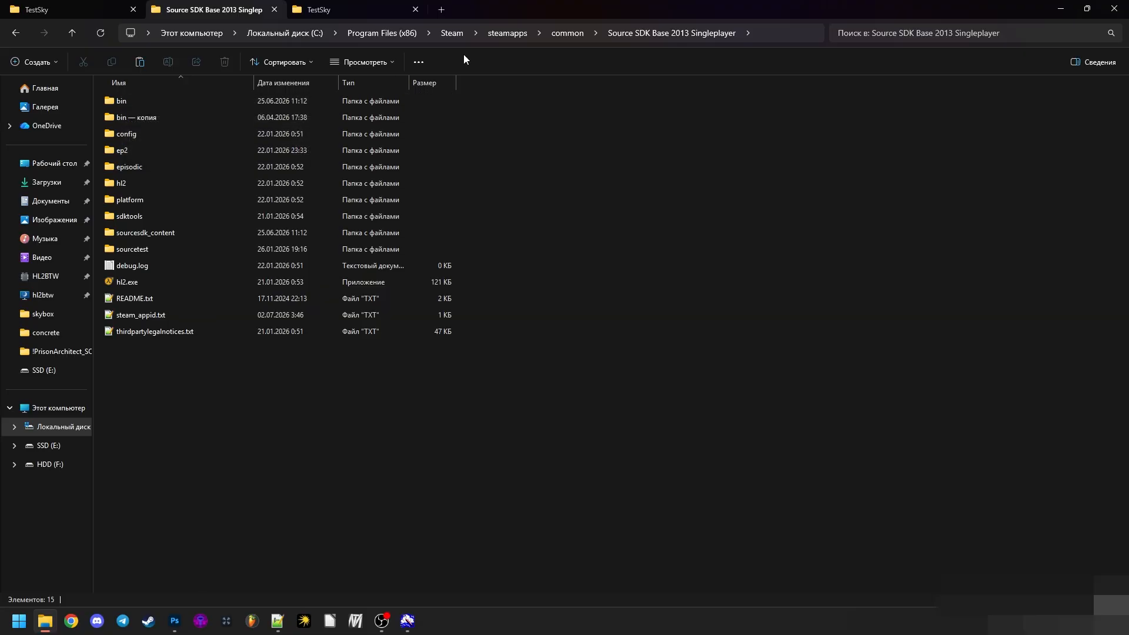
click(161, 107)
double_click(160, 107)
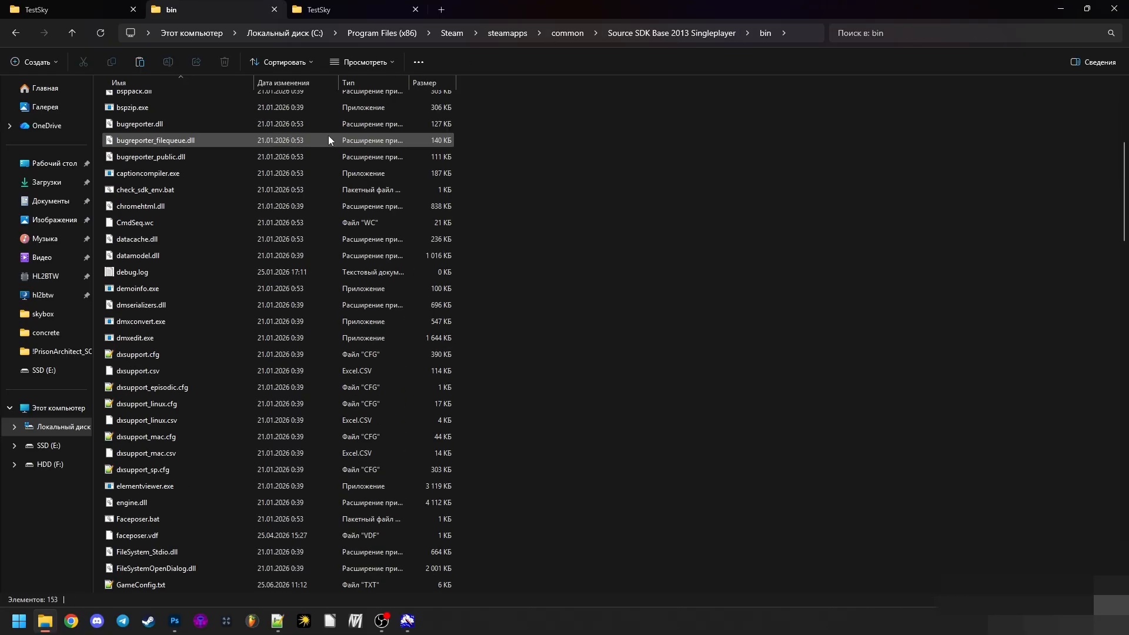
scroll(324, 138, down, 10)
scroll(679, 262, down, 10)
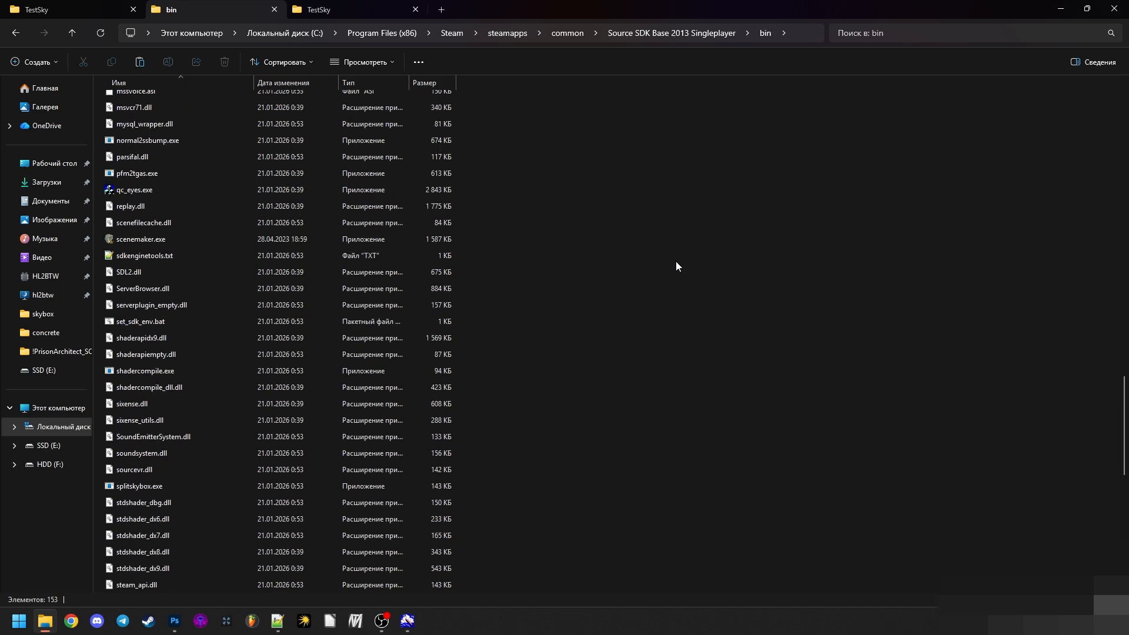
key(v)
key(v)
key(v)
key(v)
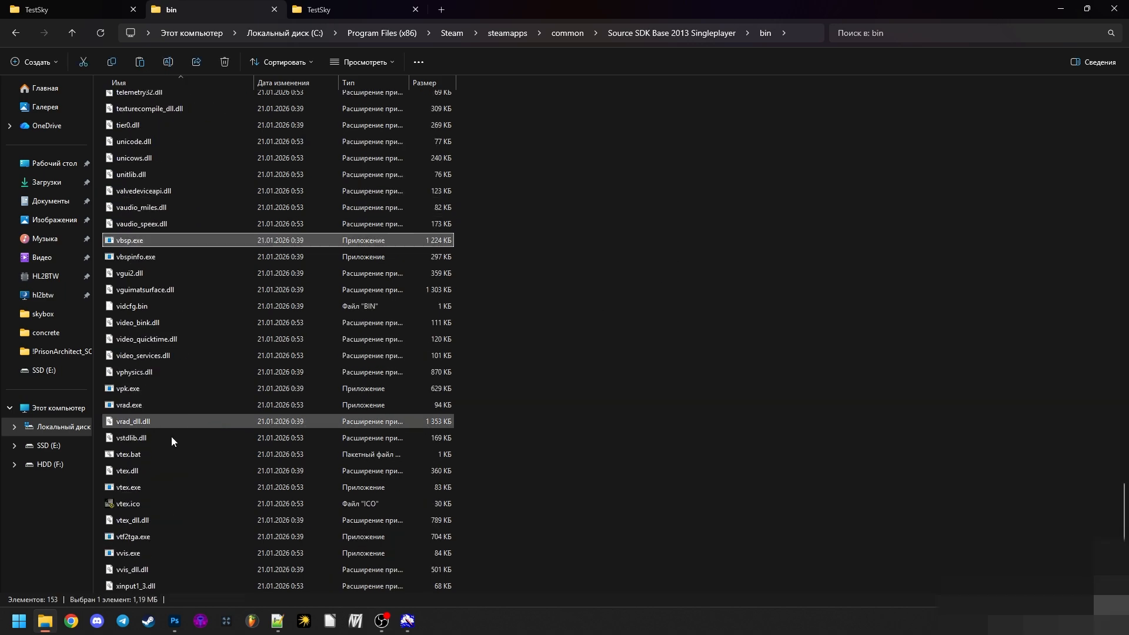
click(161, 488)
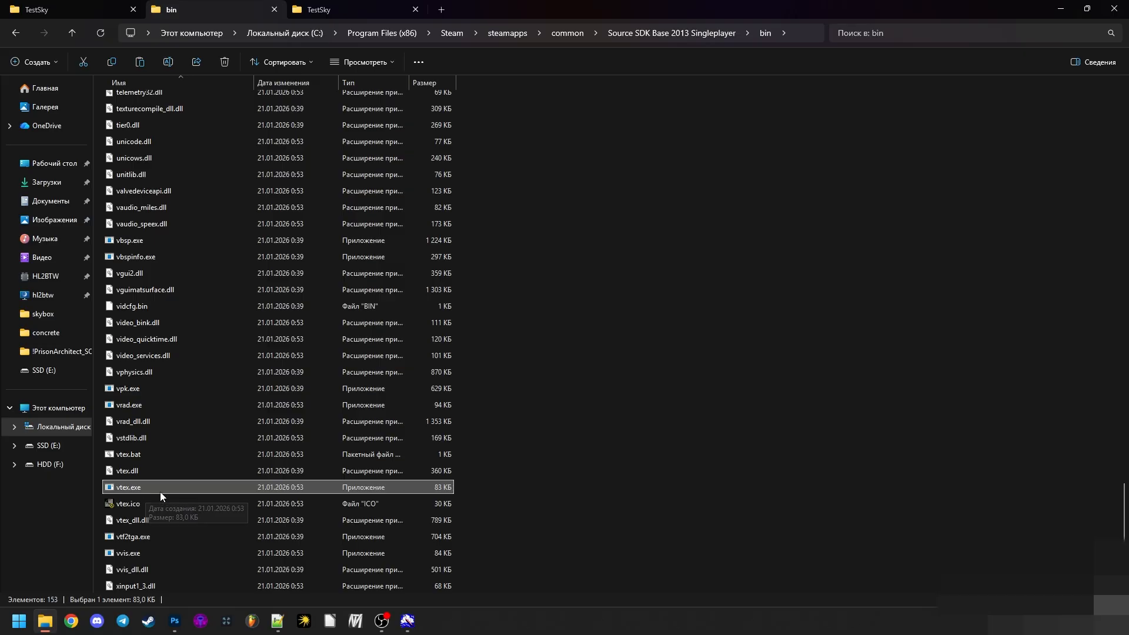
click(65, 9)
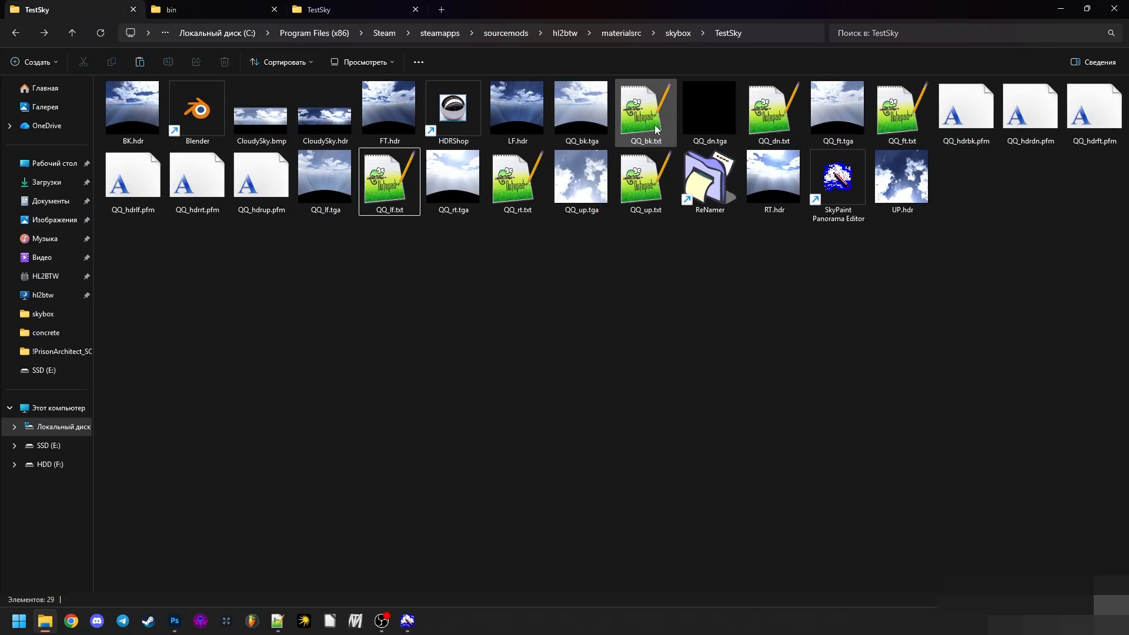
click(224, 10)
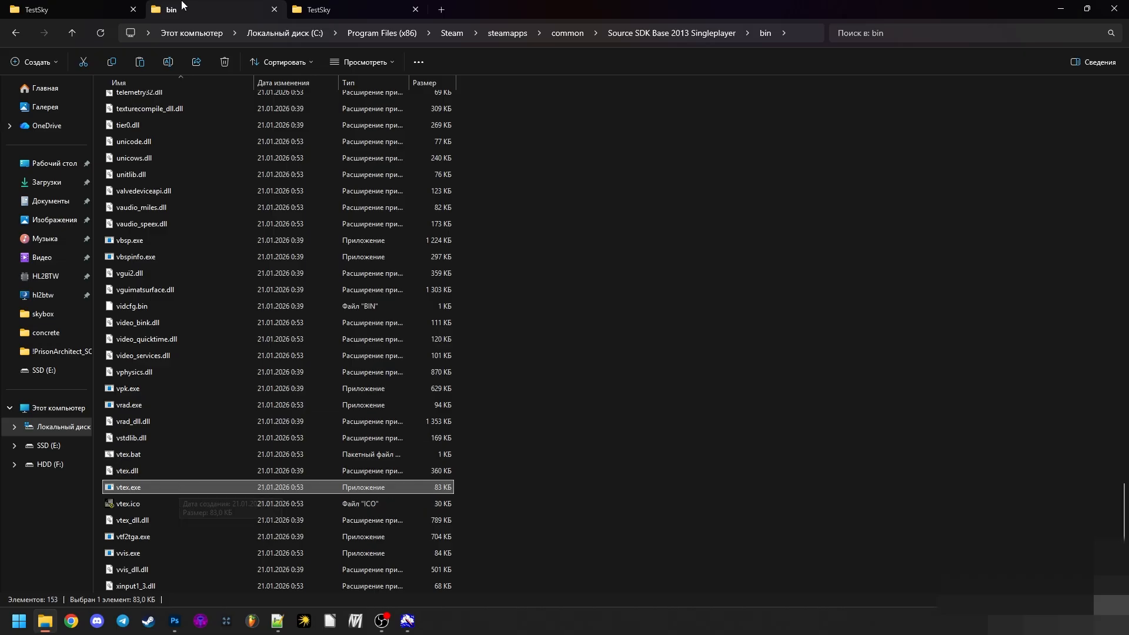
click(120, 6)
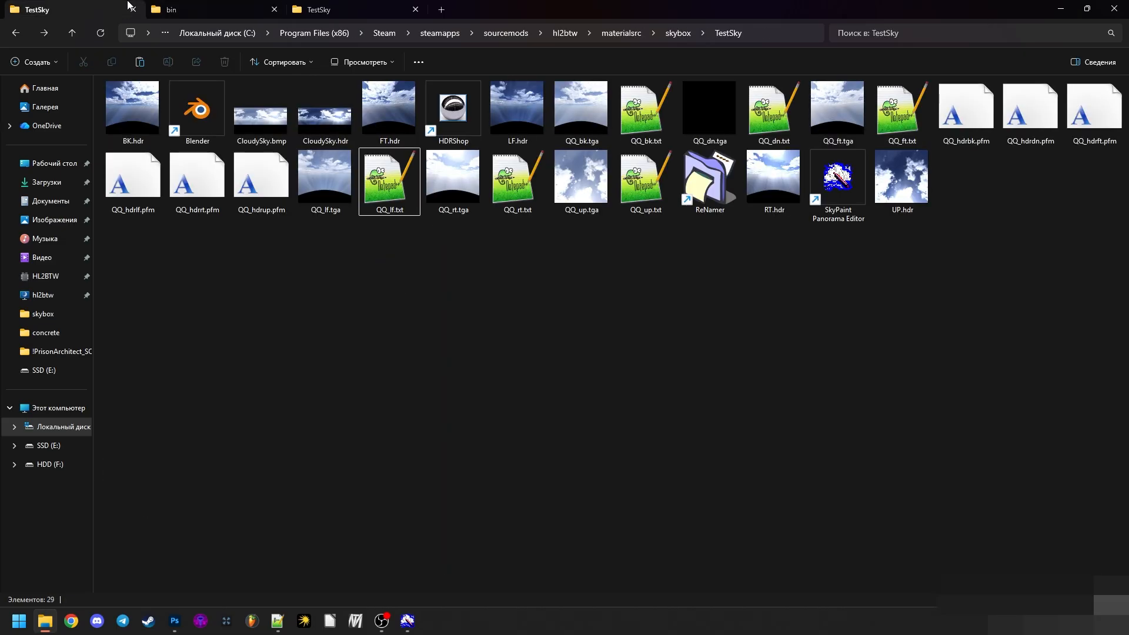
click(162, 7)
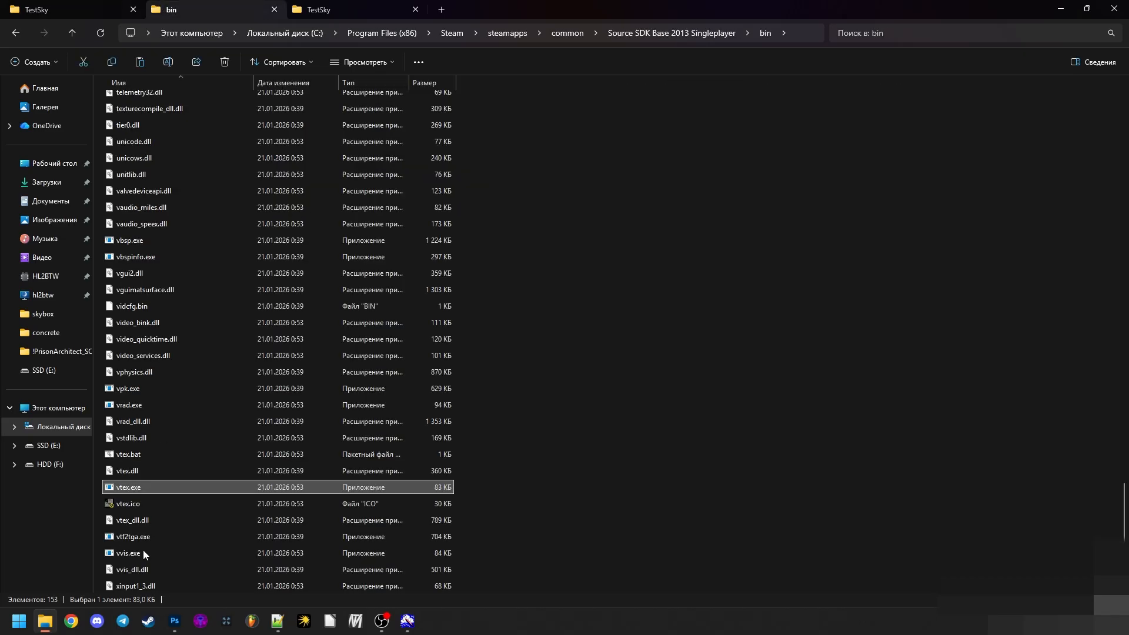
click(137, 3)
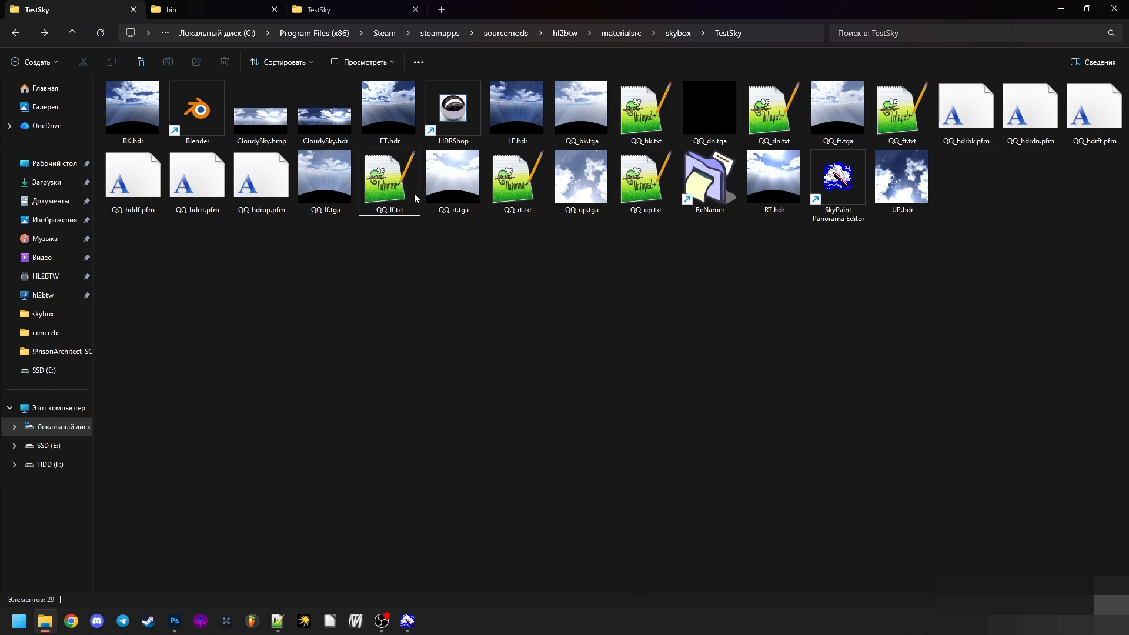
click(223, 9)
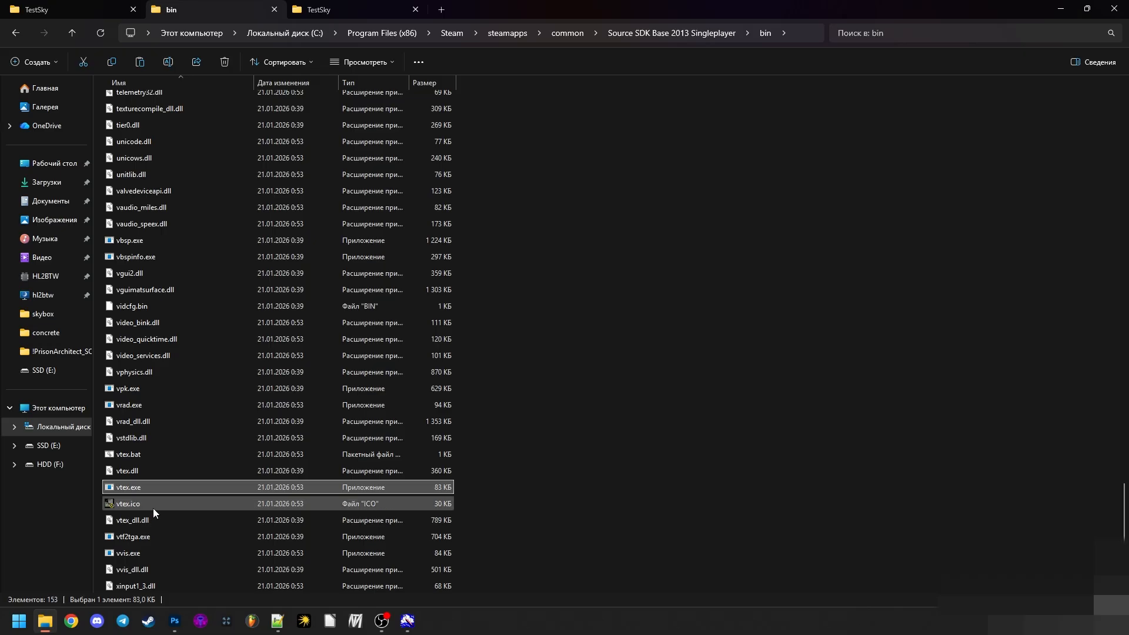
click(485, 443)
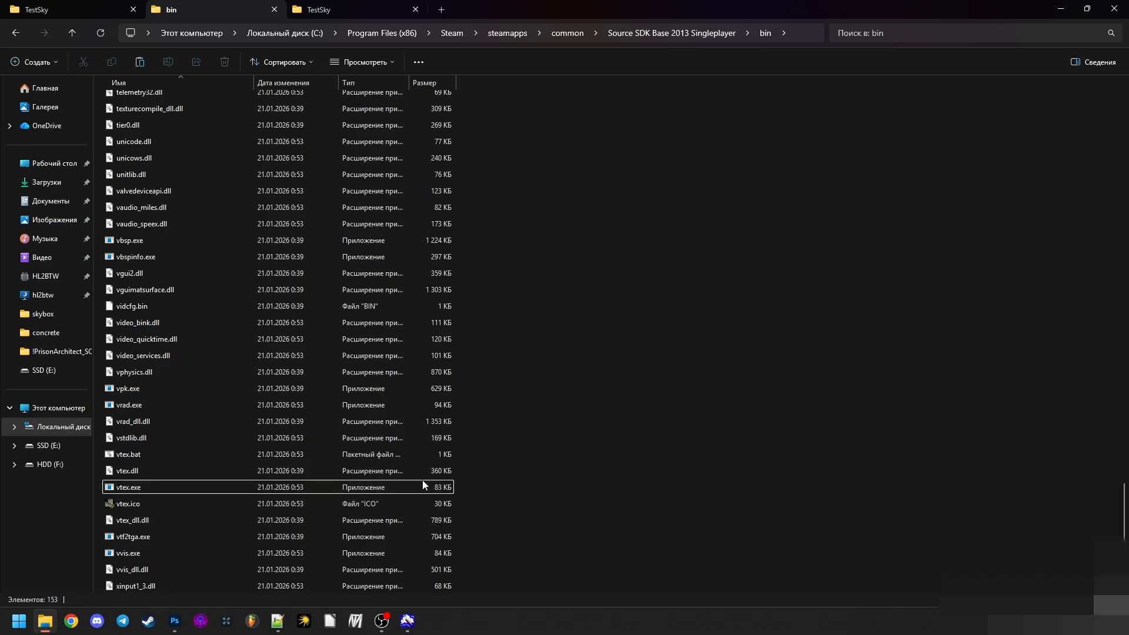
click(97, 5)
click(194, 10)
- Copy vtex.exe from the bin folder and paste it as a shortcut into the materialsrc\skybox\TestSky folder
click(125, 487)
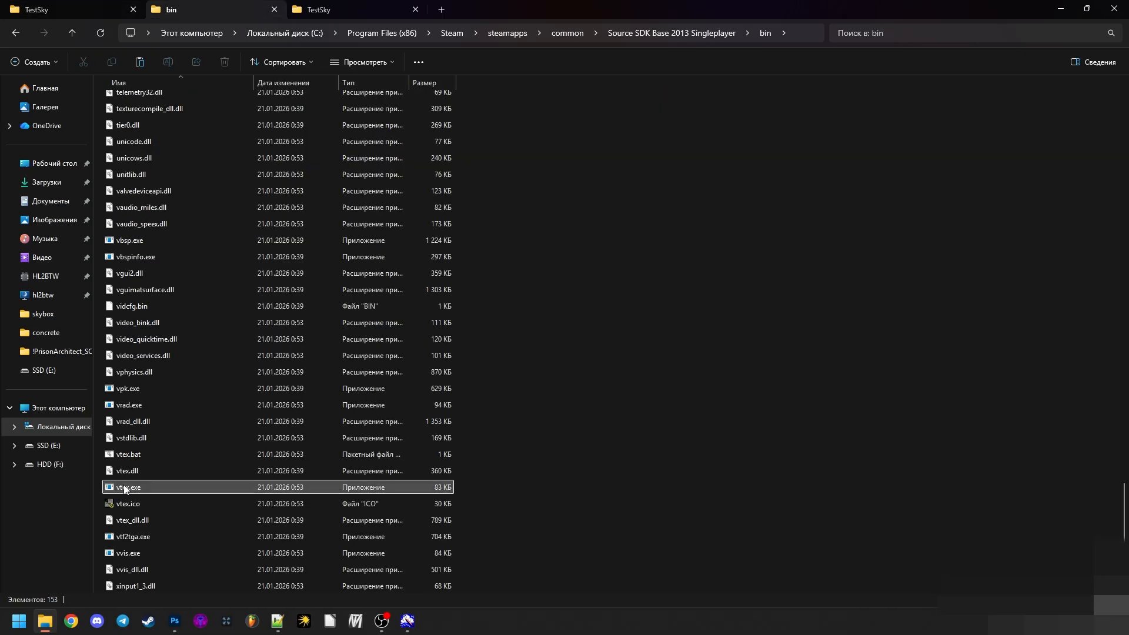
right_click(125, 488)
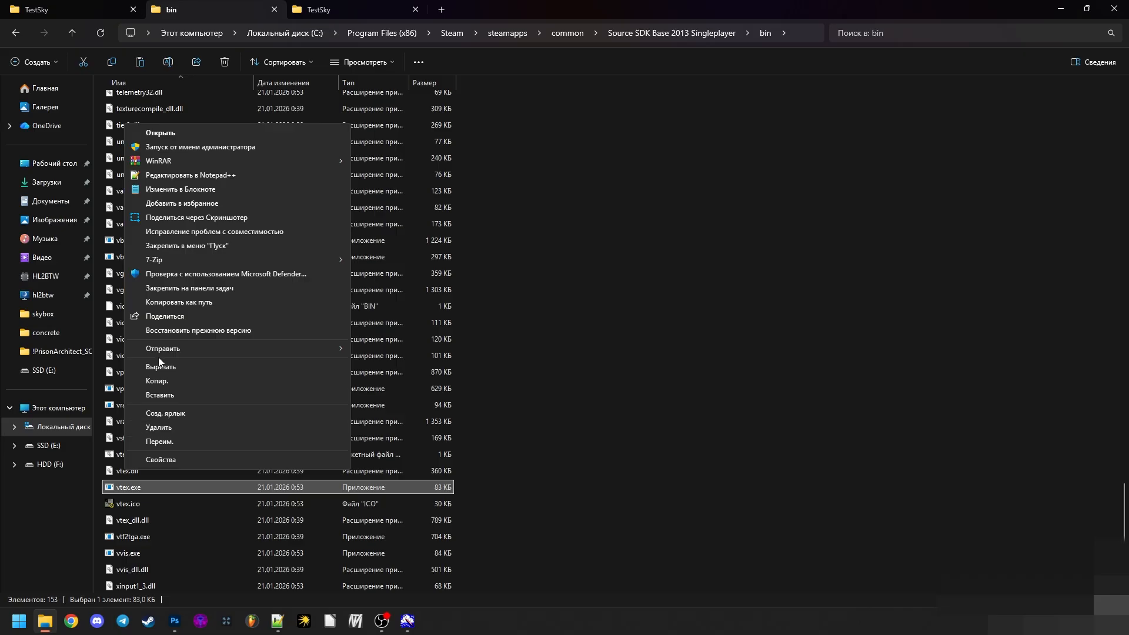
click(157, 381)
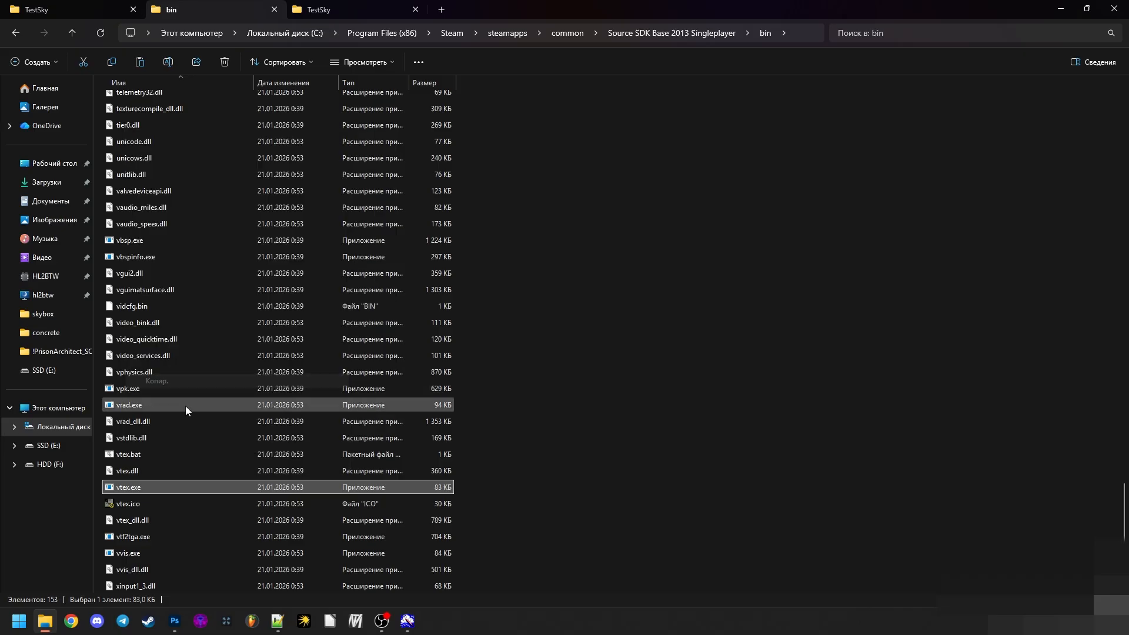
click(14, 7)
right_click(265, 295)
click(308, 402)
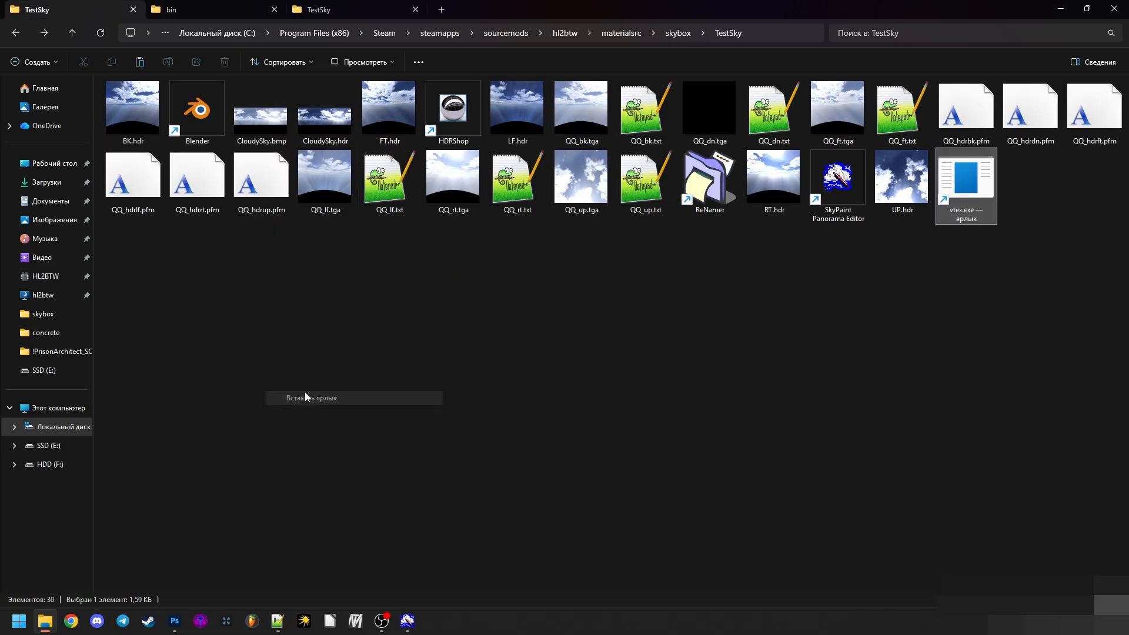
click(664, 355)
click(976, 206)
click(947, 241)
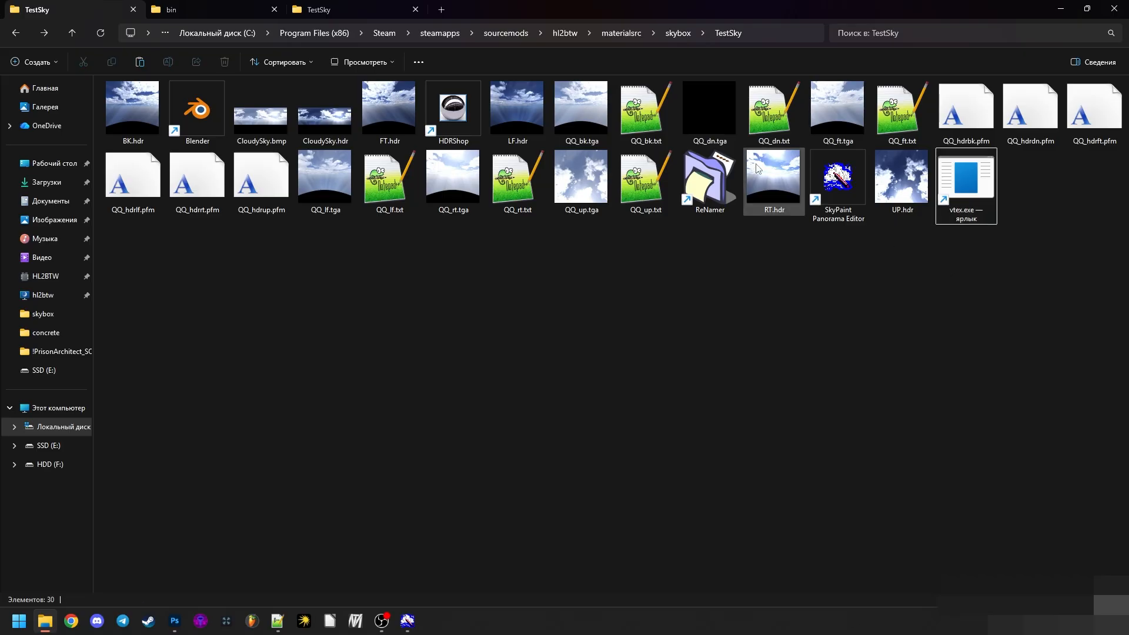
click(307, 8)
click(74, 5)
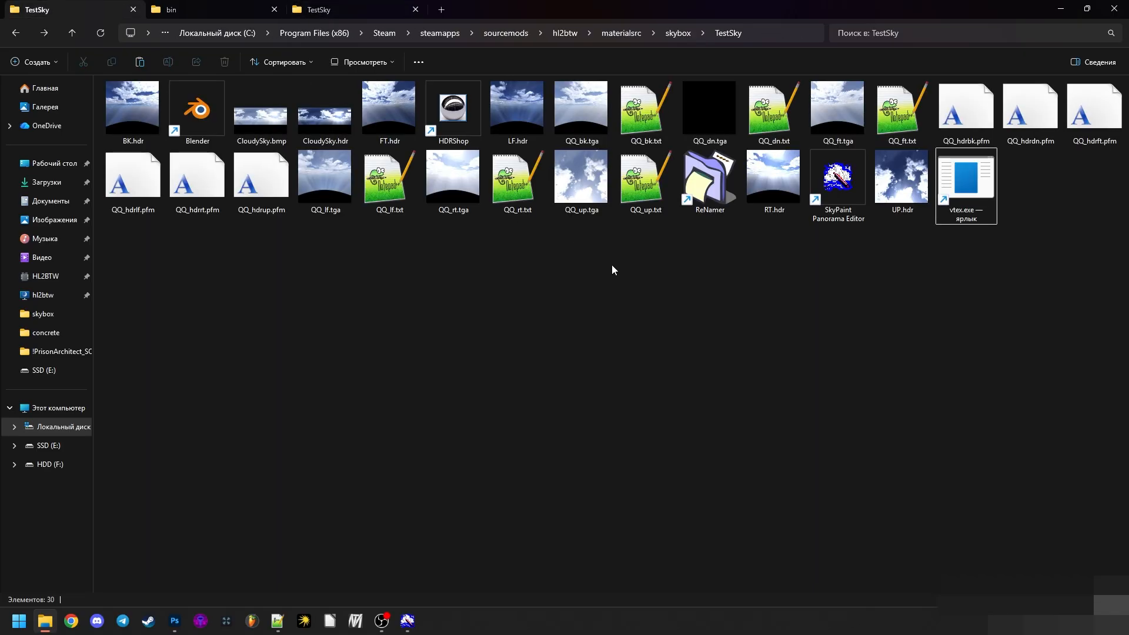
click(657, 108)
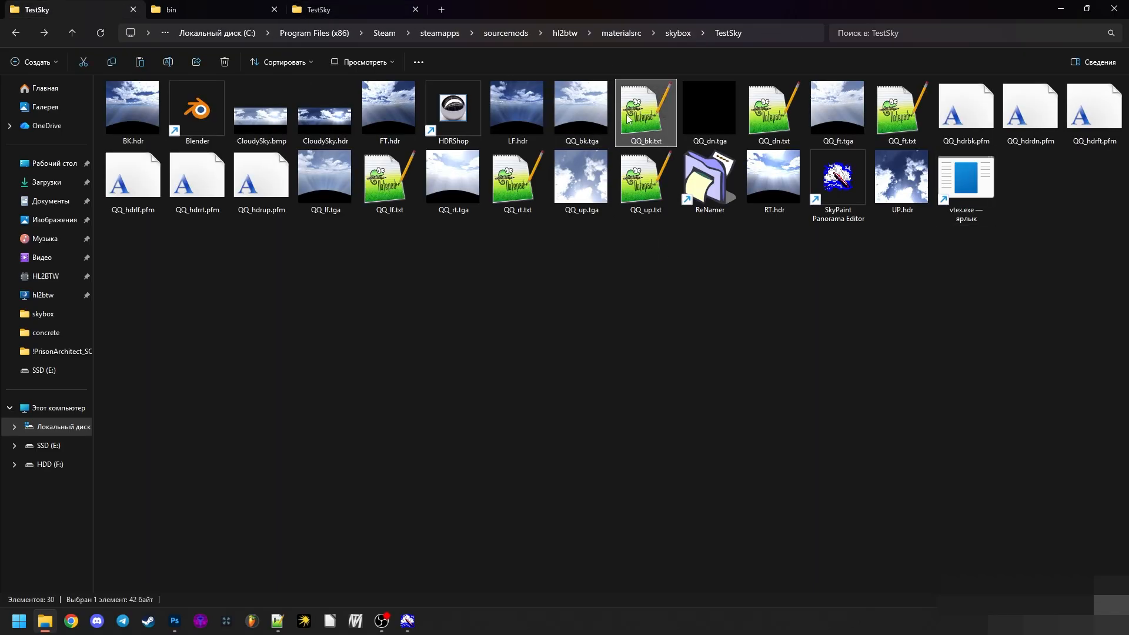
click(570, 105)
click(760, 220)
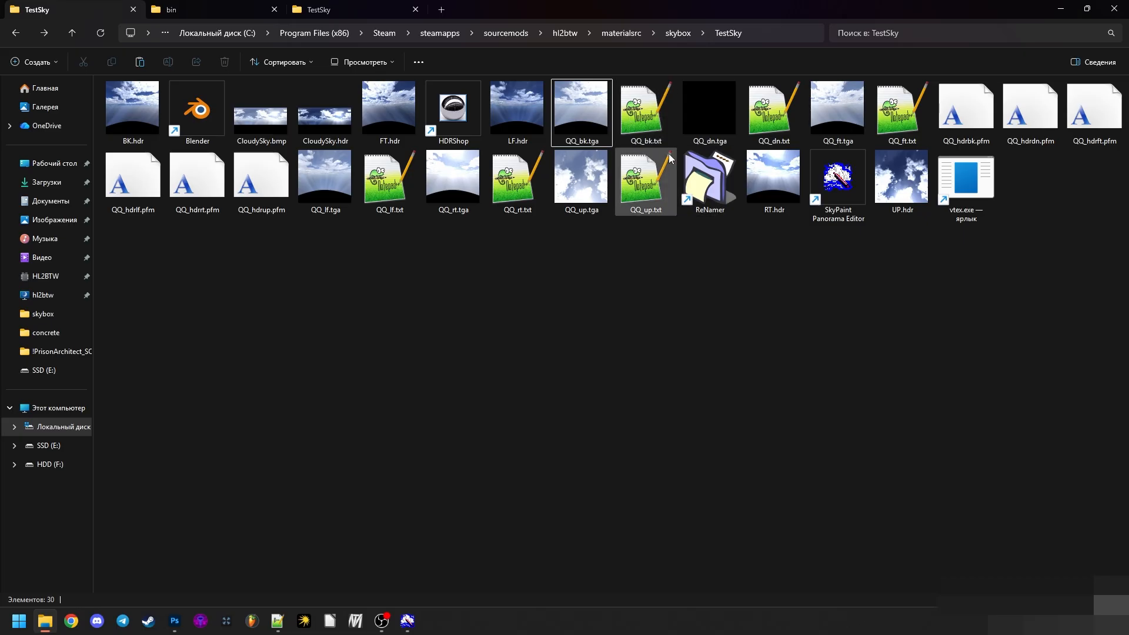
- Compile the back sky face by running QQ_bk.txt through the vtex.exe shortcut, and dismiss the finished console window
drag(641, 118, 968, 204)
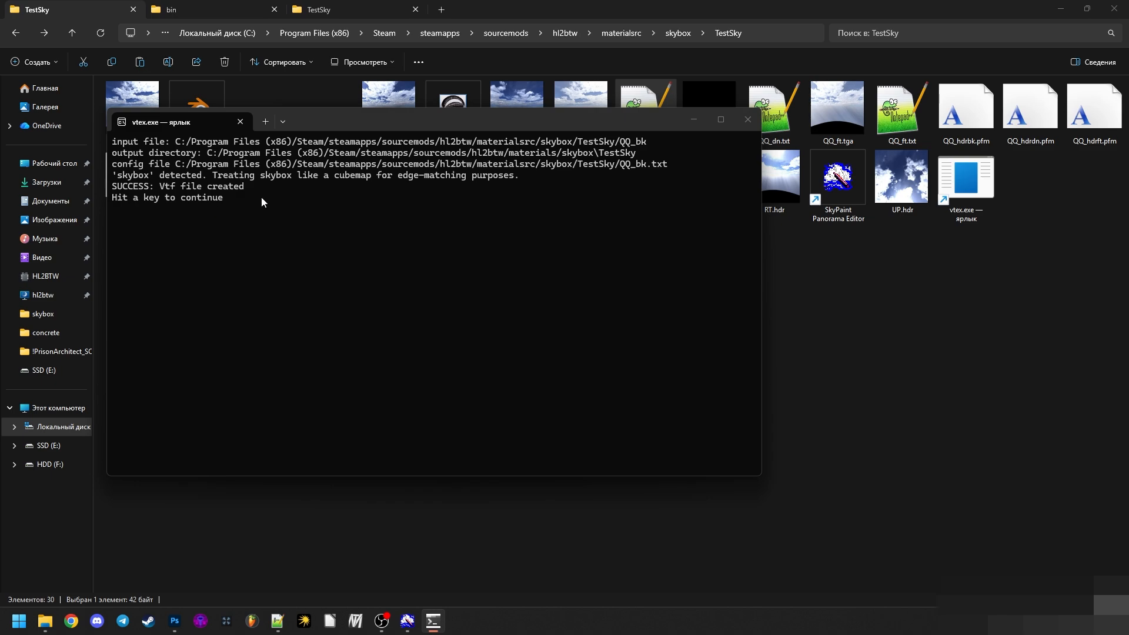
drag(261, 197, 112, 140)
click(216, 200)
key(Return)
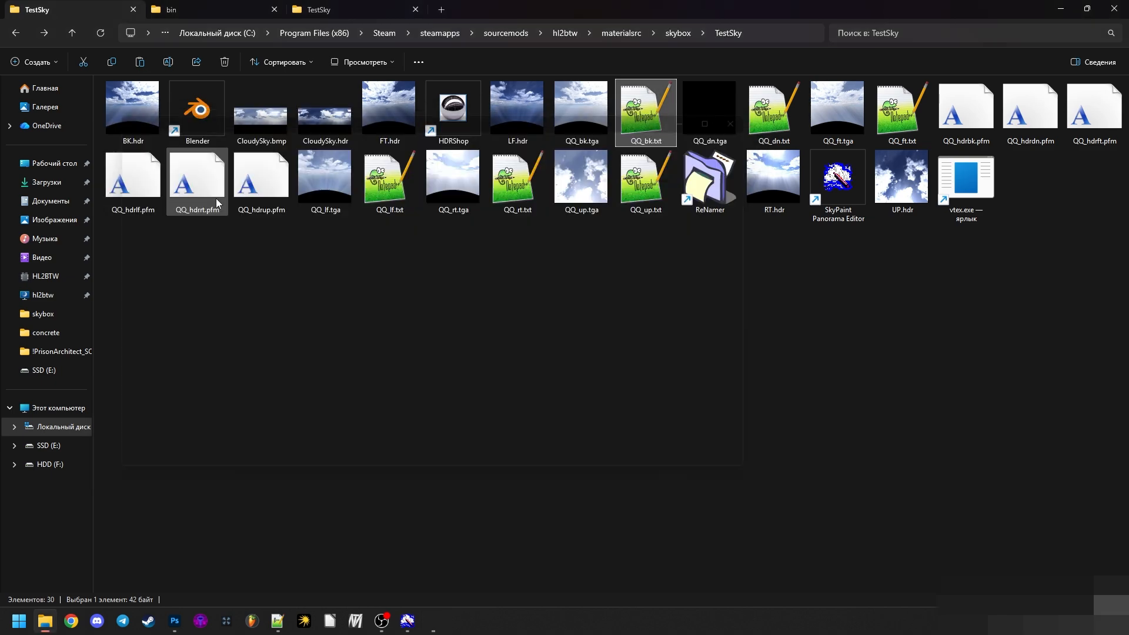
- Show the materials\skybox\TestSky output folder as large icons and open QQ_bk.vtf in VTFEdit Reloaded
click(321, 5)
click(33, 5)
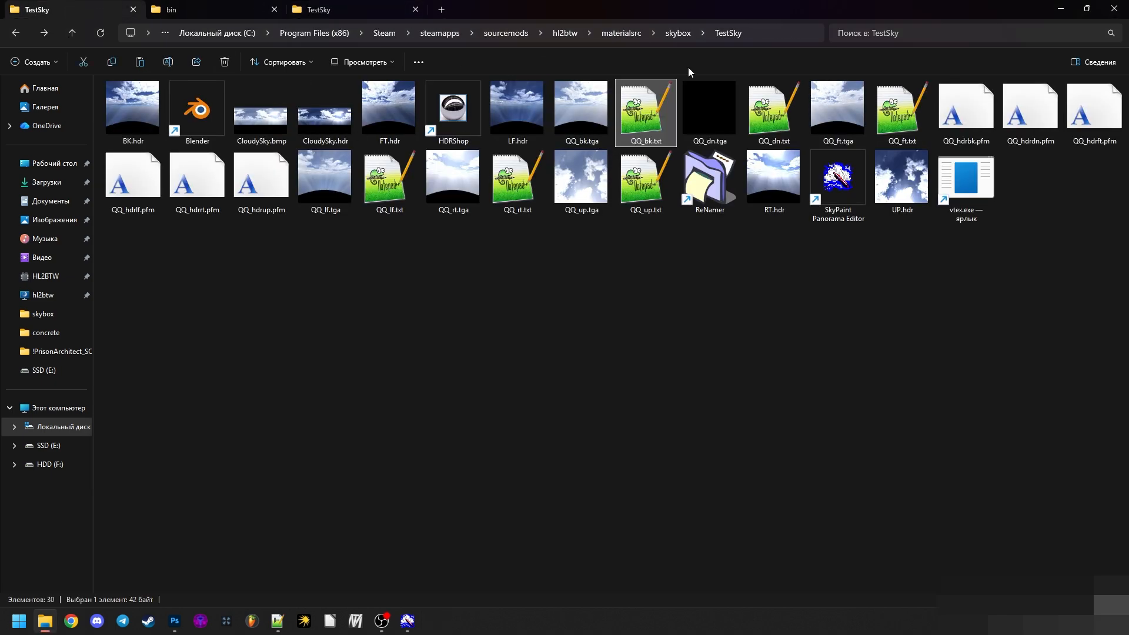
click(764, 33)
click(599, 288)
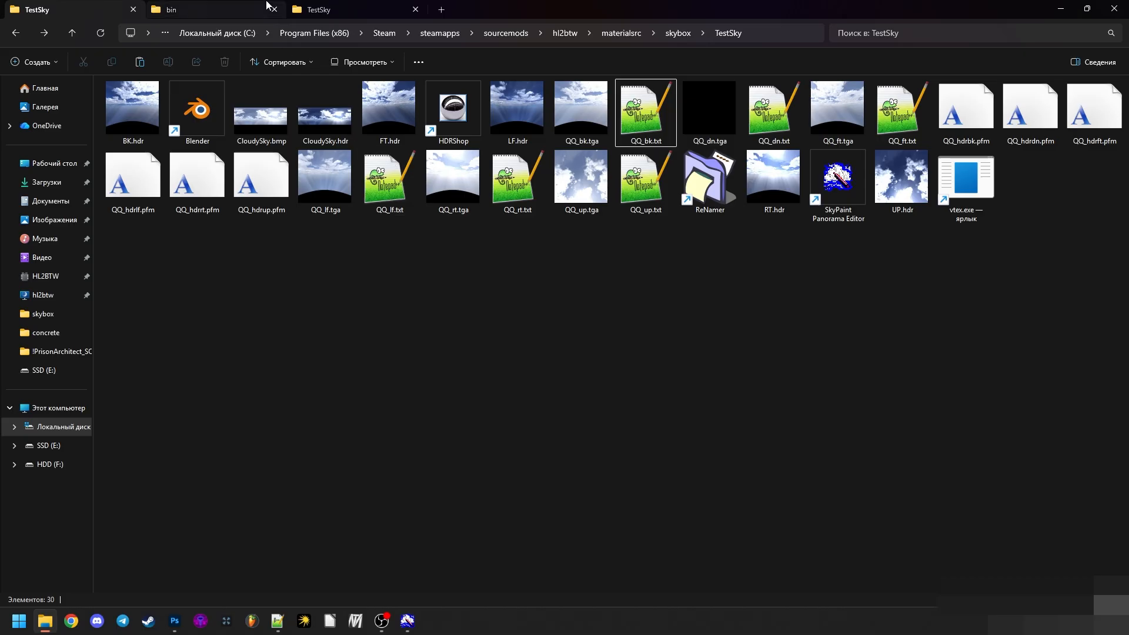
click(310, 5)
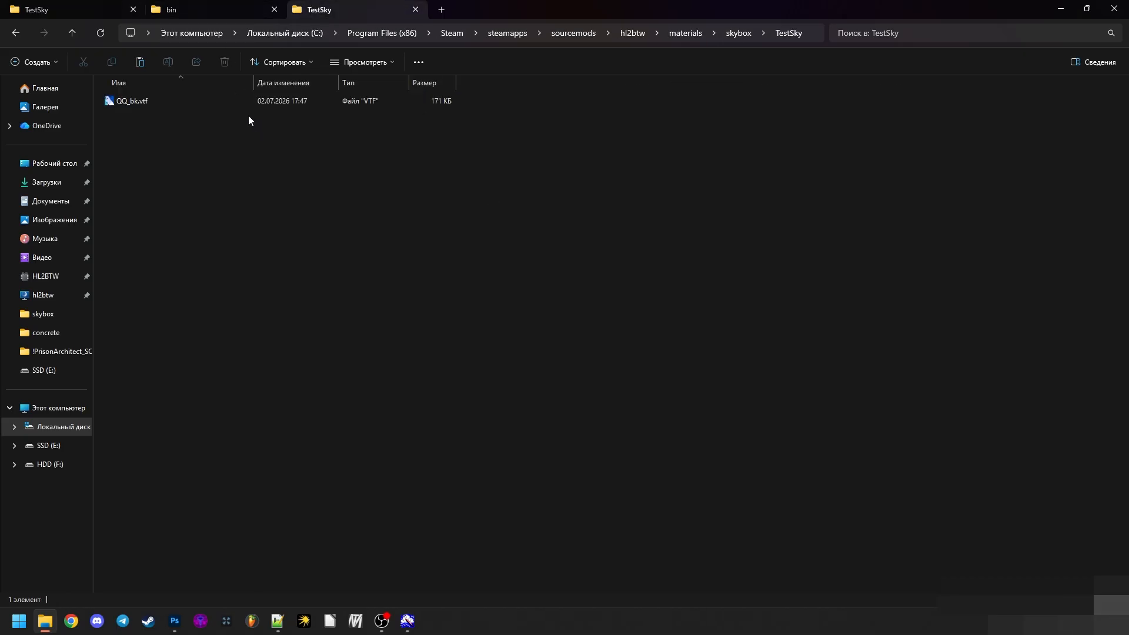
key(ctrl+shift+2)
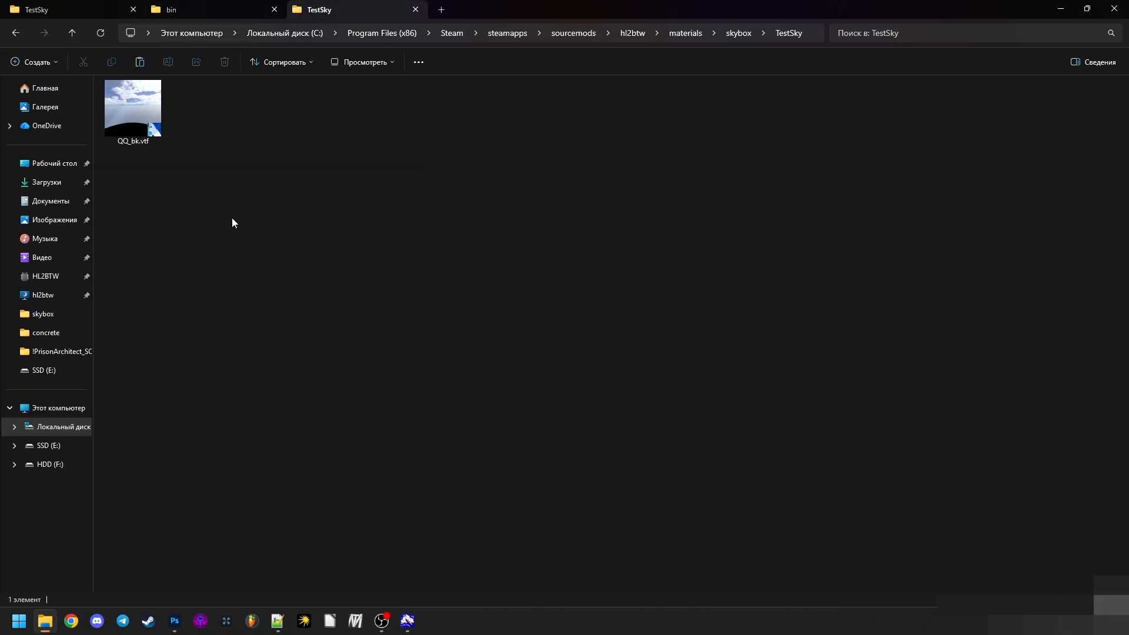
double_click(128, 110)
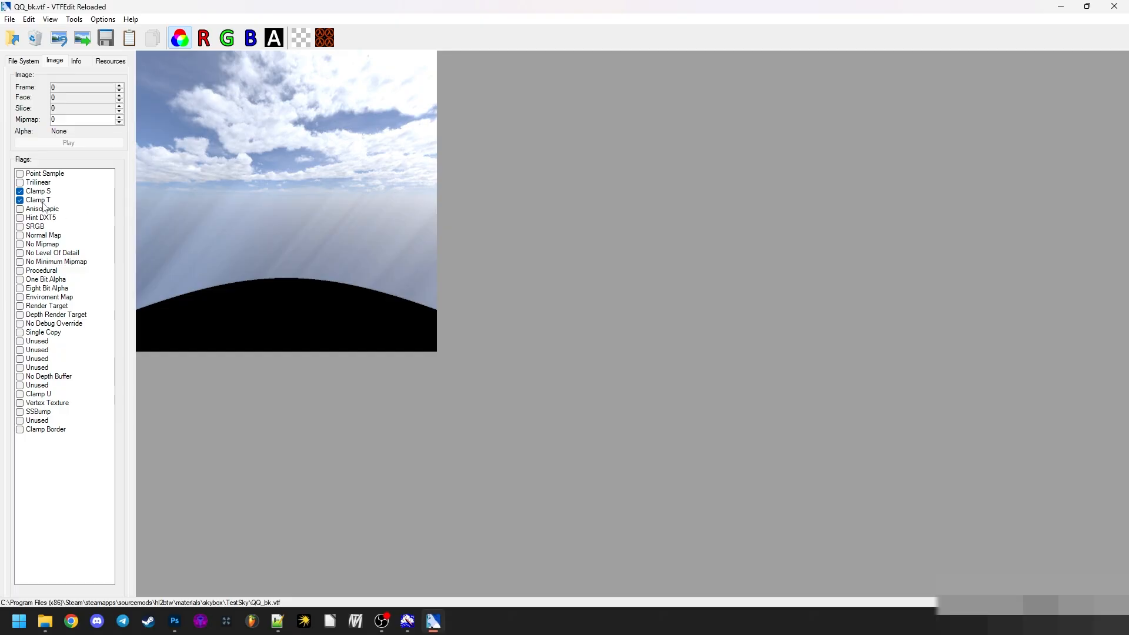
- Examine the image info, flags and alpha channel of QQ_bk.vtf, and close VTFEdit Reloaded
click(76, 61)
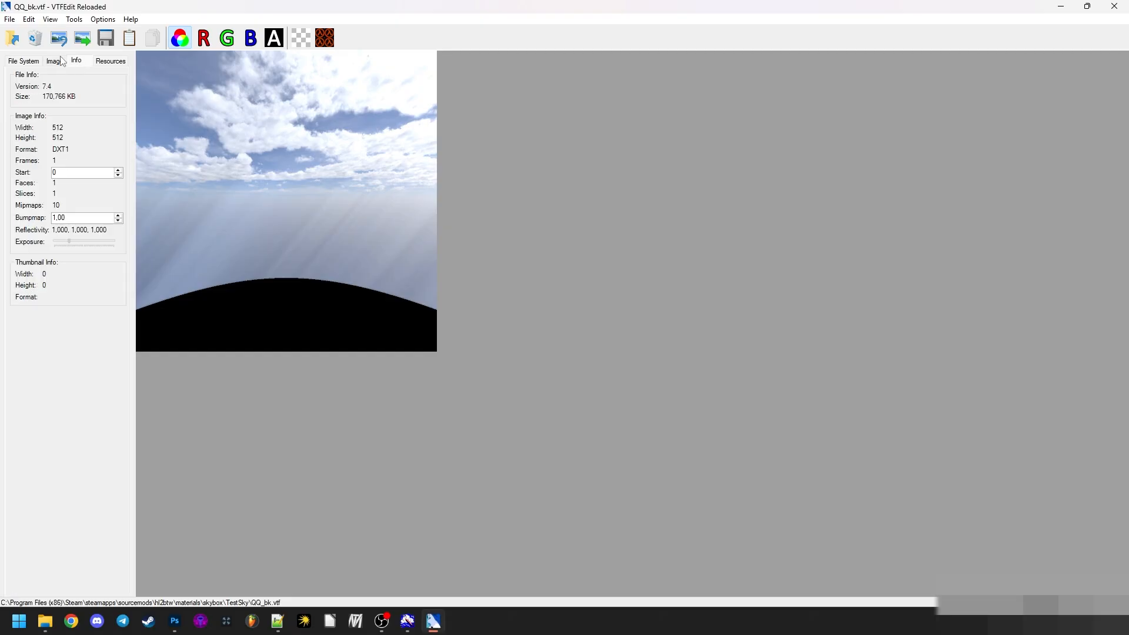
click(60, 61)
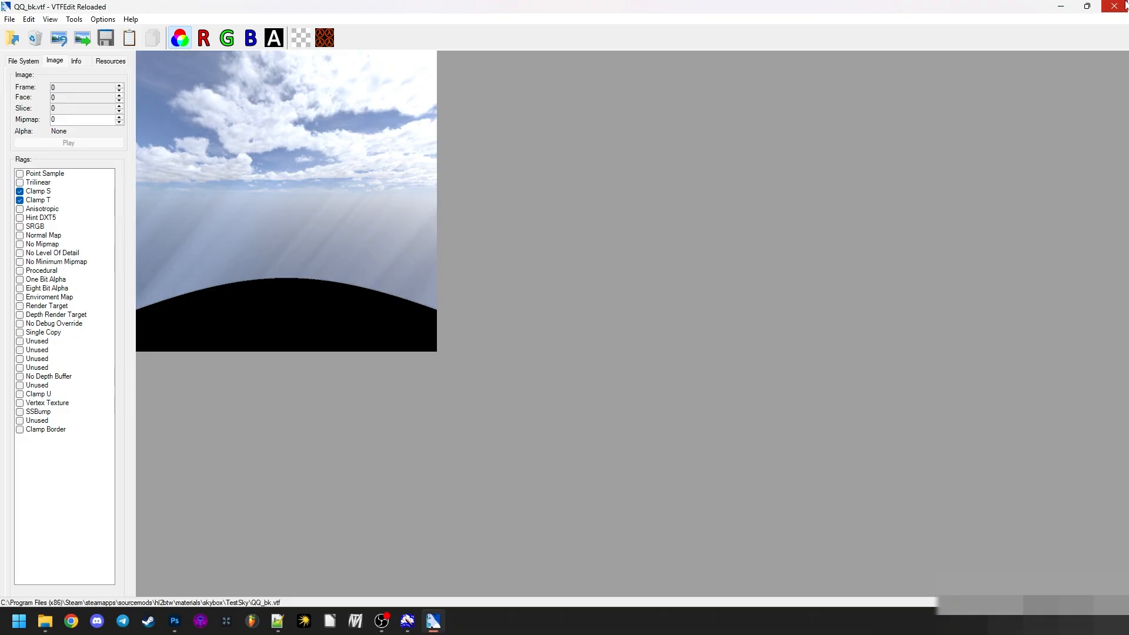
click(273, 38)
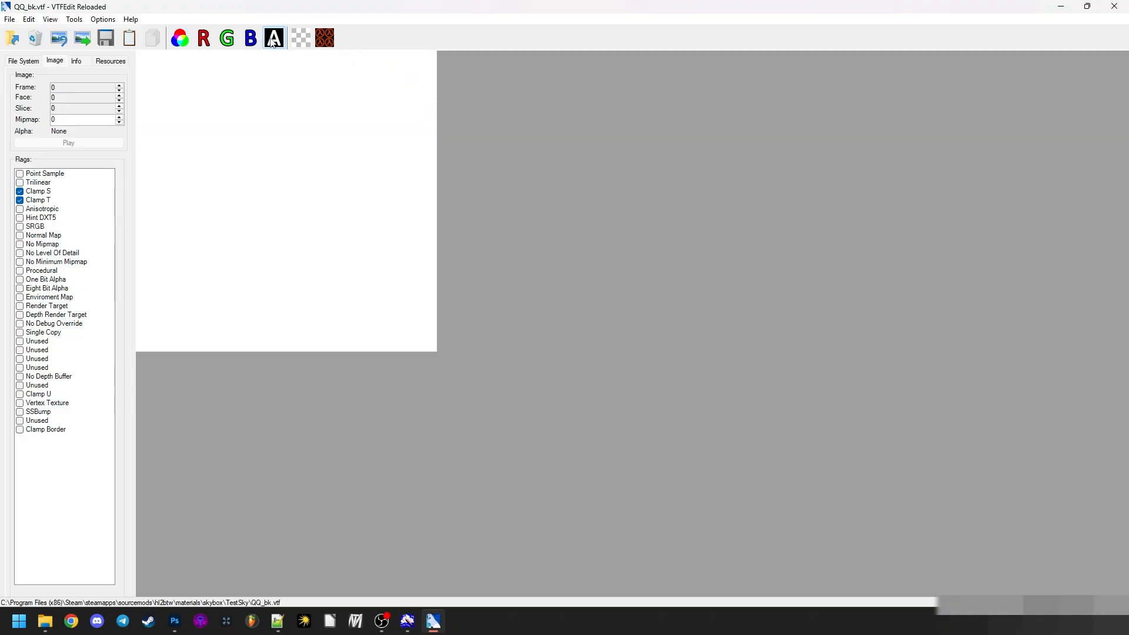
click(179, 38)
click(76, 61)
click(61, 61)
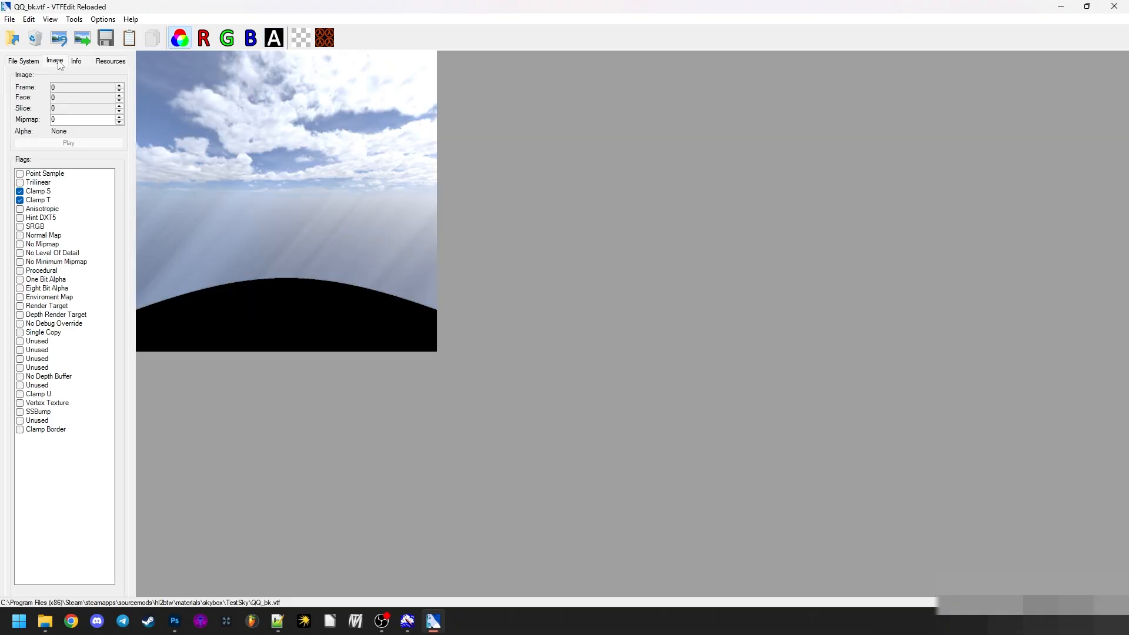
click(77, 62)
click(54, 61)
click(1114, 6)
- Compile all six sky faces by running the bk, dn, ft, up, rt and lf QQ text files through the vtex.exe shortcut, and dismiss the console
click(36, 9)
click(645, 112)
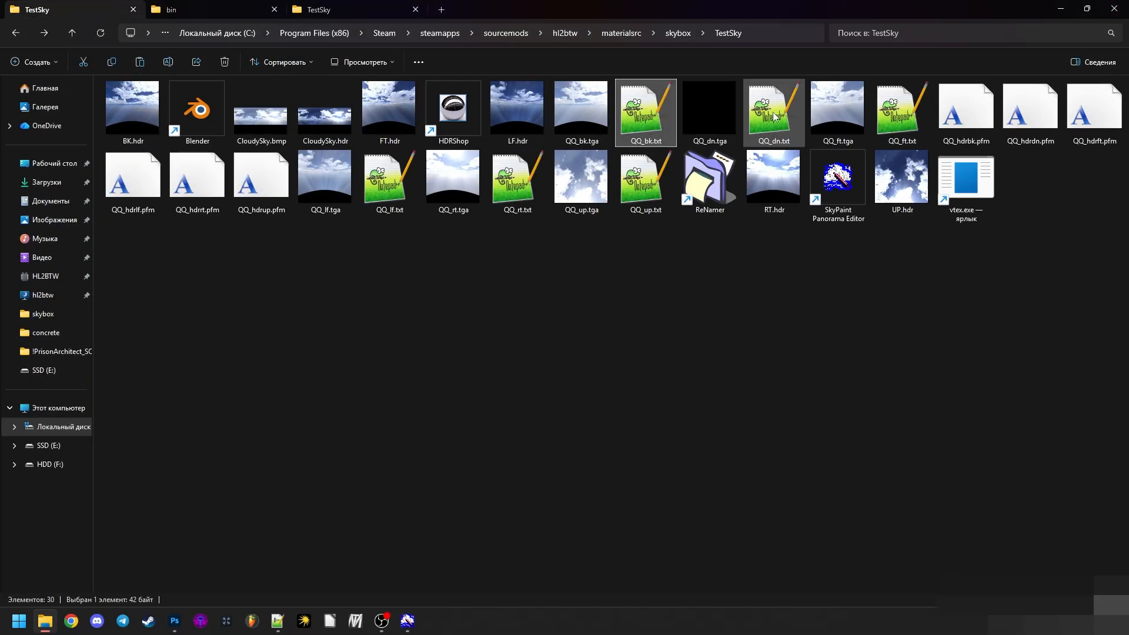
ctrl+click(773, 112)
ctrl+click(893, 124)
ctrl+click(645, 176)
ctrl+click(518, 176)
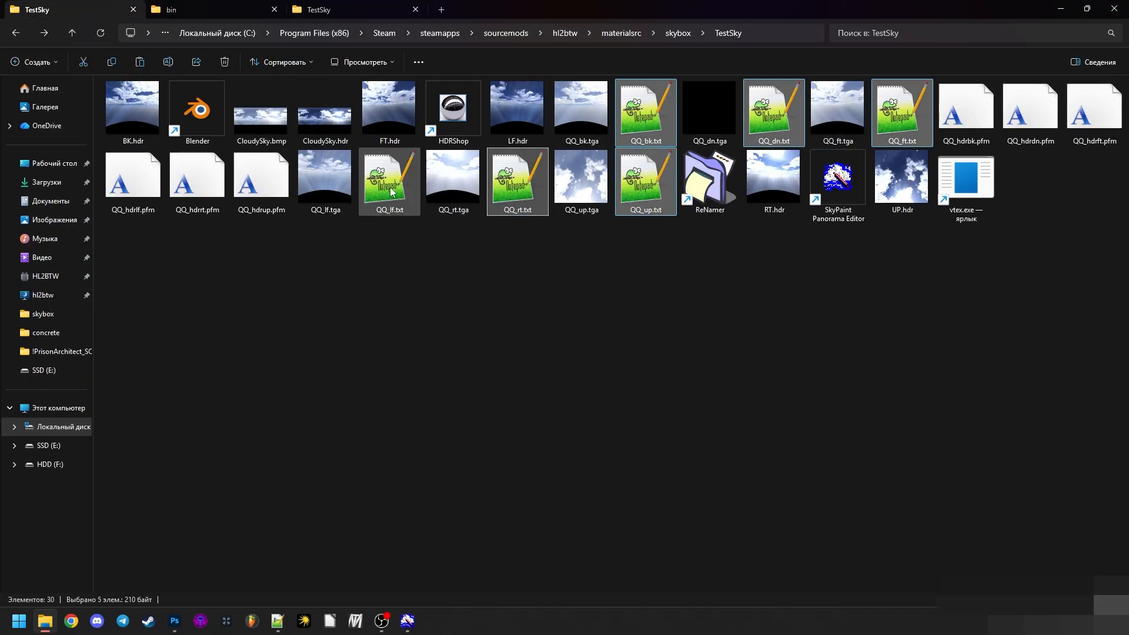
ctrl+click(389, 176)
drag(646, 200, 966, 180)
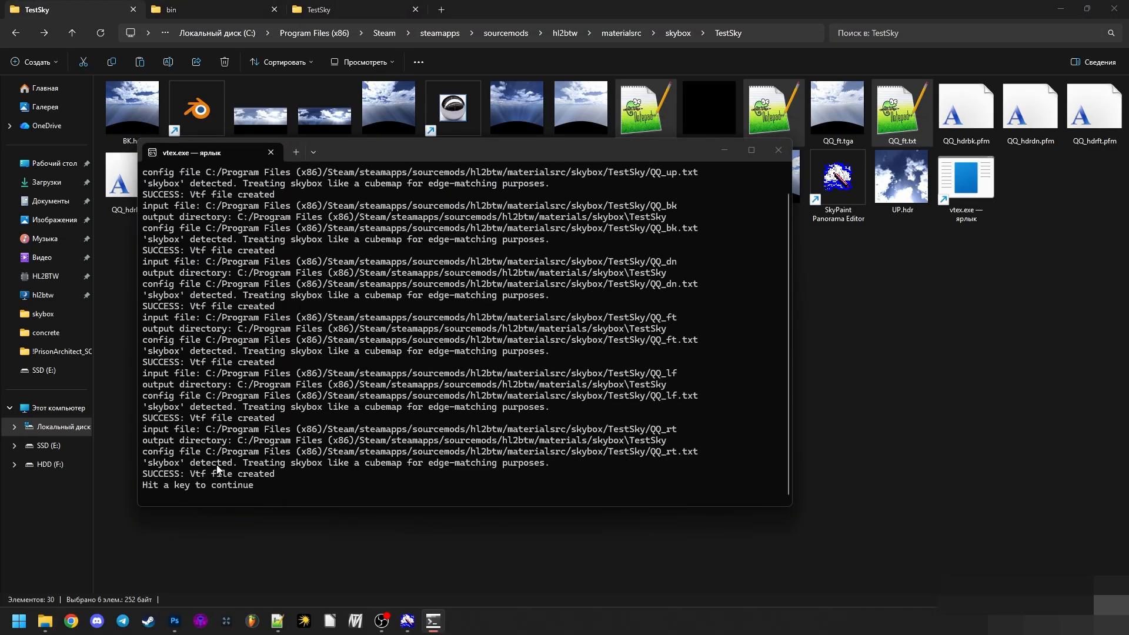
key(Return)
- Review the compiled VTF face textures in the materials\skybox\TestSky output folder
click(231, 11)
click(337, 5)
drag(649, 309, 293, 205)
drag(535, 217, 461, 197)
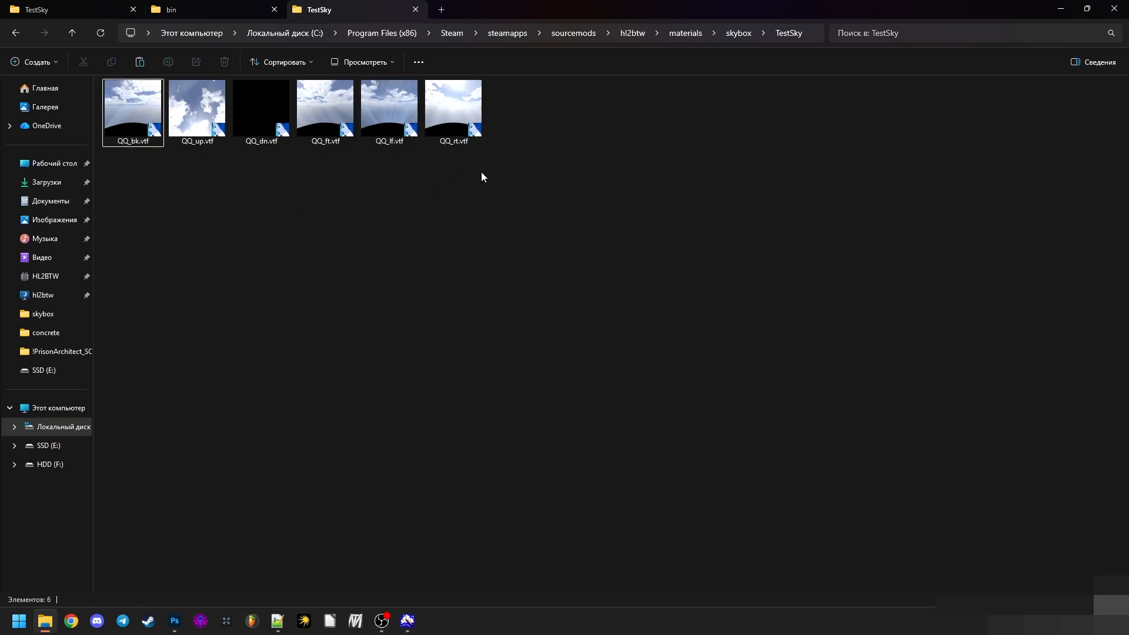
key(ctrl+a)
click(258, 174)
key(ctrl+a)
click(506, 217)
- Duplicate QQ_bk.txt in the materialsrc\skybox\TestSky folder and rename the copy QQ_hdrbk.txt
click(74, 7)
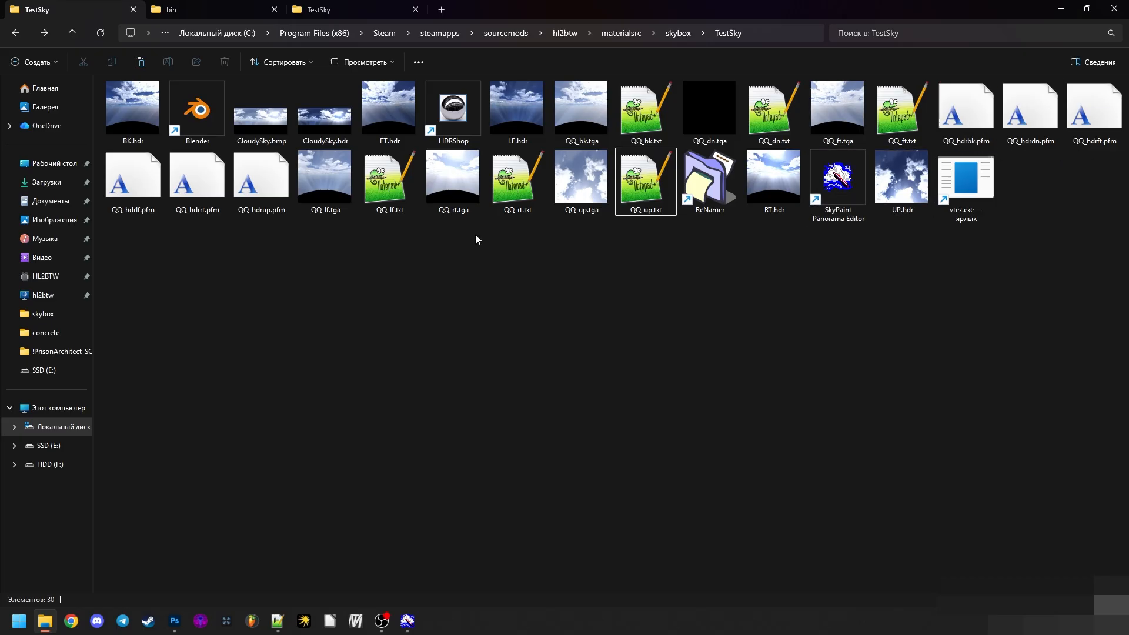
click(629, 100)
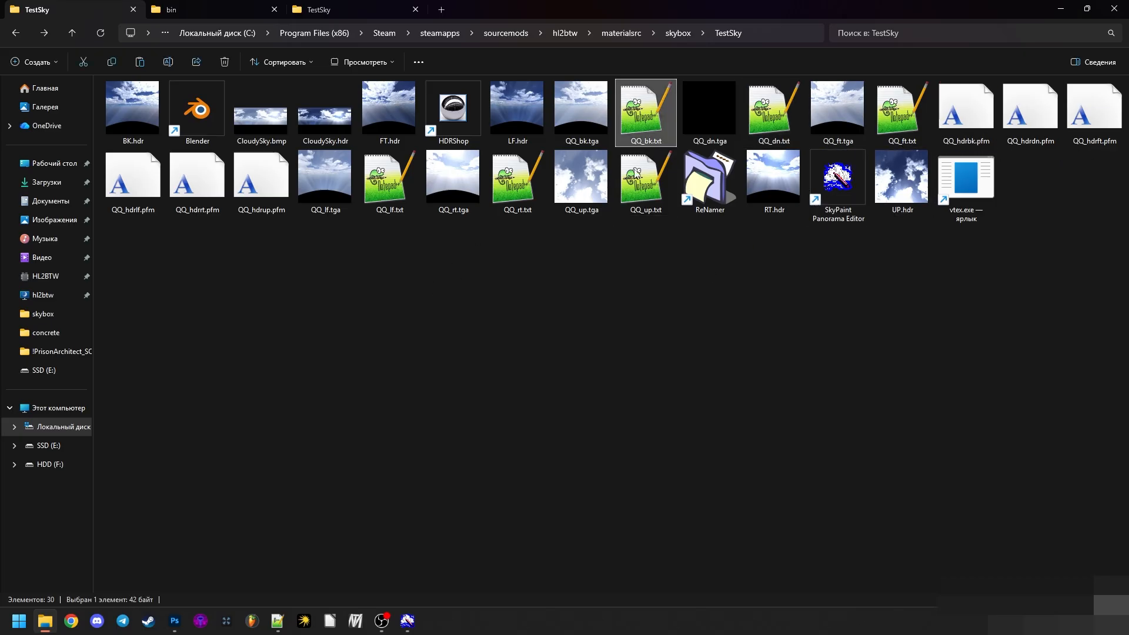
key(ctrl+c)
key(ctrl+v)
key(F2)
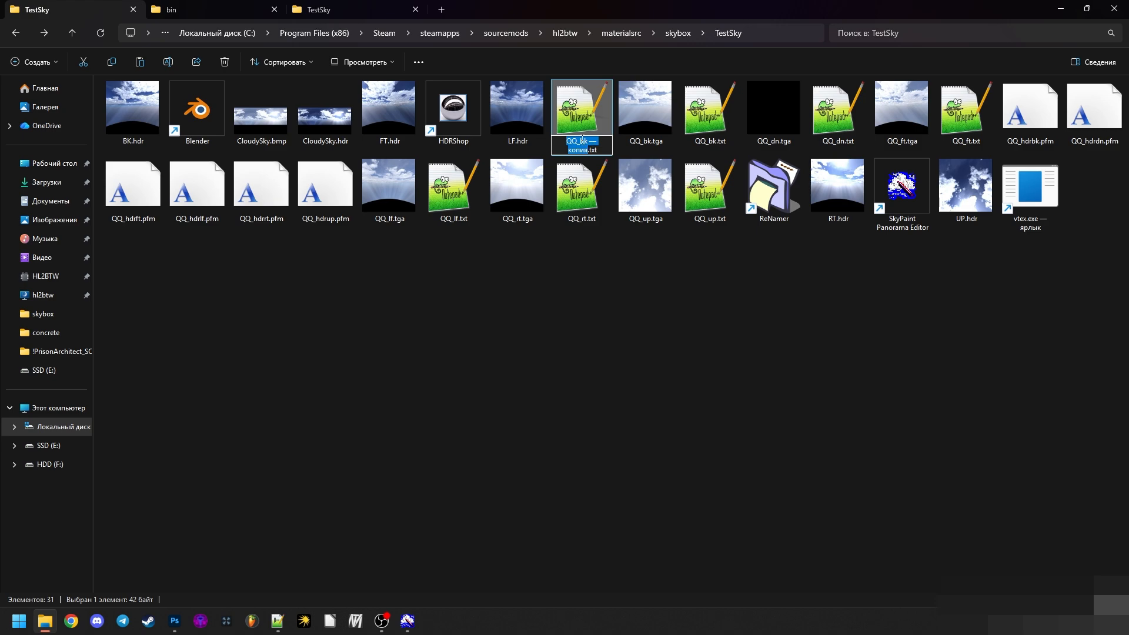
click(581, 141)
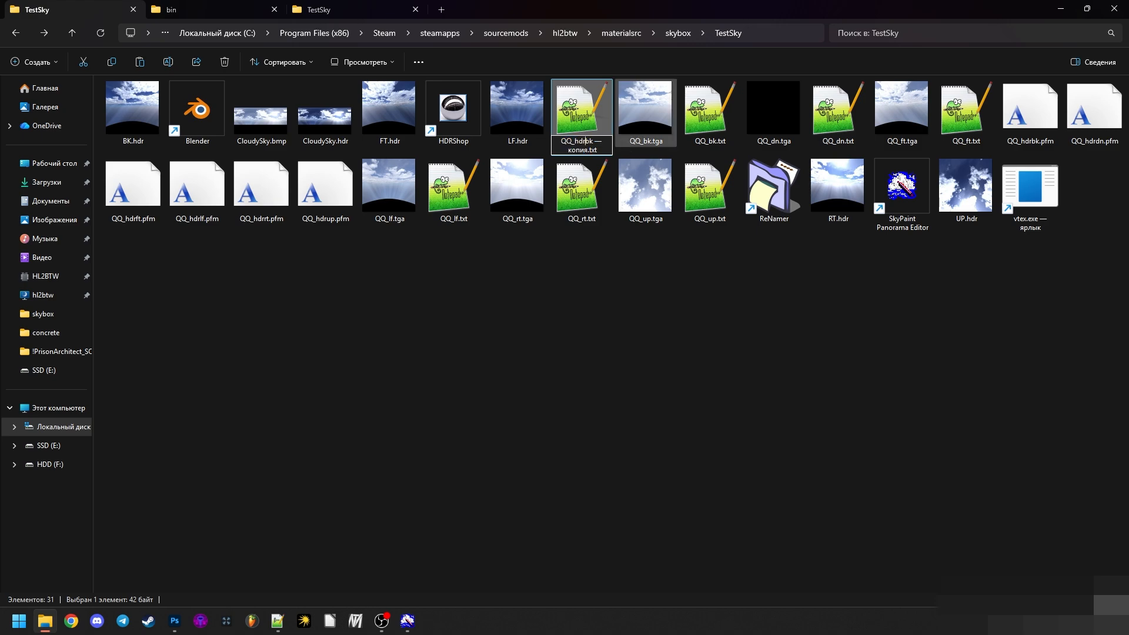
drag(593, 141, 586, 150)
key(BackSpace)
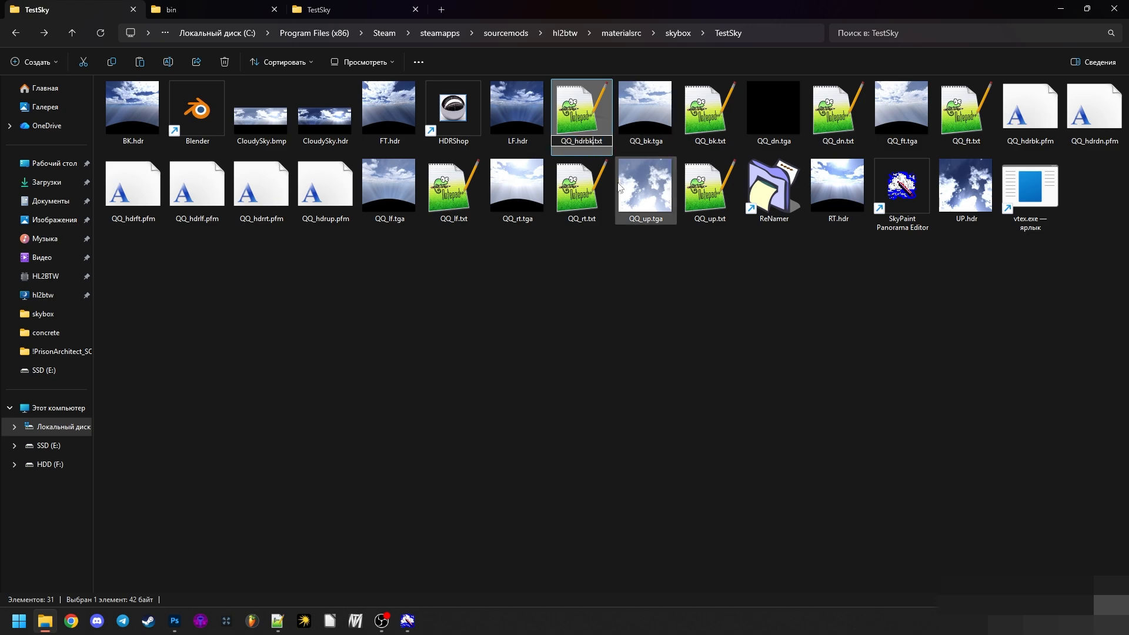
key(Return)
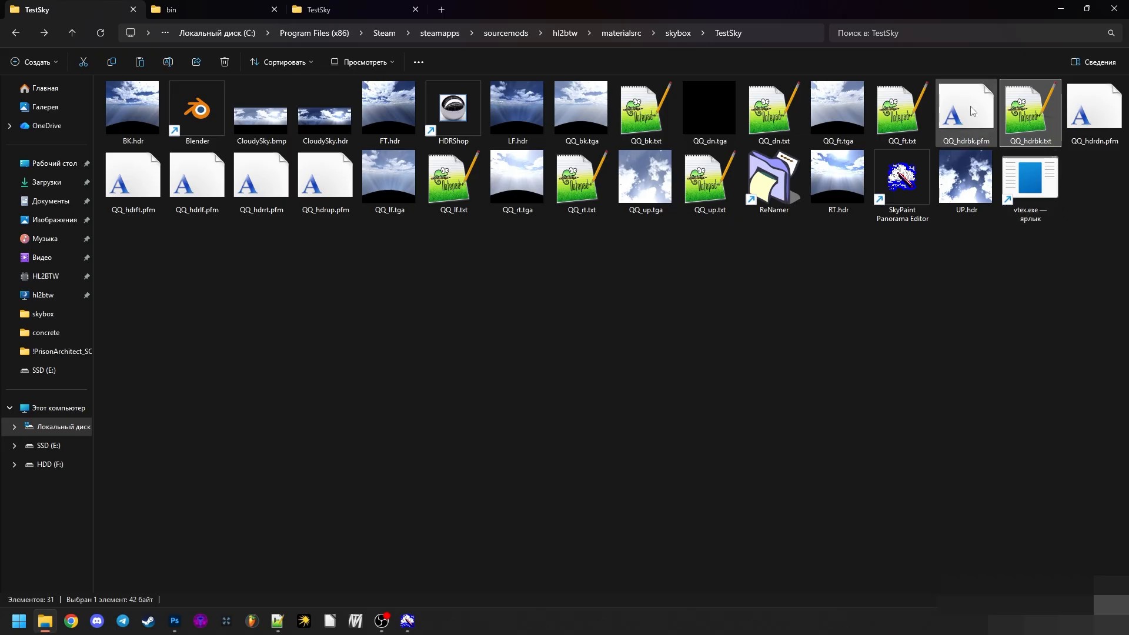
- Compare the base names of QQ_hdrbk.pfm and QQ_hdrbk.txt without renaming either file
click(991, 130)
key(F2)
key(Tab)
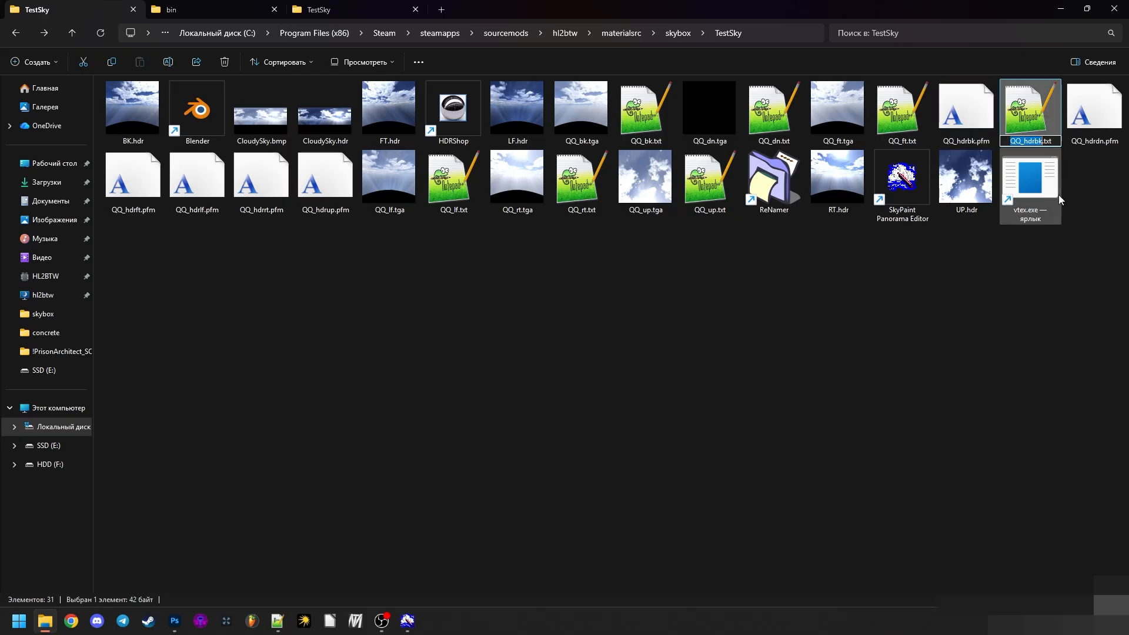
click(1073, 223)
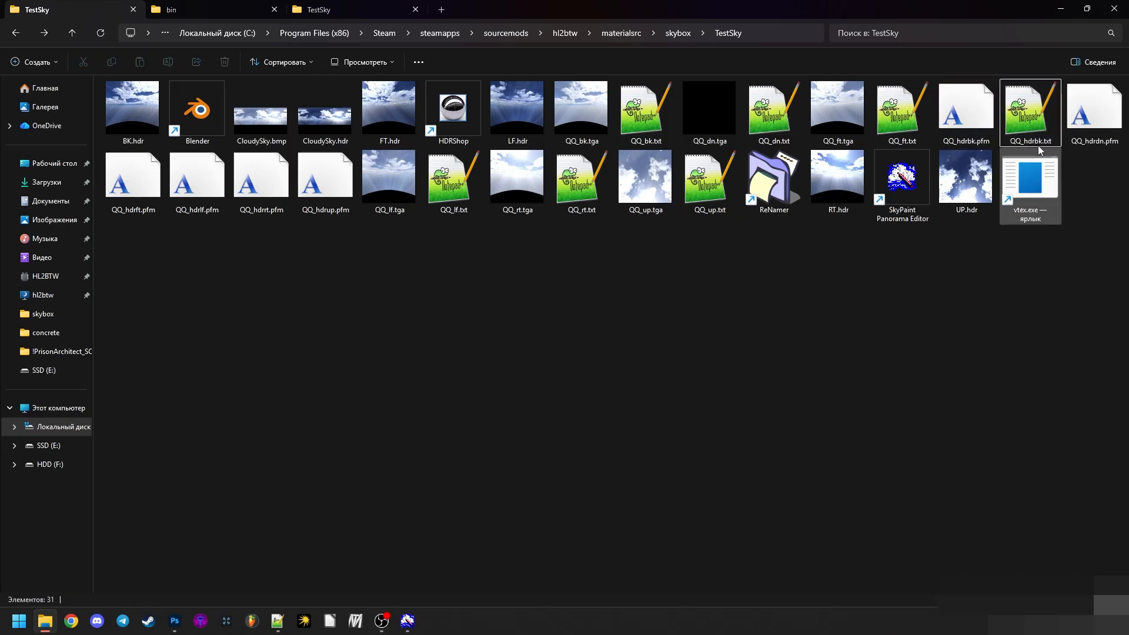
click(982, 110)
- Open QQ_hdrbk.txt in Notepad++ and paste the //pfm 1 and //pfmscale 1 lines from __skybox01_dn.txt above the nonice line
double_click(1040, 129)
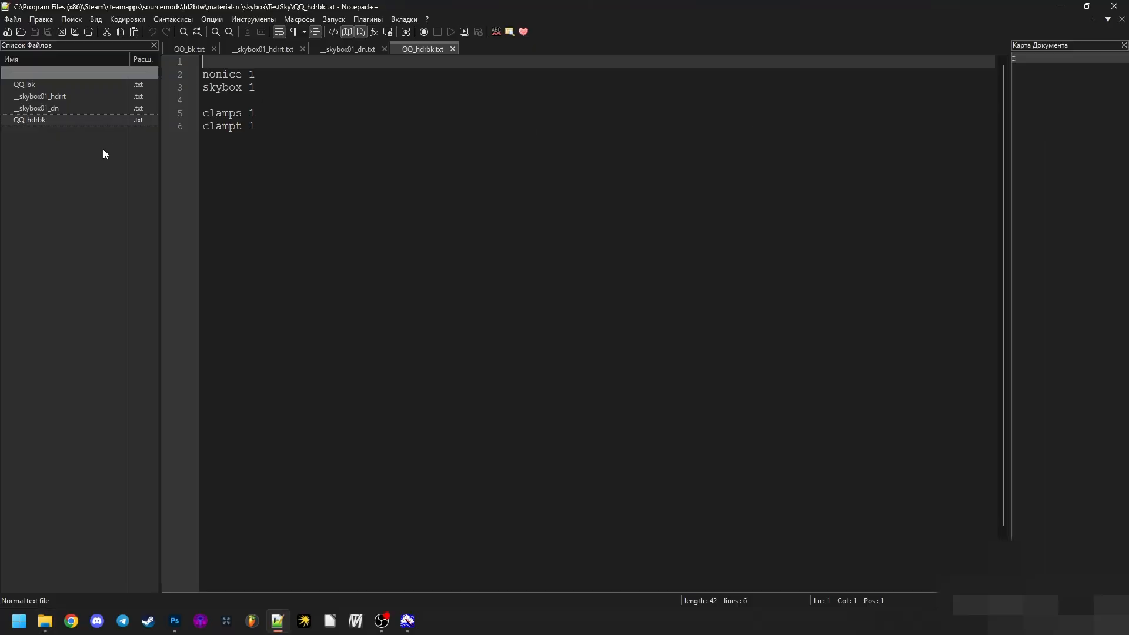
click(93, 106)
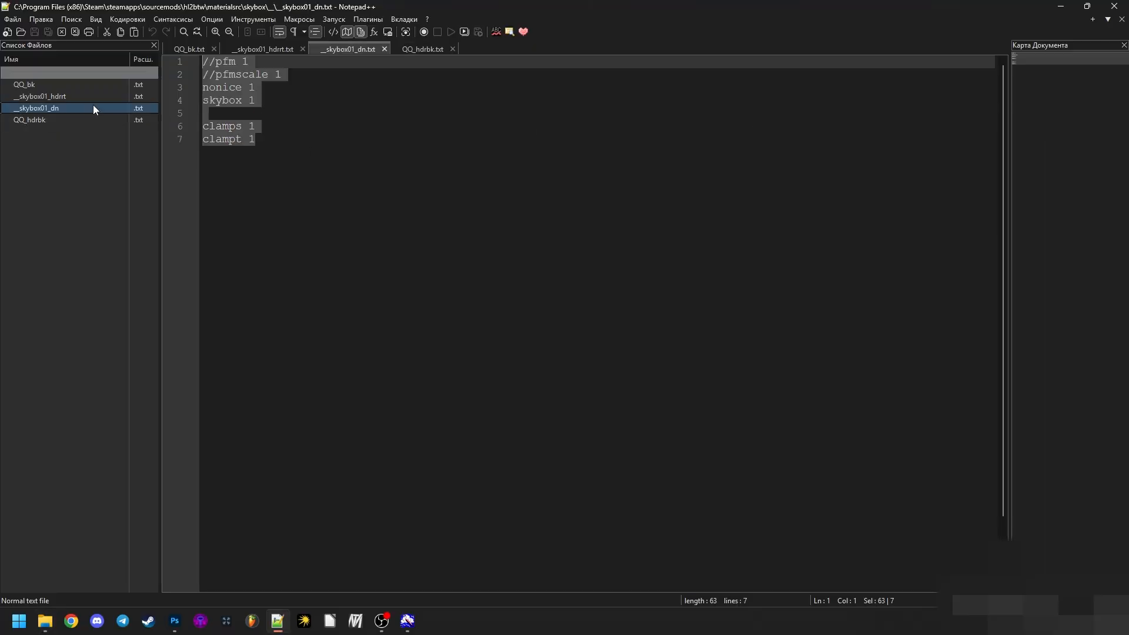
drag(212, 66, 202, 62)
click(420, 50)
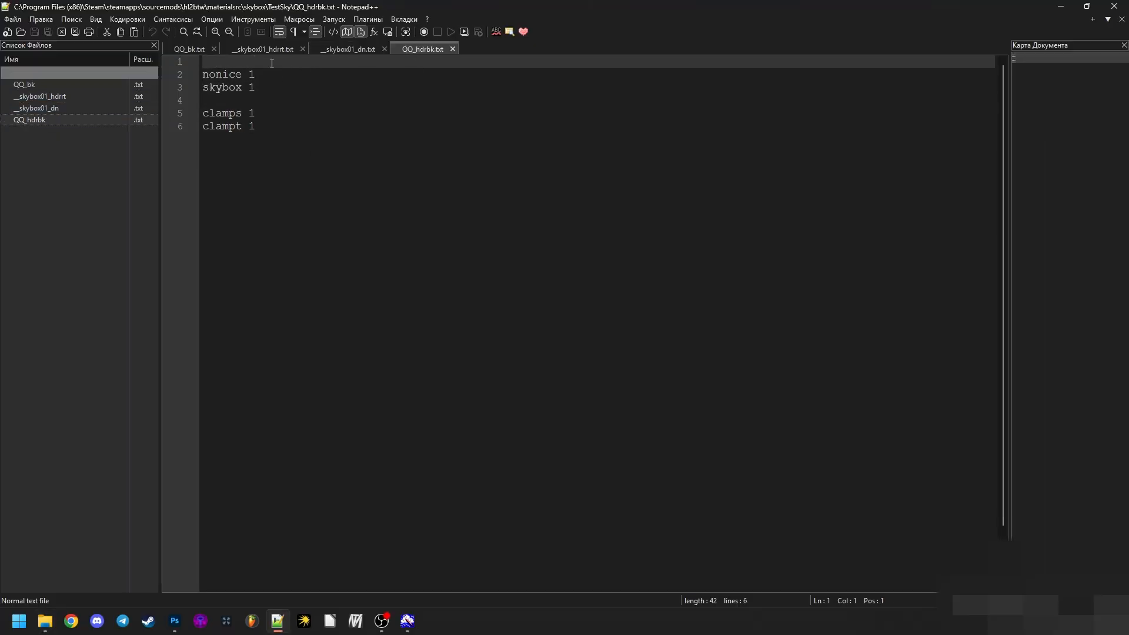
key(Return)
key(Return)
key(Up)
key(ctrl+v)
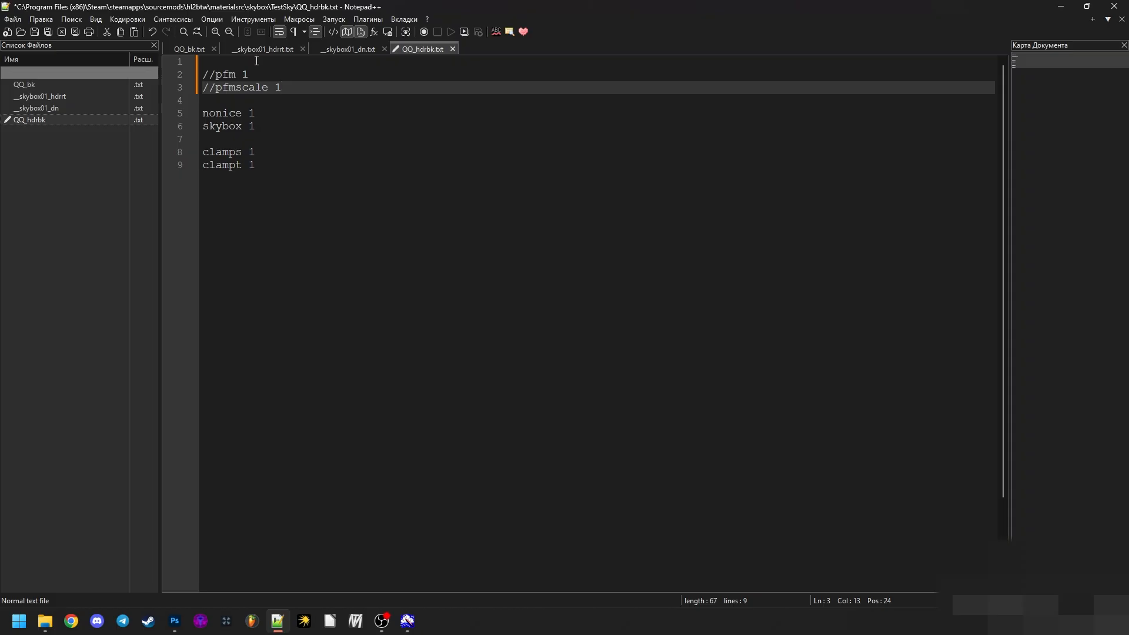
- Uncomment the pfm 1 and pfmscale 1 lines in QQ_hdrbk.txt and save the file
click(213, 74)
key(BackSpace)
key(BackSpace)
click(213, 87)
key(BackSpace)
key(BackSpace)
click(226, 87)
key(ctrl+s)
key(Up)
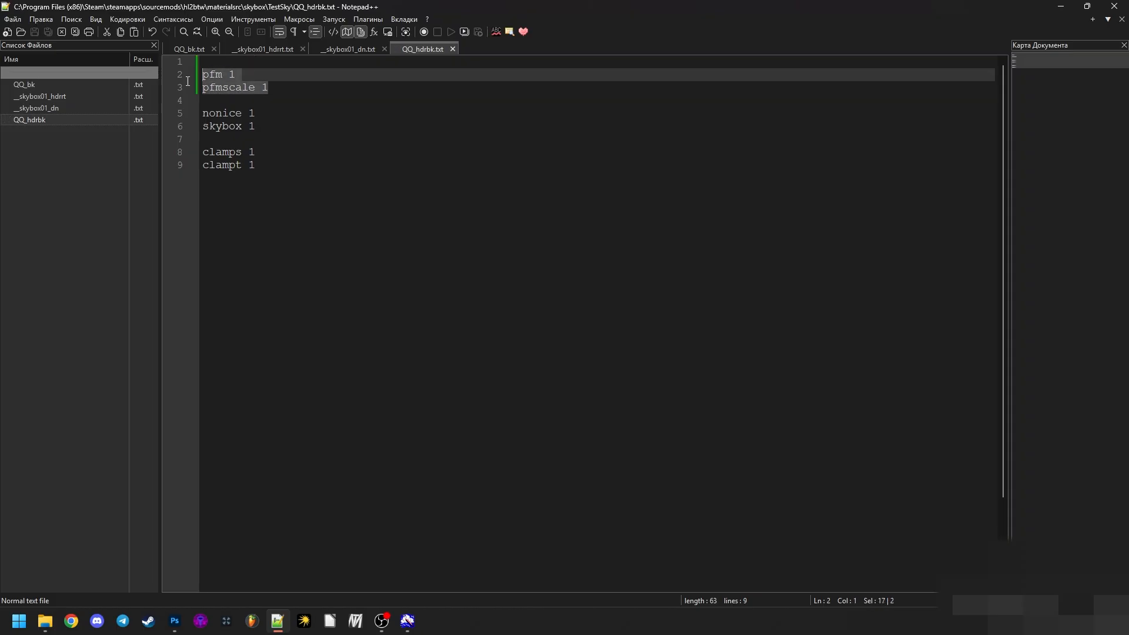
key(Down)
key(Down)
drag(242, 74, 203, 75)
click(277, 103)
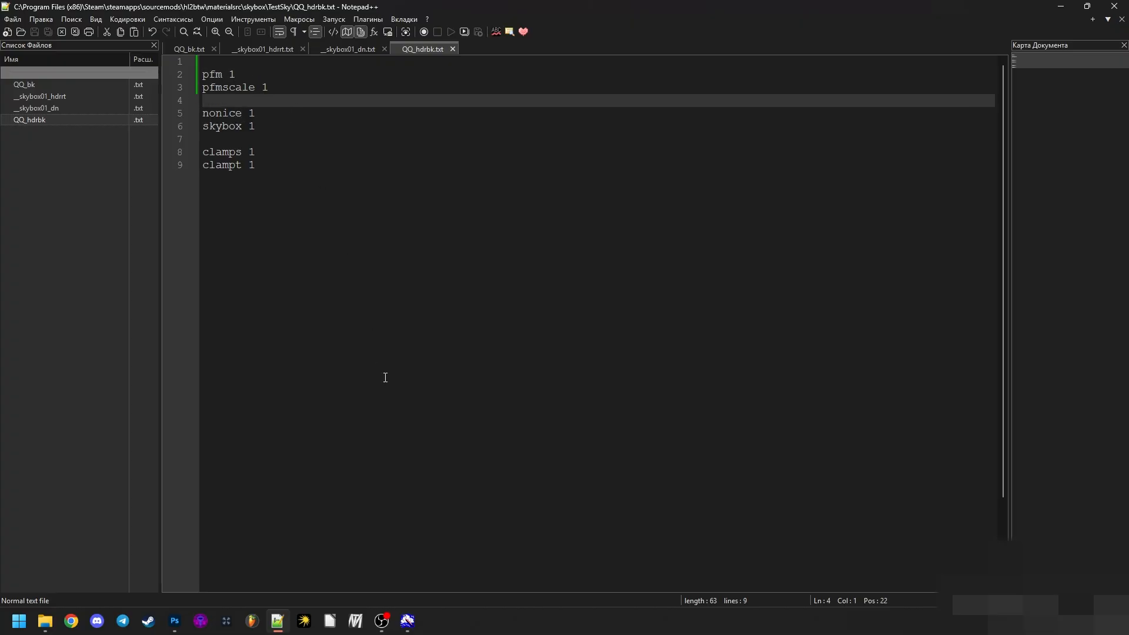
- Compile the HDR back face by running QQ_hdrbk.txt through the vtex.exe shortcut, check the pfm scale line, and dismiss the console
click(278, 621)
click(1033, 99)
drag(972, 158, 1030, 183)
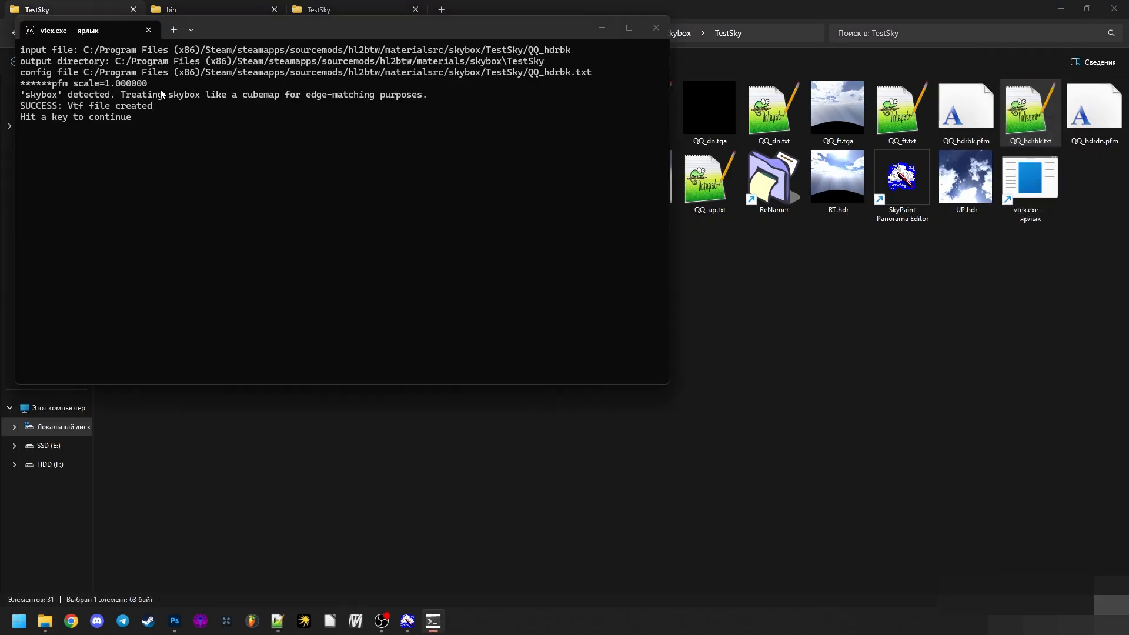
drag(161, 81, 1, 84)
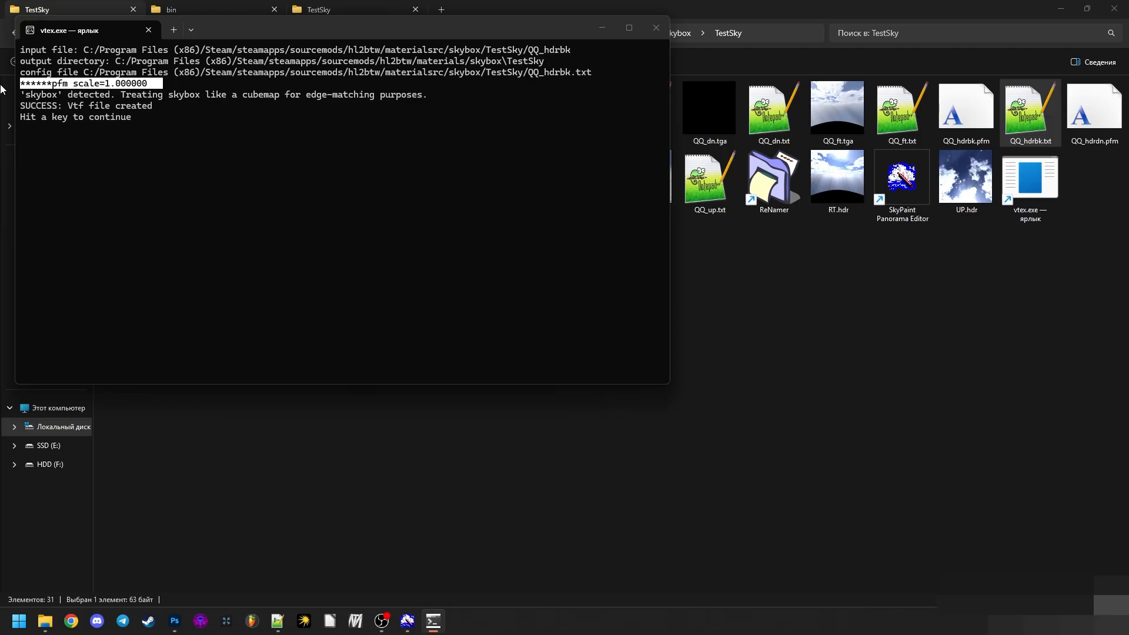
click(87, 111)
key(Return)
- Show the materials\skybox\TestSky output folder and check the .hdr suffix in the compiled QQ_hdrbk file's name
click(336, 6)
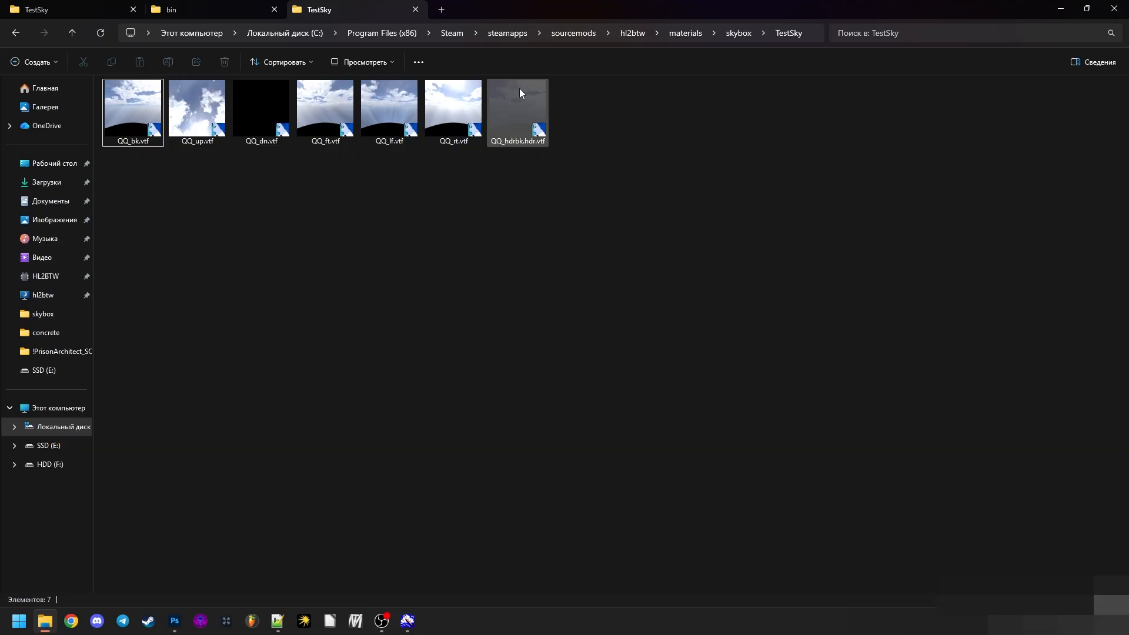
click(525, 139)
click(534, 143)
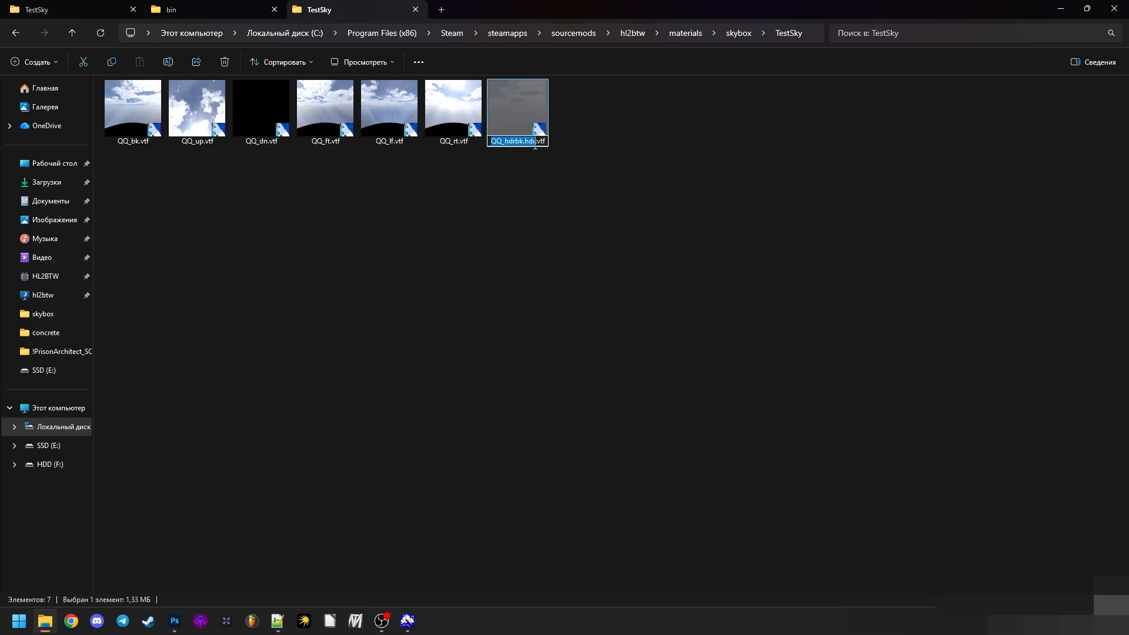
drag(535, 146, 526, 150)
click(524, 164)
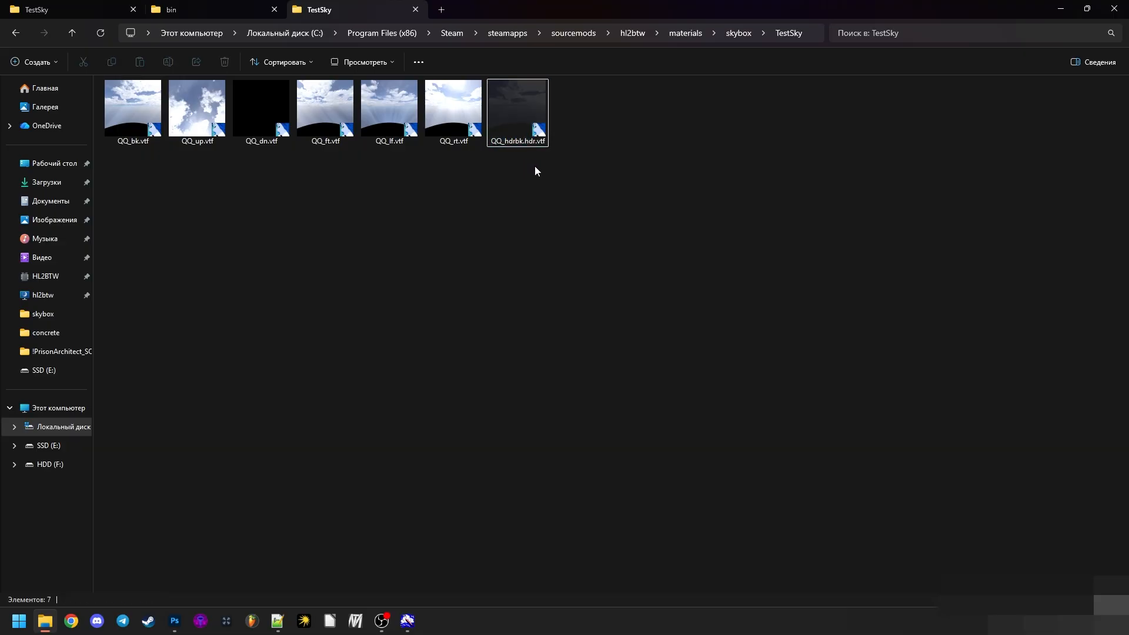
- Open QQ_hdrbk.hdr.vtf in VTFEdit Reloaded and examine its color image up close and its alpha channel
double_click(528, 123)
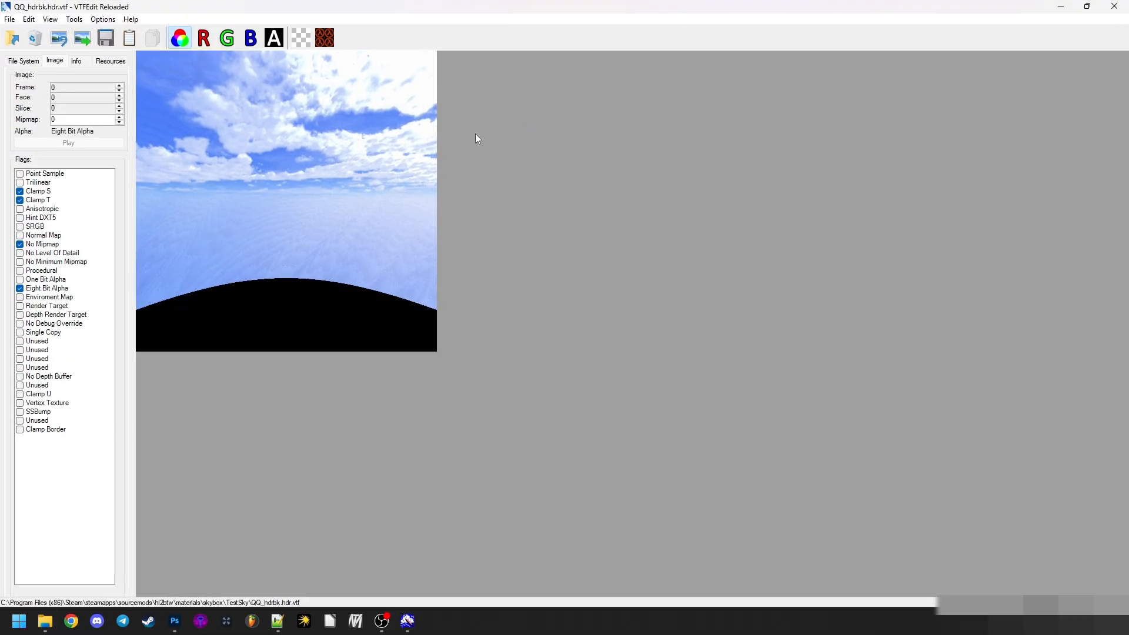
right_click(321, 140)
click(344, 148)
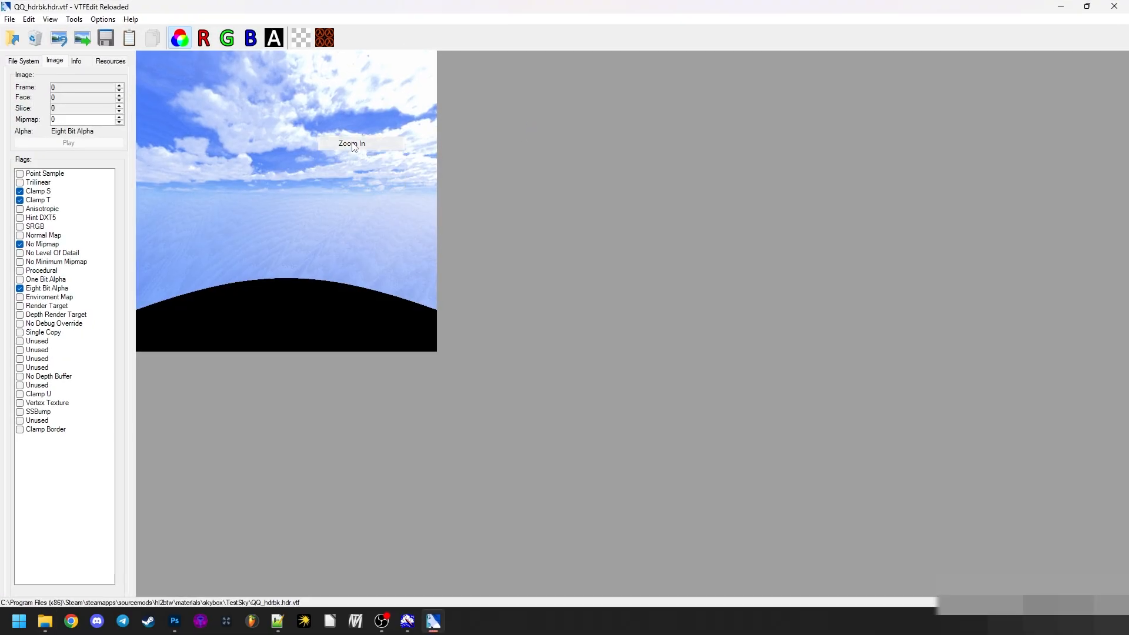
right_click(470, 202)
click(506, 222)
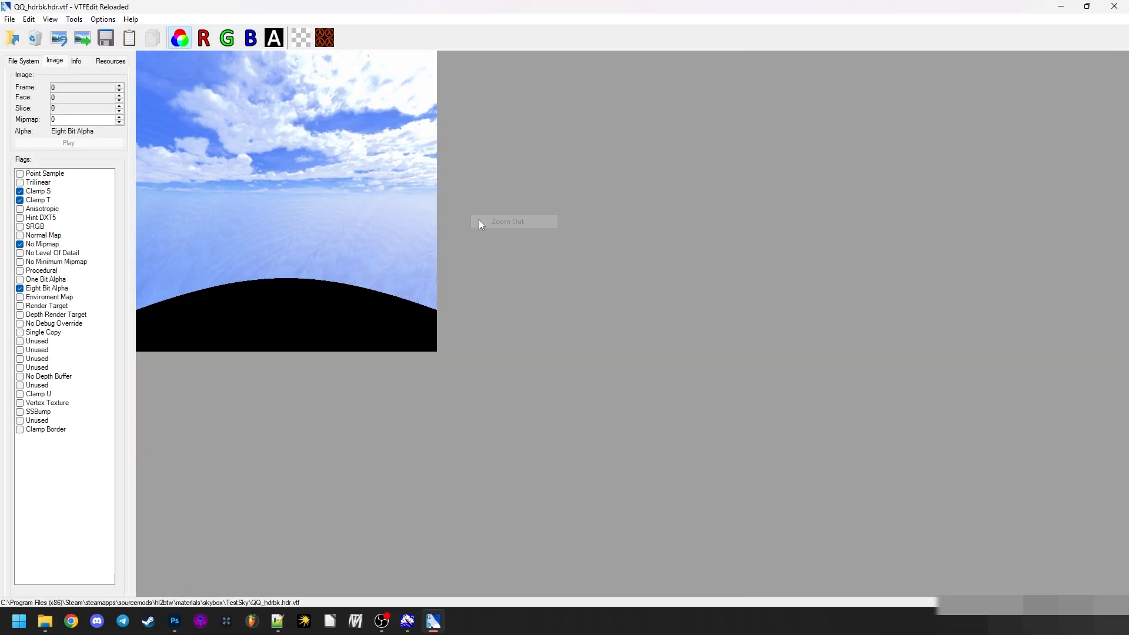
right_click(319, 210)
click(341, 218)
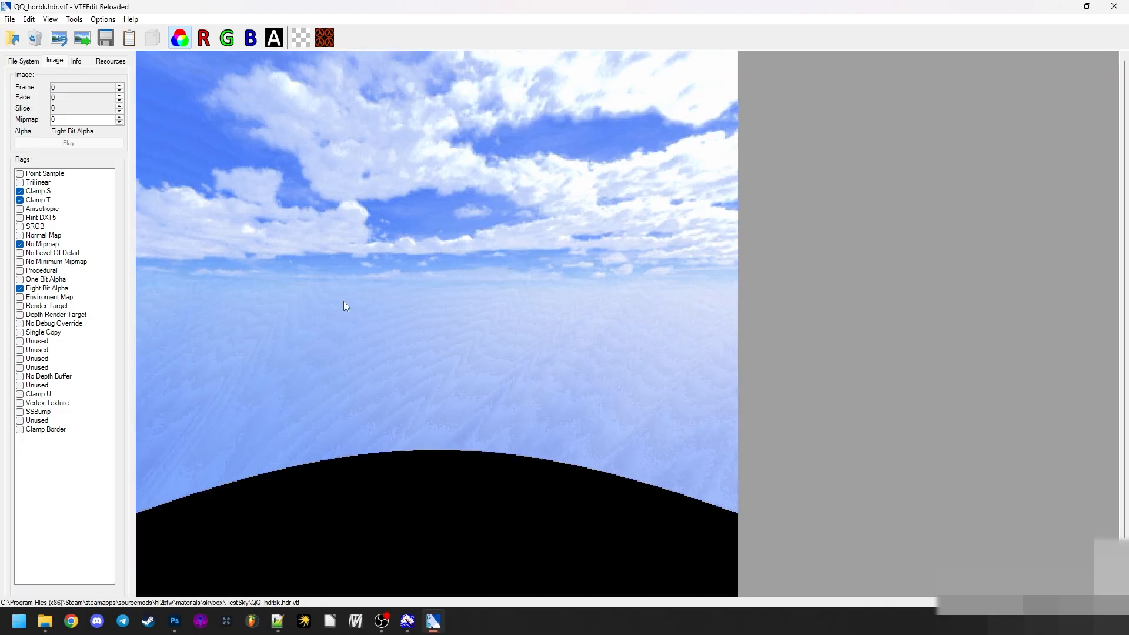
right_click(459, 429)
click(475, 438)
scroll(465, 409, down, 9)
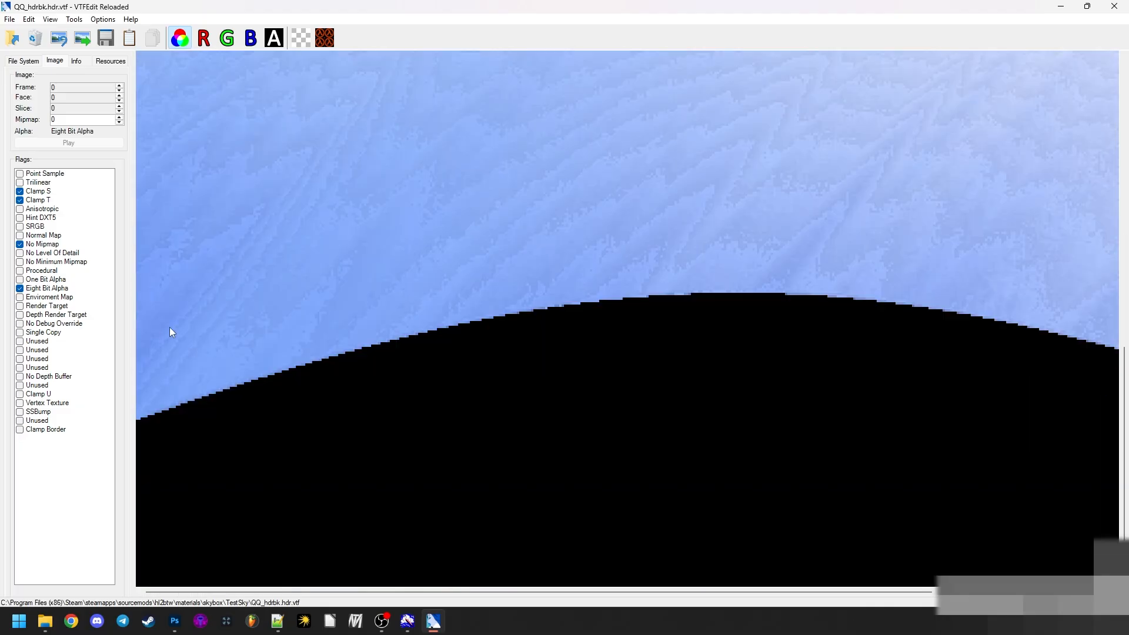
drag(238, 590, 194, 589)
right_click(351, 342)
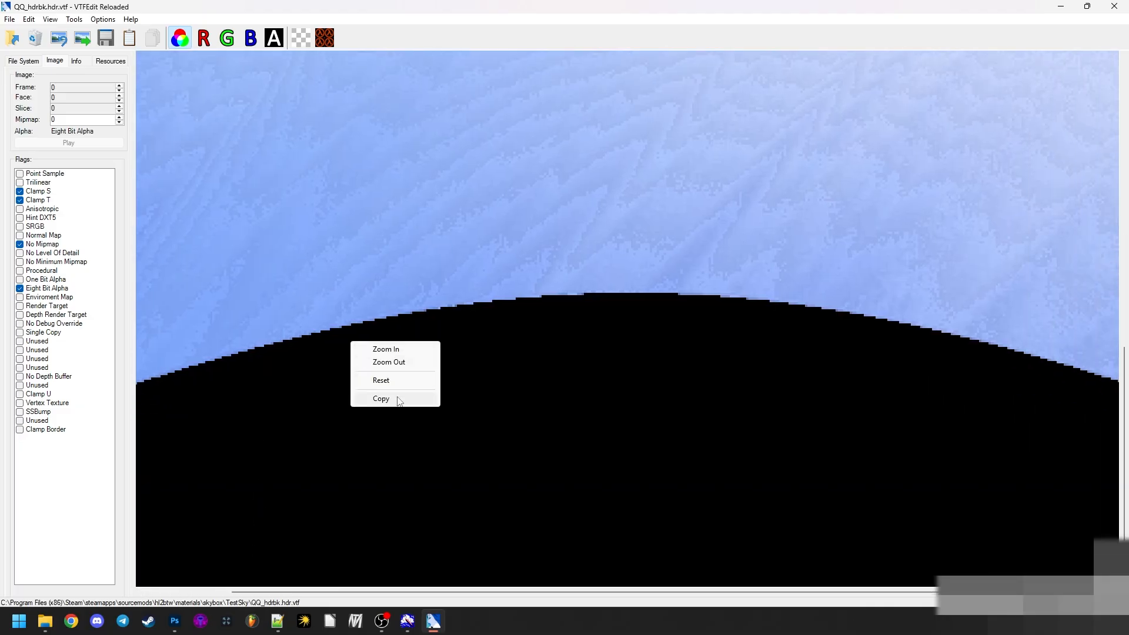
click(381, 379)
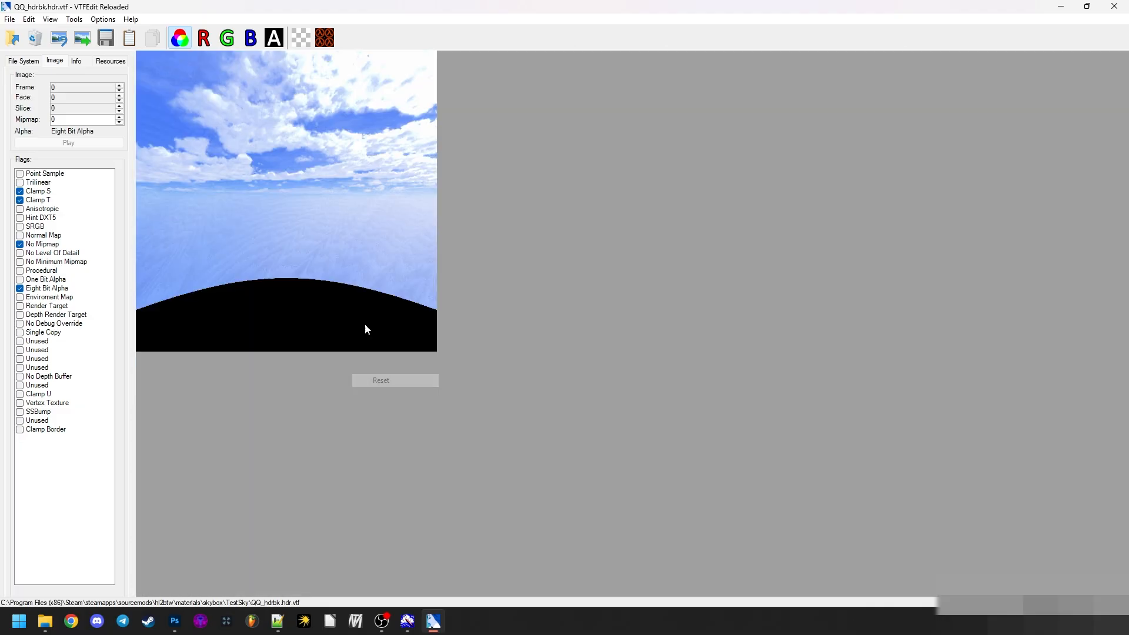
click(281, 37)
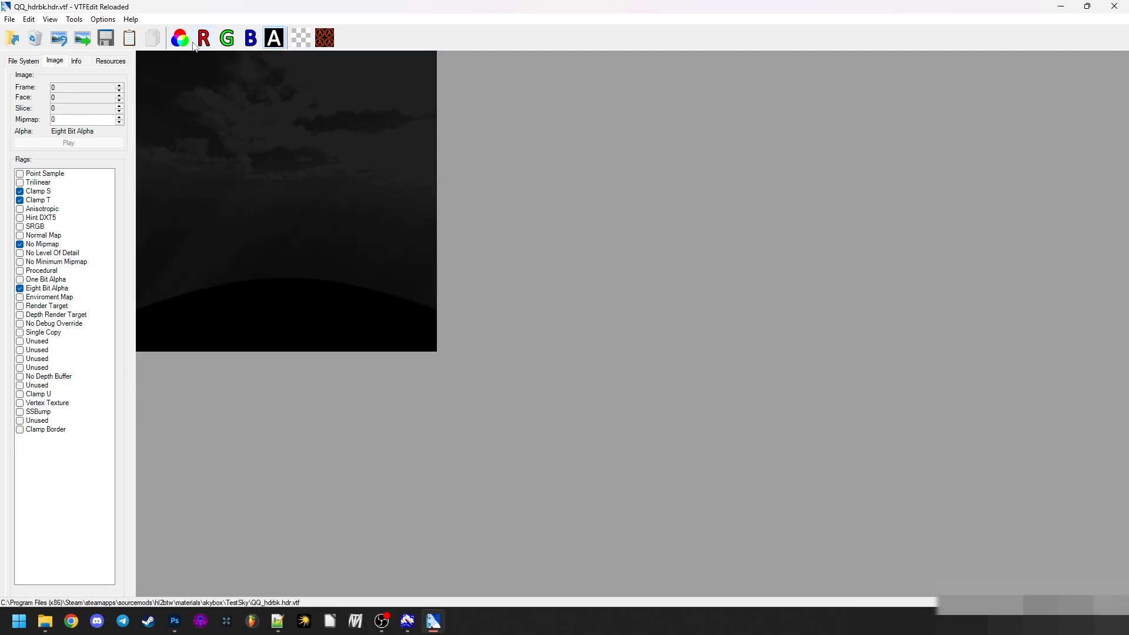
- Compare the color image and alpha channel of QQ_hdrbk.hdr.vtf, toggle the alpha mask, and close the texture viewer
click(180, 38)
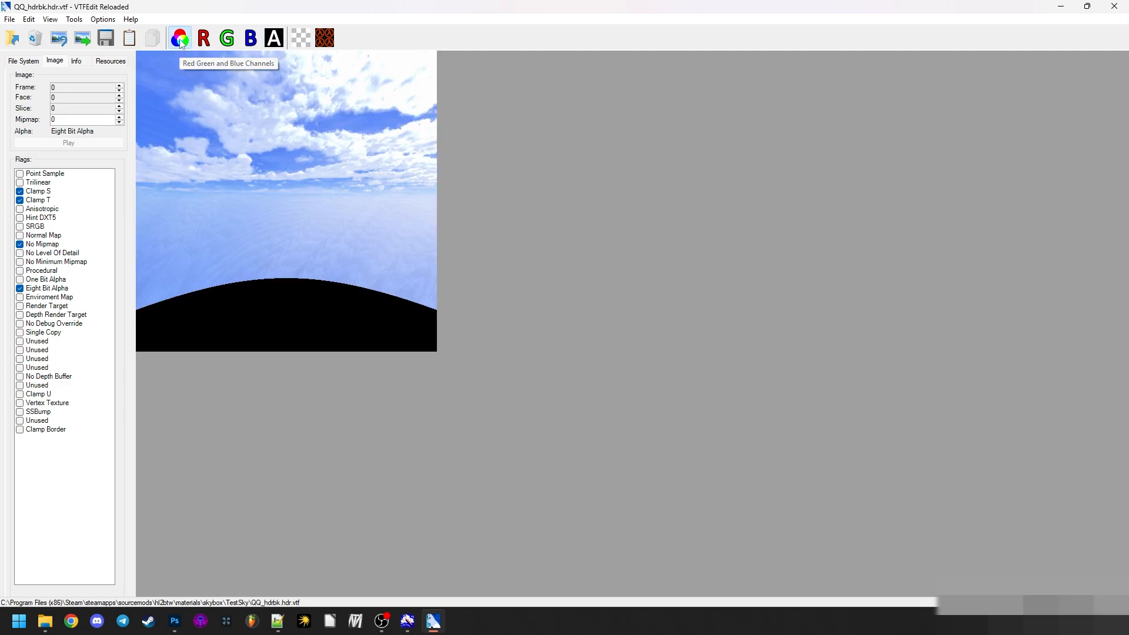
click(273, 41)
click(275, 41)
click(303, 42)
click(305, 47)
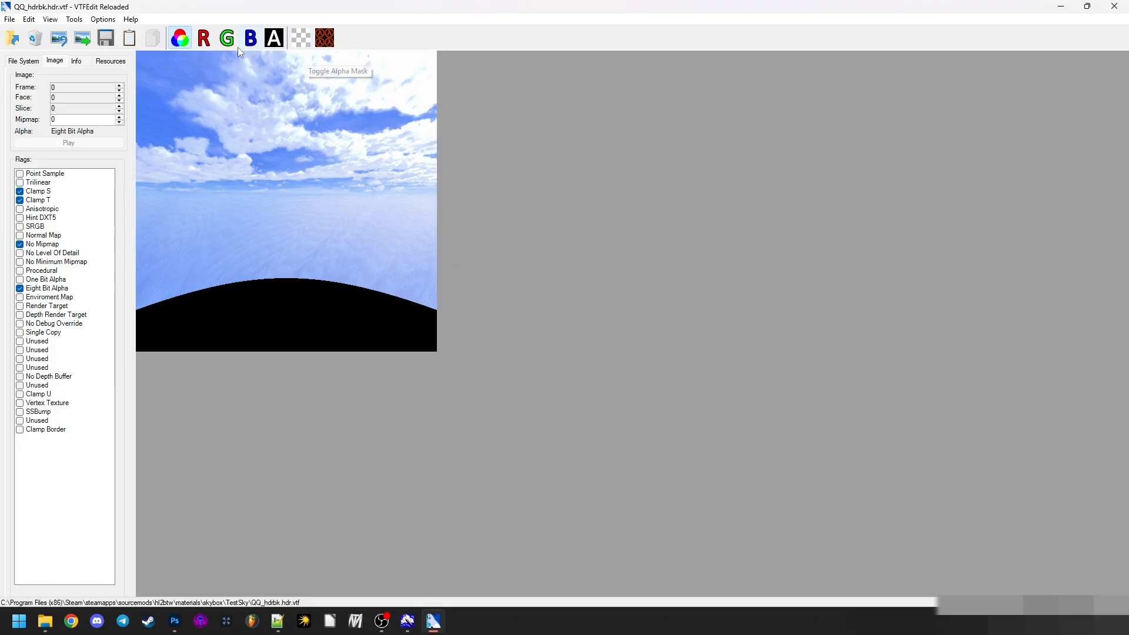
click(1115, 7)
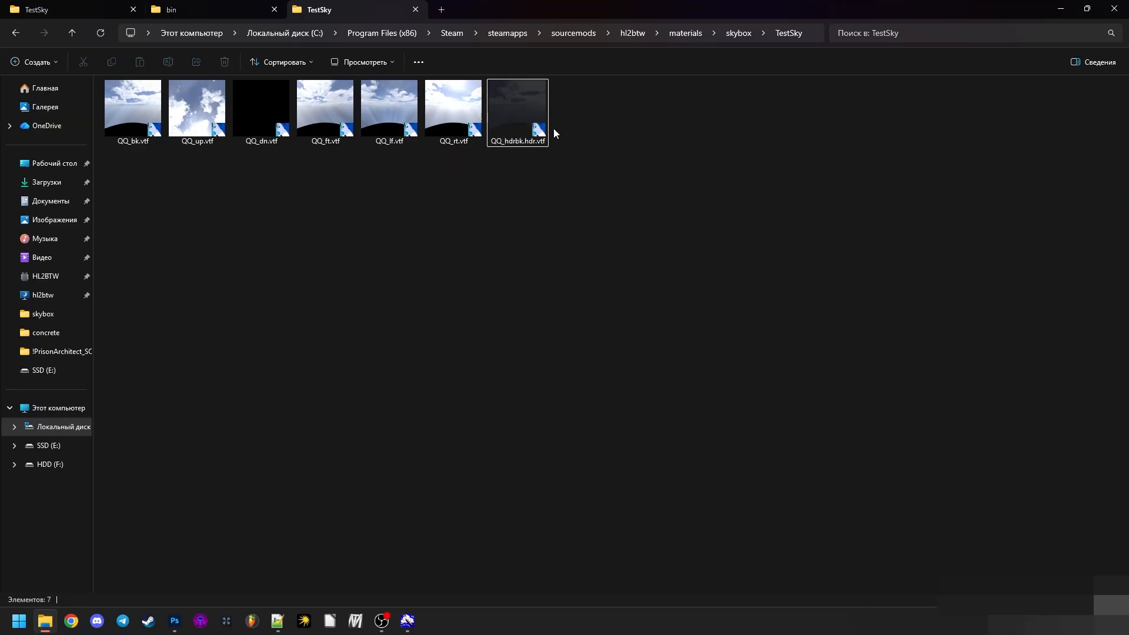
- Try to compile QQ_hdrup.pfm directly through the vtex.exe shortcut without a config file, read the console error, and dismiss it
click(107, 8)
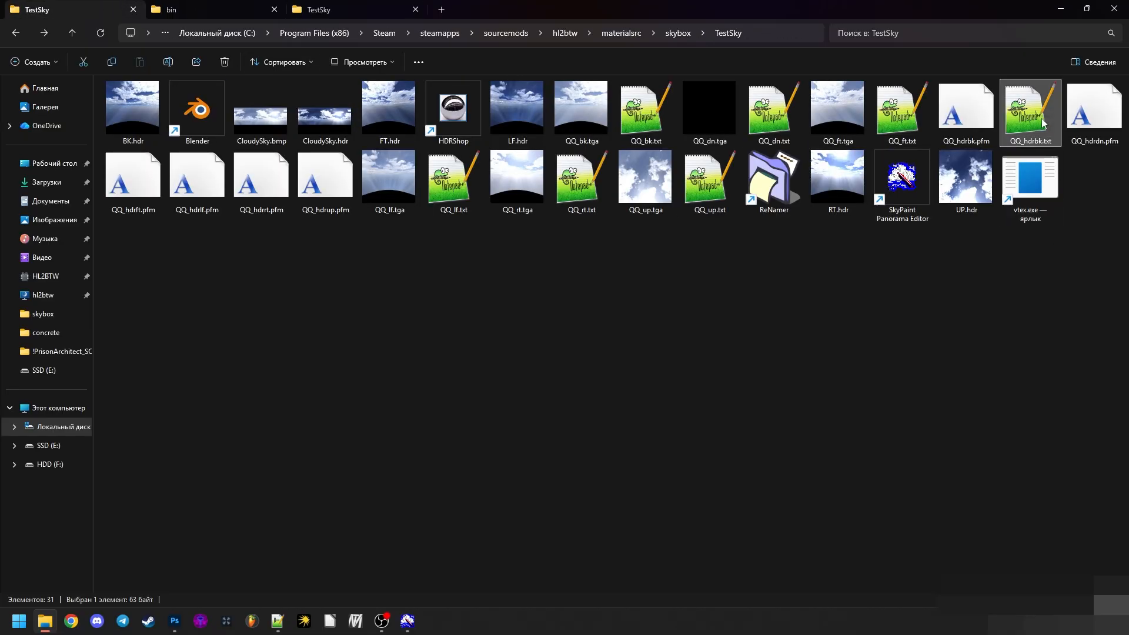
click(941, 256)
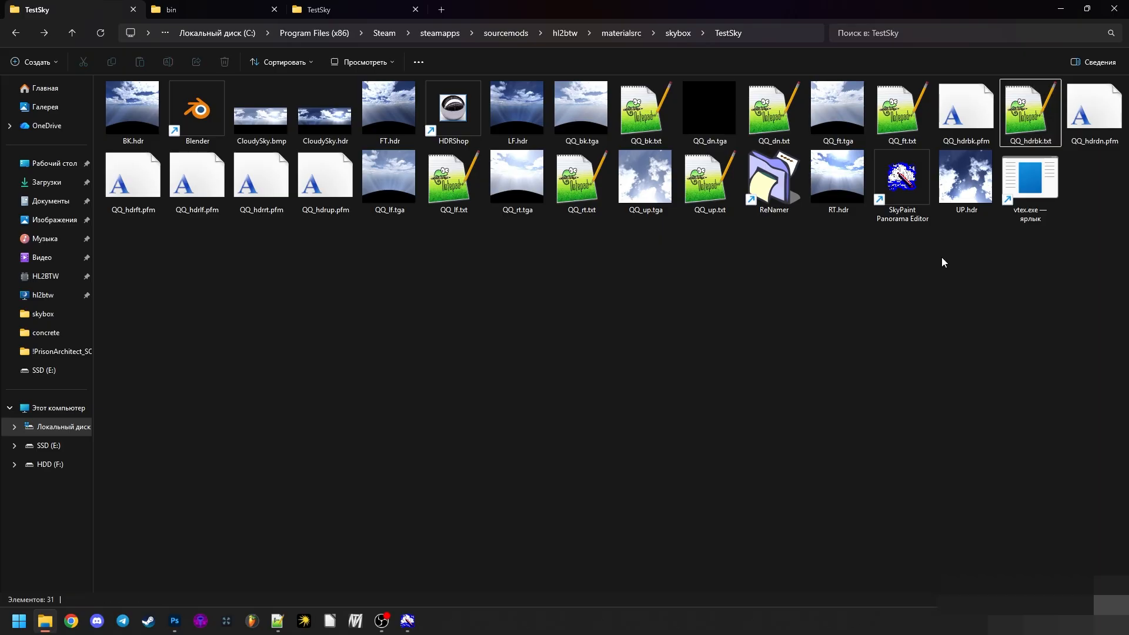
drag(325, 180, 1030, 180)
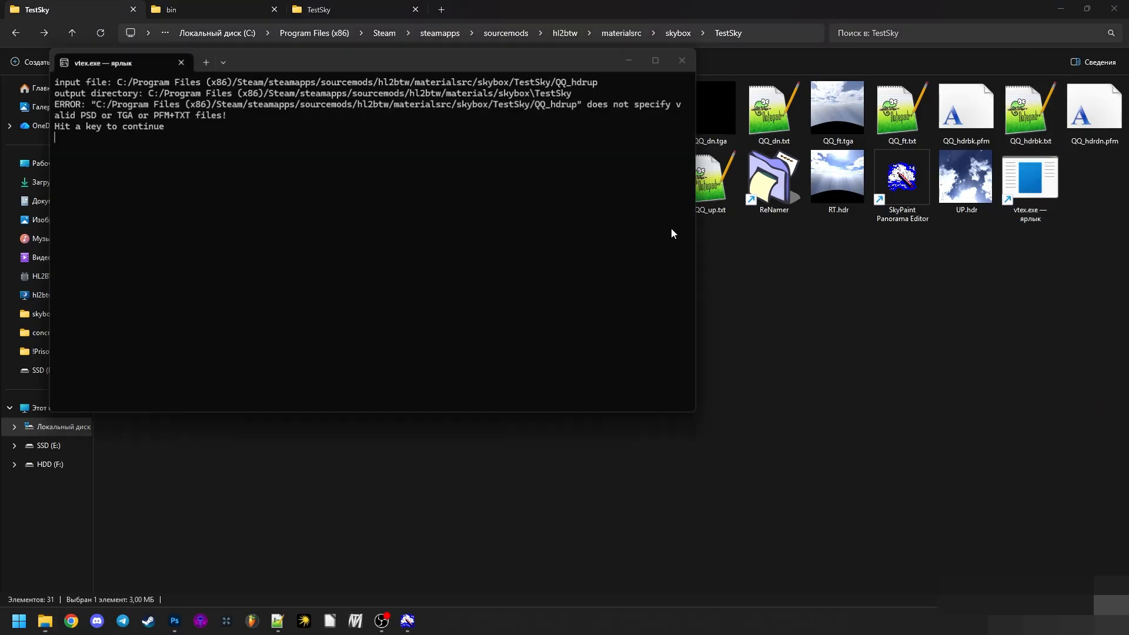
drag(318, 136, 28, 114)
click(87, 118)
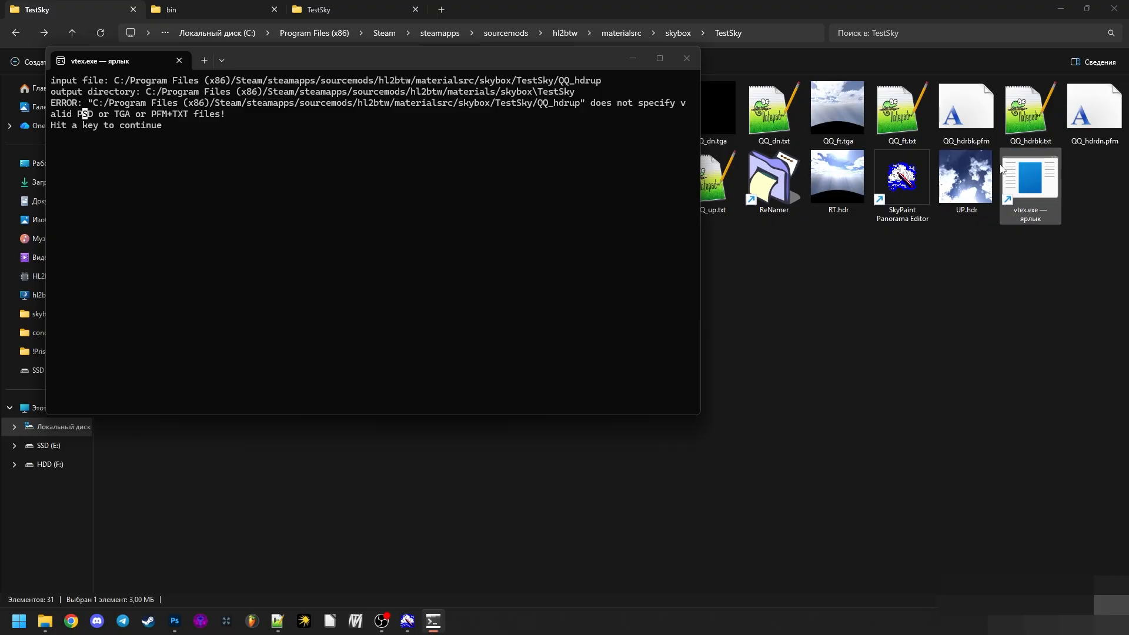
key(Return)
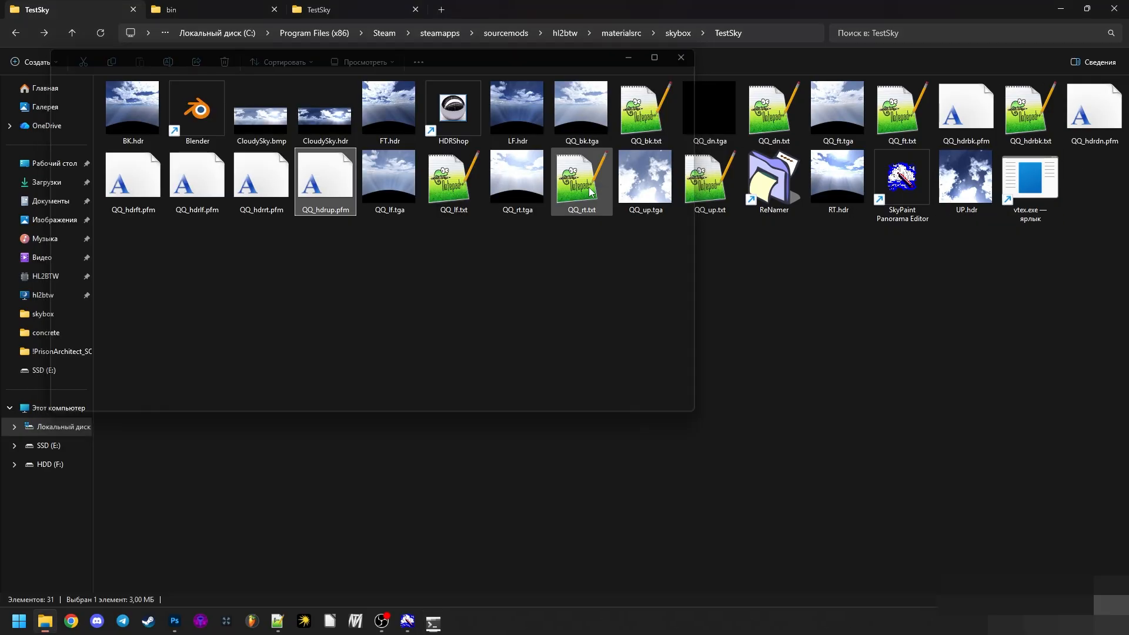
click(379, 5)
click(70, 9)
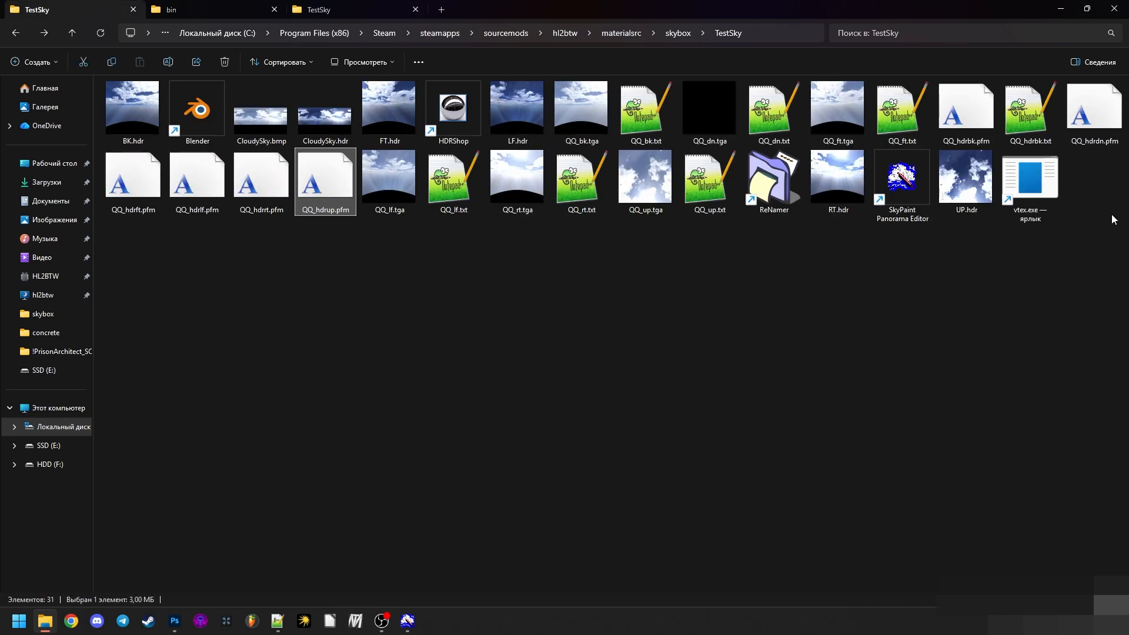
- Make five copies of QQ_hdrbk.txt in the materialsrc\skybox\TestSky folder
click(1058, 143)
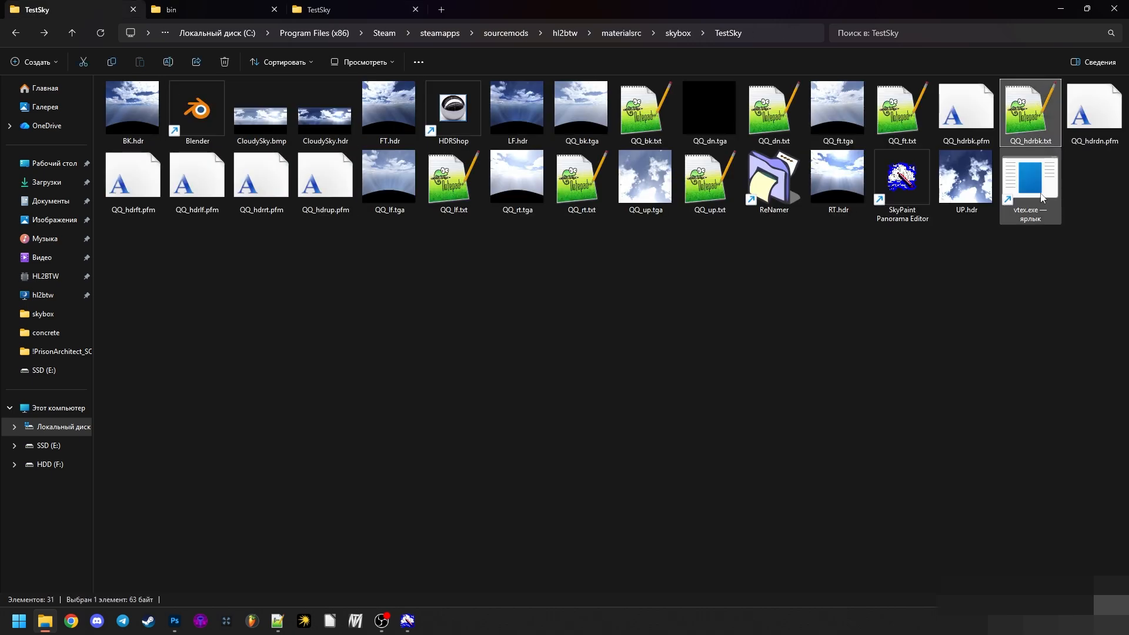
key(ctrl+c)
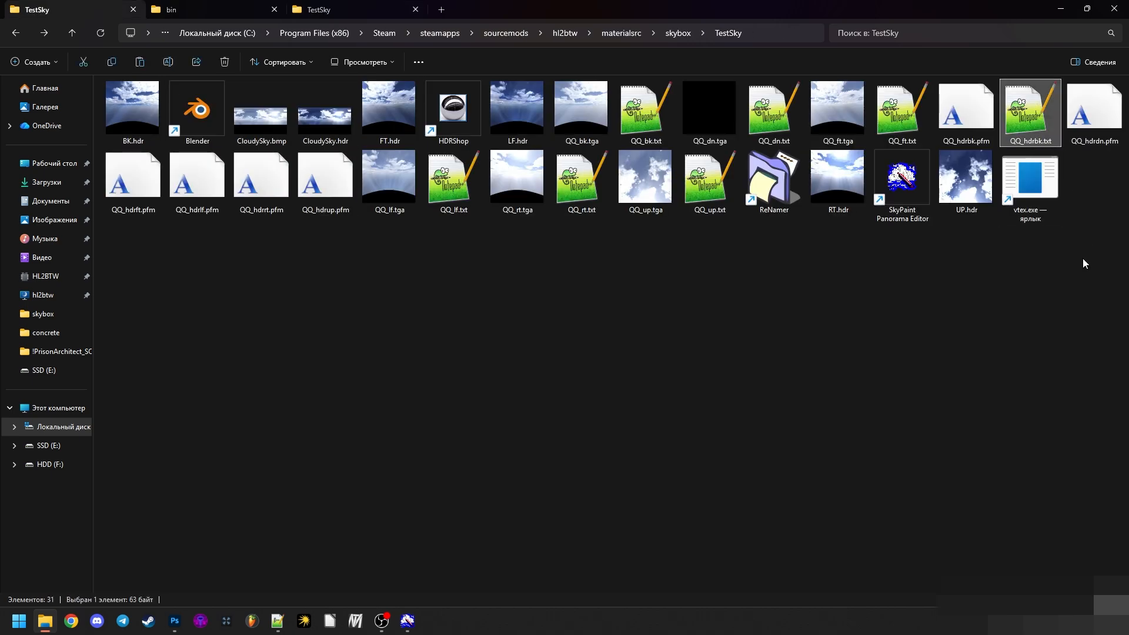
key(ctrl+v)
key(ctrl+v)
key(ctrl+v)
key(ctrl+v)
key(ctrl+v)
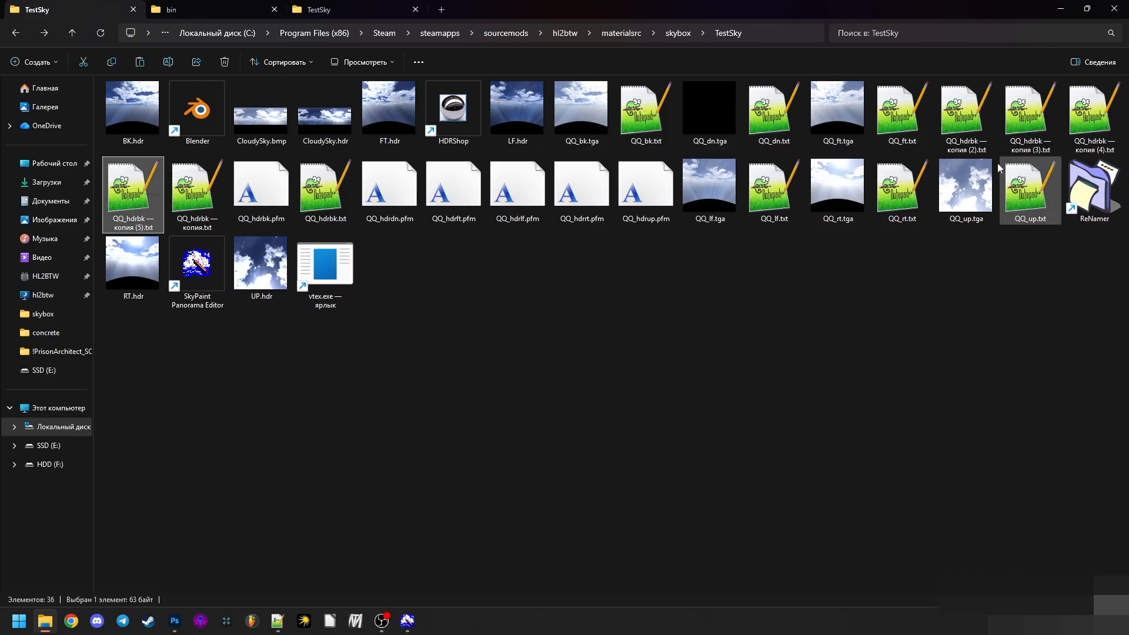
- Rename three of the QQ_hdrbk.txt copies as QQ_hdrft.txt, QQ_hdrlf.txt and QQ_hdrrt.txt
click(965, 140)
key(F2)
text(ft)
mouse_move(969, 141)
mouse_down()
mouse_move(1042, 153)
mouse_move(974, 152)
mouse_up()
click(1021, 262)
click(1039, 141)
key(F2)
text(lf)
click(1102, 144)
key(F2)
text(rt)
- Rename the remaining two QQ_hdrbk.txt copies as QQ_hdrbkup.txt and QQ_hdrdn.txt
click(970, 140)
key(F2)
text(up)
click(970, 140)
key(F2)
text(dn)
key(Return)
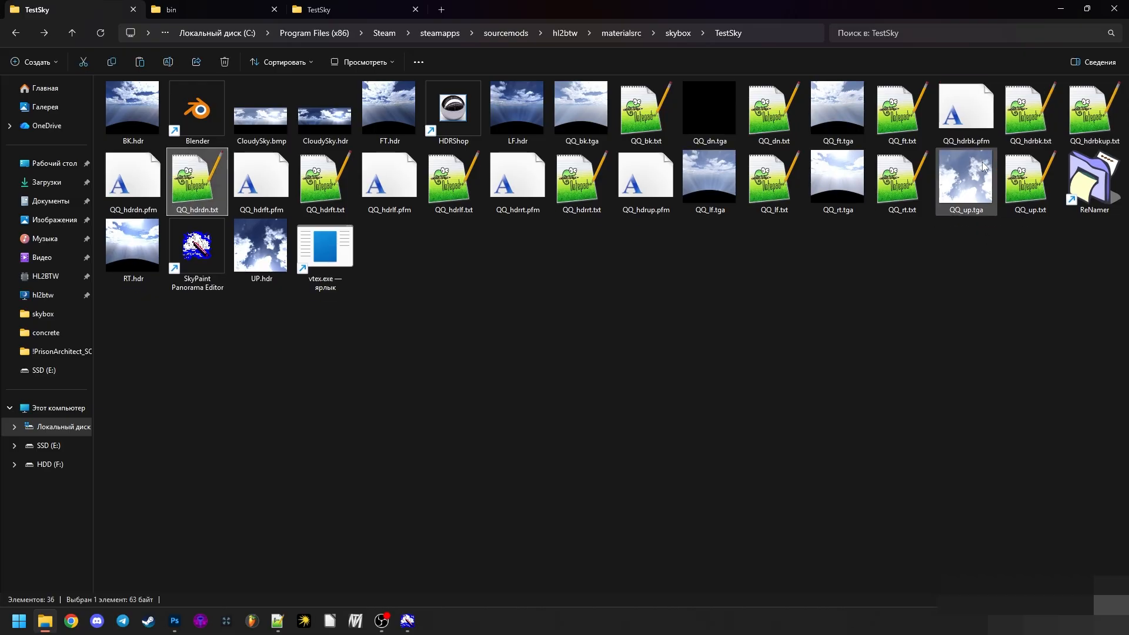
click(921, 457)
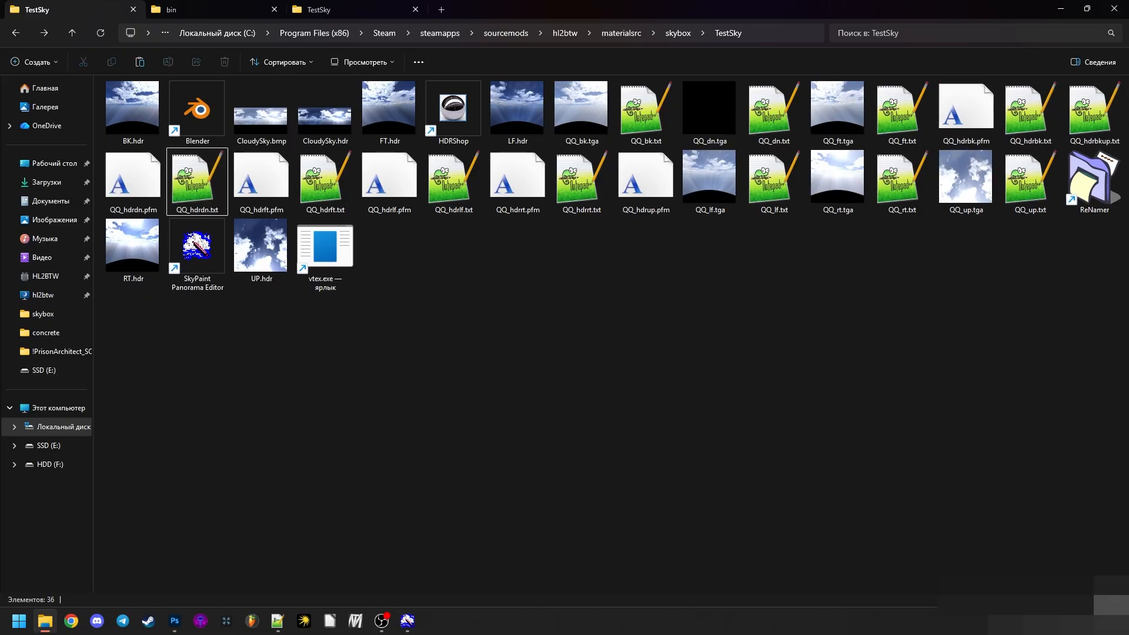
- Display the TestSky source folder as a detailed list sorted by file type and look over the txt config files
right_click(921, 453)
mouse_move(948, 222)
click(867, 292)
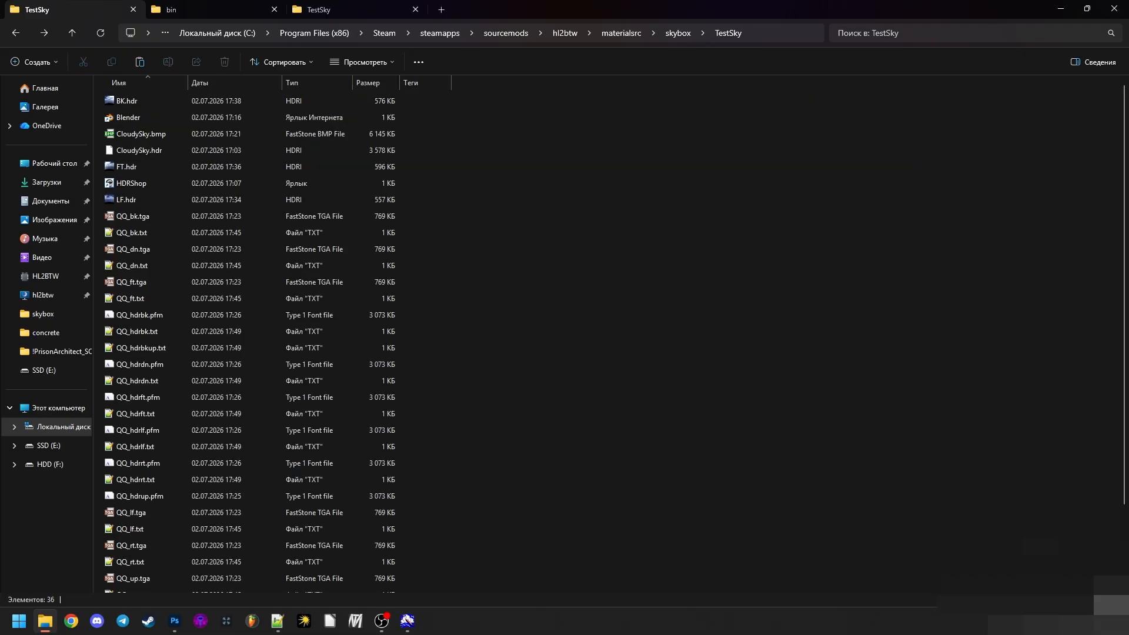
click(320, 82)
scroll(371, 269, down, 2)
click(160, 454)
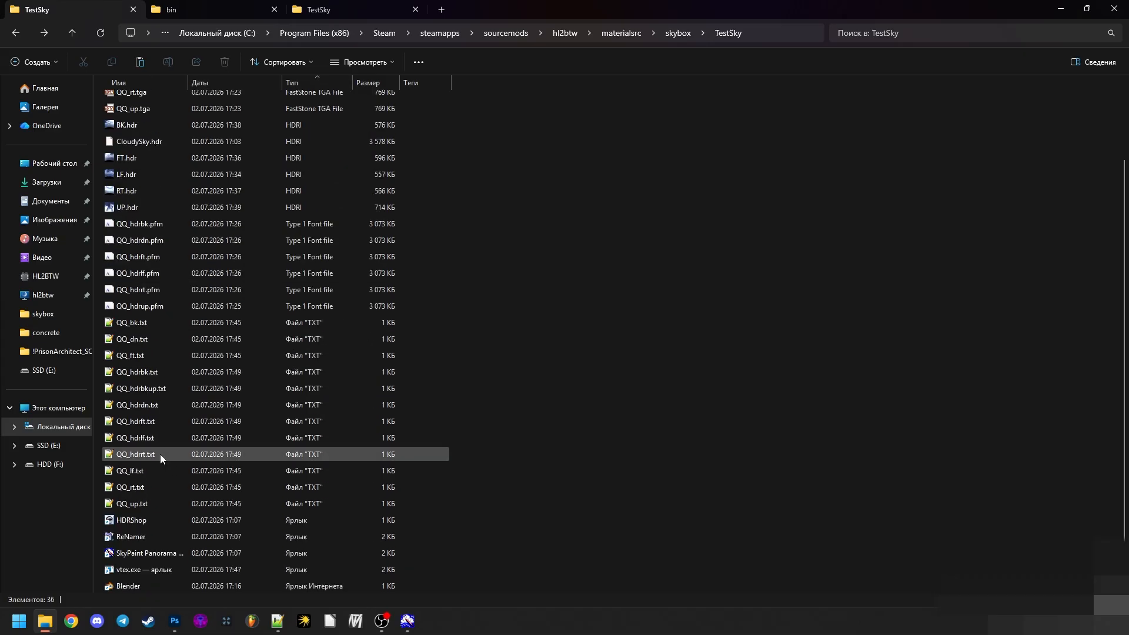
- Correct the file name QQ_hdrbkup.txt to QQ_hdrup.txt
click(178, 388)
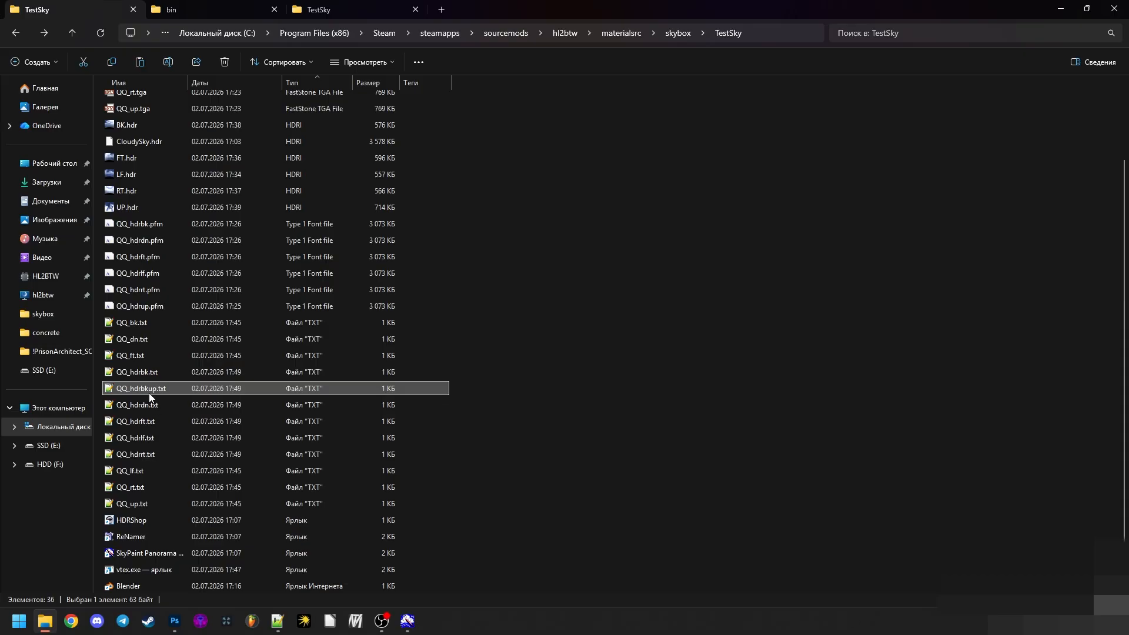
click(152, 393)
click(149, 390)
key(BackSpace)
key(BackSpace)
key(Return)
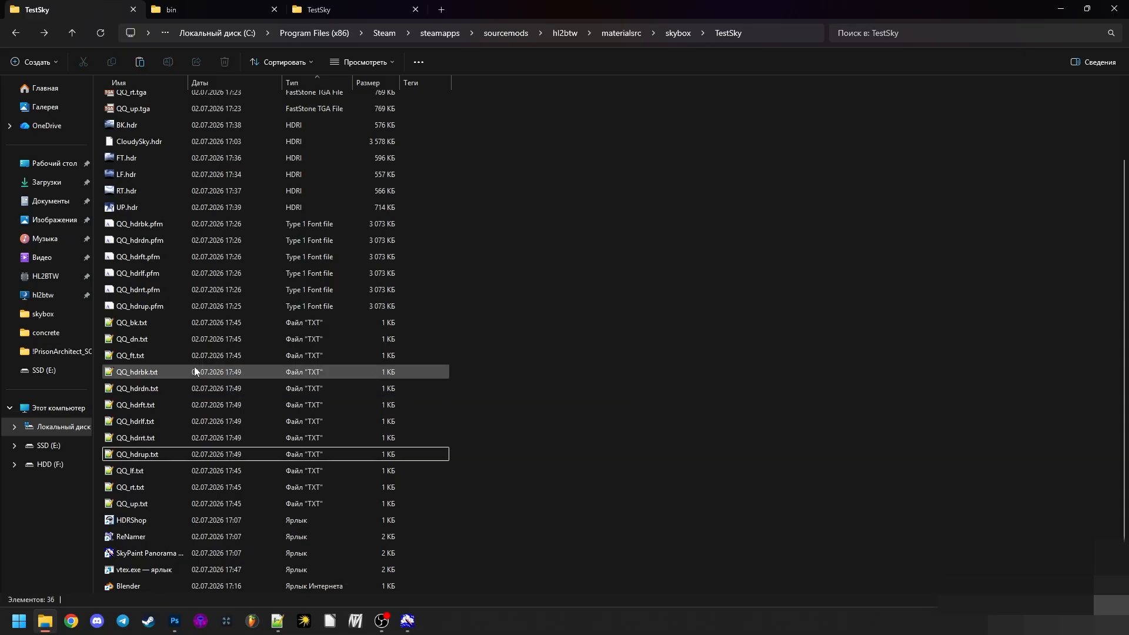
- Check the HDR config file names, compile all six QQ_hdr txt files from bk to up through the vtex.exe shortcut, and dismiss the console
click(194, 366)
click(171, 388)
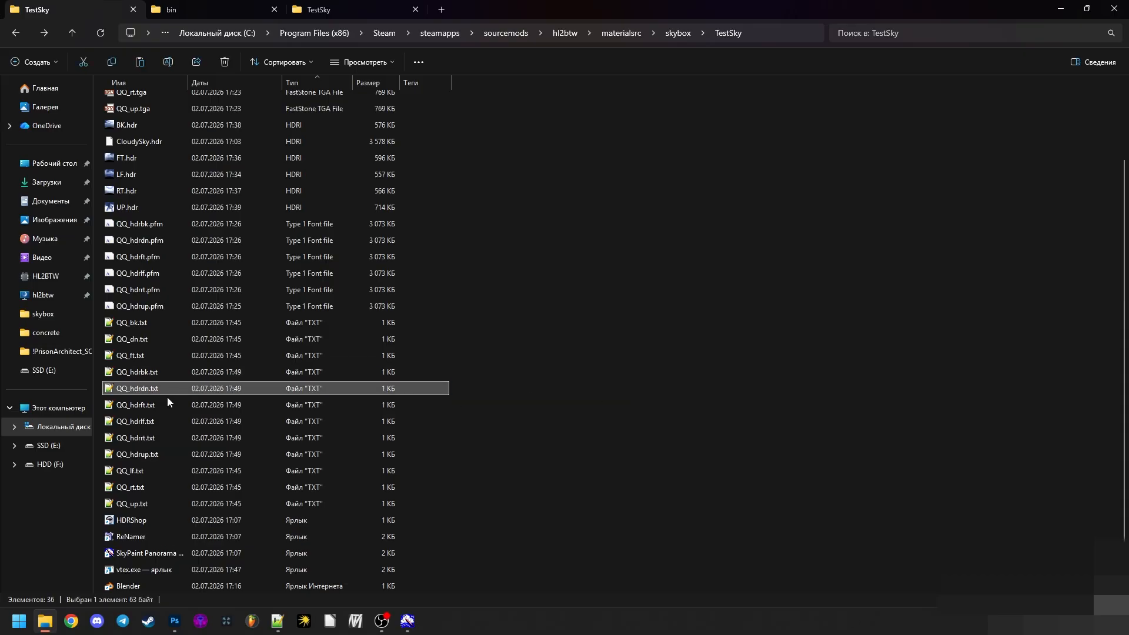
click(156, 405)
click(152, 421)
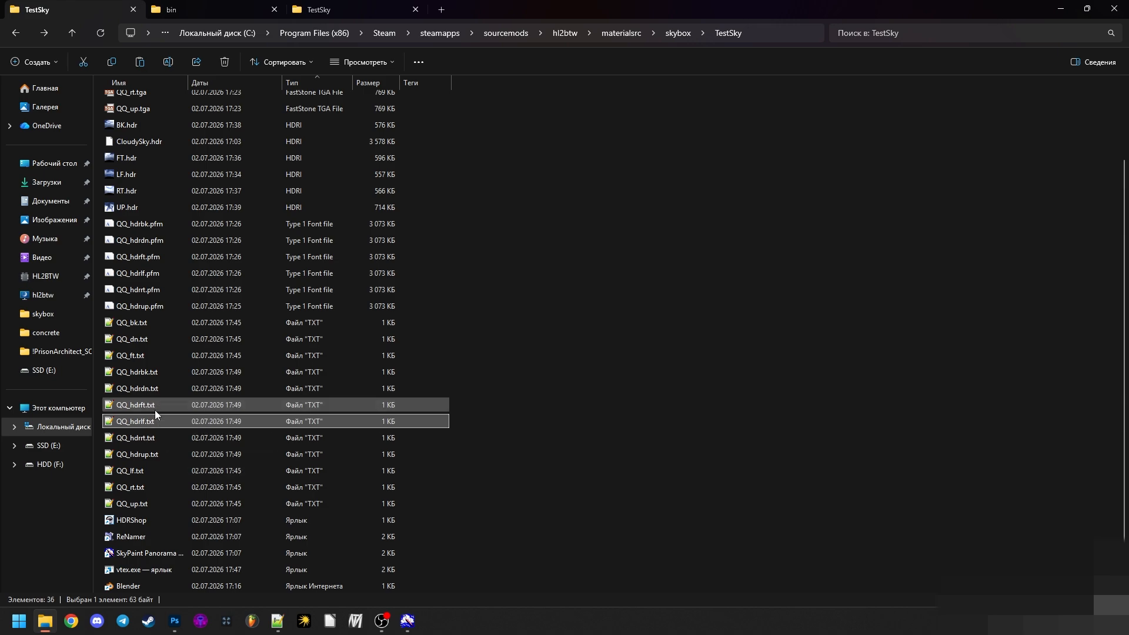
click(166, 451)
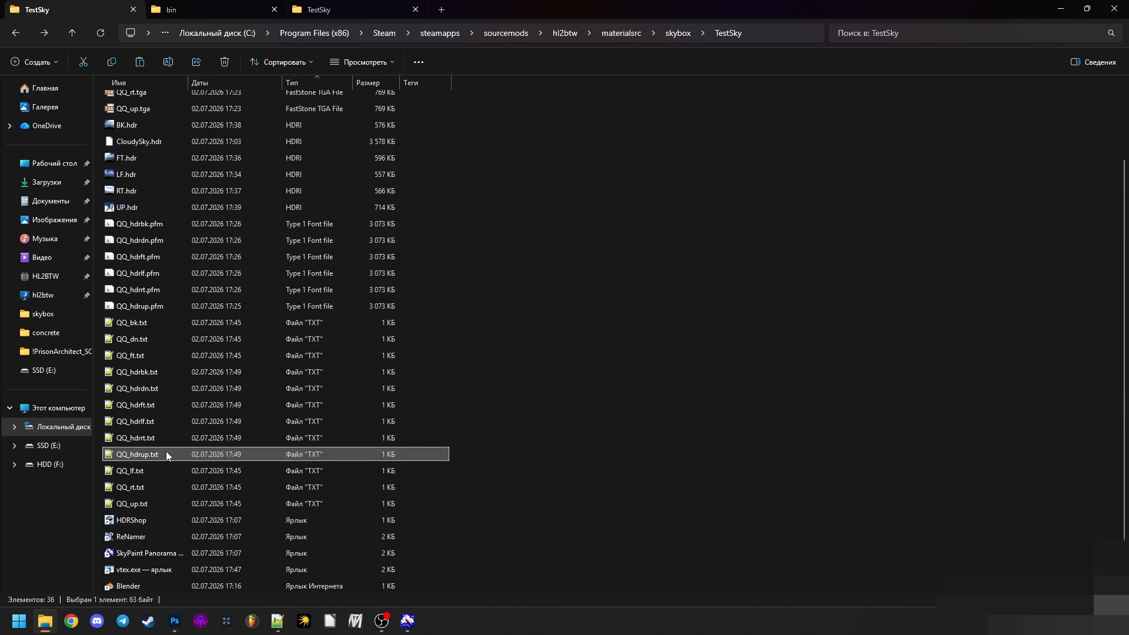
shift+click(146, 374)
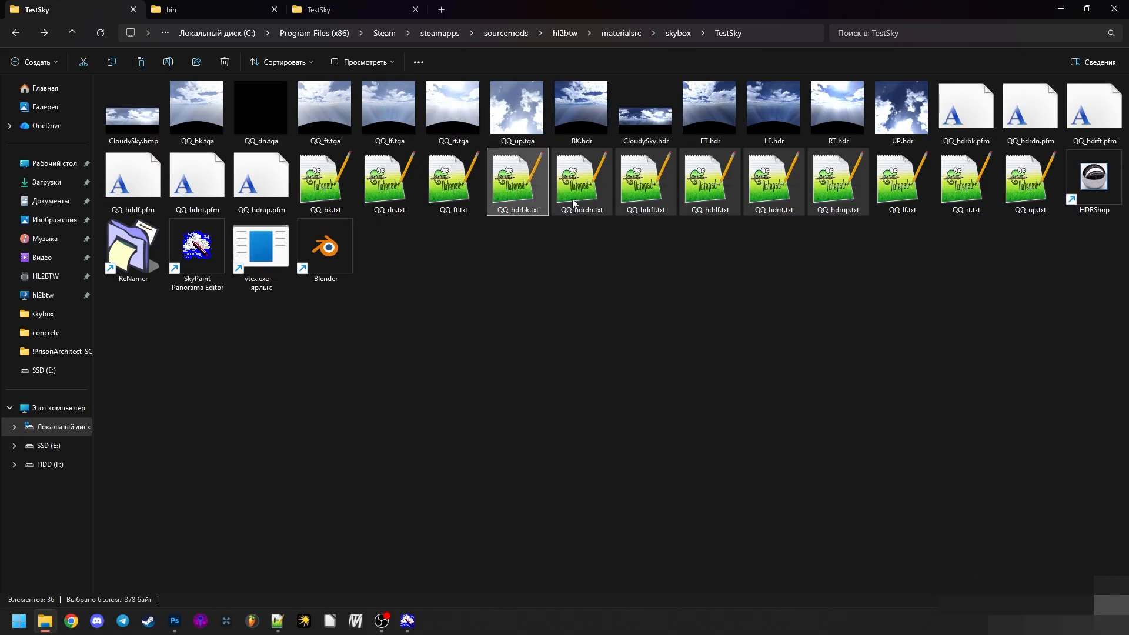
drag(645, 187, 263, 268)
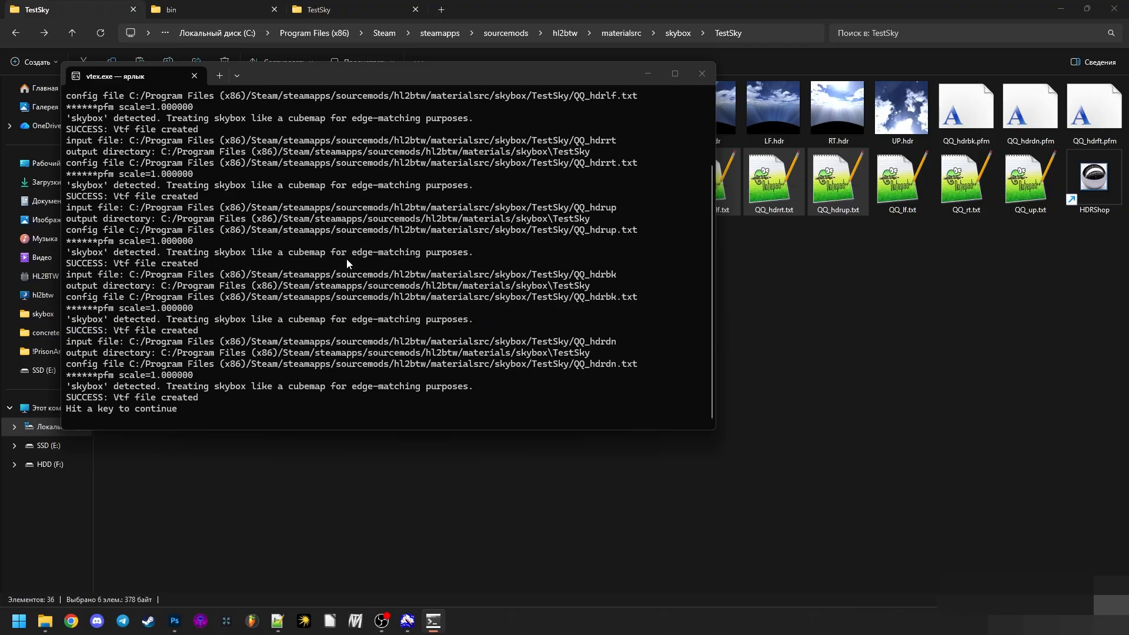
key(Return)
- Open QQ_hdrup.hdr.vtf from the materials\skybox\TestSky folder in VTFEdit Reloaded and examine its alpha channel and color image
click(319, 10)
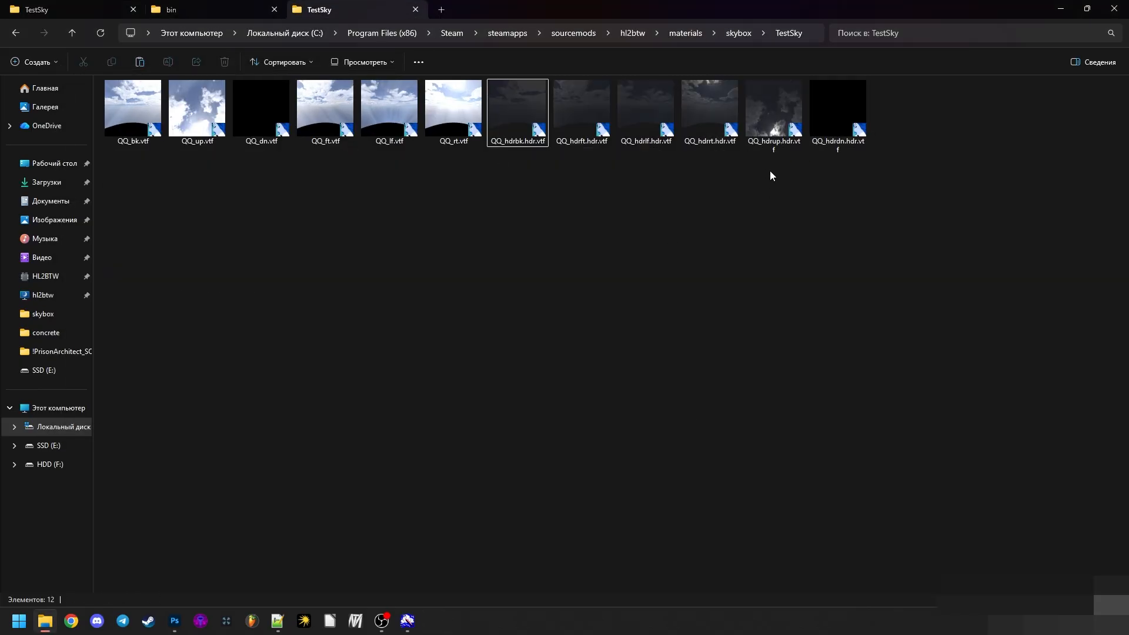
double_click(767, 143)
click(280, 42)
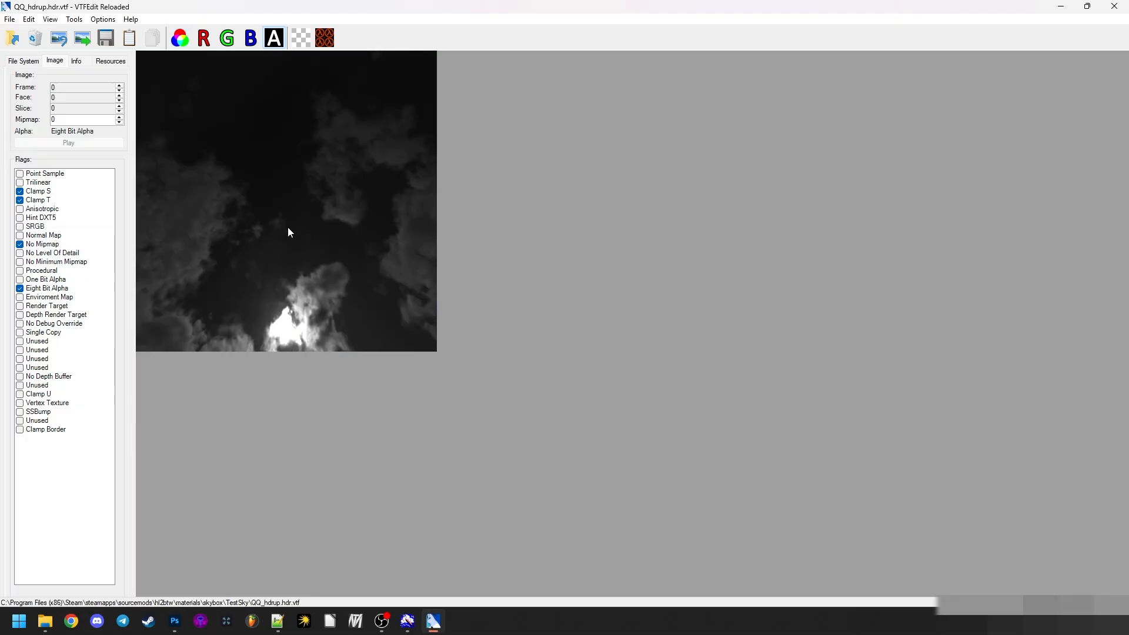
click(185, 33)
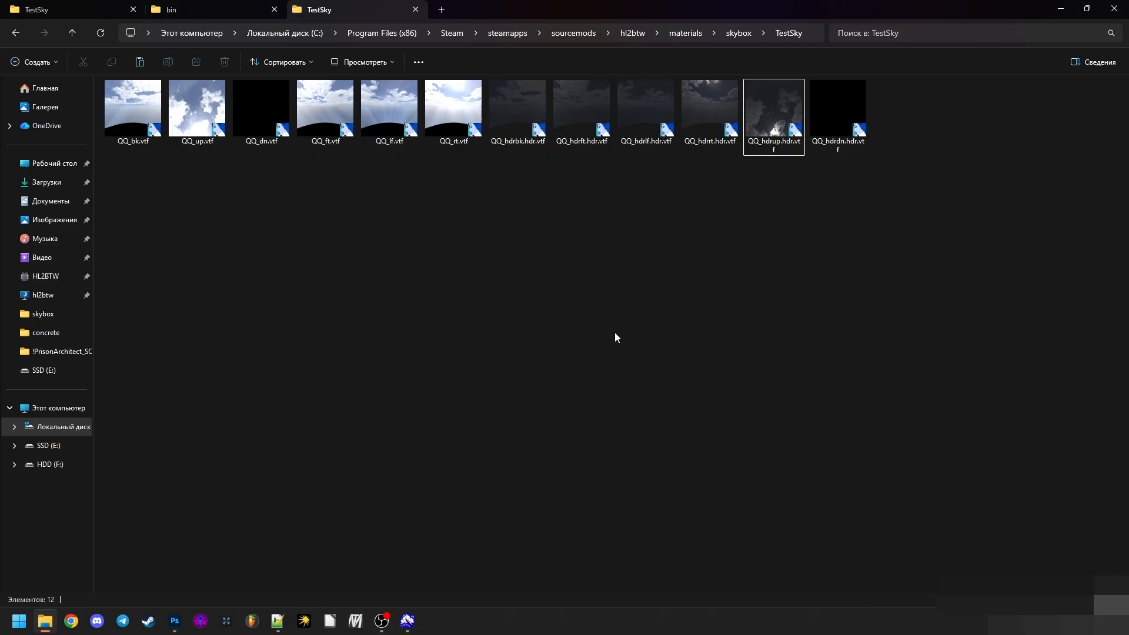
- Point out the HDR and LDR groups of VTF files in the materials\skybox\TestSky folder
drag(795, 188, 645, 182)
drag(472, 203, 128, 91)
click(316, 213)
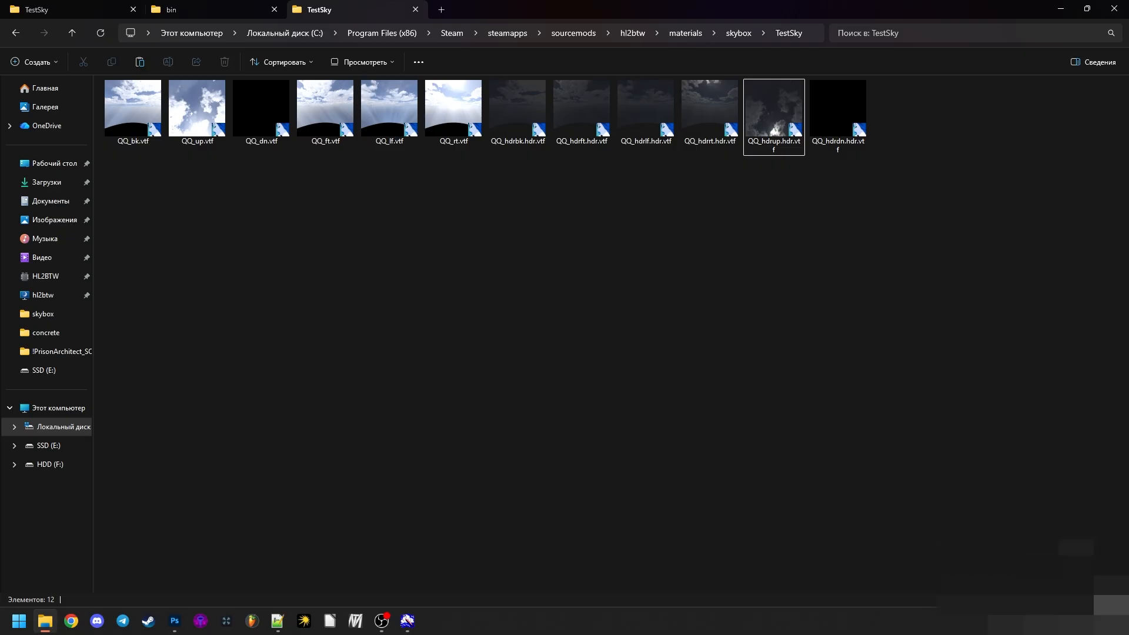
- List the TestSky VTF files in the details view and open ReNamer with all its existing rules removed
click(1109, 600)
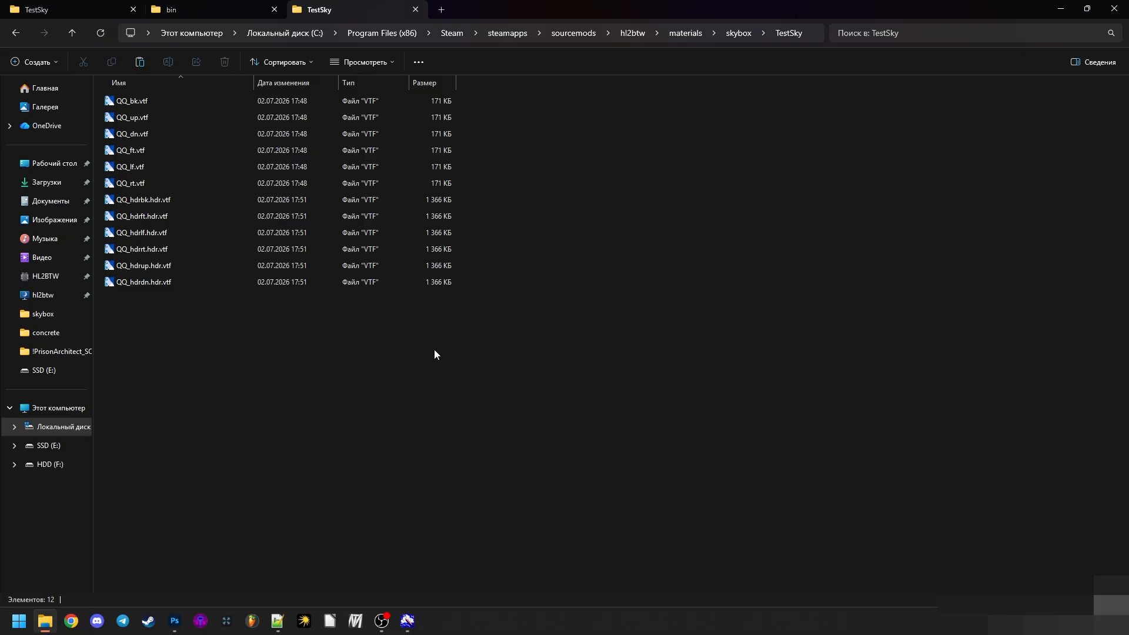
click(65, 9)
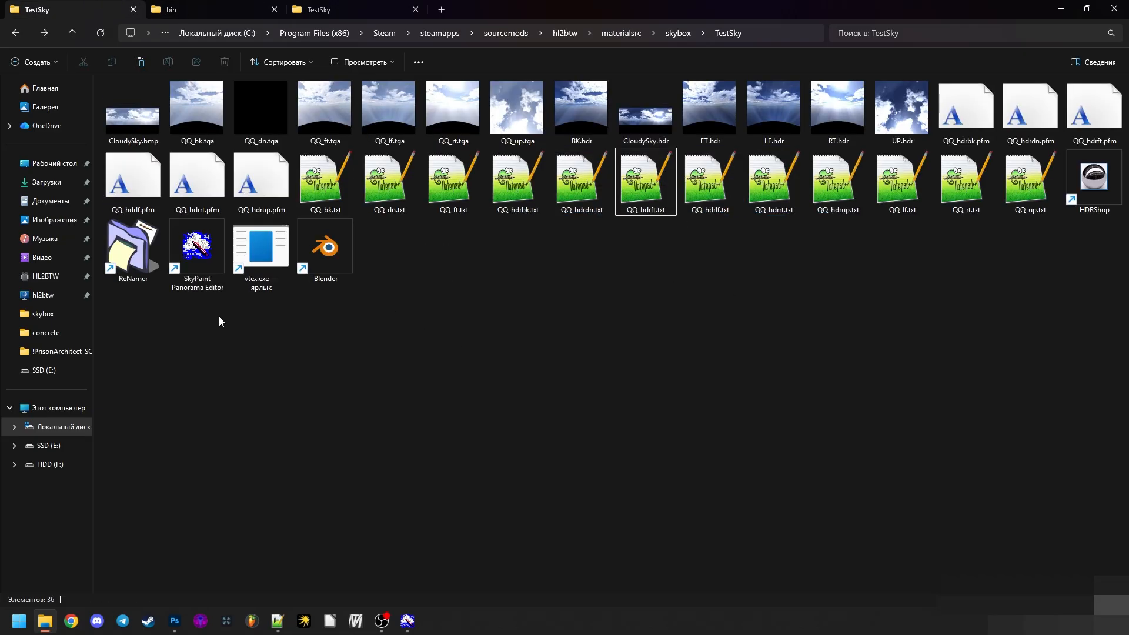
double_click(132, 248)
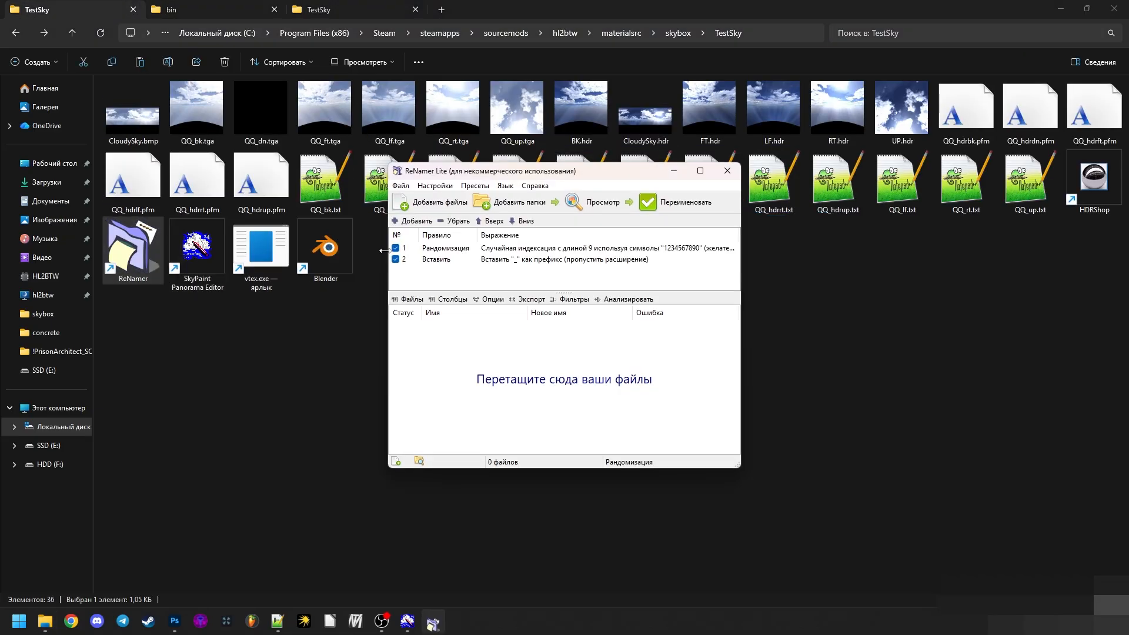
click(446, 262)
key(ctrl+a)
click(451, 223)
- Load the six QQ_hdr .hdr.vtf files from the materials\skybox\TestSky folder into ReNamer
click(316, 5)
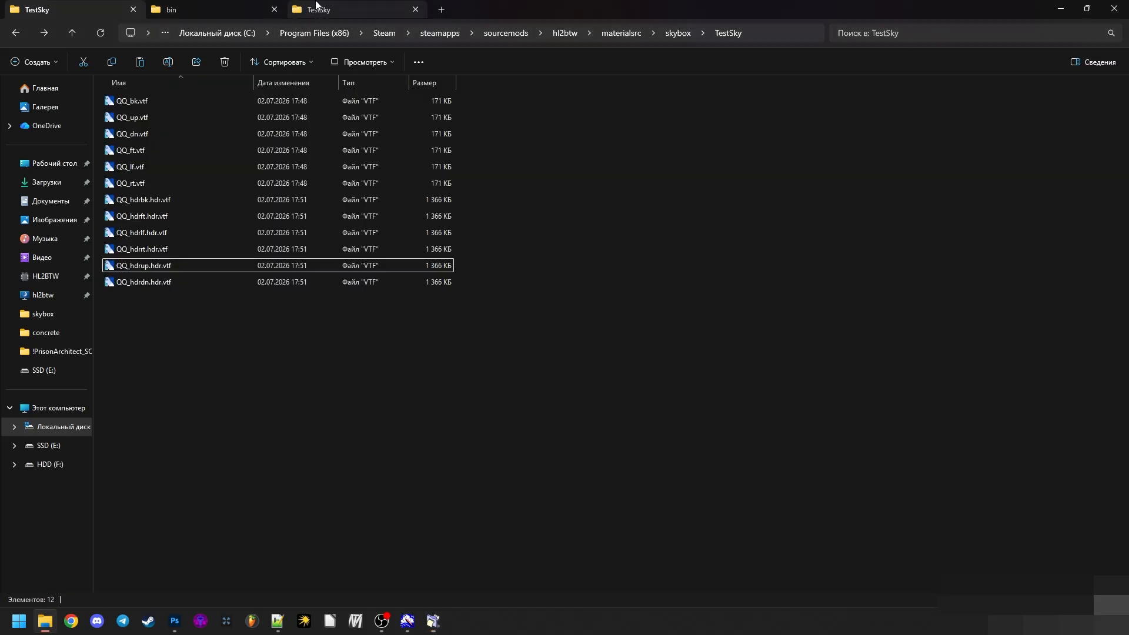
click(433, 621)
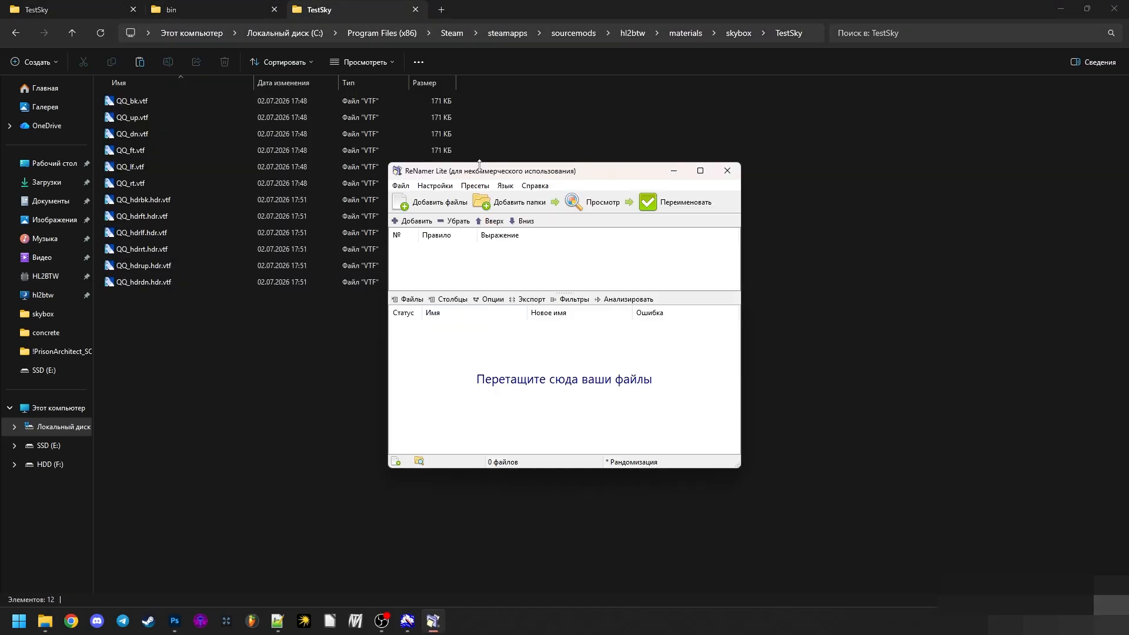
drag(479, 164, 571, 171)
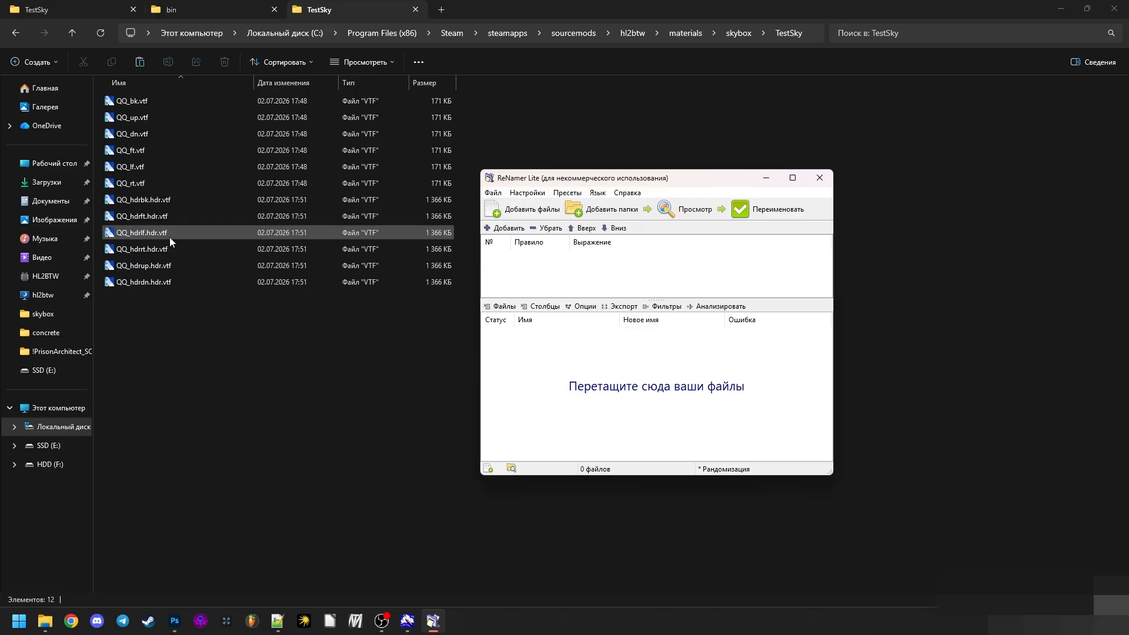
click(151, 200)
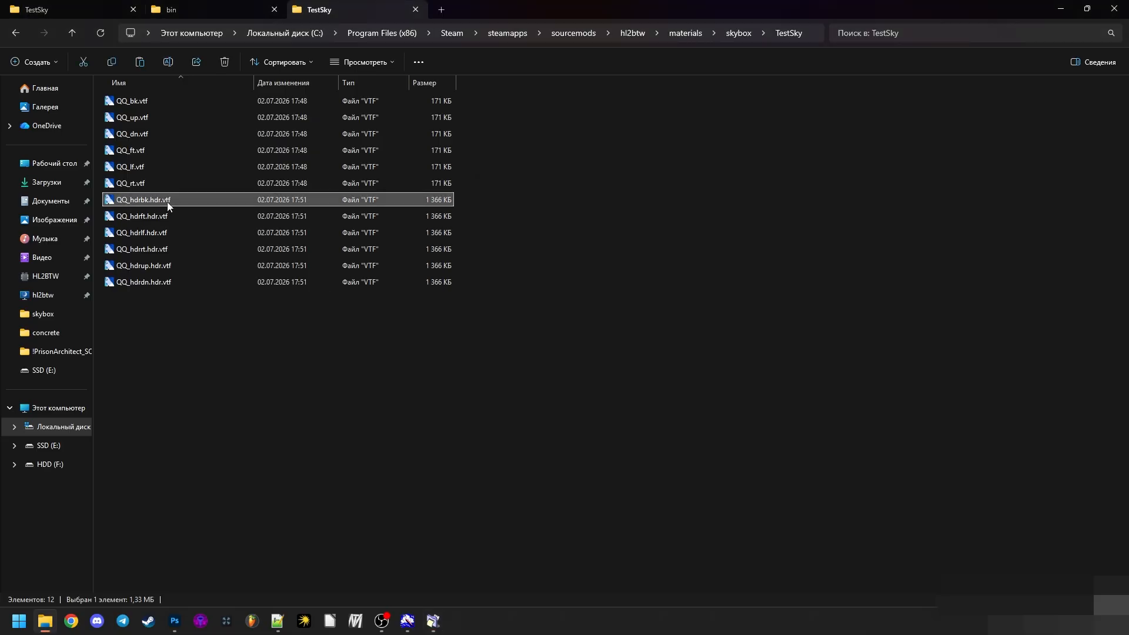
drag(196, 306, 553, 370)
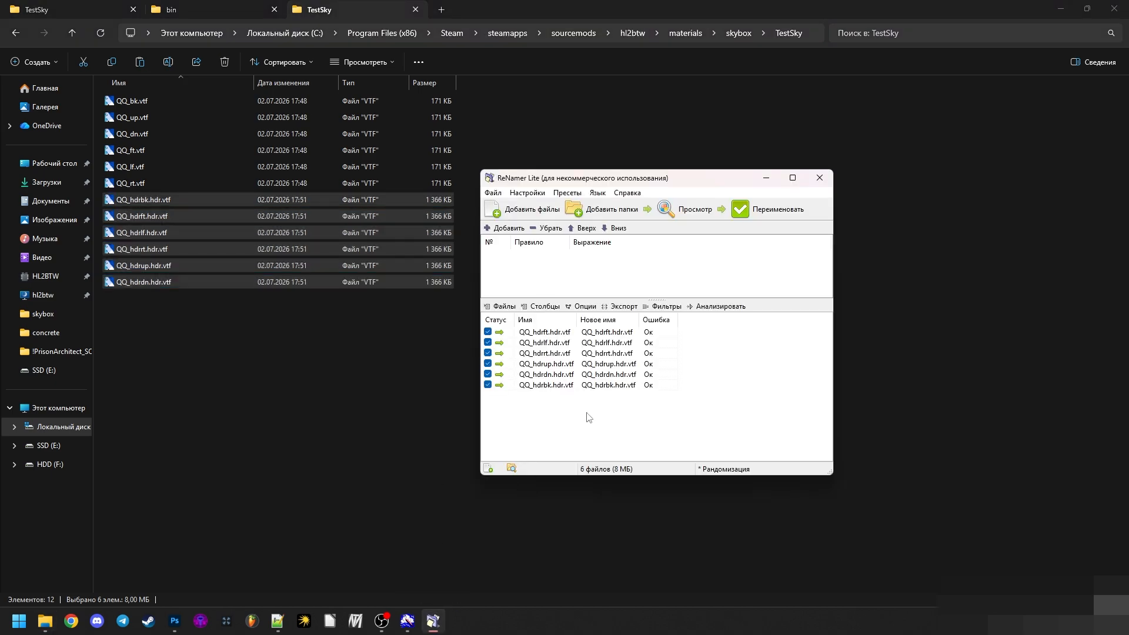
click(515, 228)
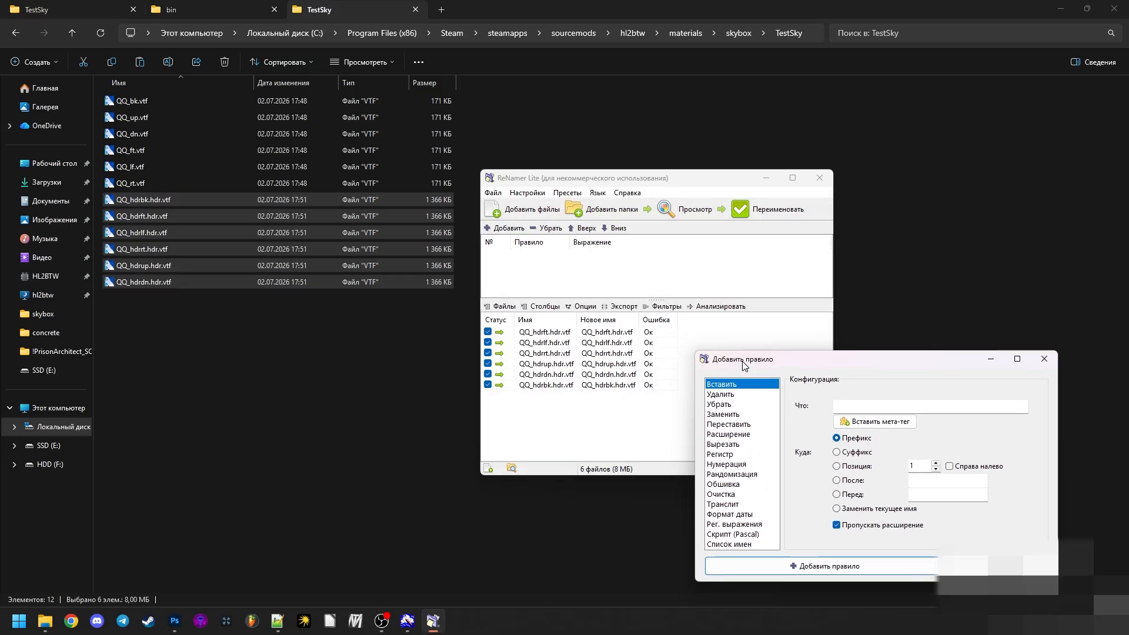
click(709, 368)
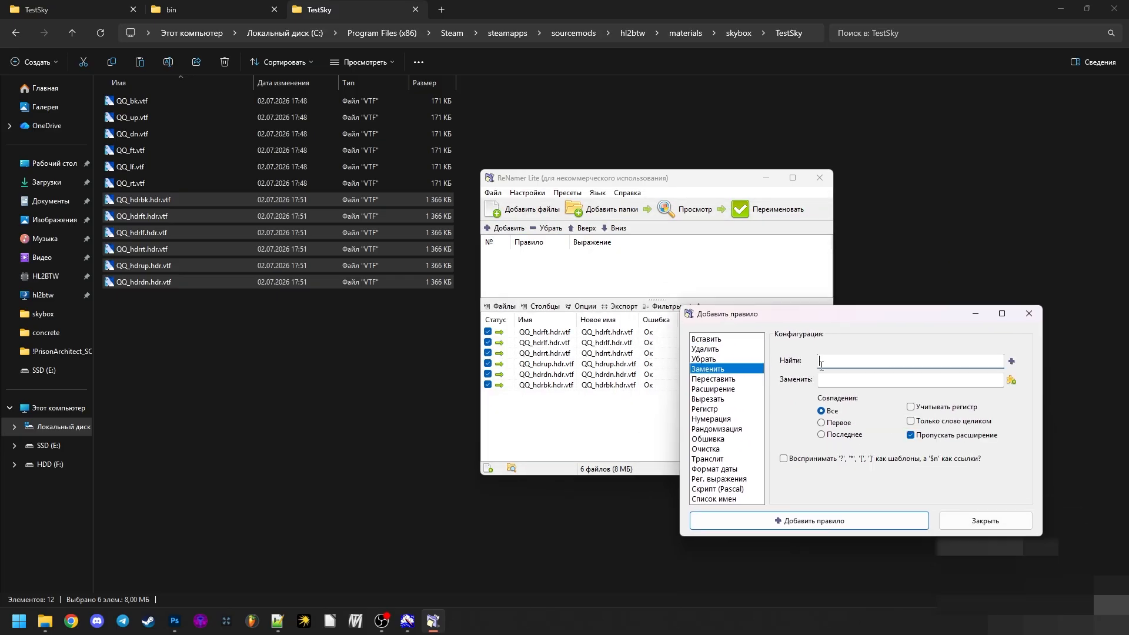
click(977, 521)
- Add a Remove rule in ReNamer that strips all ".hdr" occurrences from the file names, skipping the extension
click(619, 333)
click(497, 228)
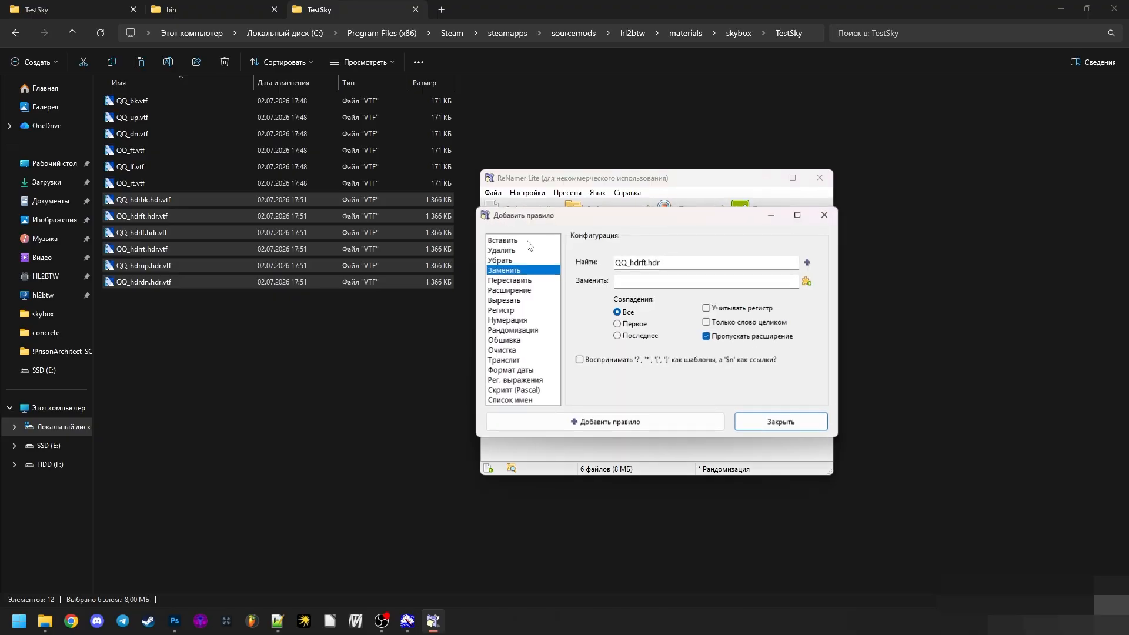
click(681, 265)
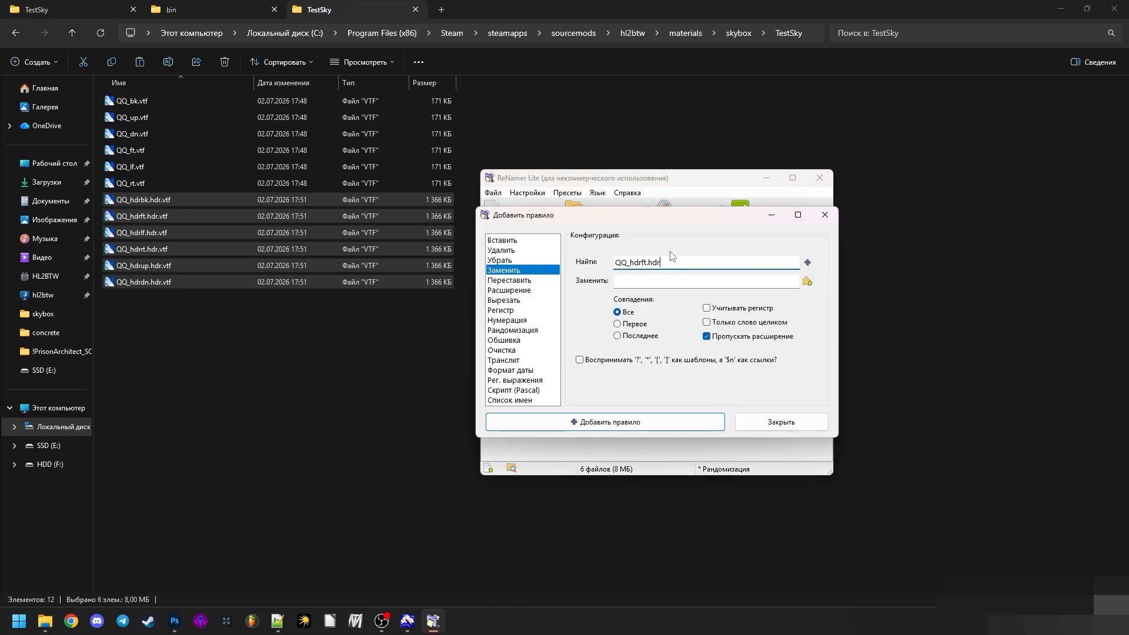
drag(647, 262, 603, 257)
click(714, 264)
key(ctrl+a)
key(ctrl+c)
click(516, 261)
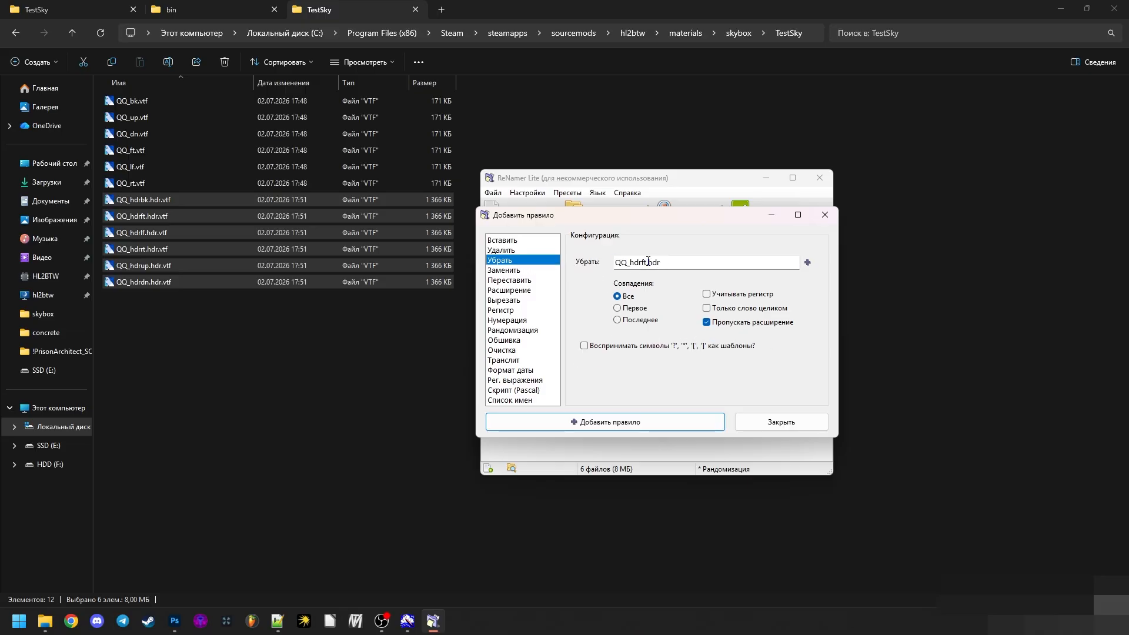
drag(647, 262, 607, 260)
drag(641, 264, 577, 272)
click(641, 421)
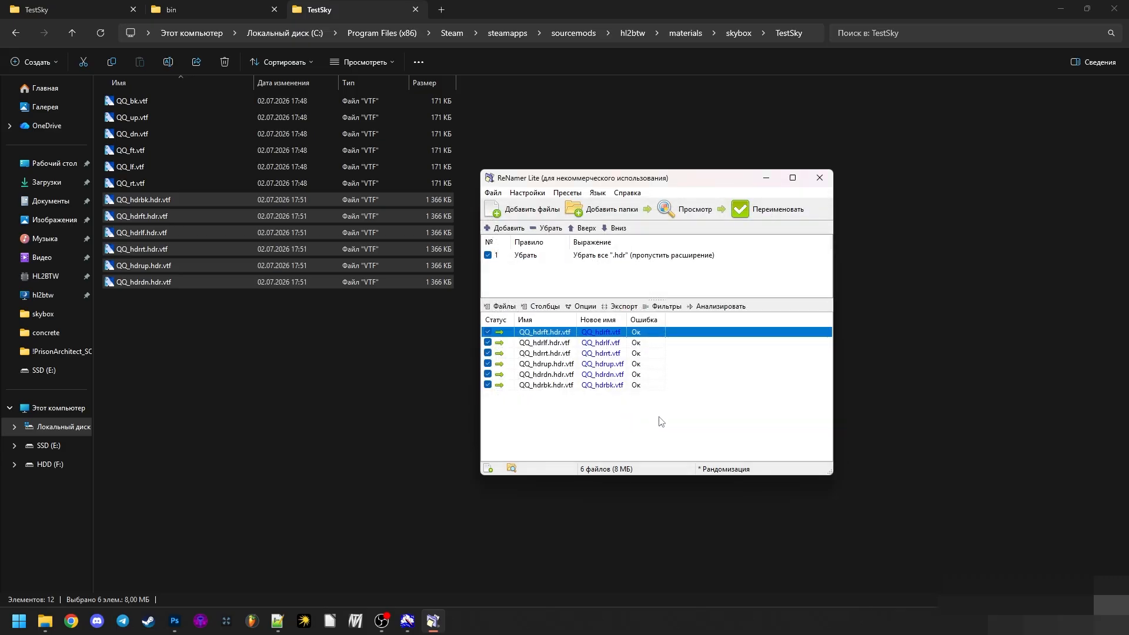
- Check the previewed new names and rename the six HDR VTF files
click(614, 335)
click(612, 344)
click(610, 354)
click(608, 364)
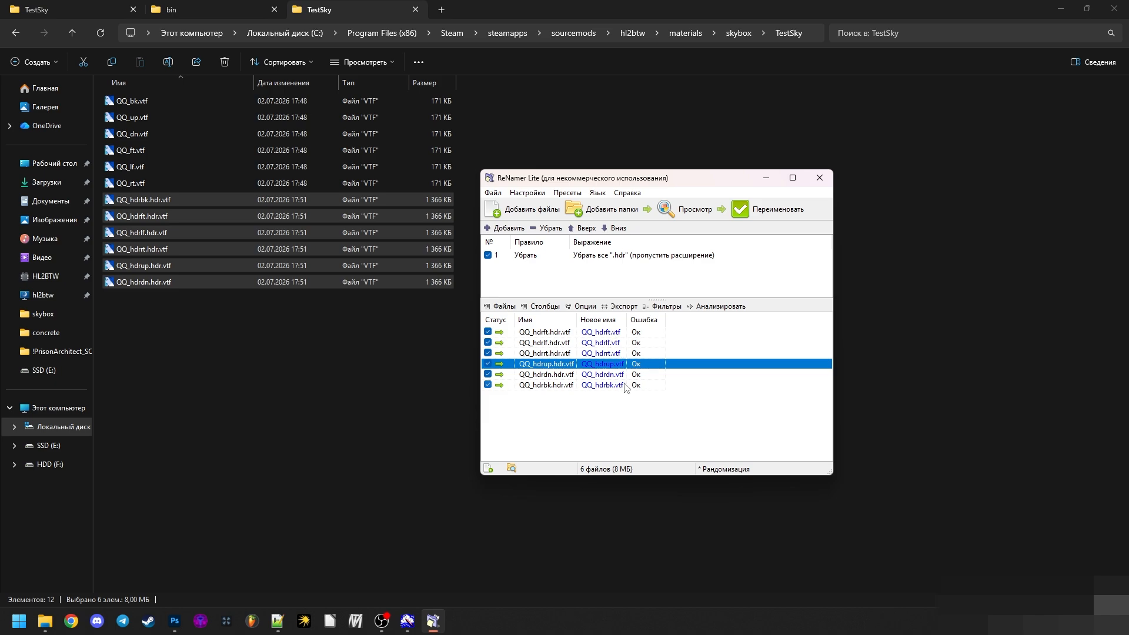
click(763, 211)
click(640, 309)
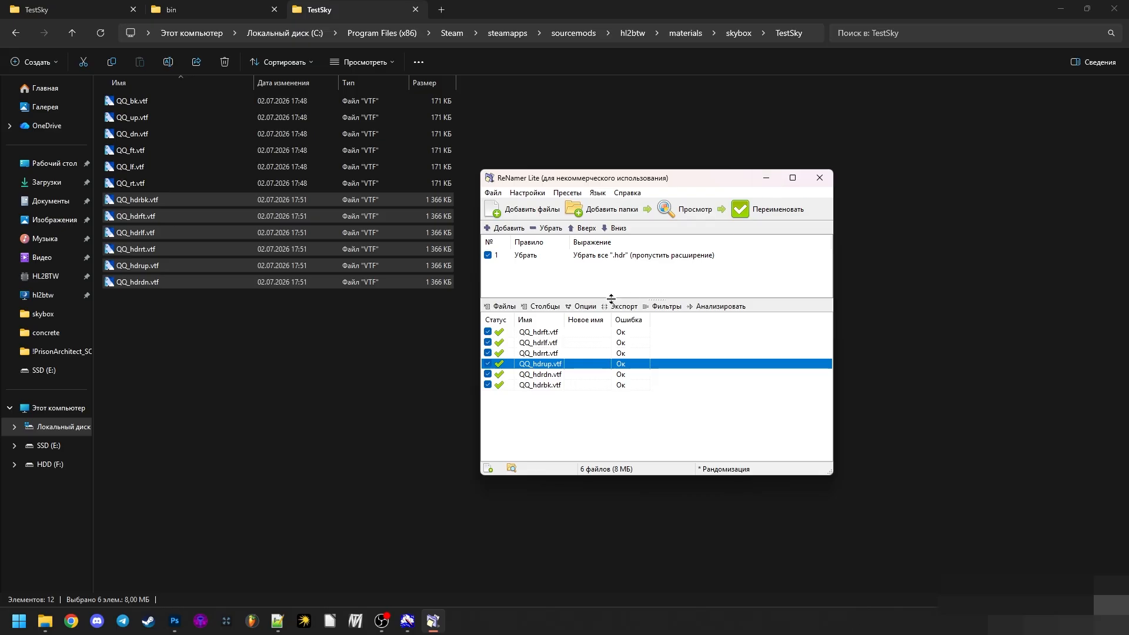
- Clear the renamed files and the Remove rule from ReNamer and return to the TestSky VTF folder
key(ctrl+a)
key(Delete)
click(527, 256)
key(Delete)
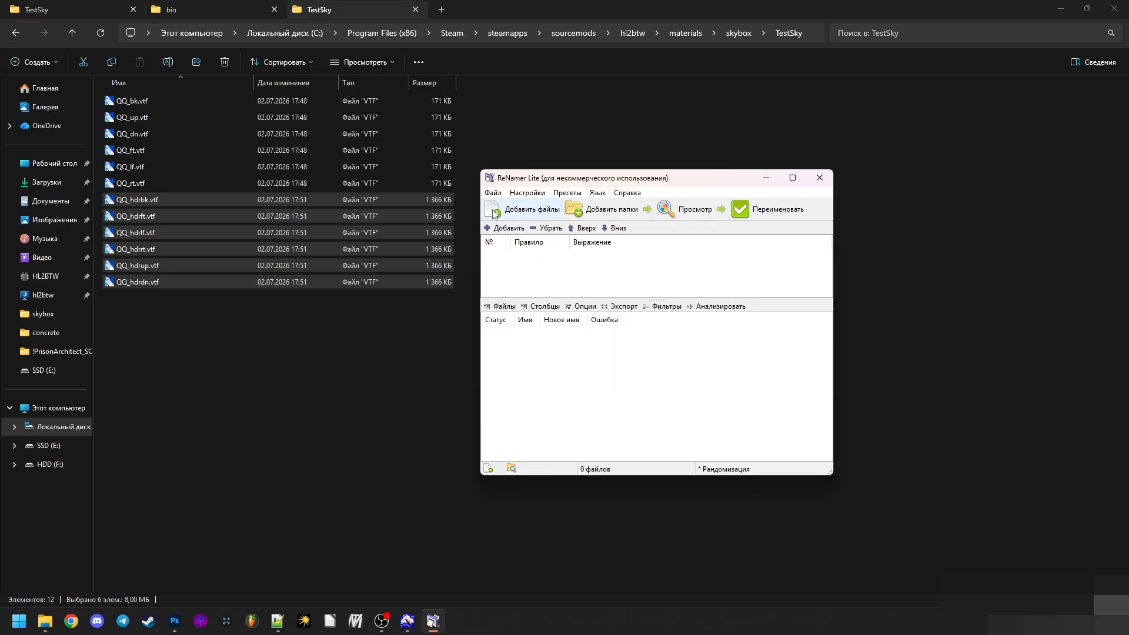
click(387, 331)
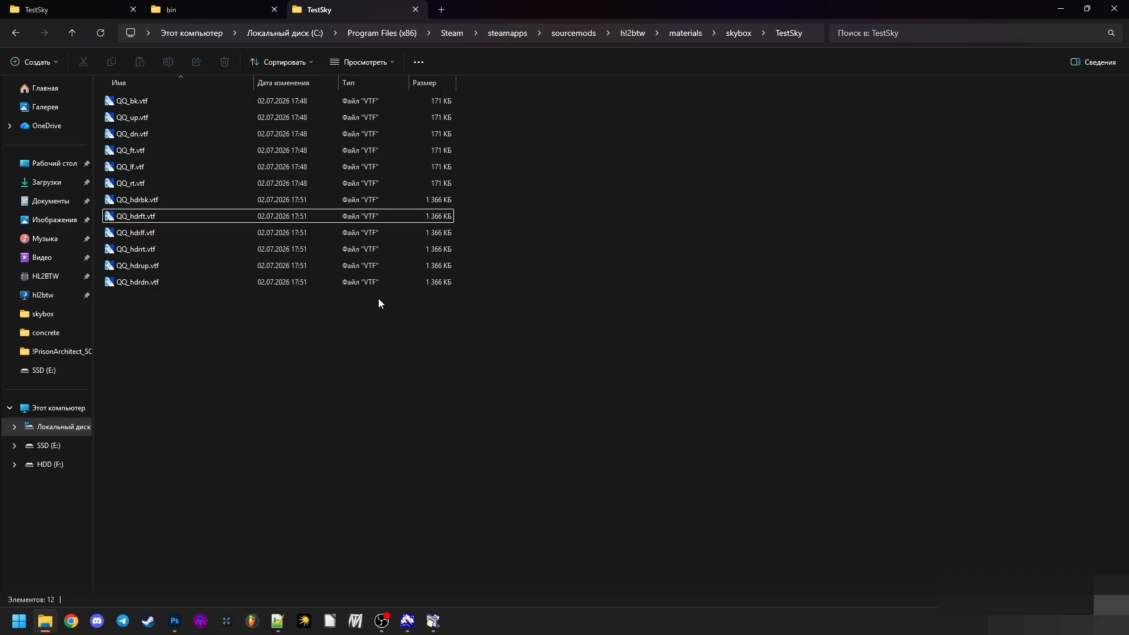
click(76, 9)
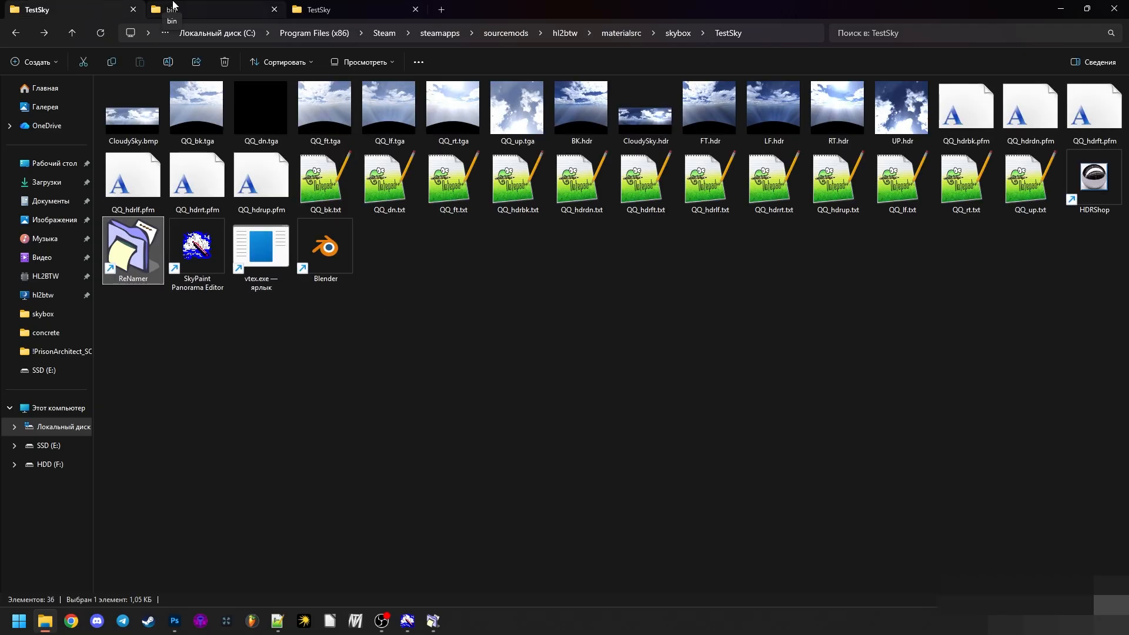
click(318, 9)
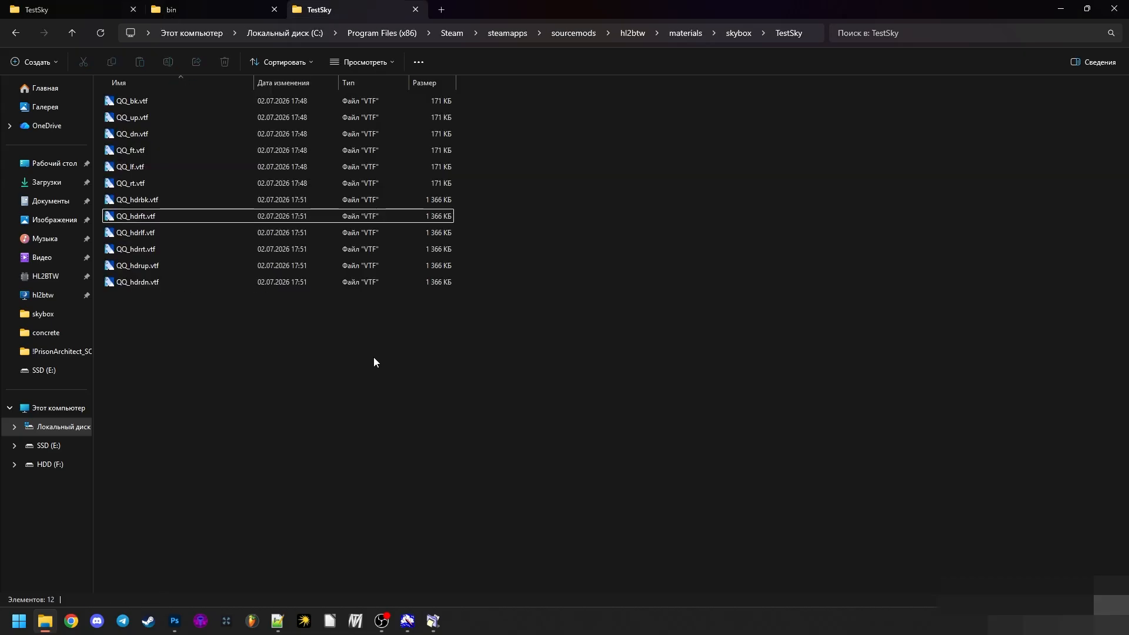
click(1120, 600)
click(1107, 599)
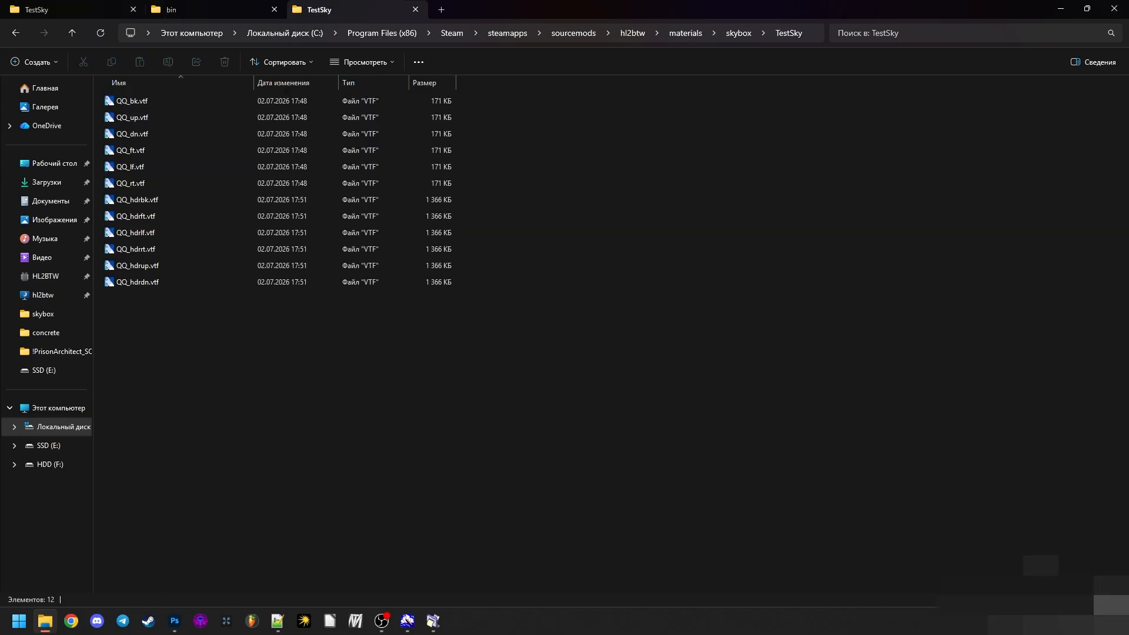
- Create a new text document in the materials\skybox\TestSky folder and name it QQ_hdrbk.mvt, accepting the extension change
right_click(706, 443)
mouse_move(757, 410)
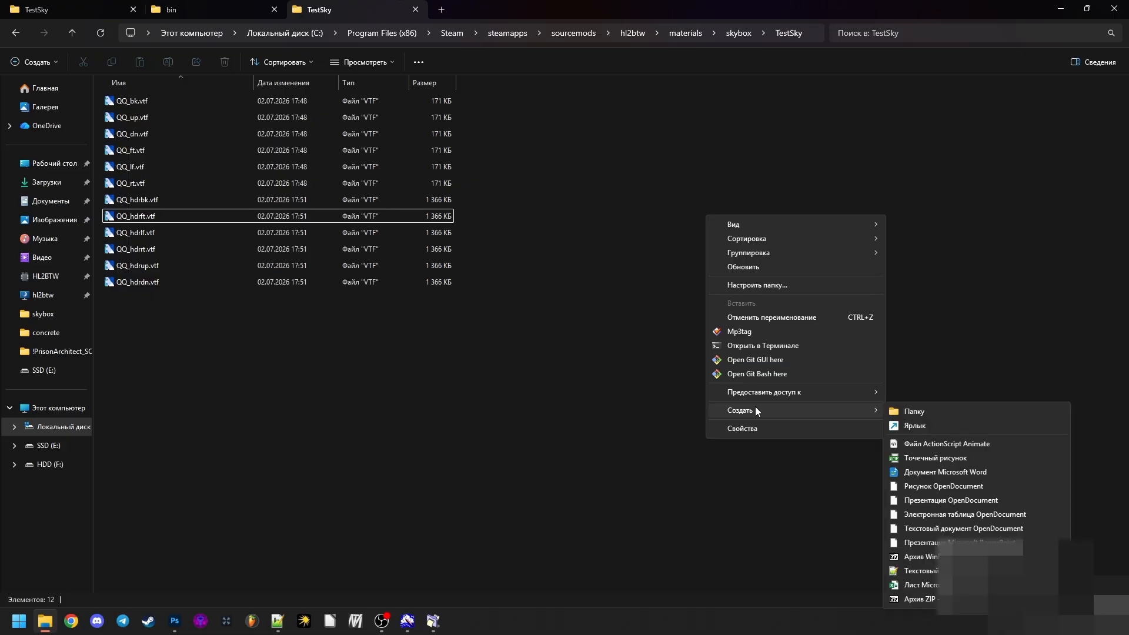
click(908, 573)
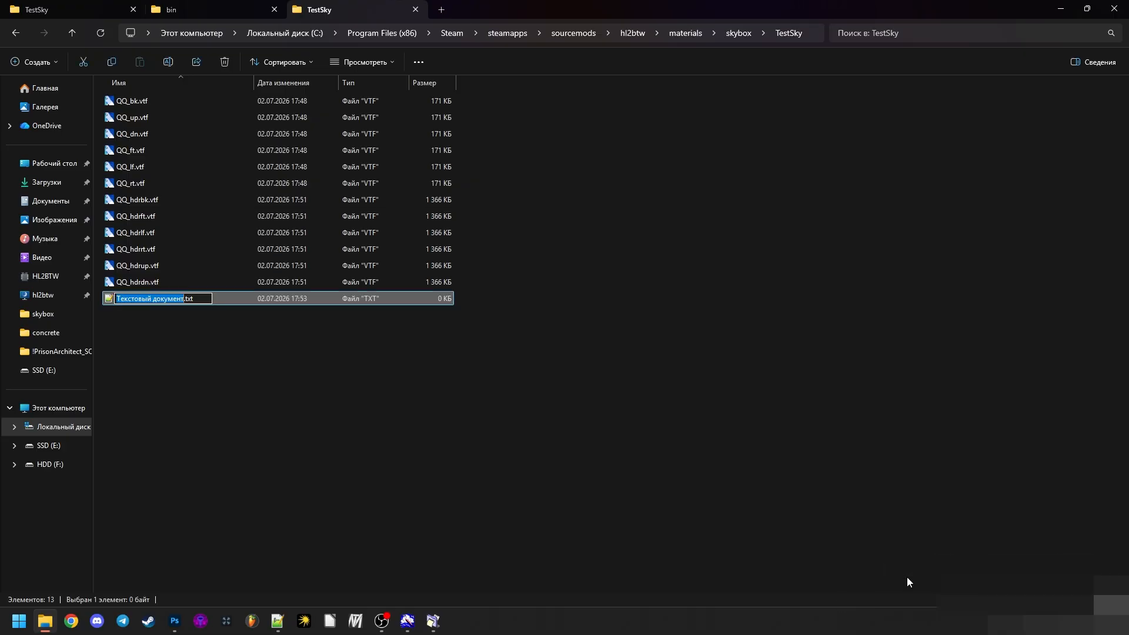
key(ctrl+a)
text(QQ)
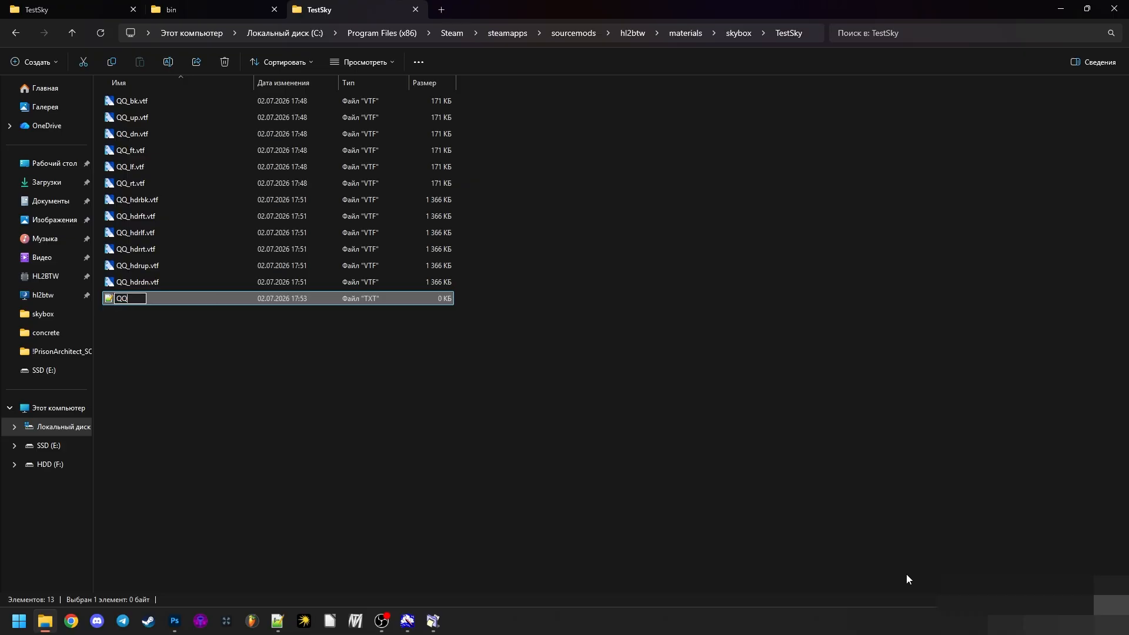
text(_hdrbk.mvt)
key(Return)
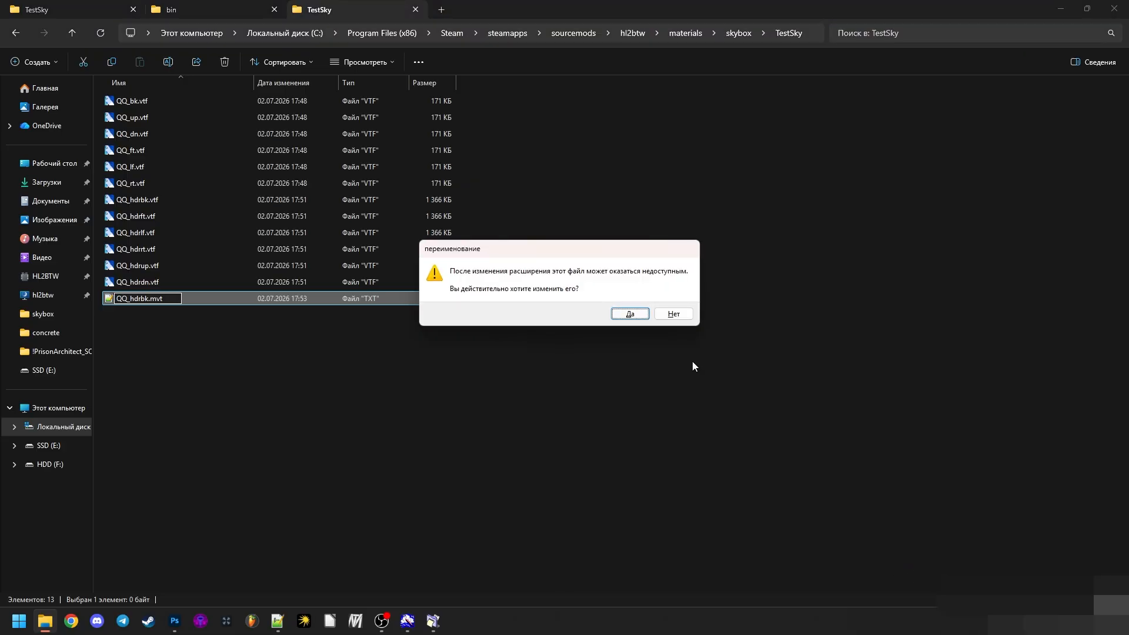
click(628, 314)
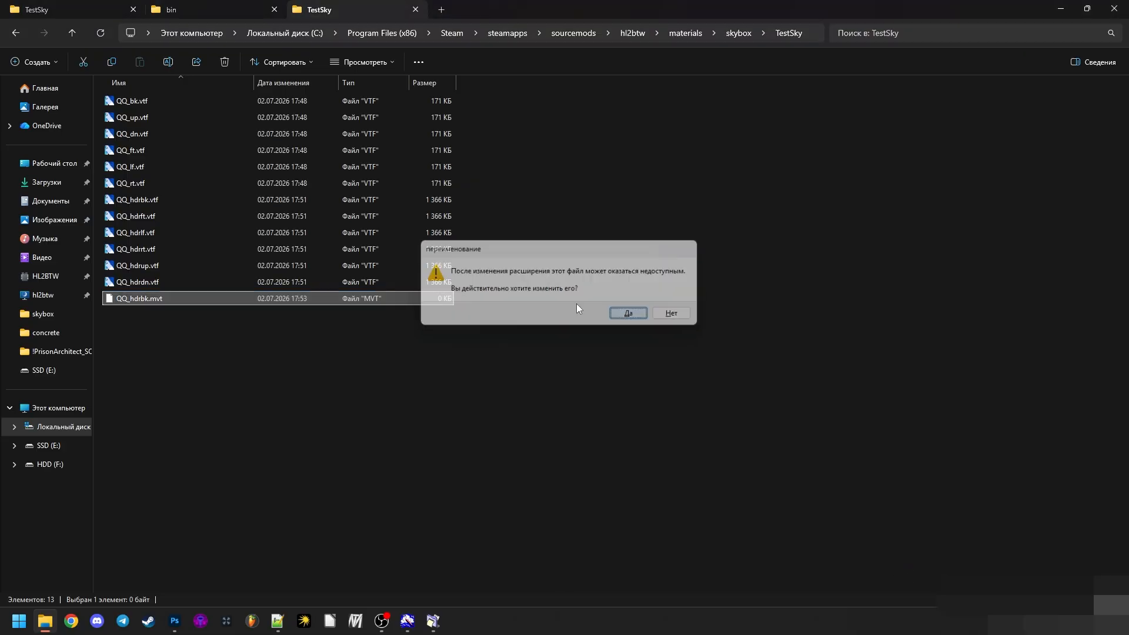
- Correct the new file's name to QQ_hdrbk.vmt
click(168, 298)
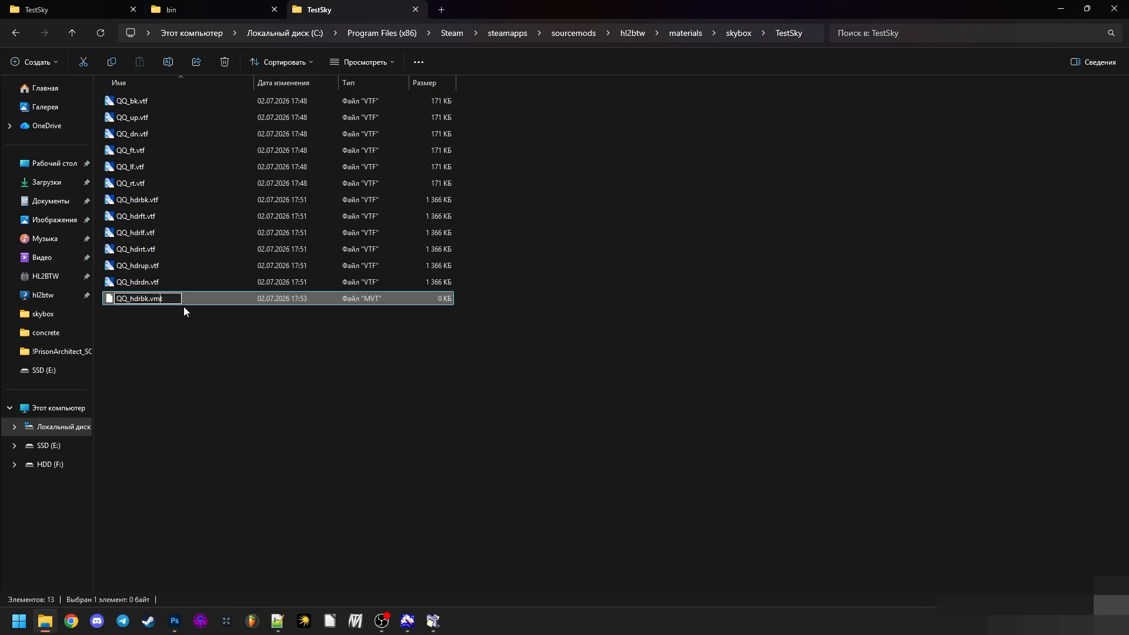
text(vmt)
key(Return)
key(Return)
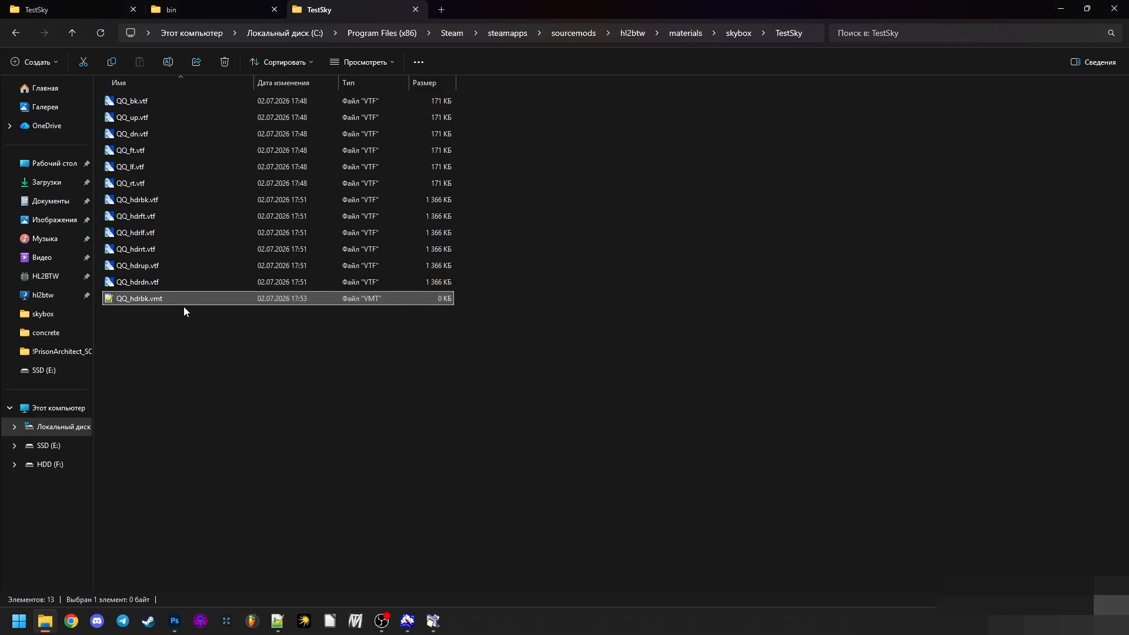
- Open QQ_hdrbk.vmt in Notepad++ and write a Sky shader block with opening and closing braces on separate lines
double_click(167, 296)
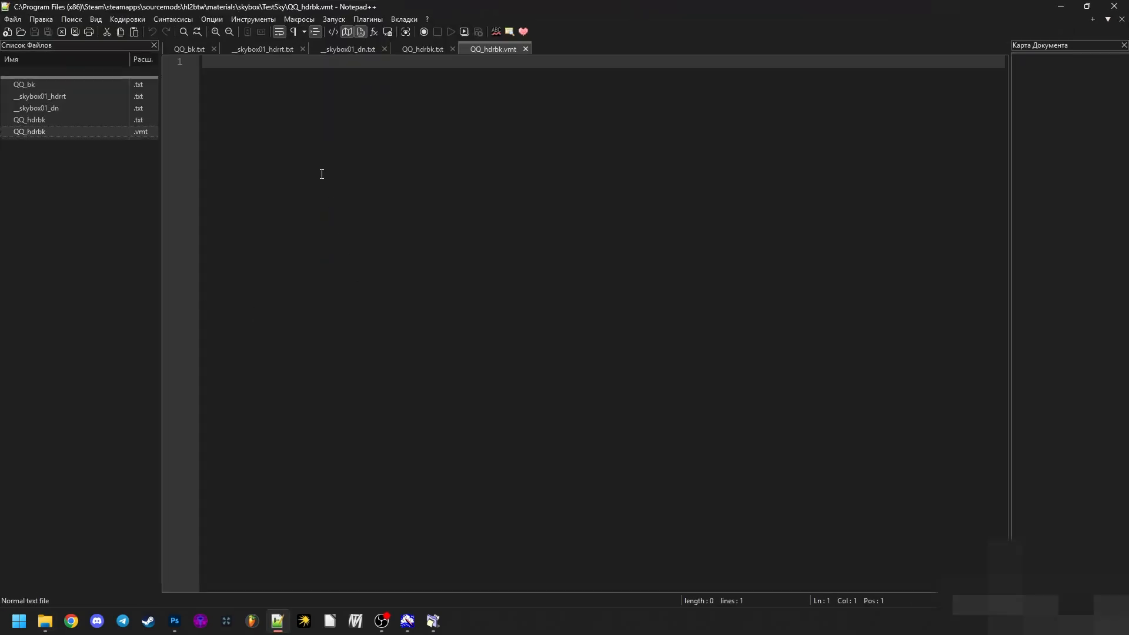
text([)
key(BackSpace)
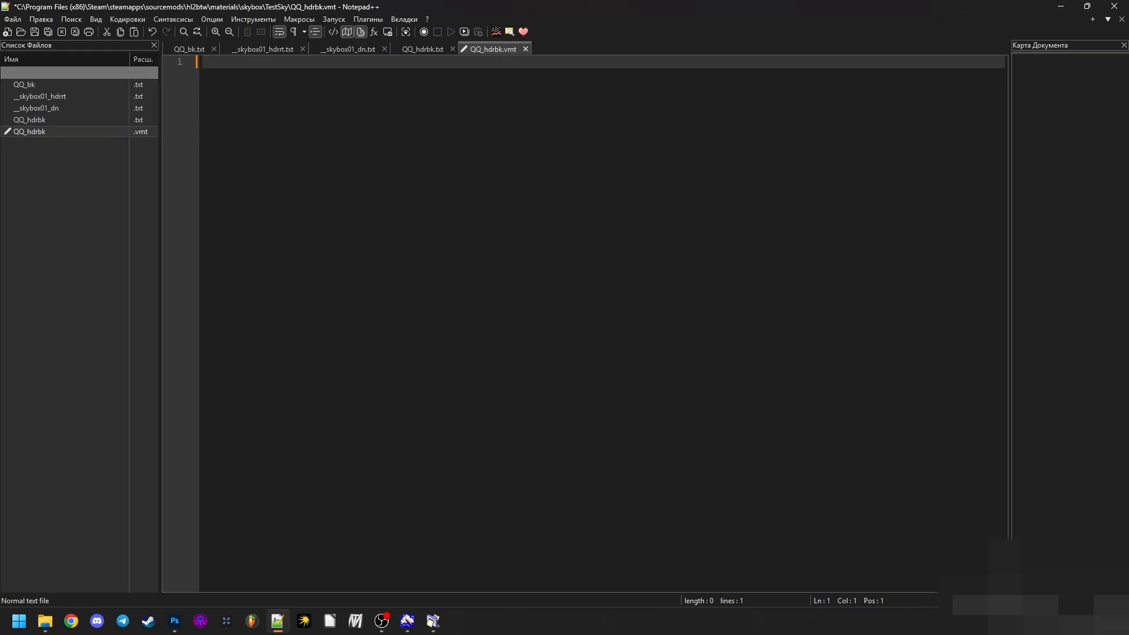
text(Sky)
key(Return)
text({})
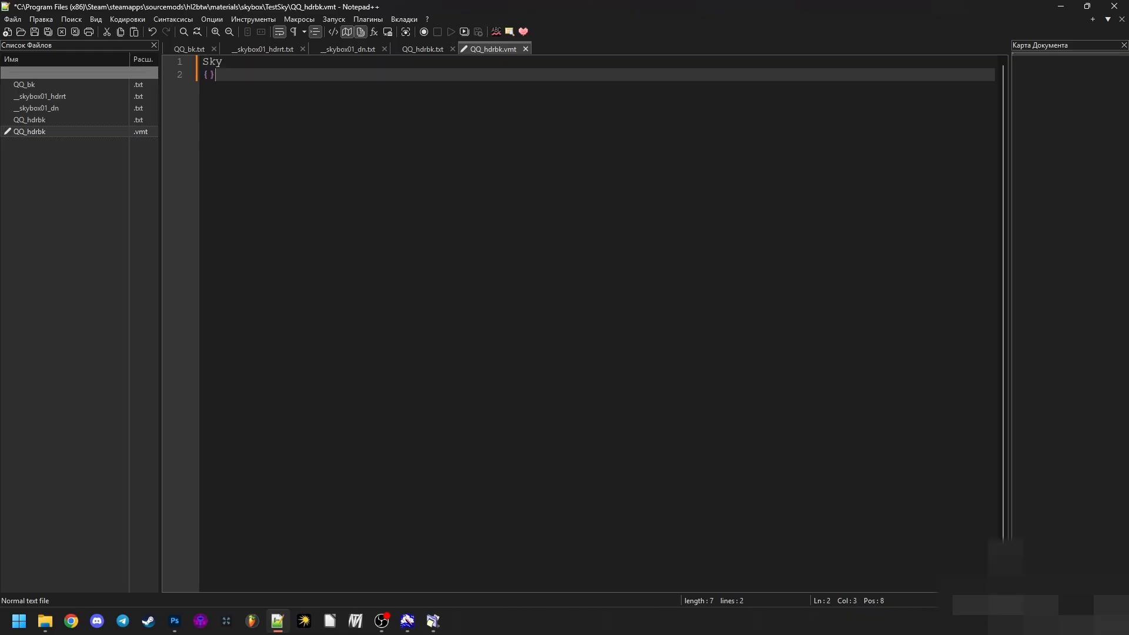
key(Left)
key(Return)
key(Return)
key(Up)
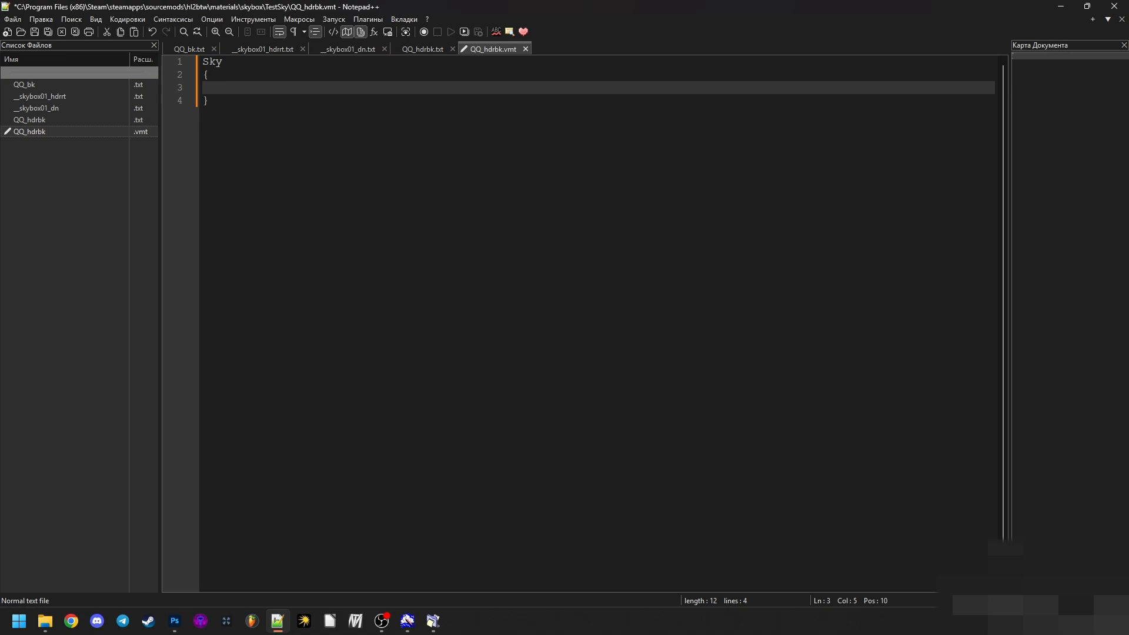
- Add a $basetexture parameter inside the Sky block with the quoted path "skybox/TestSky/"
text(%)
key(BackSpace)
text($)
text(sa)
key(BackSpace)
key(BackSpace)
text(basetexture	"")
click(340, 87)
text(skybox/)
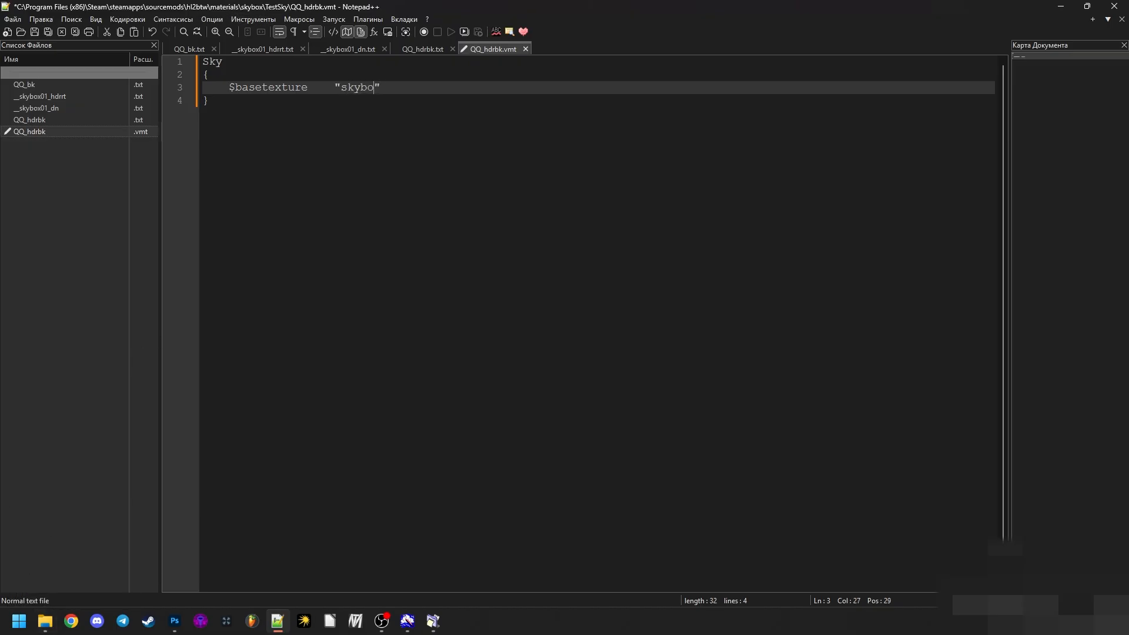
text(TestSky/)
- Copy the name of QQ_bk.vtf from the TestSky folder and append QQ_bk to the $basetexture path
click(45, 621)
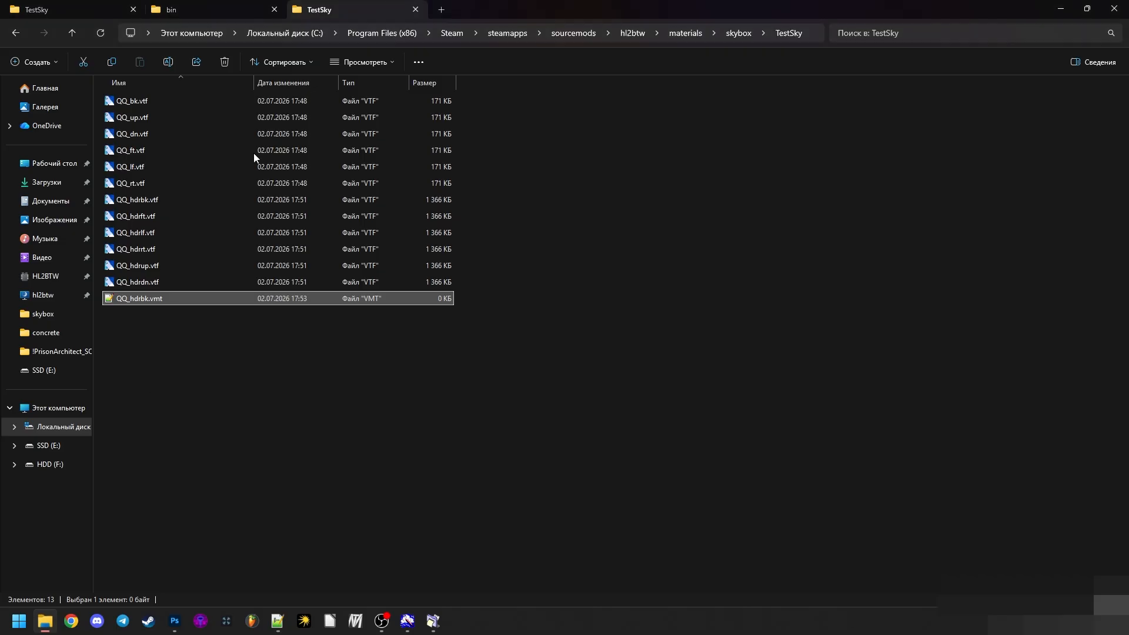
click(130, 200)
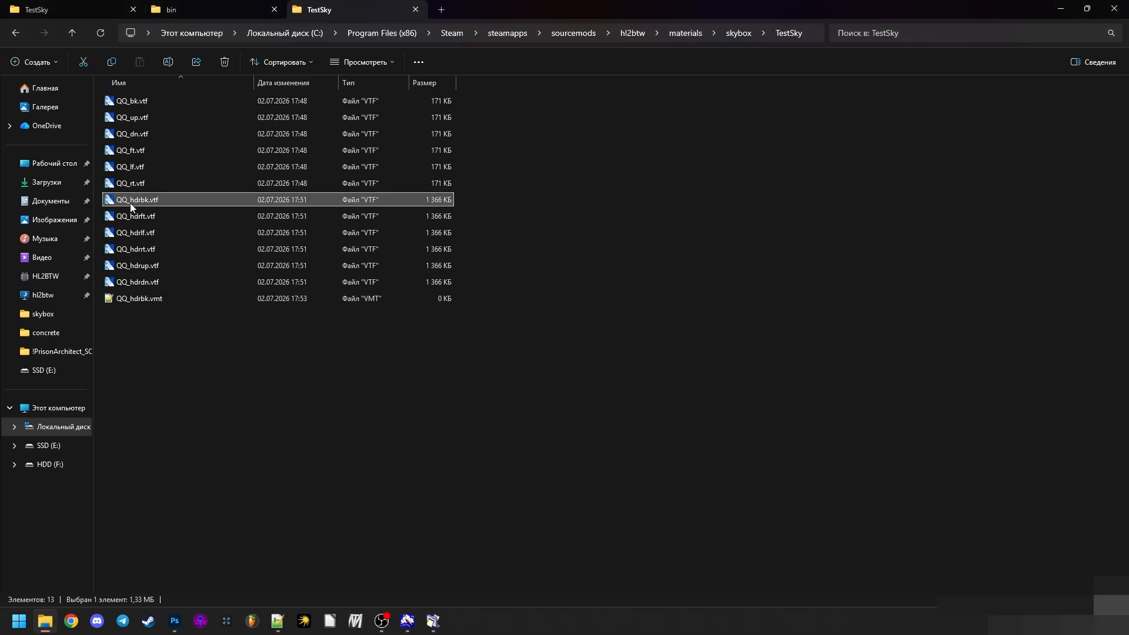
click(137, 104)
key(F2)
key(ctrl+c)
click(211, 381)
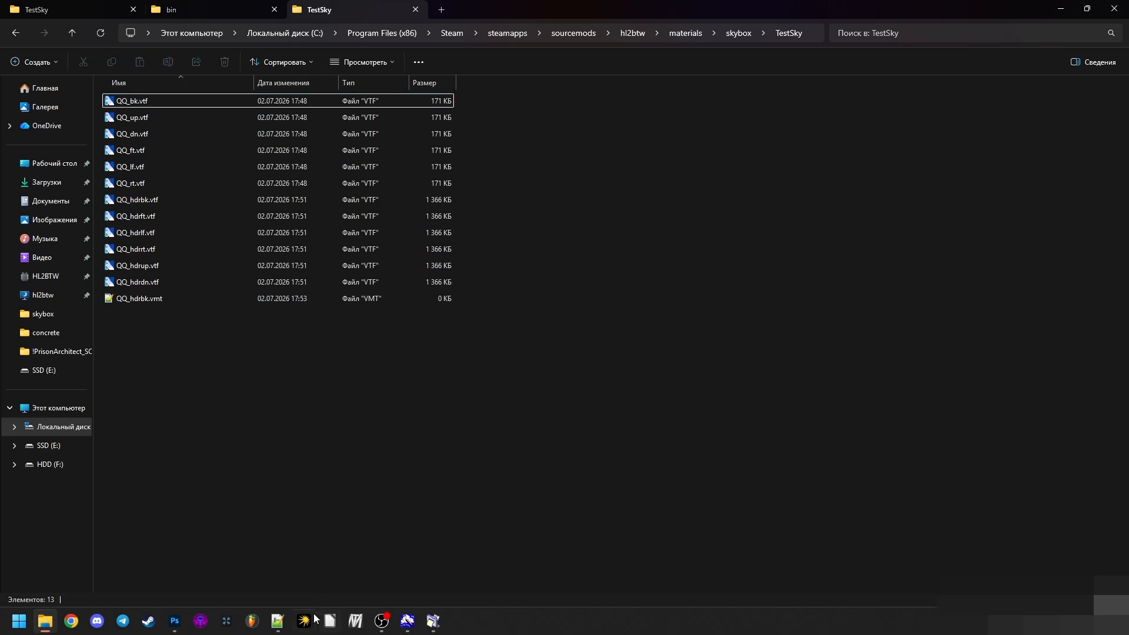
click(278, 621)
double_click(259, 93)
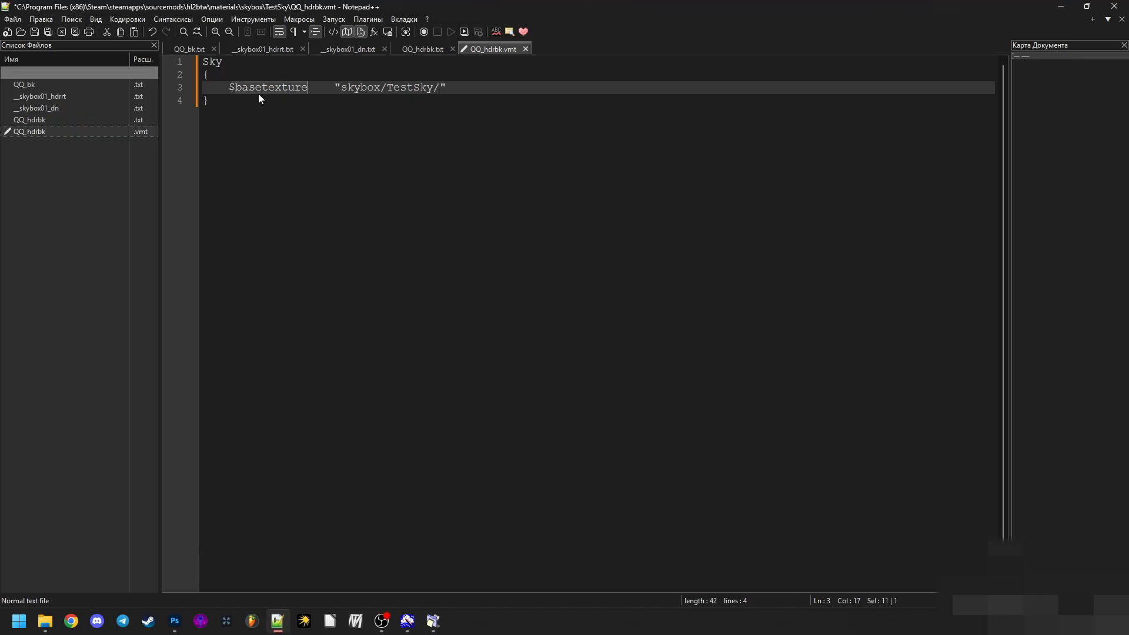
click(440, 91)
key(ctrl+v)
key(Left)
key(Left)
click(45, 621)
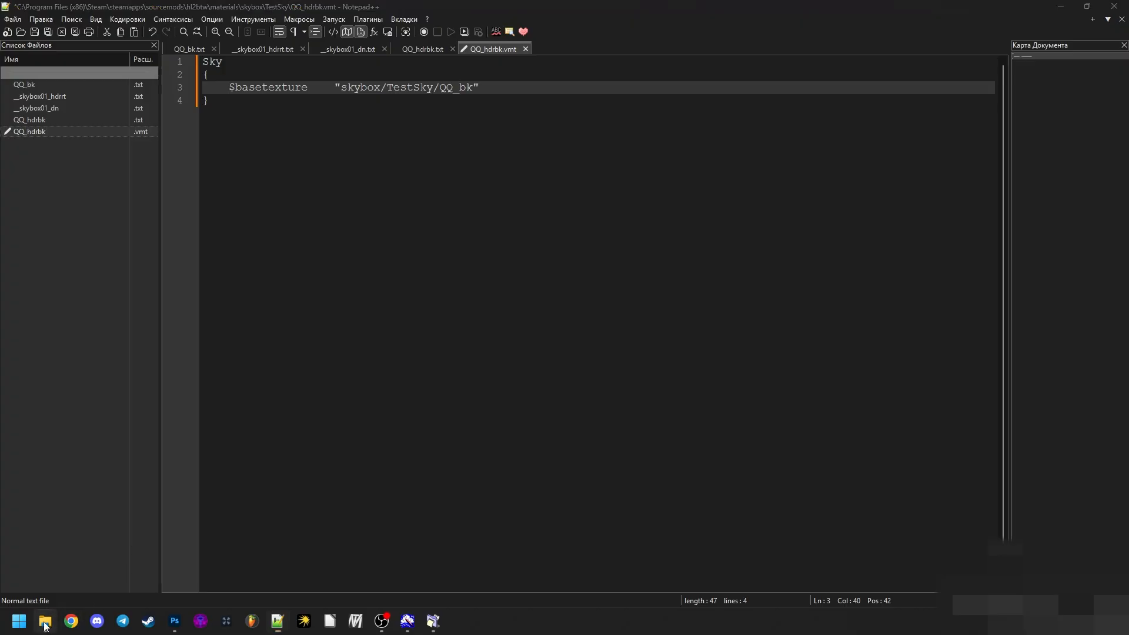
double_click(168, 100)
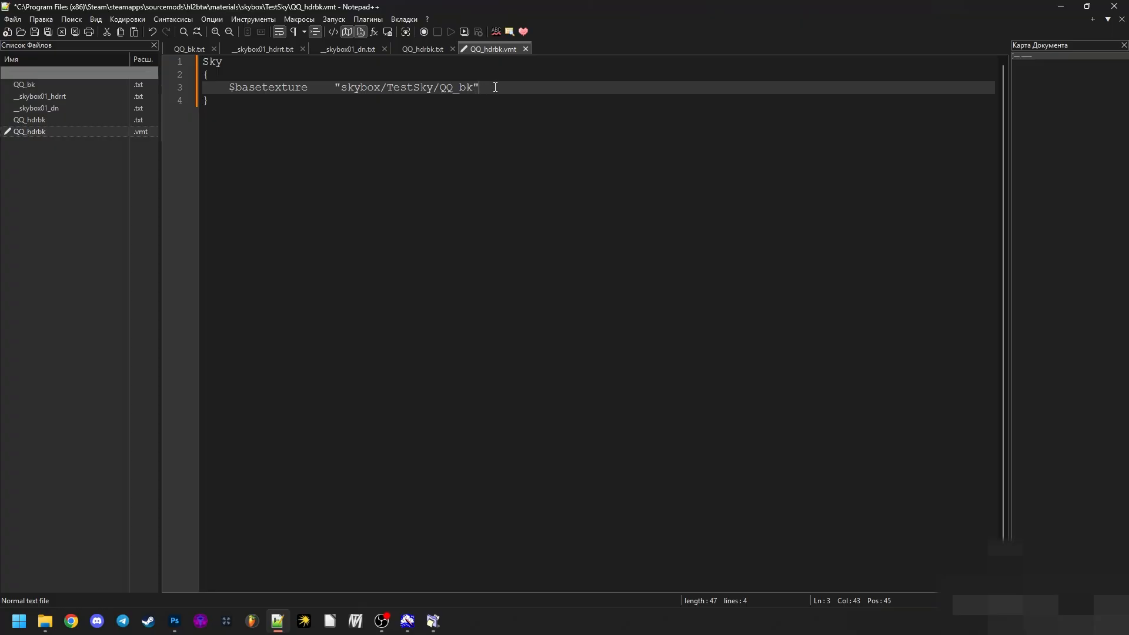
- Add a $hdrcompressedtexture parameter with empty quotes after a blank line below $basetexture
key(Return)
key(Return)
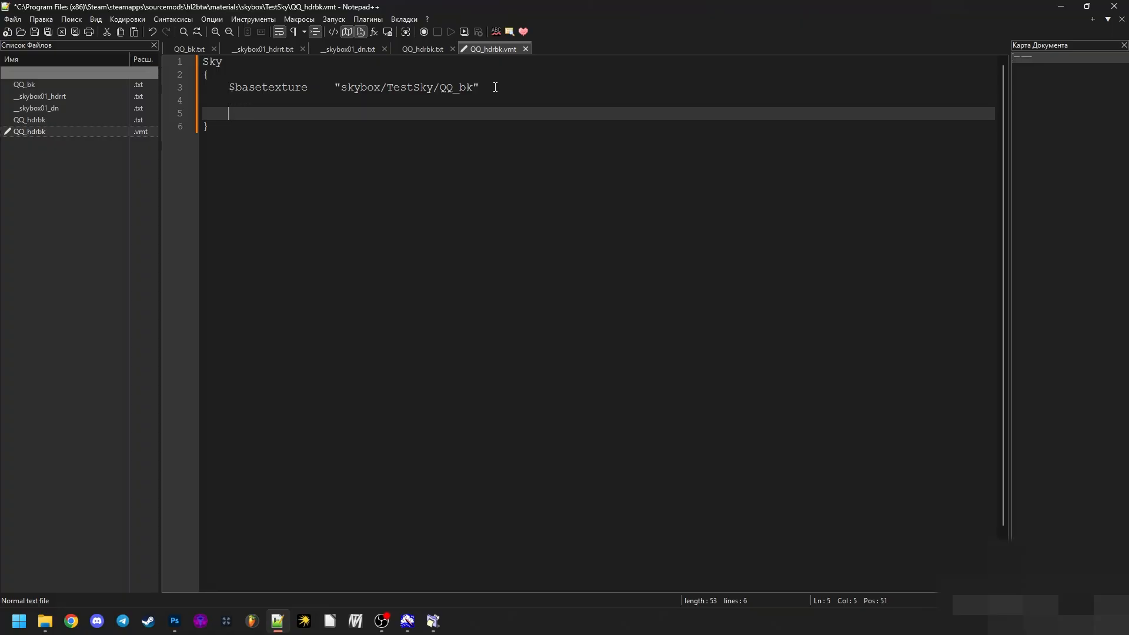
text($ hdr compressedtexture)
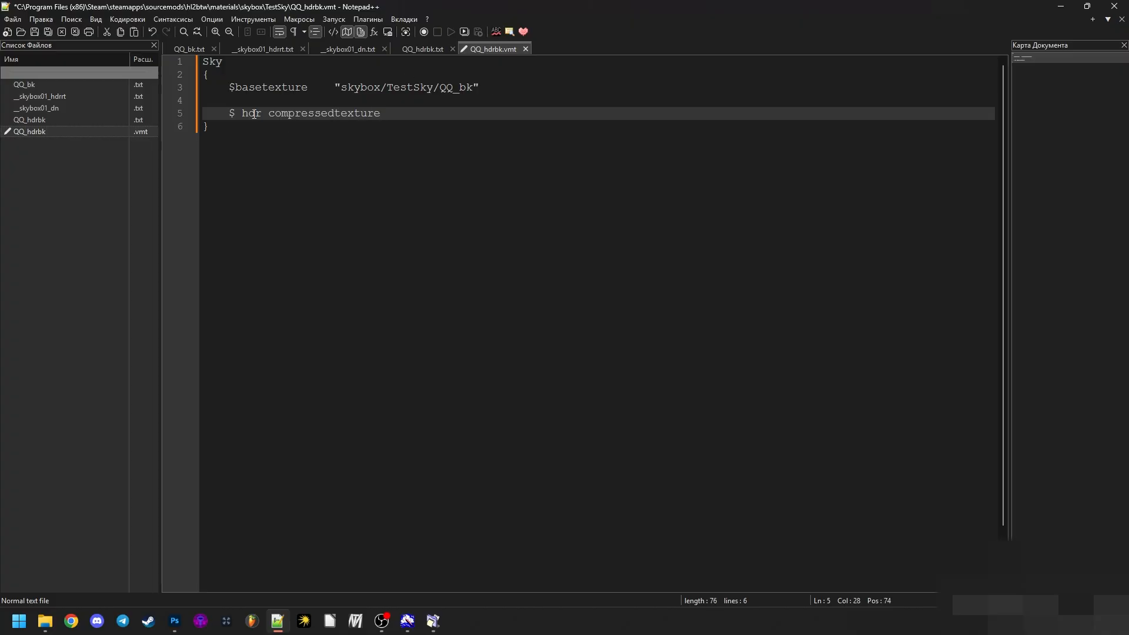
click(268, 113)
key(BackSpace)
key(Left)
key(BackSpace)
key(End)
text("")
- Copy the $basetexture path into the $hdrcompressedtexture quotes and change it to skybox/TestSky/QQ_hdrbk
click(46, 620)
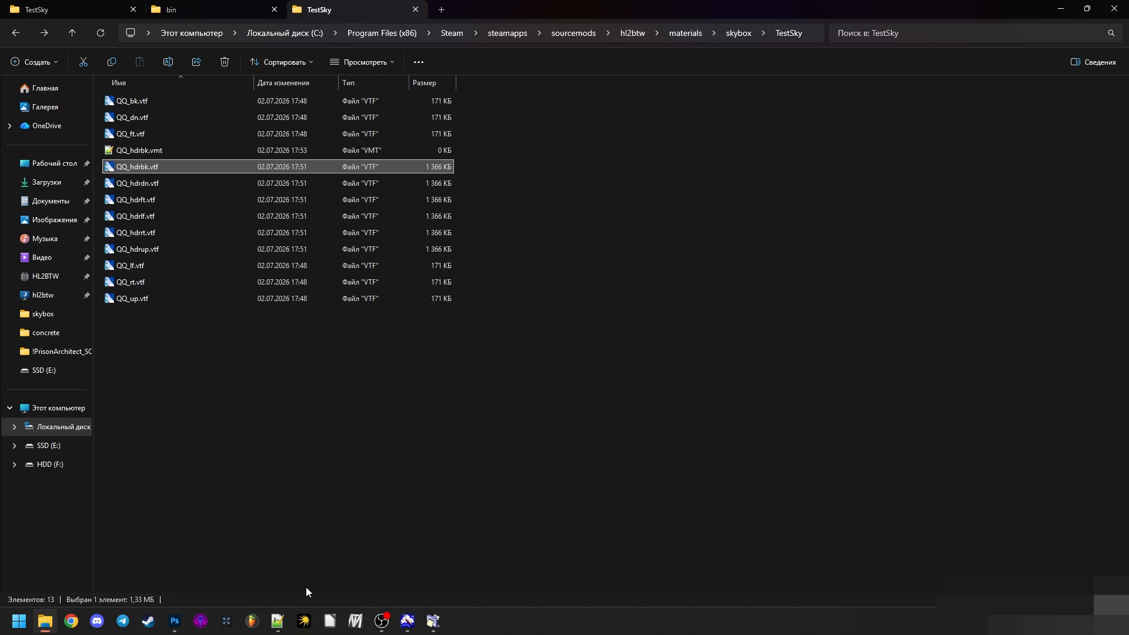
click(278, 621)
click(394, 113)
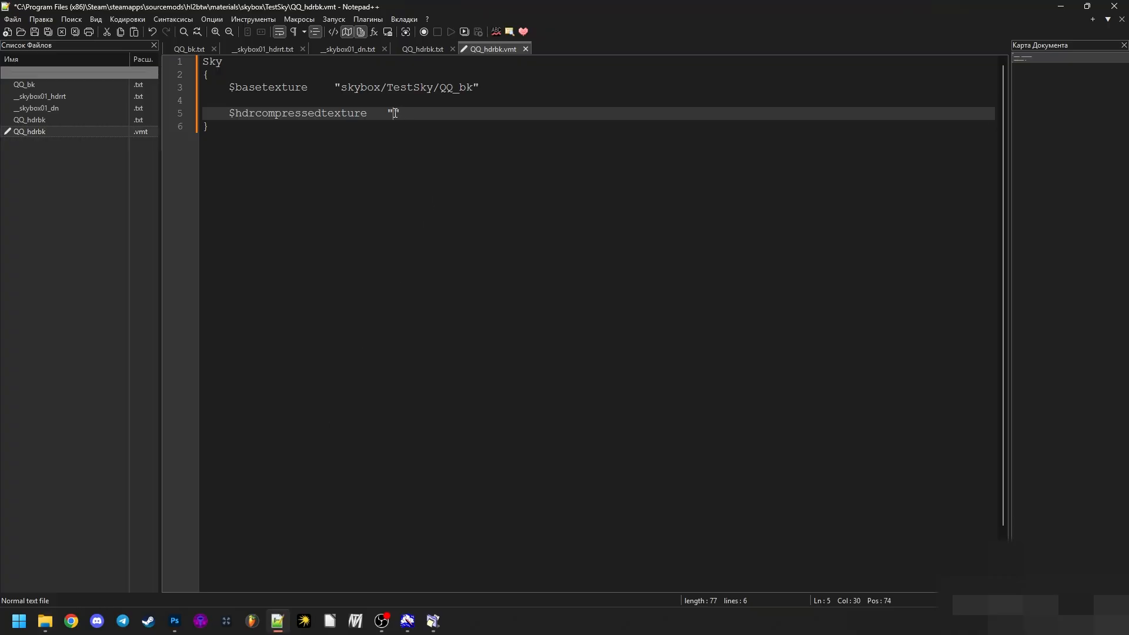
drag(340, 91, 472, 93)
key(ctrl+c)
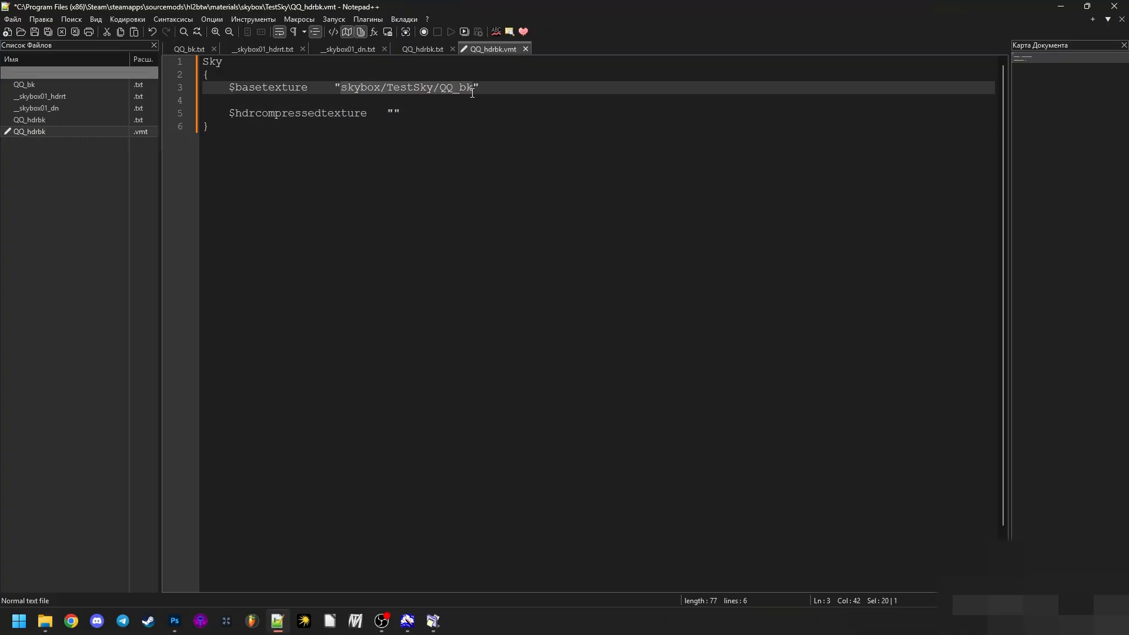
click(393, 113)
key(ctrl+v)
click(511, 113)
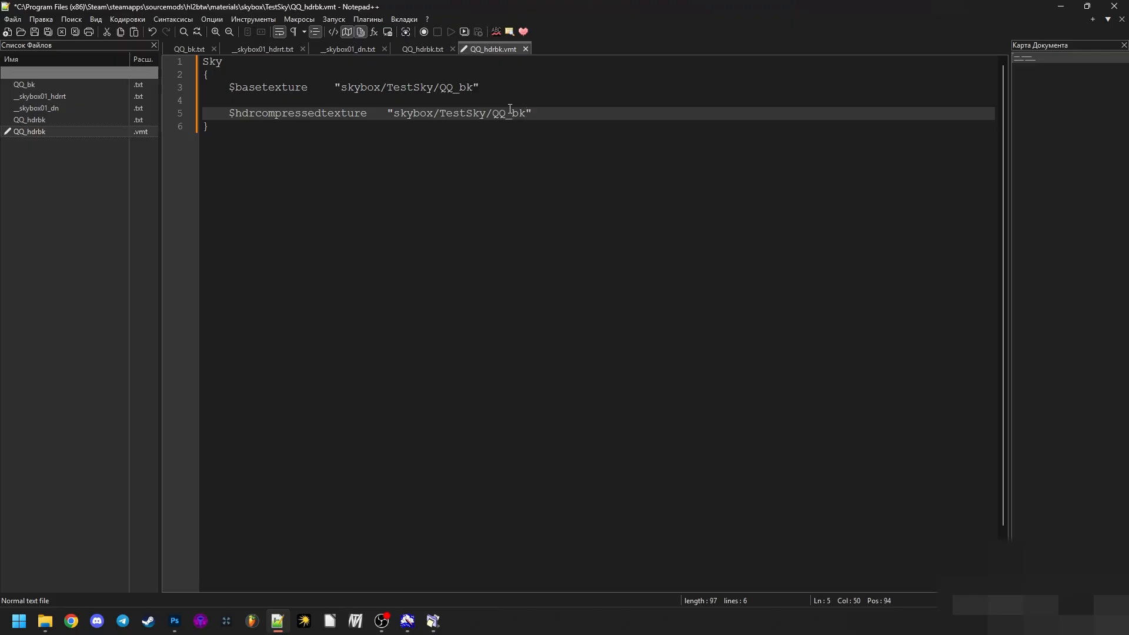
drag(512, 114, 493, 114)
click(515, 116)
text(hdr)
- Add an $ignorez 1 parameter after a blank line below $hdrcompressedtexture
click(602, 113)
key(Return)
key(Return)
text($)
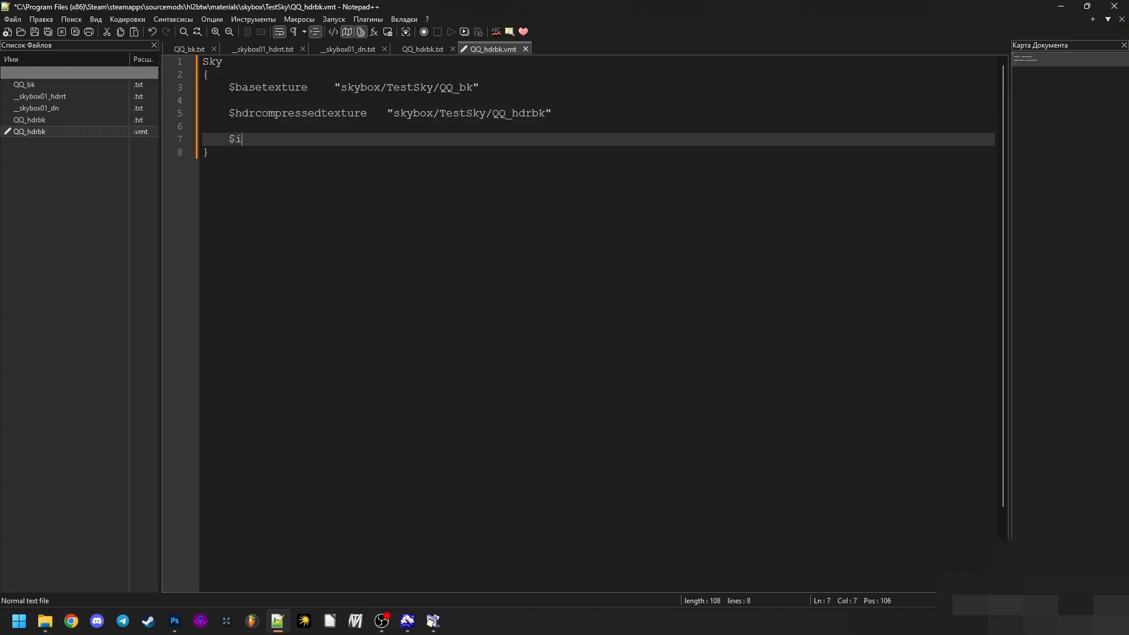
text(ignro)
key(BackSpace)
key(BackSpace)
text(orez 1)
- Add $nofog 1 on the line below $ignorez 1 and save QQ_hdrbk.vmt
drag(295, 140, 229, 139)
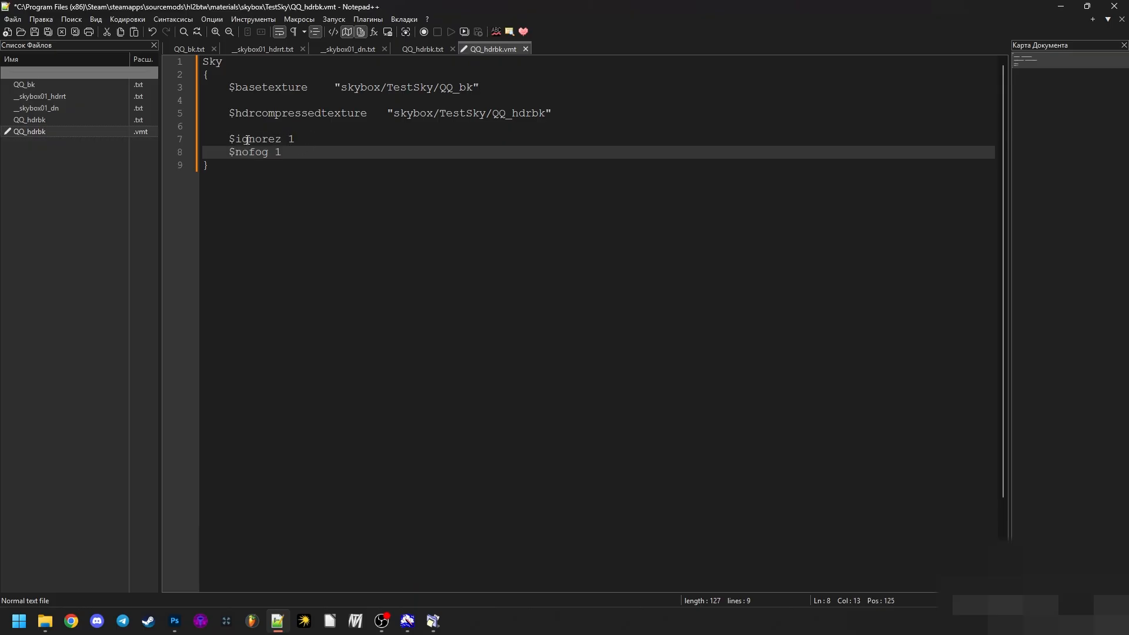
click(277, 140)
click(277, 151)
drag(295, 140, 226, 139)
click(285, 152)
click(284, 171)
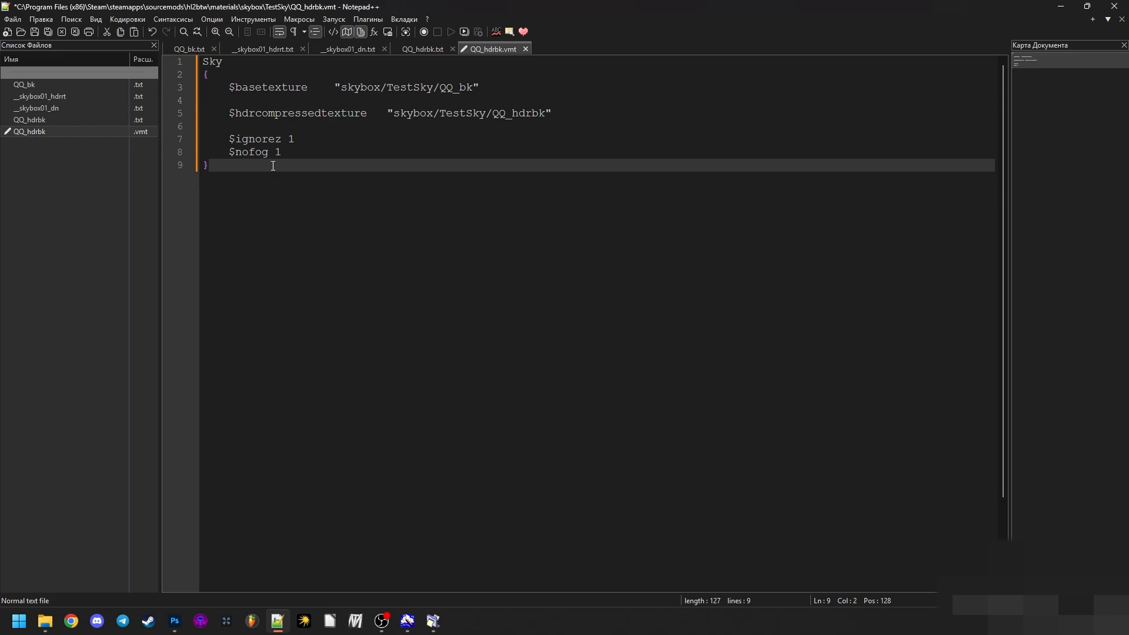
key(ctrl+s)
- Review the finished Sky material text and close QQ_hdrbk.vmt
drag(348, 161, 209, 160)
click(310, 177)
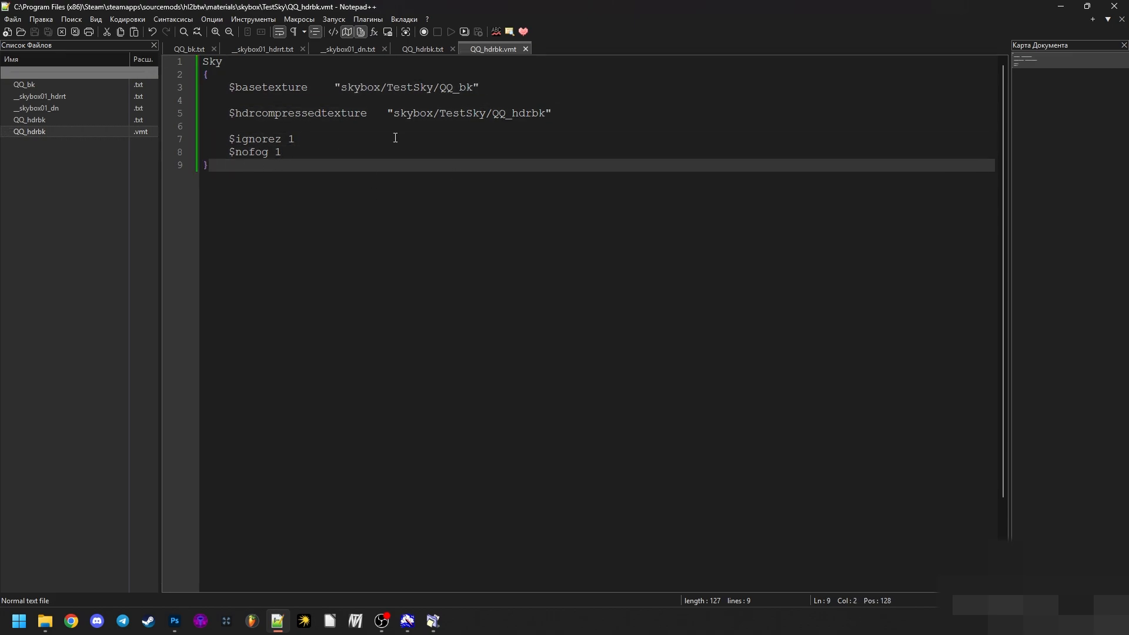
key(ctrl+a)
click(428, 170)
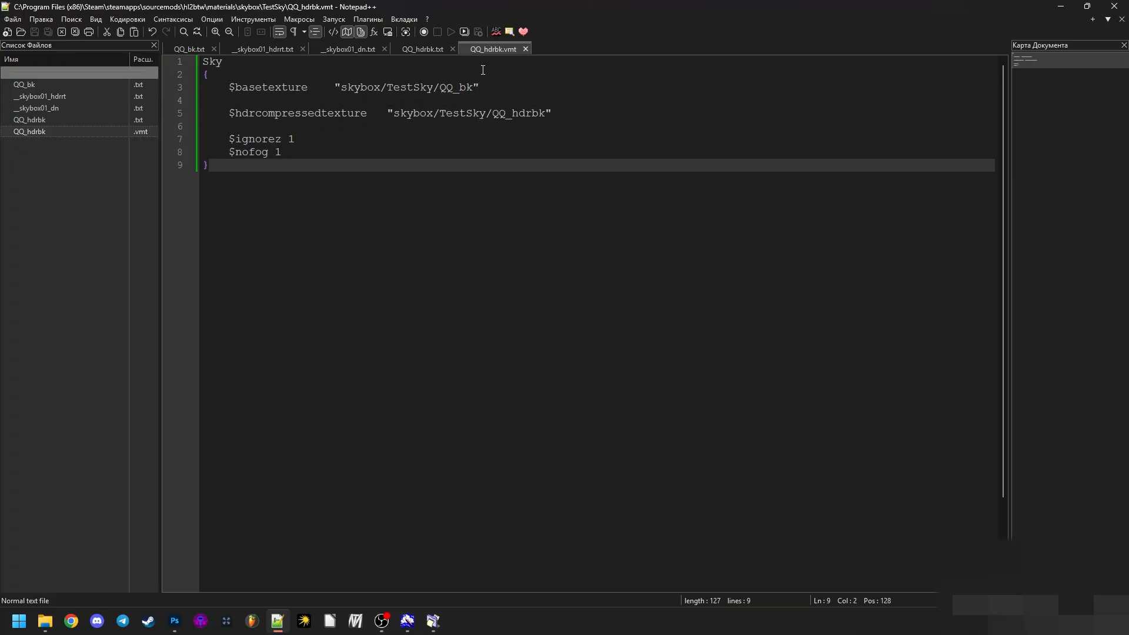
click(525, 49)
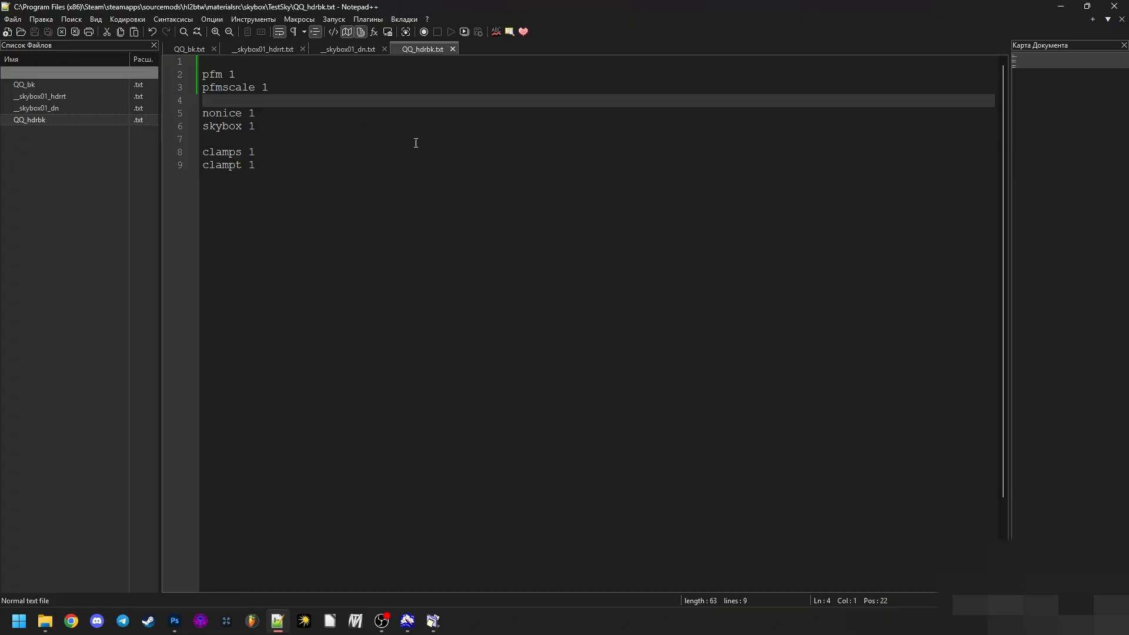
- Make five copies of QQ_hdrbk.vmt in the TestSky folder in File Explorer
click(45, 621)
click(139, 150)
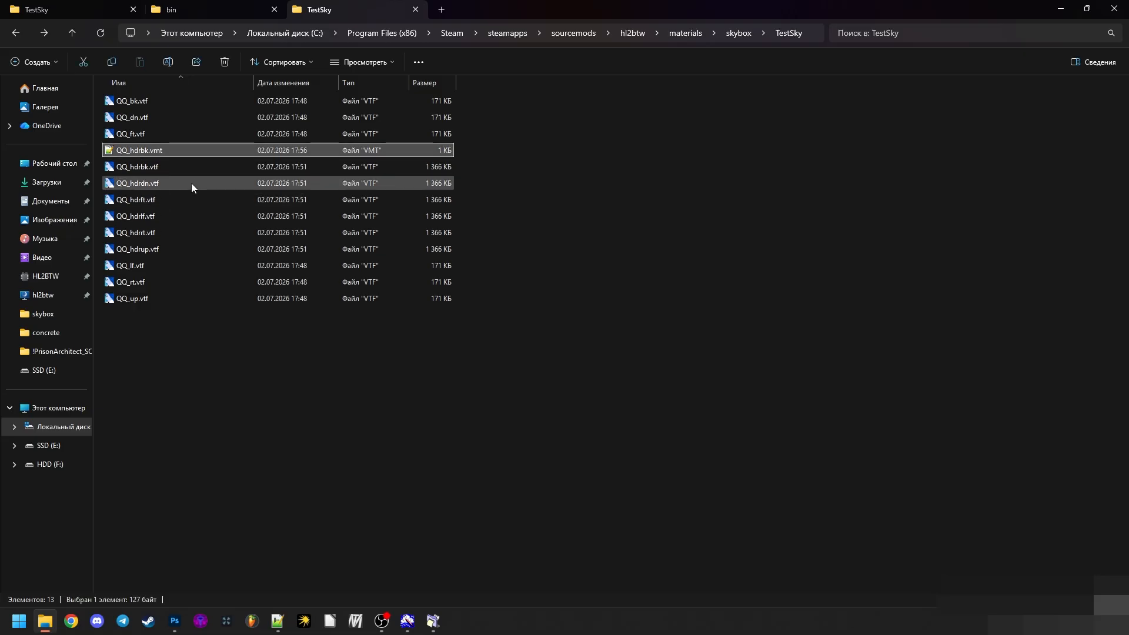
key(ctrl+c)
key(ctrl+v)
key(ctrl+v)
key(ctrl+v)
key(ctrl+v)
key(ctrl+v)
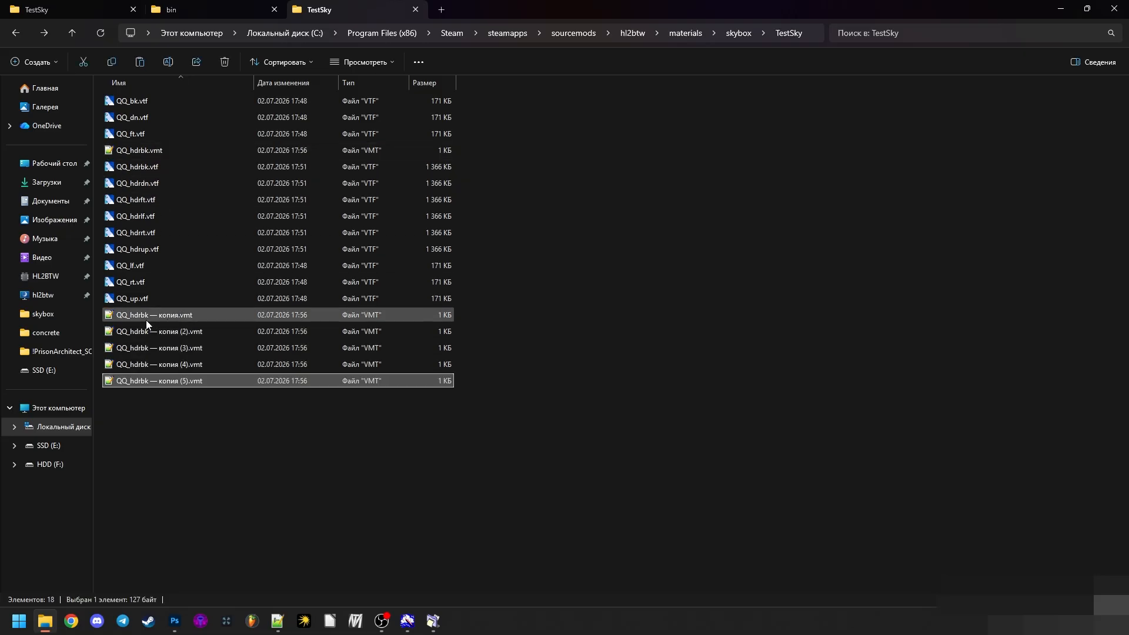
- Rename copies 5, 4 and 3 of the material as QQ_hdrft.vmt, QQ_hdrrt.vmt and QQ_hdrlf.vmt
key(F2)
text(QQ_hdrft)
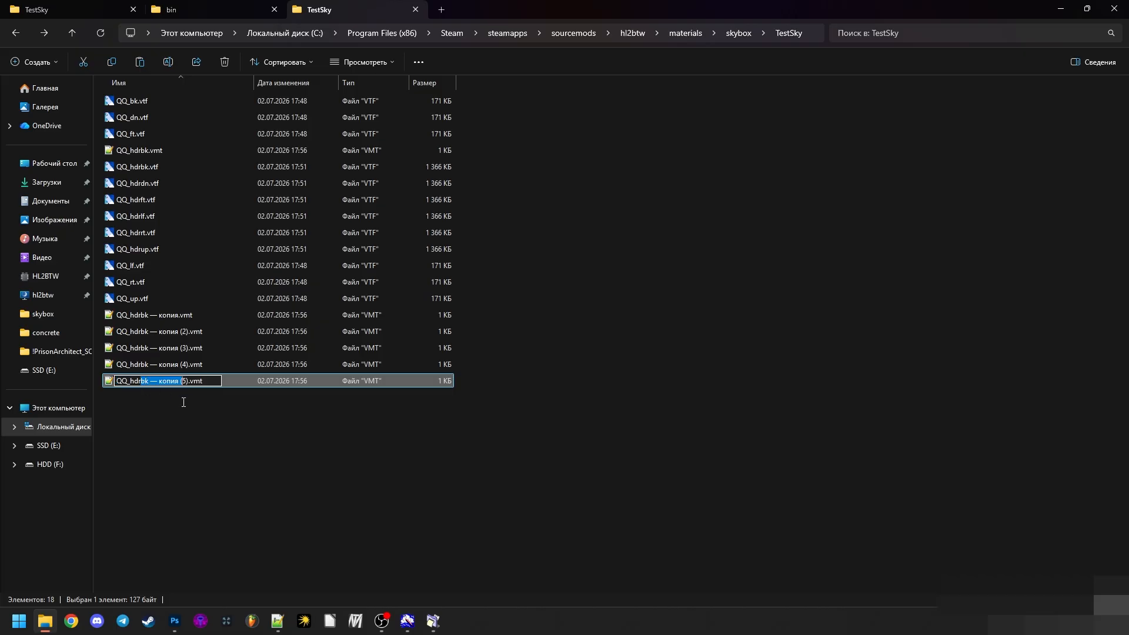
key(Return)
key(Up)
key(F2)
text(QQ_hdrrt)
click(153, 351)
key(F2)
text(QQ_hdrlf)
- Rename the two remaining material copies as QQ_hdrup.vmt and QQ_hdrdn.vmt
click(147, 334)
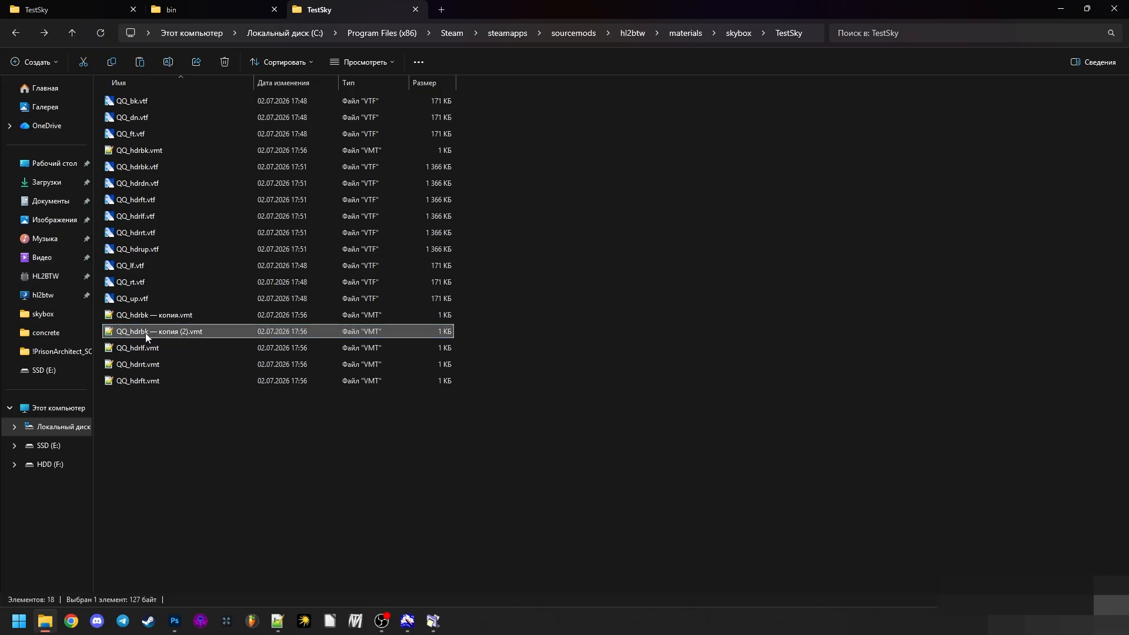
key(F2)
text(QQ_hdrup)
click(147, 317)
key(F2)
- Sort the TestSky files by type and open all six VMT files in Notepad++
click(181, 182)
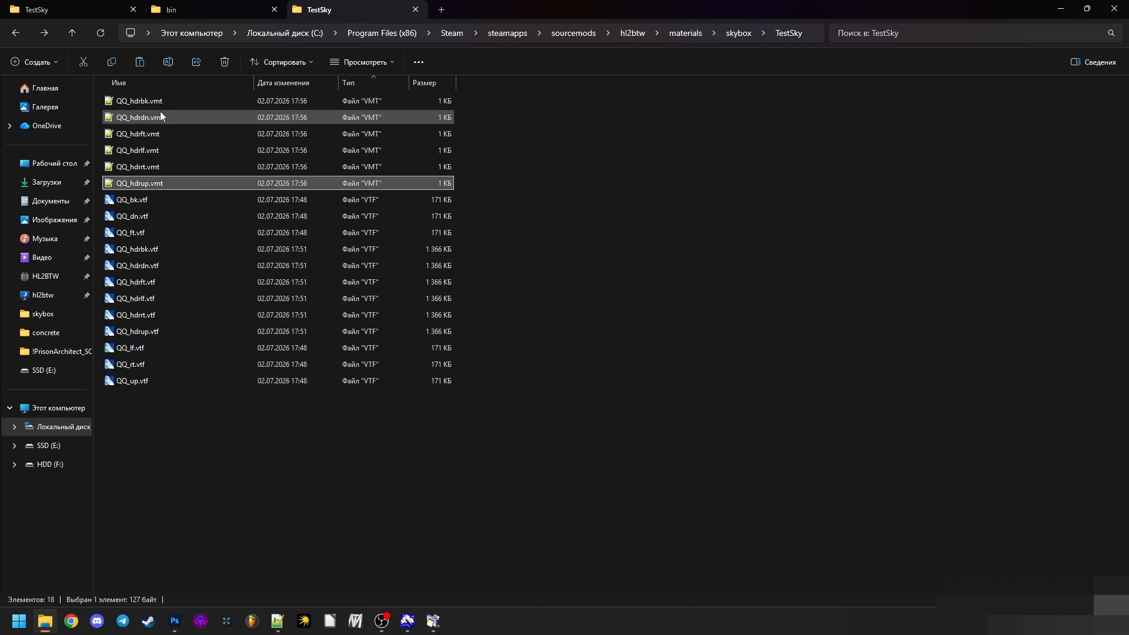
shift+click(156, 101)
drag(156, 101, 275, 534)
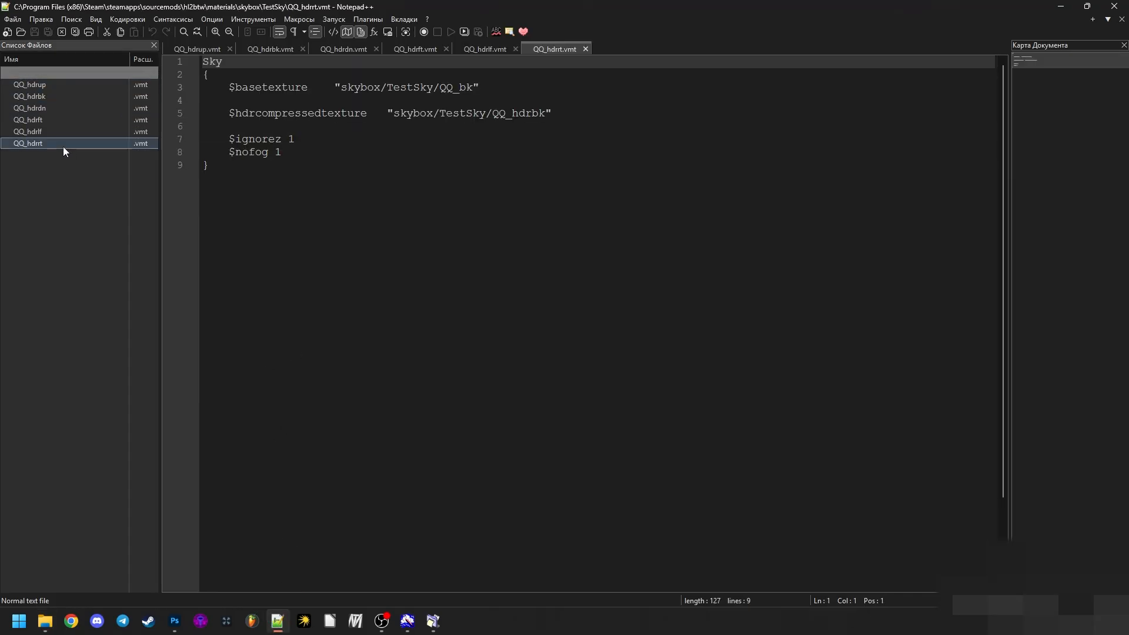
- Change the bk suffix to rt in both texture paths of QQ_hdrrt.vmt
drag(459, 88, 473, 94)
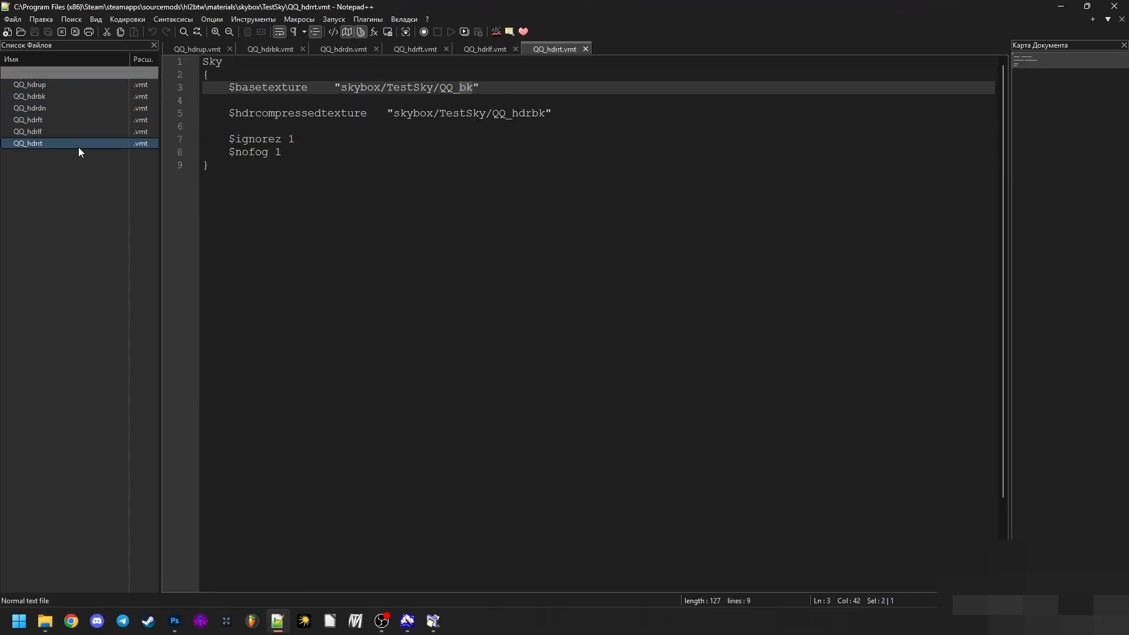
text(rt)
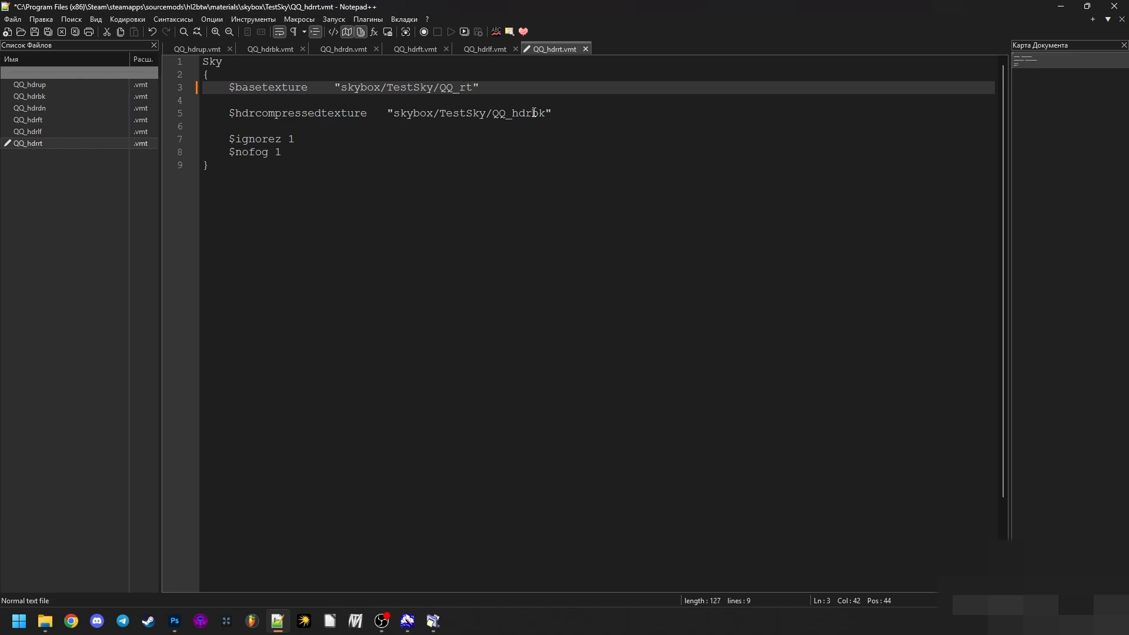
drag(531, 115, 543, 115)
text(rt)
- Change the bk suffix to lf in both texture paths of QQ_hdrlf.vmt
click(38, 136)
drag(459, 88, 473, 88)
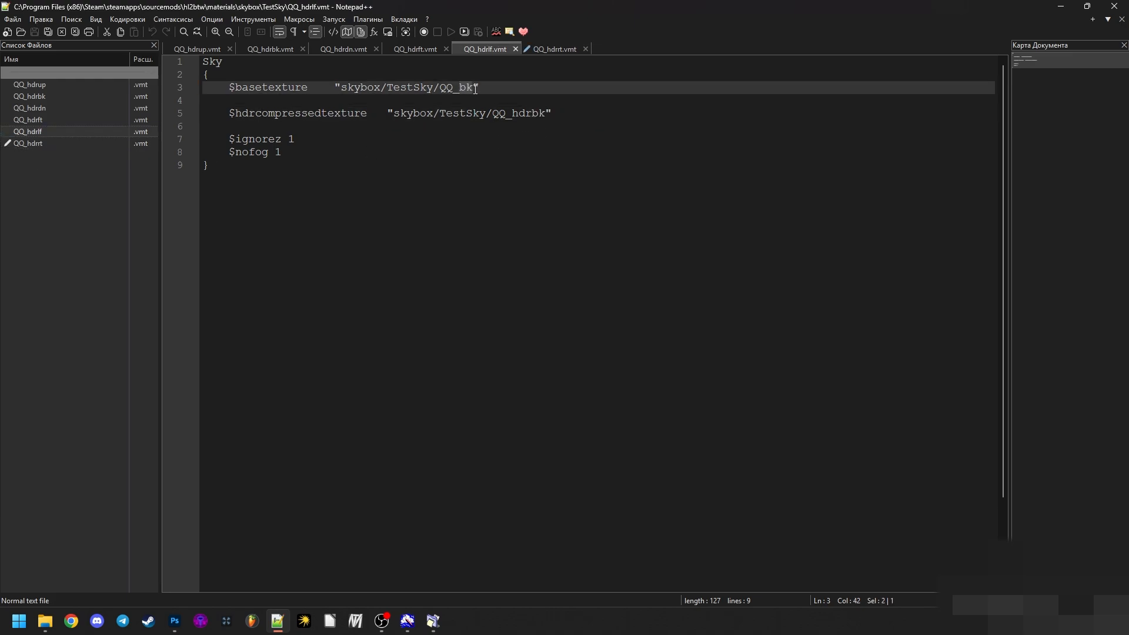
text(lf)
drag(531, 114, 545, 115)
text(lf)
- Replace bk in the texture paths with ft in QQ_hdrft.vmt and with dn in QQ_hdrdn.vmt
click(71, 120)
text(ft)
drag(459, 87, 473, 88)
click(35, 109)
text(dn)
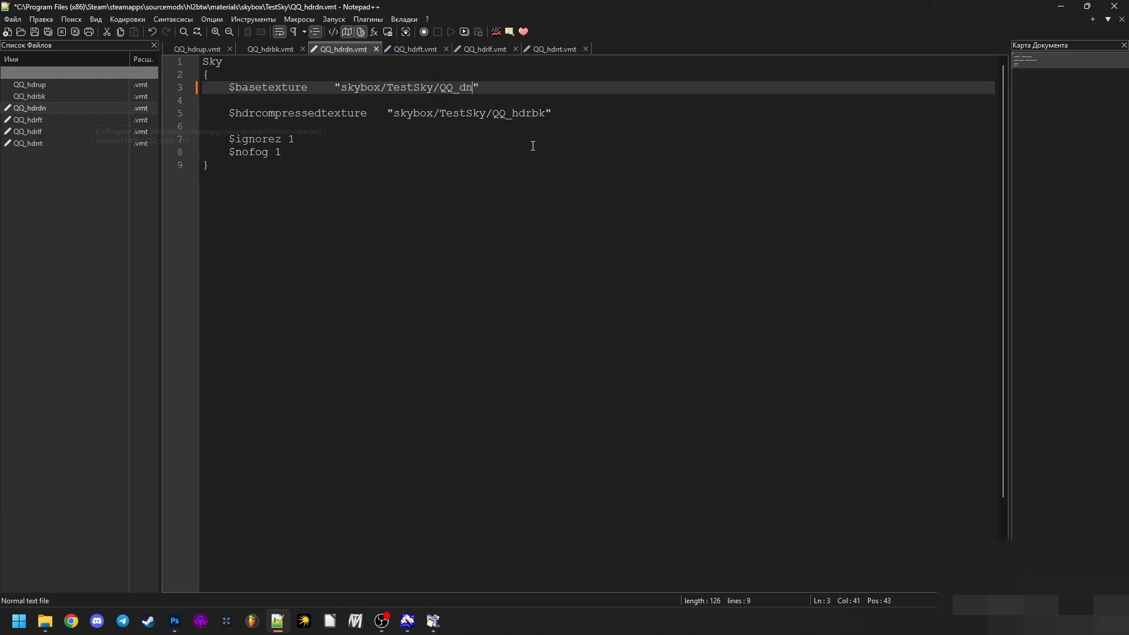
drag(531, 114, 544, 114)
- Change the bk suffix to up in both texture paths of QQ_hdrup.vmt
click(35, 84)
drag(460, 88, 474, 89)
text(up)
drag(531, 114, 544, 115)
text(up)
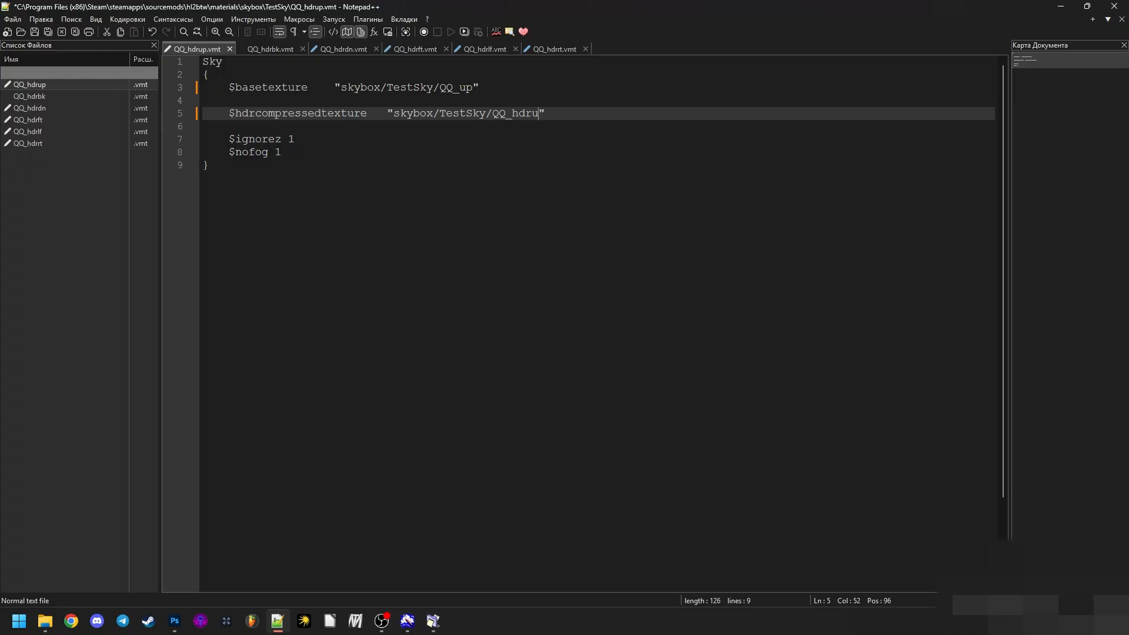
click(493, 185)
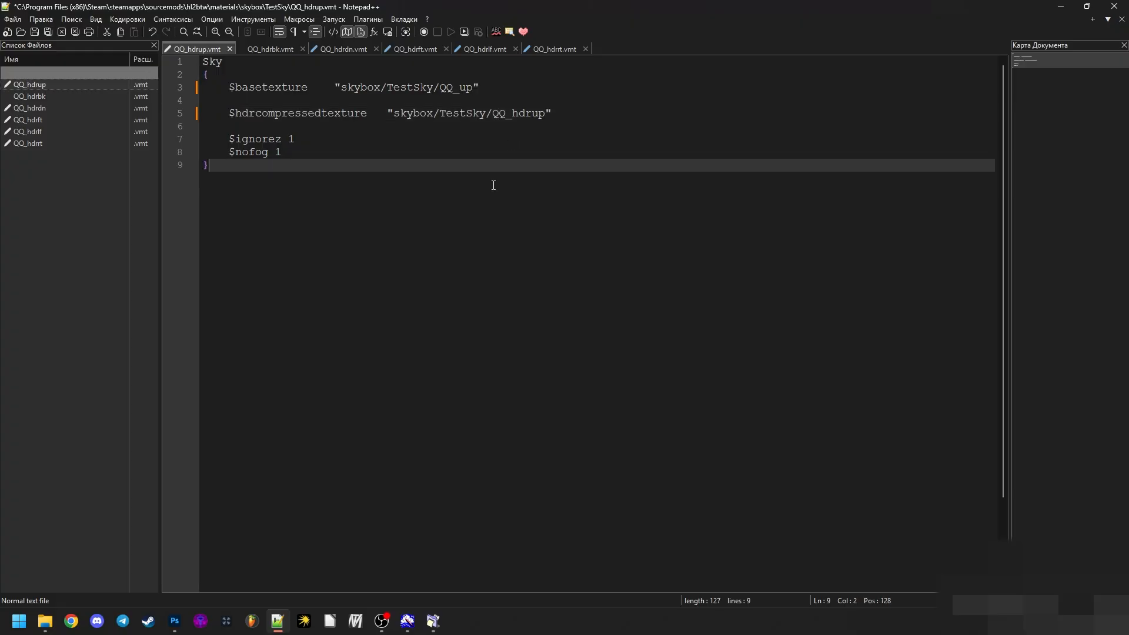
- Check the contents of QQ_hdrbk.vmt and the VMT and VTF files in the TestSky folder
click(78, 97)
click(39, 622)
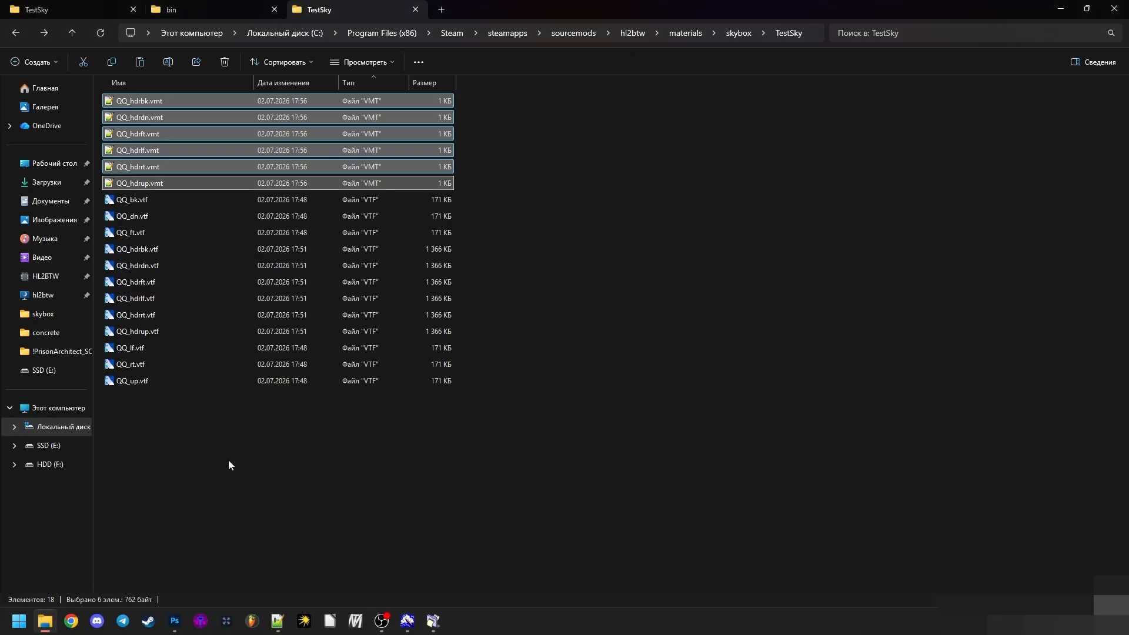
click(368, 436)
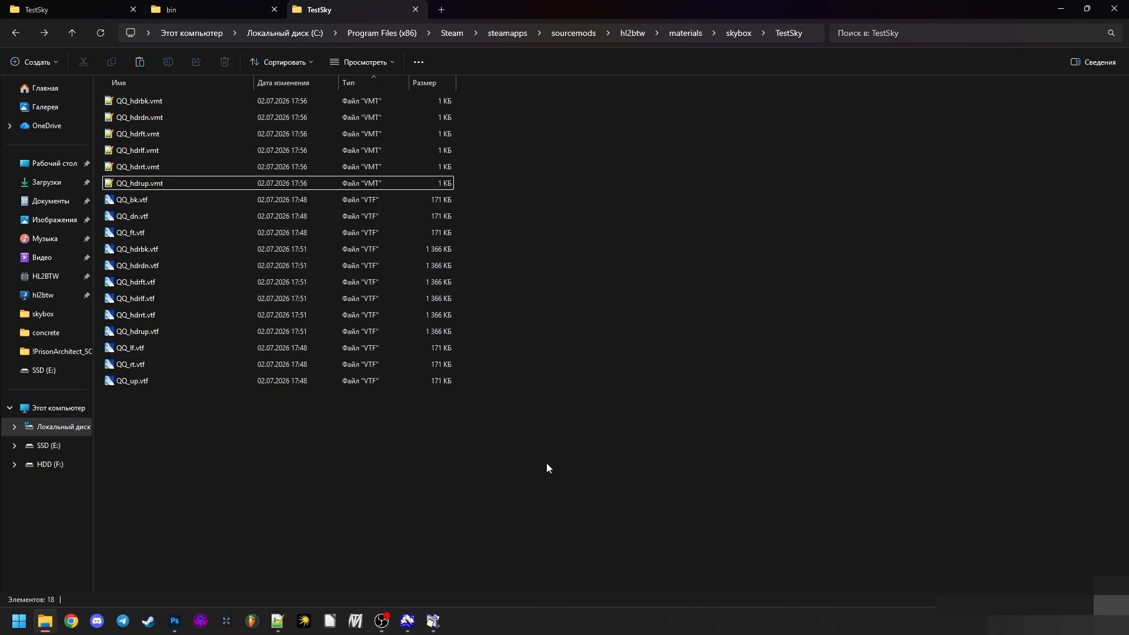
drag(529, 506, 178, 85)
- Save all six open QQ VMT files in Notepad++, close them and return to the TestSky folder
click(277, 621)
drag(82, 215, 23, 76)
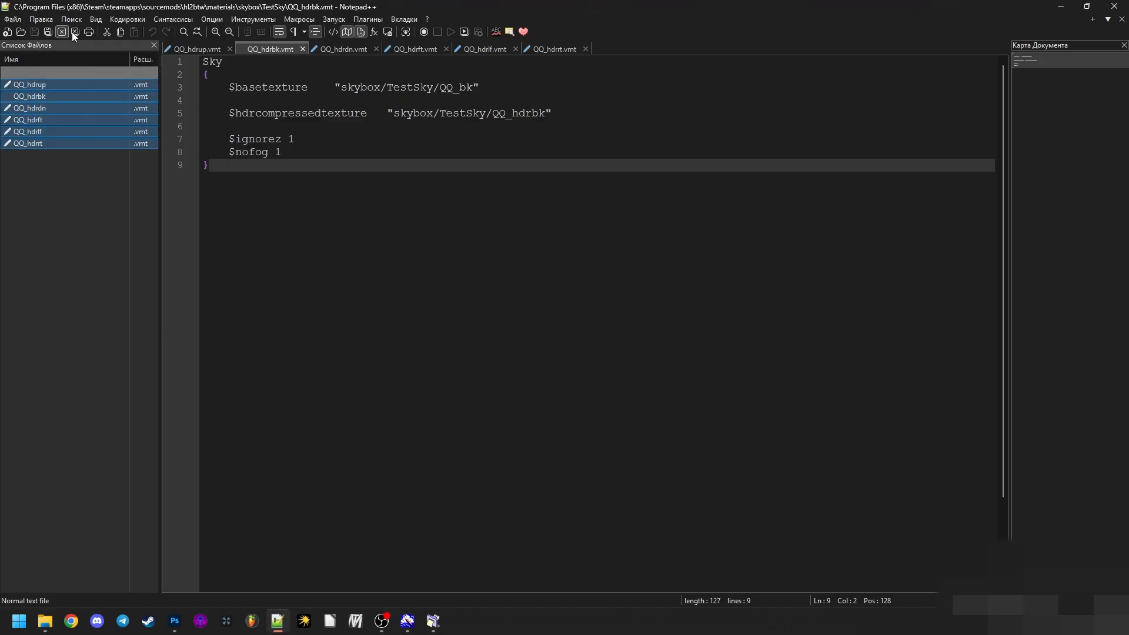
click(48, 33)
right_click(107, 86)
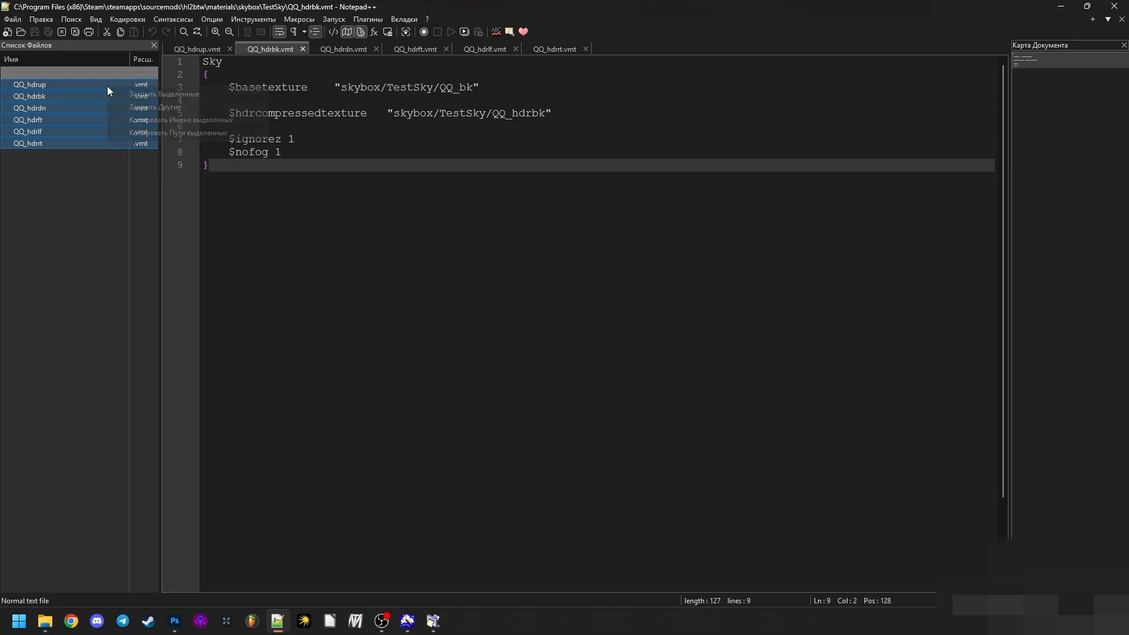
click(121, 94)
click(268, 619)
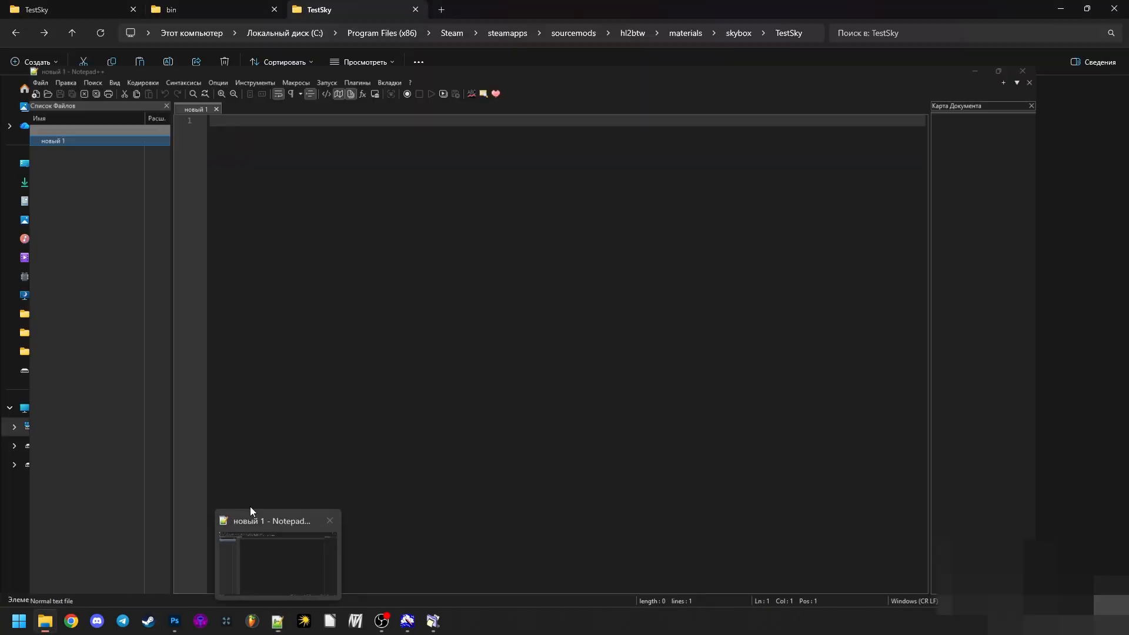
- Load all VMT and VTF files from the TestSky folder into ReNamer and choose the Replace rule type
drag(316, 502, 159, 94)
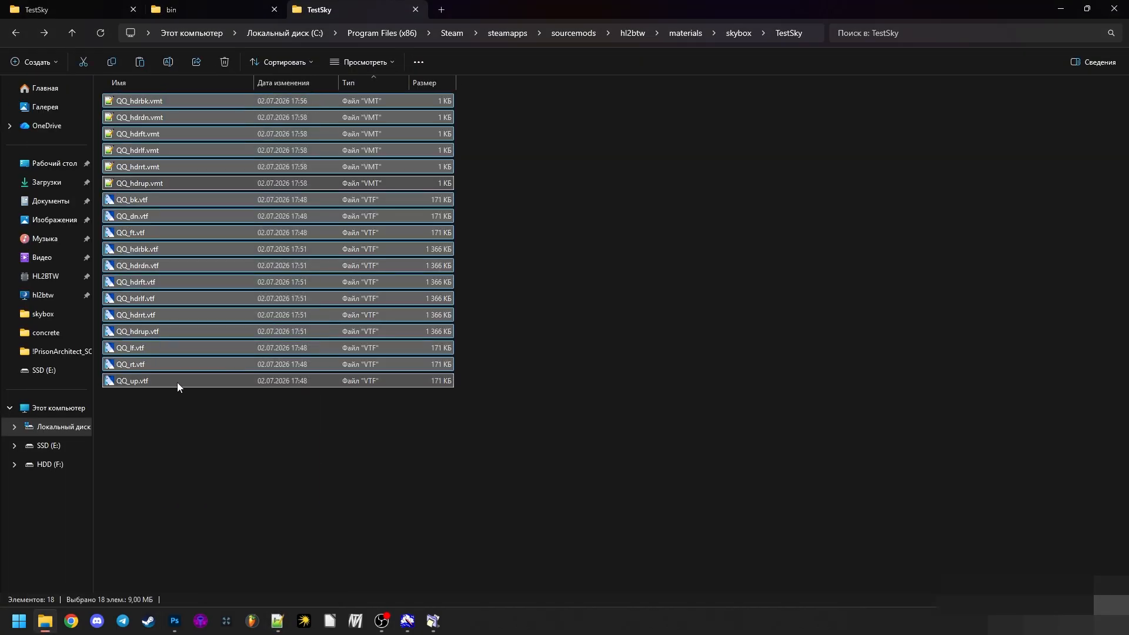
drag(180, 379, 685, 385)
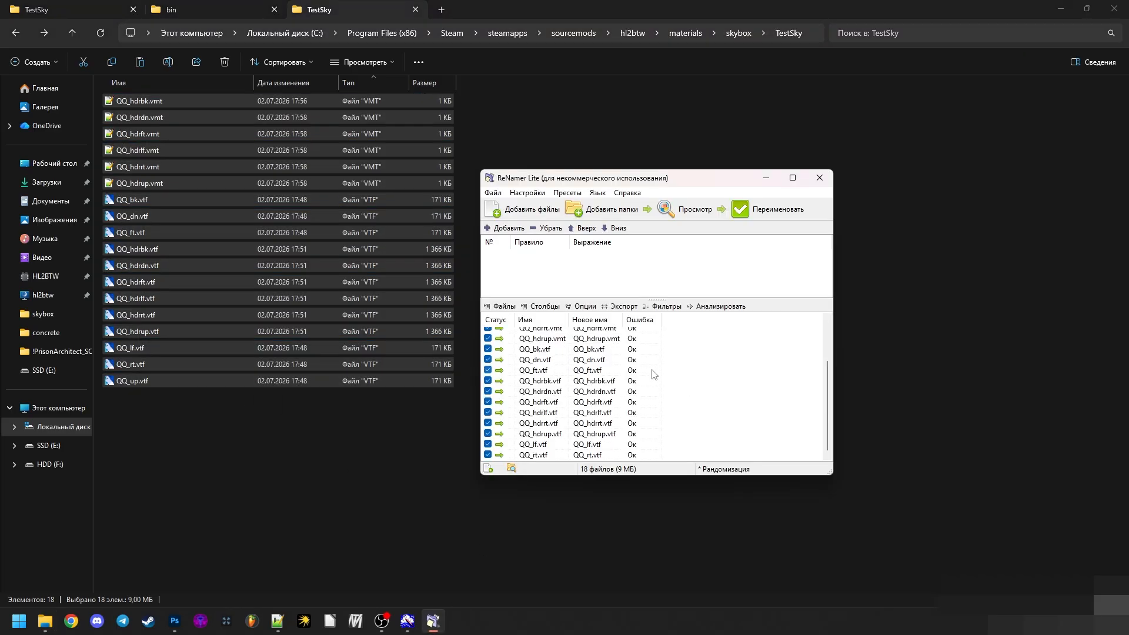
click(501, 228)
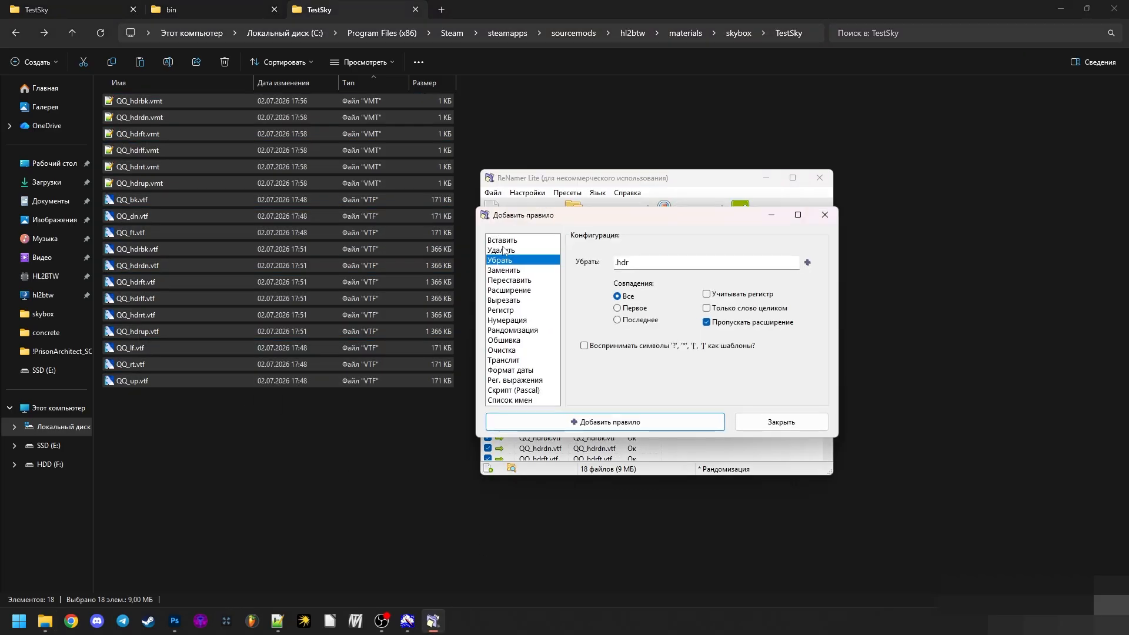
click(526, 250)
click(524, 278)
click(527, 272)
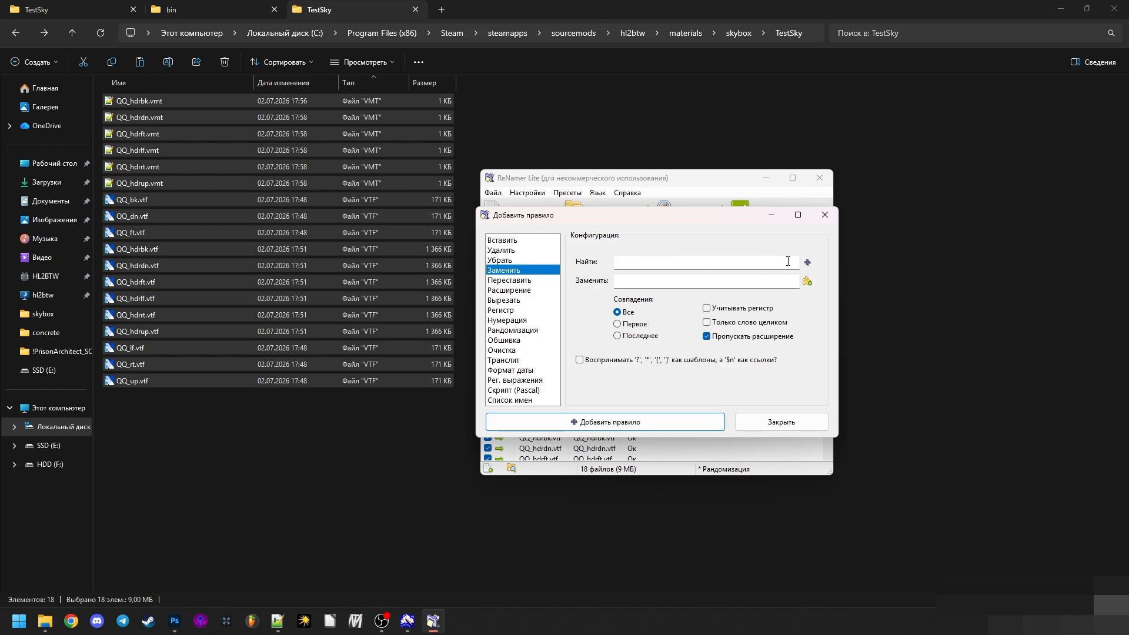
click(825, 218)
click(609, 331)
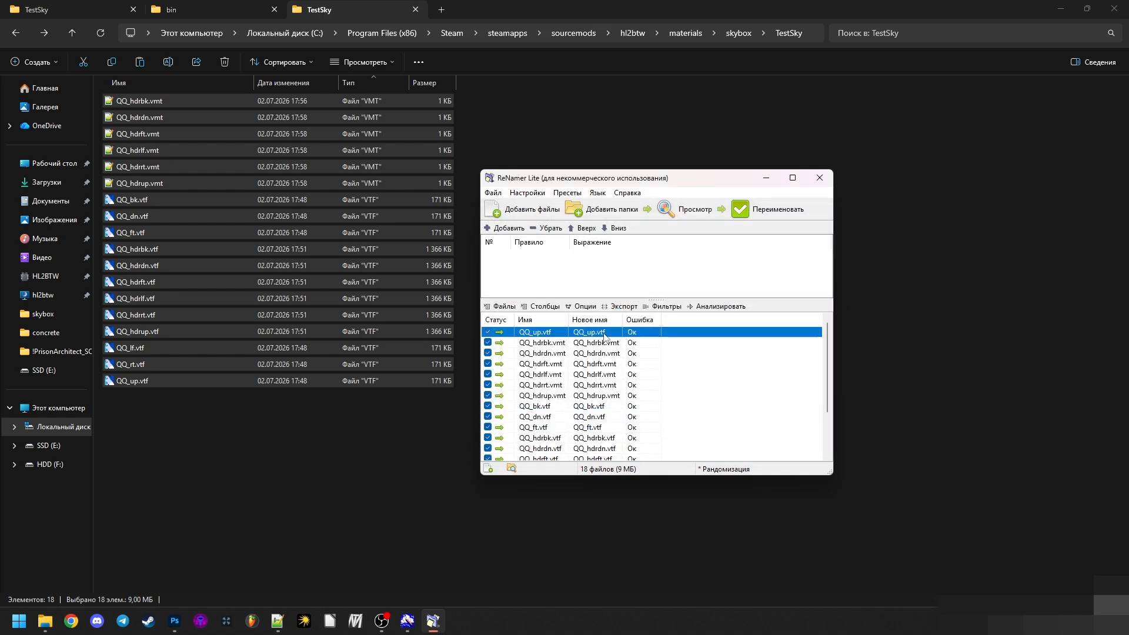
- Add a Replace rule that changes every QQ_ to ClearSky01_ while skipping the extension
click(507, 229)
drag(642, 262, 629, 269)
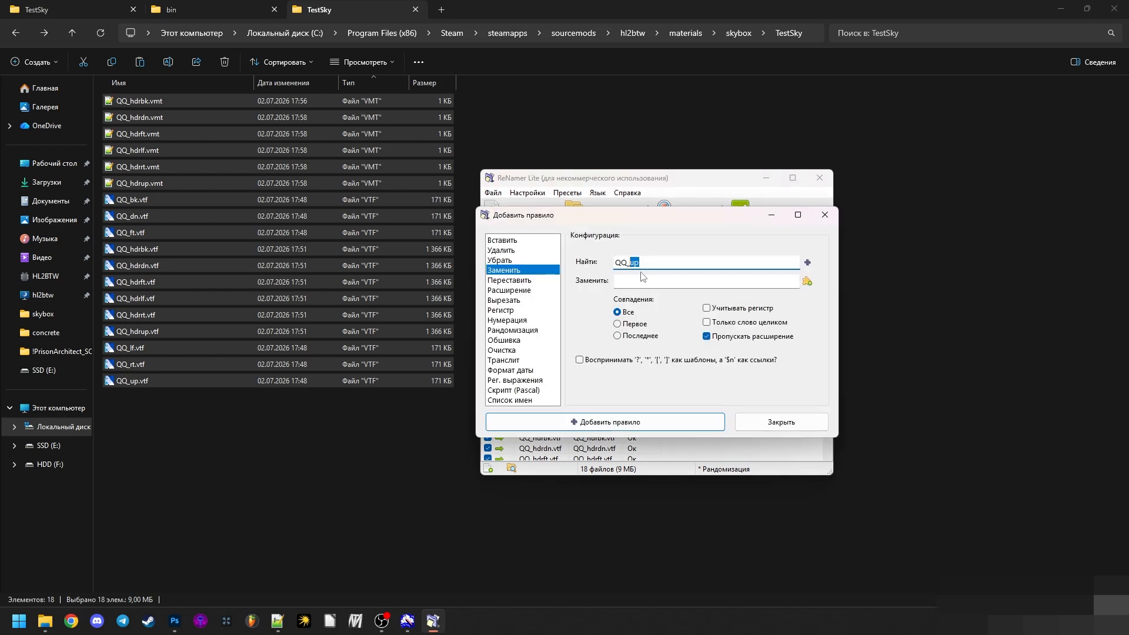
click(640, 282)
drag(574, 219, 586, 242)
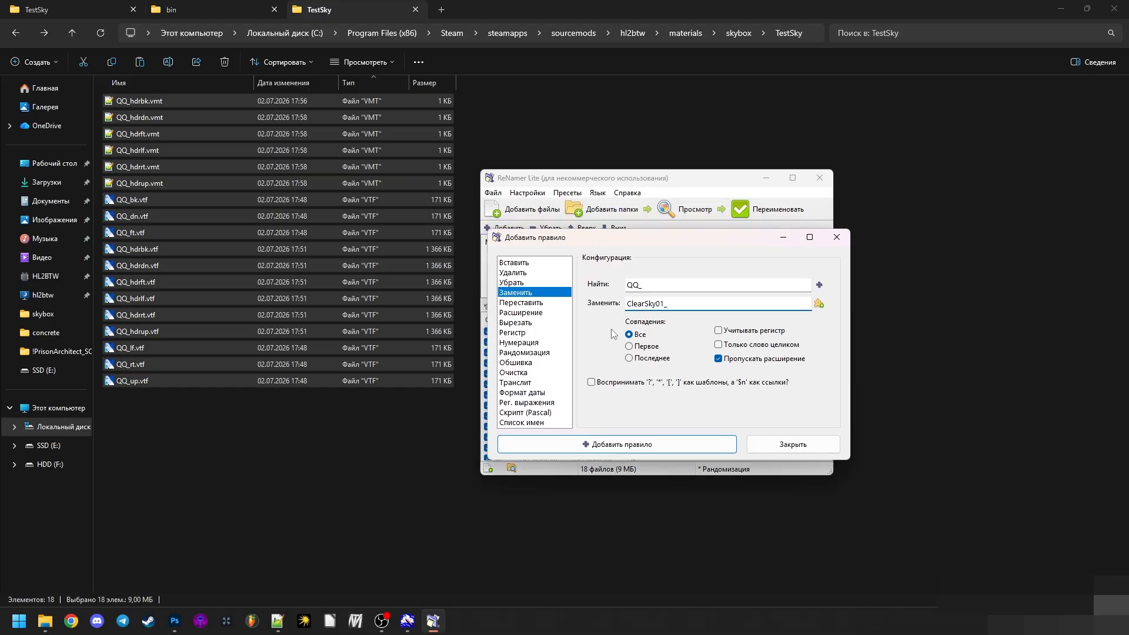
click(670, 450)
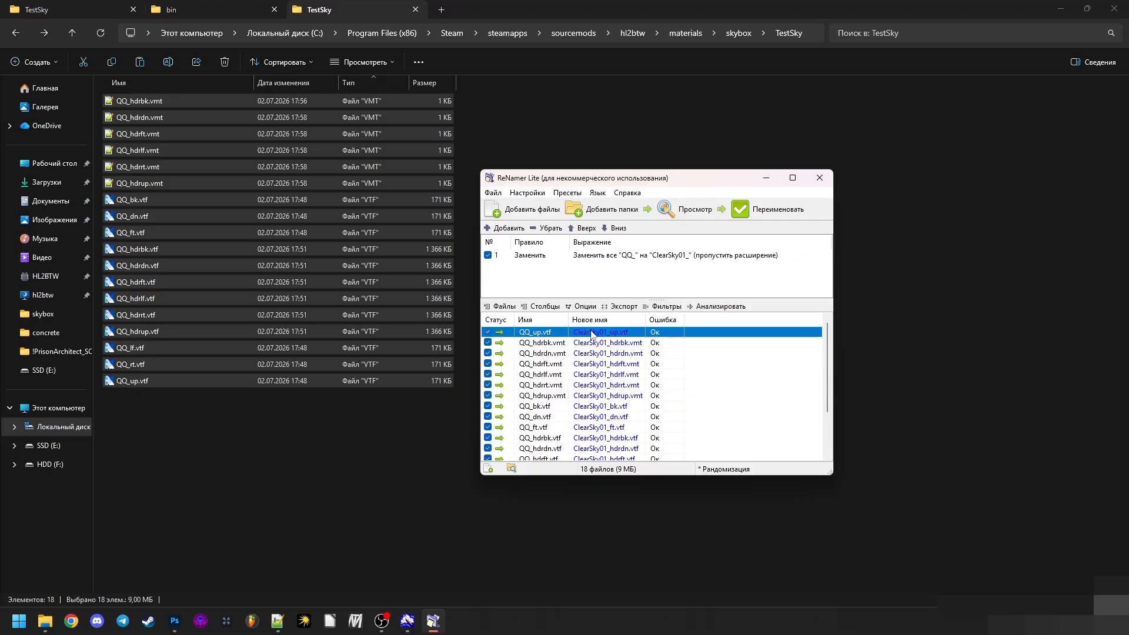
- Review the previewed ClearSky01_ names and rename all listed files
scroll(629, 393, down, 2)
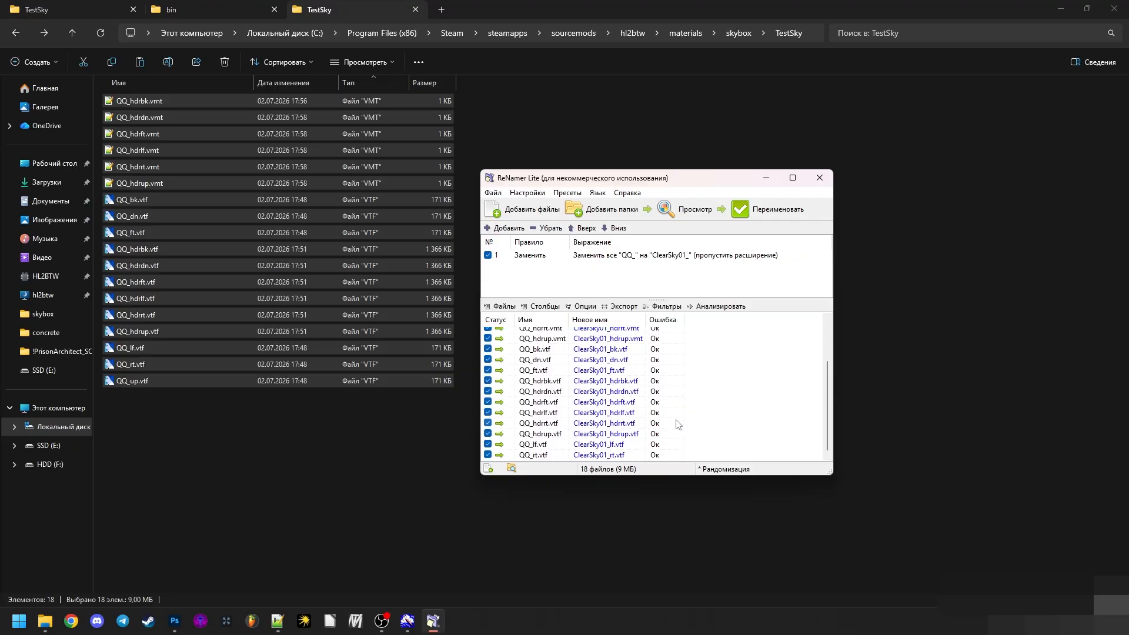
click(616, 392)
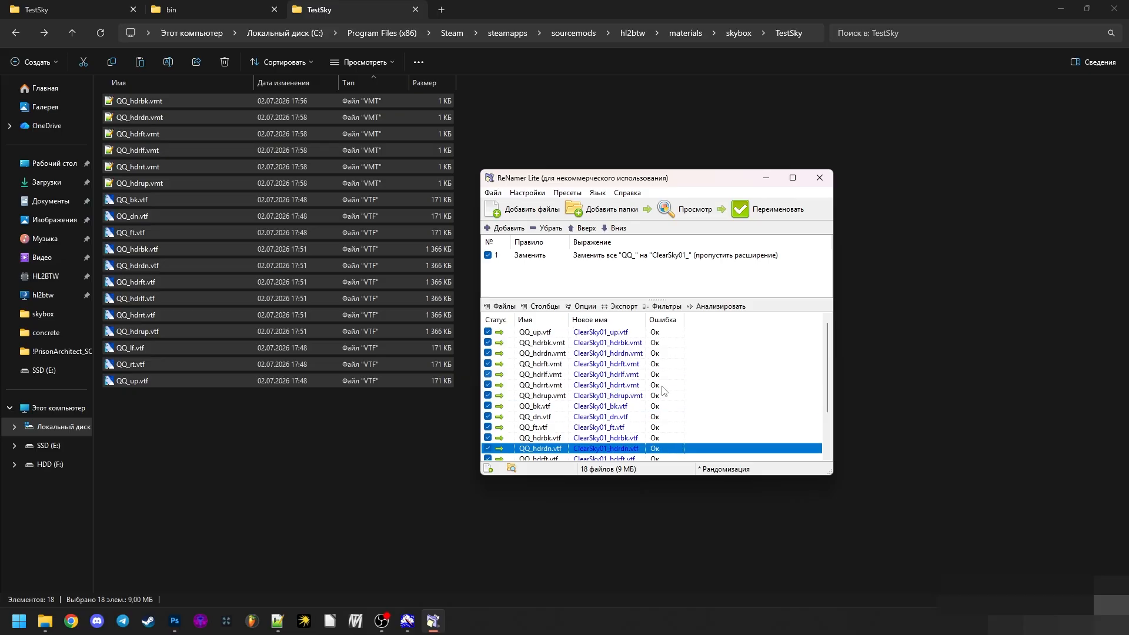
click(615, 360)
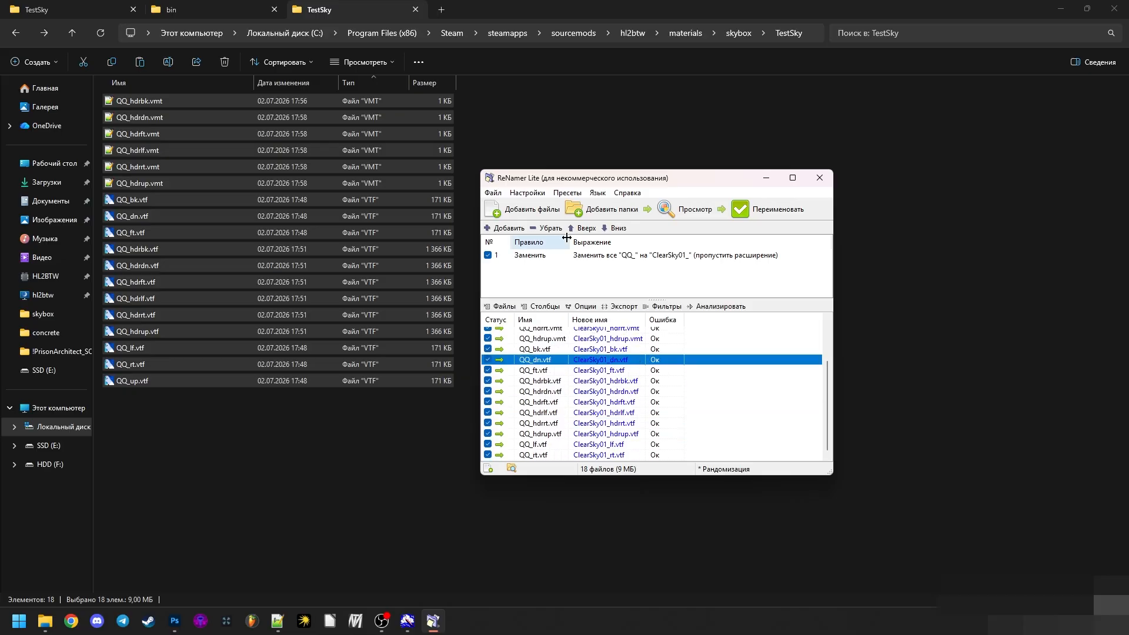
click(582, 256)
click(798, 211)
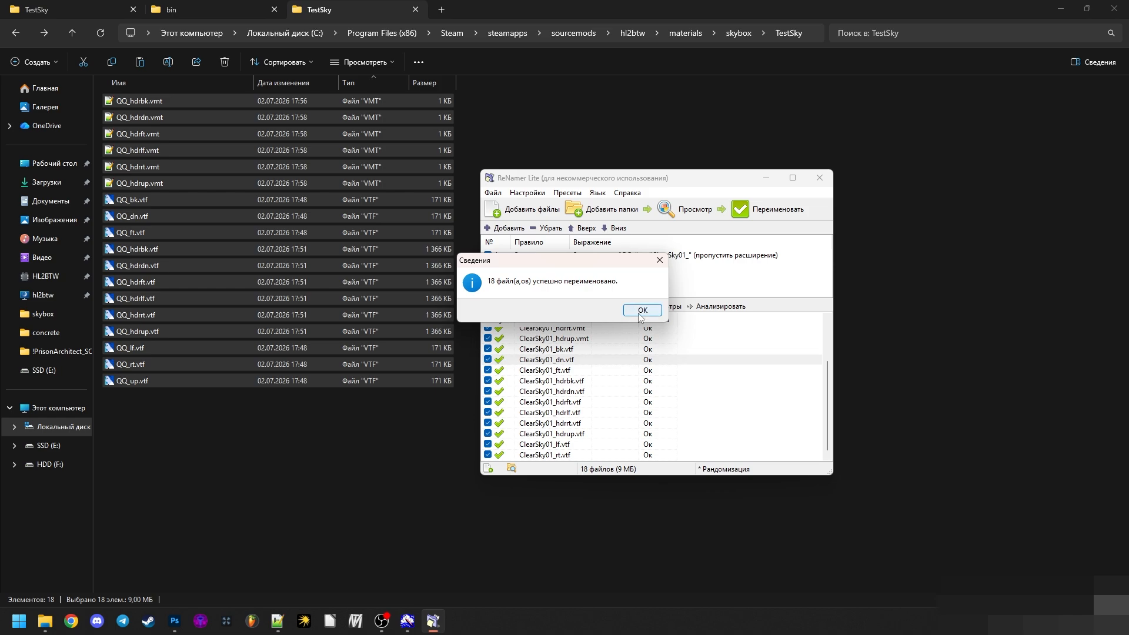
click(637, 316)
- Open the six renamed ClearSky01_hdr VMT files from TestSky in Notepad++
click(339, 439)
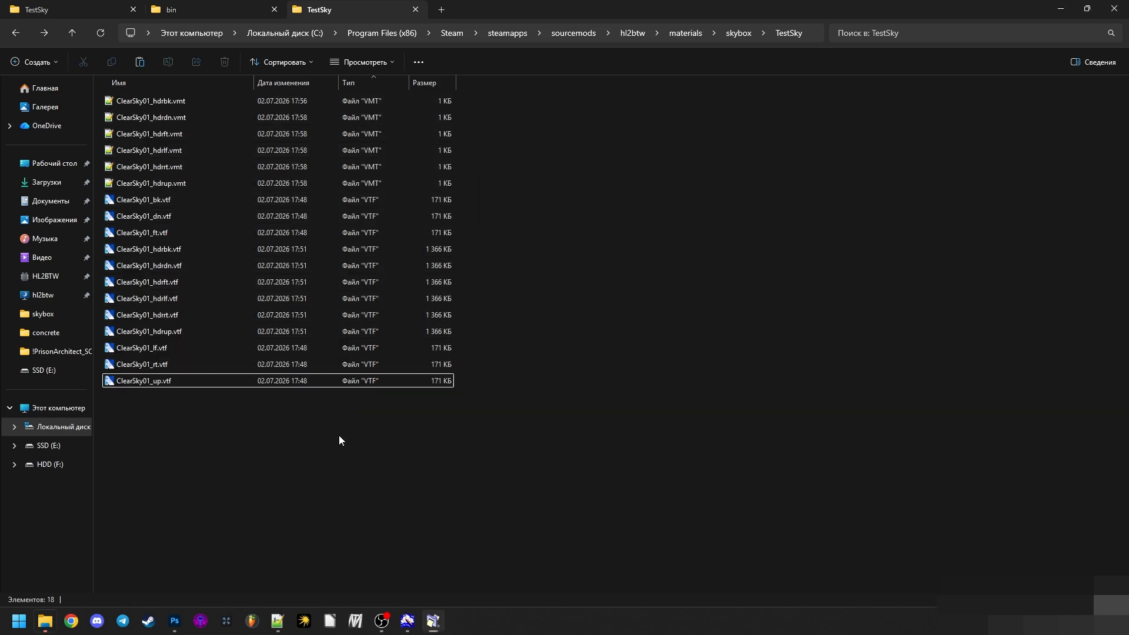
click(286, 620)
click(271, 622)
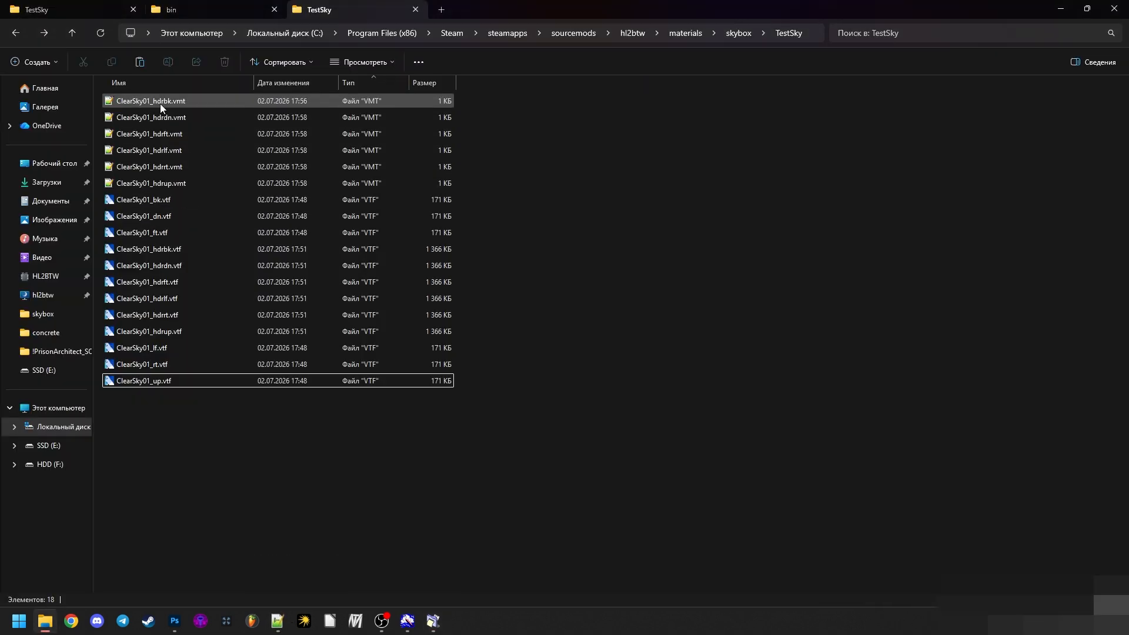
click(159, 102)
shift+click(171, 183)
drag(171, 183, 366, 327)
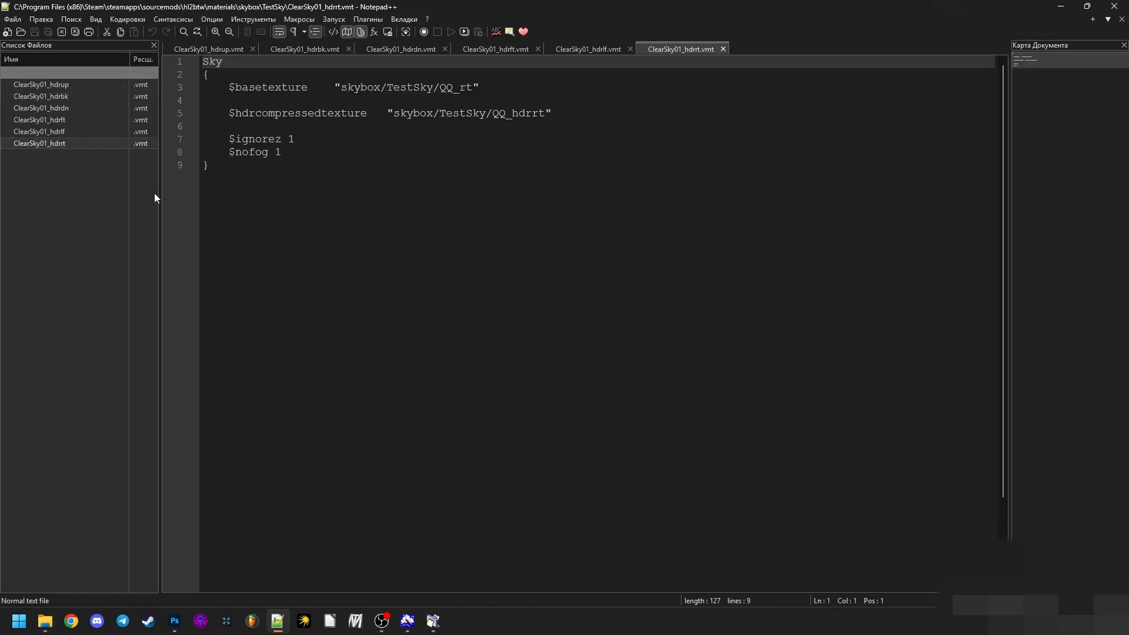
- Replace QQ_ with ClearSky01_ across all open VMT documents, copying the new prefix from ReNamer
key(ctrl+f)
click(500, 340)
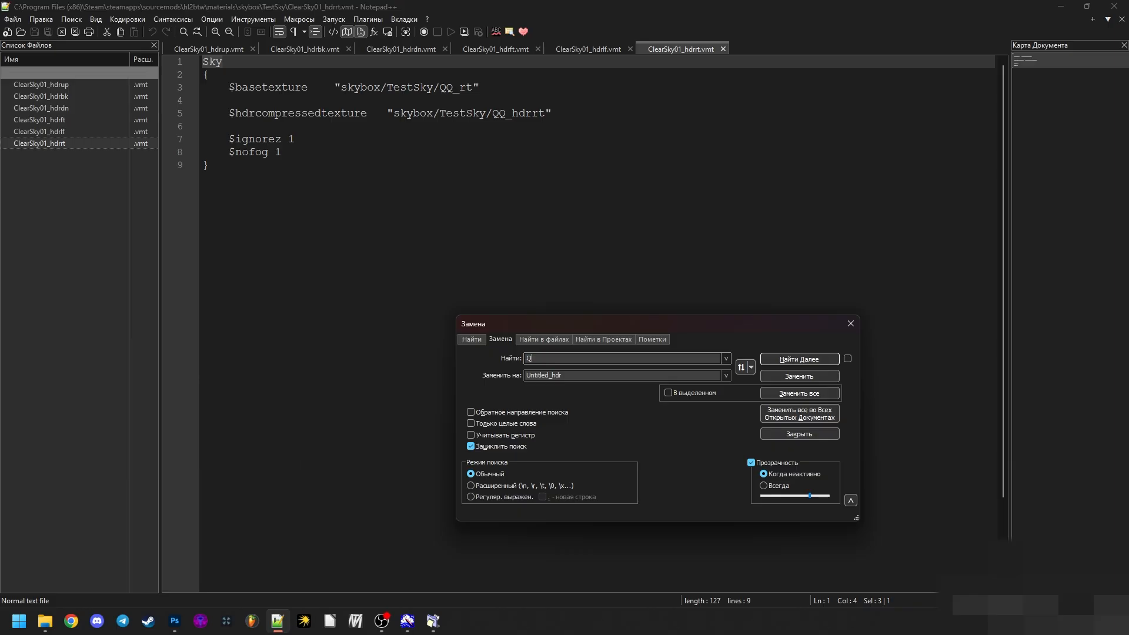
click(434, 621)
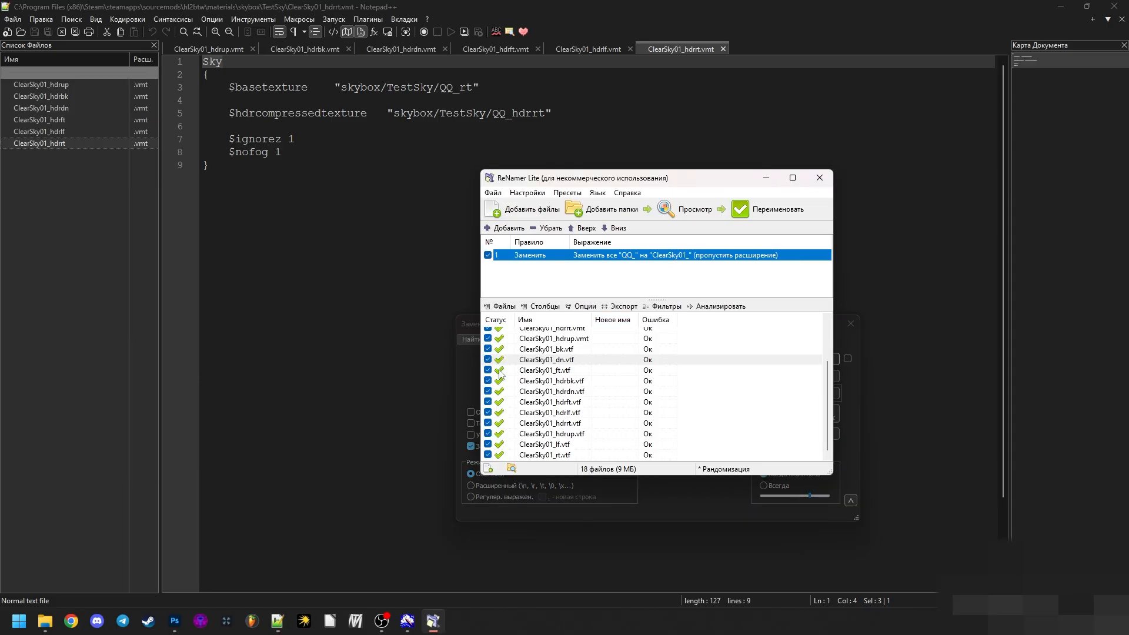
double_click(571, 269)
double_click(665, 283)
key(ctrl+c)
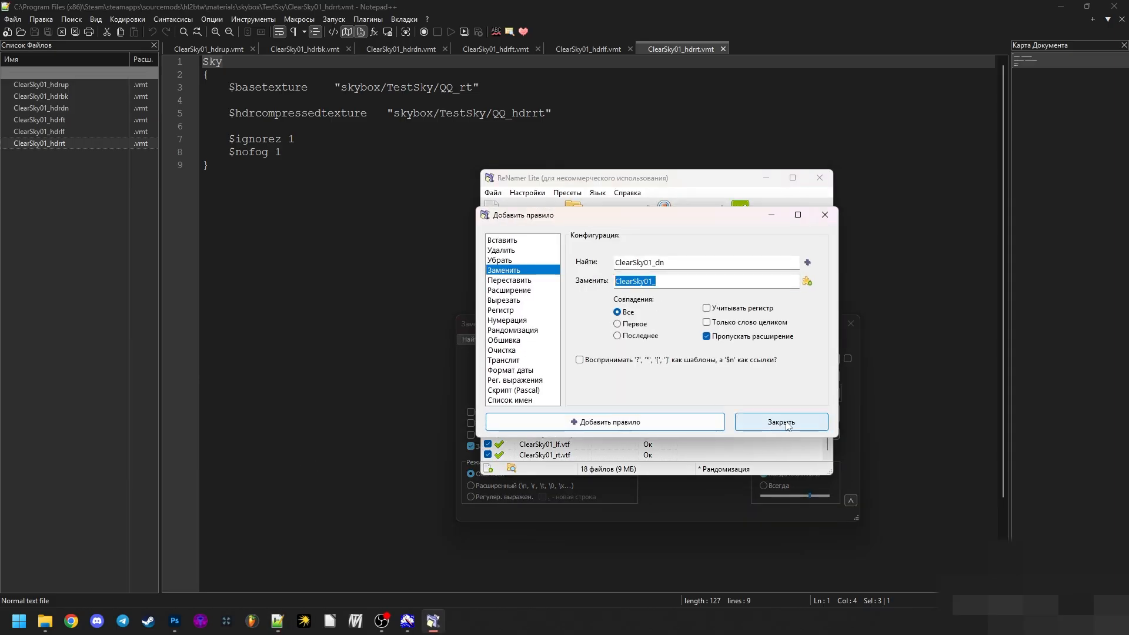
click(784, 422)
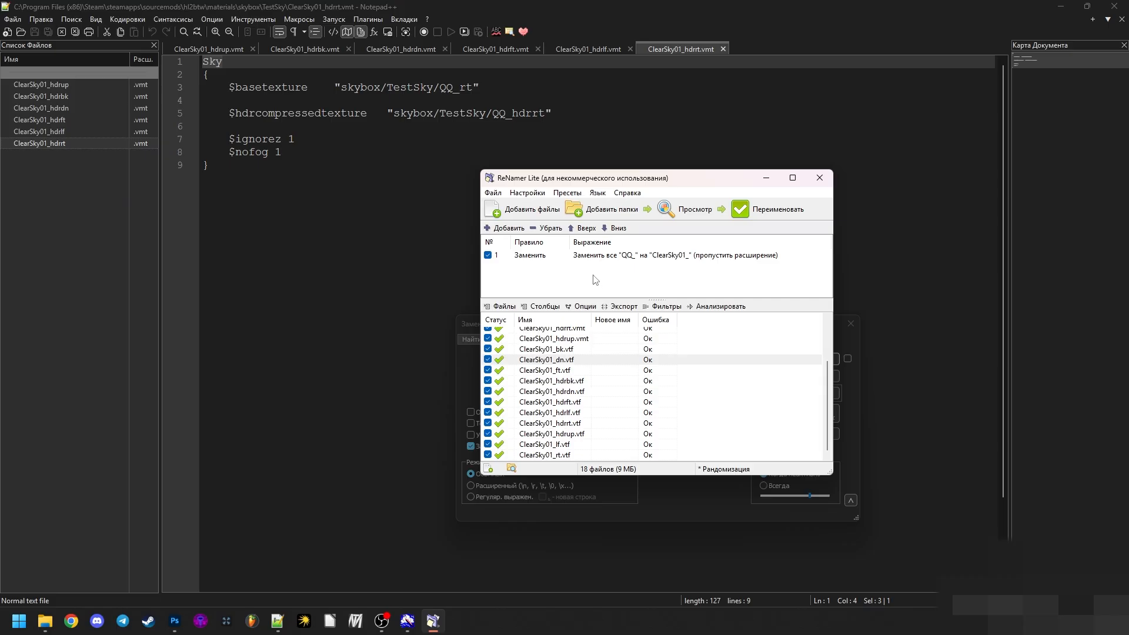
click(447, 285)
double_click(565, 375)
key(ctrl+v)
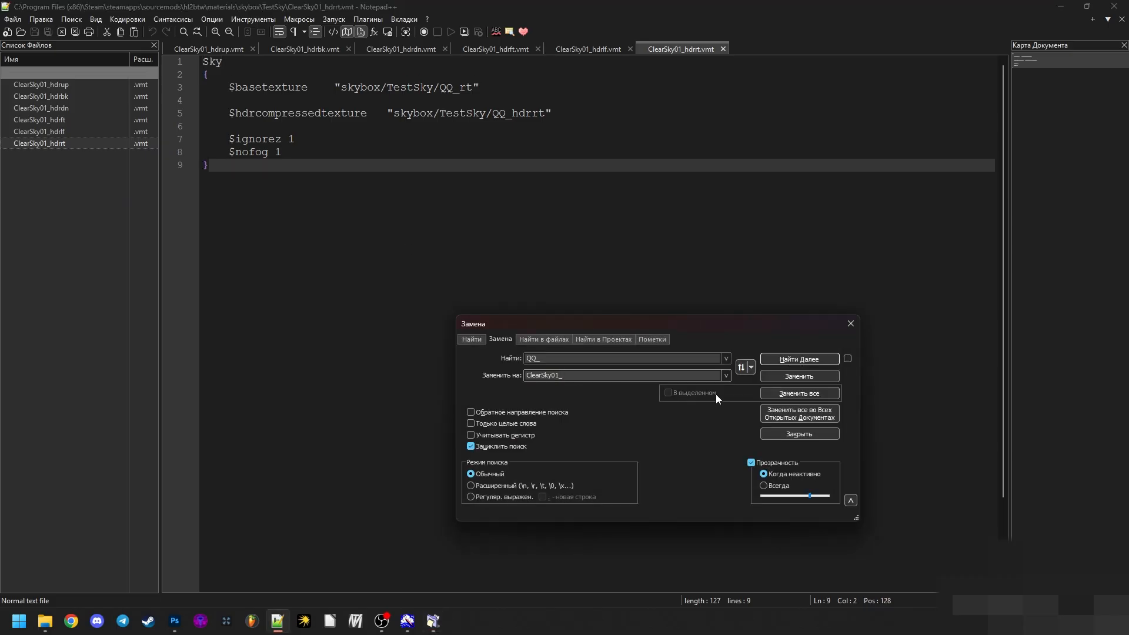
click(760, 414)
click(607, 349)
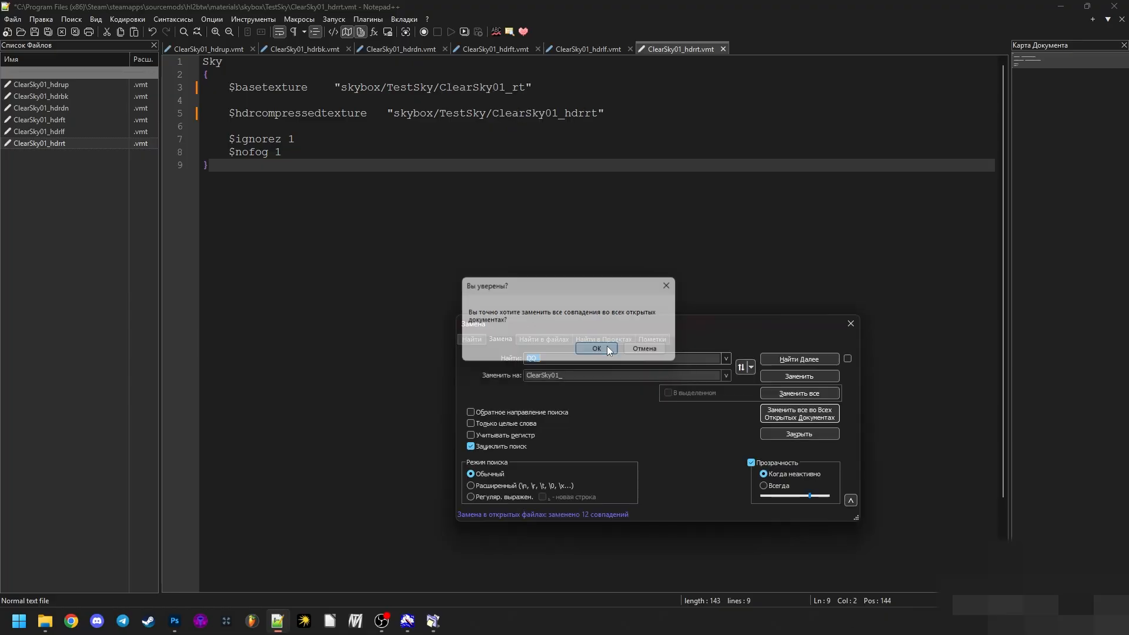
- Check the replaced texture paths in the bk, dn and ft materials and save all open VMT files
click(61, 121)
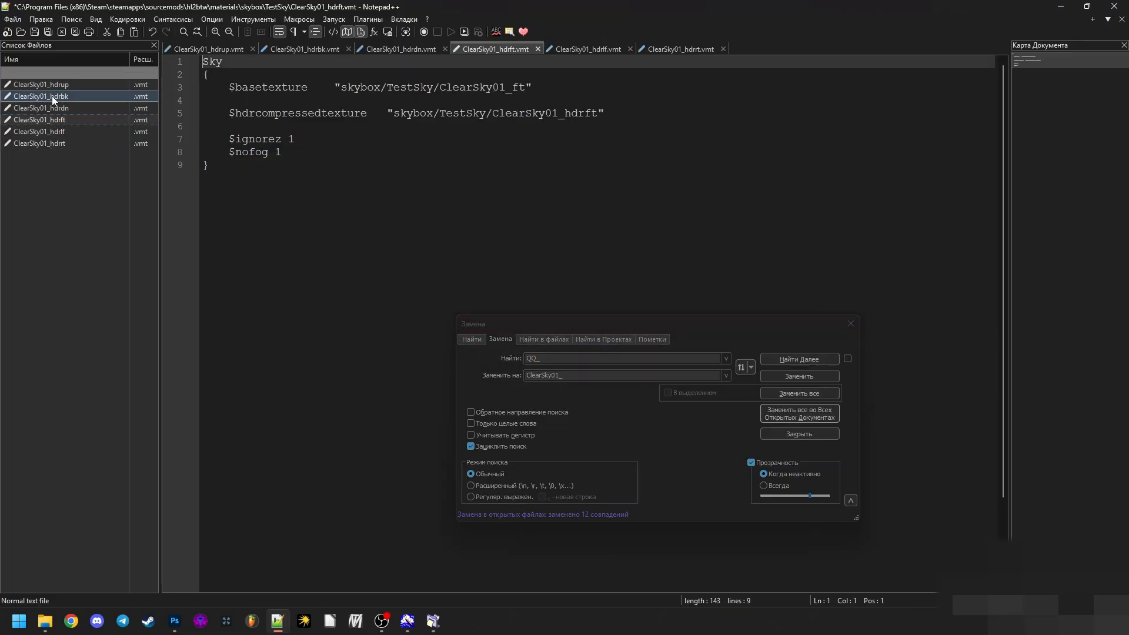
click(51, 96)
click(49, 108)
click(51, 119)
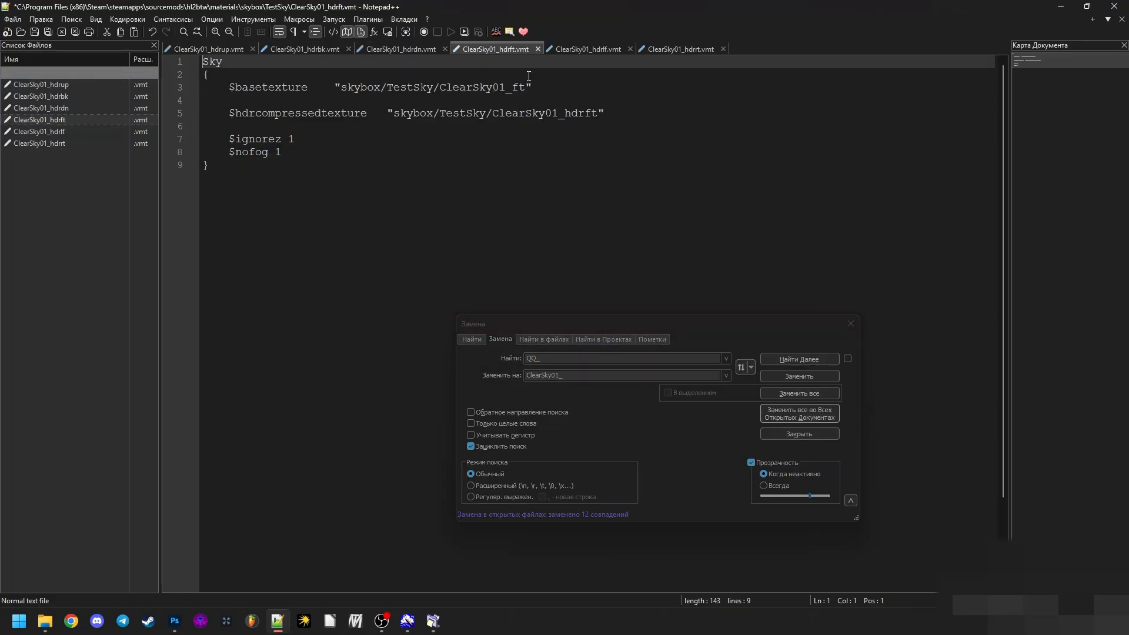
click(850, 325)
click(670, 272)
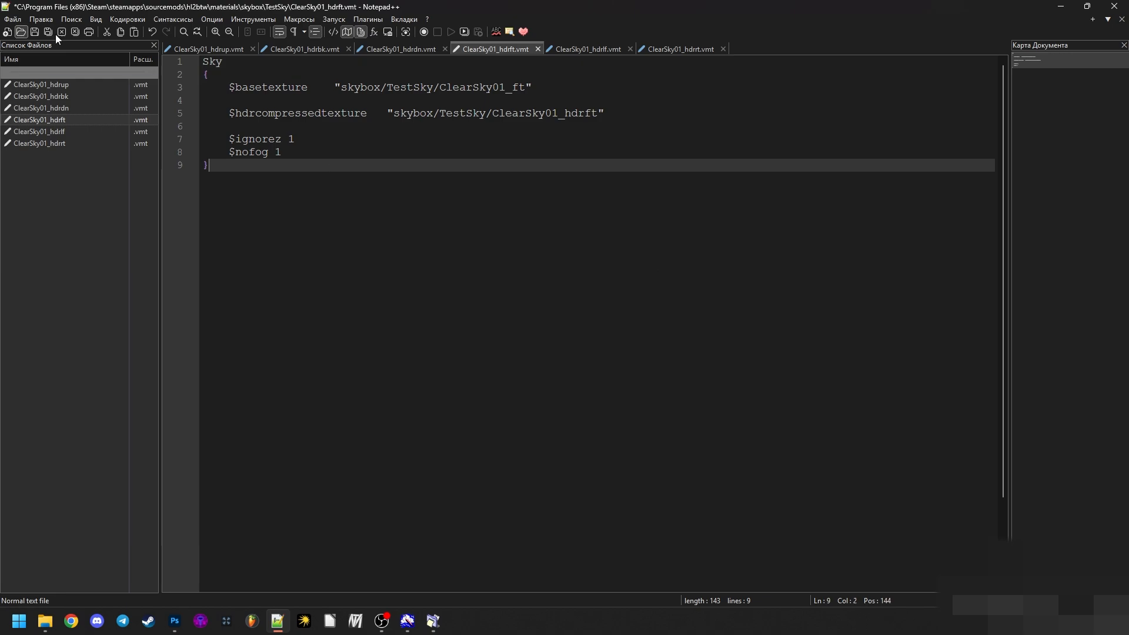
click(49, 33)
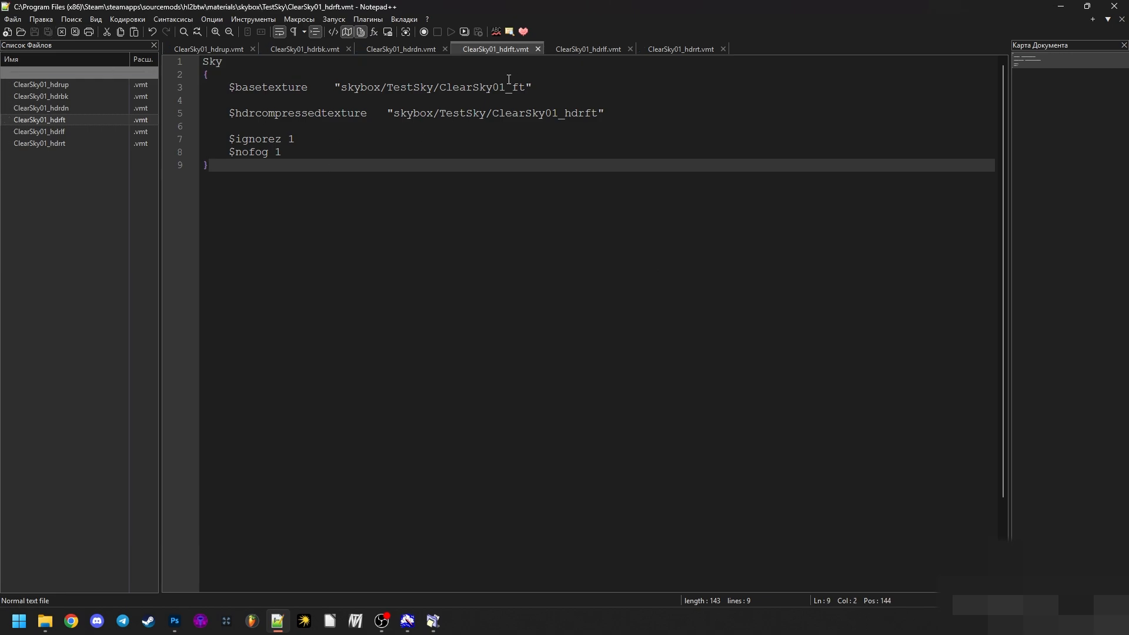
- Write the sample prefixes QQ_, XXX and TEST on separate lines below the material block in ClearSky01_hdrft.vmt
key(Return)
key(Return)
text(QQ)
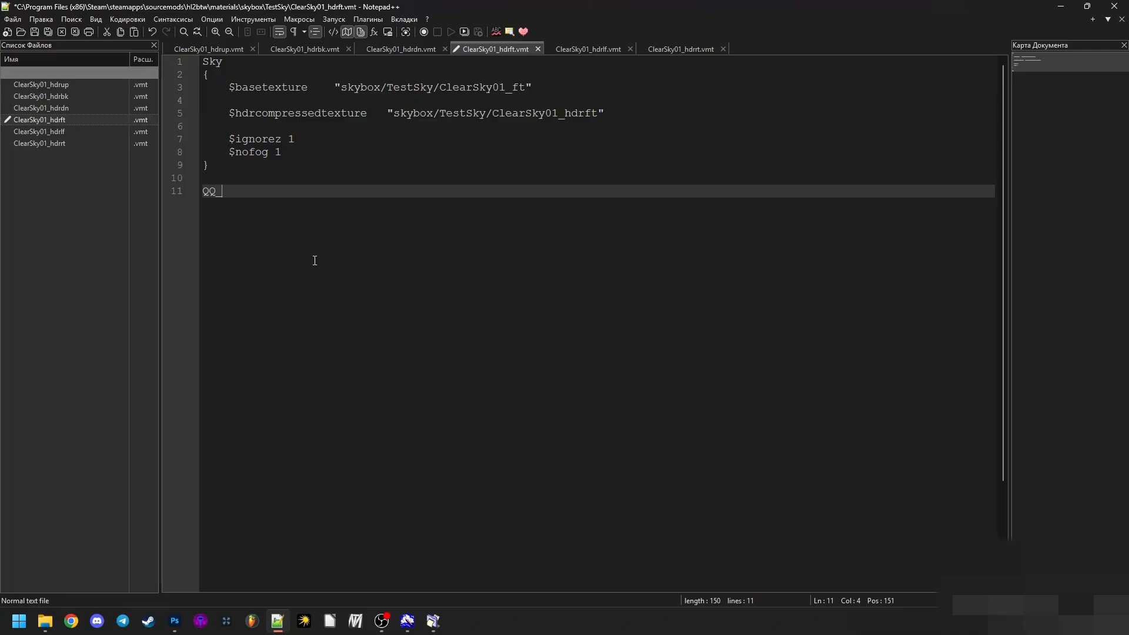
click(268, 140)
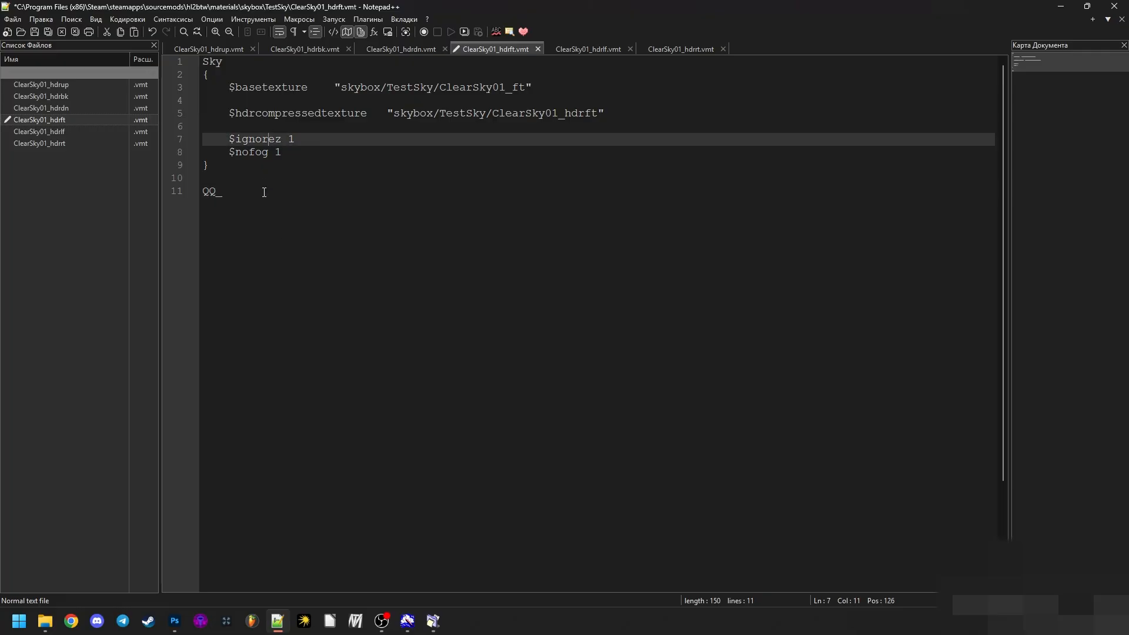
drag(217, 190, 203, 192)
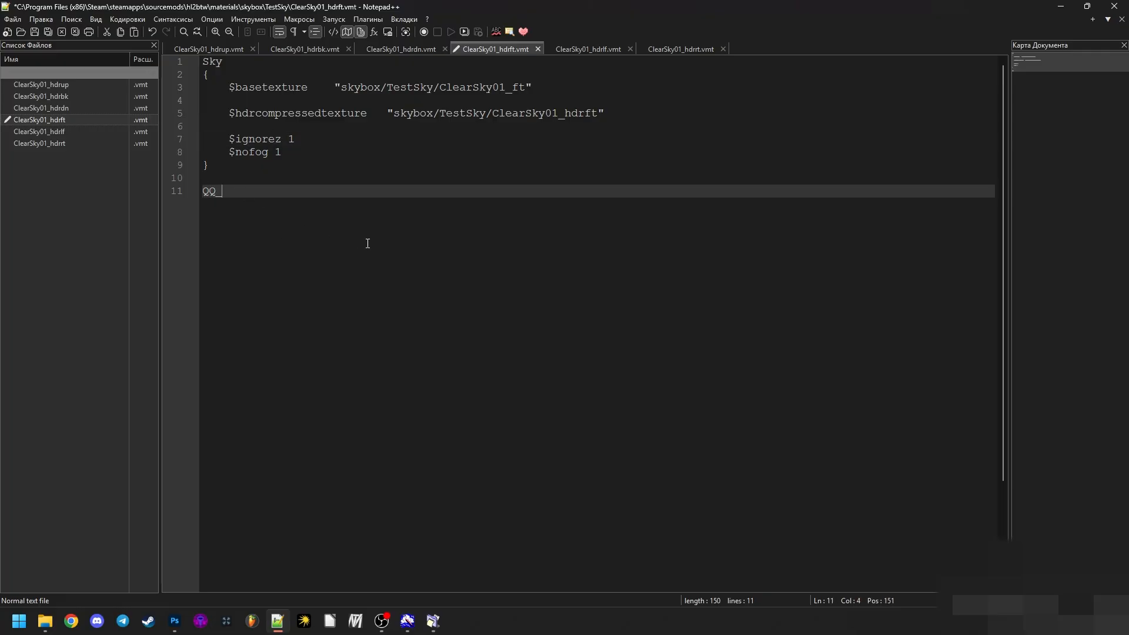
key(Return)
key(Return)
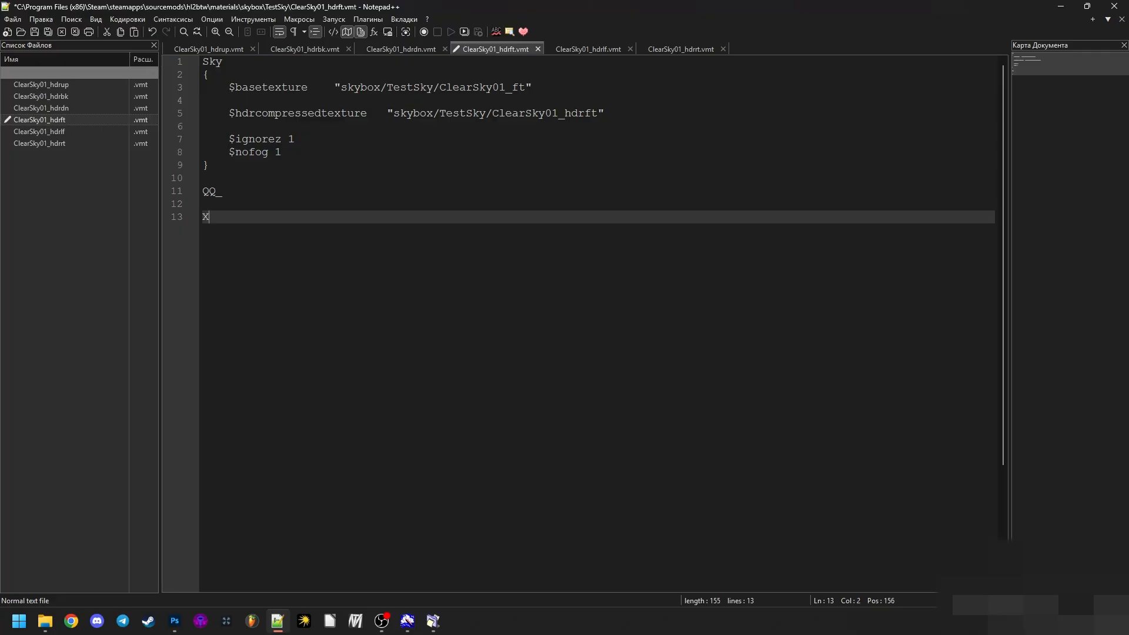
text(XXX)
key(Return)
key(Return)
text(TEST)
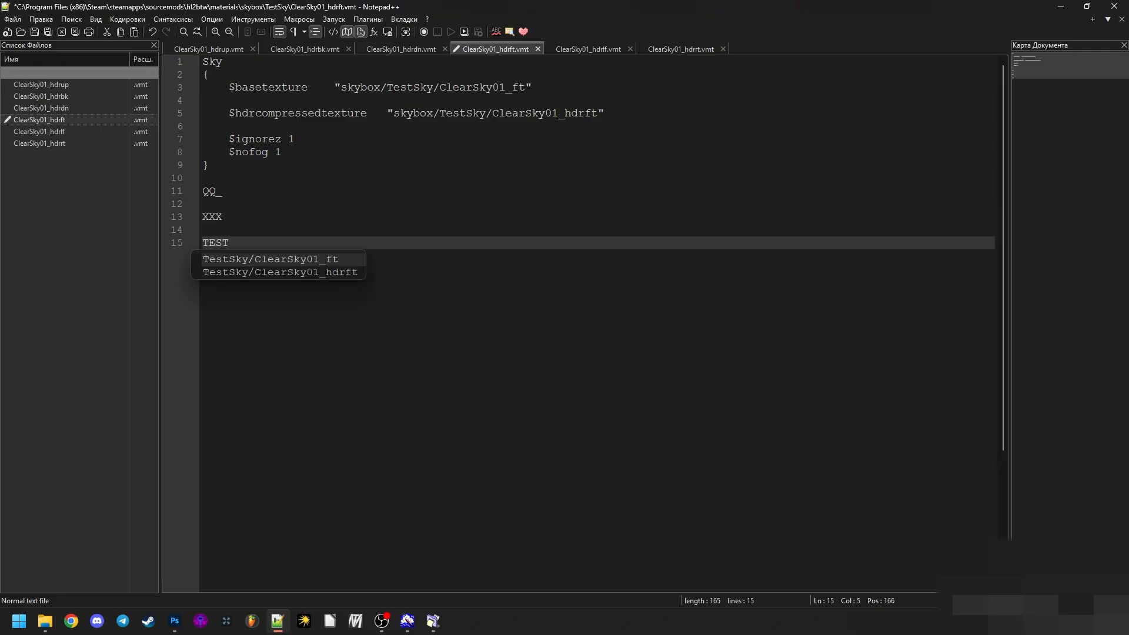
text(_)
- Remove the sample prefix lines below the material block in ClearSky01_hdrft.vmt and save the file
drag(266, 321, 240, 169)
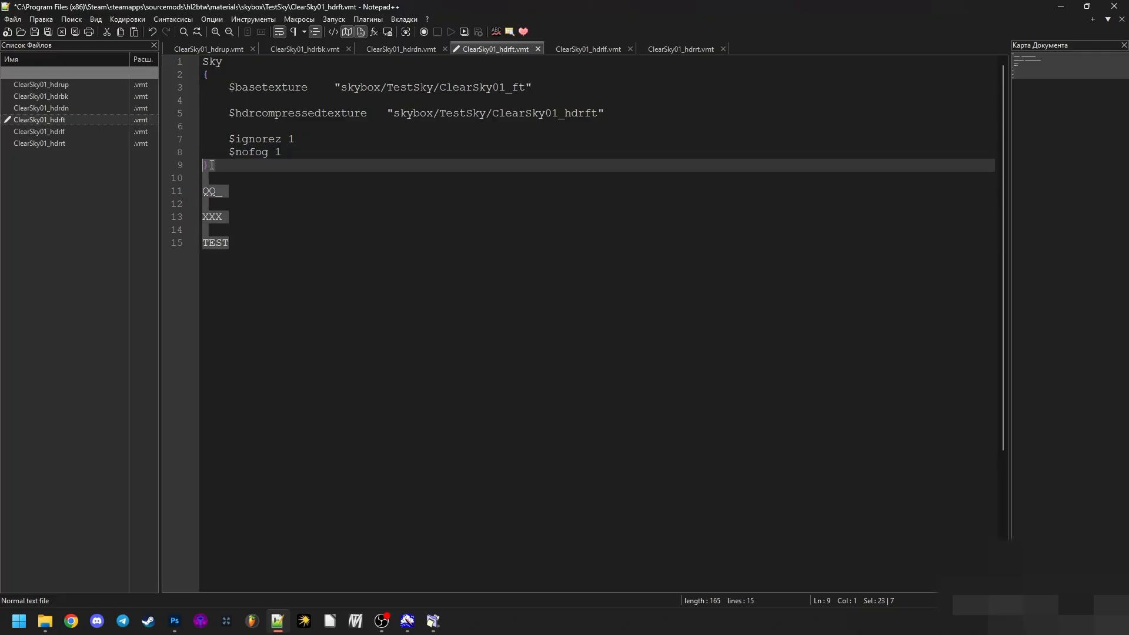
key(BackSpace)
key(ctrl+s)
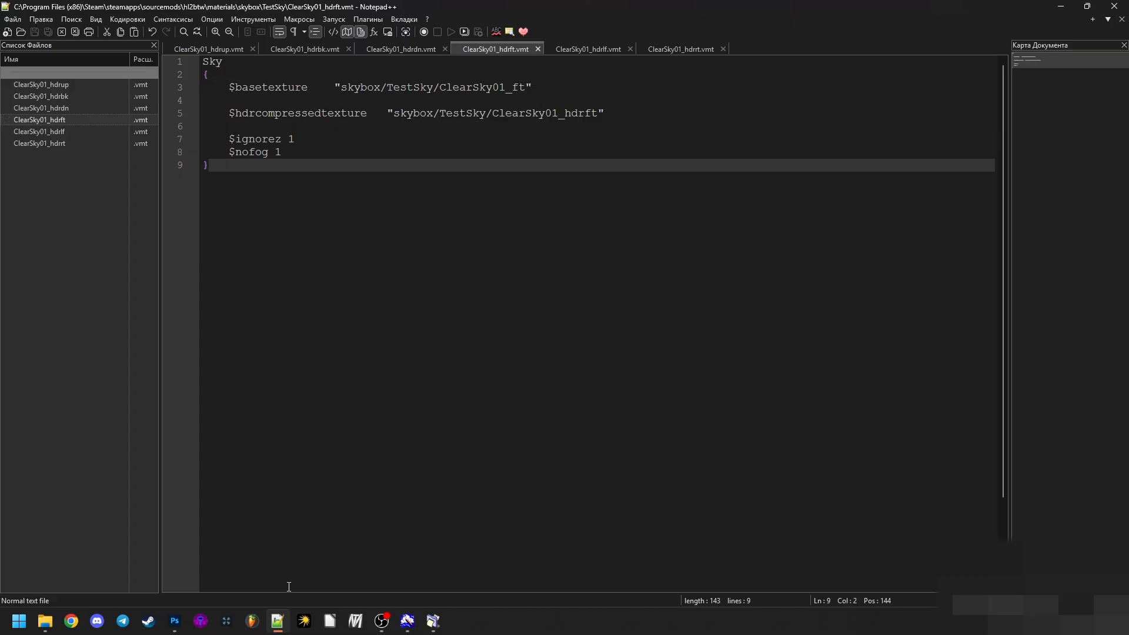
- Switch to Hammer++ and open the recent map skybox0101.vmf
click(280, 619)
click(210, 615)
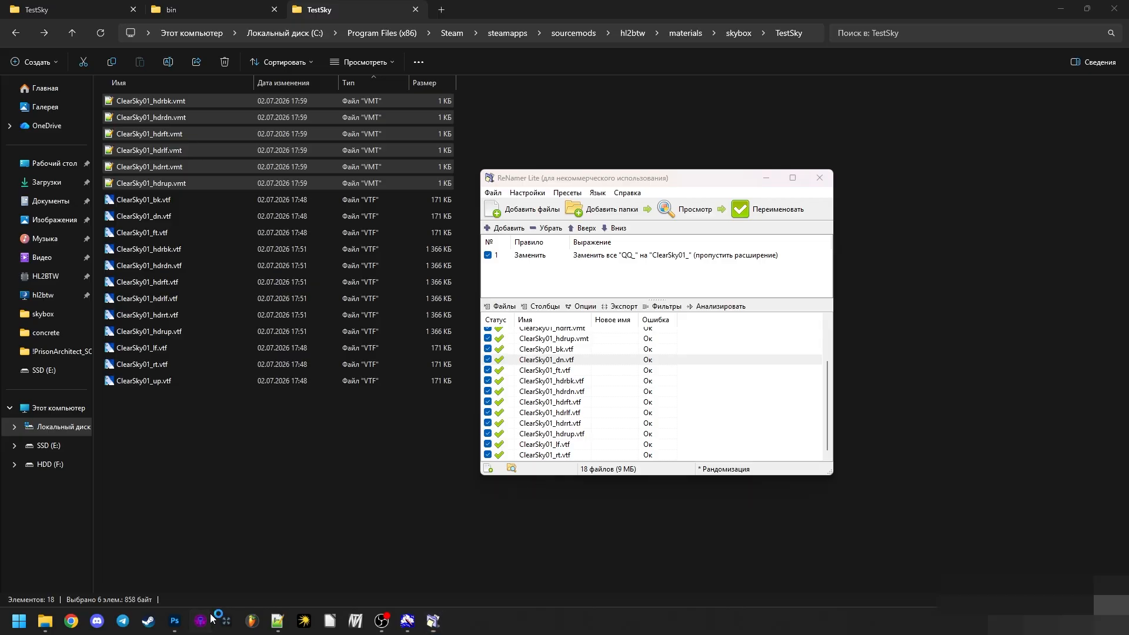
click(636, 351)
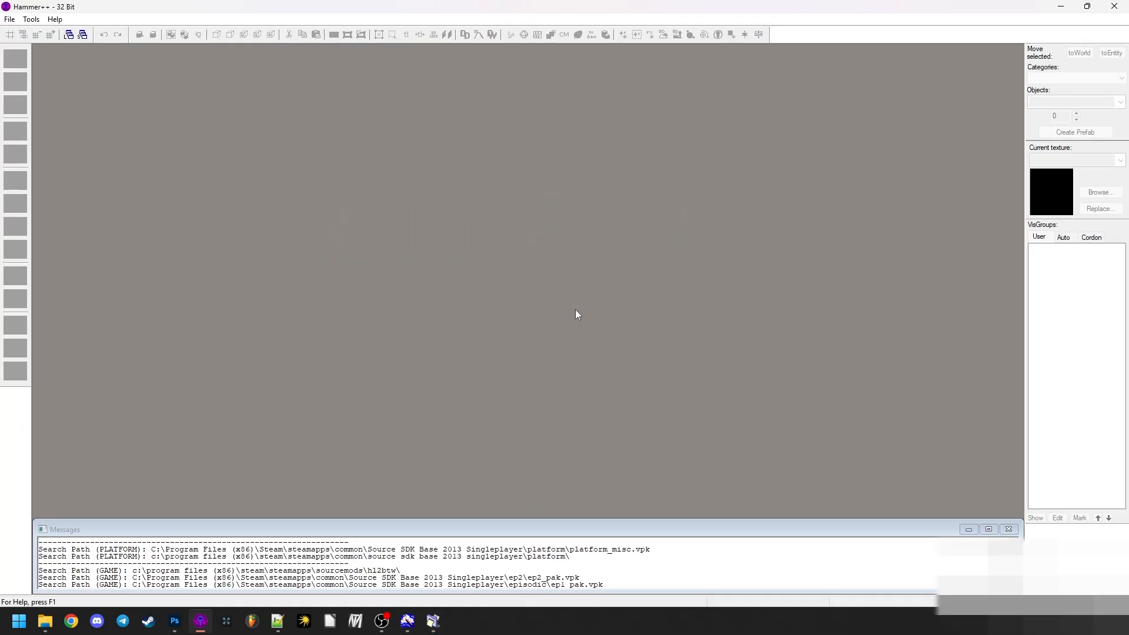
click(31, 18)
click(9, 18)
mouse_move(38, 63)
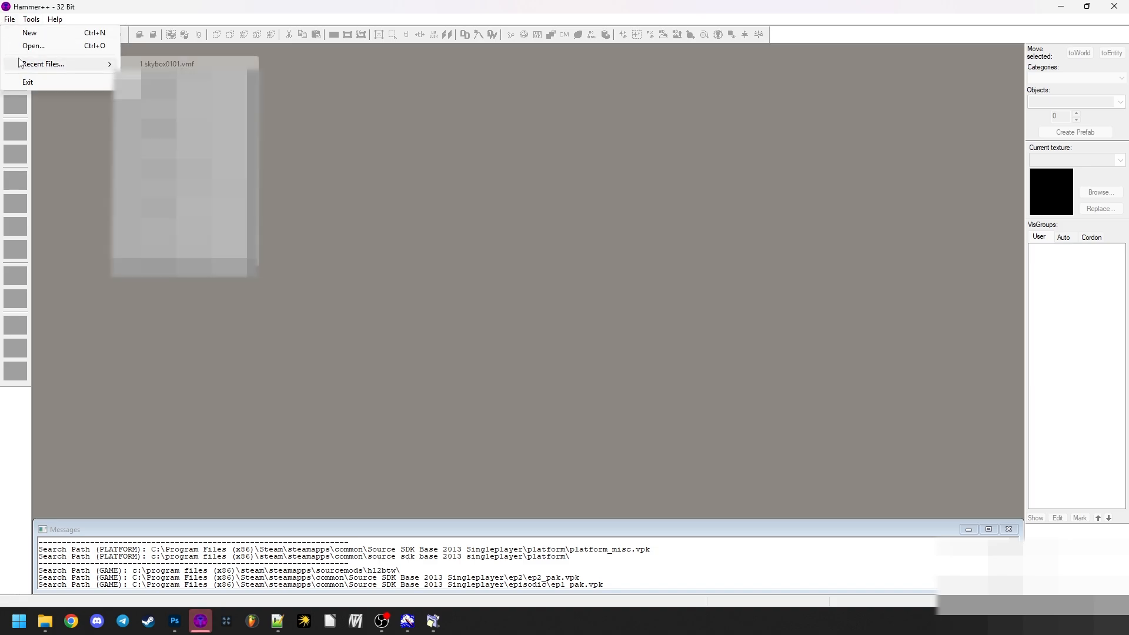
click(211, 61)
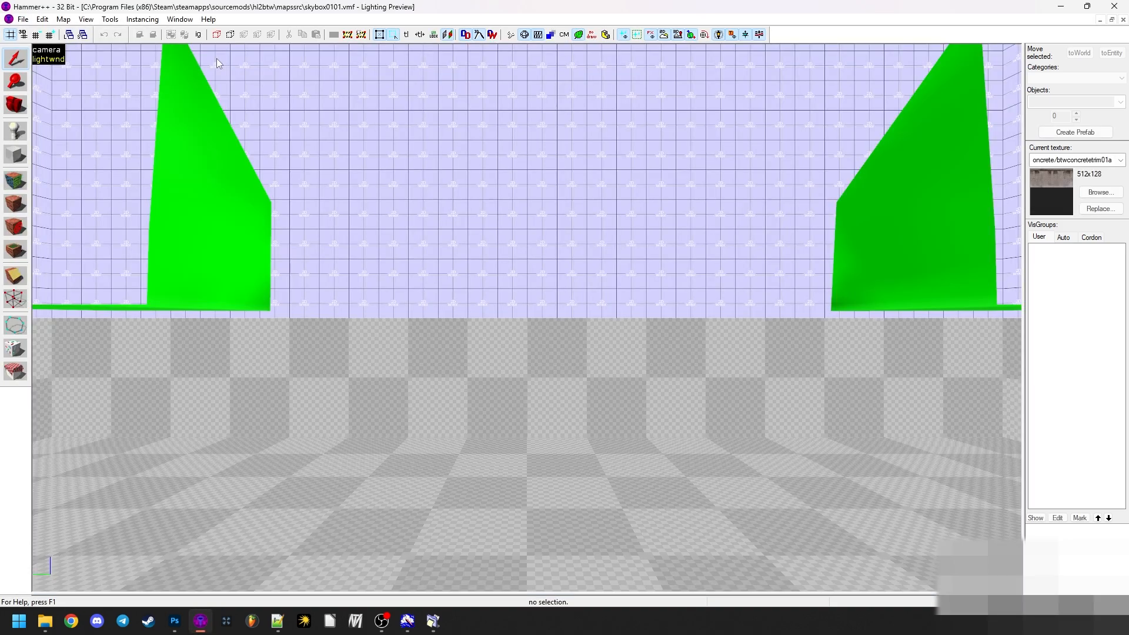
- Fly the 3D camera outside the map's box and look around at the currently assigned skybox
key(z)
key(s)
key(z)
click(527, 317)
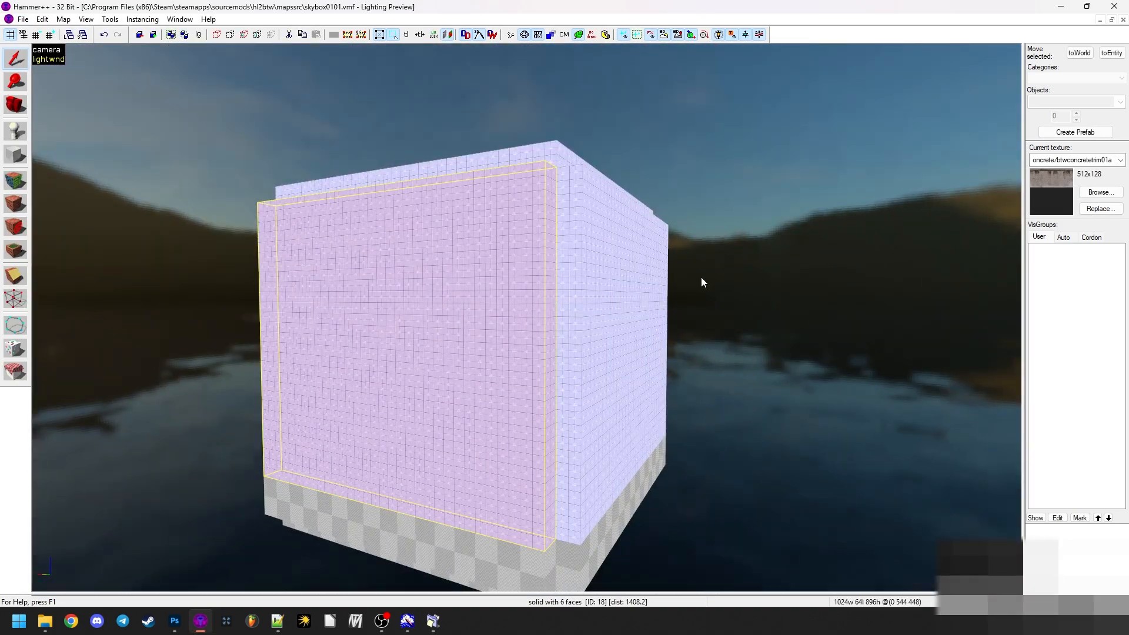
click(701, 277)
key(z)
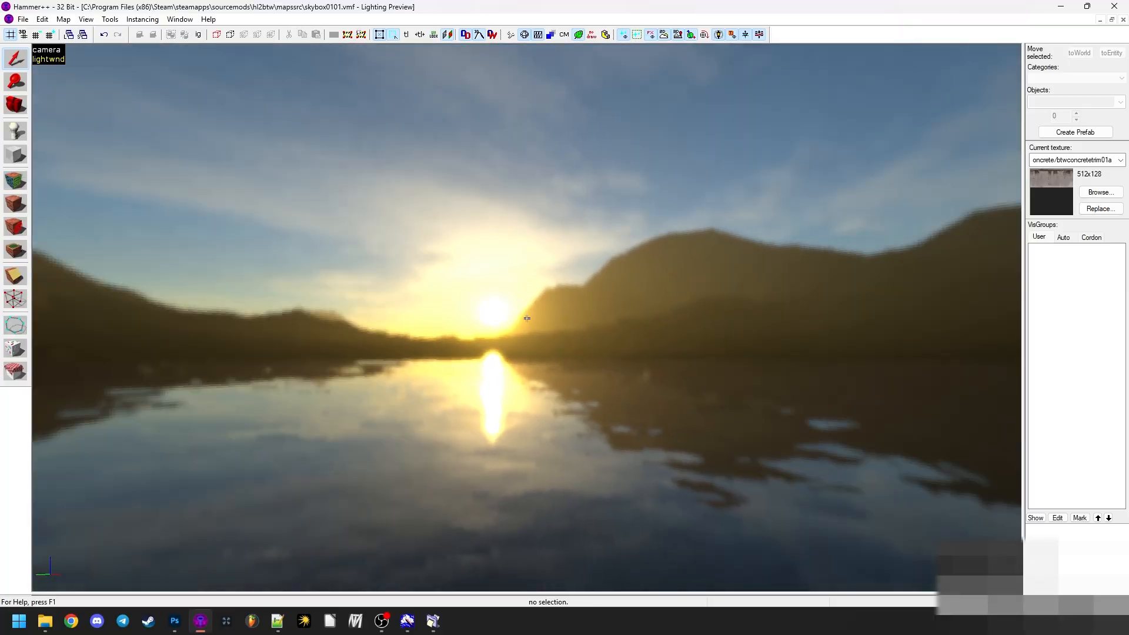
key(z)
- Replace the SkyBox Texture Name in the map properties with the folder path TestSky/
click(63, 20)
click(118, 230)
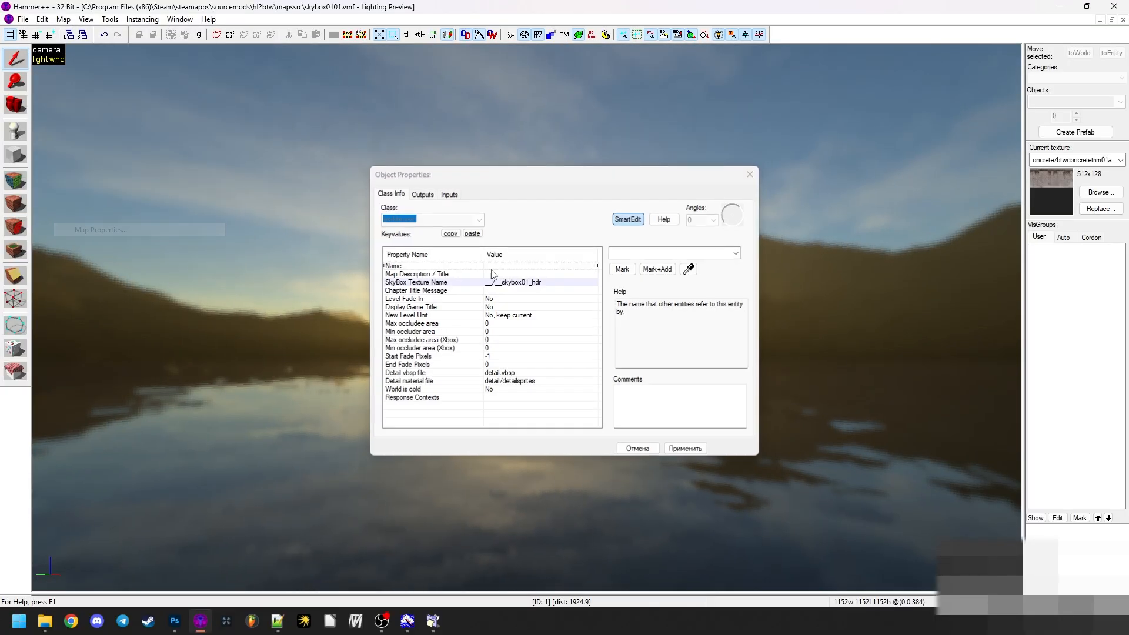
click(506, 283)
drag(674, 254, 523, 249)
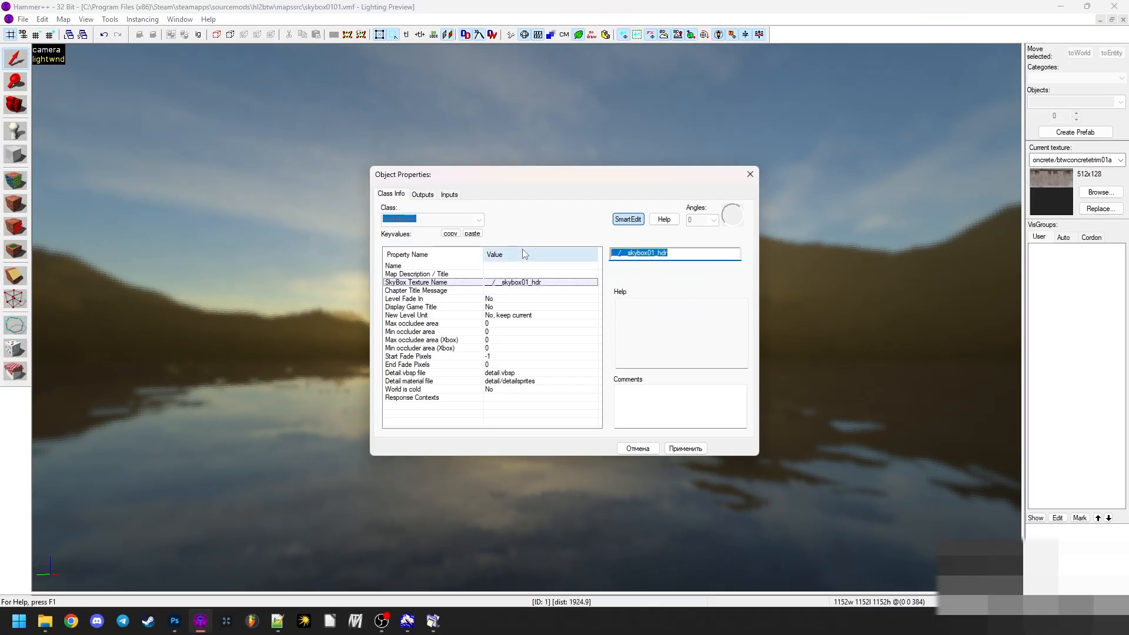
text(TEst)
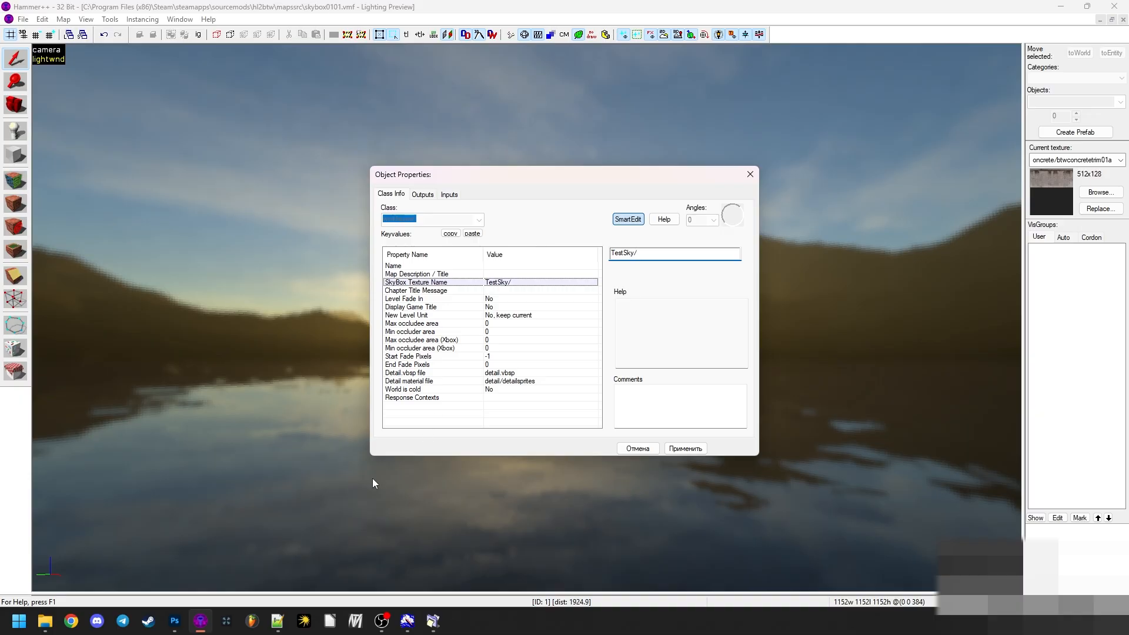
- Append the base name copied from ClearSky01_hdrbk.vmt to the SkyBox Texture Name, strip its bk face suffix, and apply the map properties
click(45, 621)
click(163, 101)
key(ctrl+c)
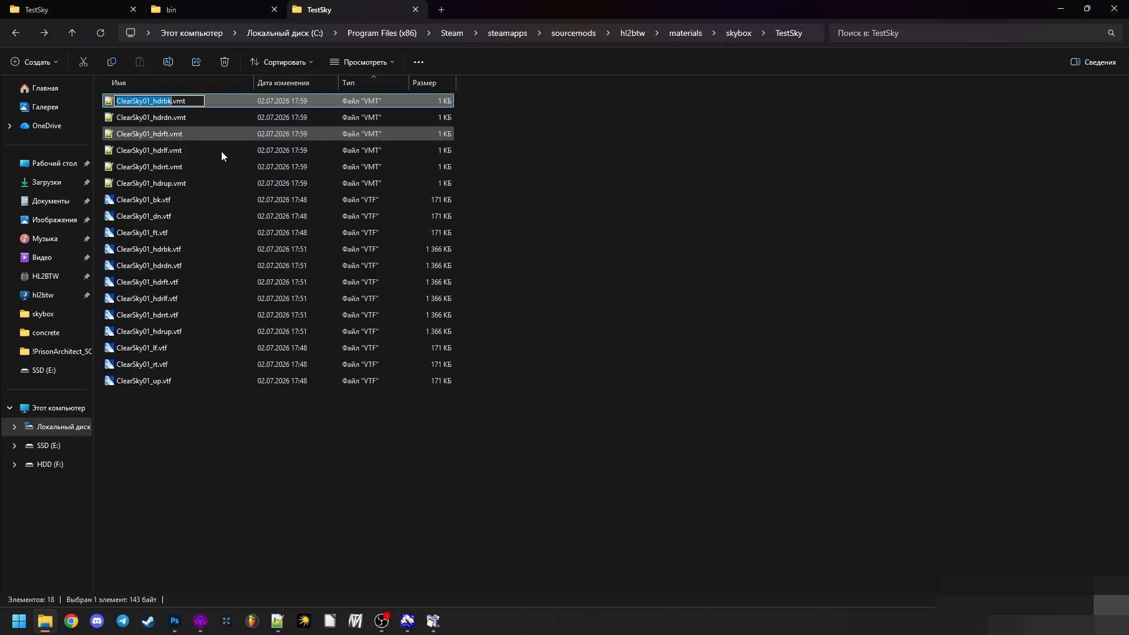
click(433, 621)
click(433, 621)
click(204, 619)
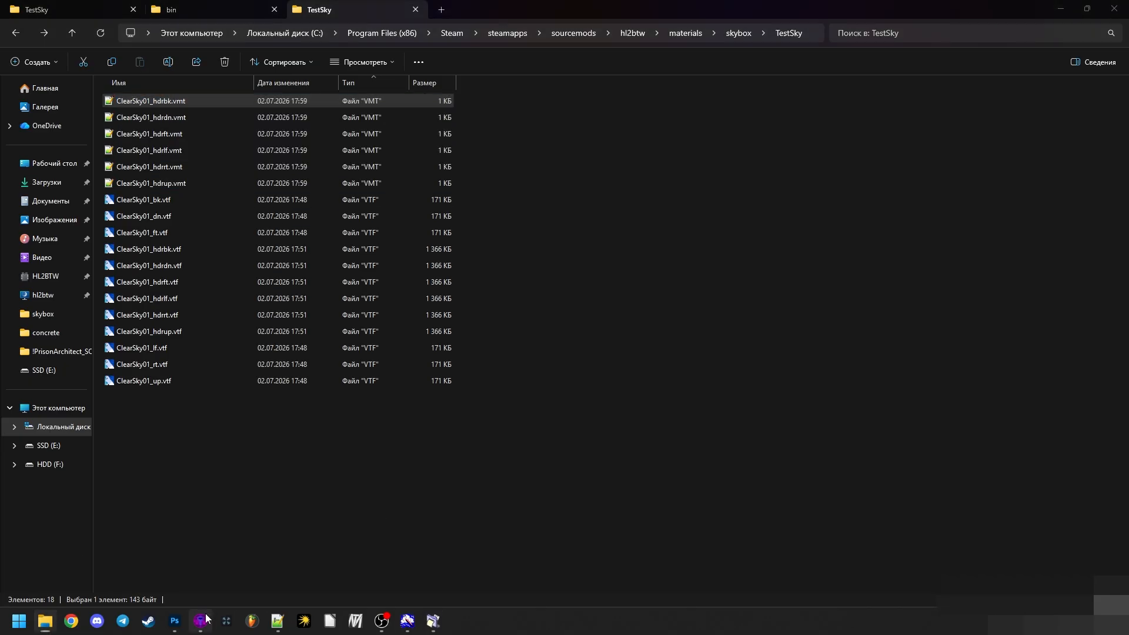
click(709, 257)
key(ctrl+v)
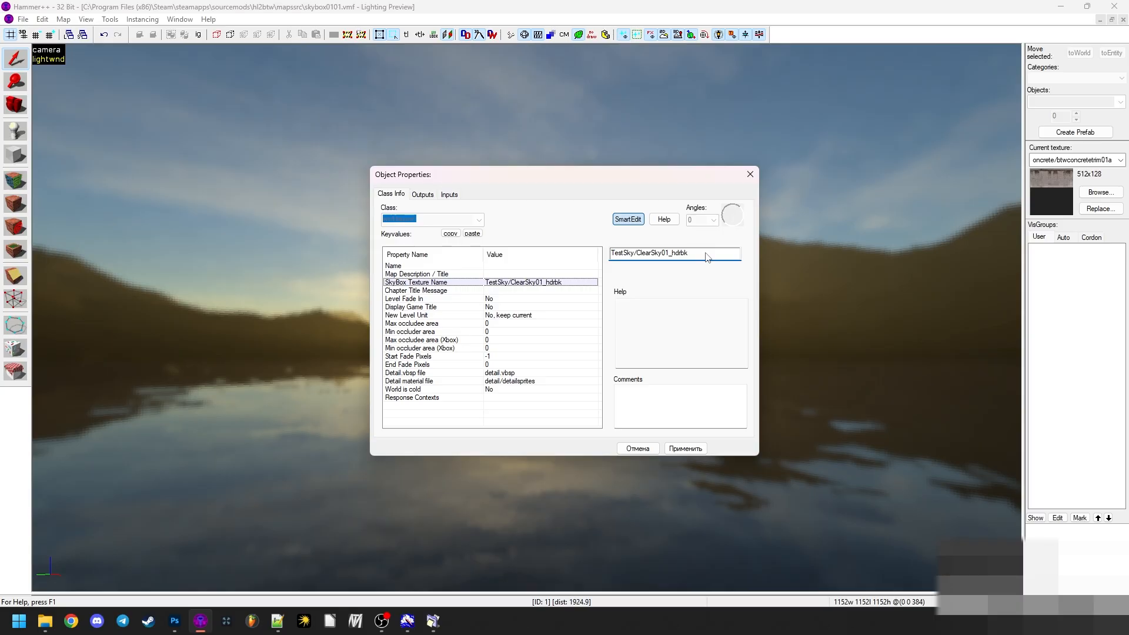
drag(685, 258, 689, 272)
key(BackSpace)
click(685, 448)
click(751, 174)
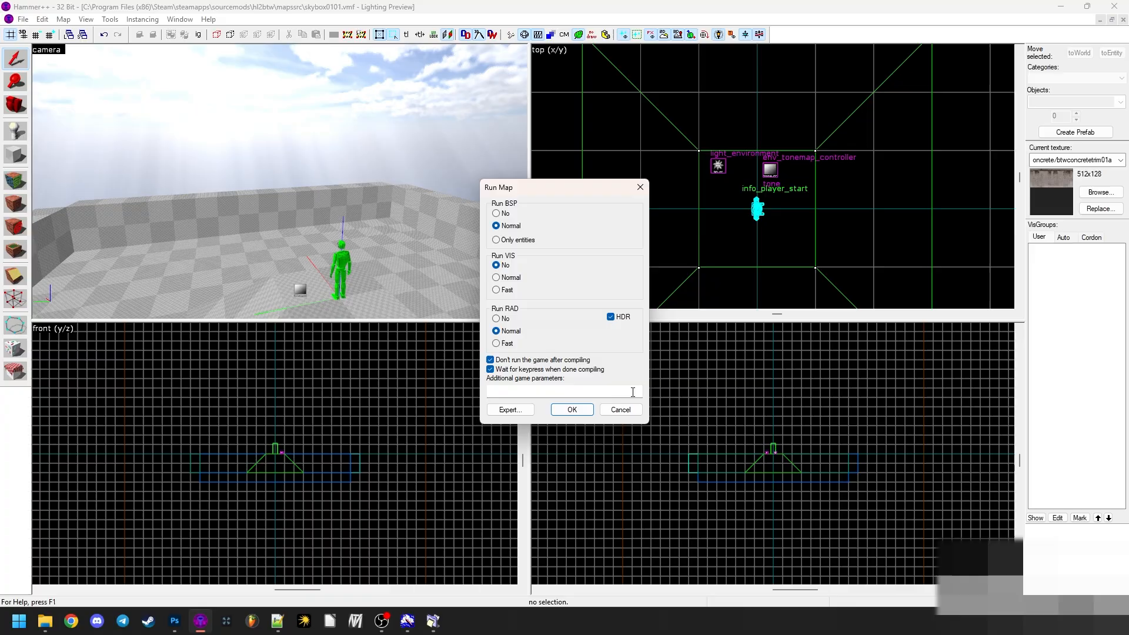
- Compile the map with normal BSP, no VIS and normal RAD with HDR, and launch it using the Run Map in Engine Windowed configuration
click(585, 410)
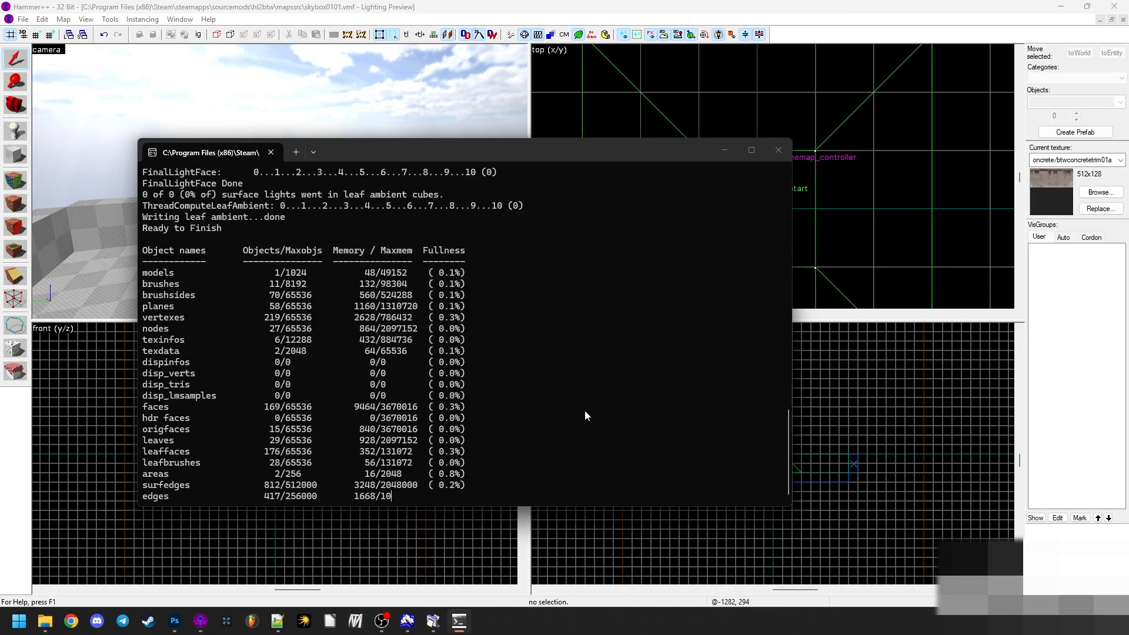
key(Return)
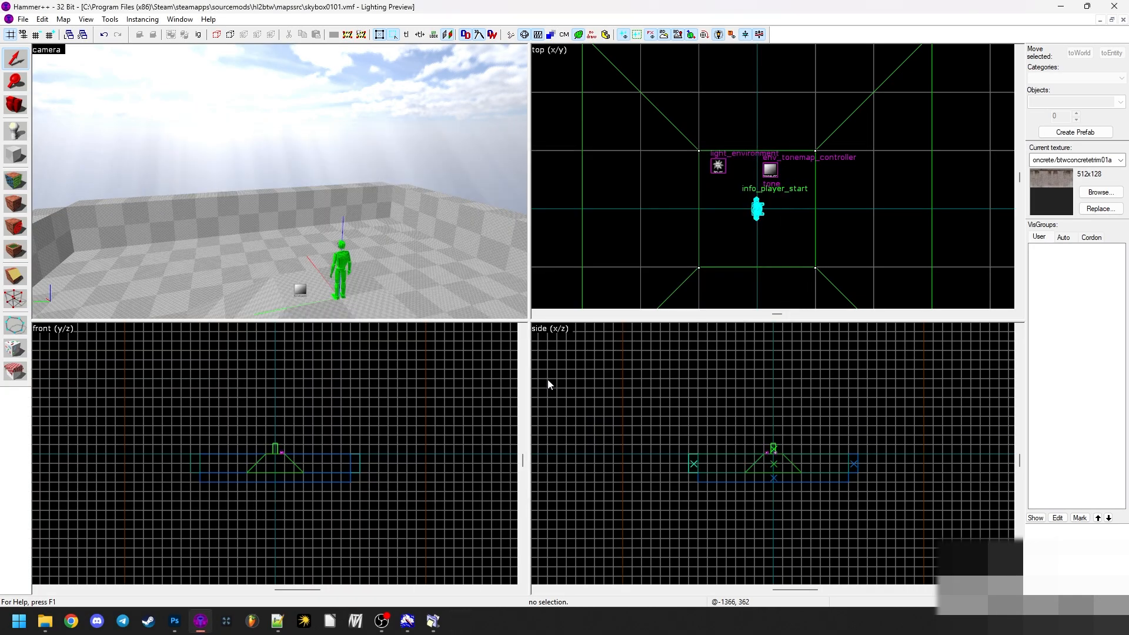
key(F9)
click(508, 409)
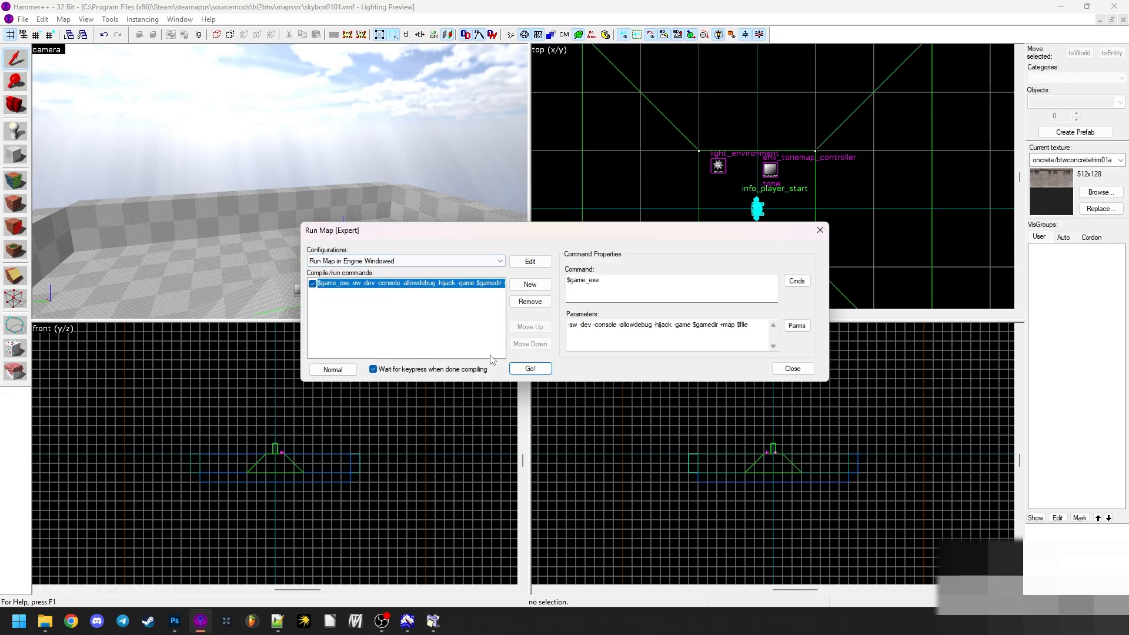
click(530, 368)
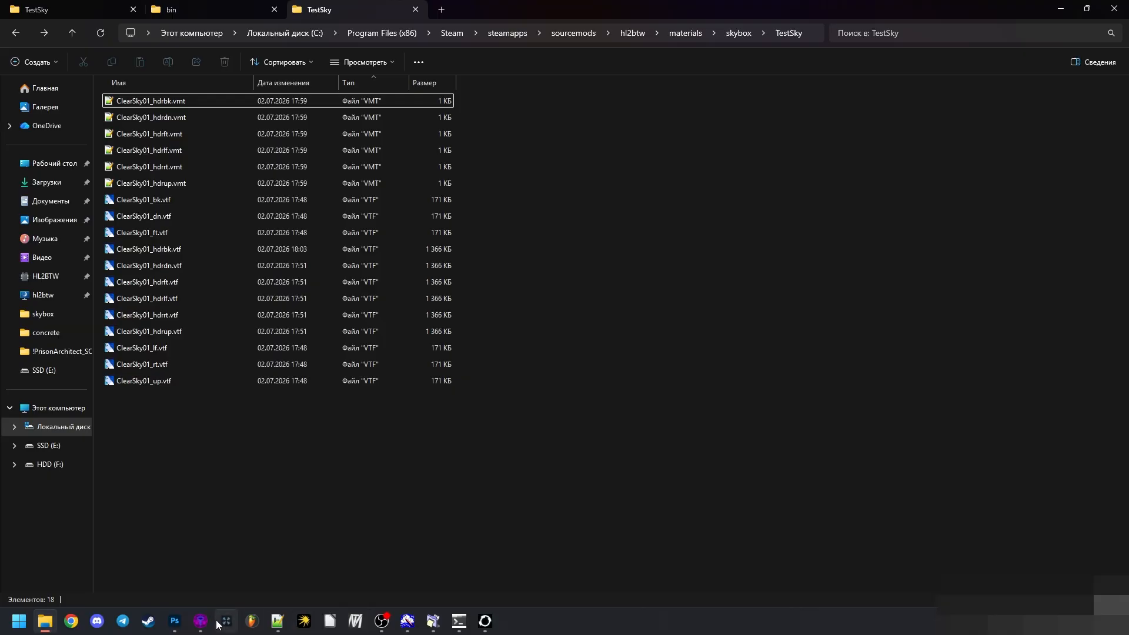
- Inspect the new sky in the running Behind The Wall game window, and return to Hammer++
click(200, 621)
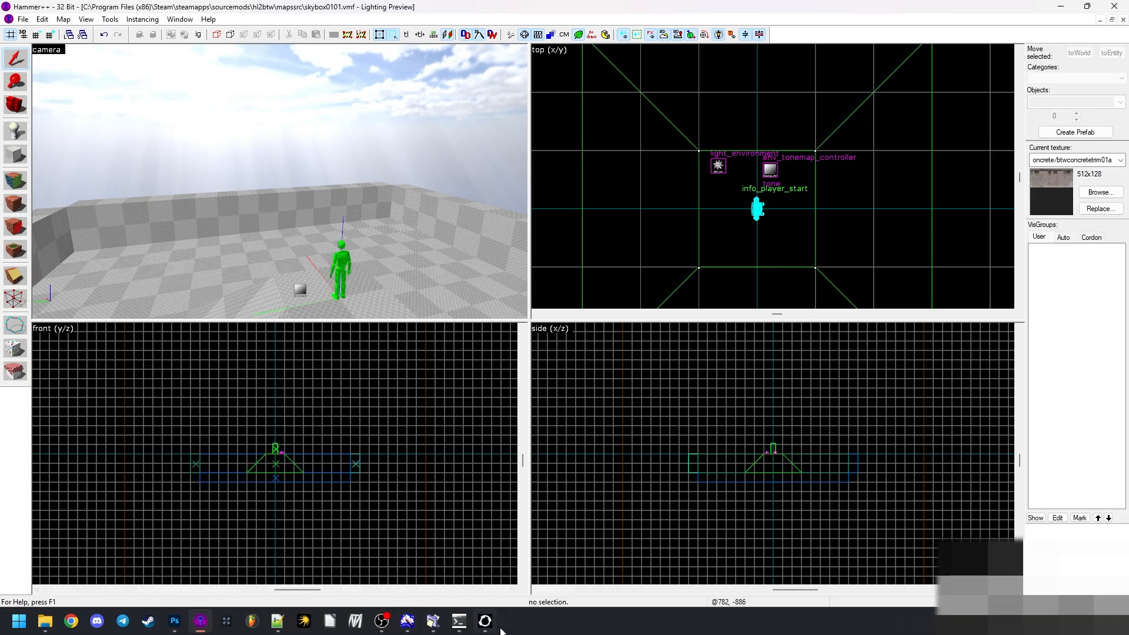
click(406, 621)
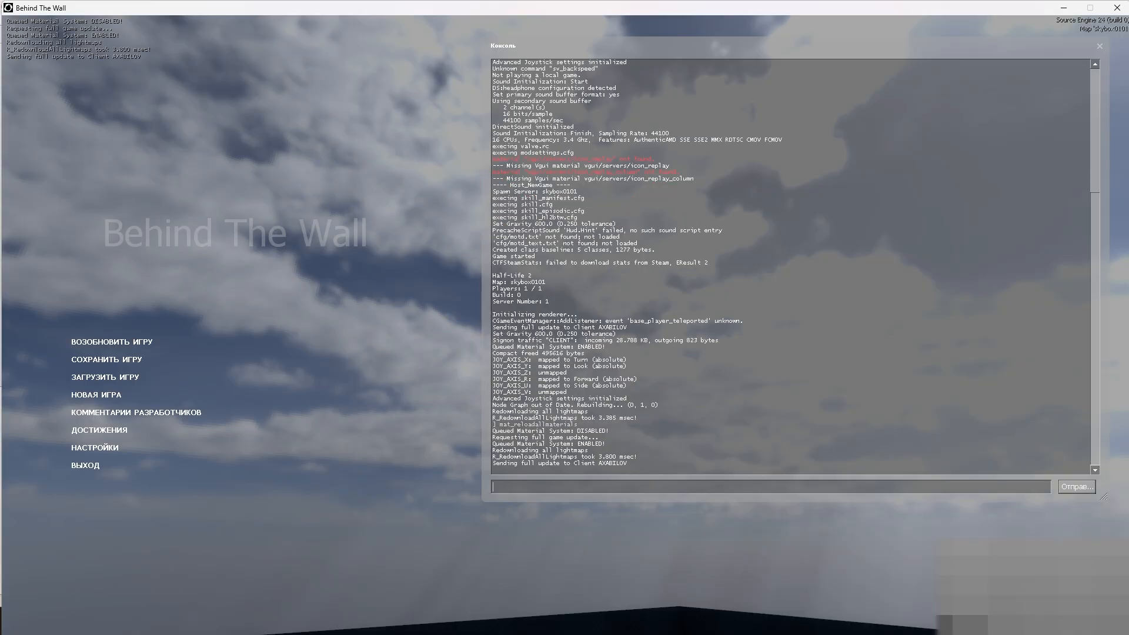
key(Escape)
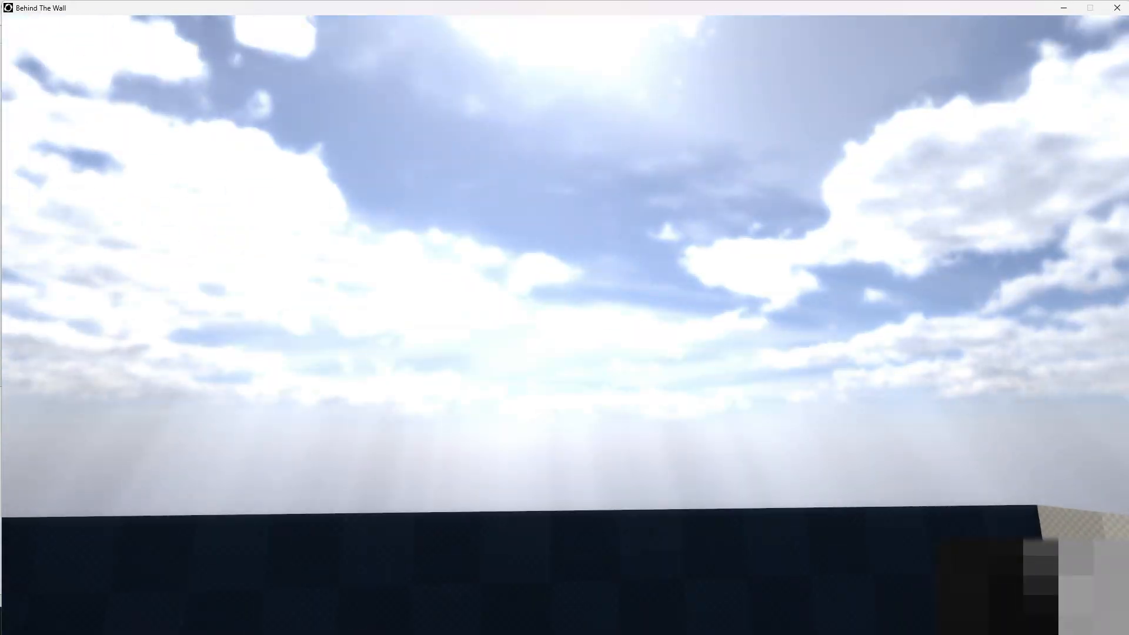
key(Escape)
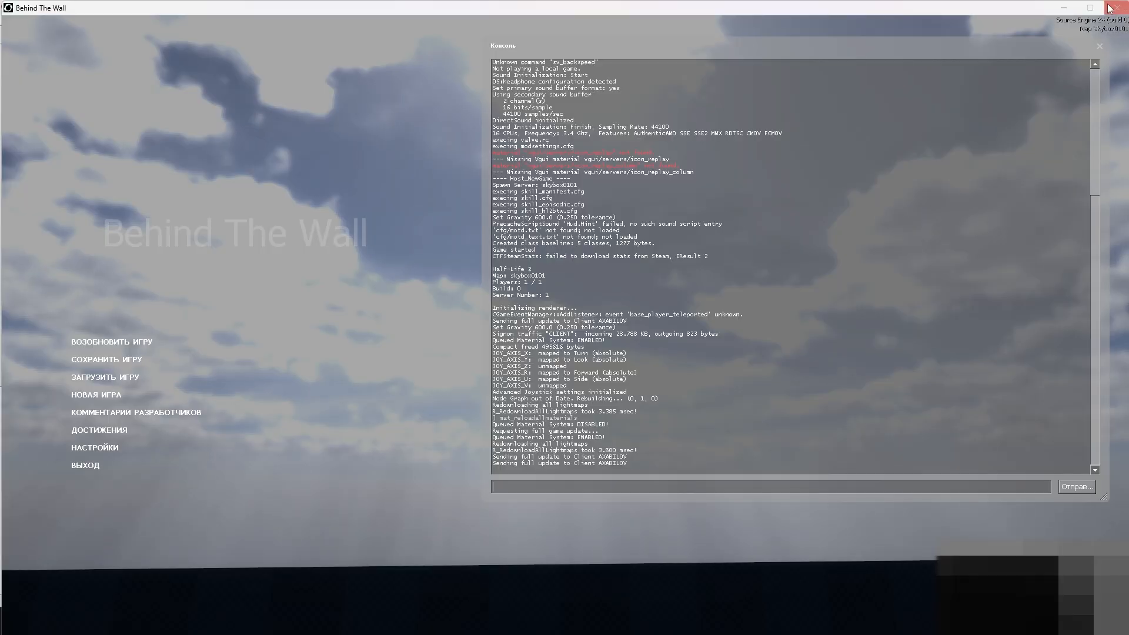
click(1064, 7)
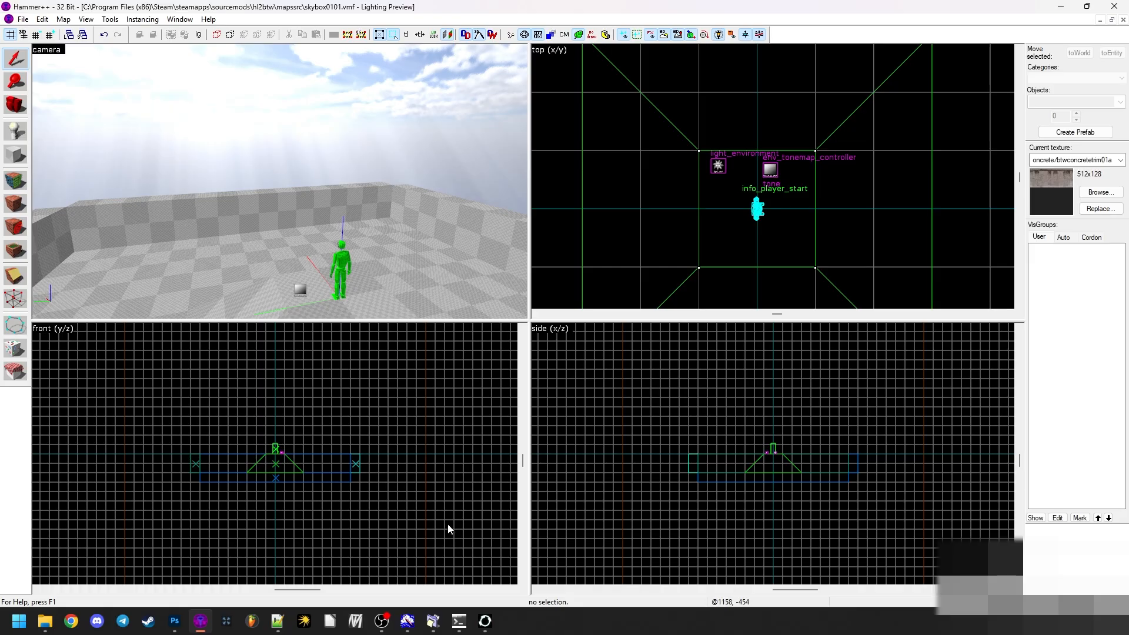